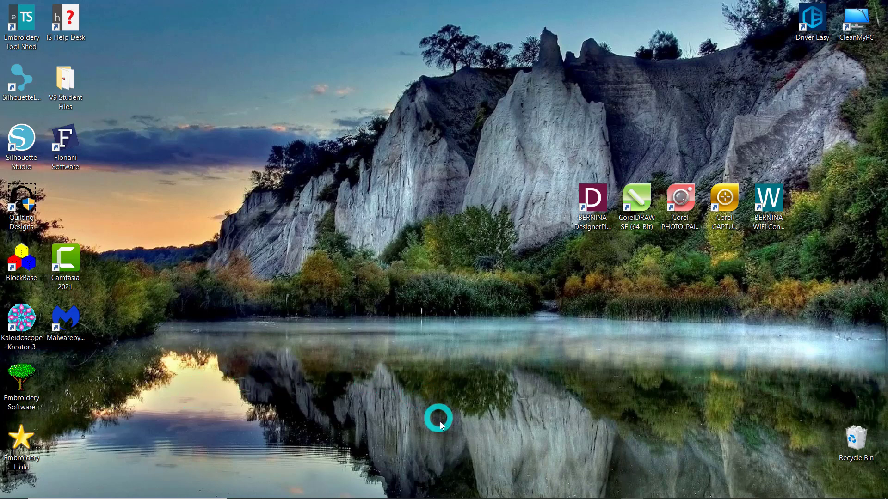
- Find the BERNINA DesignWorks program folder among the installed programs and launch BERNINA DesignWorks
mouse_move(465, 495)
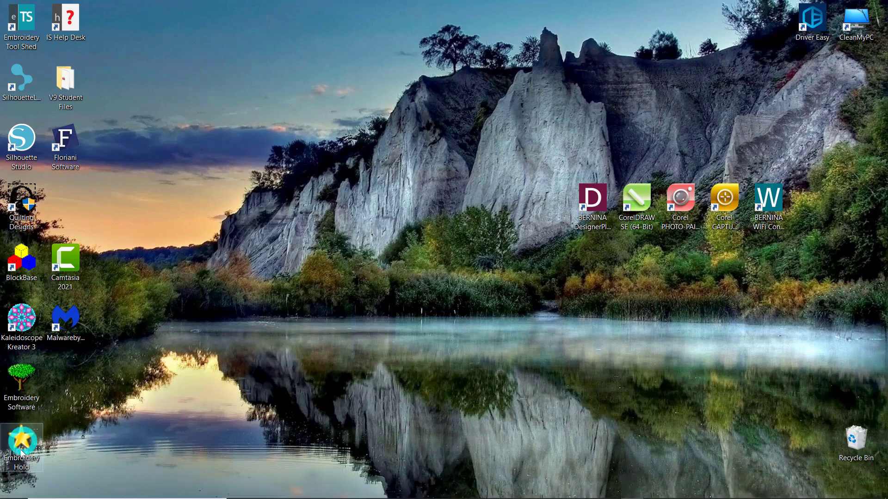
click(13, 491)
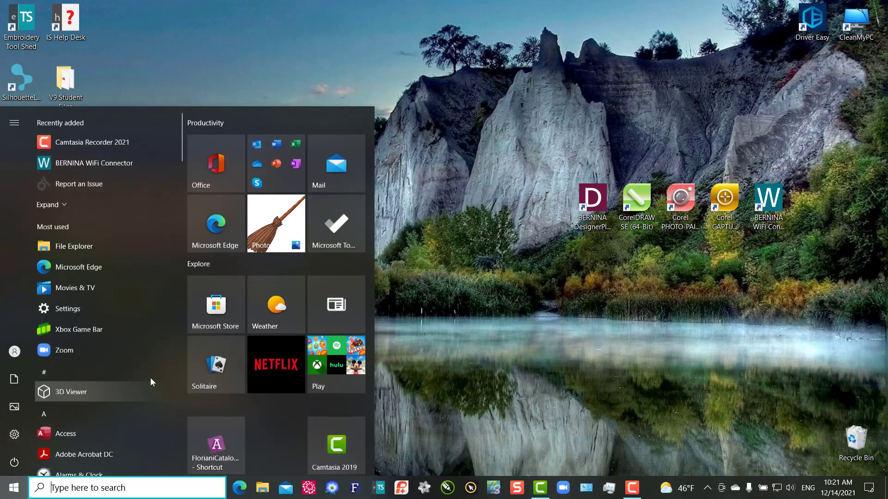
scroll(96, 309, down, 8)
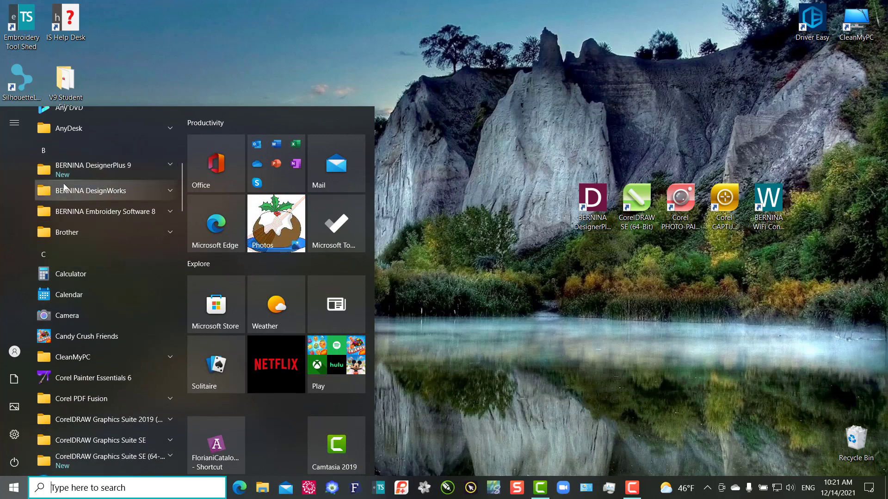
click(169, 189)
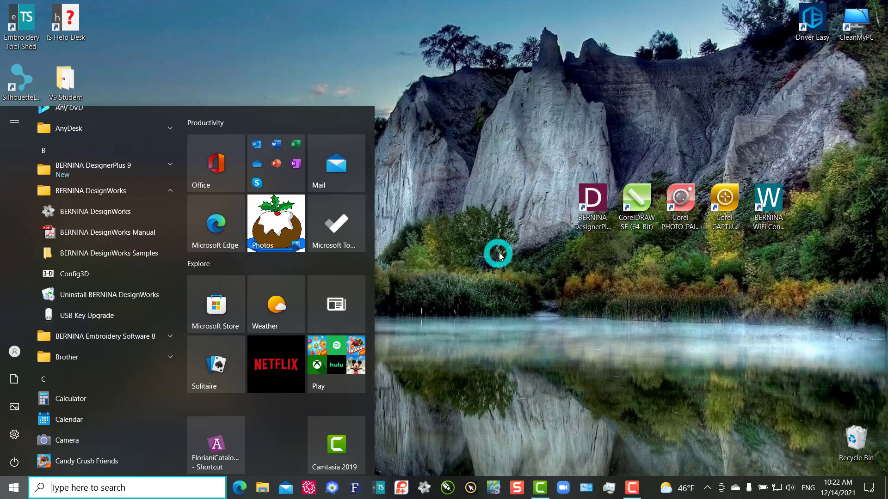
click(508, 306)
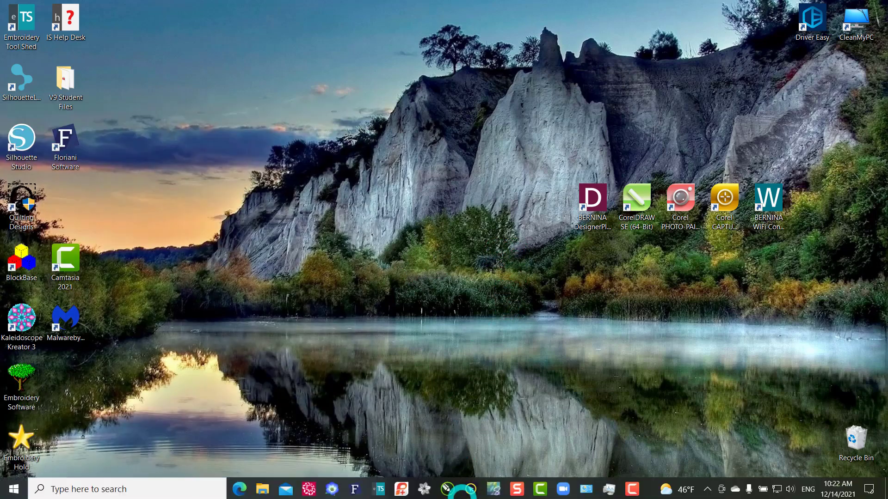
click(425, 487)
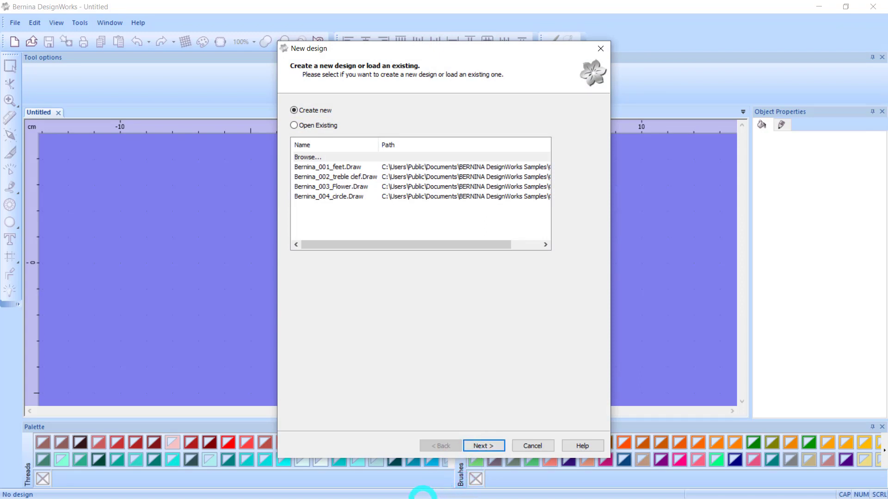
key(super)
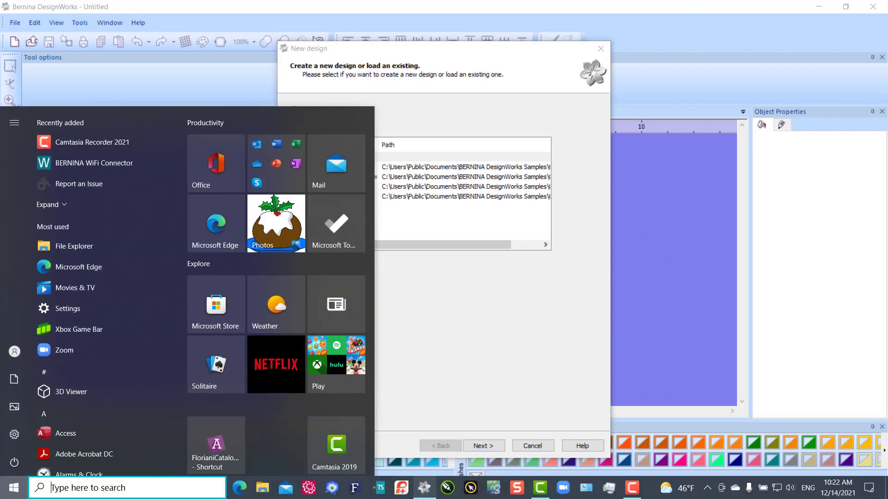
right_click(424, 489)
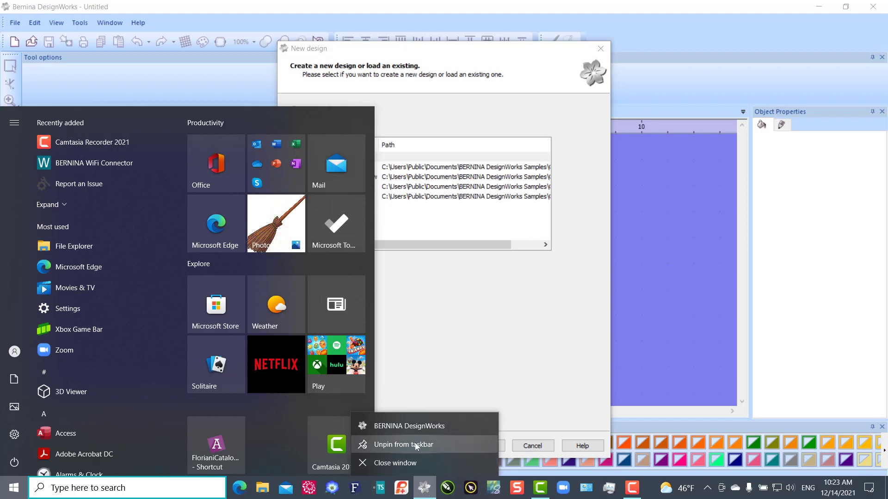
click(423, 487)
click(703, 323)
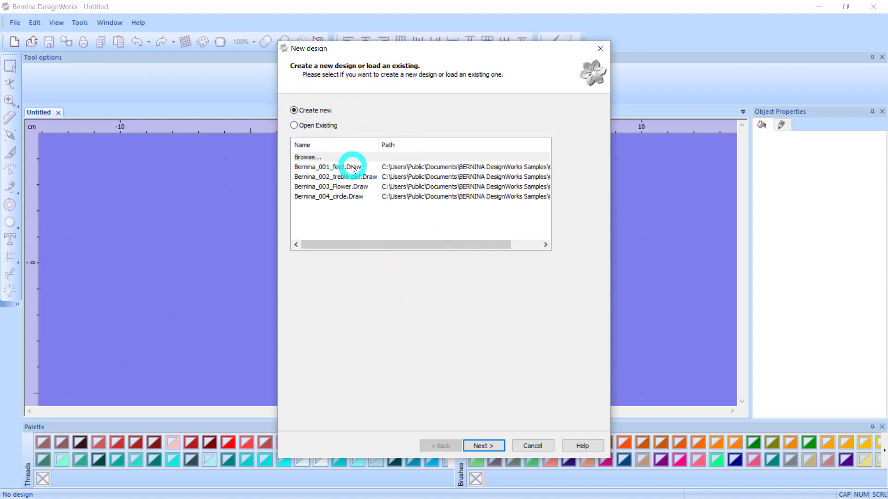
- Open the existing sample design Bernina_001_feet.Draw from the New design wizard
click(294, 126)
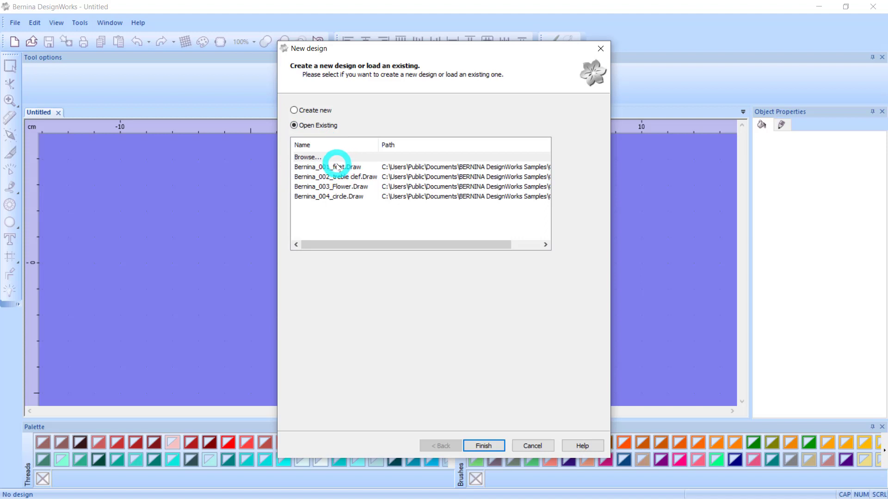
click(339, 168)
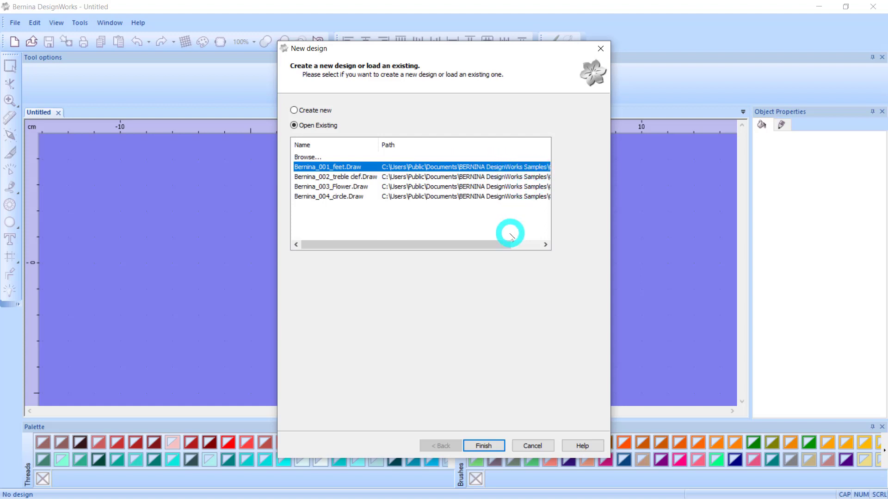
drag(501, 244, 540, 245)
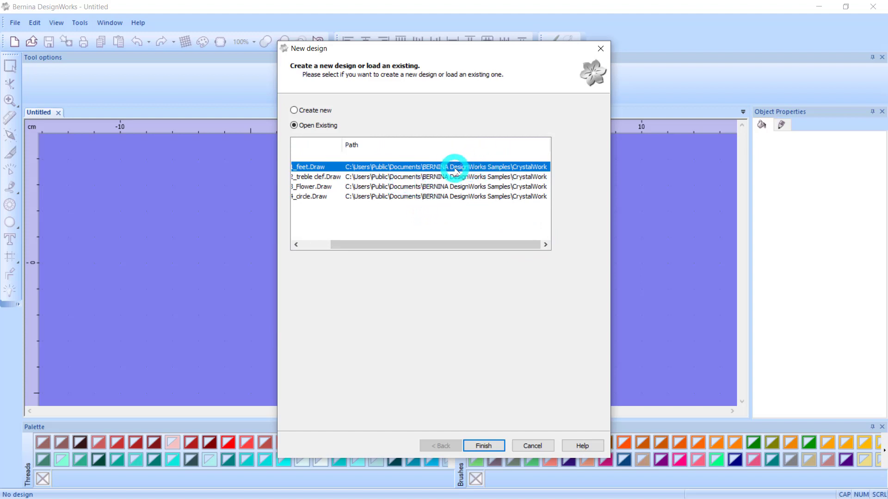
click(486, 446)
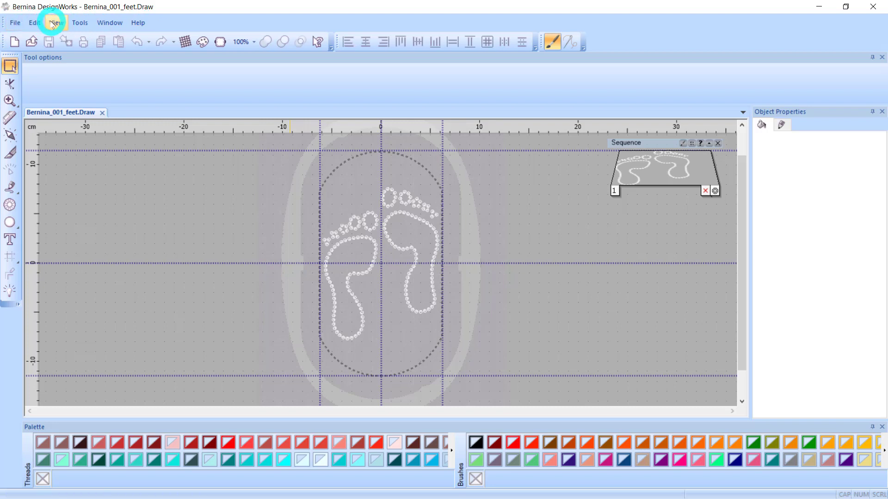
click(10, 23)
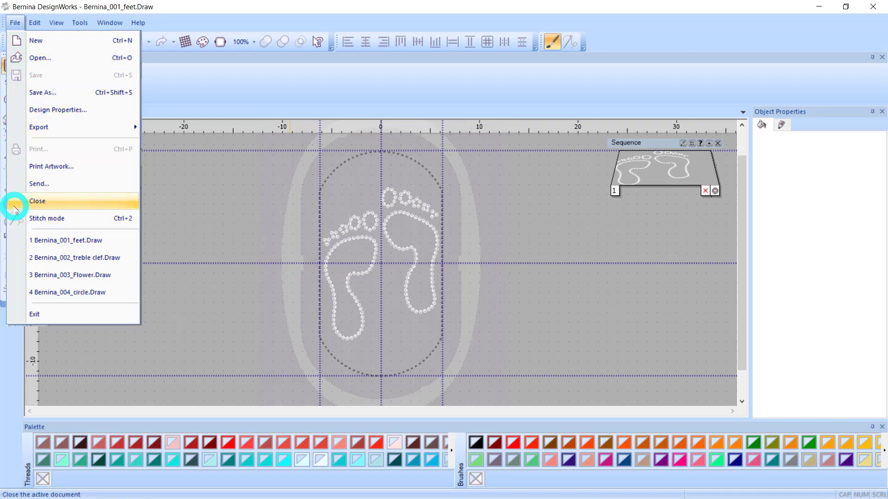
mouse_move(138, 22)
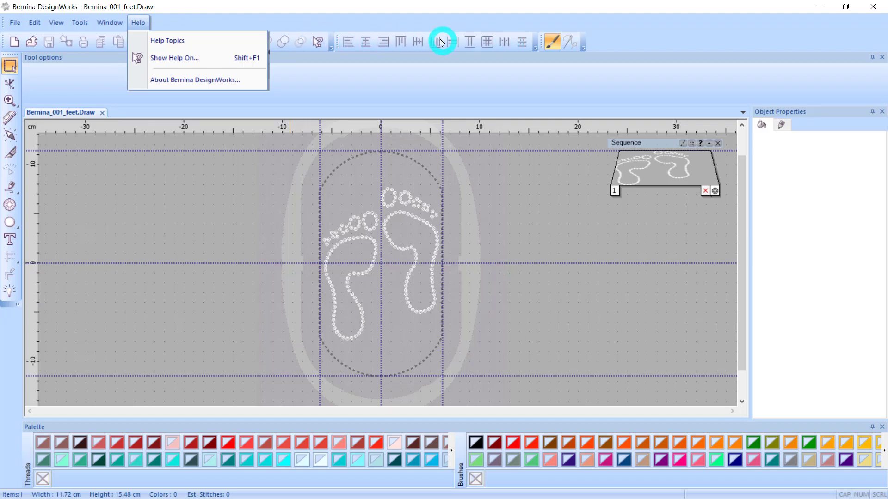
mouse_move(15, 22)
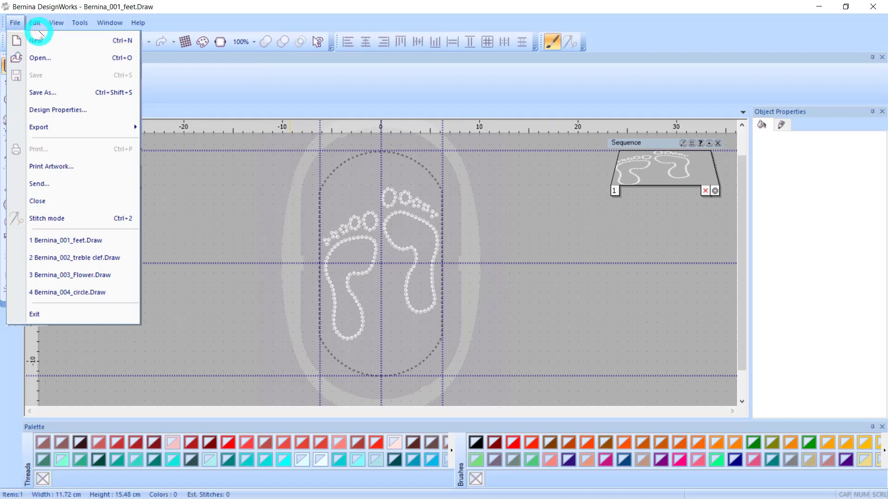
mouse_move(51, 23)
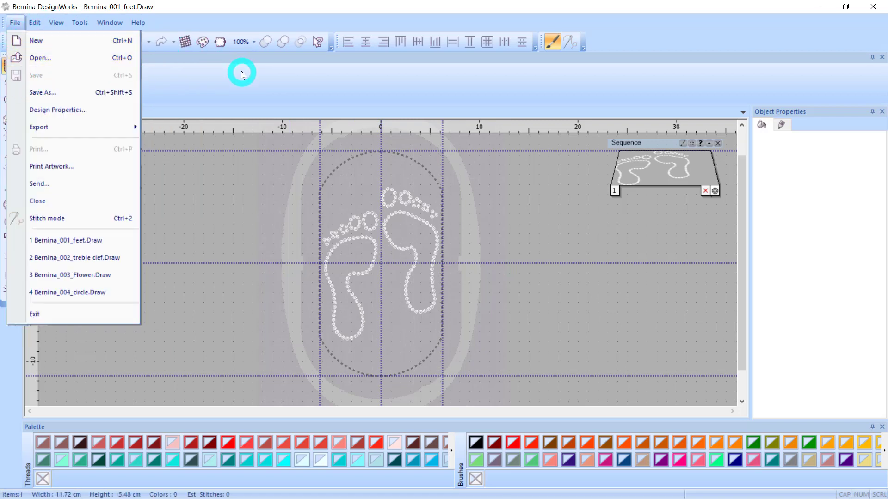
click(258, 83)
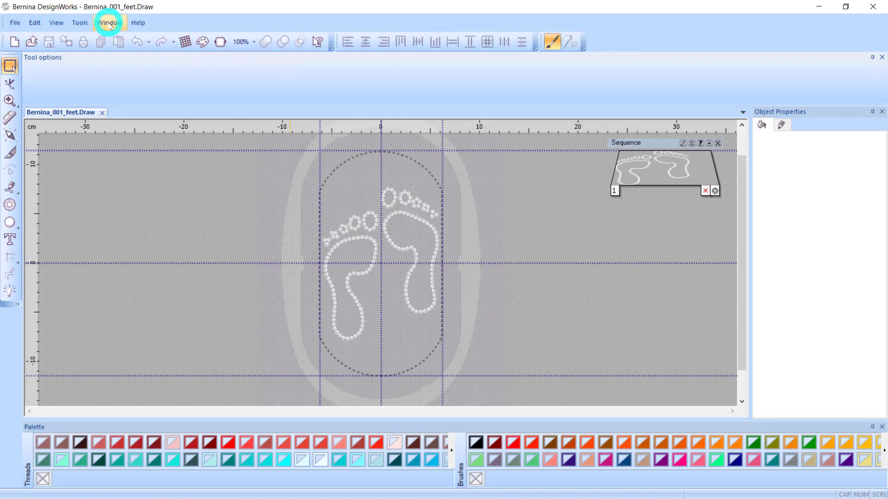
click(14, 23)
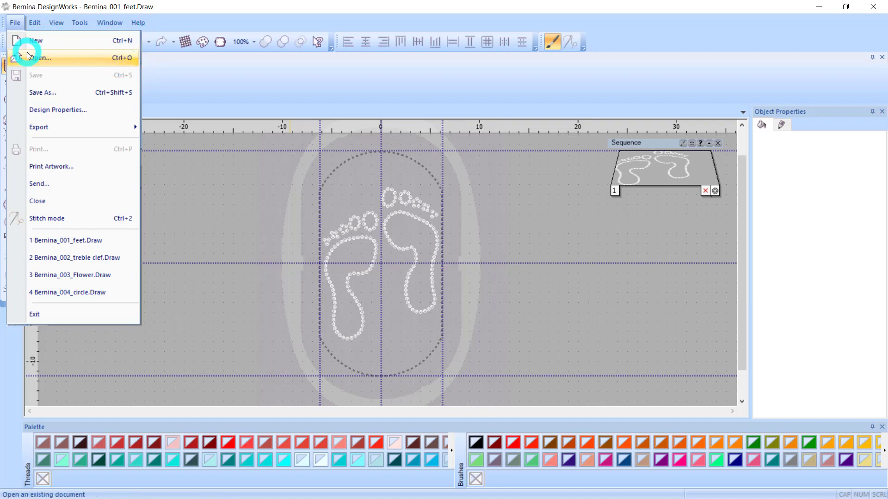
click(180, 70)
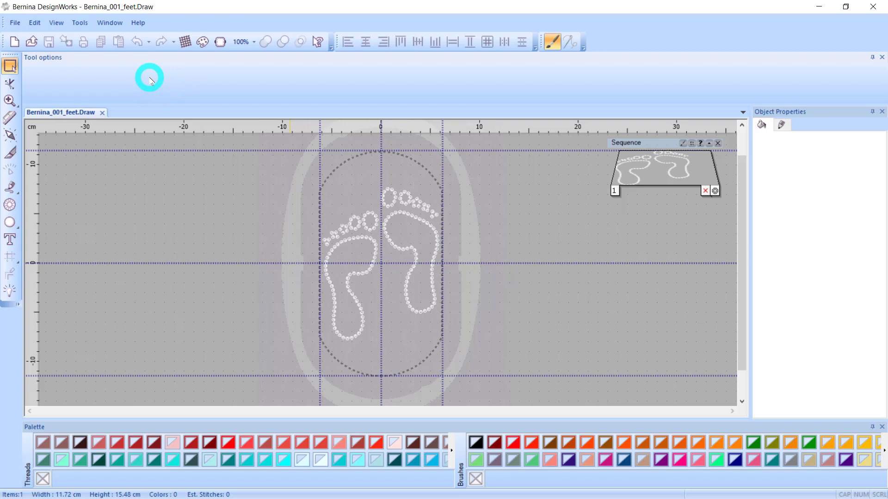
- Create a new blank design with fabric <None>, New graphic as the artwork source and no hoop
key(ctrl+n)
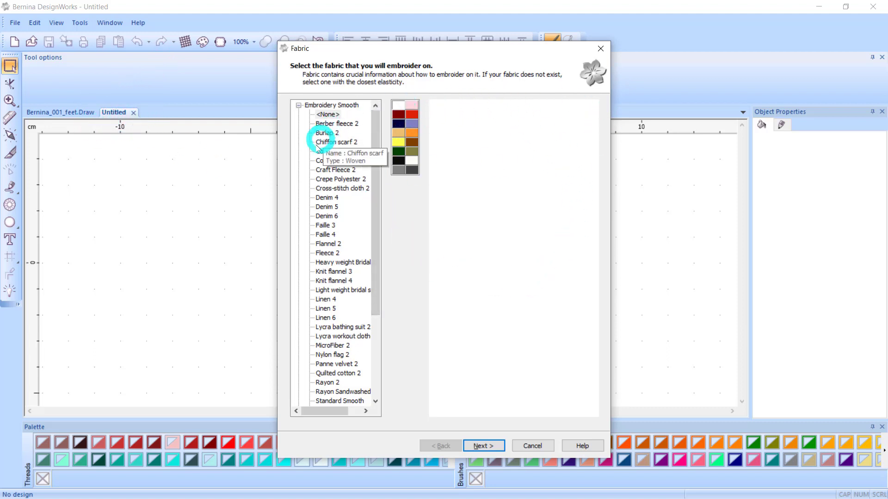
click(598, 48)
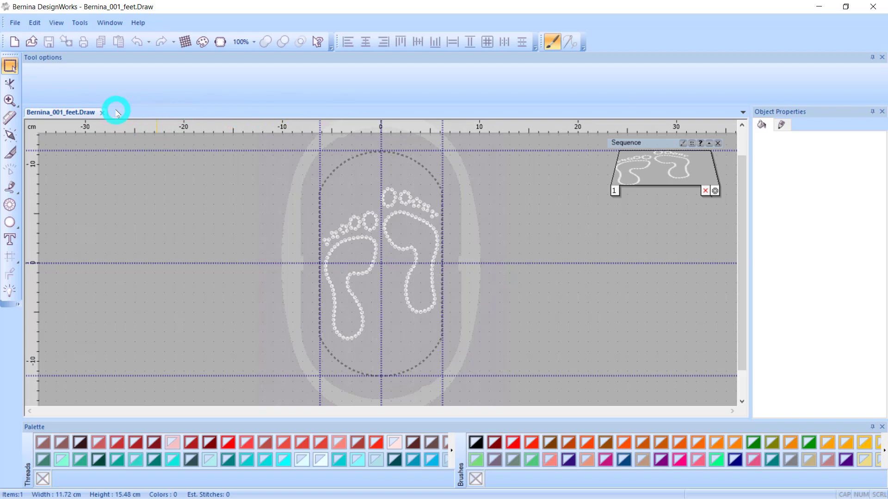
double_click(157, 115)
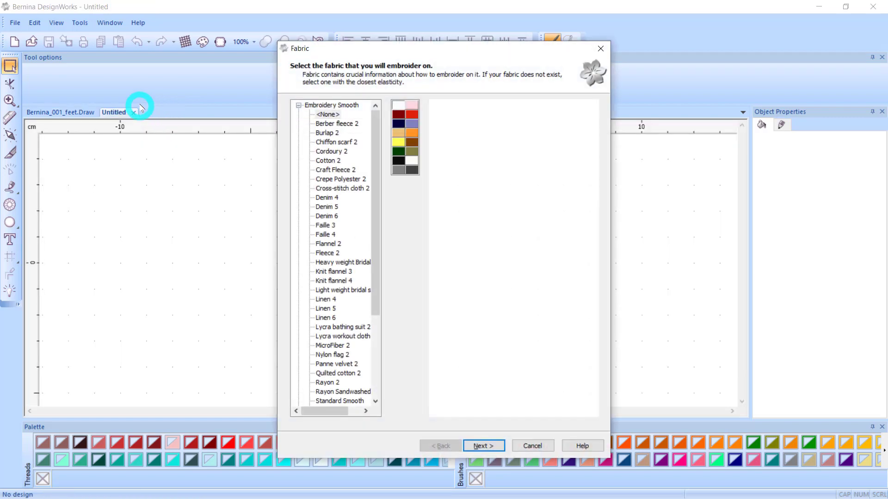
click(486, 446)
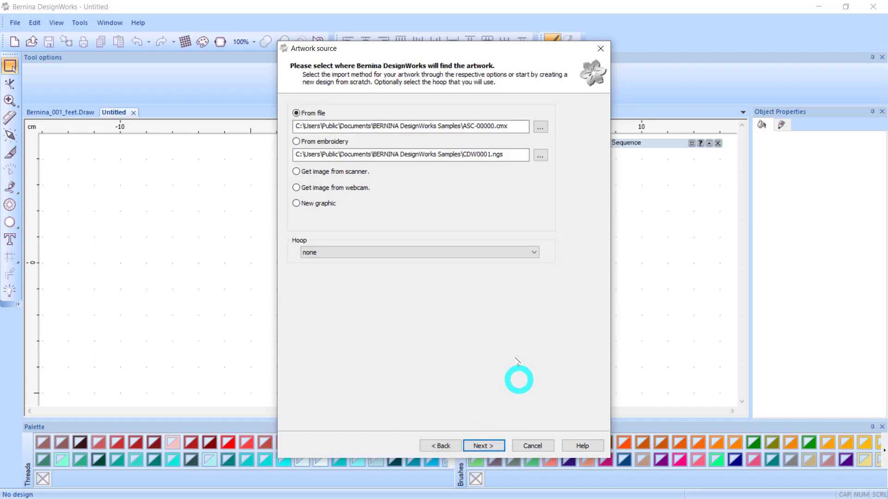
click(296, 204)
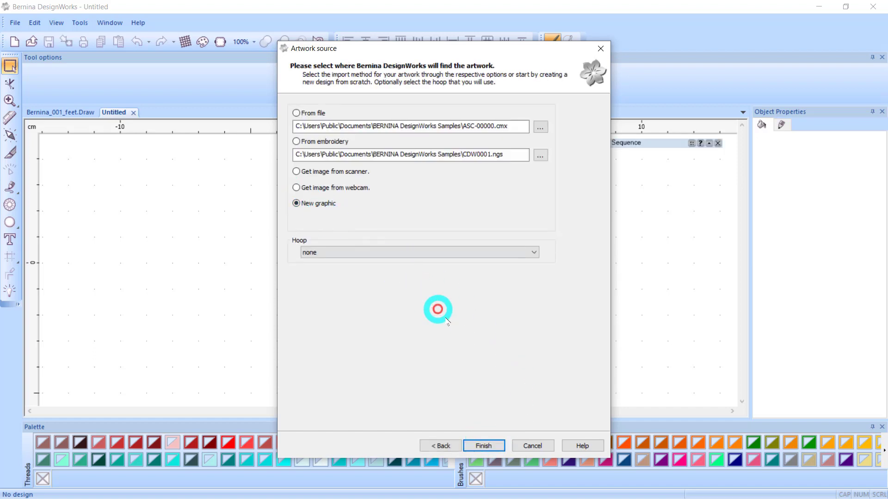
click(484, 446)
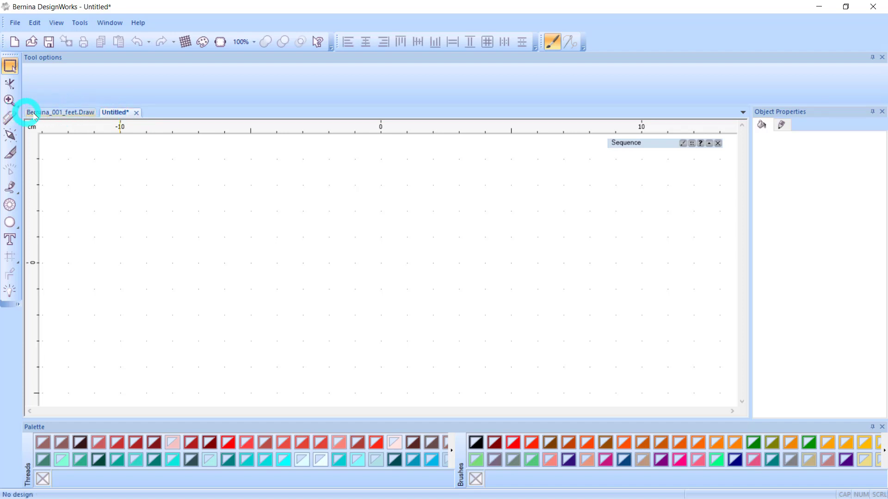
- Return to the Bernina_001_feet.Draw design, begin saving a copy of it and review the available file types
click(82, 115)
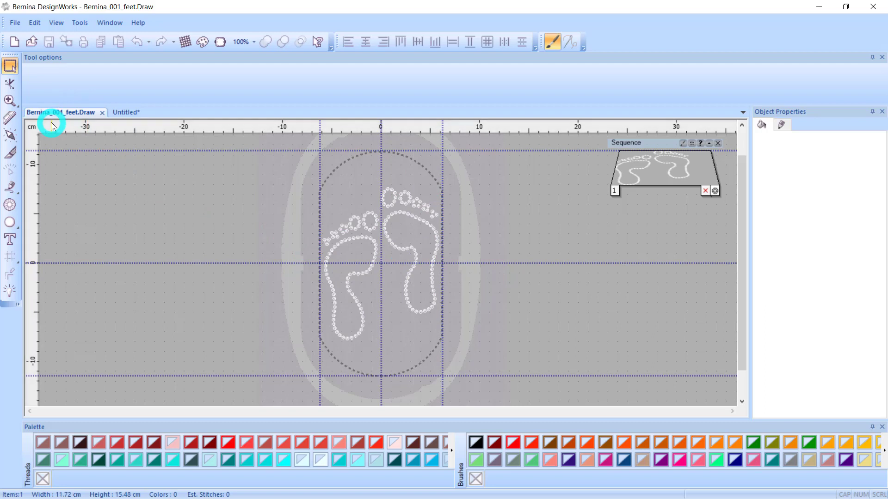
click(15, 23)
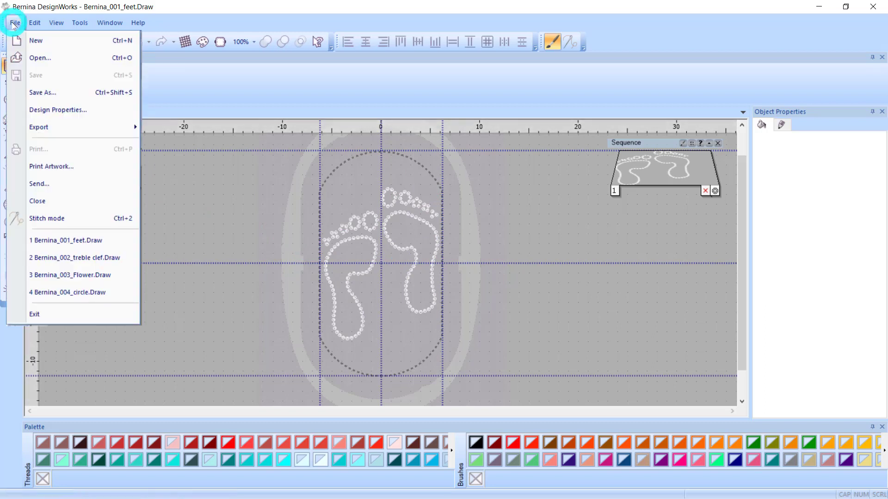
click(38, 93)
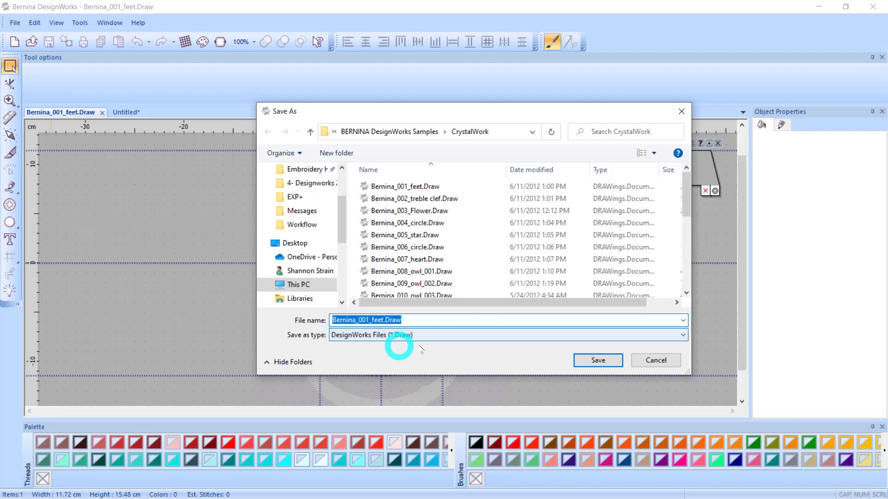
click(683, 335)
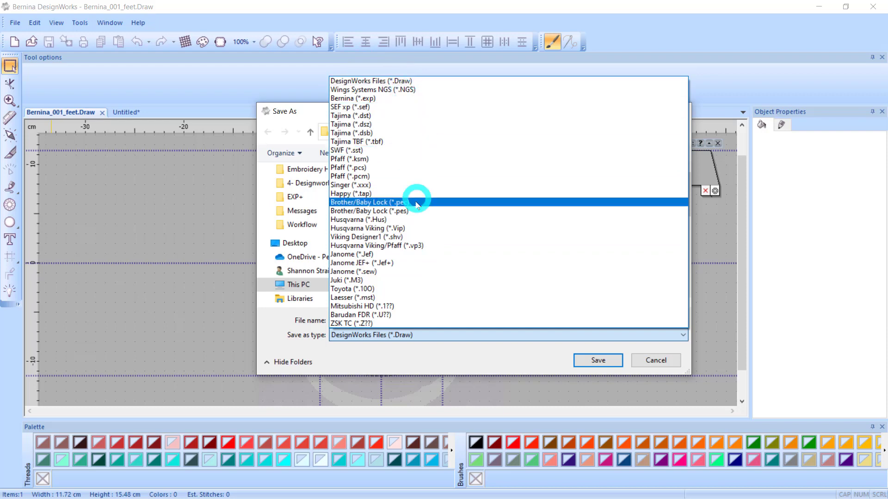
click(657, 361)
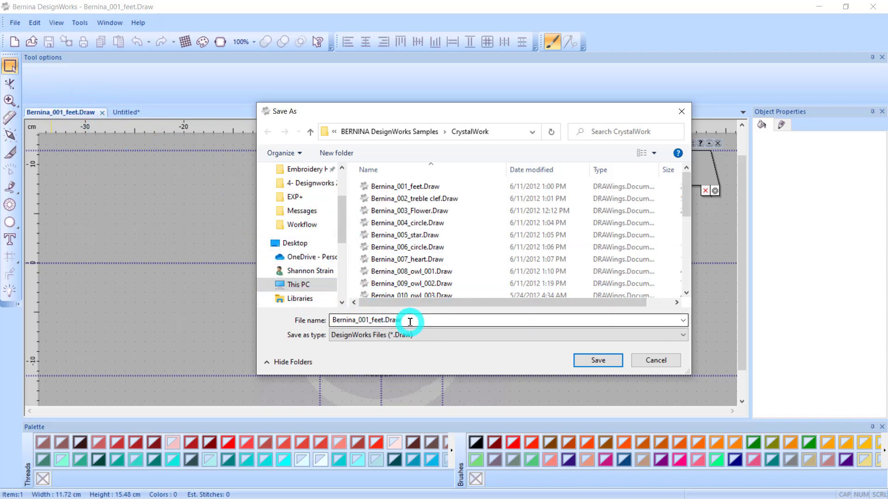
- Name the design copy Class Trial and choose the Embroidery Hold folder on the Desktop as its location
drag(410, 320, 337, 323)
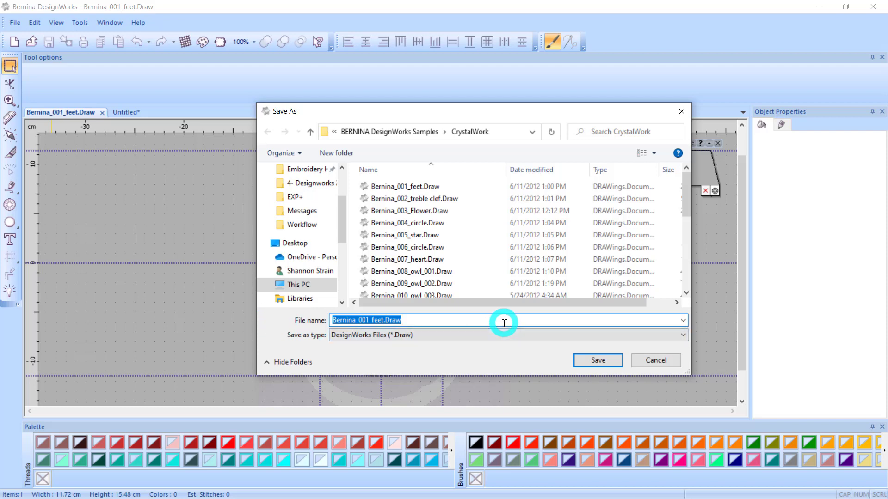
text(Class Trial)
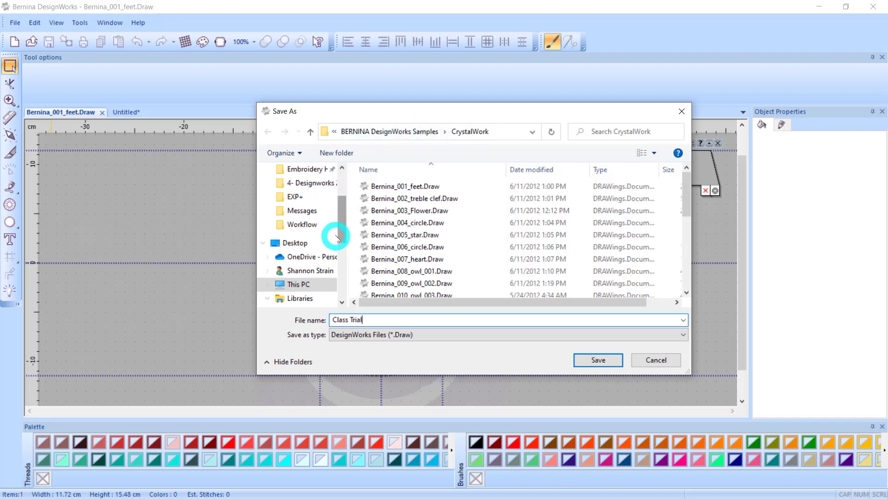
click(286, 244)
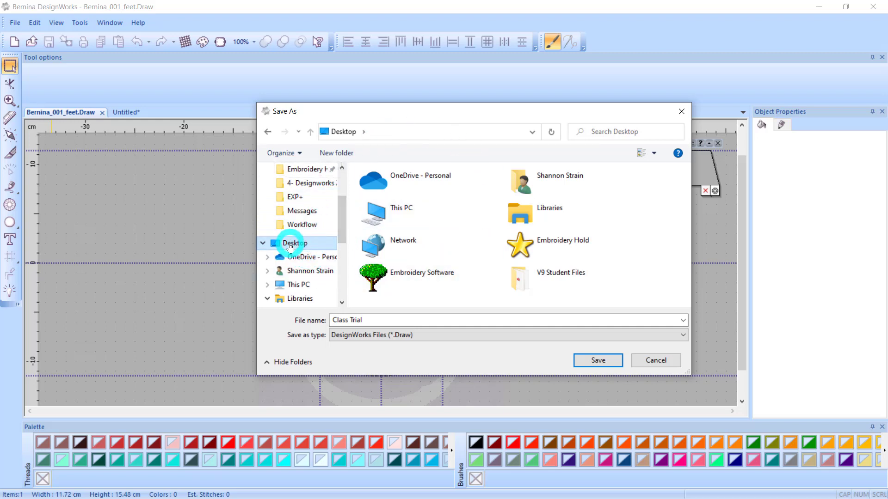
double_click(556, 245)
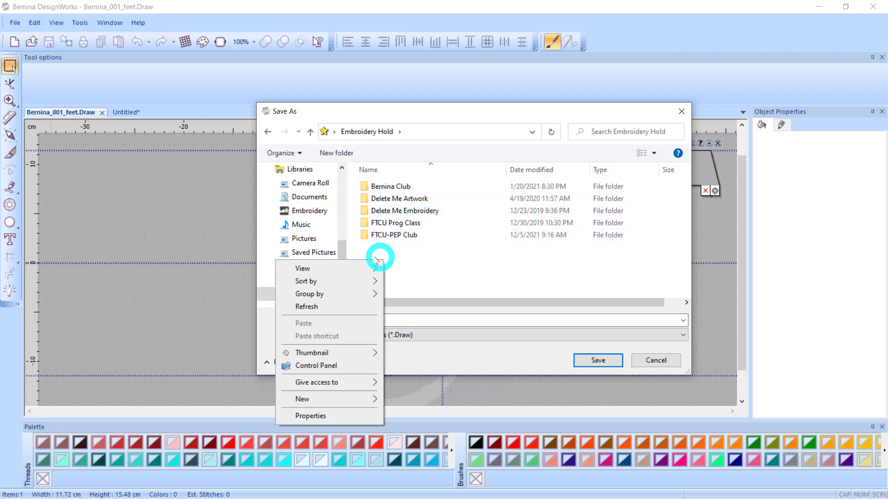
- Create a folder named DesignWorks Fundamentals inside Embroidery Hold and save the Class Trial design in it
mouse_move(309, 401)
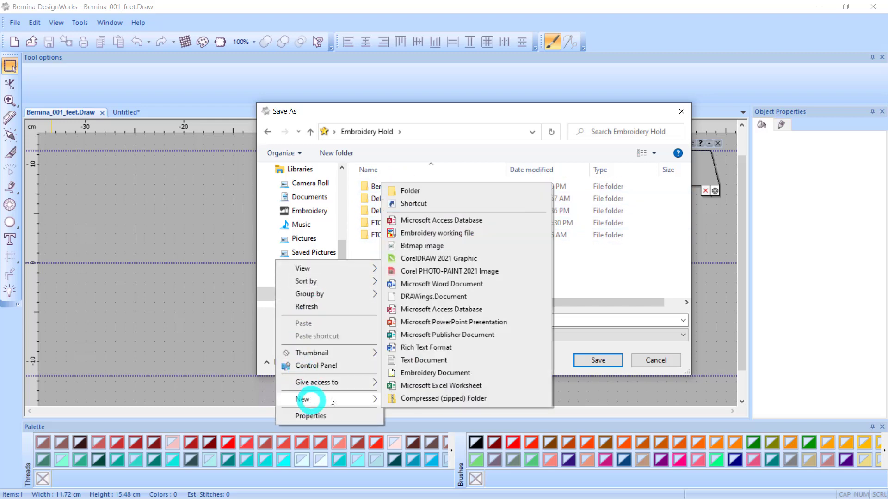
click(416, 196)
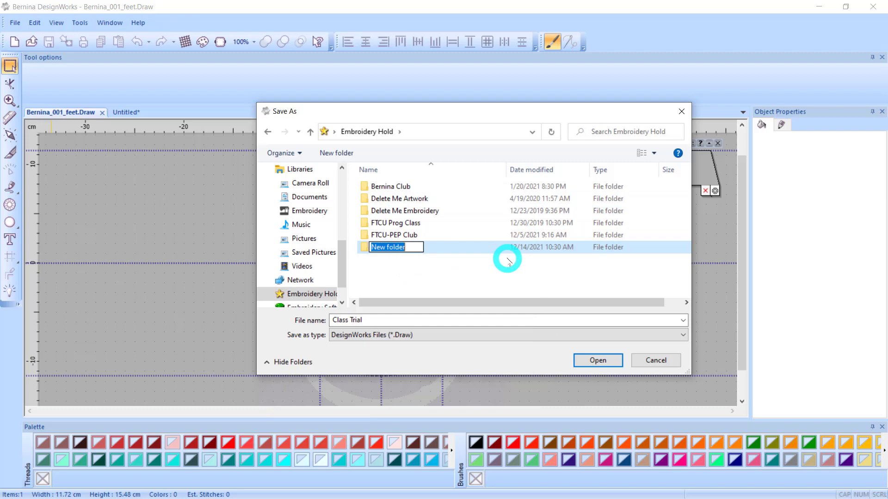
text(DesignWorks Fund)
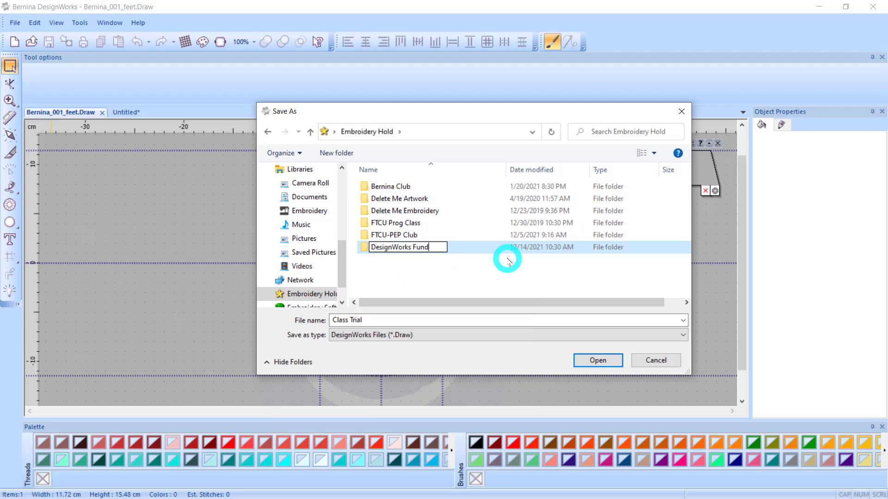
text(amentals)
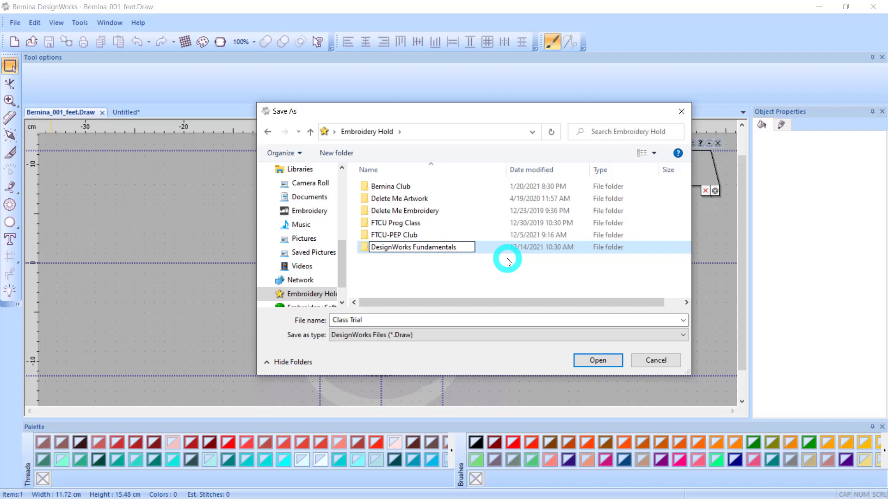
key(Return)
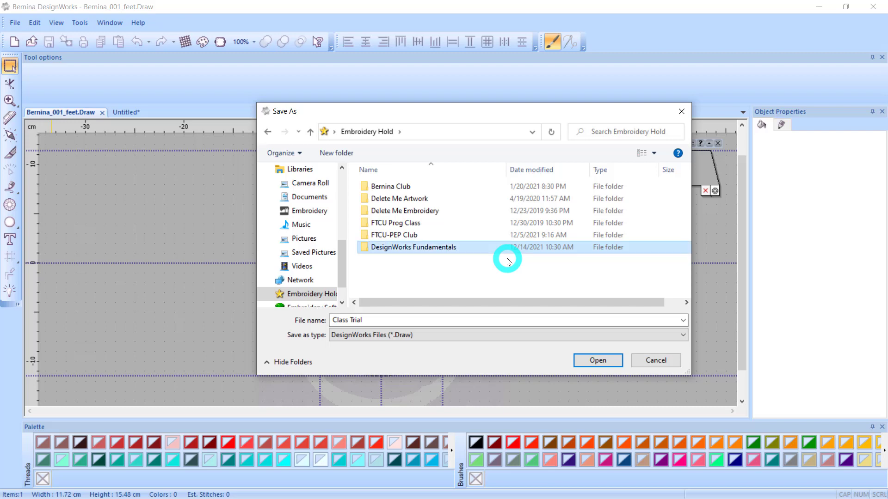
double_click(377, 246)
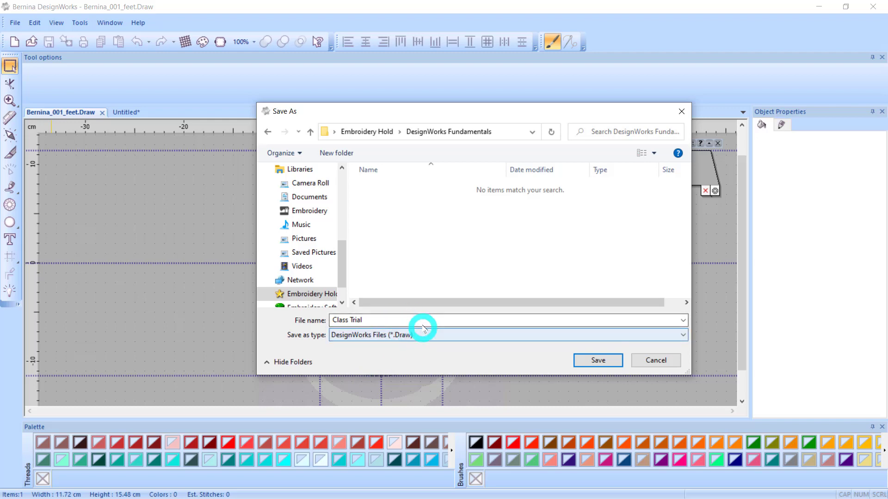
click(600, 361)
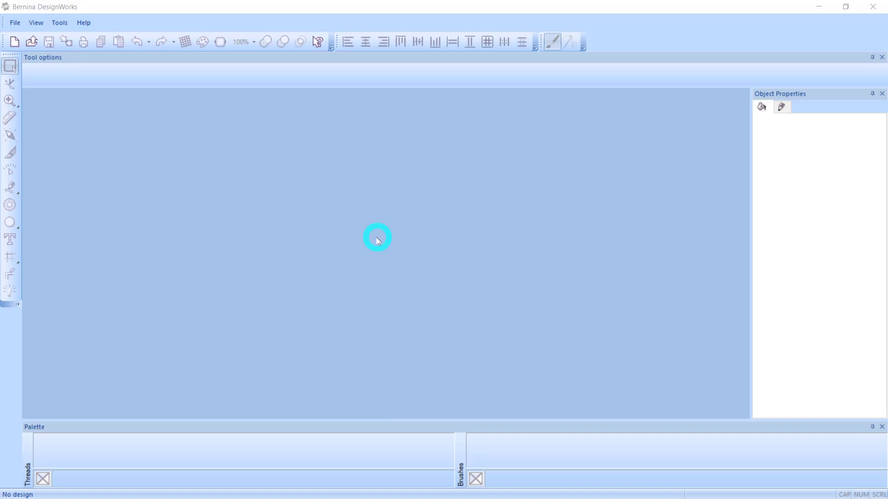
- Start a new design and look through the list of available embroidery fabrics
click(15, 43)
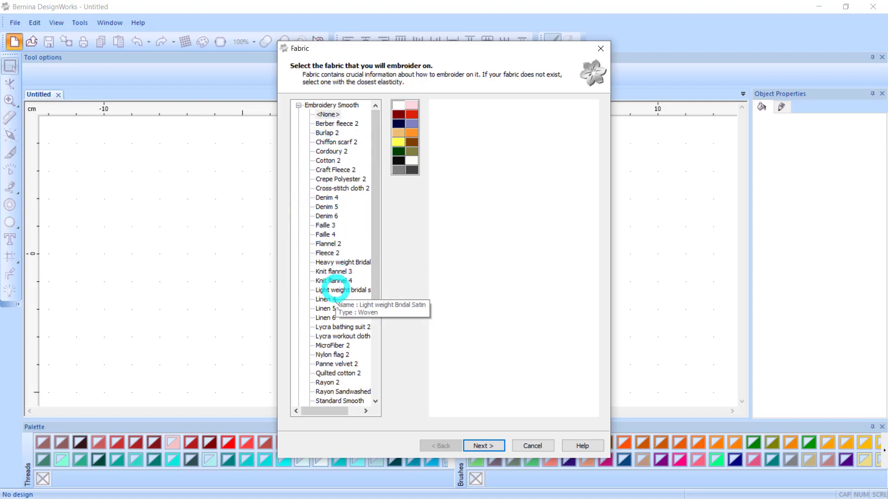
drag(375, 181, 382, 254)
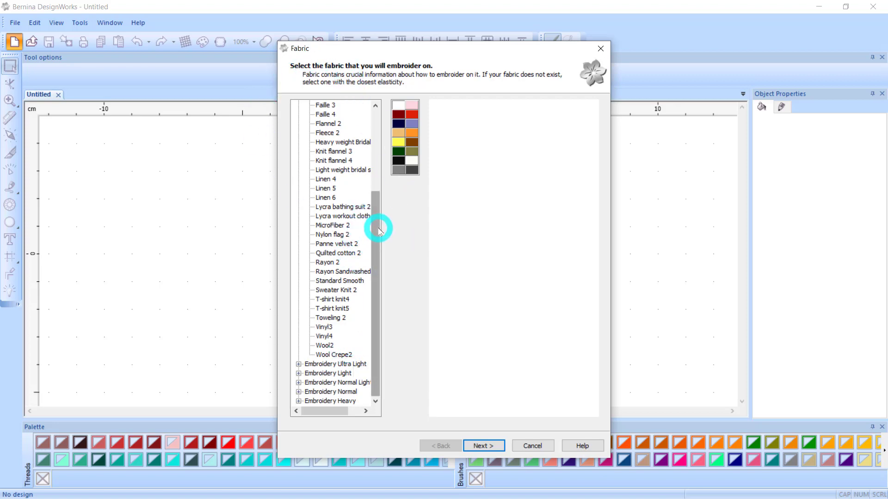
drag(376, 228, 388, 114)
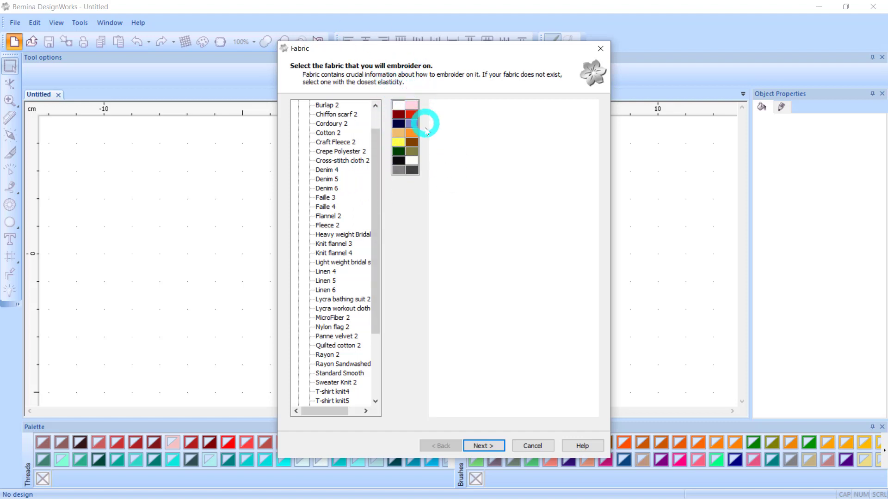
- Try brown, black and grey as the fabric colour, and return it to white
click(413, 143)
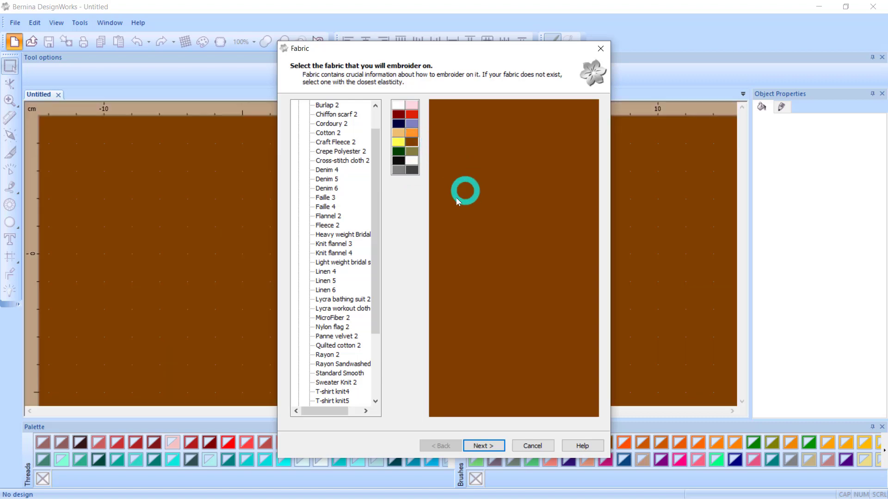
click(399, 161)
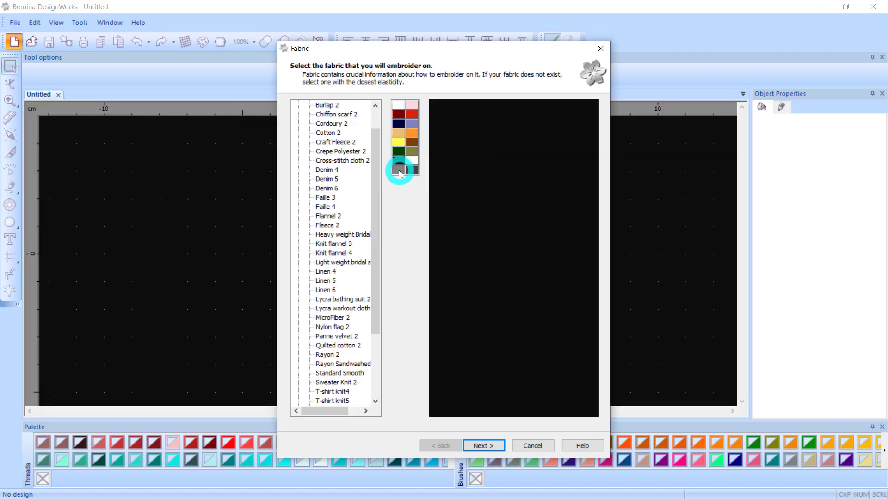
click(400, 171)
click(400, 106)
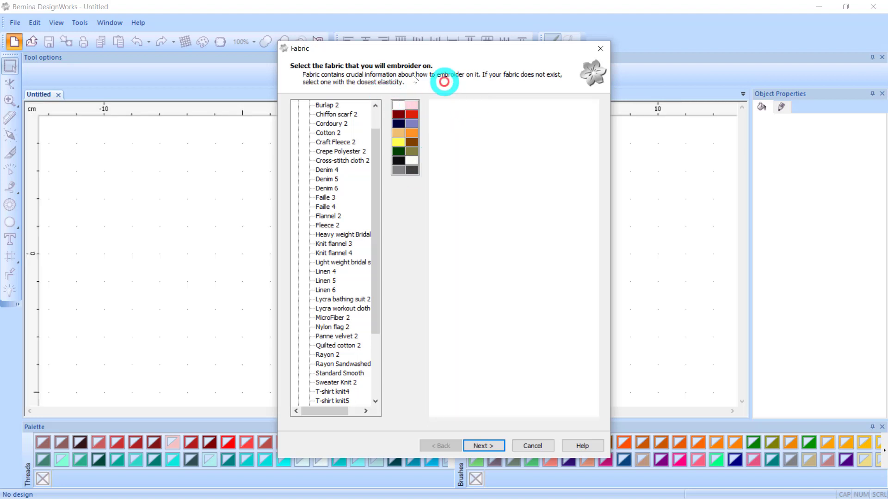
- Mix a bright green fabric colour (Red 79, Green 220, Blue 44) and add it to the last custom colour slot
click(400, 108)
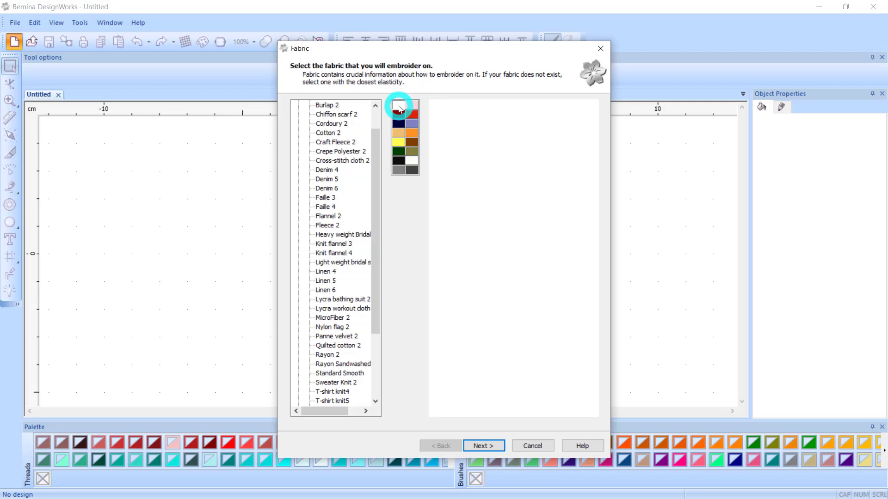
click(400, 107)
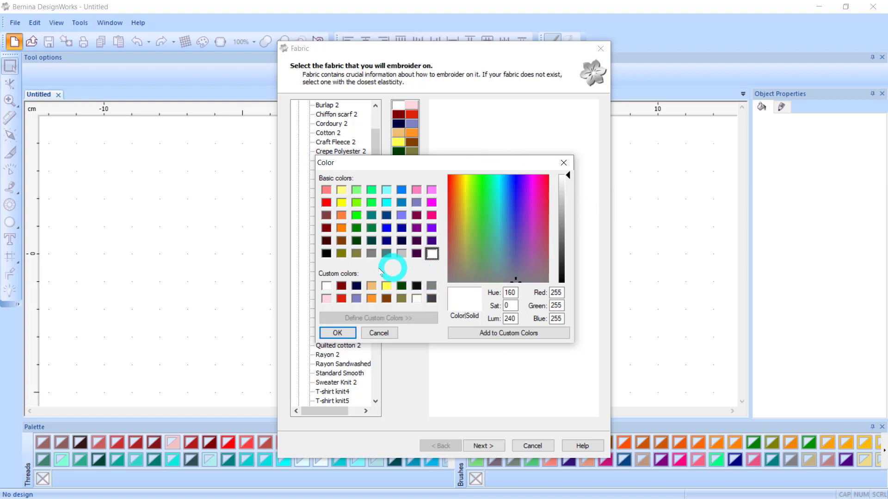
drag(437, 167, 578, 86)
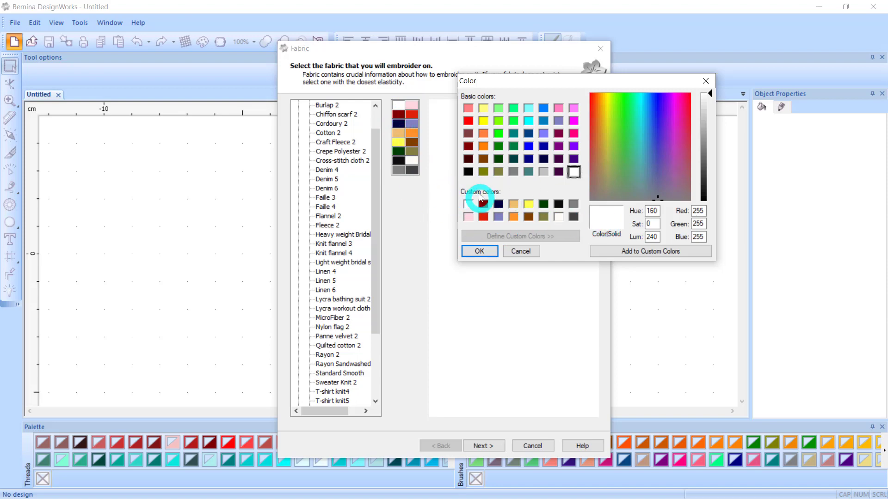
click(574, 216)
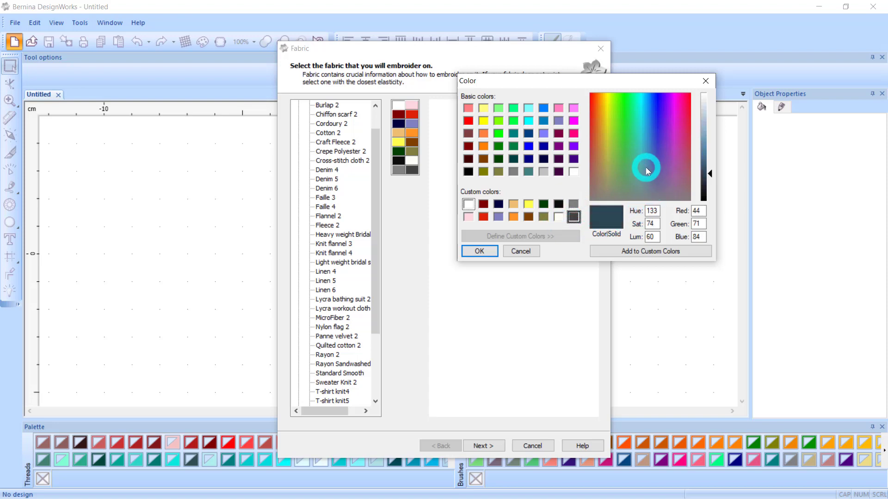
drag(646, 167, 623, 154)
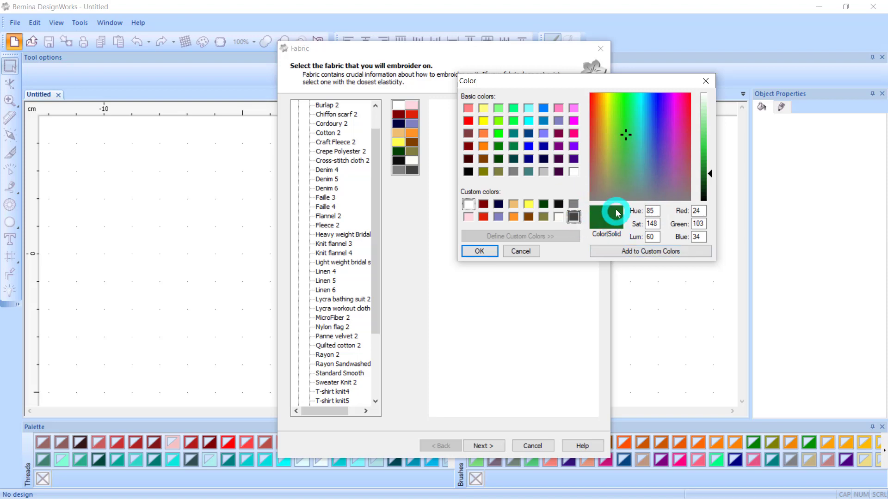
drag(624, 135, 612, 103)
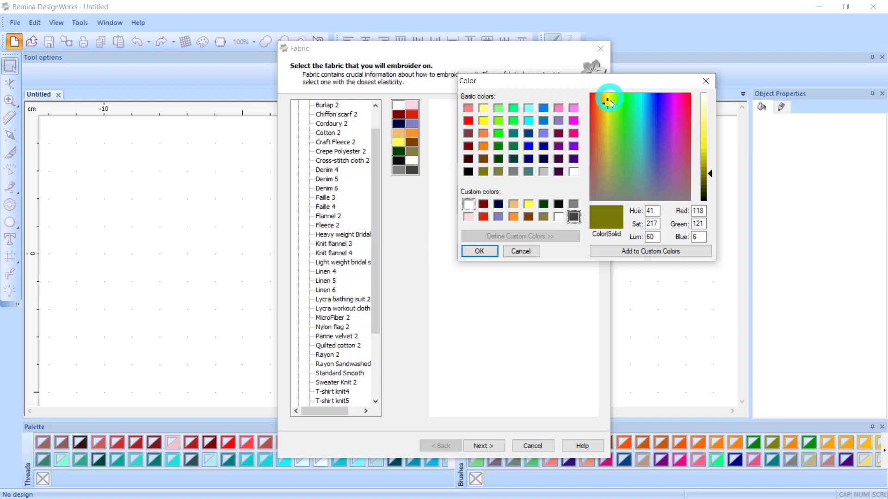
drag(711, 176, 710, 146)
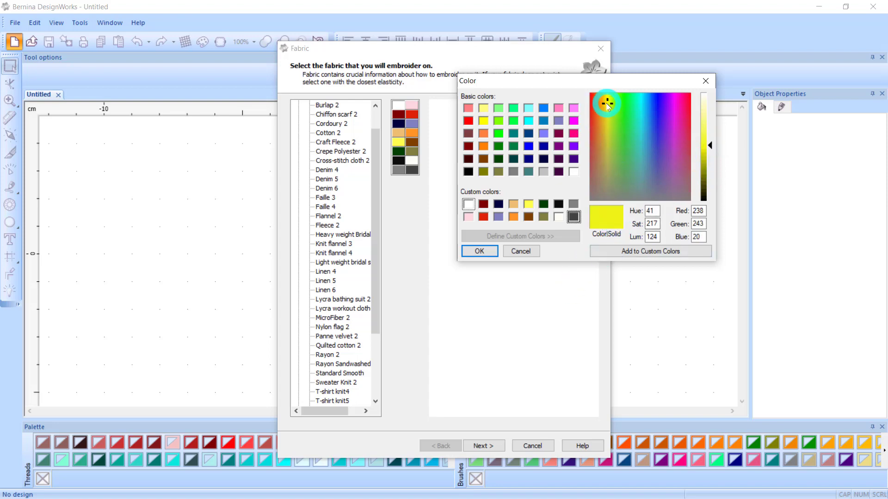
drag(608, 106, 623, 126)
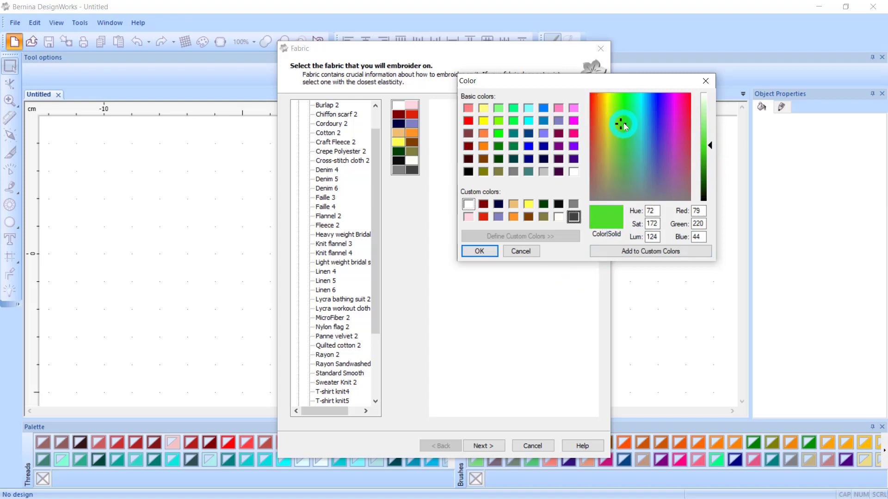
click(654, 252)
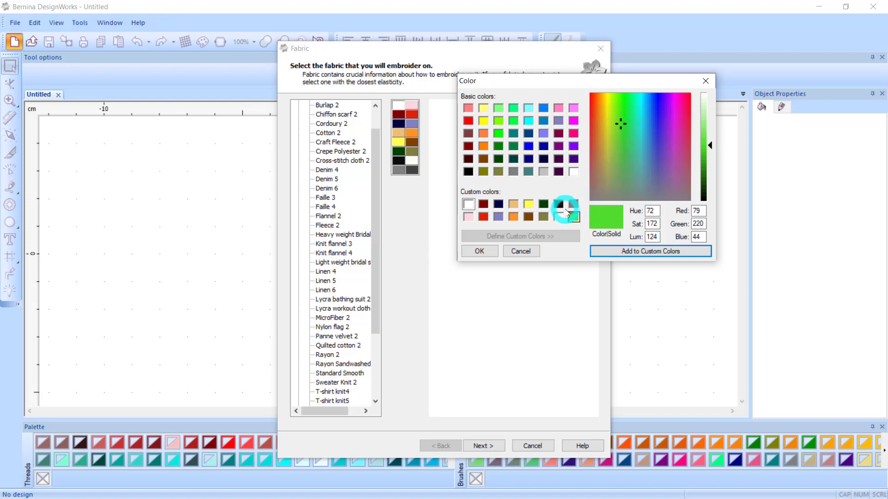
double_click(574, 217)
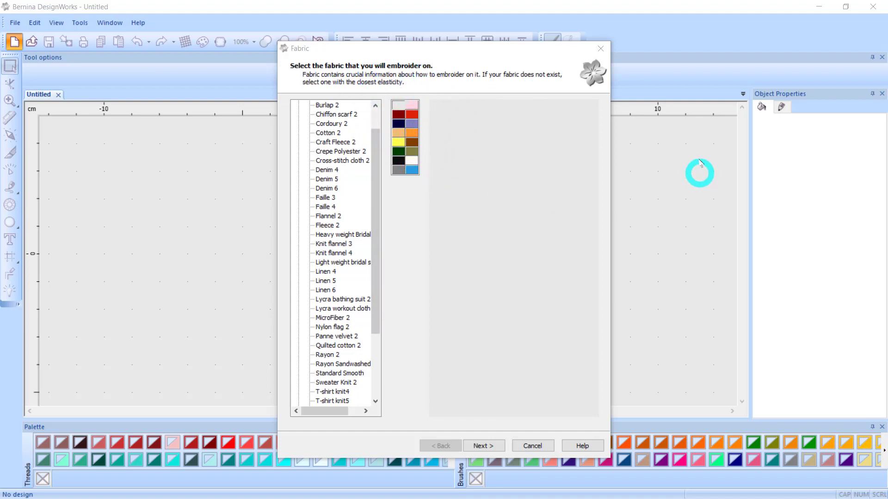
- Continue to the artwork source and browse the BERNINA DesignWorks Samples for an artwork file, showing the files as icons
click(484, 446)
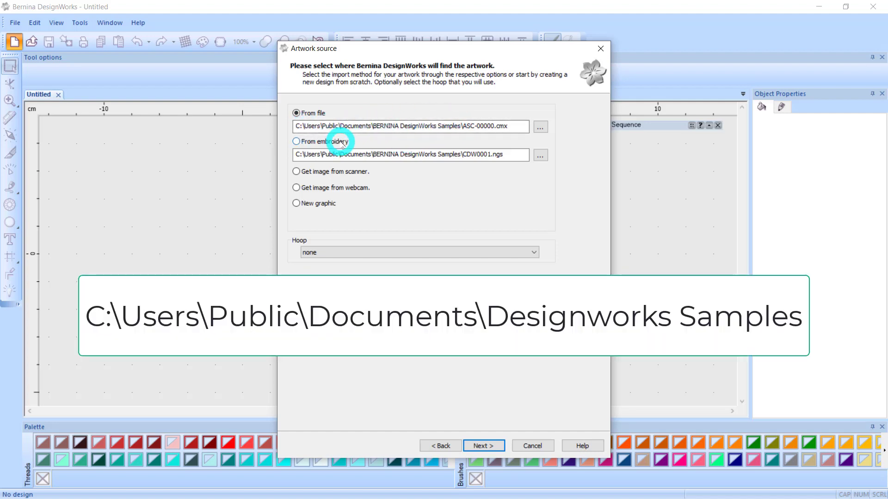
click(540, 127)
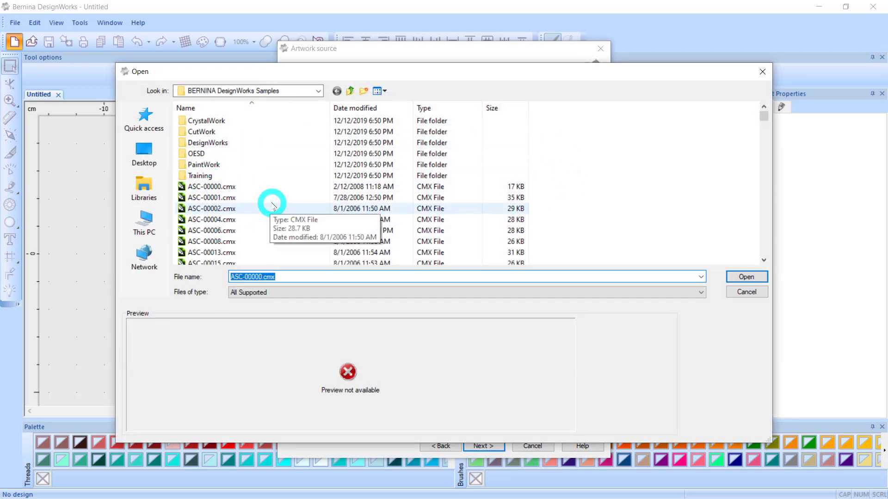
click(384, 91)
click(309, 132)
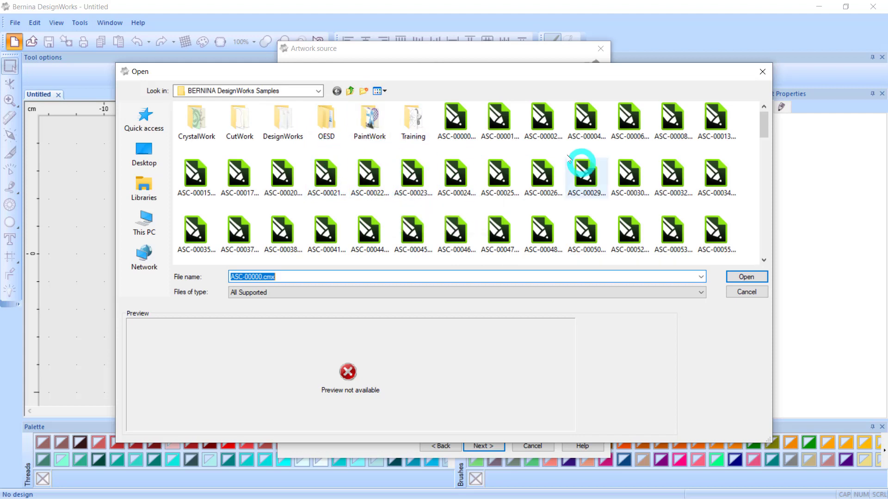
- Look in the DesignWorks samples folder, and choose Flower.JPG from the Training folder as the artwork file
double_click(285, 121)
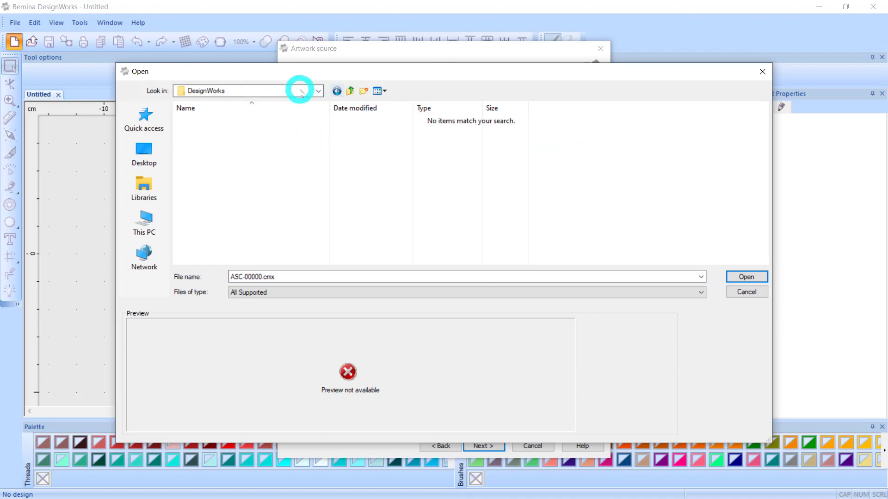
click(350, 90)
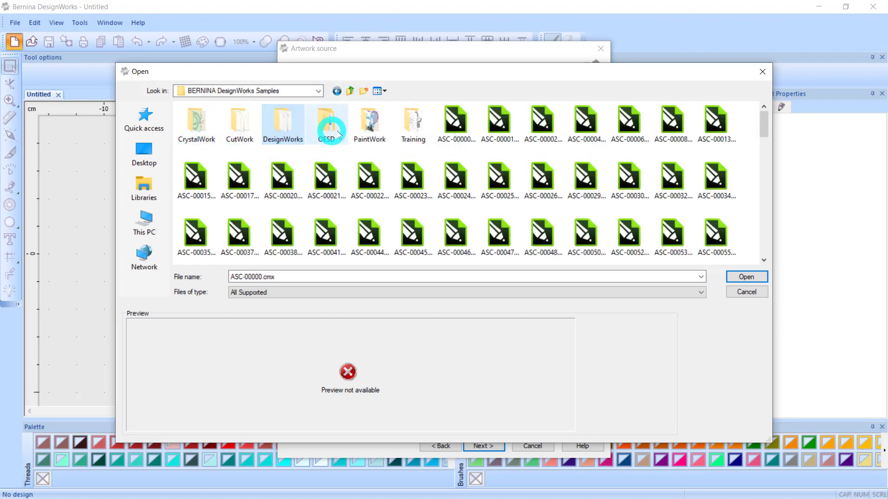
double_click(413, 123)
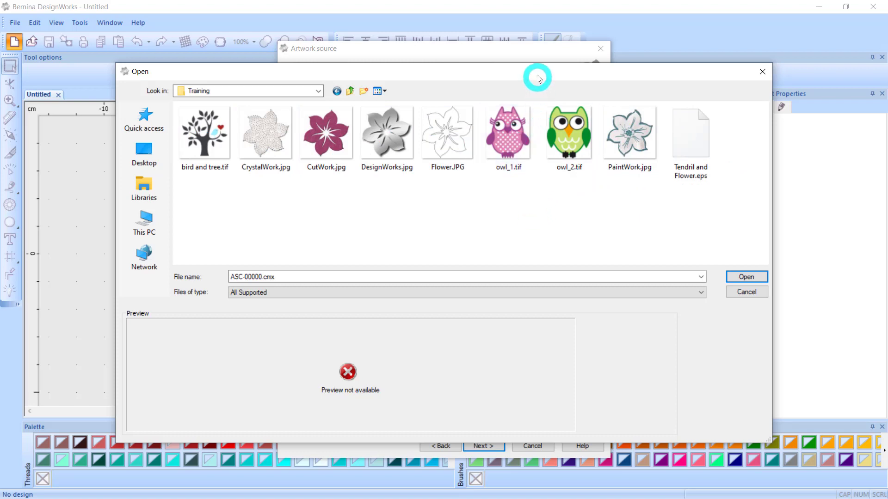
drag(532, 74, 523, 175)
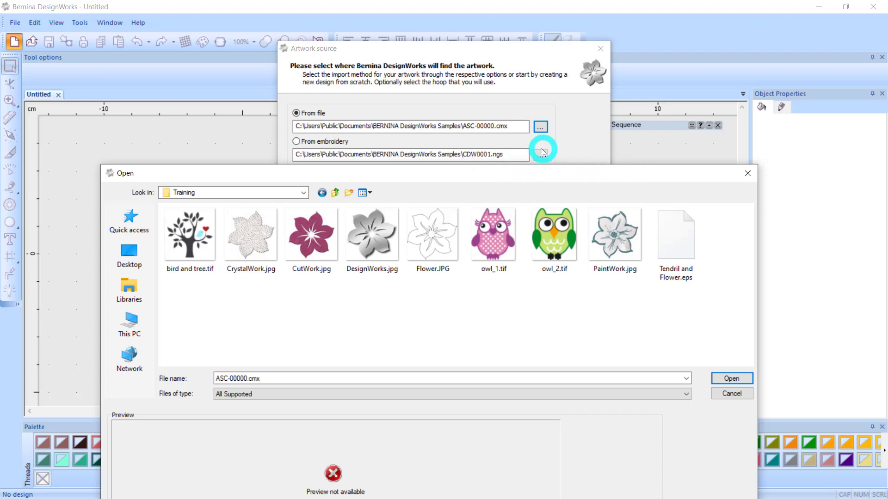
click(433, 231)
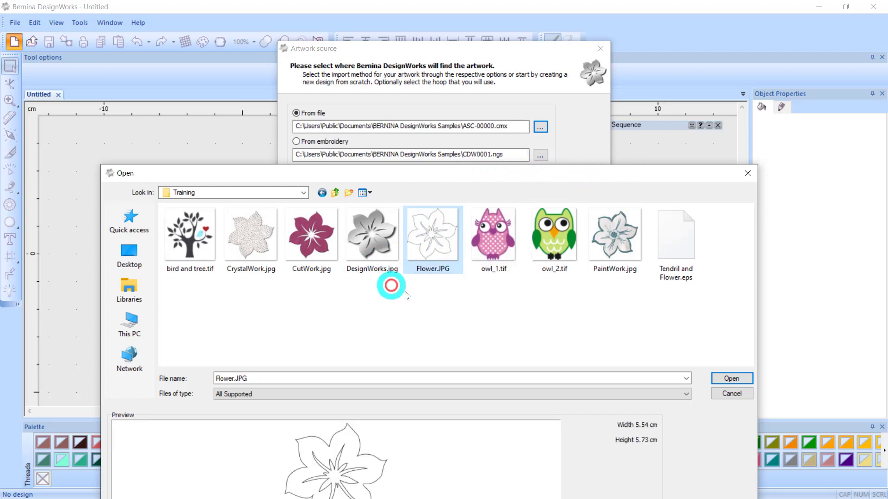
drag(519, 172, 522, 15)
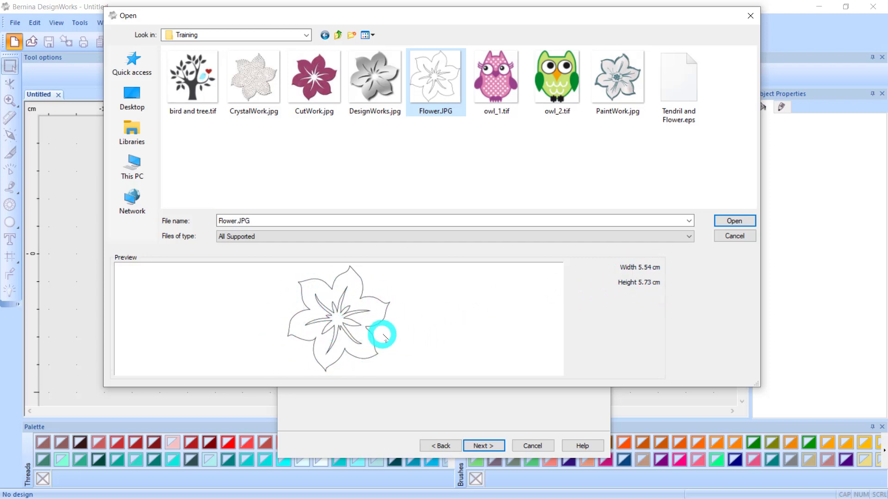
click(734, 222)
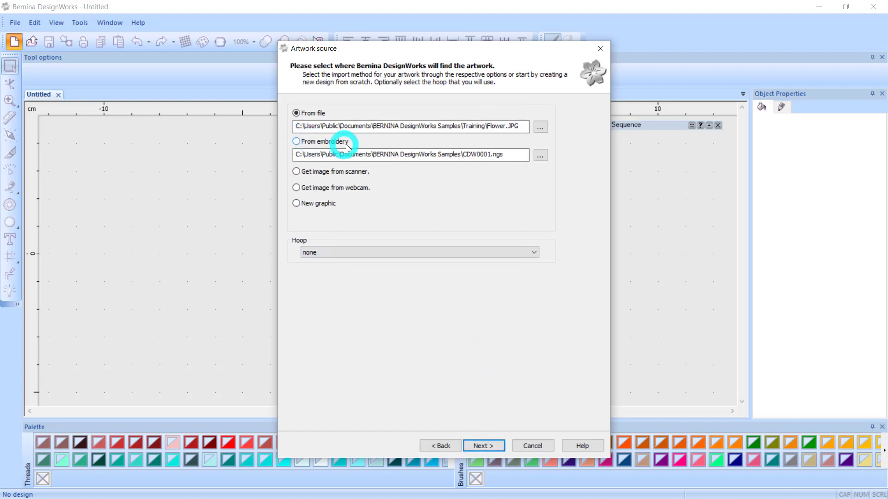
- Switch the artwork source to embroidery, review the supported file types and choose the sample file CDW0001.ngs
click(296, 142)
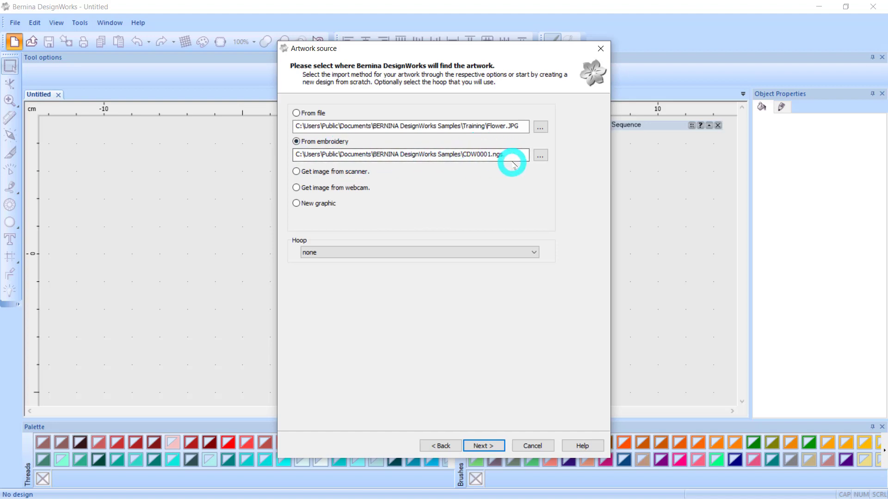
click(541, 154)
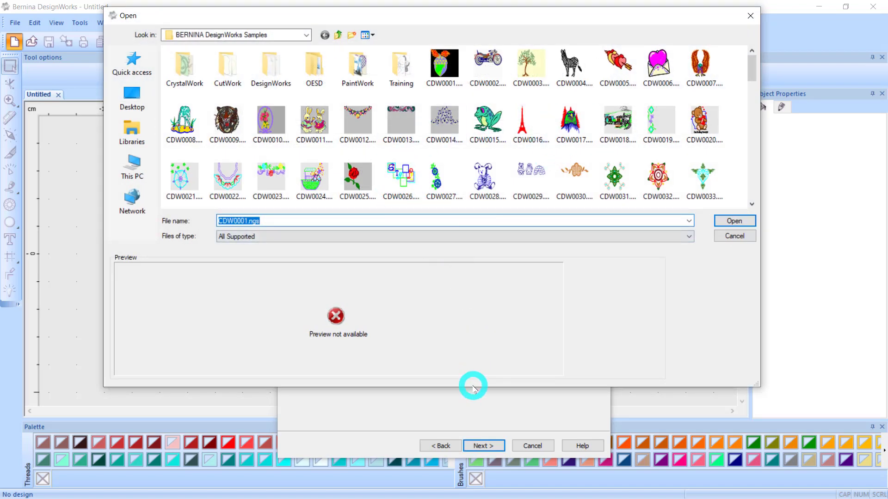
drag(470, 389, 450, 439)
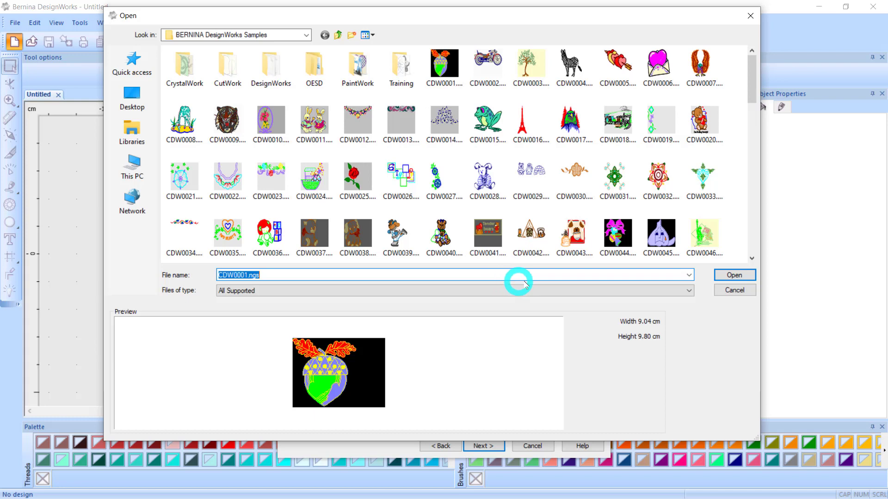
click(689, 291)
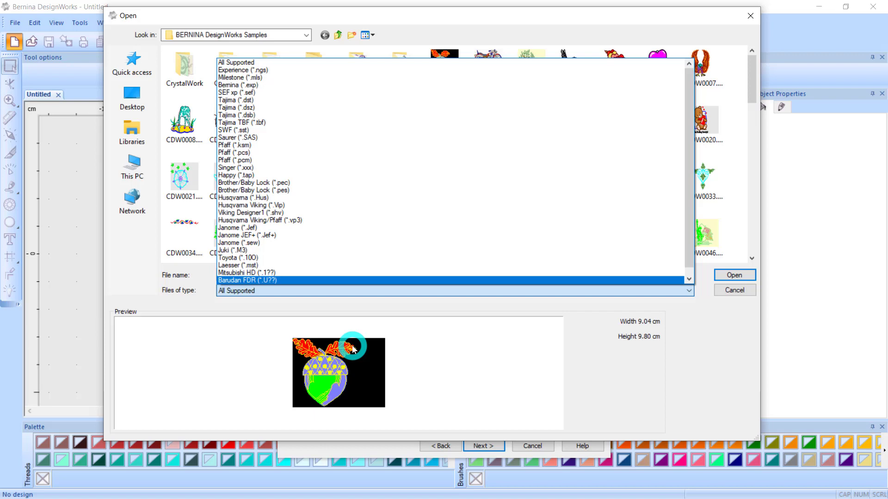
click(730, 344)
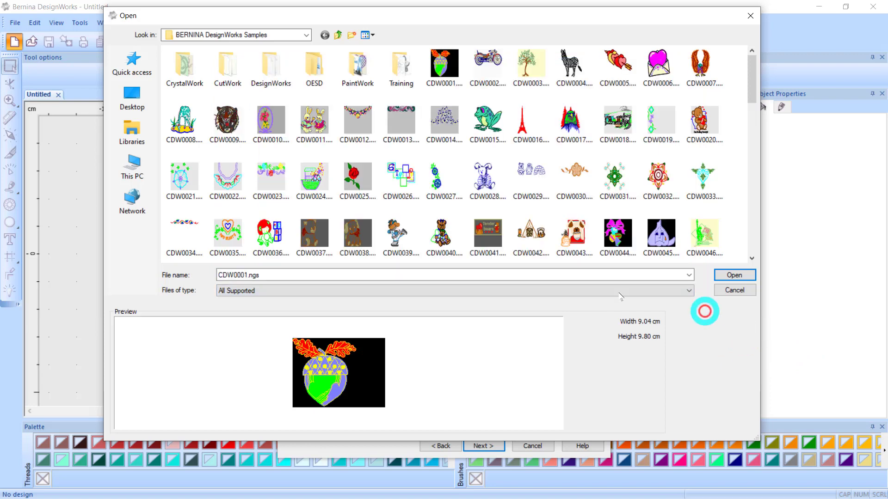
click(734, 276)
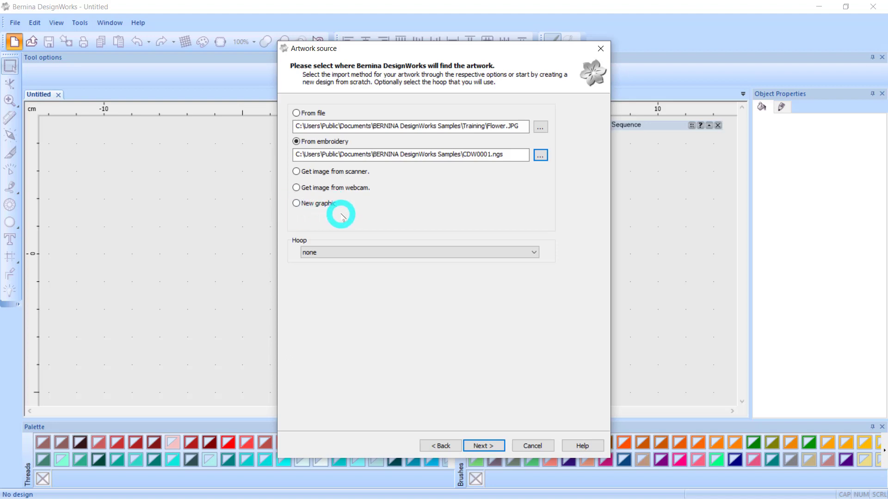
- Create the design as a new graphic with the BERNINA Midi Hoop, 165 x 265, #26
click(297, 204)
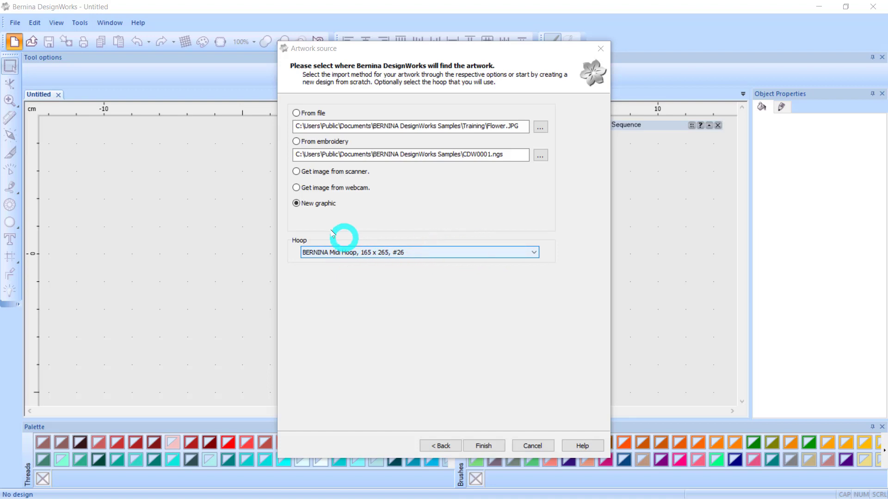
click(533, 252)
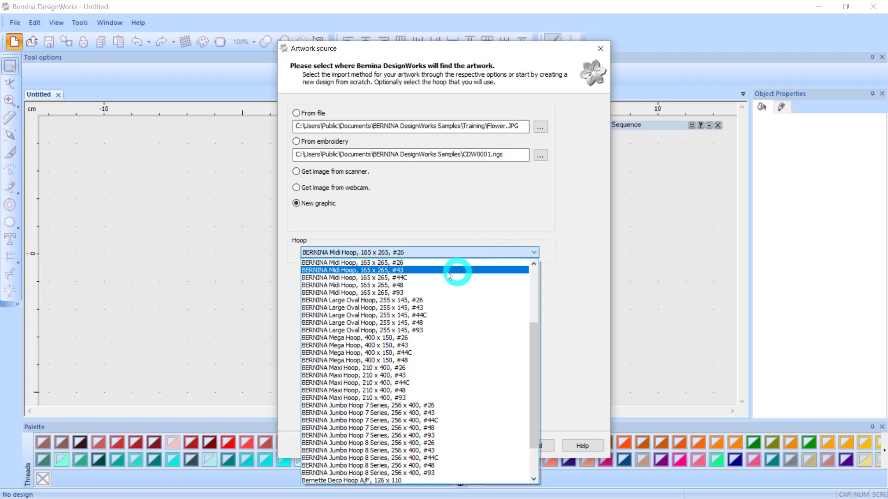
drag(536, 362, 534, 406)
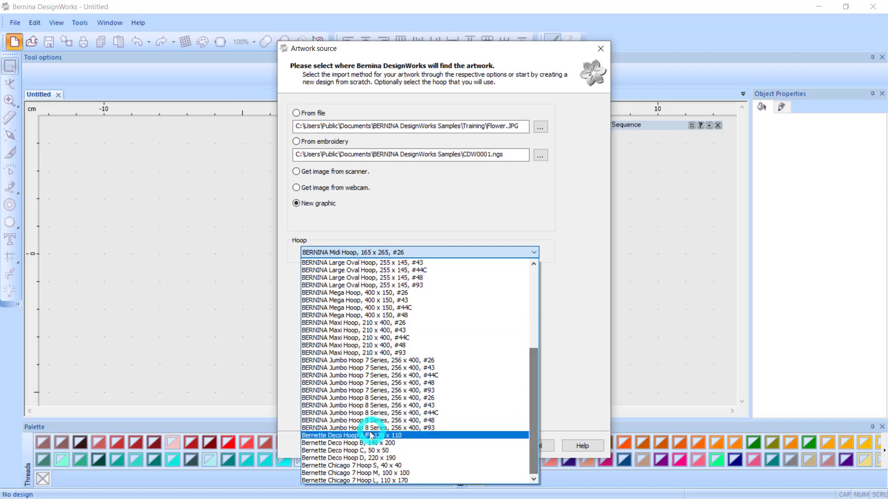
drag(536, 372, 534, 286)
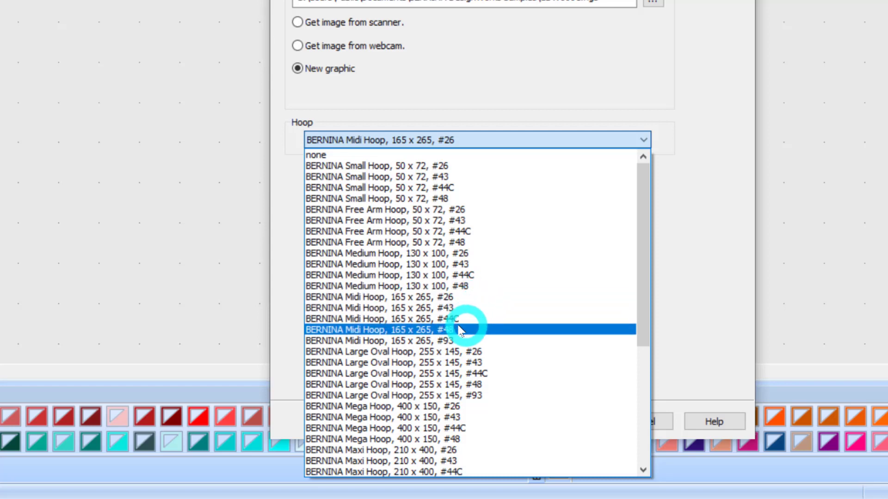
click(438, 298)
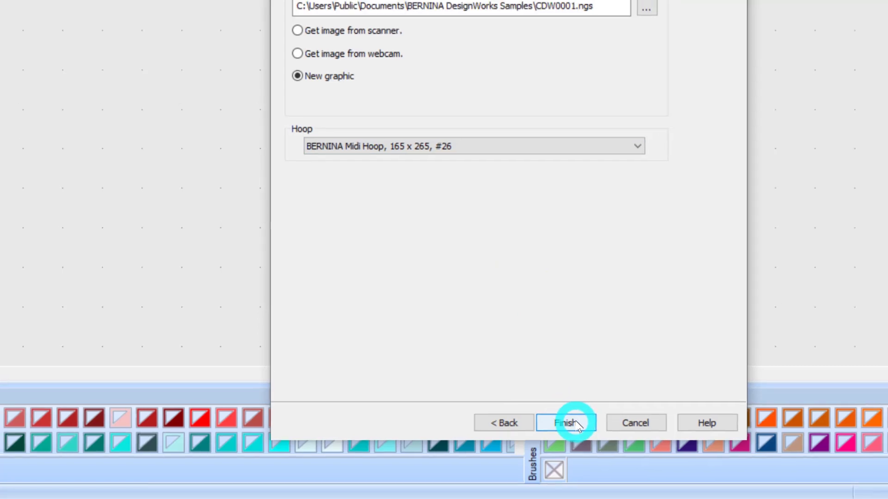
click(577, 423)
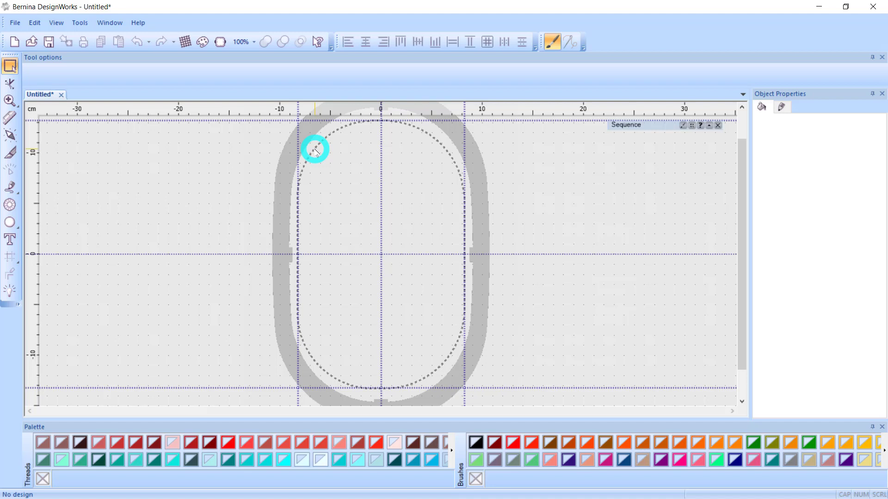
- Change the hoop to BERNINA Midi Hoop, 165 x 265, #93 and inspect its sewing area in the workspace
click(220, 43)
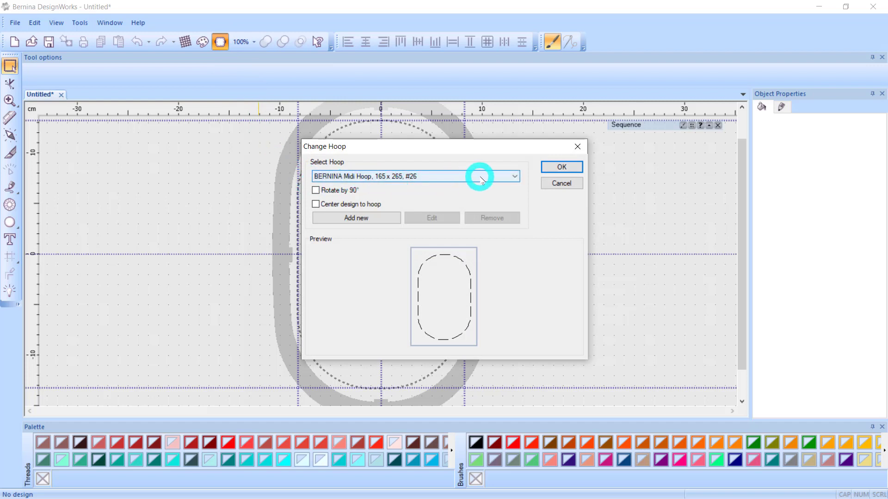
click(515, 177)
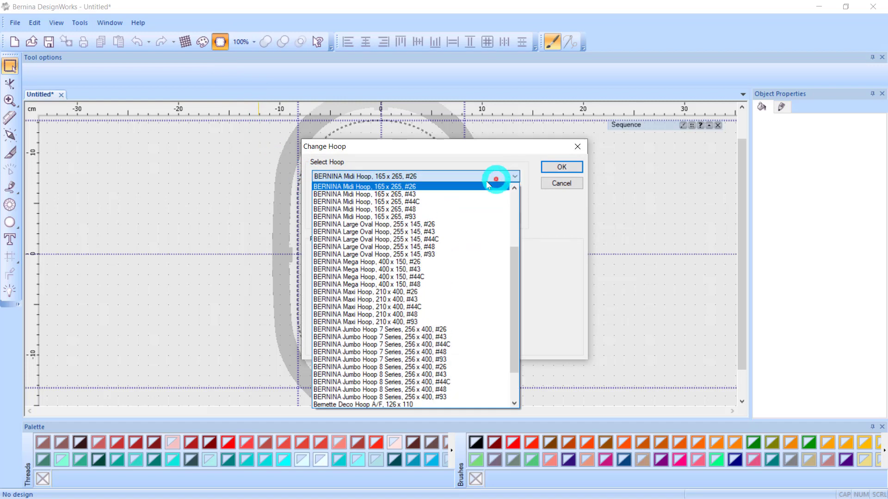
click(417, 218)
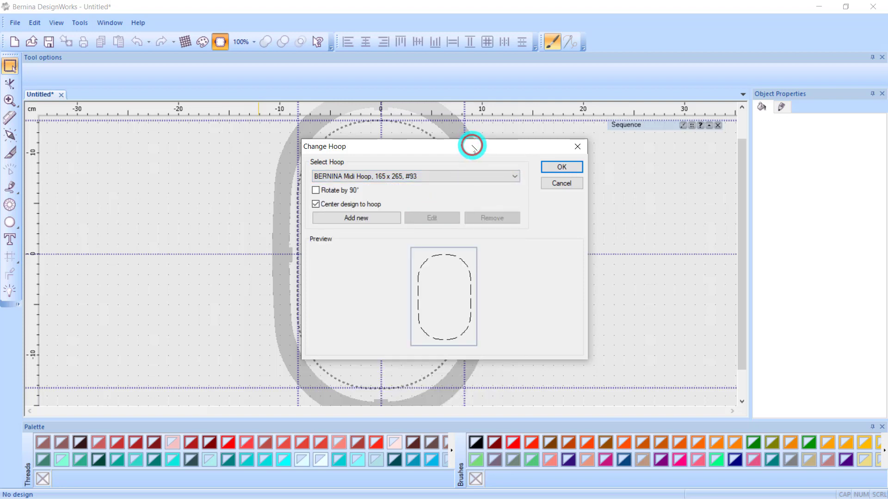
drag(472, 148, 651, 123)
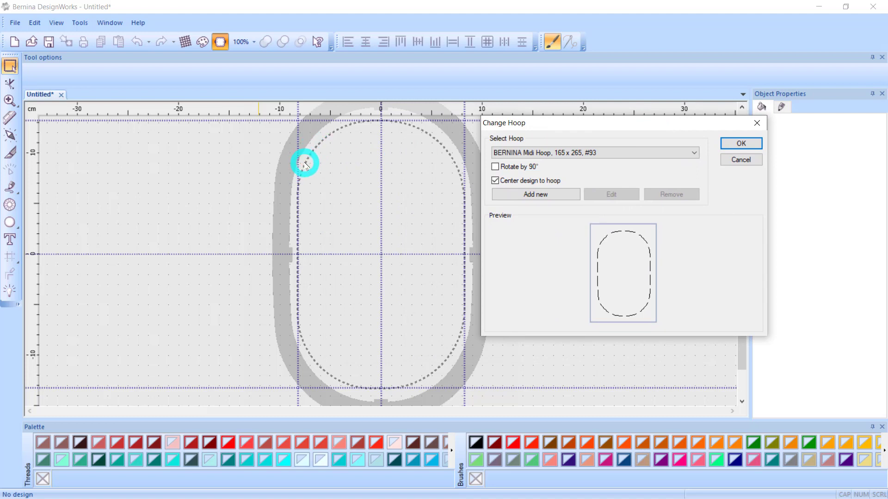
click(748, 141)
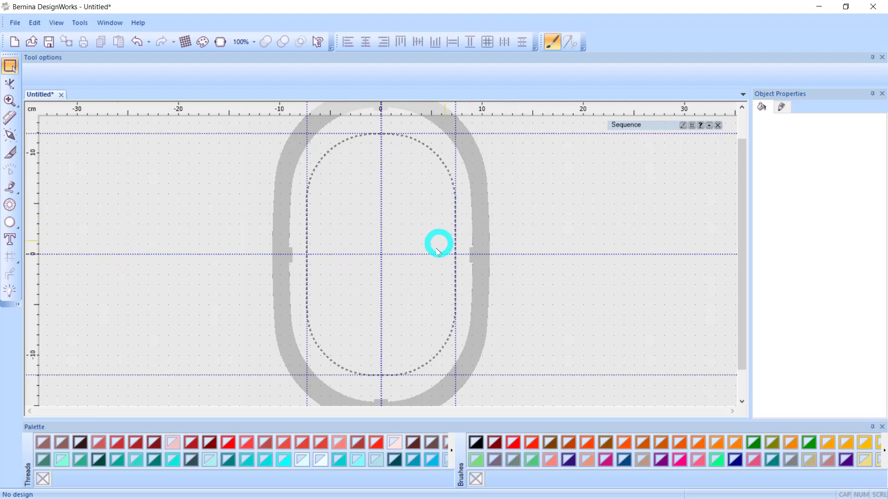
scroll(410, 262, up, 3)
scroll(410, 261, down, 2)
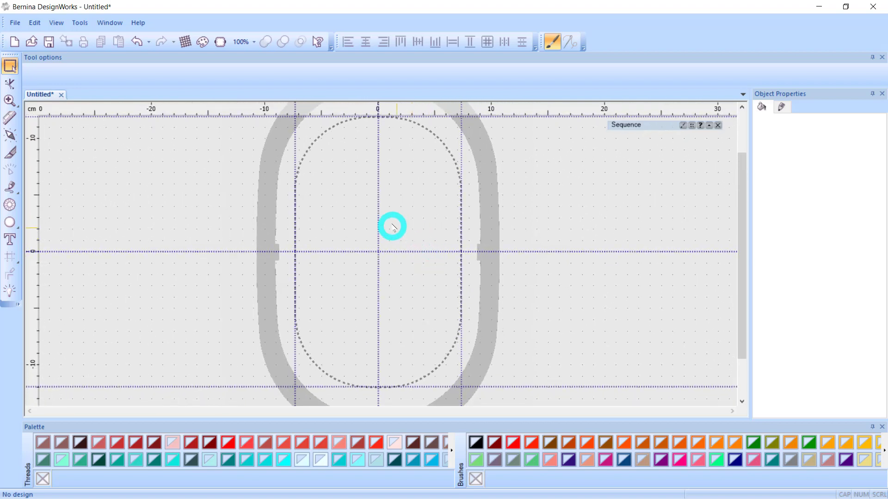
- Hide the hoop in the workspace and show it again
click(57, 23)
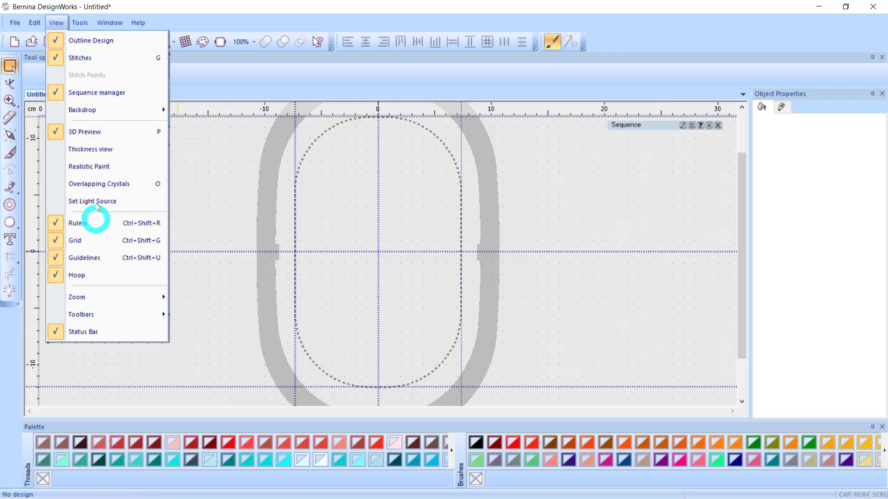
click(79, 276)
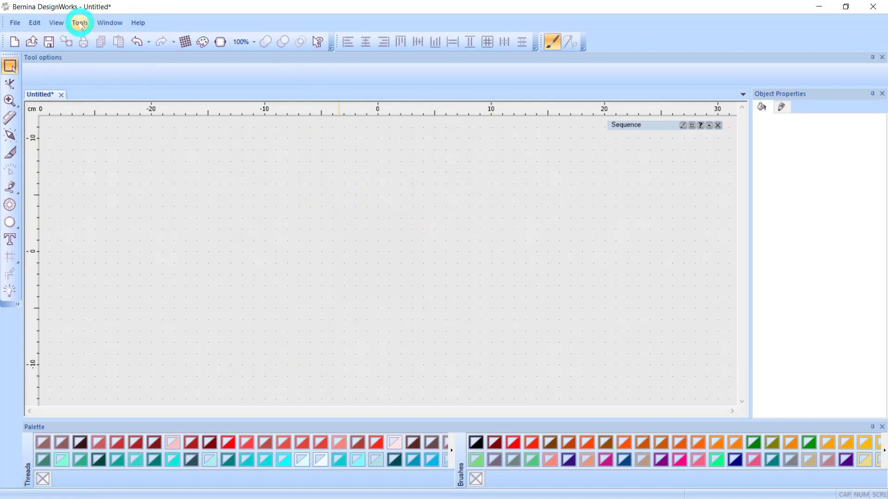
click(57, 24)
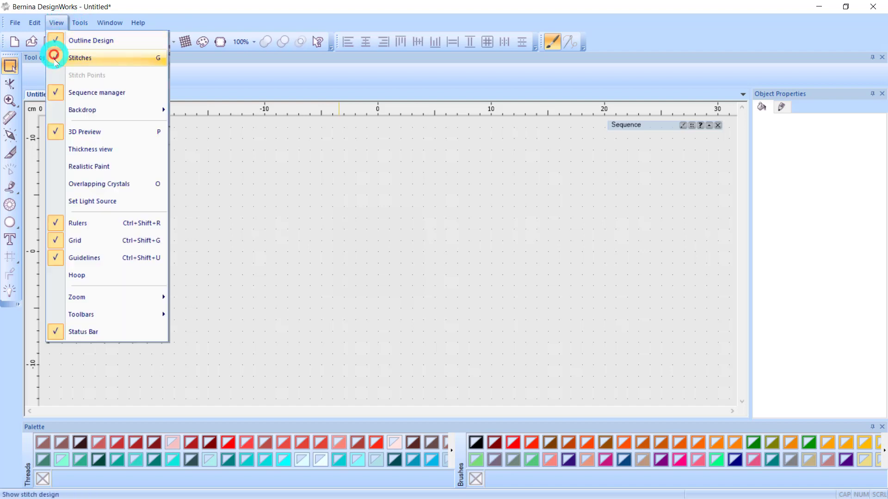
click(82, 280)
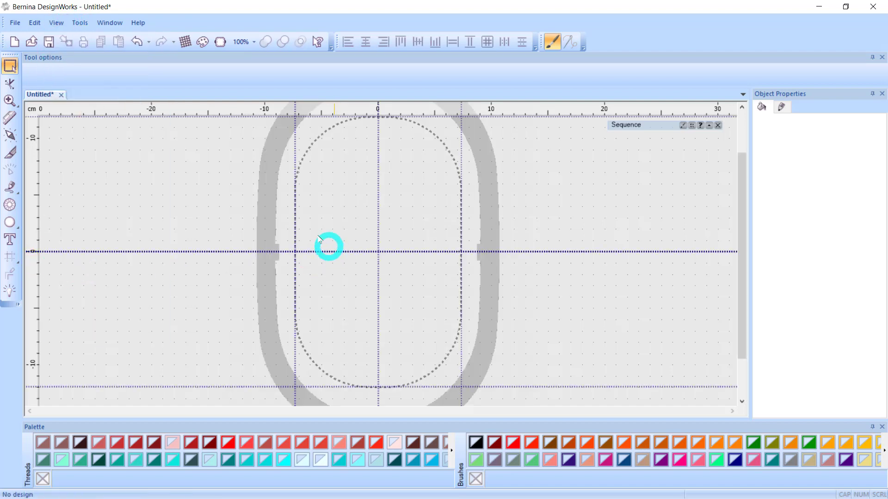
- Hide the guidelines in the workspace
click(56, 22)
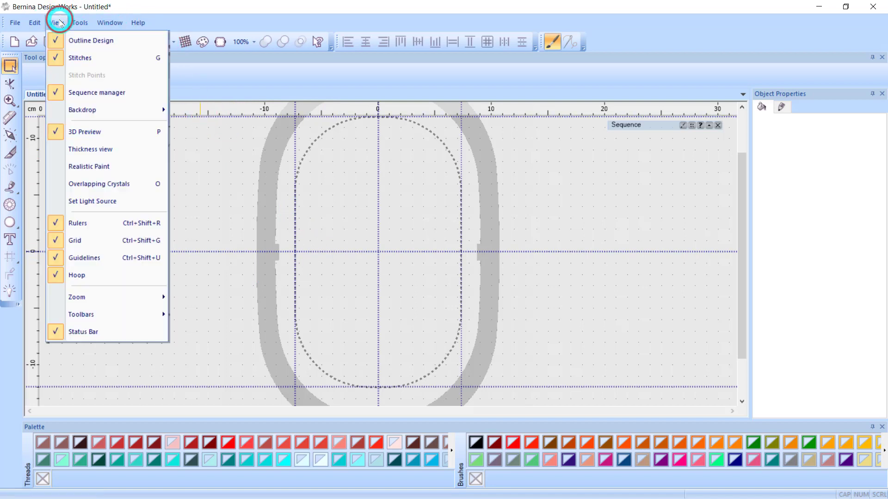
click(35, 22)
click(56, 22)
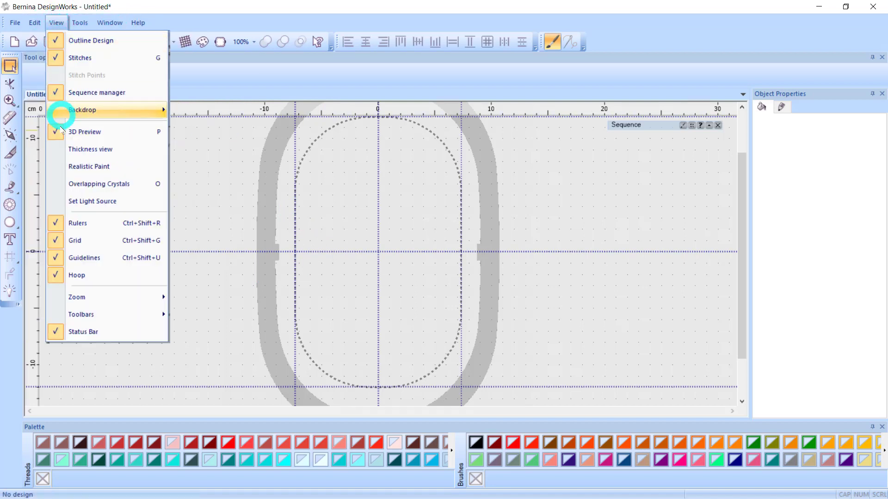
click(82, 258)
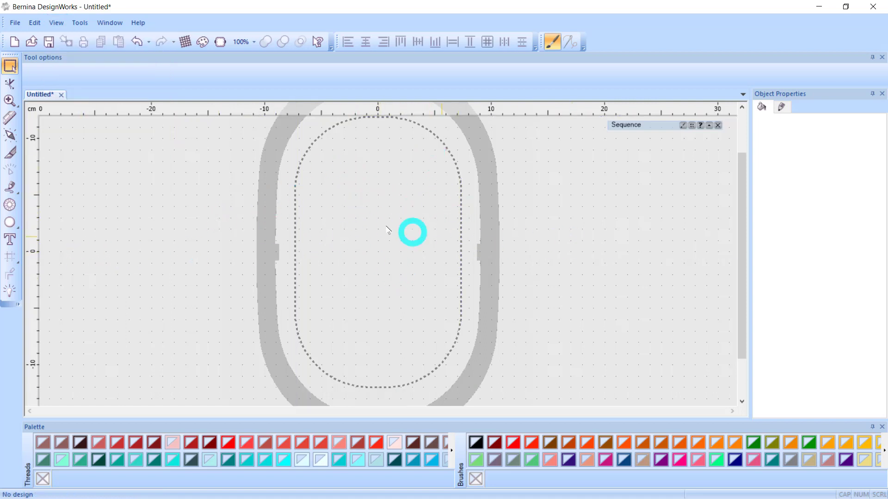
- Hide the grid and the rulers in the workspace and show both again
click(55, 23)
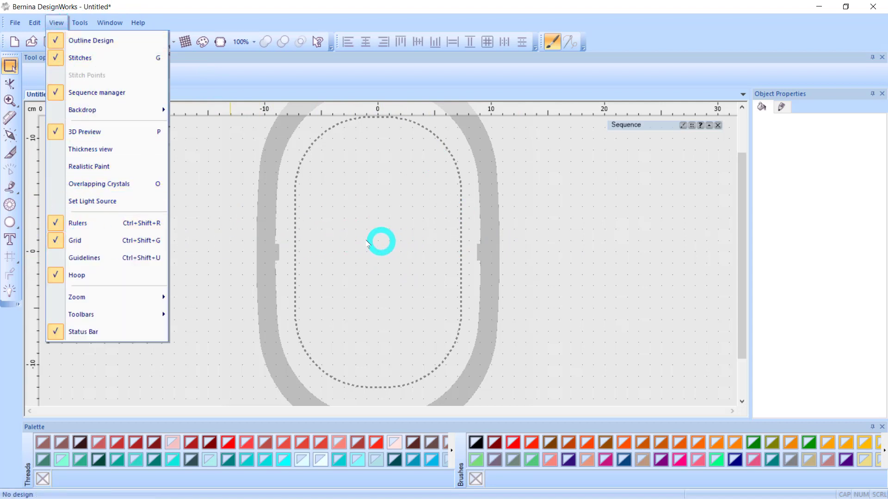
click(73, 241)
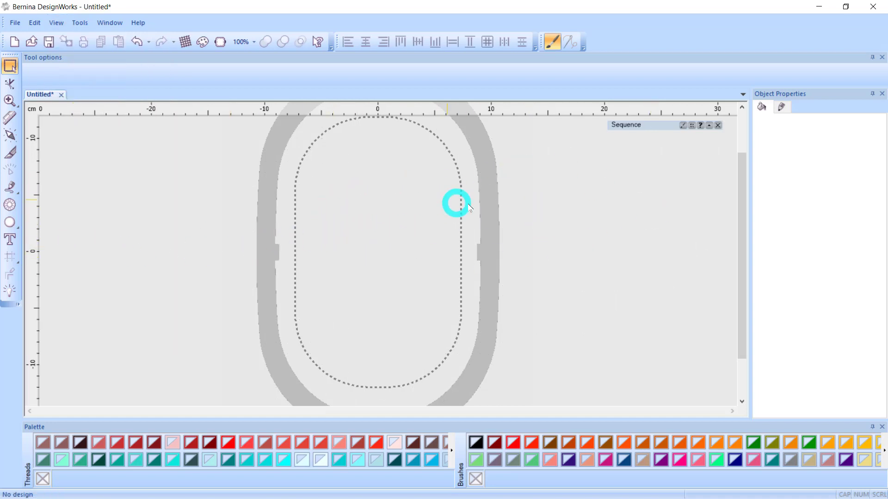
click(57, 23)
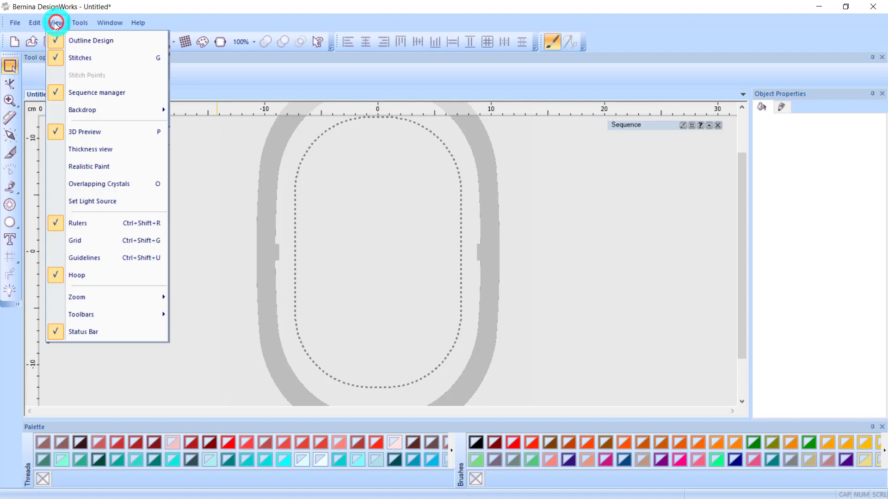
click(77, 224)
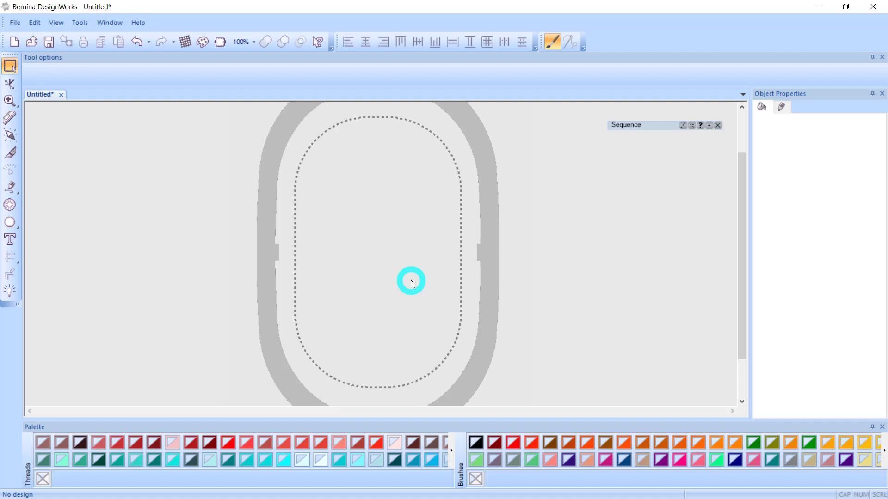
click(56, 23)
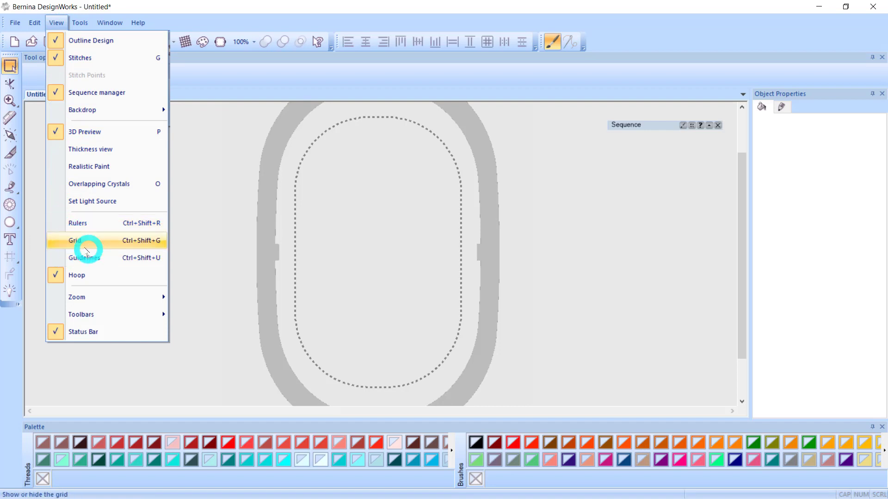
click(54, 222)
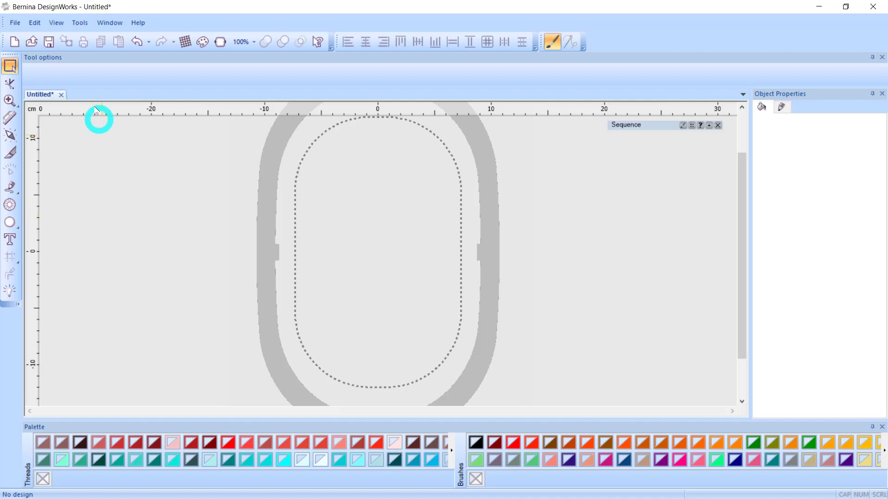
click(55, 22)
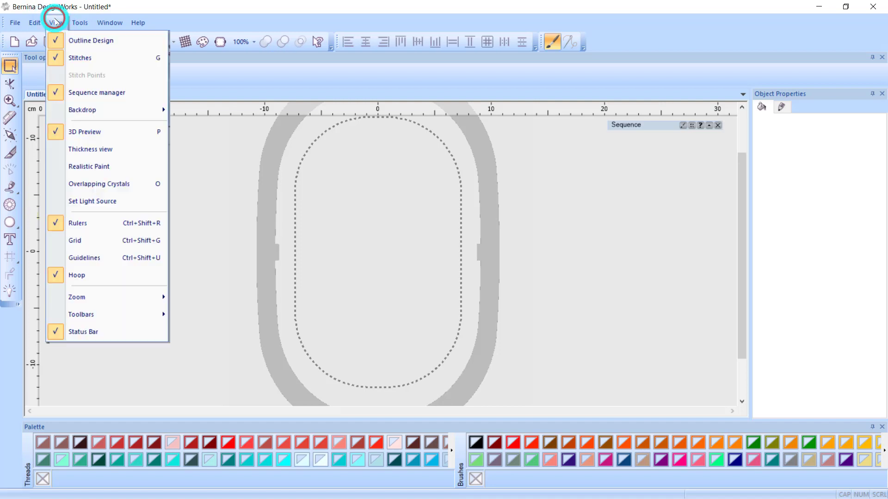
click(75, 241)
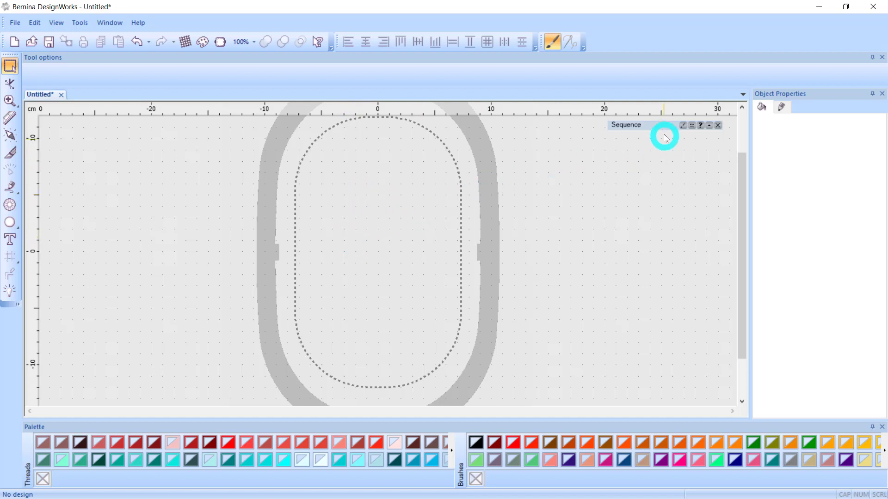
- Draw a rectangle about 72 mm wide and 70 mm high inside the hoop, just above its centre, and return to the selection tool
mouse_move(624, 127)
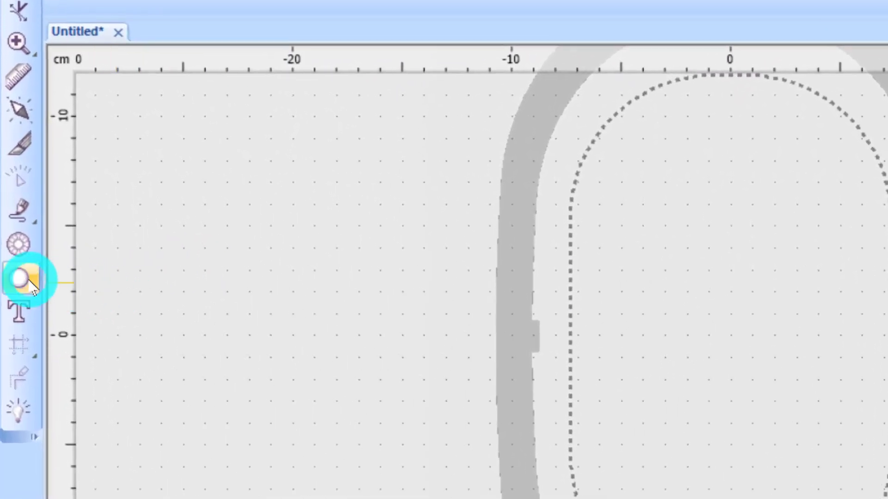
click(23, 283)
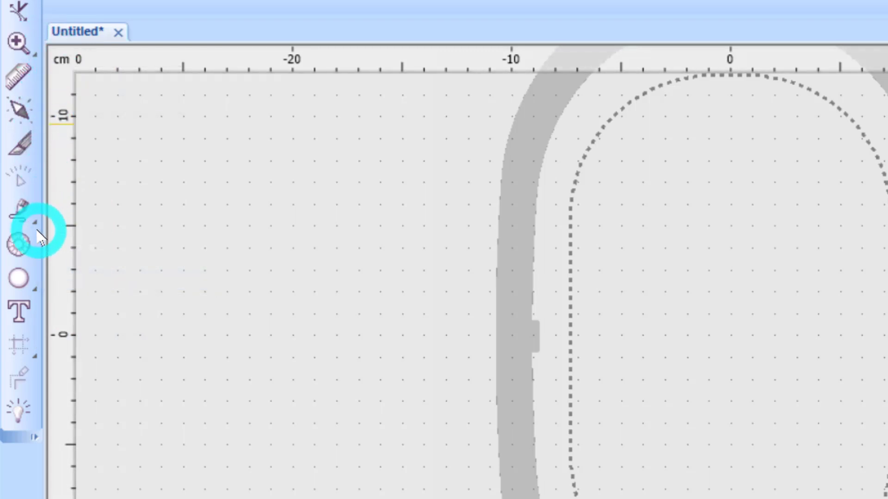
click(35, 292)
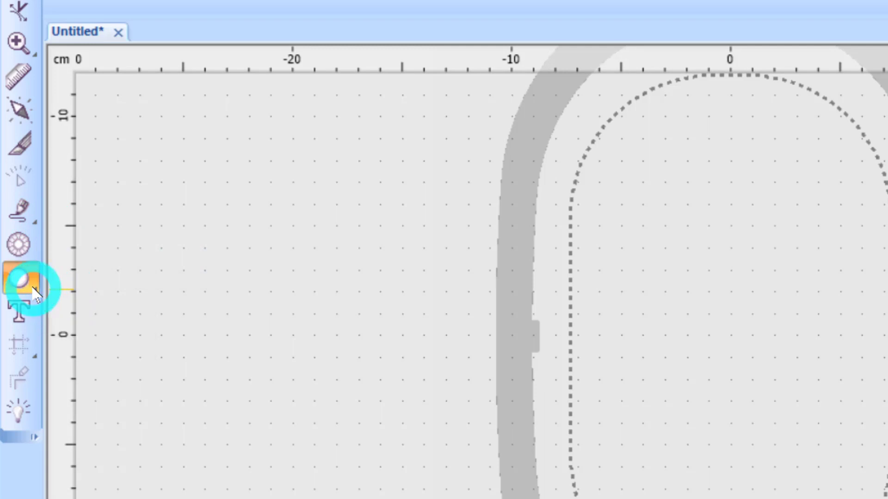
click(33, 288)
click(33, 288)
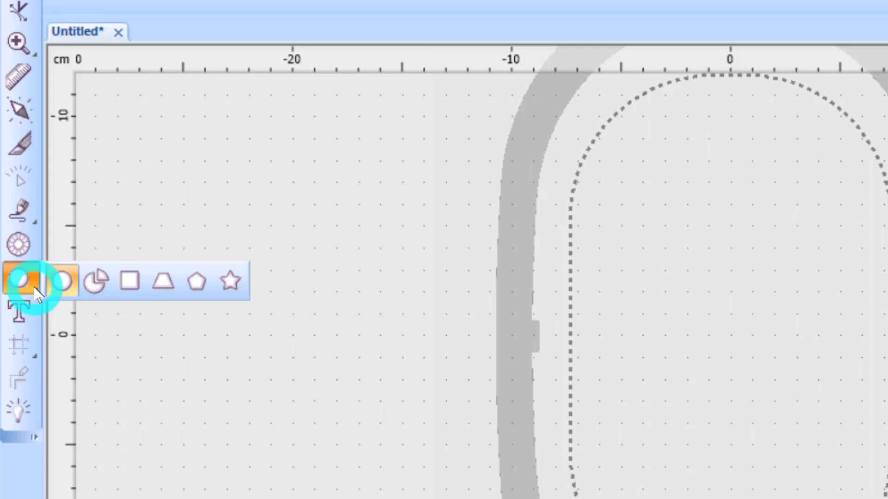
click(131, 281)
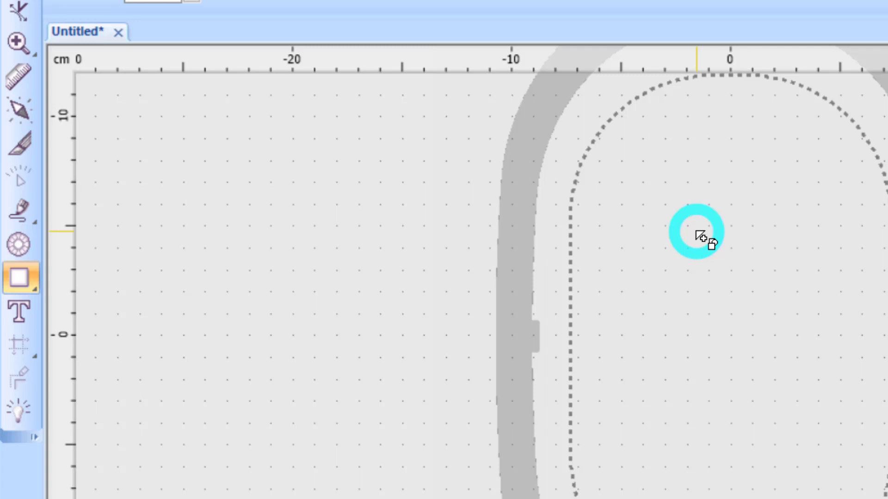
mouse_move(656, 210)
mouse_down()
mouse_move(777, 307)
mouse_move(786, 352)
mouse_move(814, 363)
mouse_up()
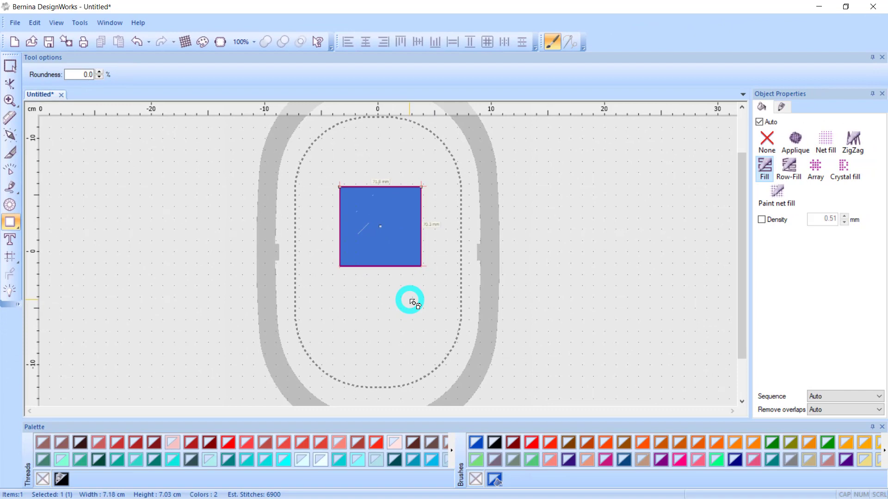
key(space)
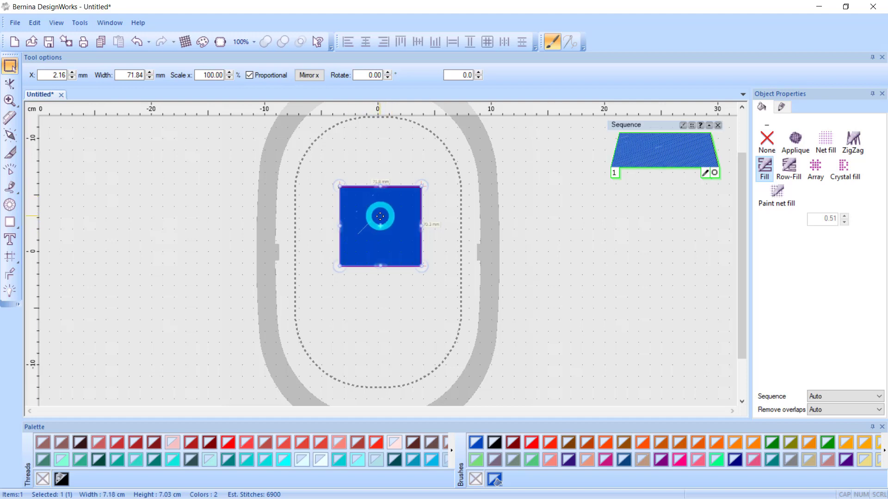
- Examine the rectangle's stitching up close and its entry in the sequence manager
scroll(380, 216, up, 4)
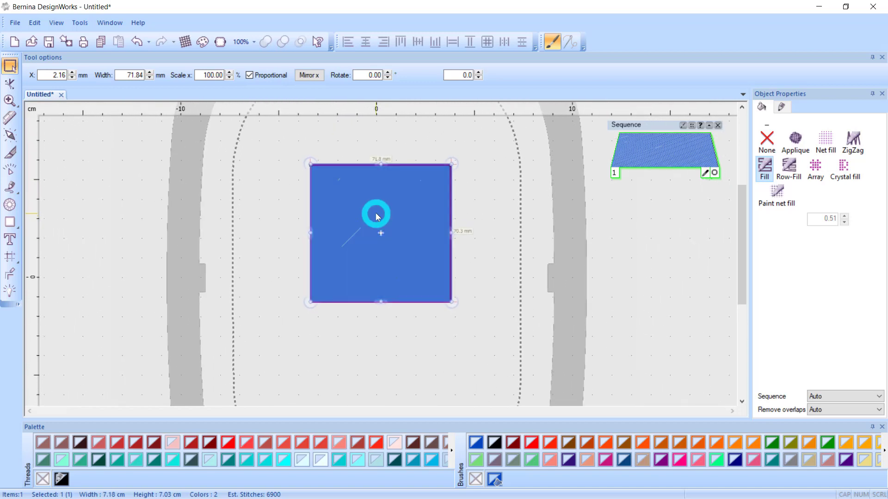
scroll(375, 212, up, 1)
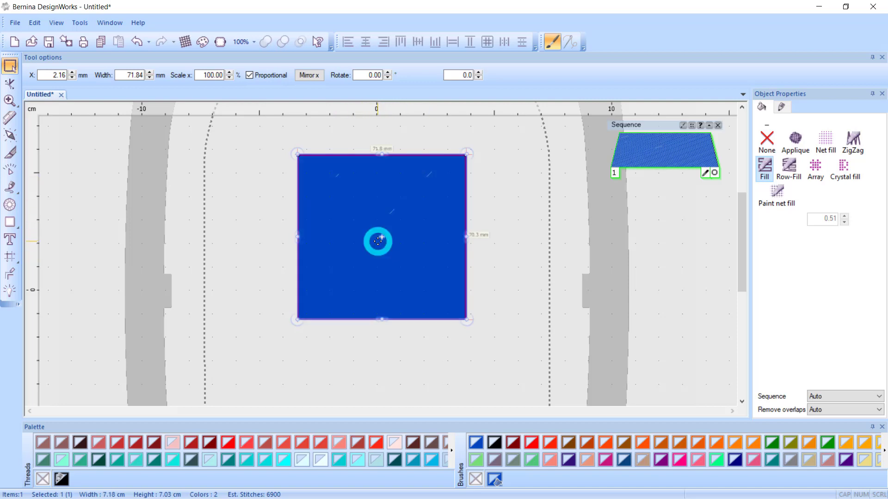
drag(407, 240, 670, 148)
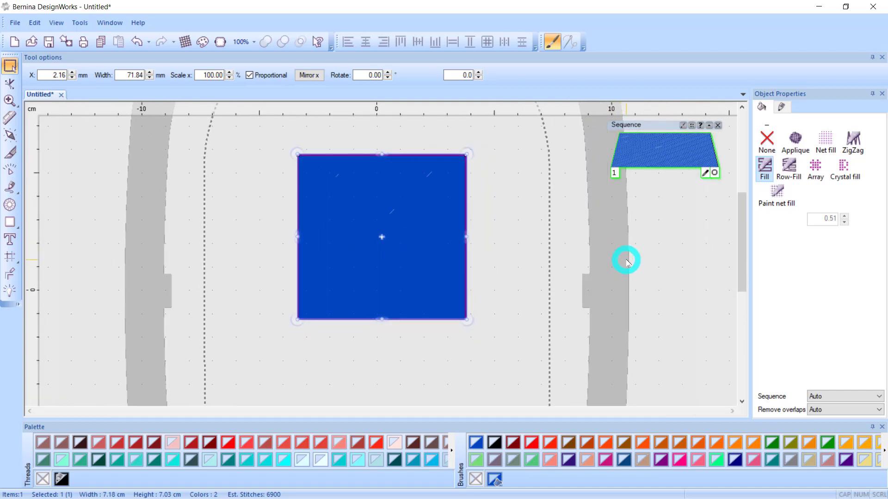
scroll(433, 243, down, 4)
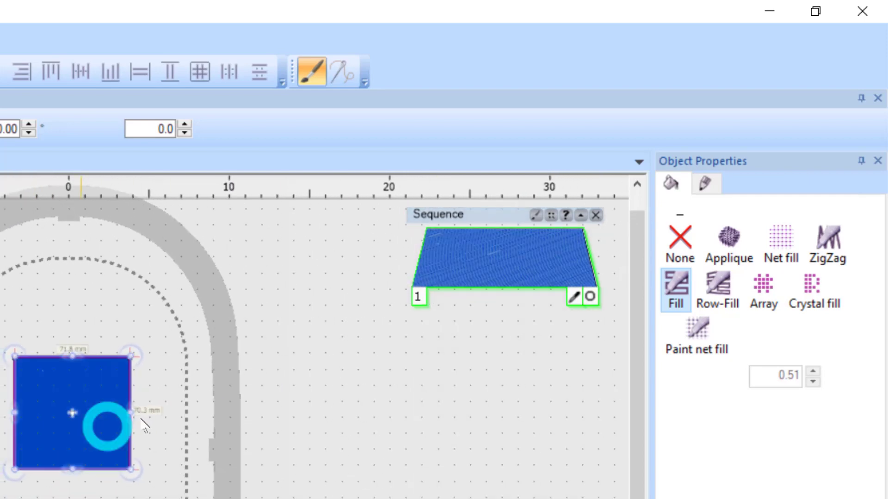
scroll(507, 279, up, 1)
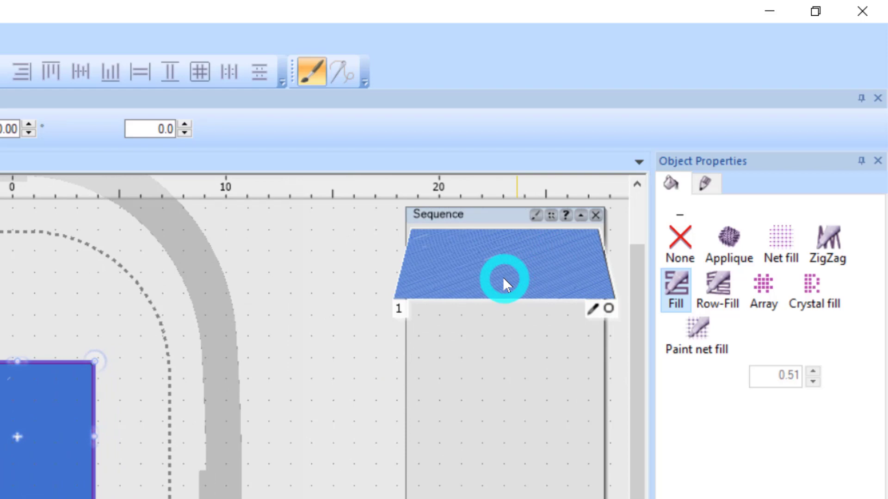
click(439, 265)
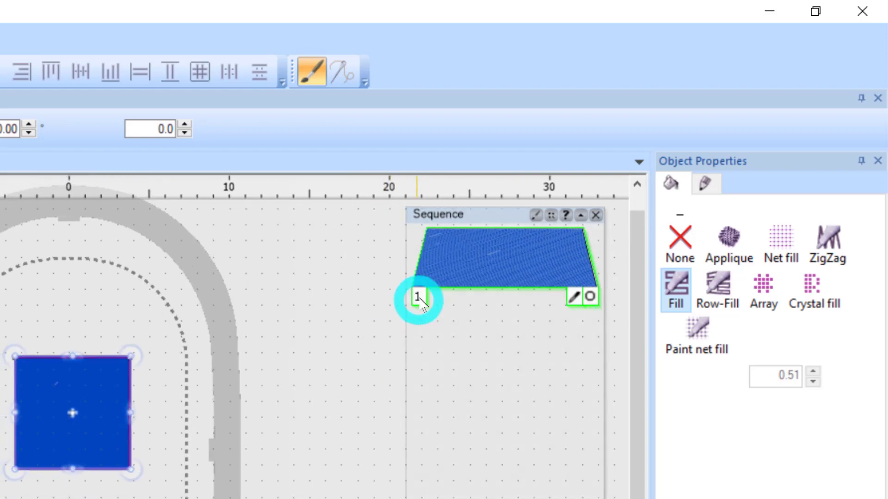
click(489, 284)
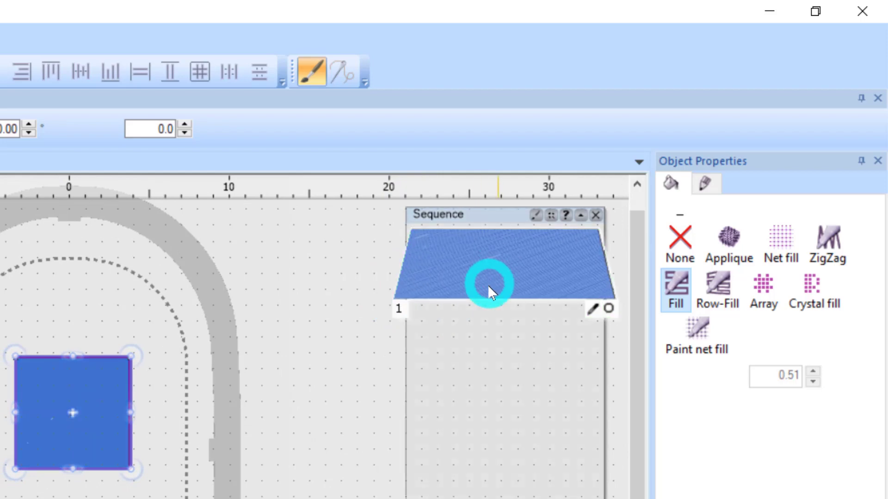
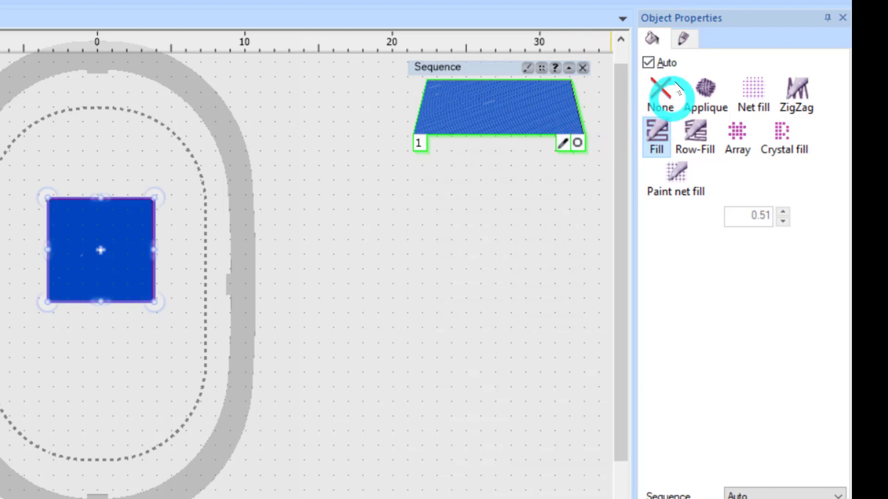
- Apply the Running outline with style 07 to the rectangle and inspect its edge up close
click(685, 38)
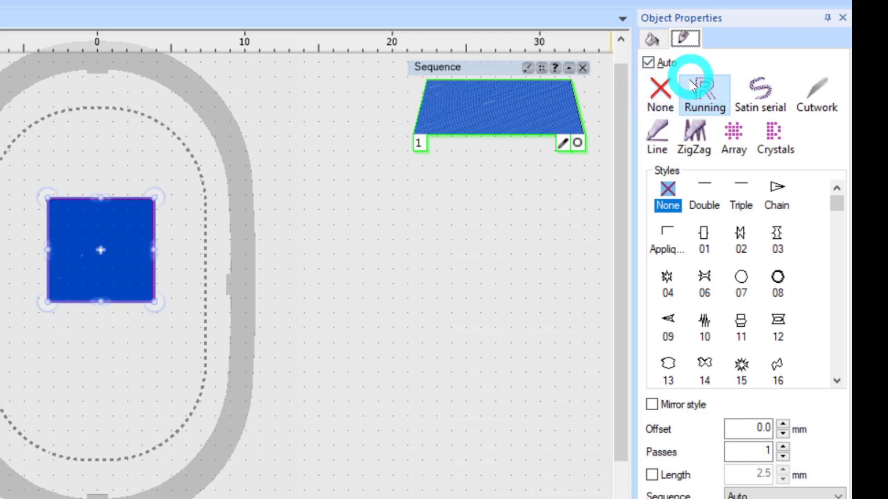
click(710, 102)
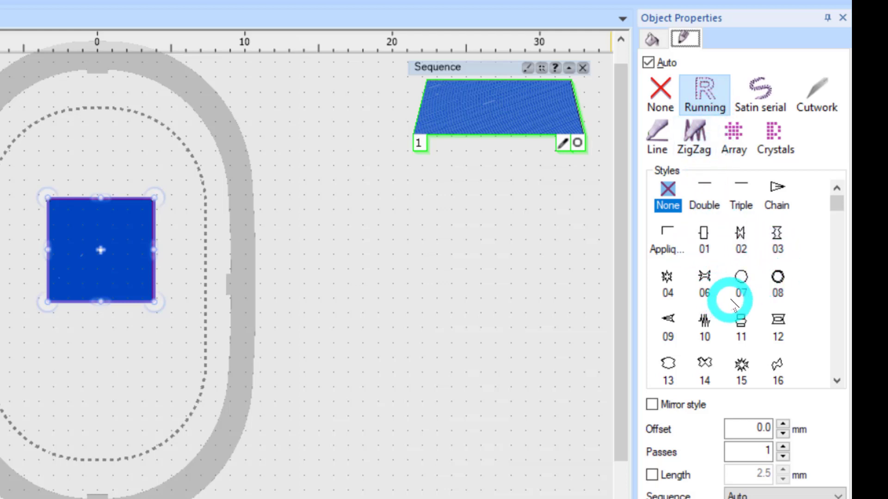
click(741, 278)
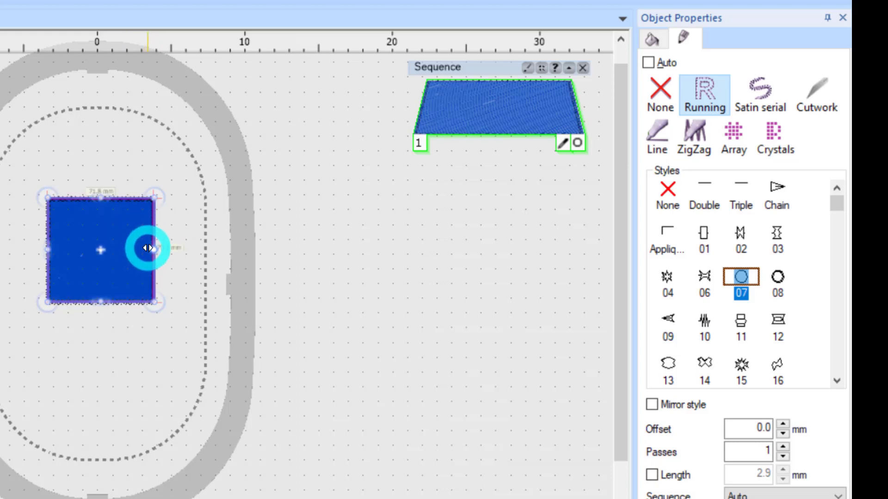
scroll(147, 248, up, 5)
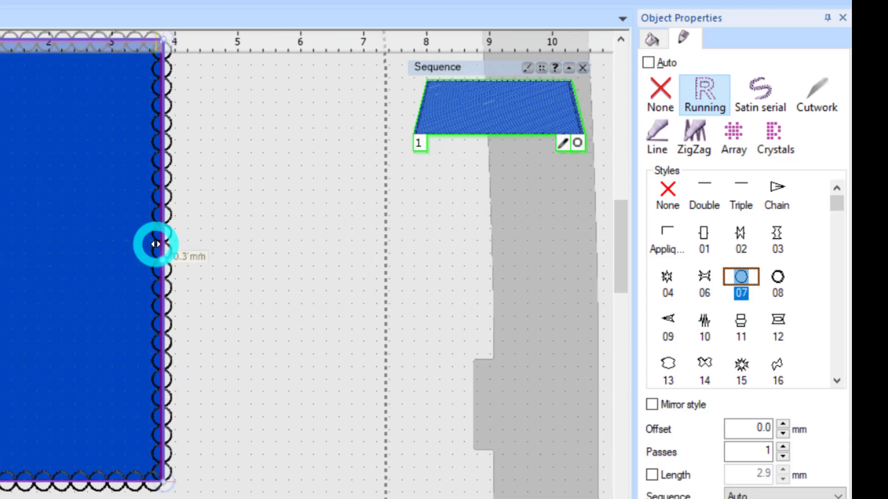
scroll(156, 244, up, 1)
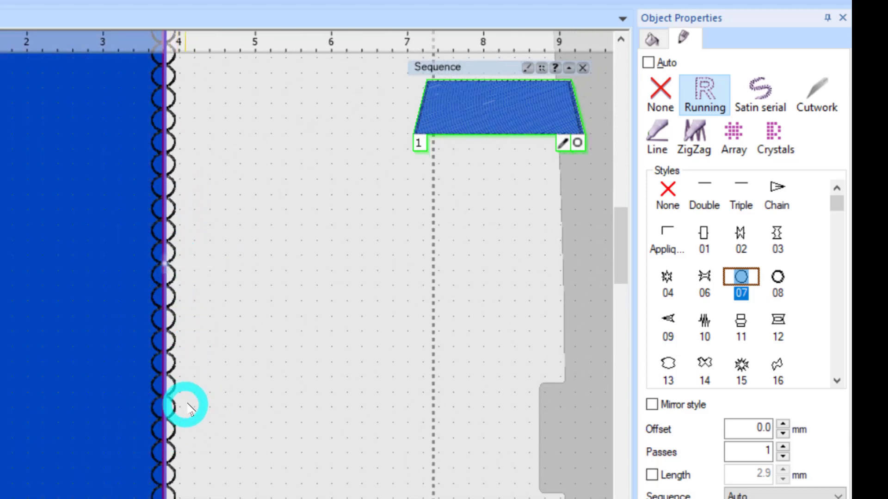
- Try Running outline styles 10, 16 and 15 on the rectangle and set style 13
click(704, 321)
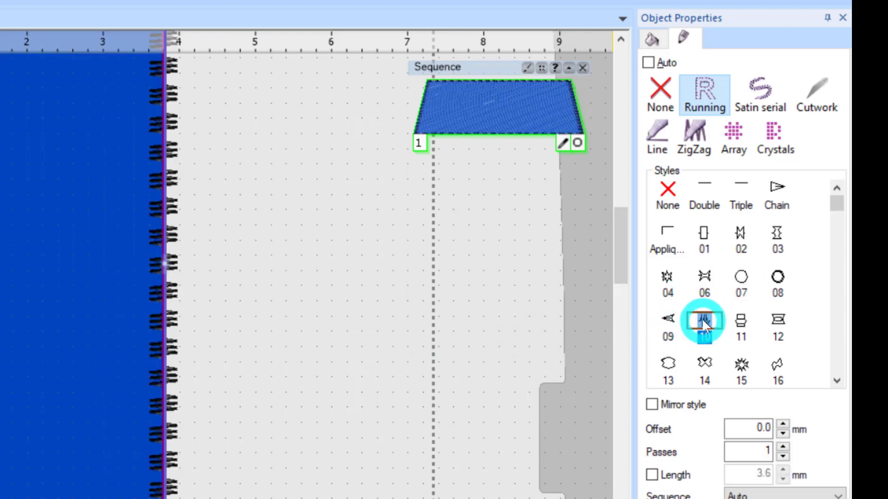
click(777, 365)
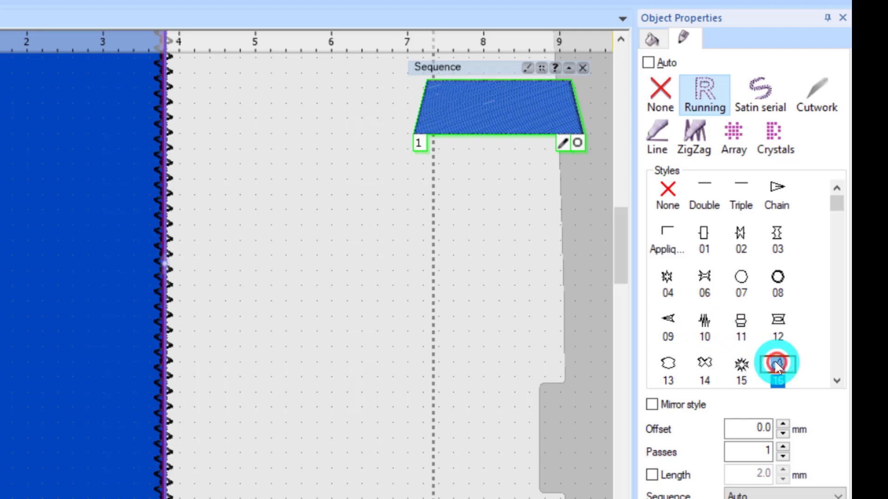
click(742, 365)
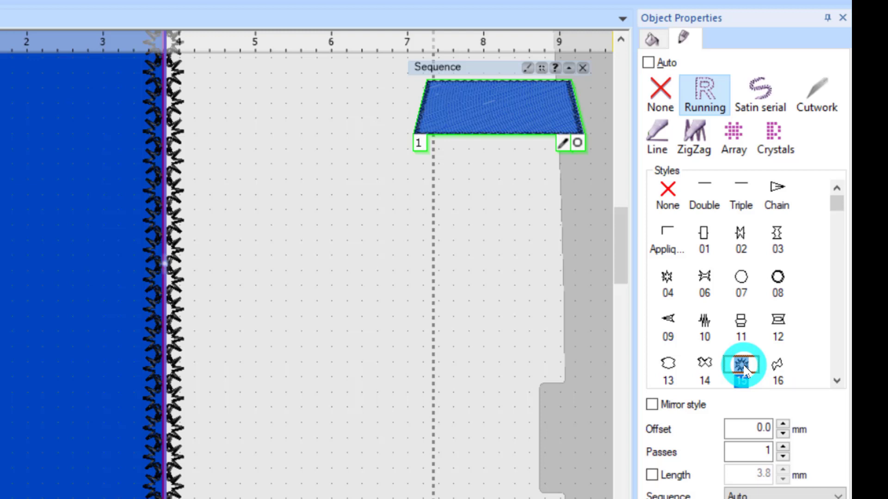
click(668, 365)
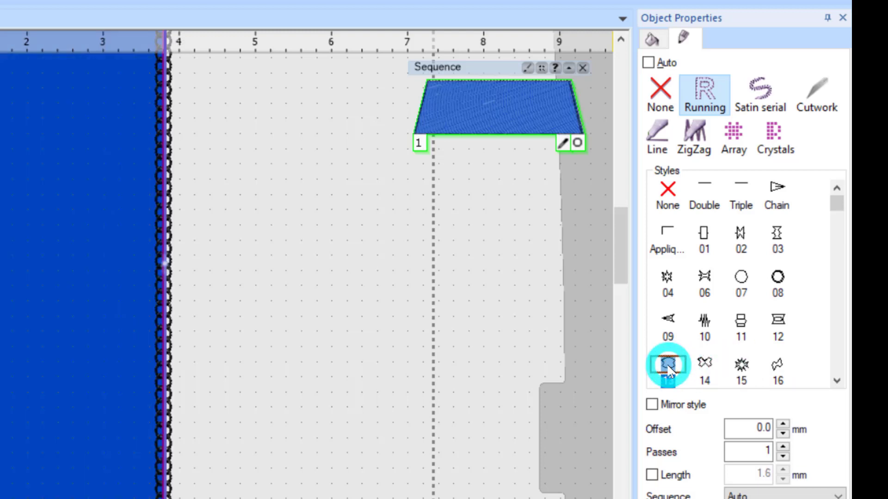
- Try Running outline styles 14, 132, 133 and 127 on the rectangle, browse the remaining styles, and set the style to None
click(704, 364)
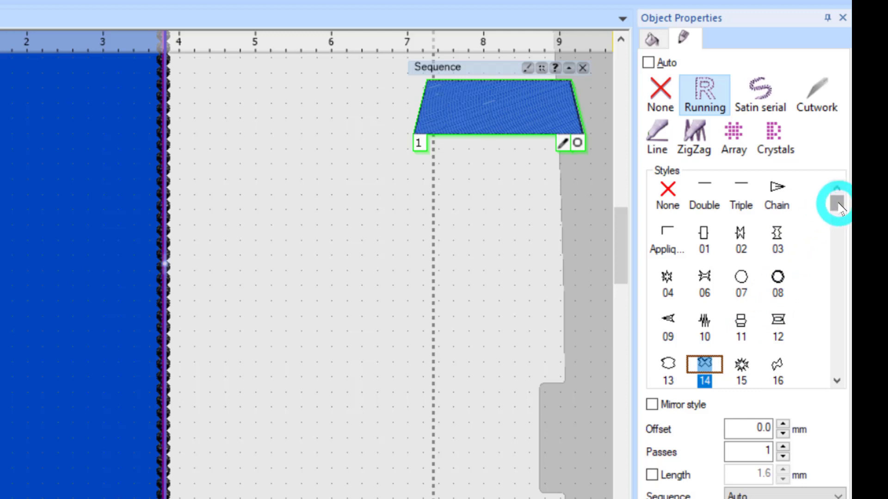
drag(838, 203, 828, 241)
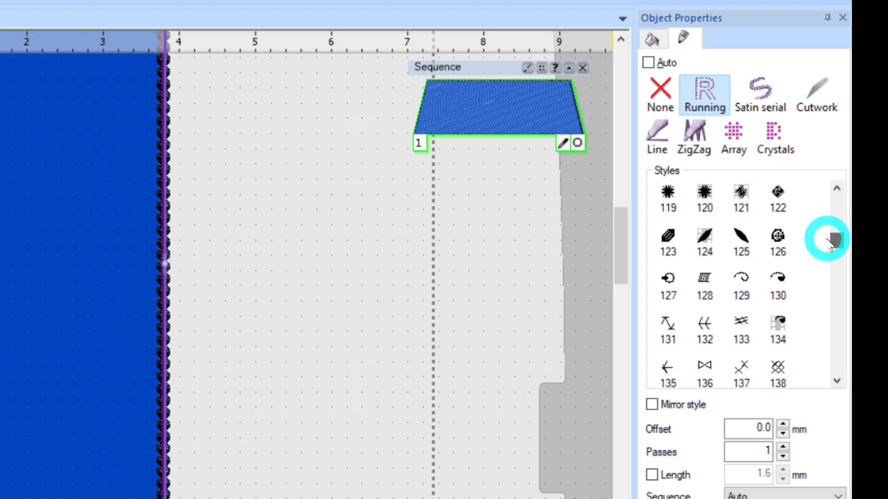
click(705, 324)
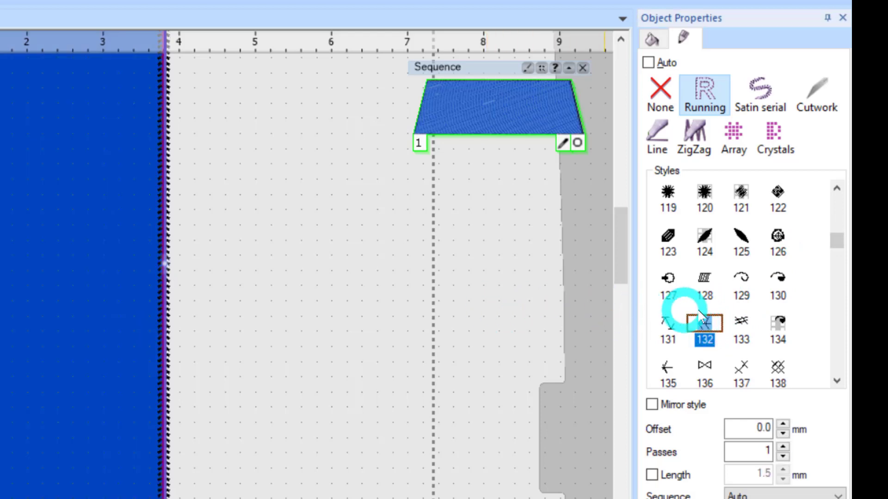
click(741, 323)
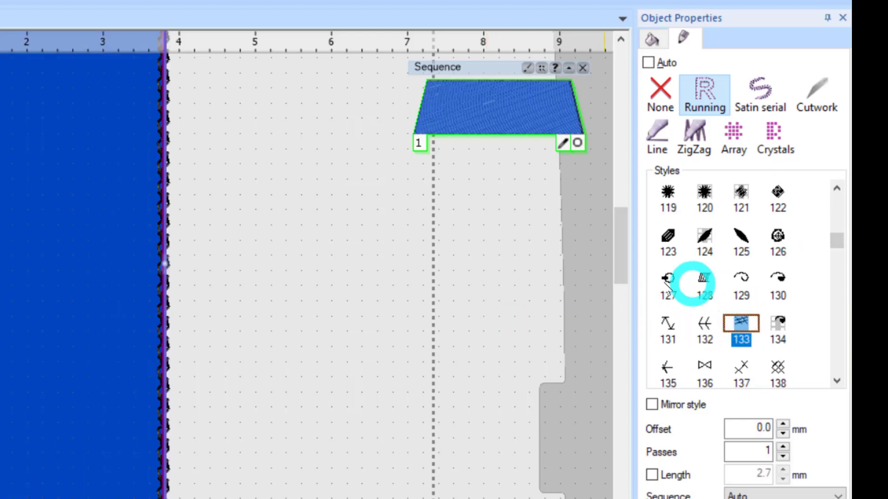
click(668, 279)
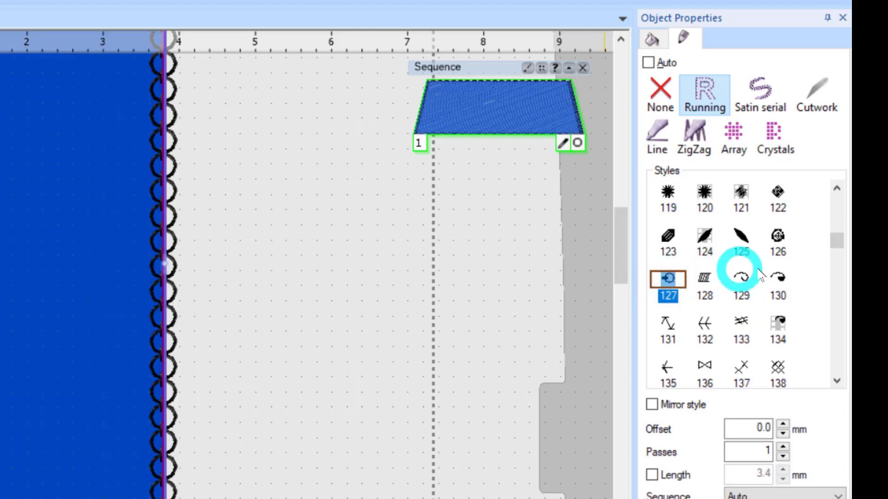
drag(838, 239, 832, 381)
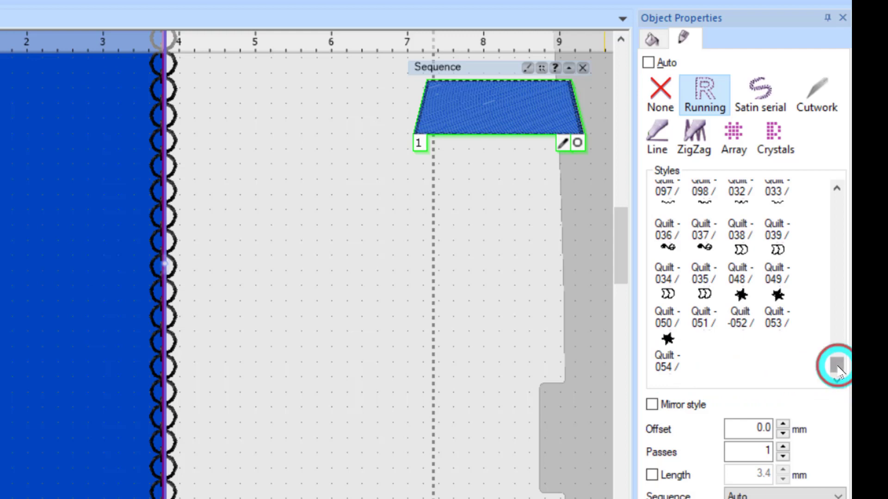
drag(837, 365, 839, 310)
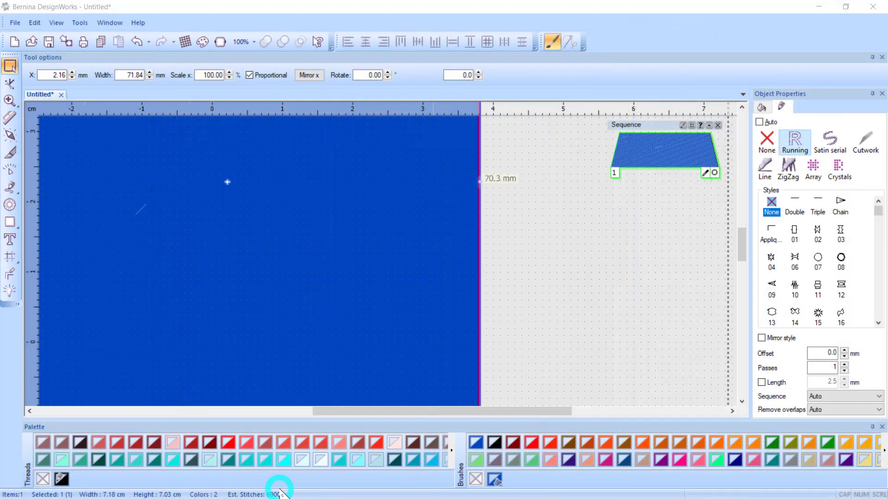
- Change the rectangle's outline to Crystals from the Swarovski Round palette in Pacific Opal
scroll(537, 260, down, 8)
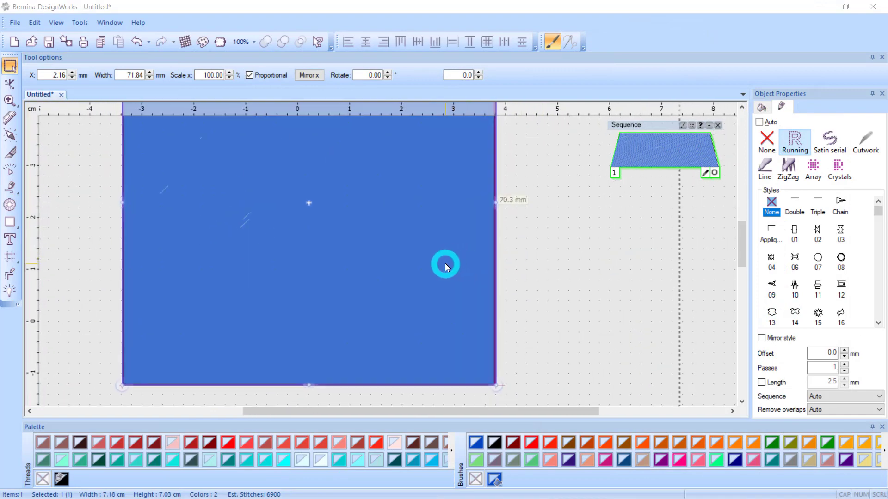
scroll(423, 253, down, 3)
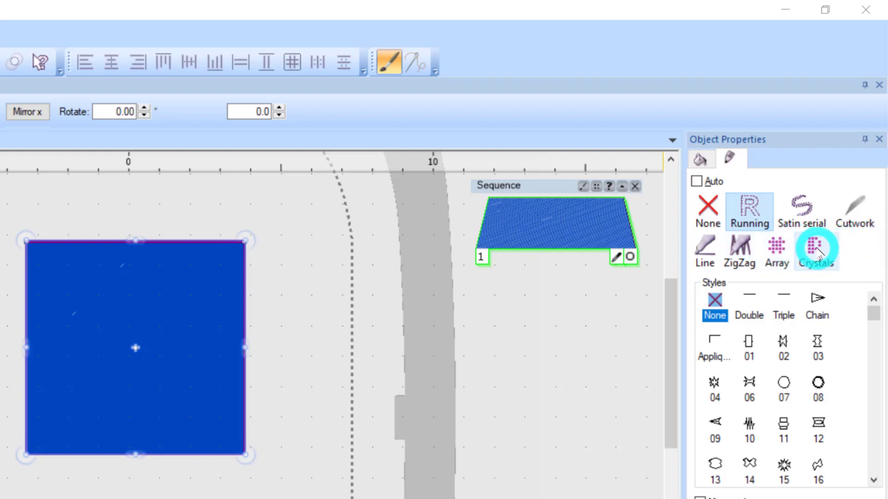
click(818, 251)
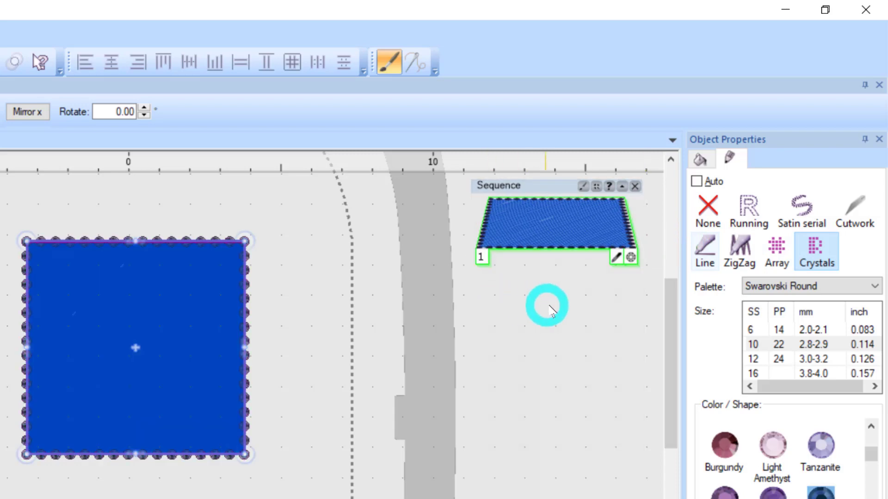
click(614, 232)
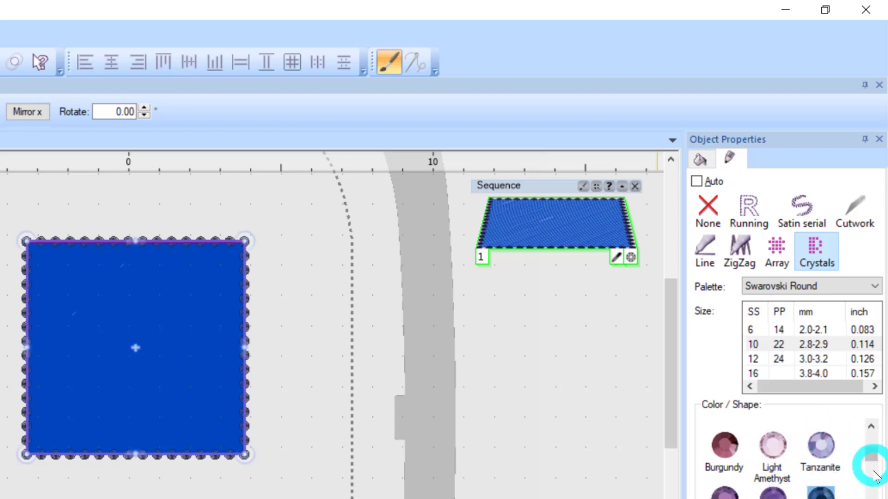
scroll(781, 457, down, 4)
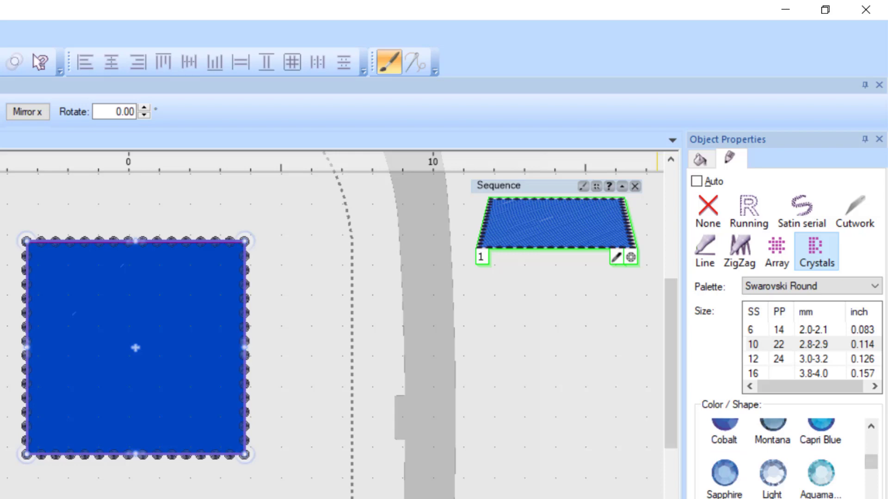
scroll(853, 489, down, 1)
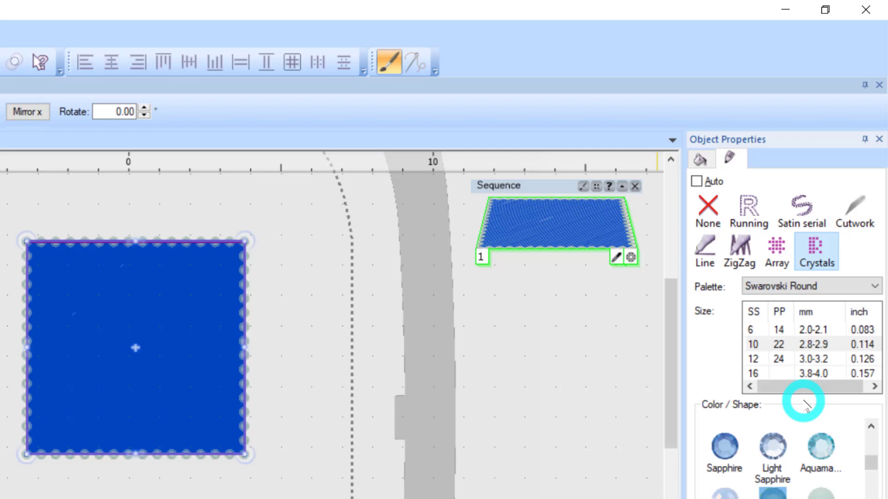
click(119, 264)
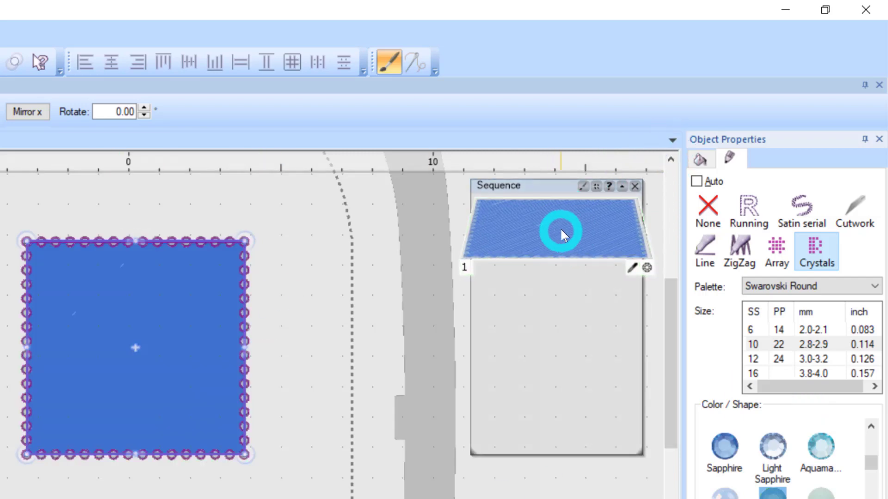
scroll(561, 230, up, 3)
scroll(558, 228, down, 3)
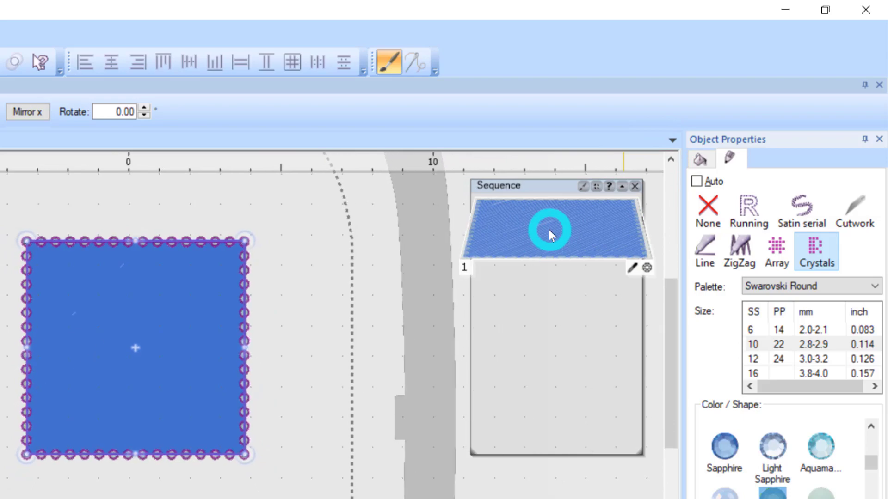
click(550, 234)
scroll(363, 425, down, 3)
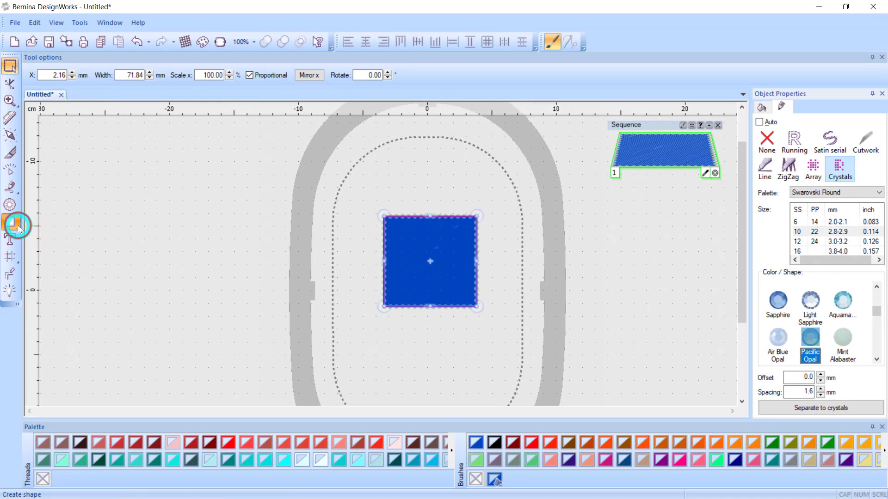
- Draw a trial circle about 56 mm in diameter below the rectangle and delete it
click(20, 230)
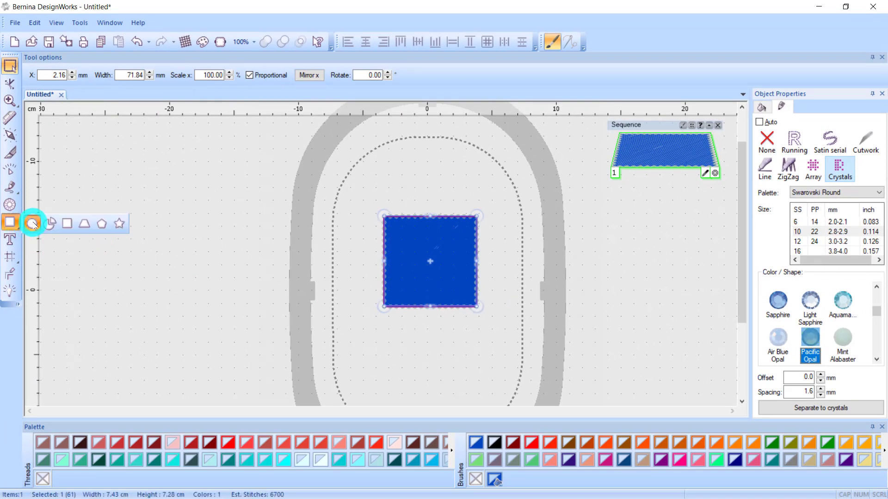
click(32, 224)
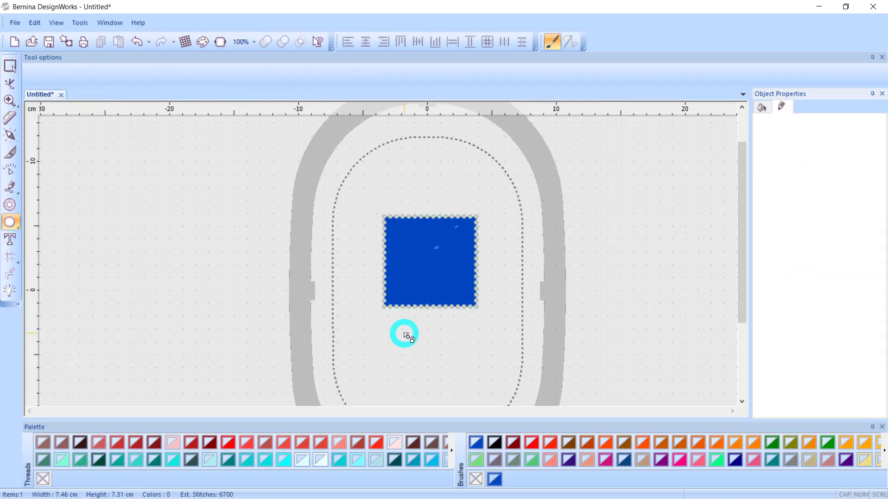
drag(407, 337, 413, 352)
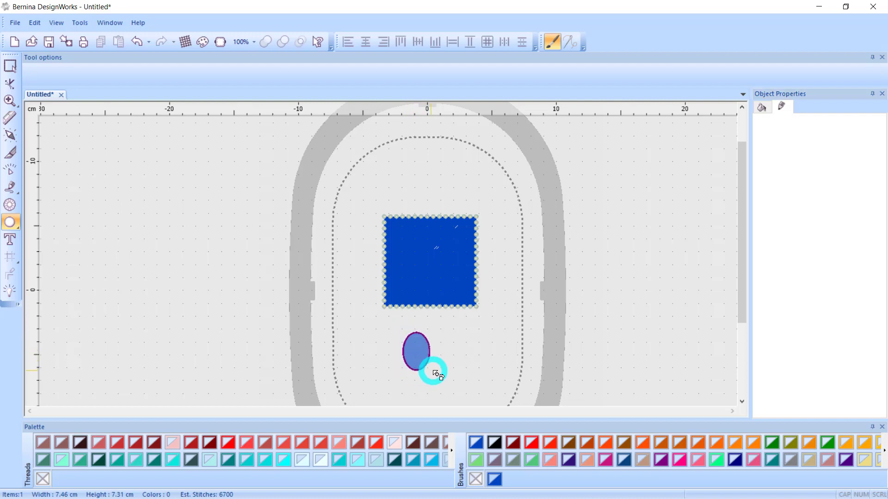
mouse_move(456, 370)
mouse_down()
mouse_move(463, 370)
mouse_move(450, 368)
mouse_move(460, 390)
mouse_move(436, 357)
mouse_move(460, 389)
mouse_up()
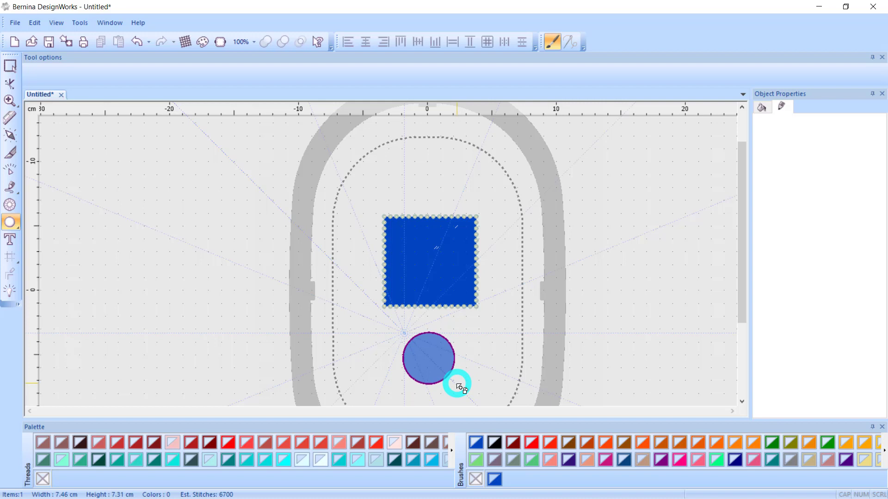
drag(459, 386, 461, 347)
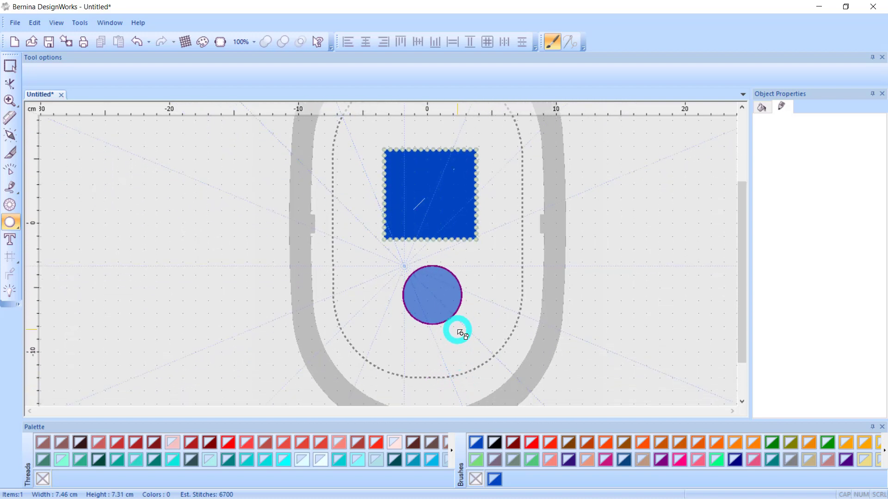
drag(480, 339, 482, 340)
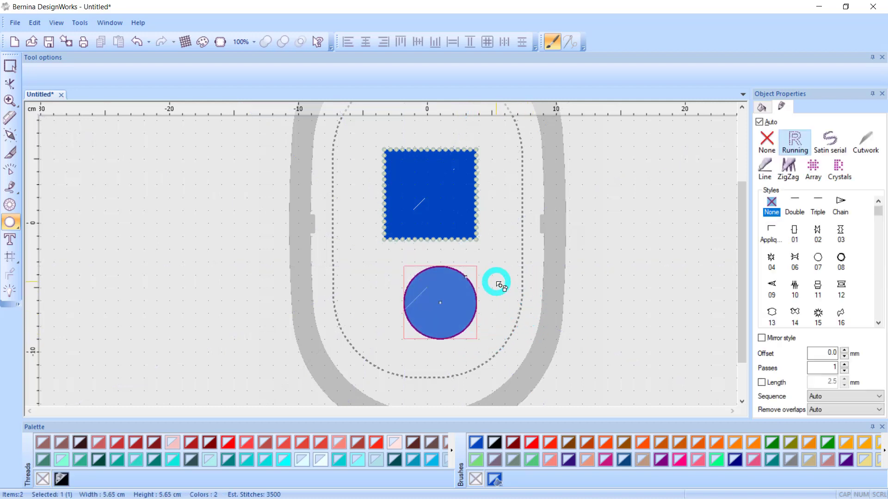
click(303, 196)
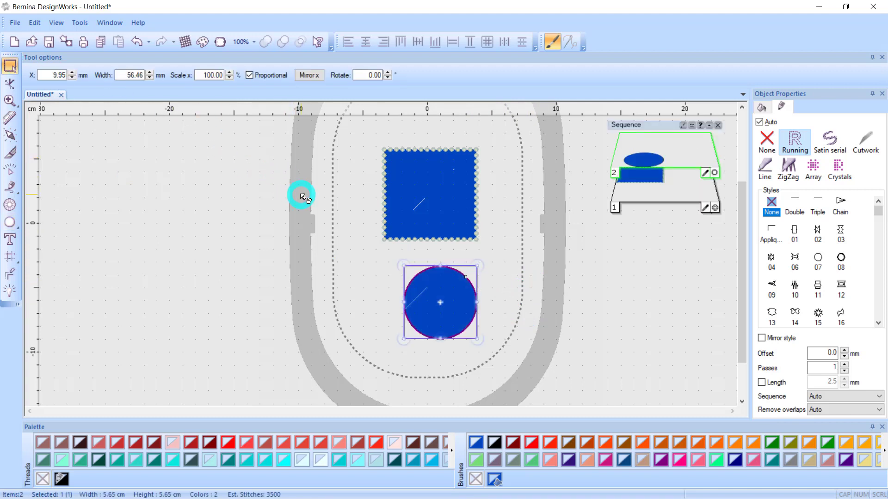
key(Delete)
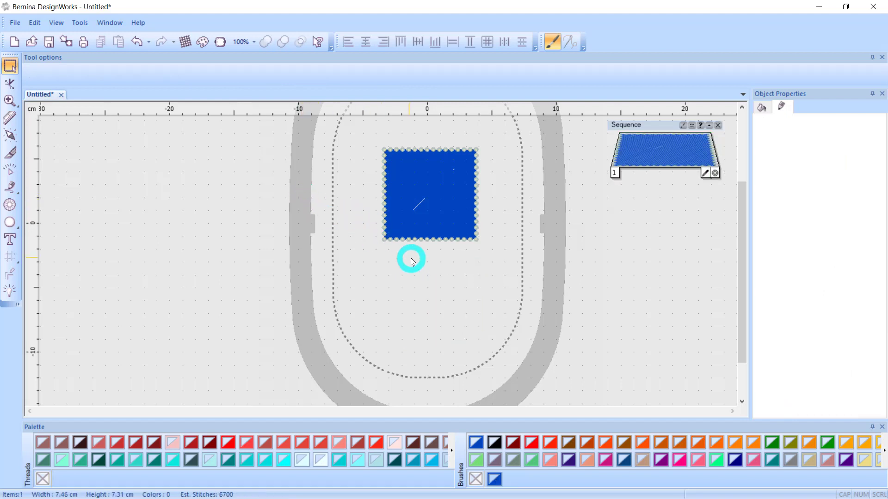
- Draw a circle about 63 mm in diameter from its centre directly below the rectangle and return to the selection tool
click(10, 222)
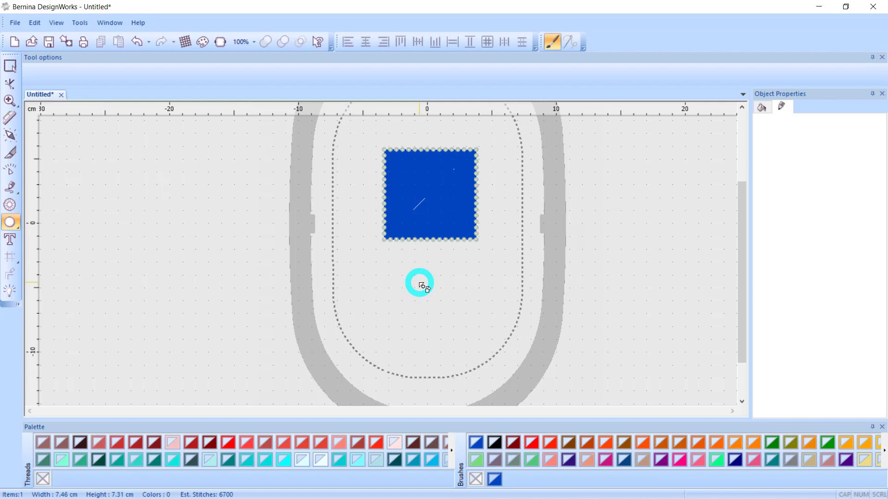
drag(421, 286, 455, 329)
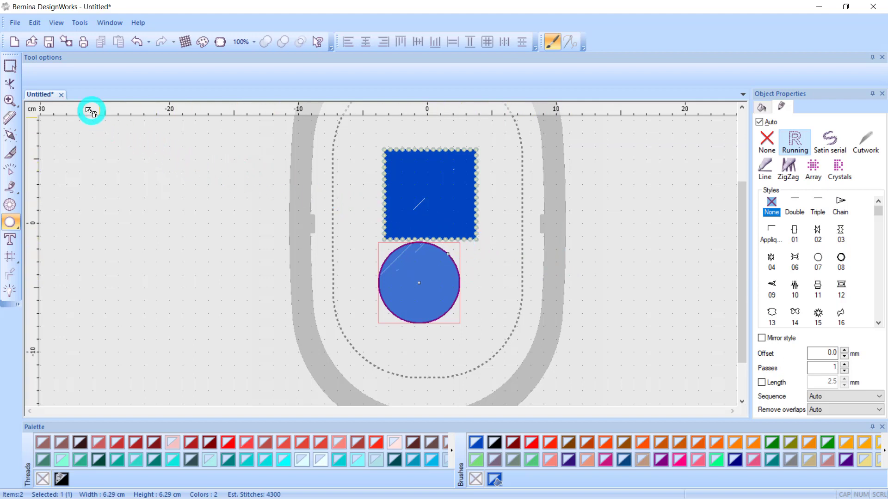
click(11, 66)
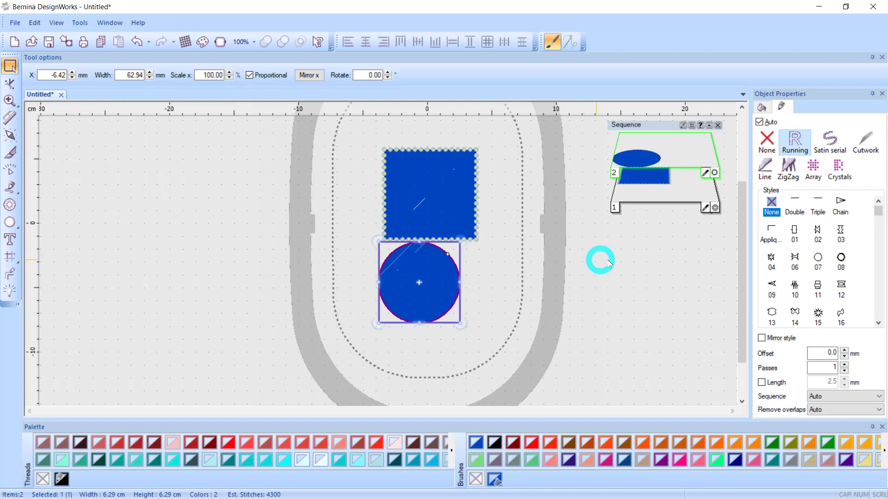
- Examine the stitching order and outline properties of the rectangle and circle in the sequence manager
scroll(617, 212, up, 1)
scroll(609, 216, down, 1)
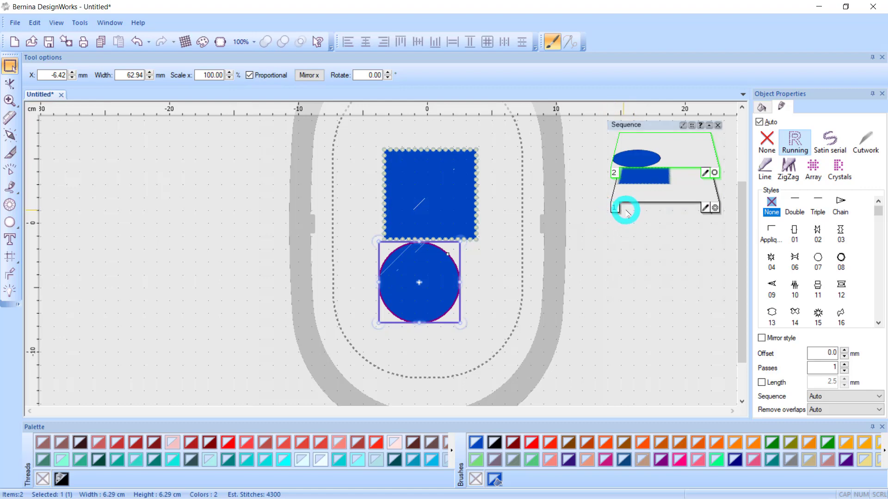
scroll(617, 193, up, 3)
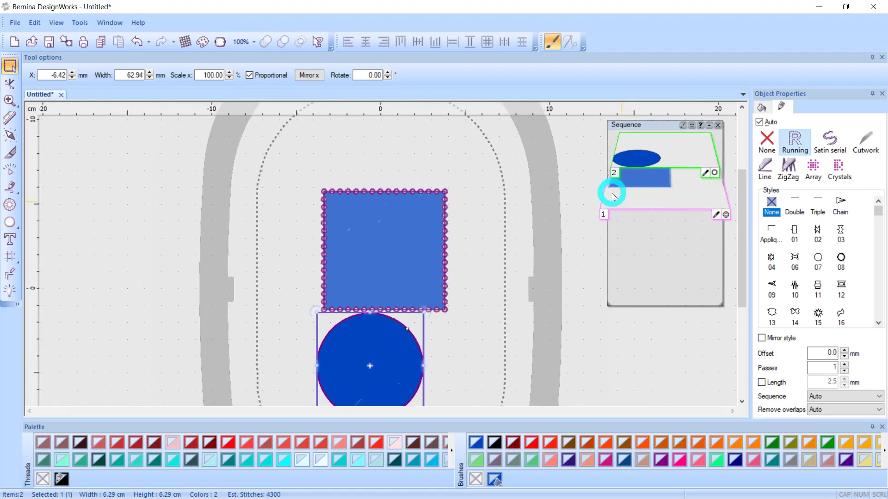
scroll(672, 202, down, 3)
scroll(664, 191, up, 2)
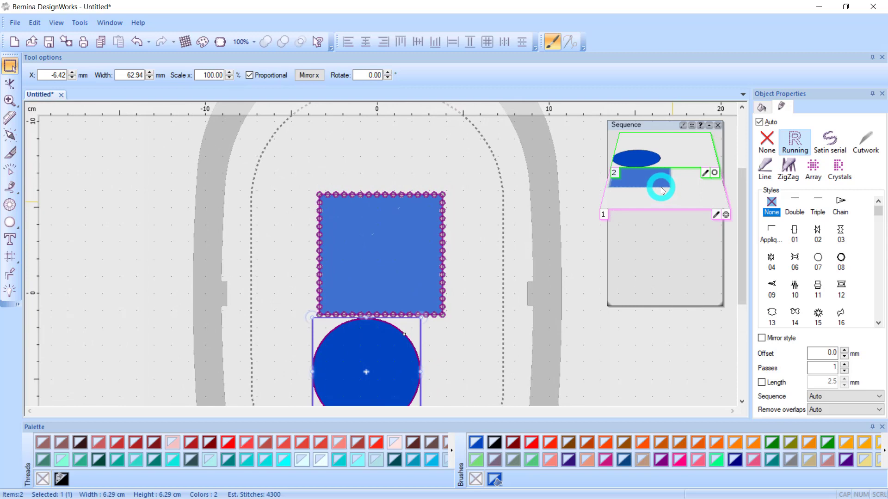
scroll(715, 212, down, 3)
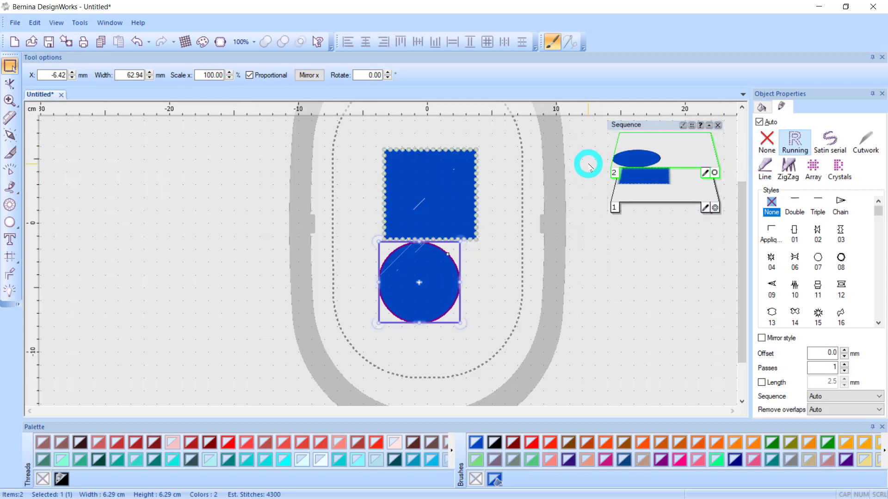
double_click(707, 169)
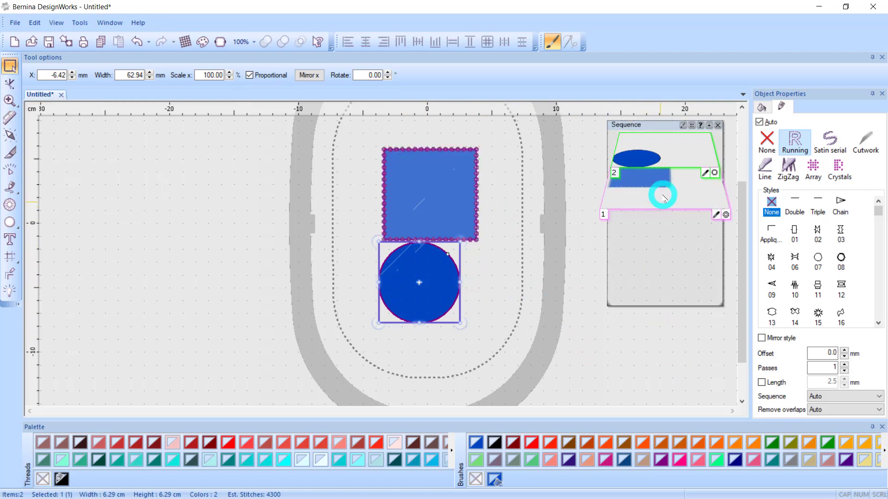
scroll(662, 195, up, 3)
scroll(663, 194, down, 2)
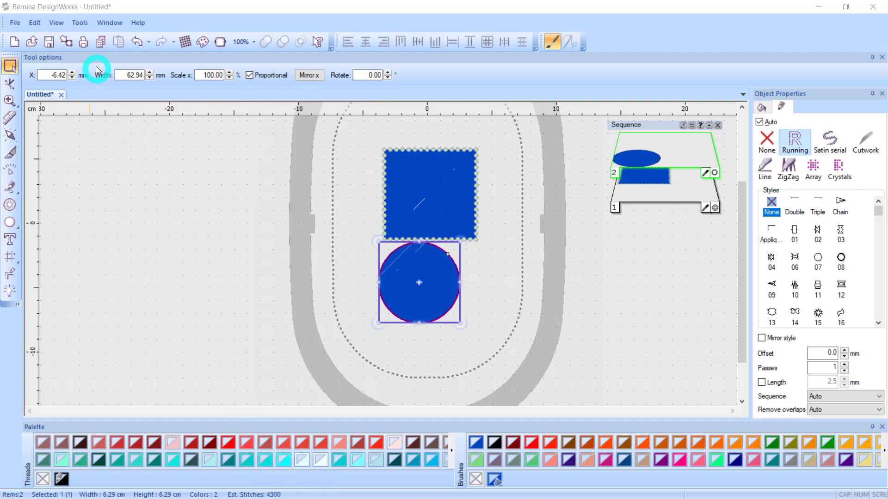
- Set the design's threads palette to ACKERMANN ISACORD and its brushes palette to EDDING TEXTILSTIFTE
click(80, 26)
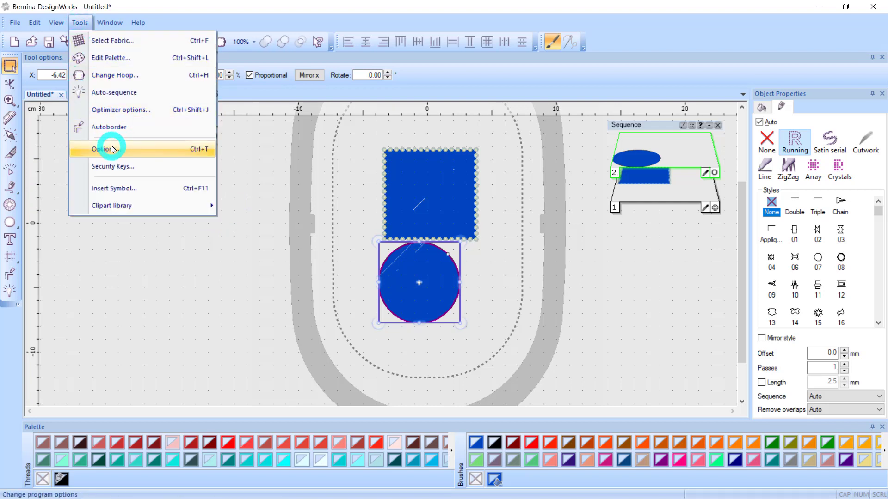
click(121, 58)
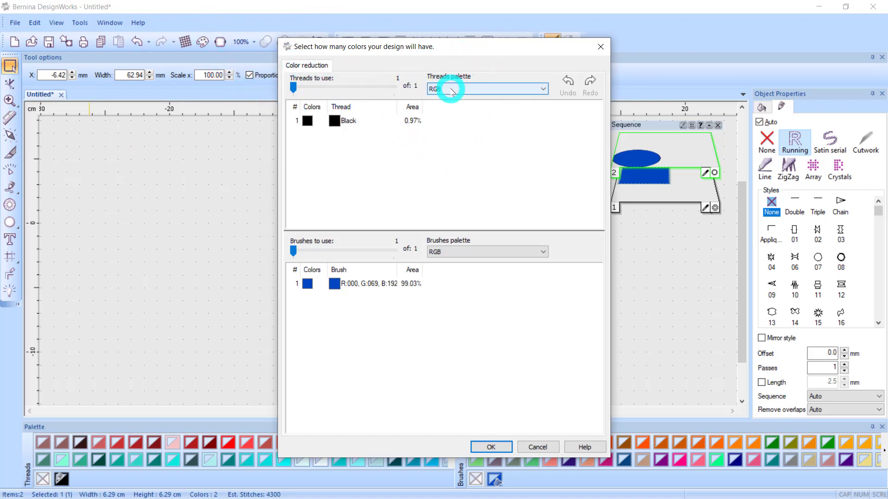
click(542, 89)
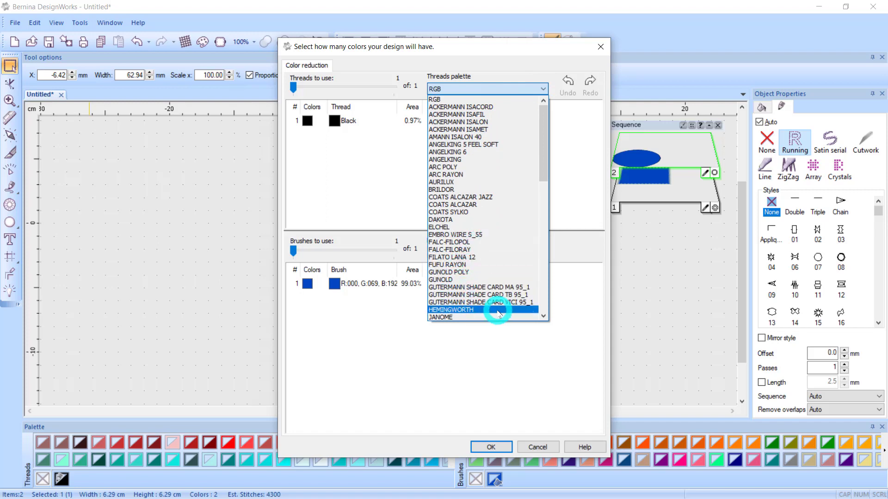
click(491, 108)
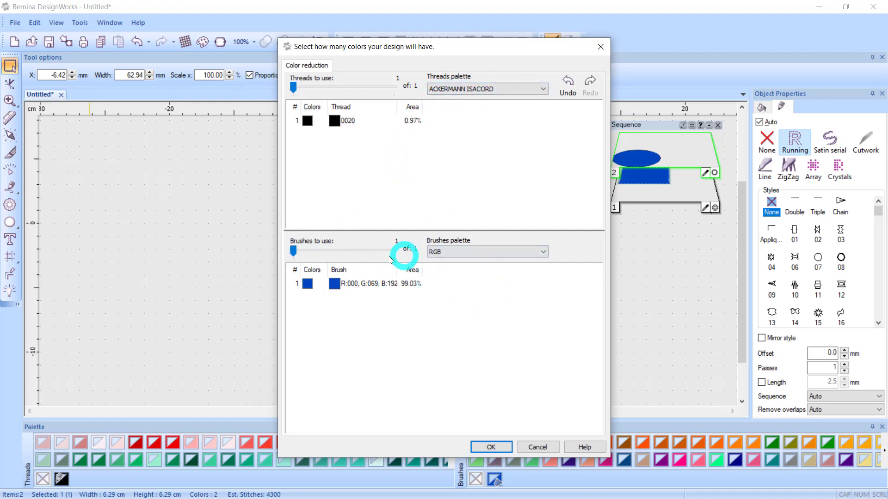
click(543, 252)
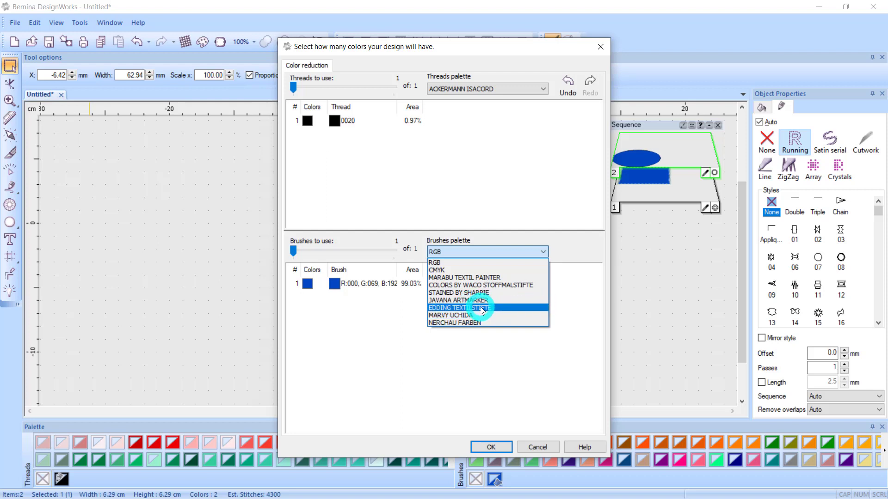
click(462, 309)
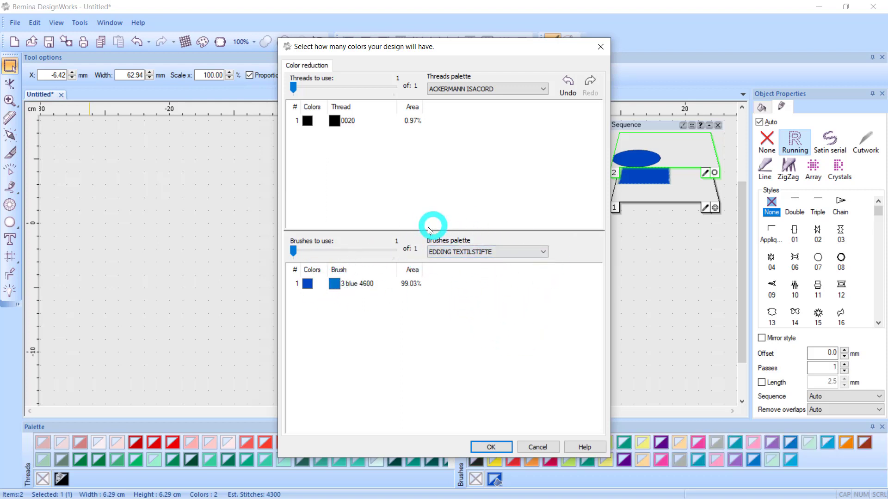
click(540, 251)
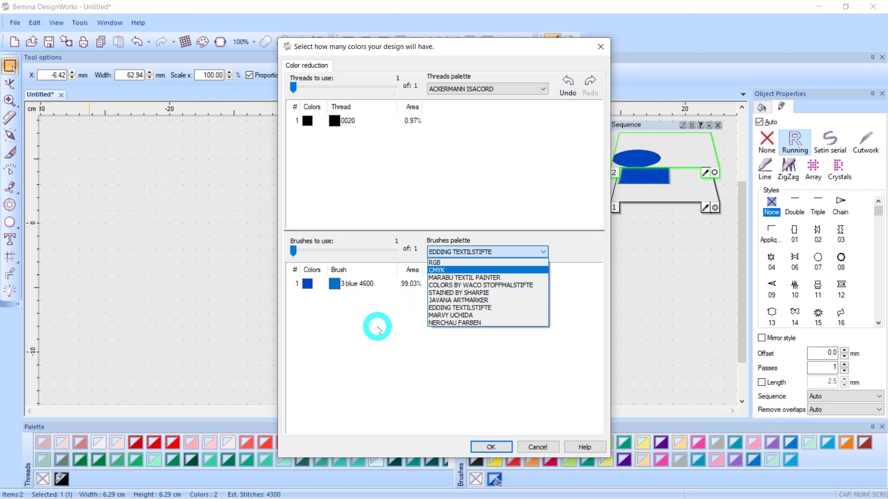
click(457, 366)
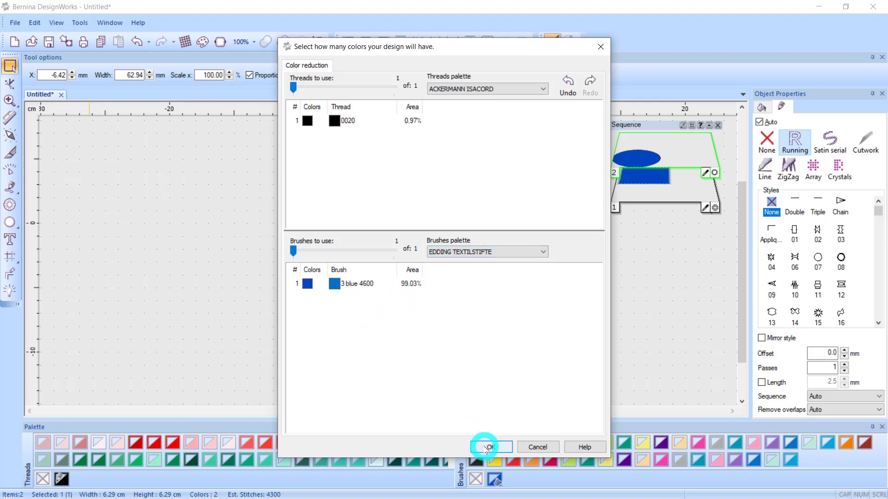
click(486, 447)
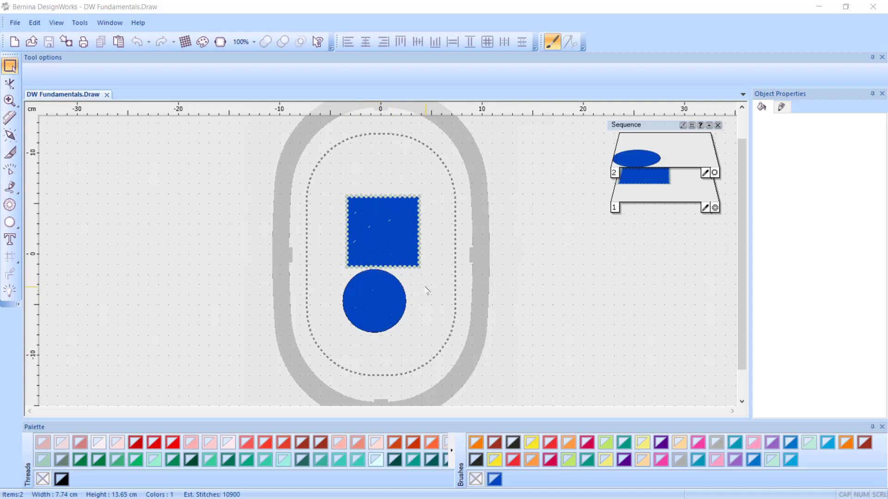
- Move the square up toward the top of the hoop and shift the circle slightly down and to the right
click(382, 227)
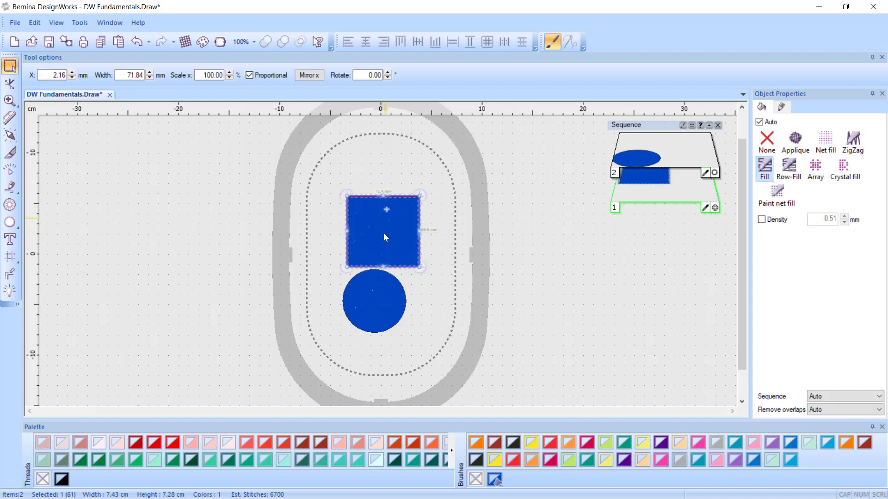
drag(376, 238, 378, 198)
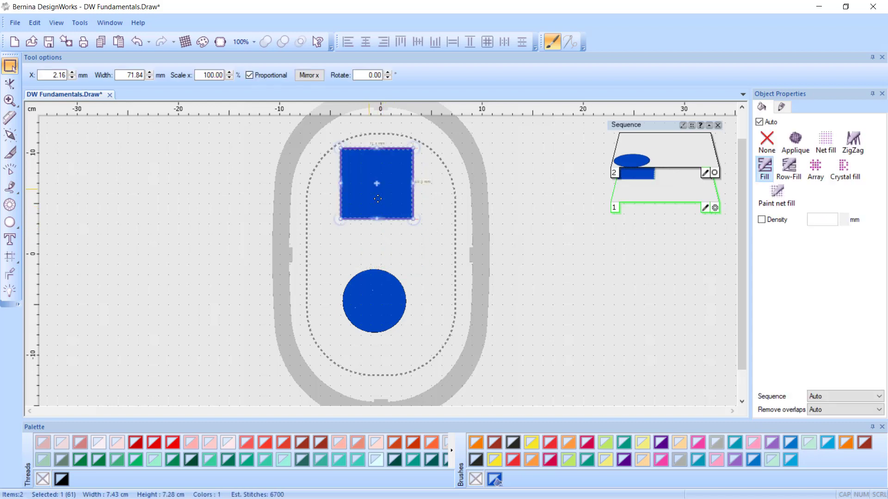
drag(371, 305, 393, 318)
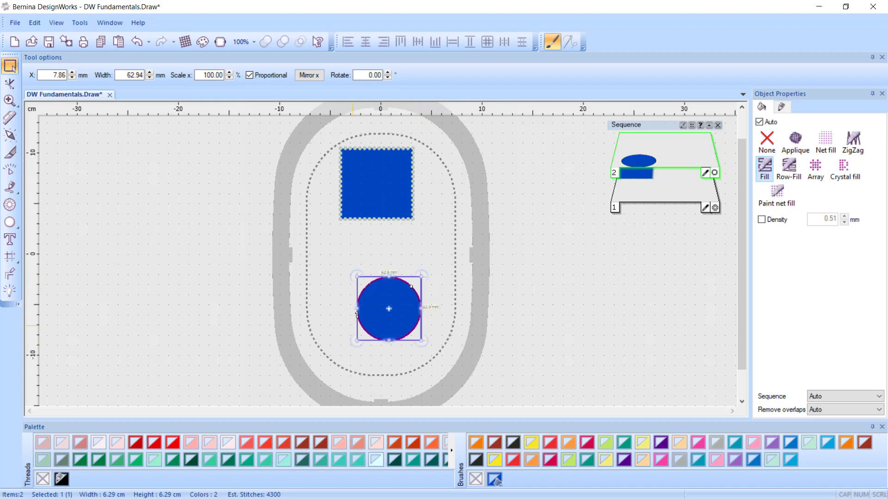
- Shrink the crystal-outlined square to about 62 mm wide and delete it
scroll(394, 334, up, 9)
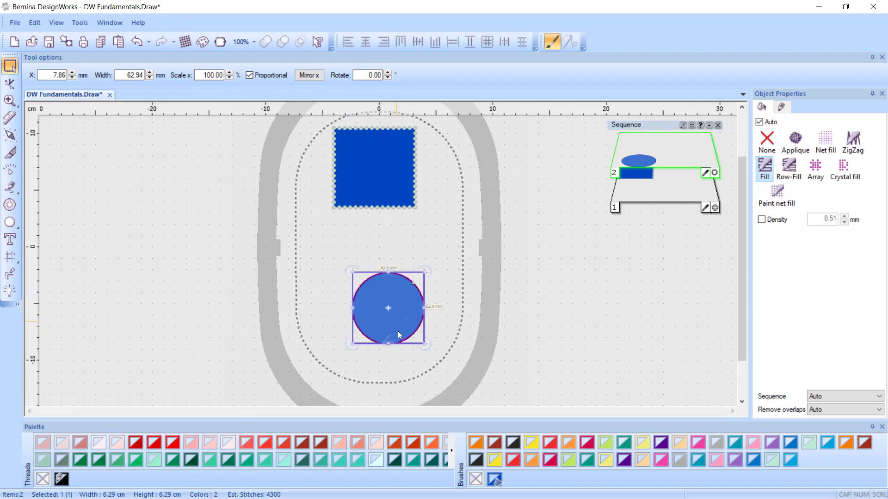
scroll(394, 334, up, 2)
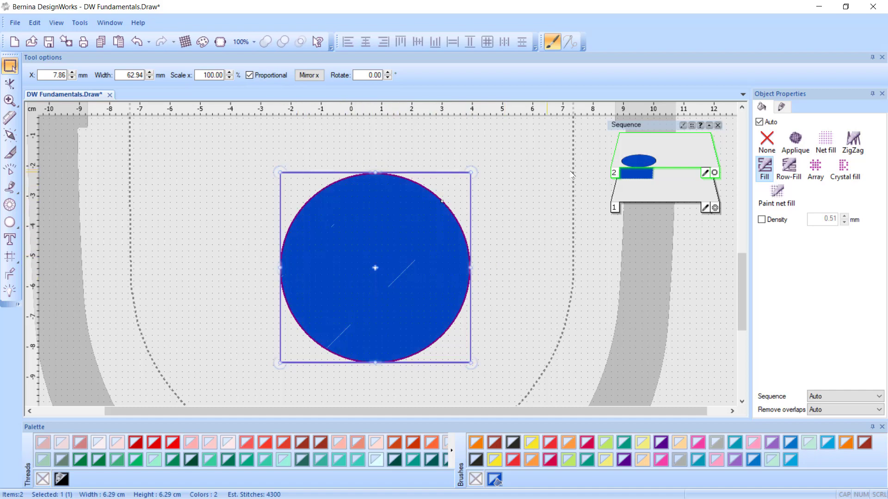
scroll(393, 253, down, 3)
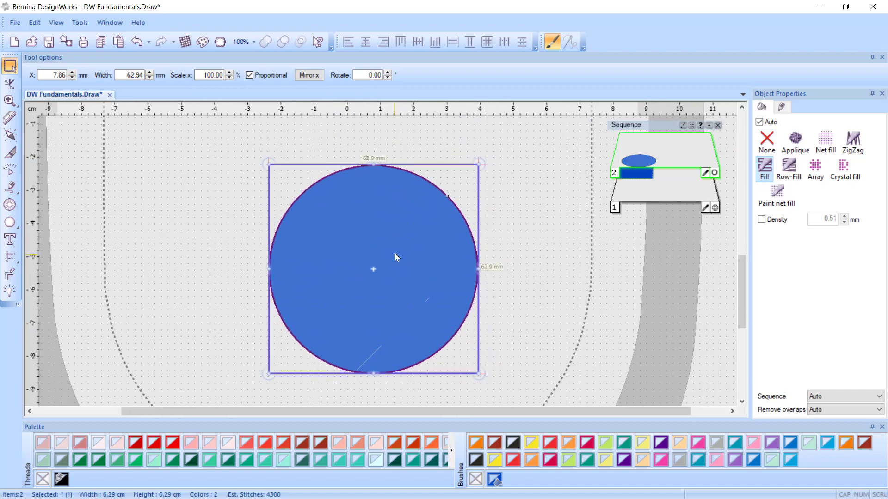
scroll(390, 239, down, 1)
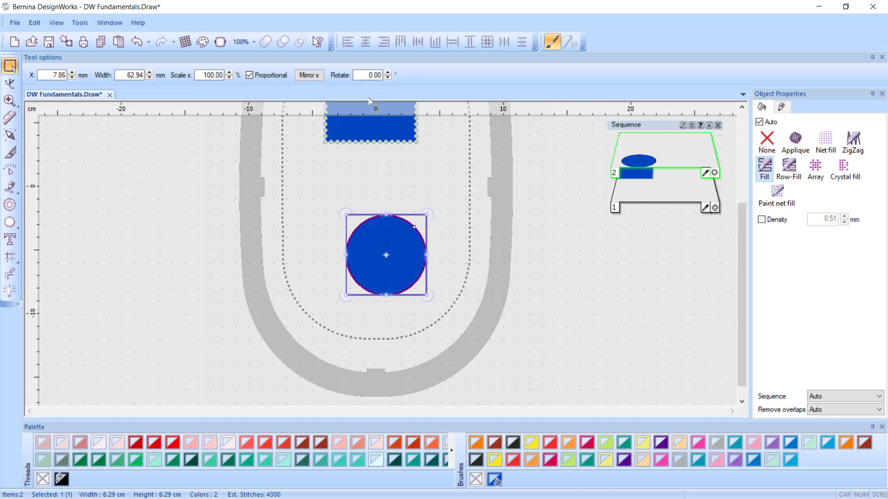
click(379, 124)
scroll(377, 124, up, 3)
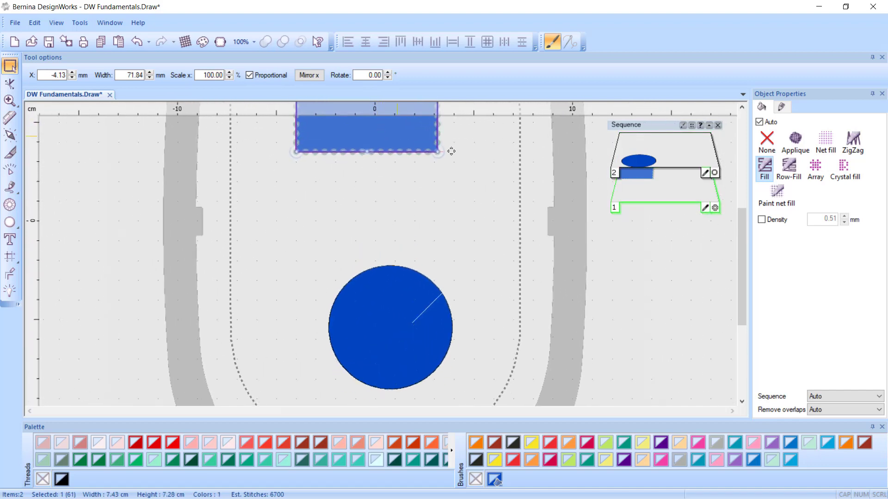
drag(745, 241, 742, 176)
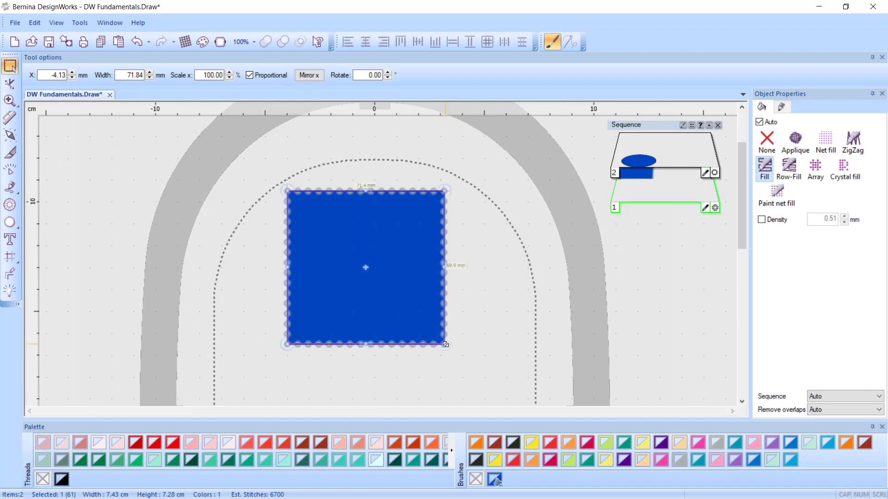
drag(446, 345, 423, 322)
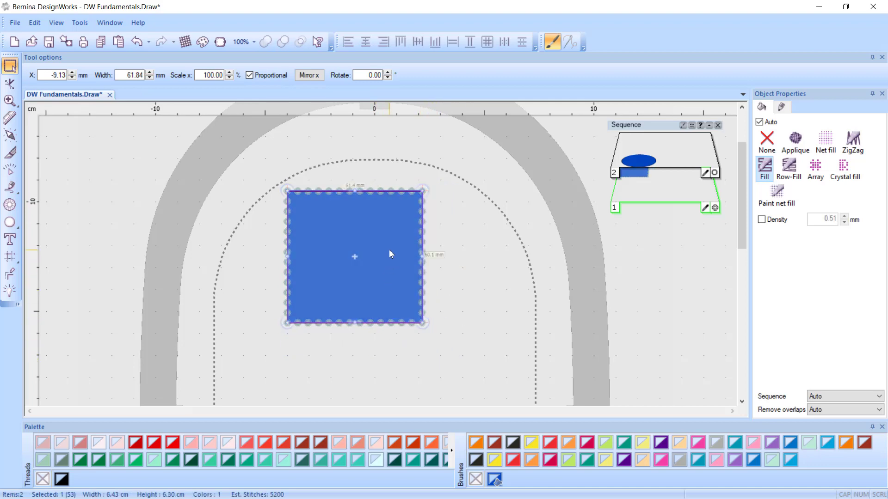
key(Delete)
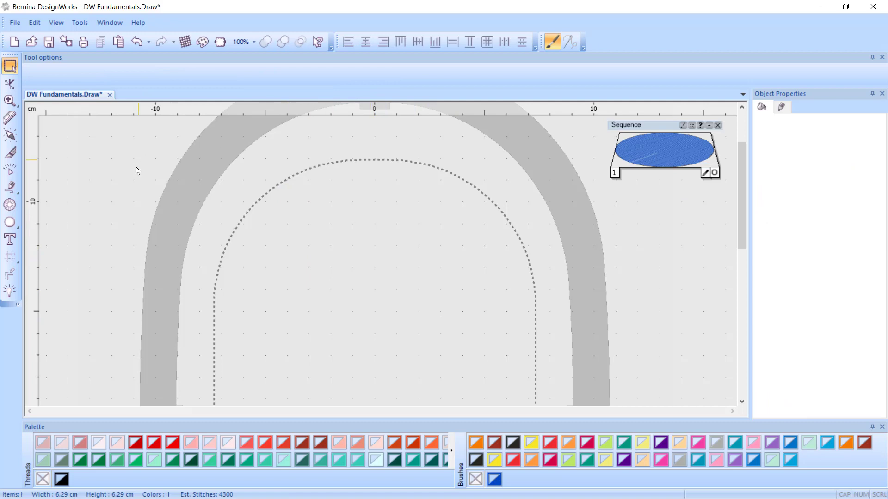
- Draw an upright rectangle about 20 mm wide and 56 mm high in the upper part of the hoop
click(10, 222)
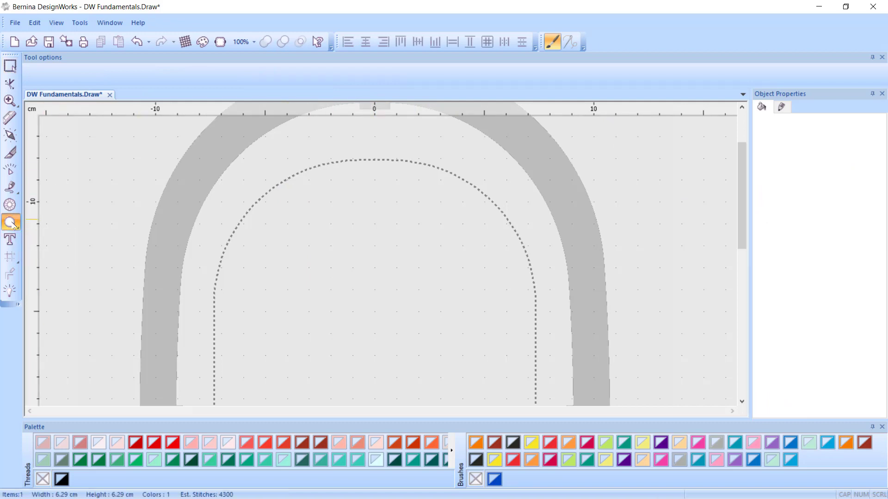
click(17, 228)
click(31, 224)
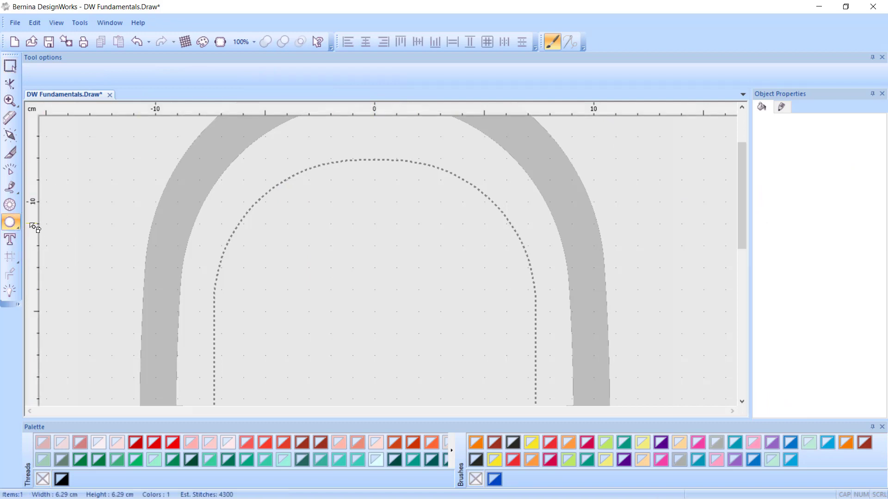
click(19, 226)
click(50, 222)
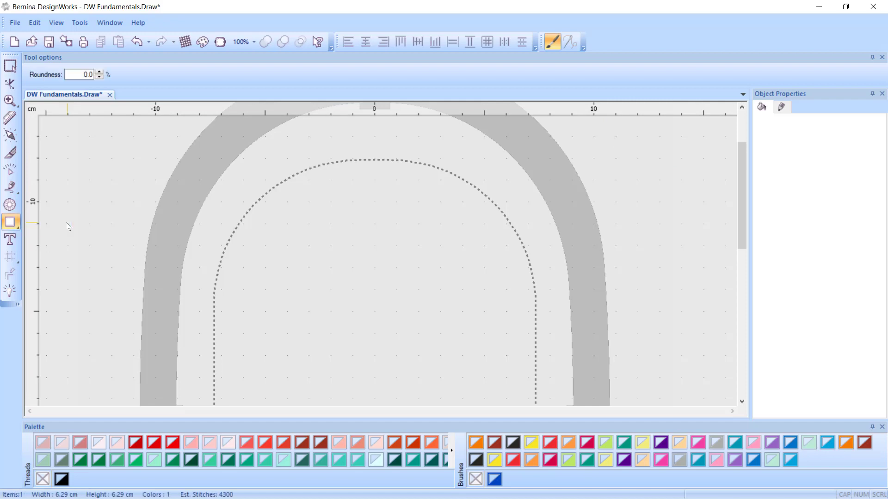
drag(308, 196, 353, 320)
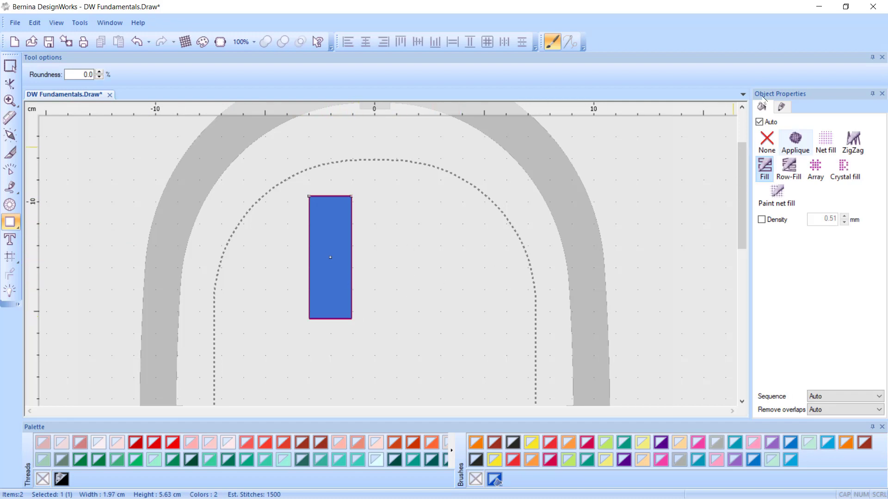
- Change the new rectangle's outline to Crystals and select the rectangle
click(784, 107)
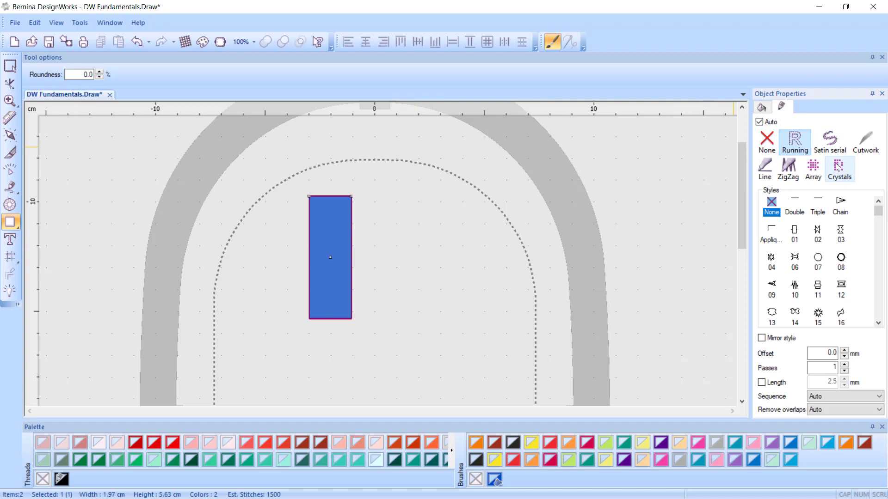
click(839, 168)
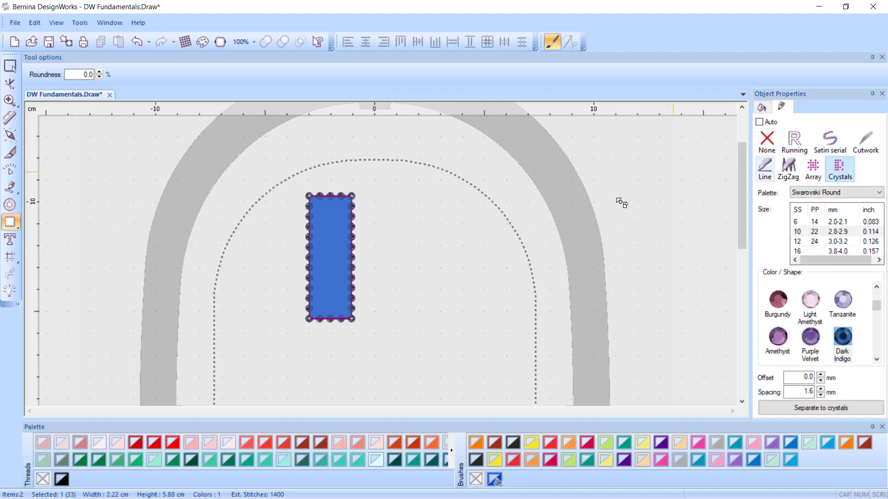
click(327, 257)
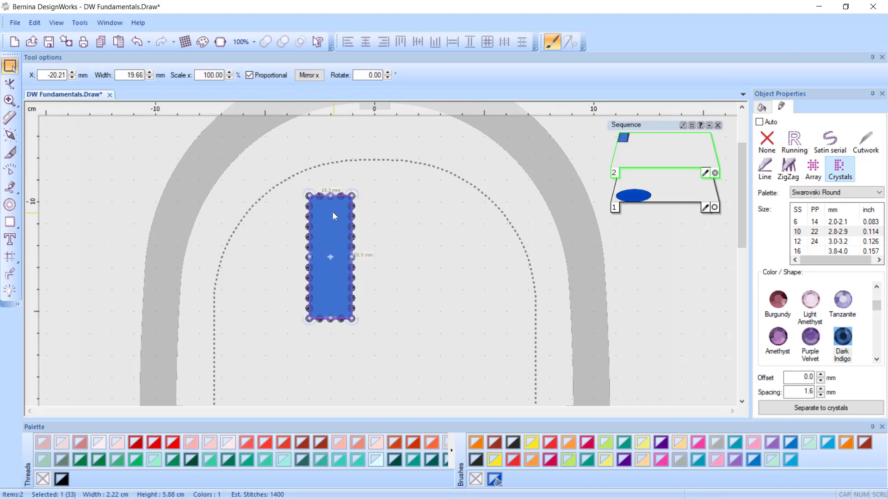
- Recolour the rectangle's fill with the 19 carmine 4500 brush
scroll(329, 211, up, 2)
scroll(329, 212, up, 1)
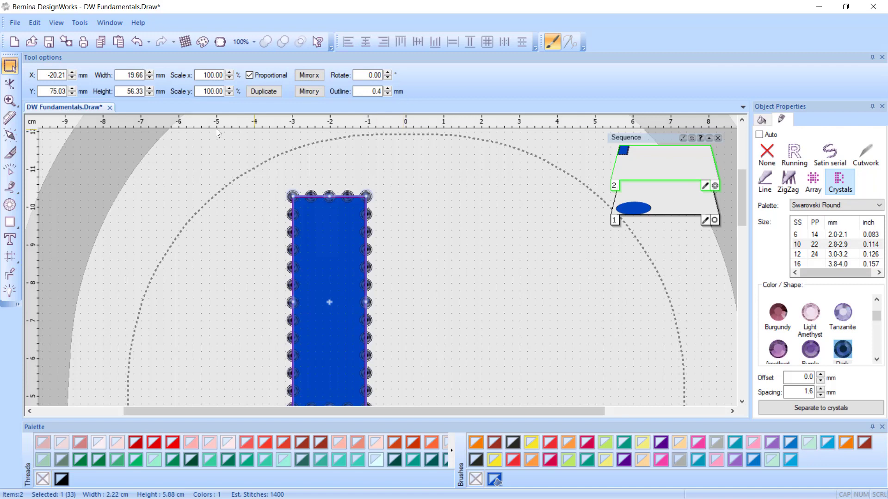
click(131, 77)
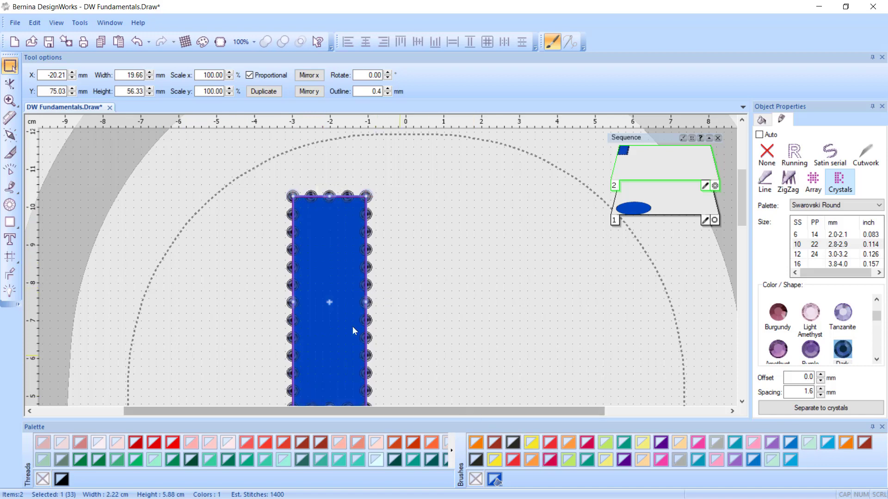
scroll(326, 346, down, 1)
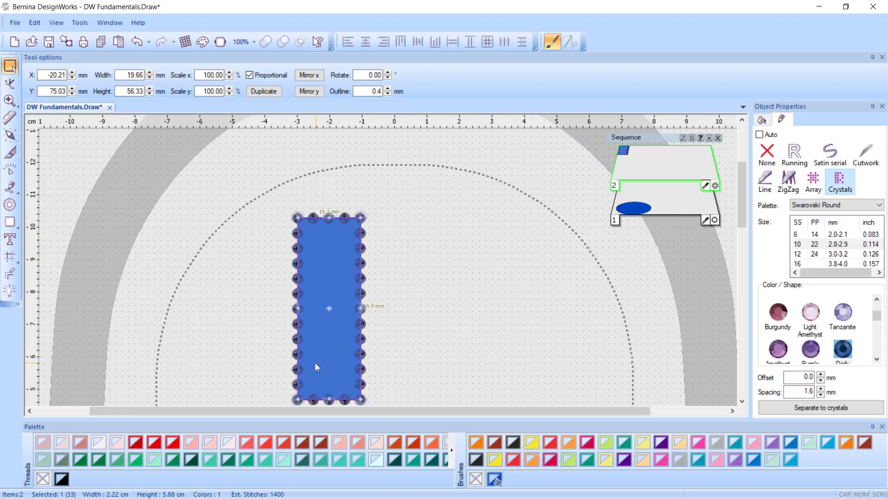
scroll(320, 351, down, 1)
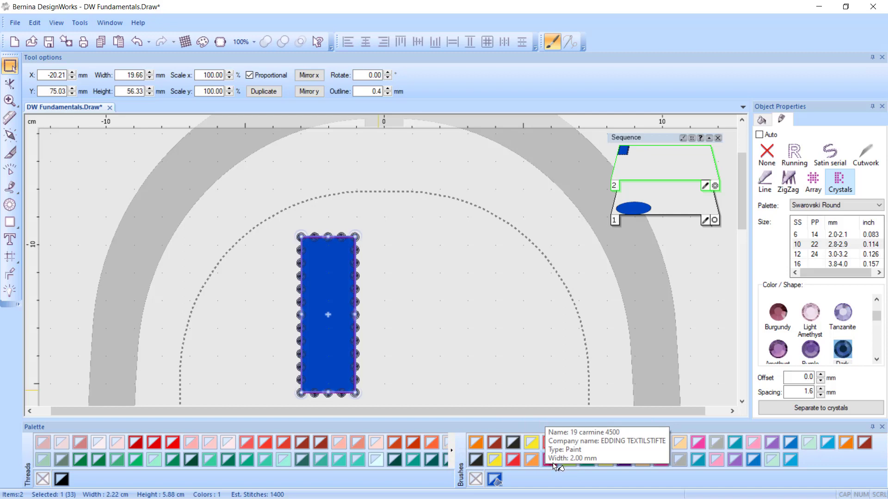
click(554, 464)
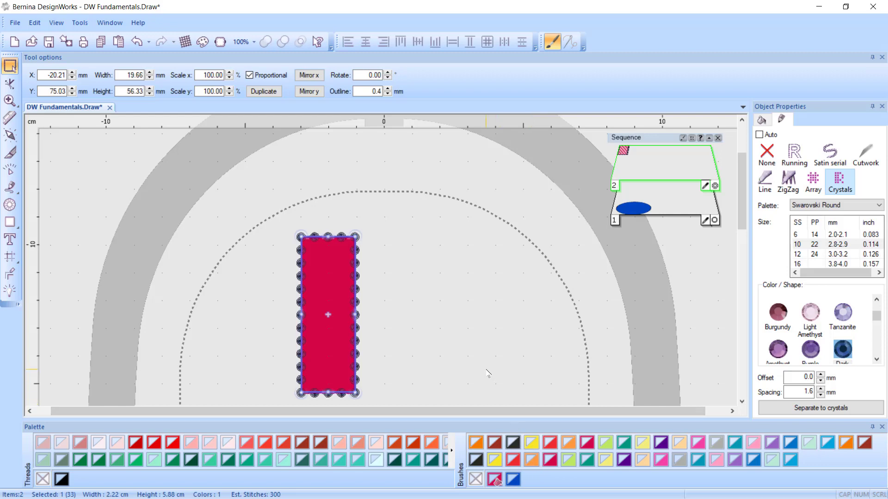
- Locate the circle and the rectangle through the sequence manager and select the circle
click(628, 207)
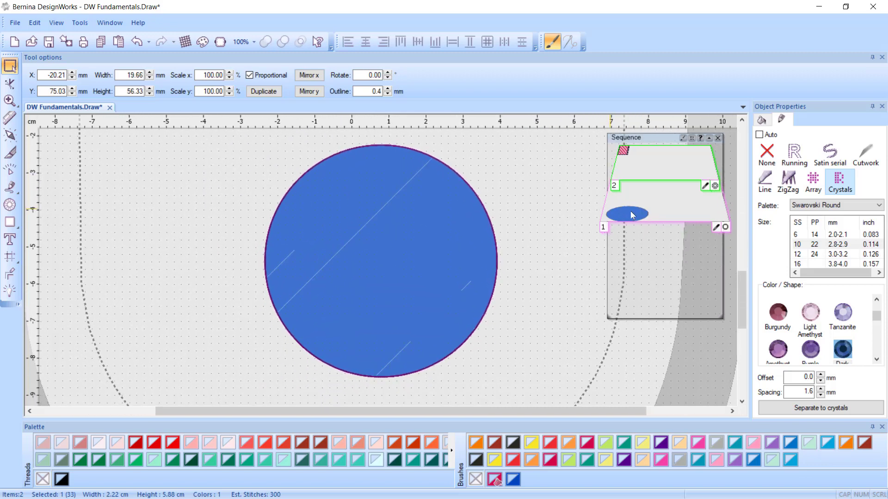
click(663, 165)
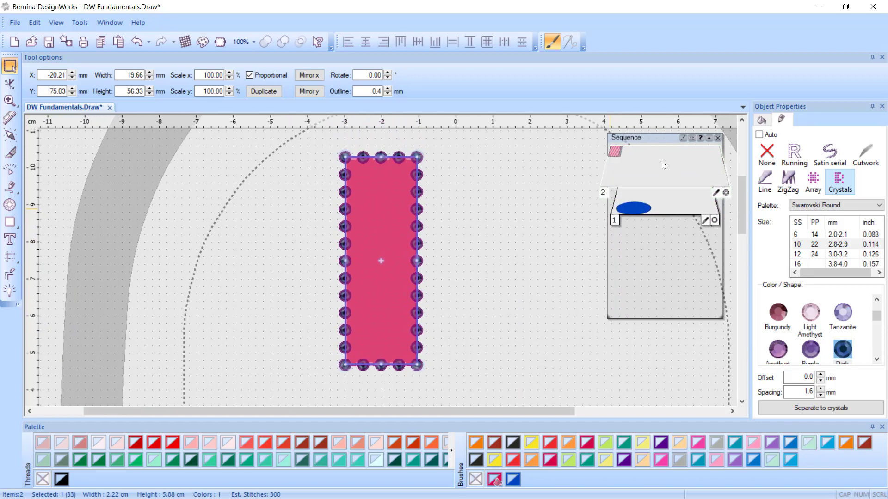
click(642, 207)
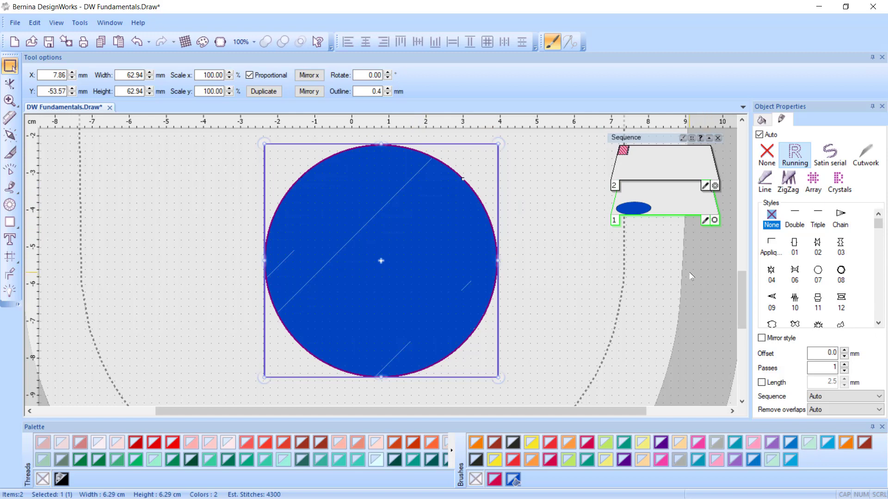
- Change the circle's outline to Line and its fill to Crystal fill
click(765, 177)
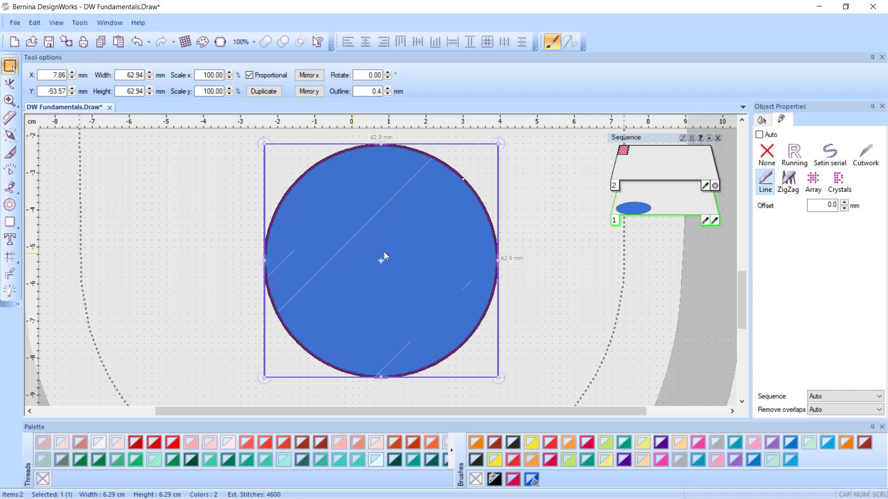
click(761, 119)
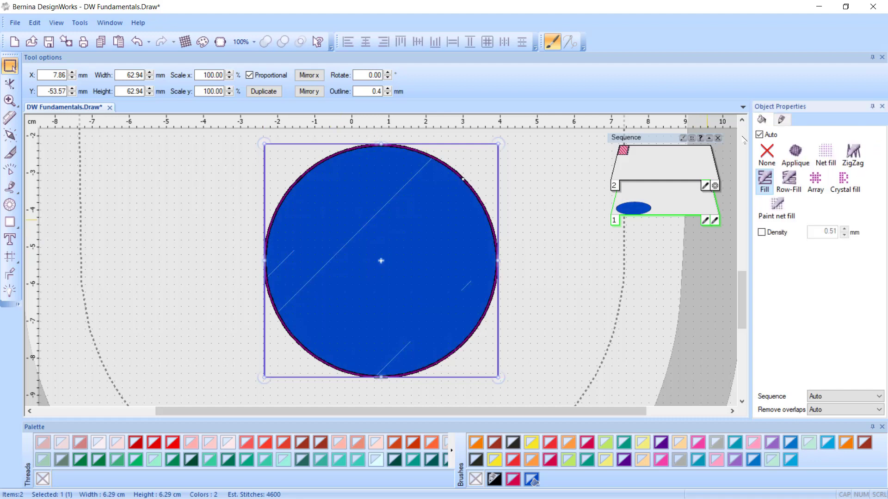
click(844, 183)
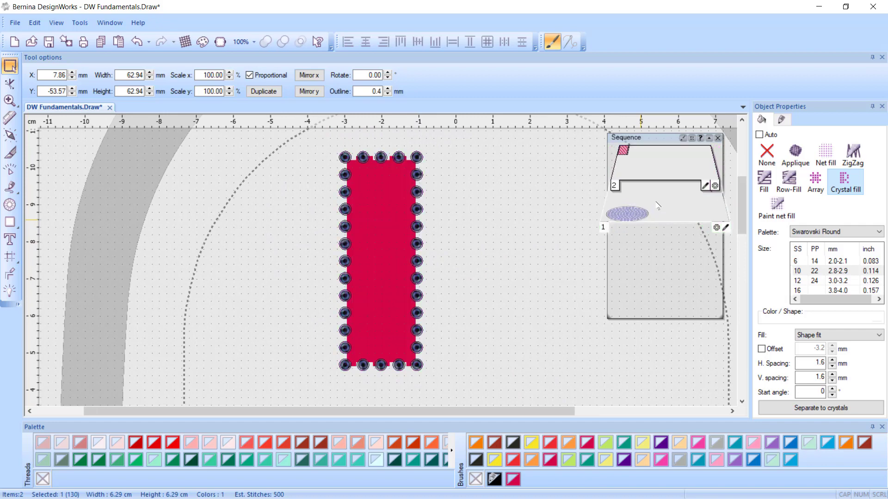
mouse_move(657, 209)
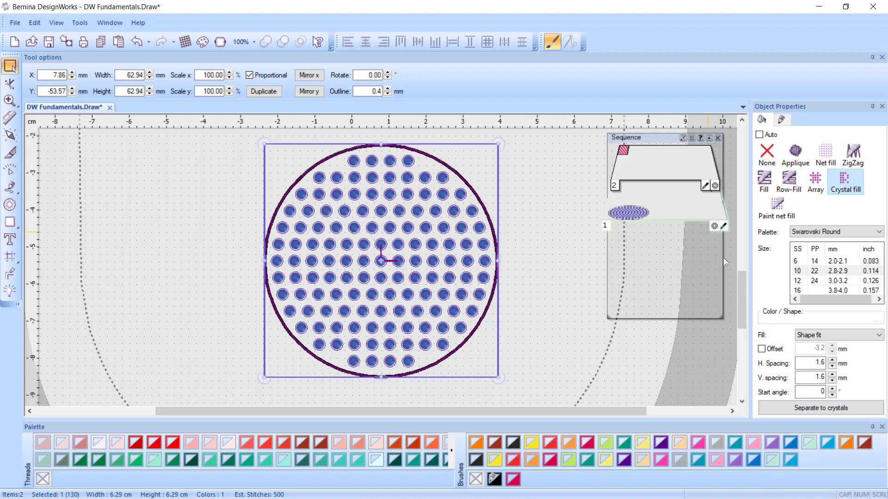
- Recolour the circle's outline with a blue brush and set its crystal colour to White Opal SBL
click(791, 442)
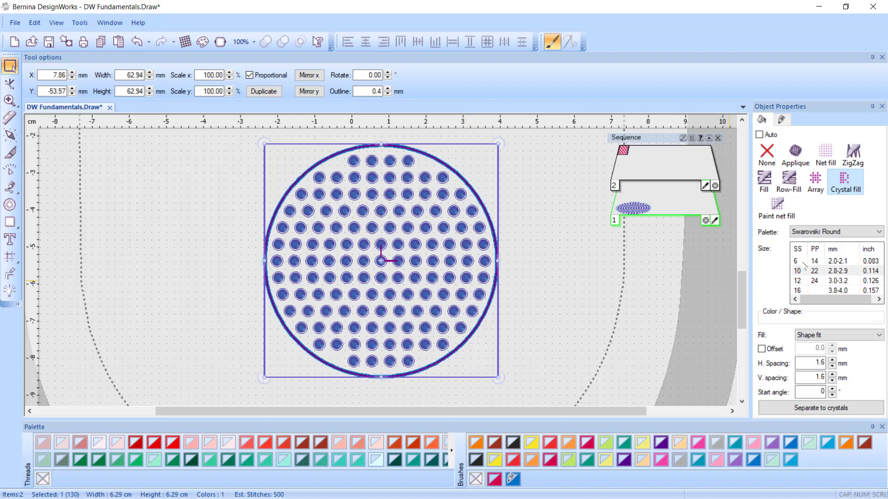
scroll(804, 267, right, 1)
scroll(805, 268, left, 1)
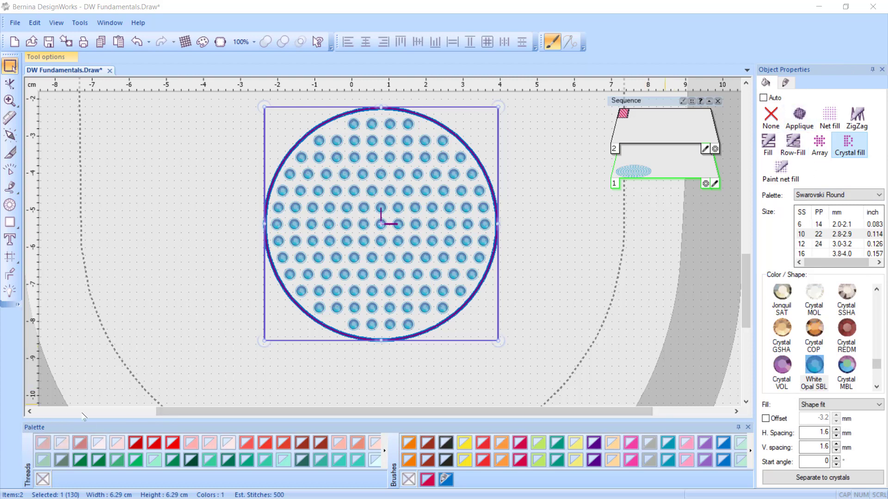
- Auto-hide the Palette panel, reveal it again and pin it back in place
mouse_move(51, 56)
click(738, 427)
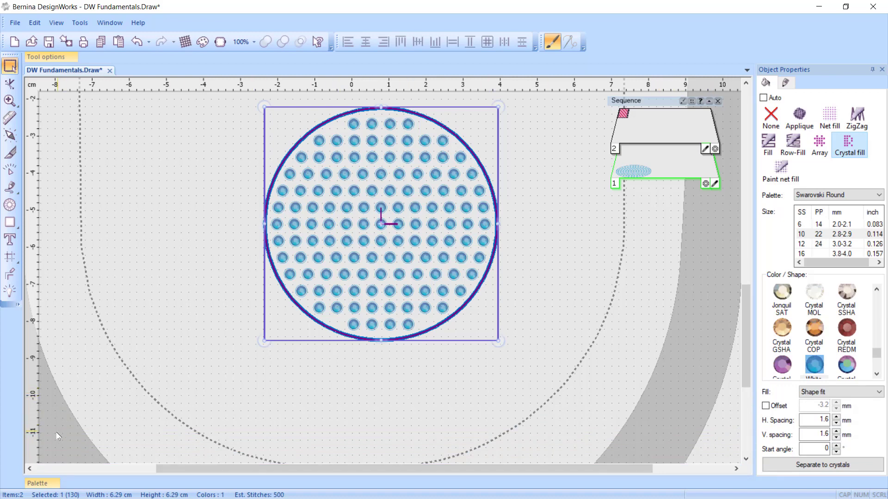
click(49, 484)
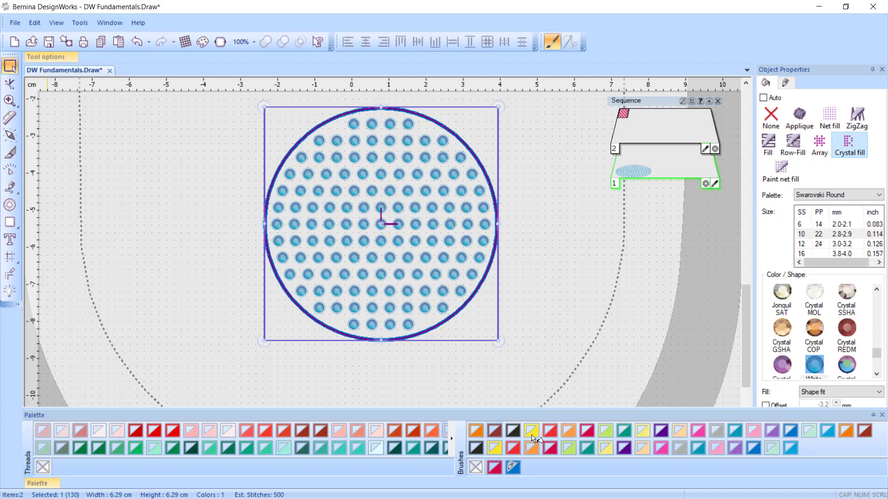
click(872, 415)
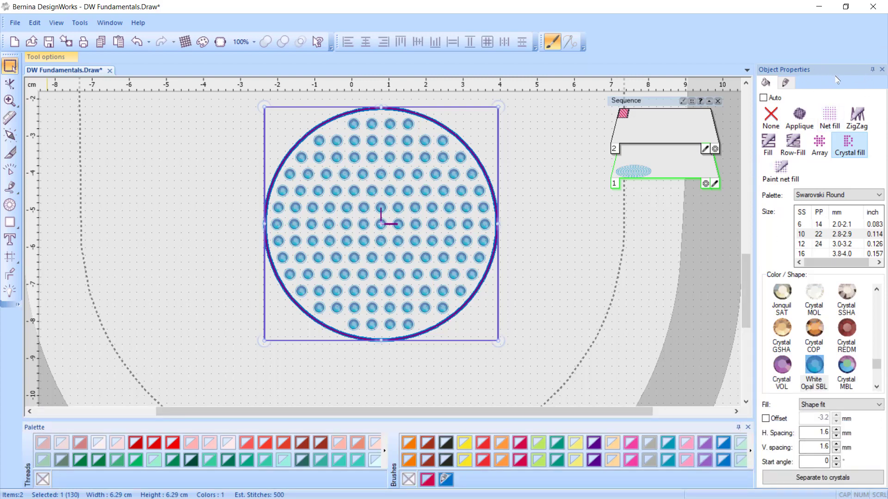
- Auto-hide the Object Properties panel, reveal it again and pin it back in place
click(873, 70)
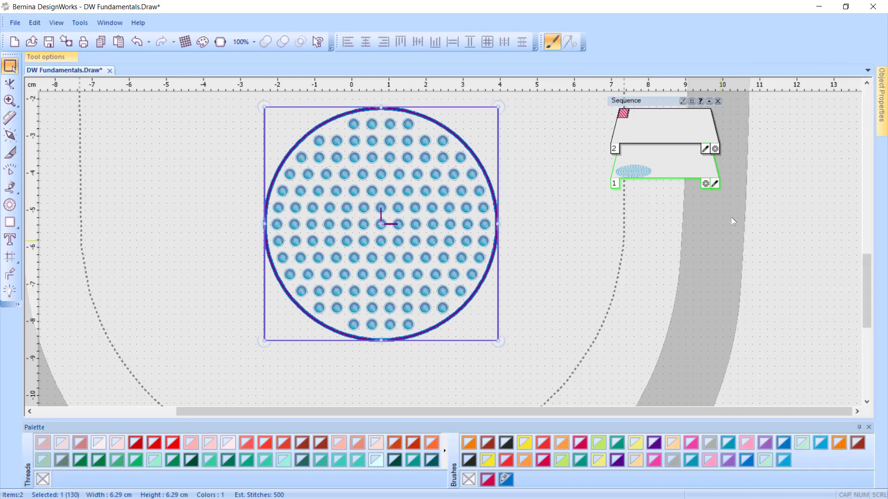
mouse_move(882, 102)
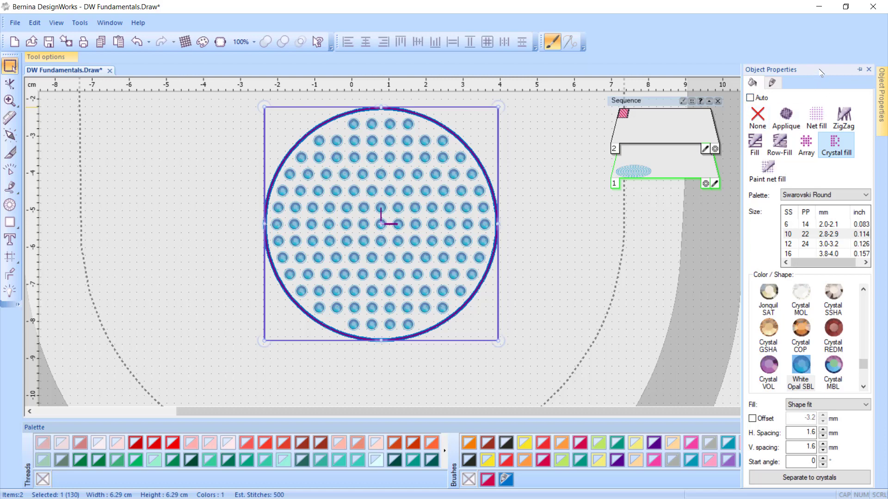
click(859, 69)
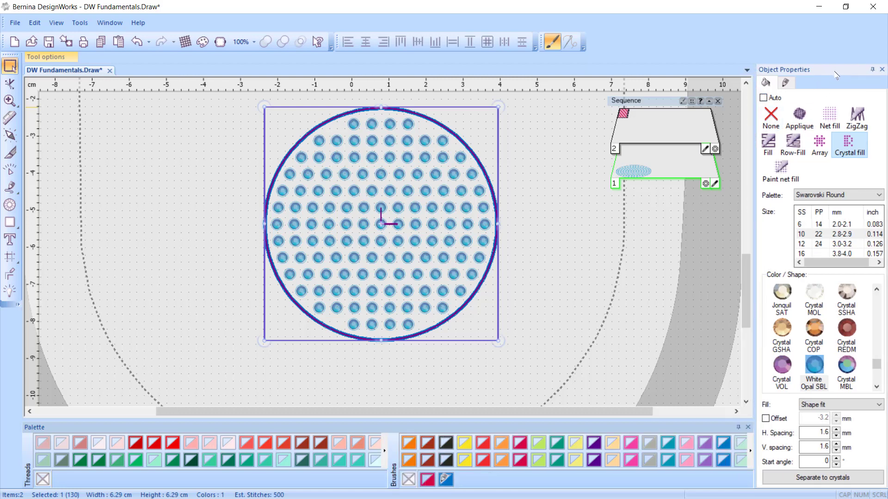
- Undock the Object Properties panel as a floating window and make it taller and wider
drag(836, 75, 792, 121)
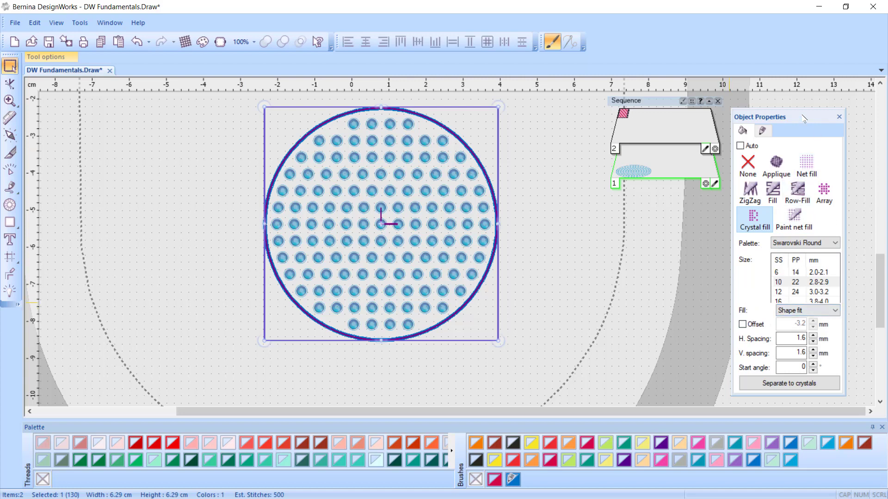
drag(803, 118, 801, 34)
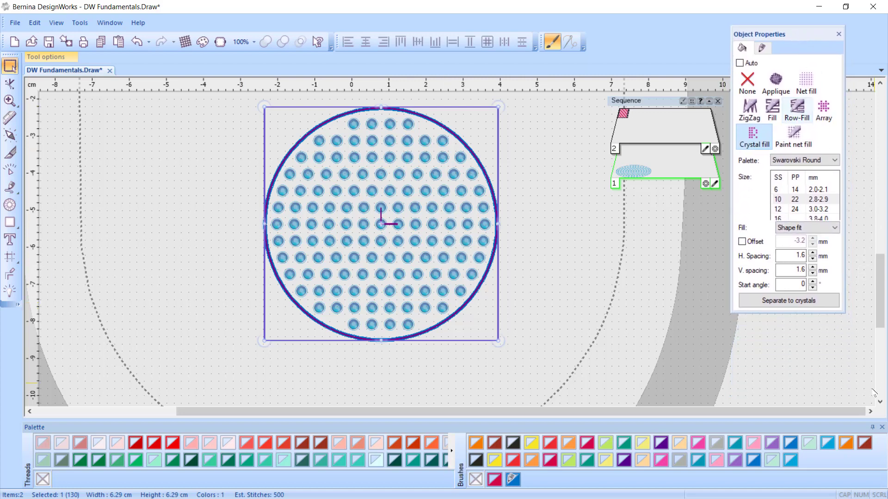
drag(780, 313, 779, 408)
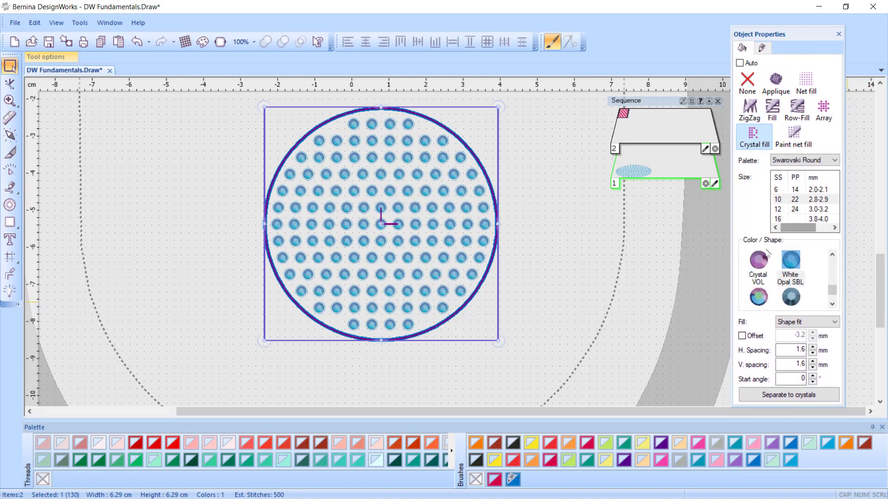
drag(805, 31, 808, 19)
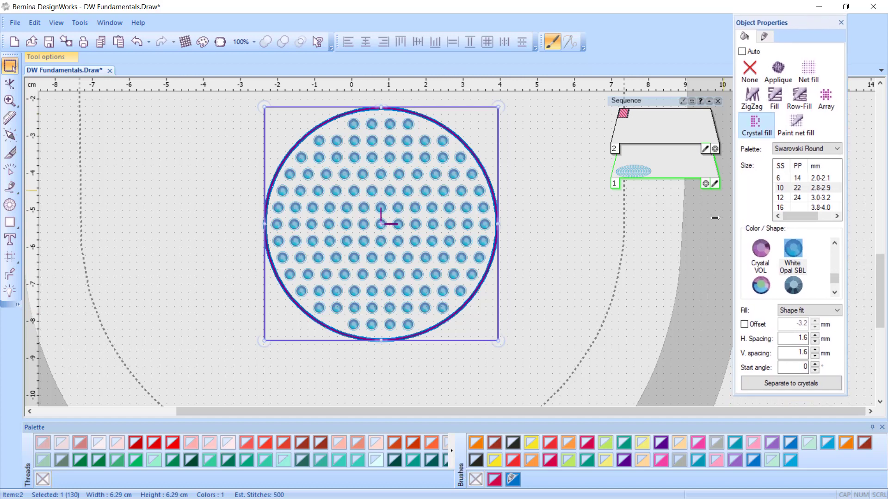
drag(734, 261, 711, 272)
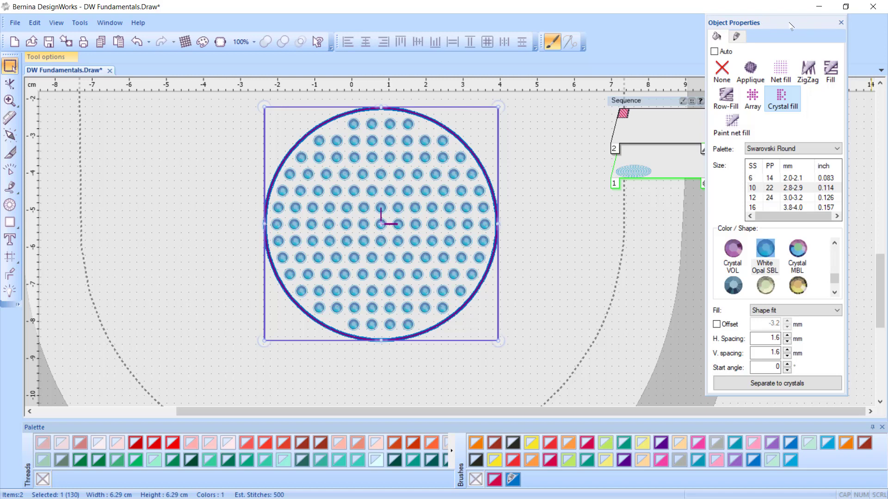
- Dock the floating Object Properties panel back beside the canvas and redock the Palette panel below it
mouse_move(790, 26)
mouse_down()
mouse_move(796, 186)
mouse_move(797, 169)
mouse_move(820, 282)
mouse_move(868, 278)
mouse_move(826, 276)
mouse_move(860, 275)
mouse_up()
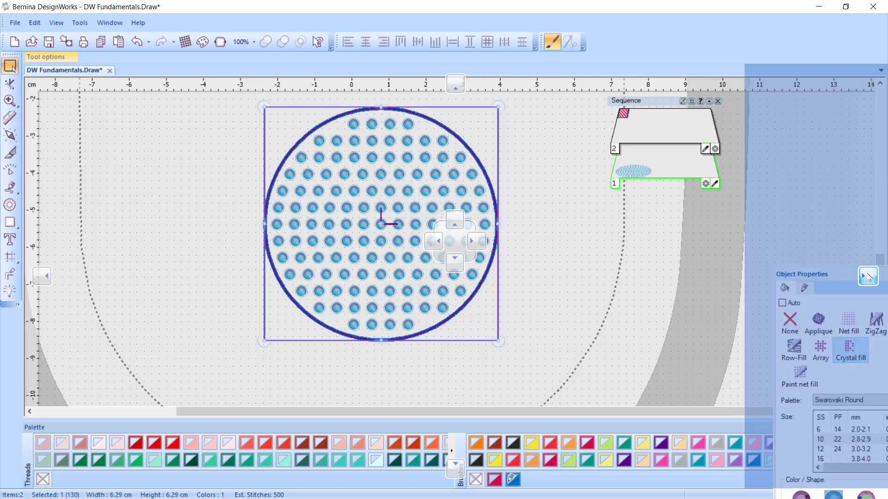
drag(868, 277, 868, 277)
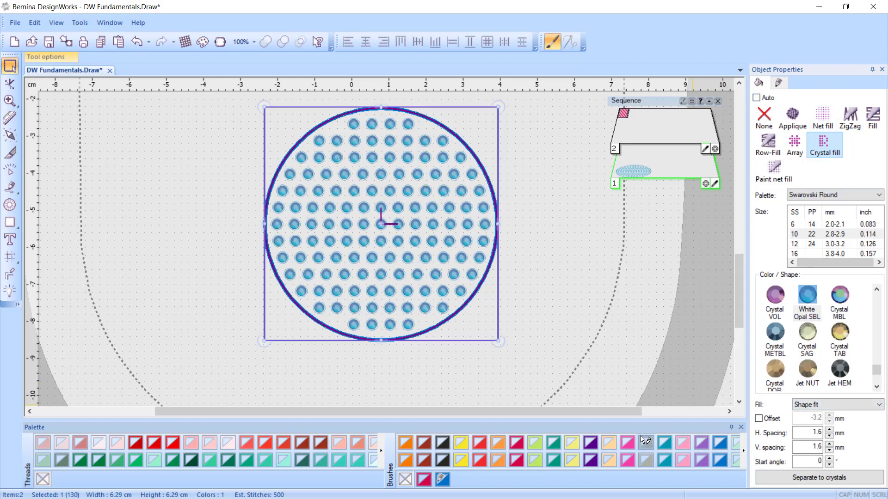
drag(649, 428, 461, 470)
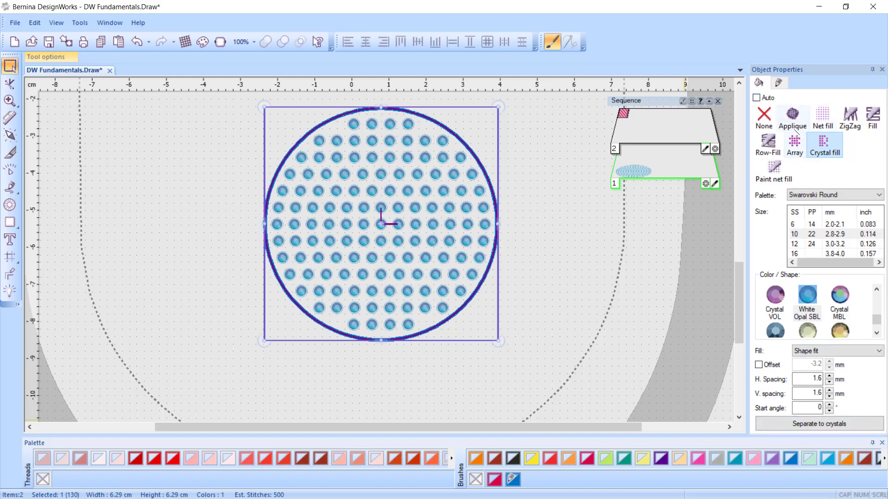
drag(827, 73, 872, 277)
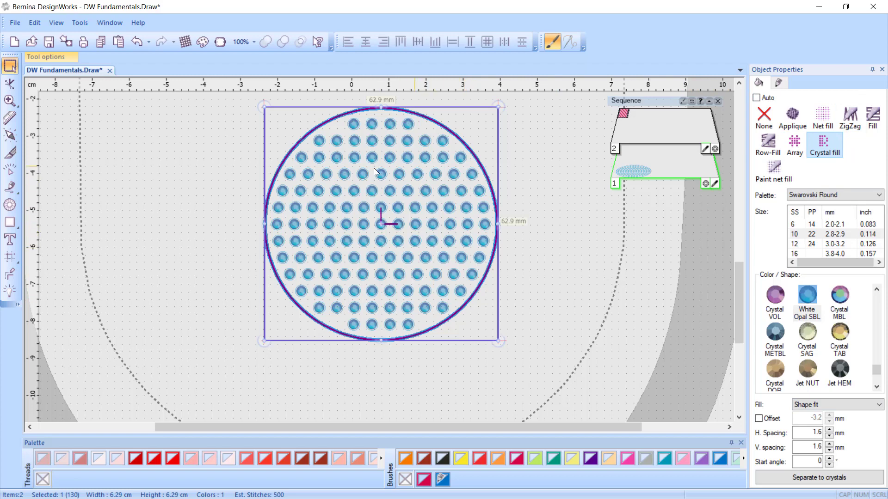
- Change the circle's crystal colour to Peridot AB and browse the other Swarovski Round colours
click(808, 295)
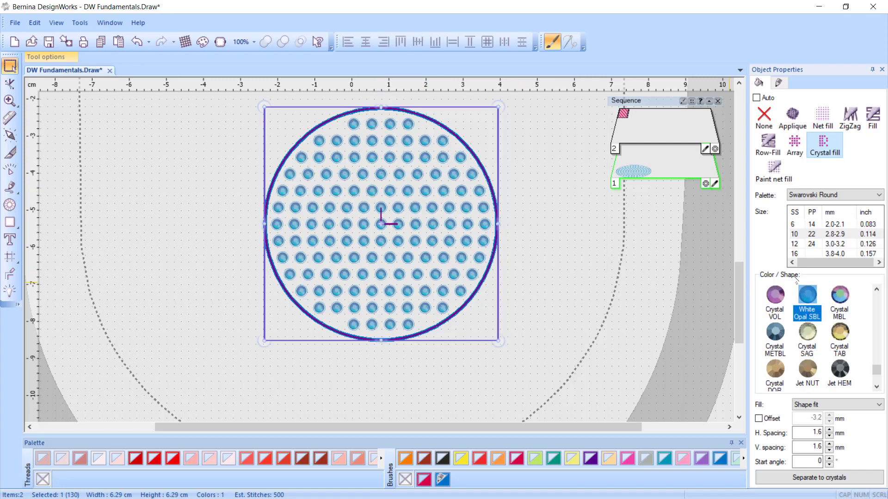
scroll(384, 145, up, 1)
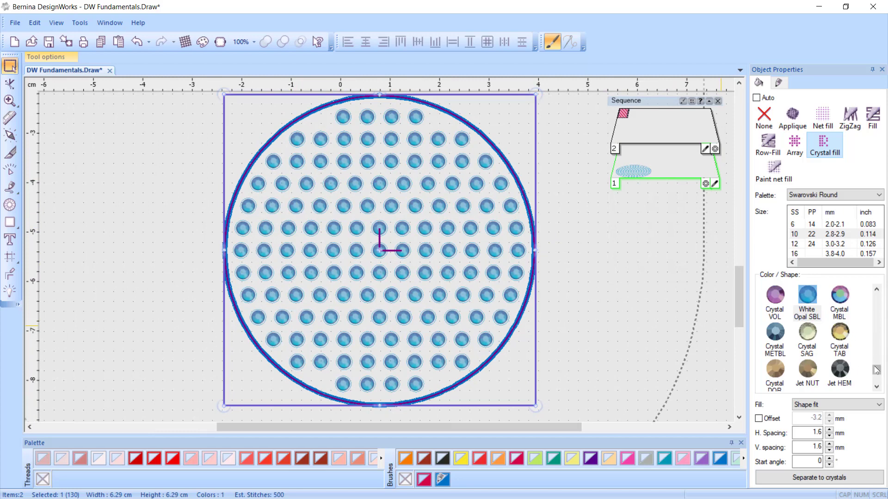
drag(877, 368, 877, 349)
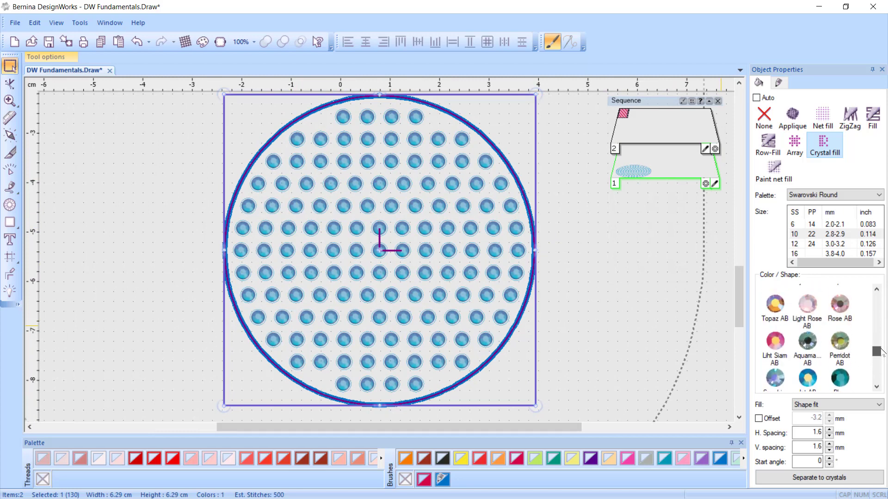
click(842, 343)
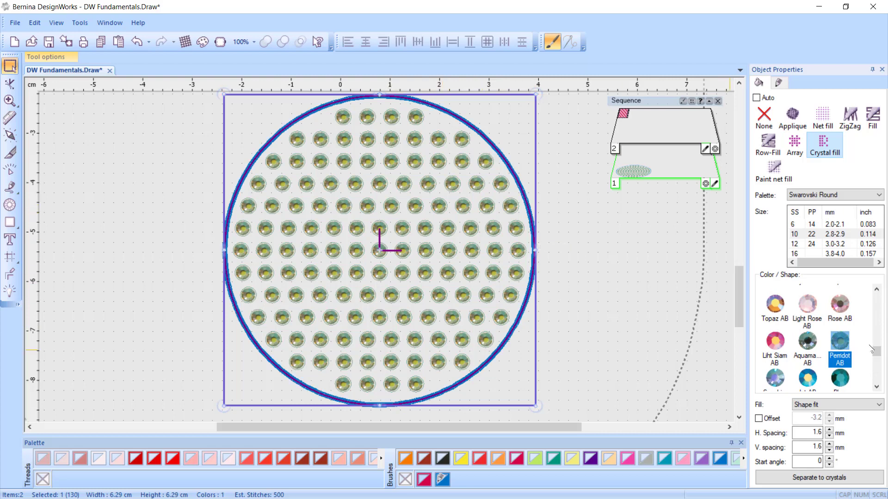
drag(871, 350, 873, 305)
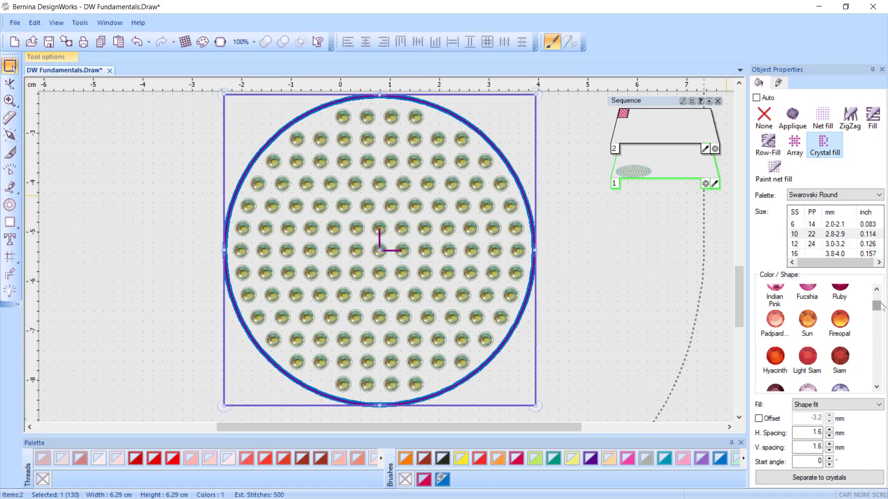
drag(876, 306, 877, 352)
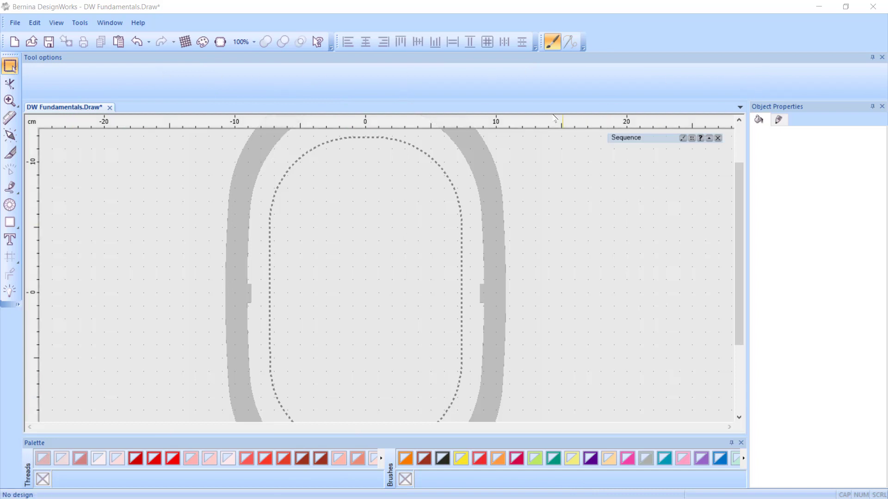
- Draw a pie shape about 69 mm wide and 66 mm high in the upper part of the hoop
click(10, 222)
click(15, 225)
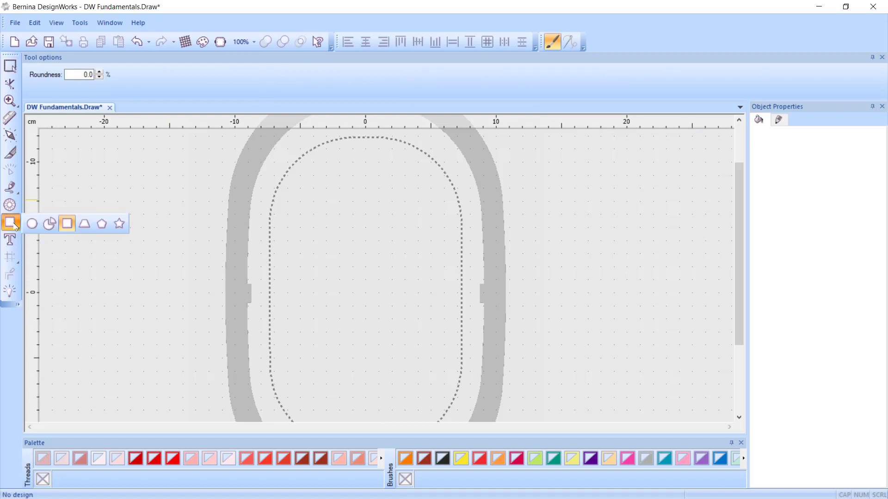
click(49, 223)
mouse_move(330, 193)
mouse_down()
mouse_move(365, 226)
mouse_move(376, 262)
mouse_move(422, 280)
mouse_up()
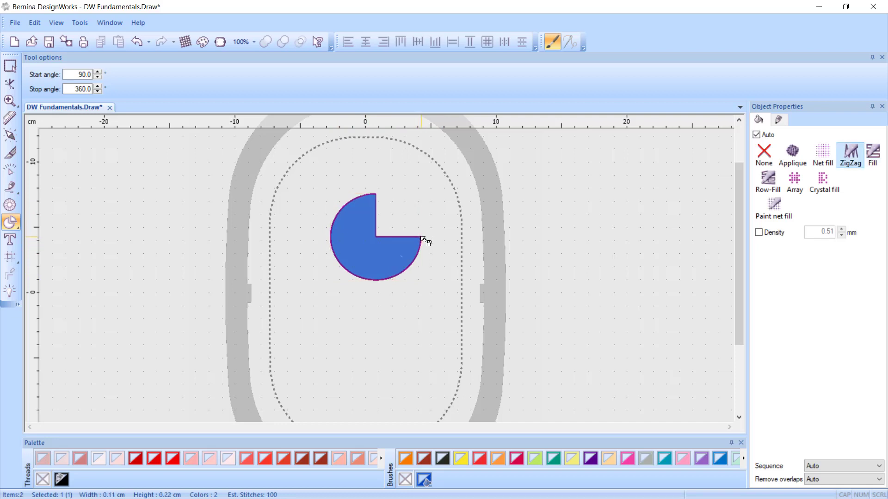
- Edit the pie's nodes to a start angle of about 35° and a stop angle of about 325°, and select the shape
click(10, 85)
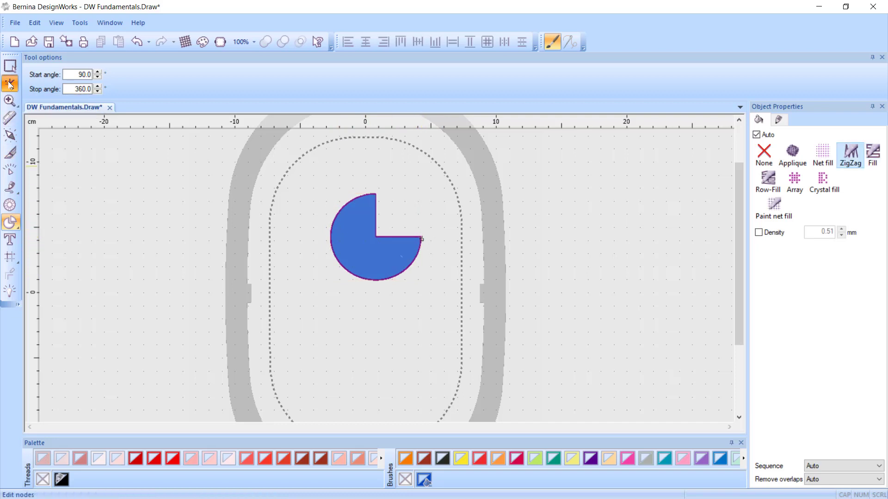
drag(420, 238, 376, 196)
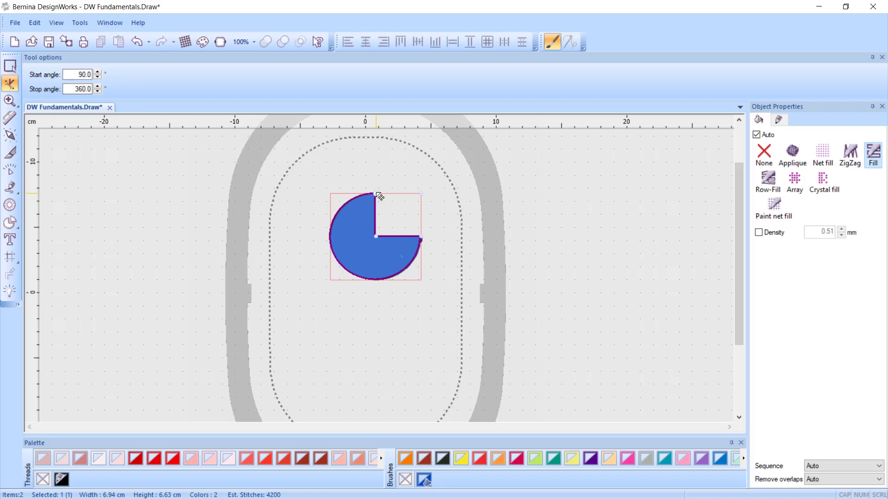
drag(377, 197, 346, 204)
drag(347, 205, 401, 200)
drag(421, 238, 418, 254)
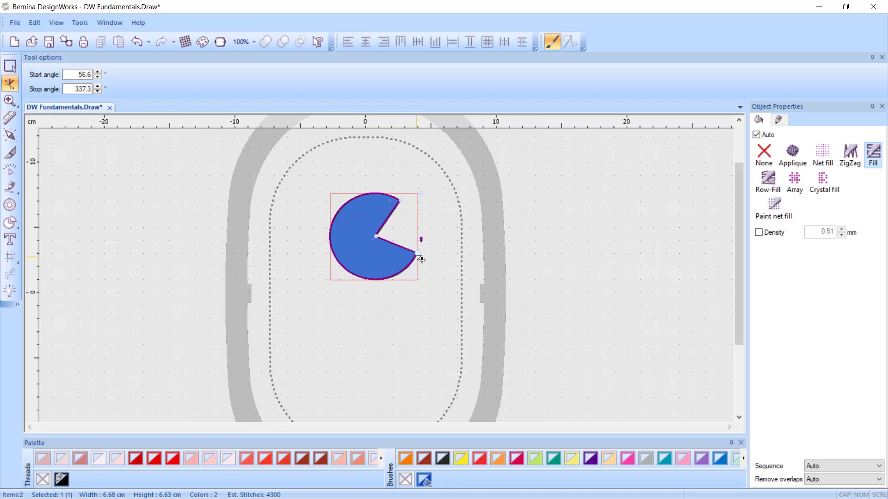
drag(418, 254, 408, 267)
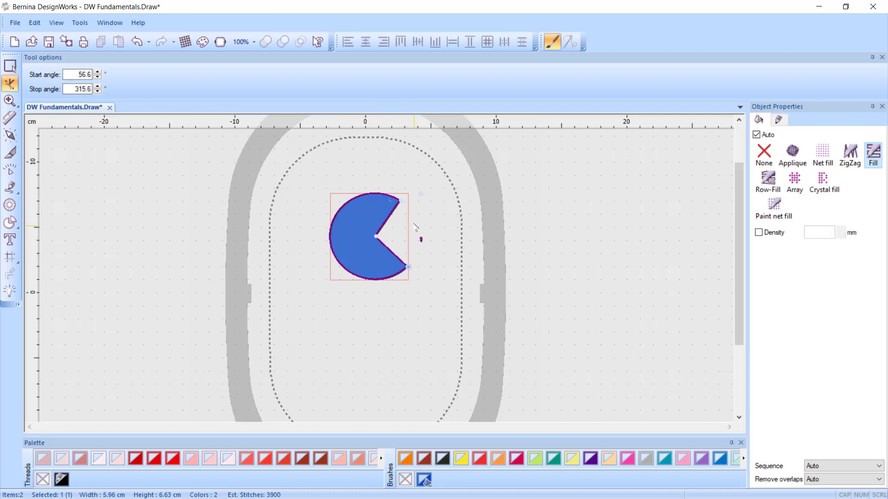
drag(404, 203, 413, 213)
drag(413, 265, 413, 262)
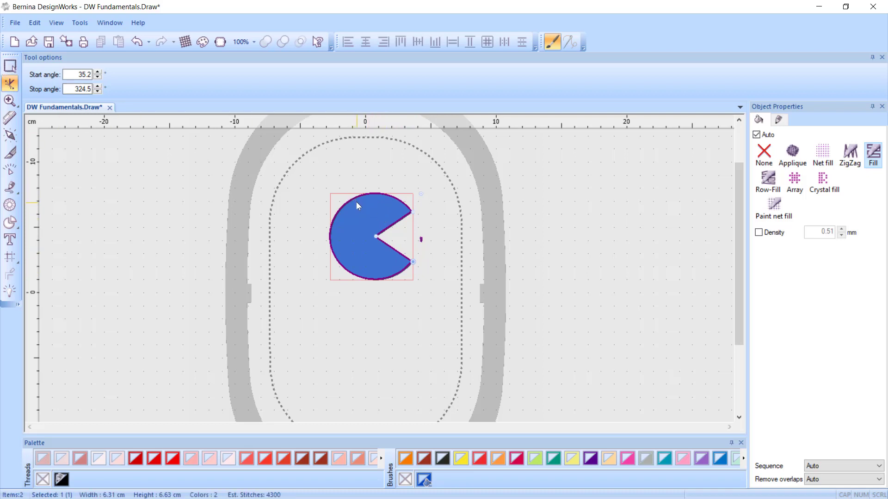
double_click(379, 207)
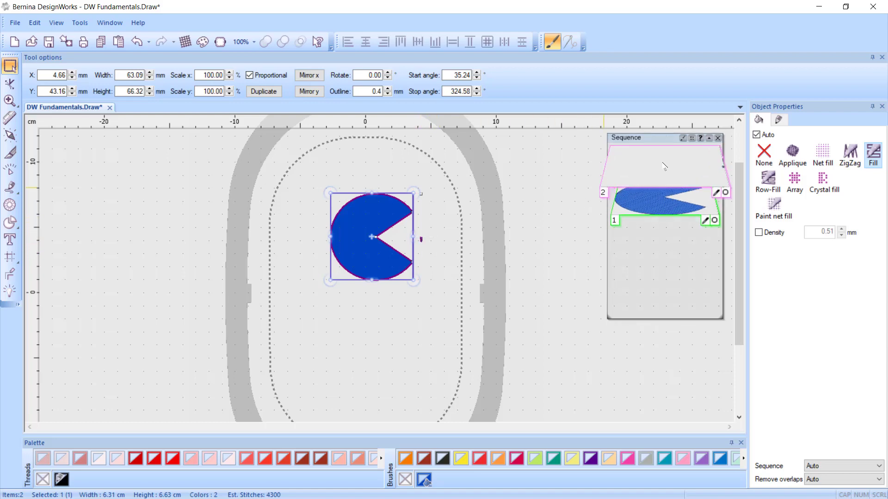
- Delete the tiny stray pie beside the large pie's opening and change the large pie's fill to the yellow brush
scroll(660, 164, up, 3)
scroll(418, 218, down, 3)
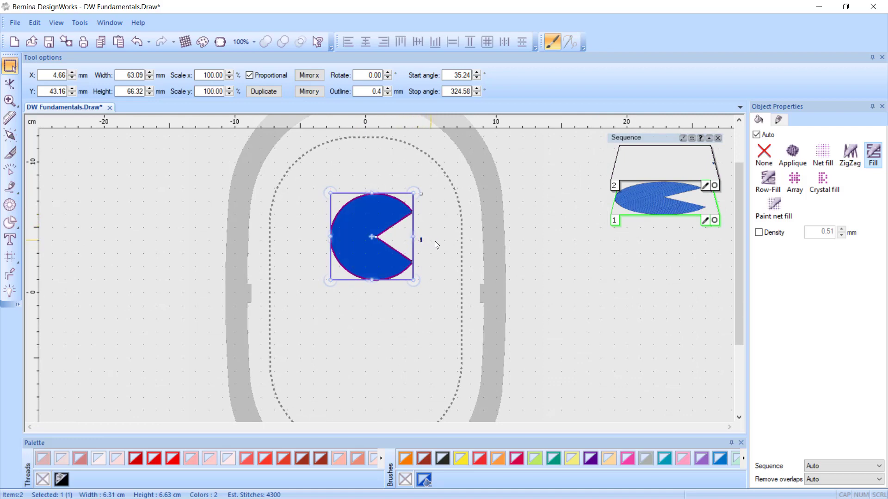
click(658, 170)
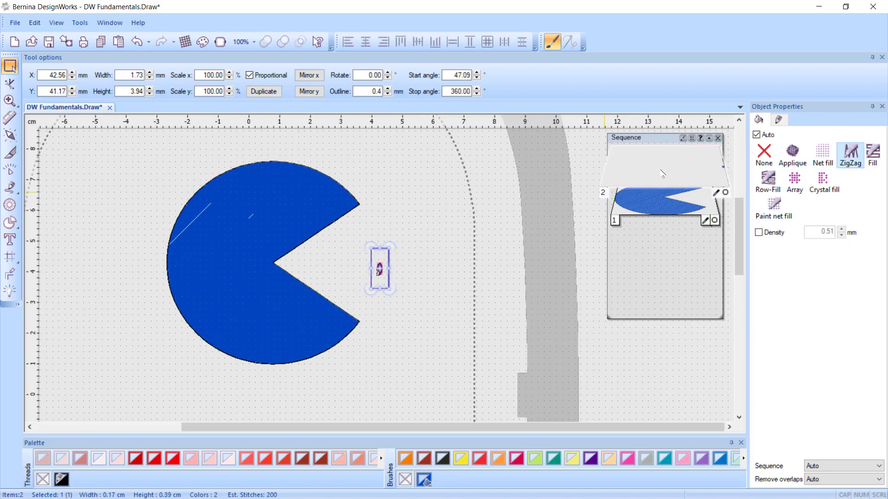
key(Delete)
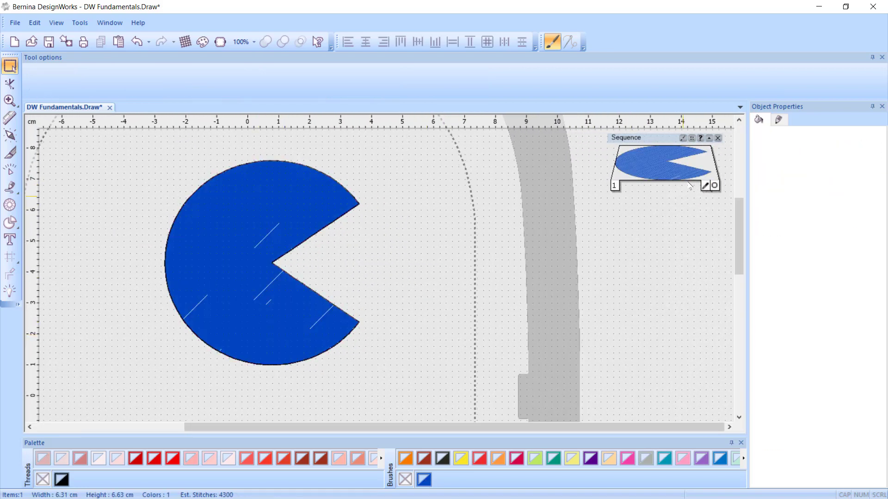
click(247, 304)
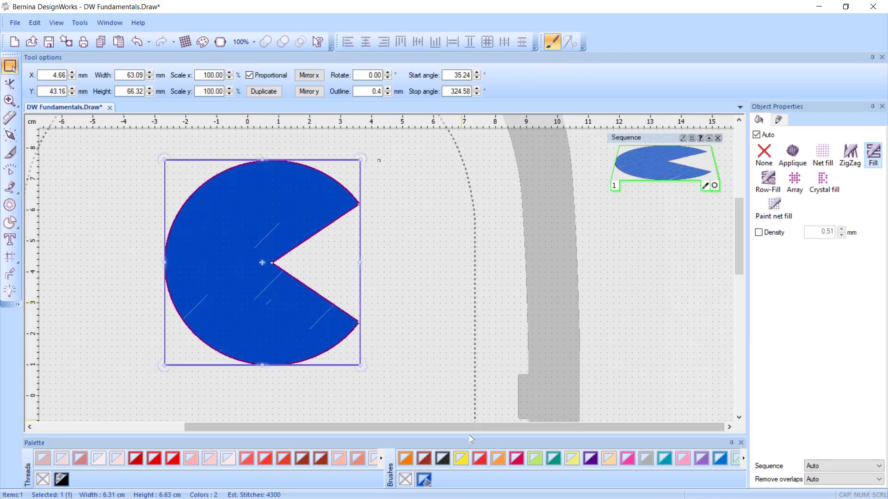
click(465, 462)
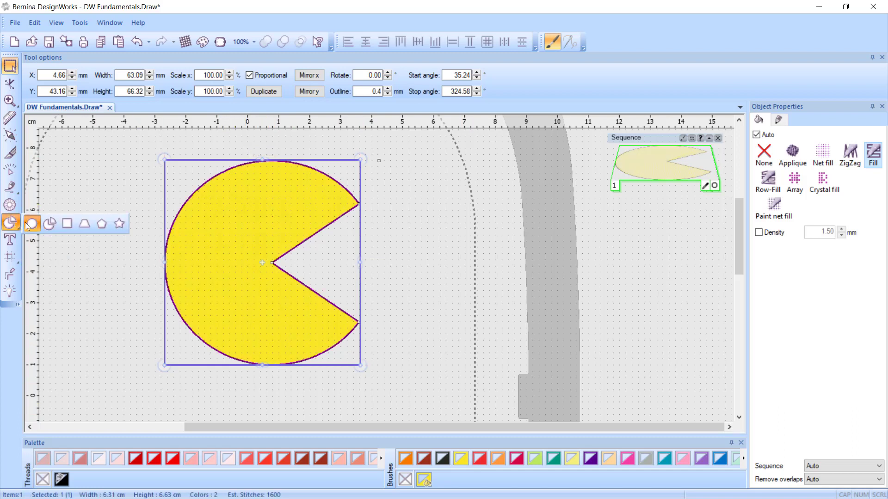
- Draw an eye circle about 9 mm wide in the upper part of the pie and fill it with the black brush
click(32, 224)
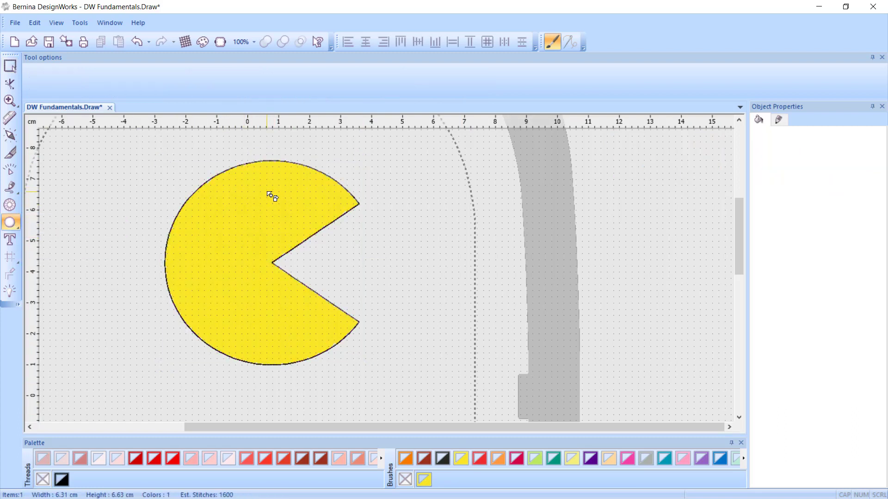
drag(266, 191, 296, 216)
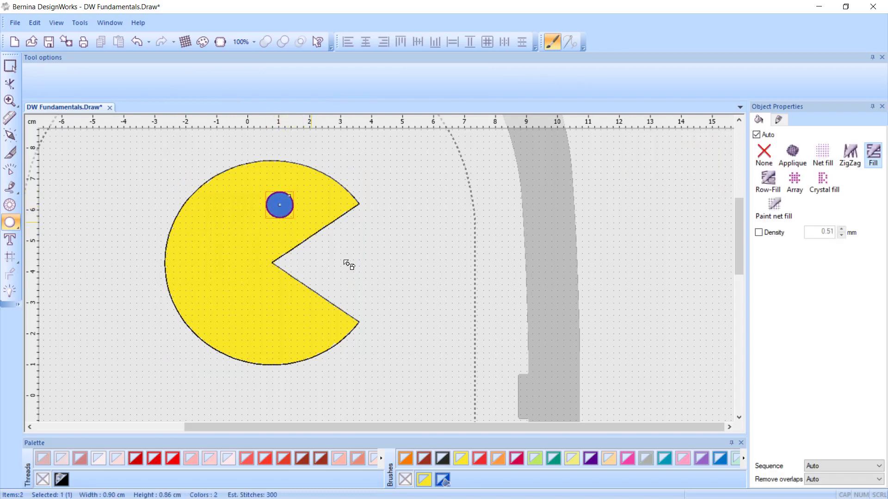
click(443, 460)
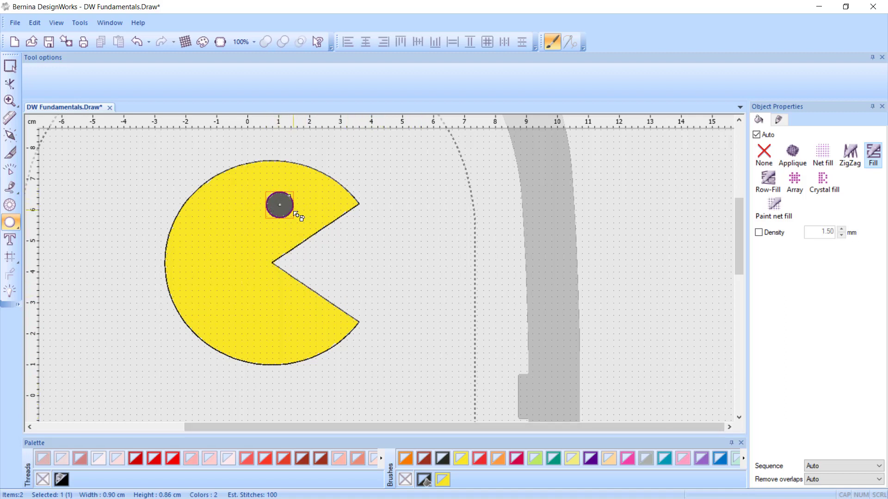
- Remove the outline thread from both the black eye circle and the yellow pie
key(space)
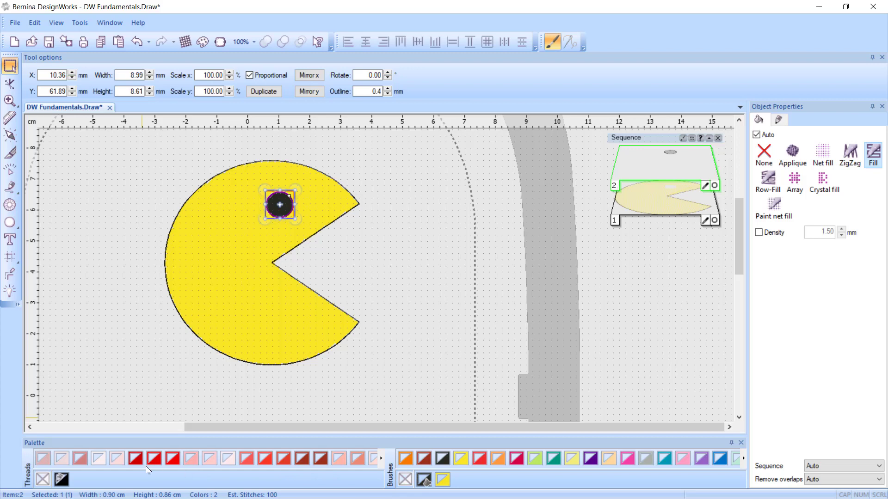
click(44, 479)
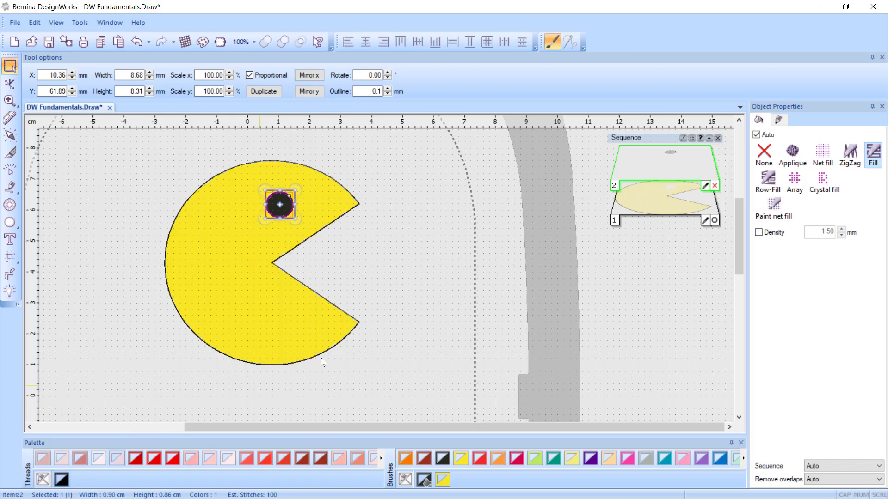
mouse_move(672, 204)
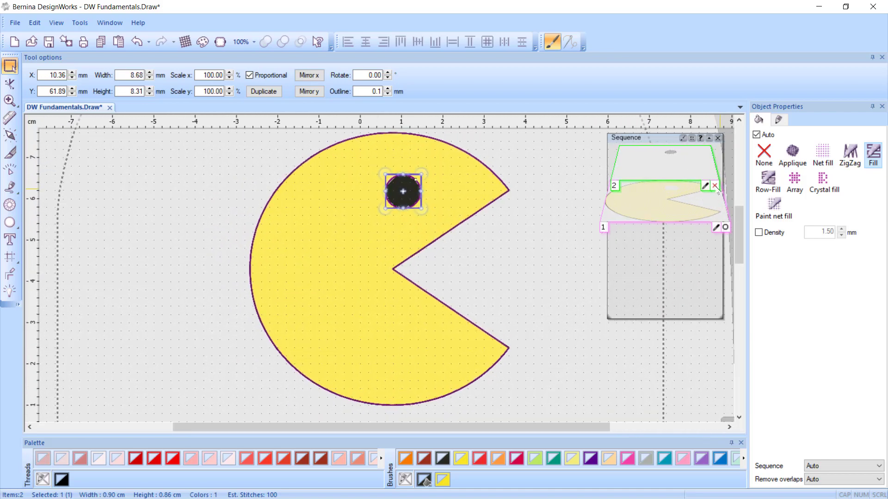
click(674, 208)
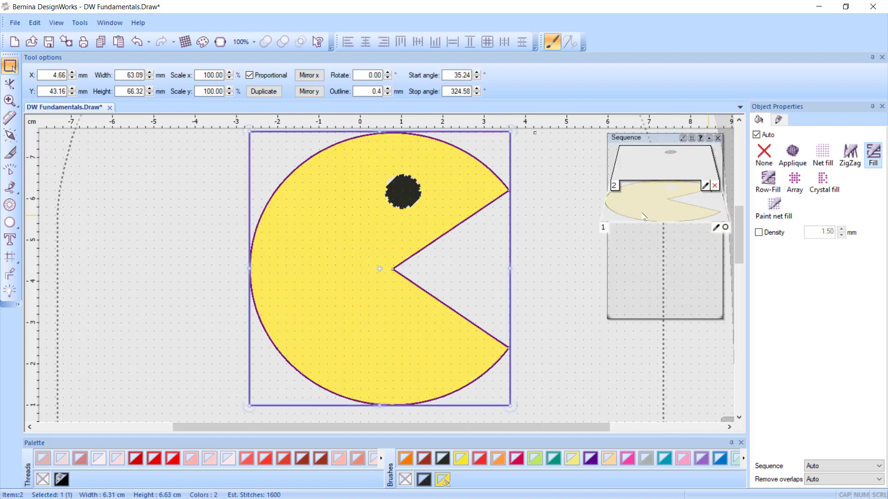
click(43, 479)
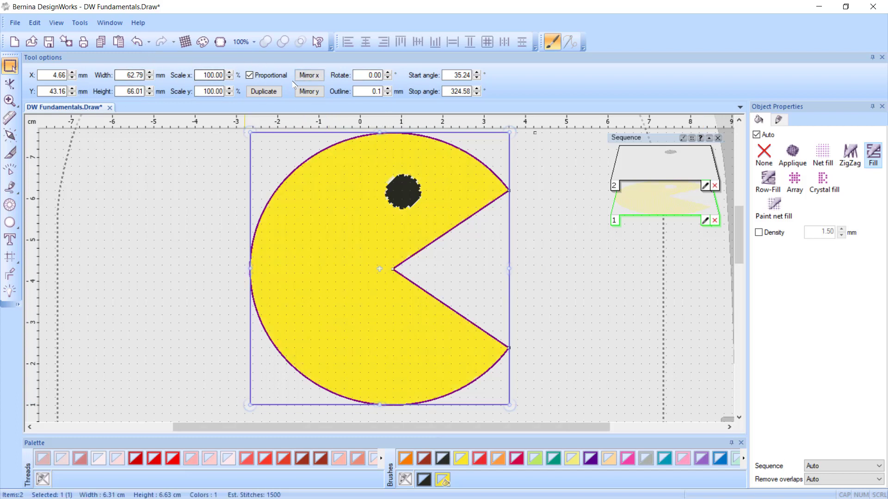
- Set the Tool options, Palette and Object Properties panels to auto-hide
click(872, 58)
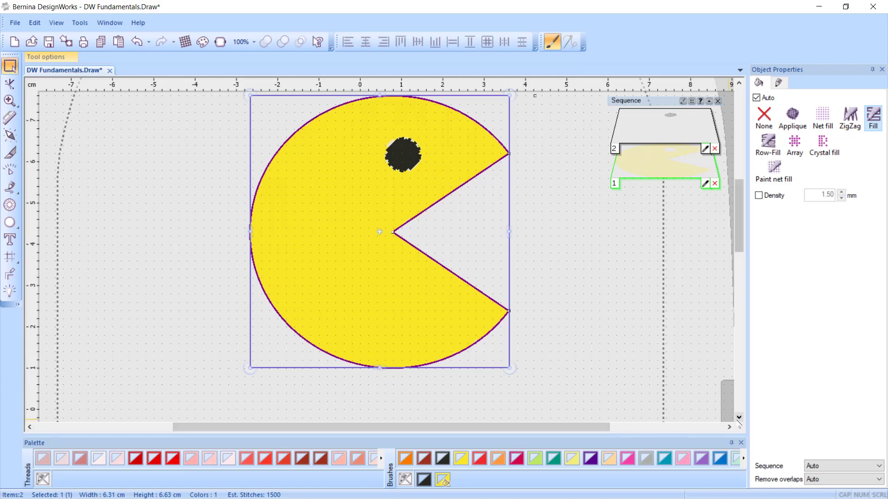
click(731, 442)
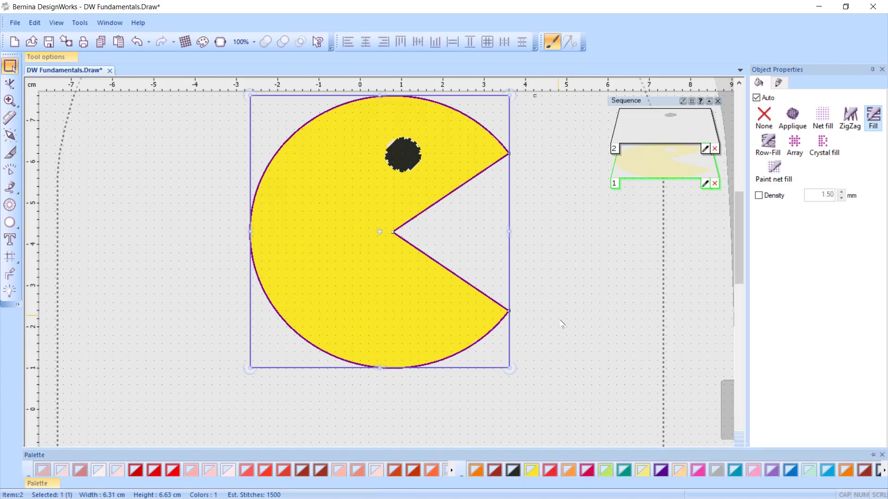
click(873, 69)
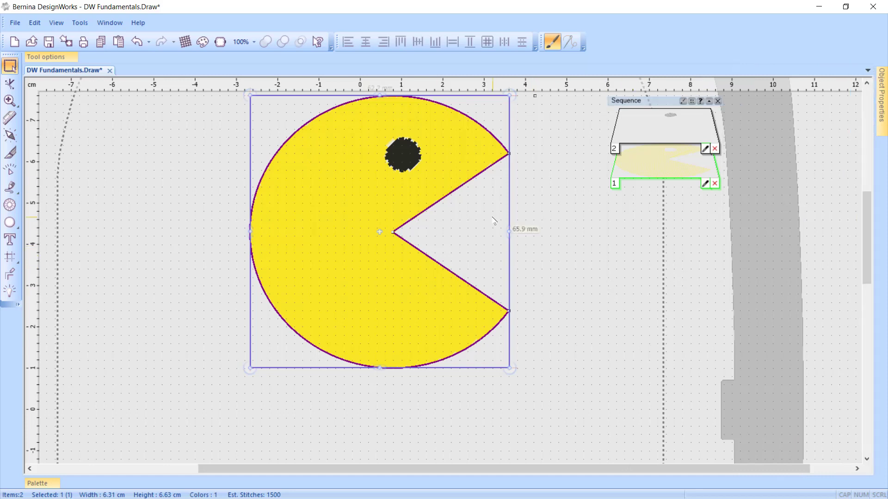
- Pin the auto-hidden Object Properties, Palette and Tool options panels back in place
mouse_move(880, 105)
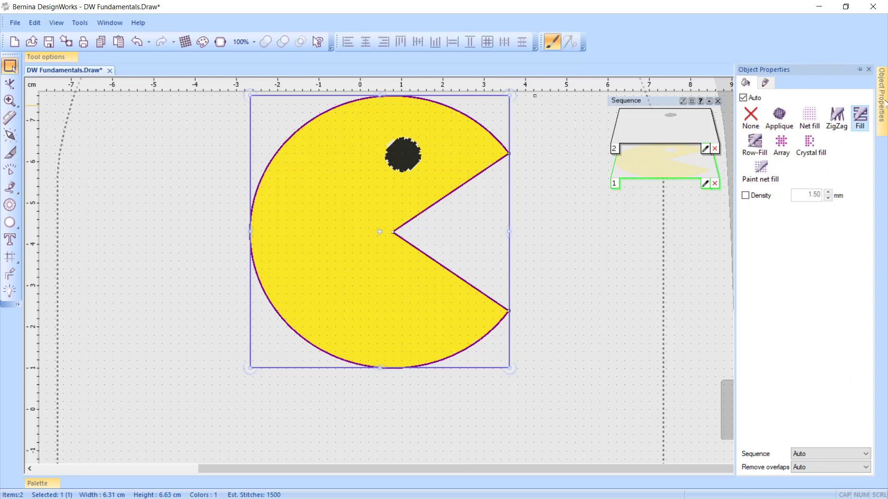
click(859, 69)
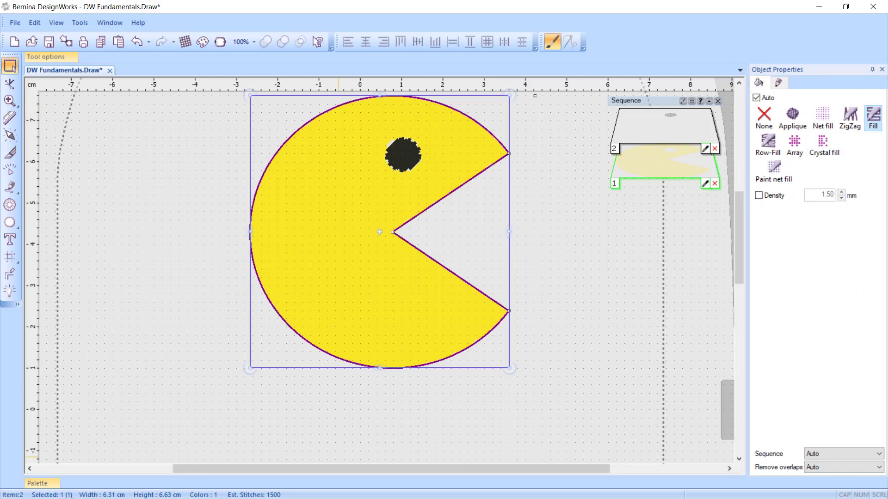
mouse_move(51, 483)
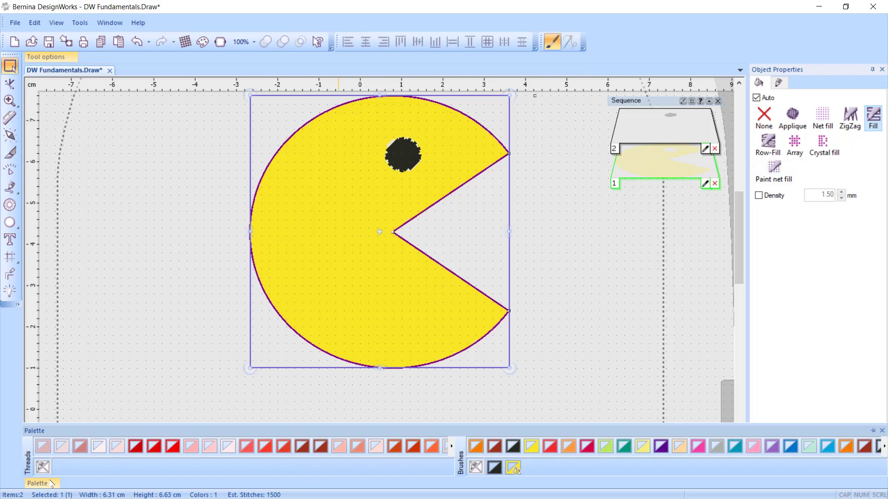
click(872, 431)
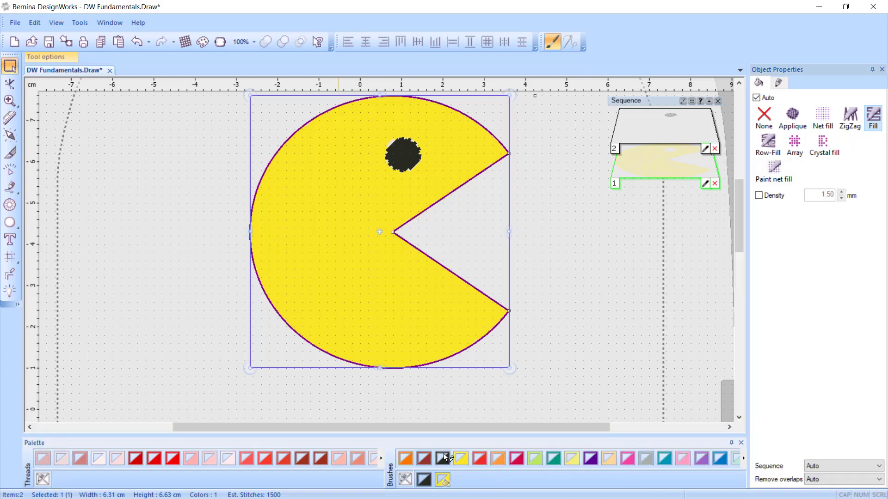
mouse_move(67, 59)
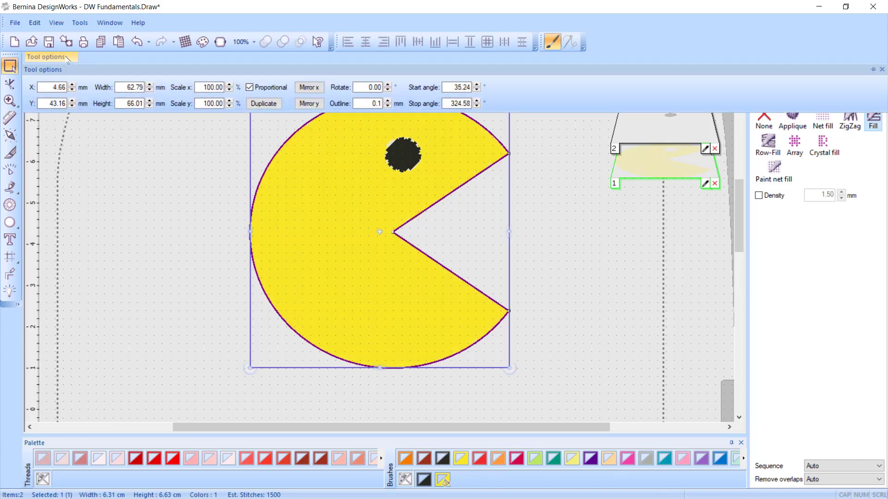
click(873, 69)
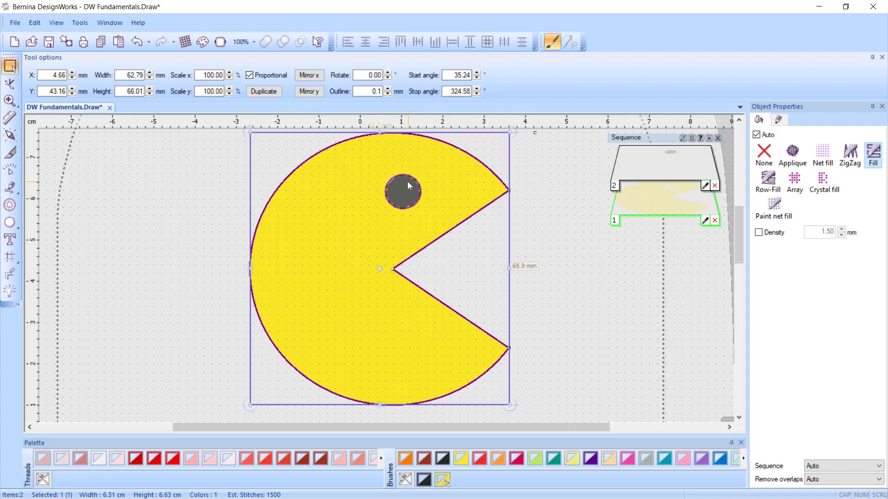
- Close the Tool options bar and restore it from the list of available toolbars
click(882, 58)
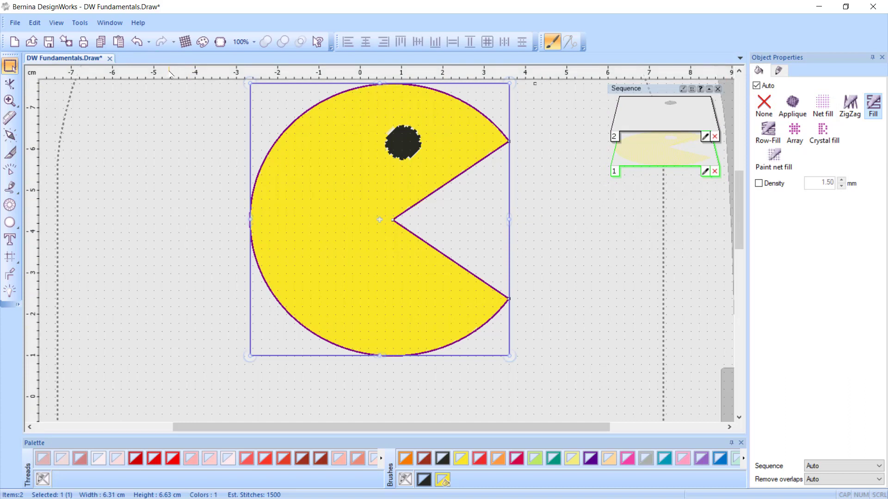
click(80, 25)
mouse_move(57, 23)
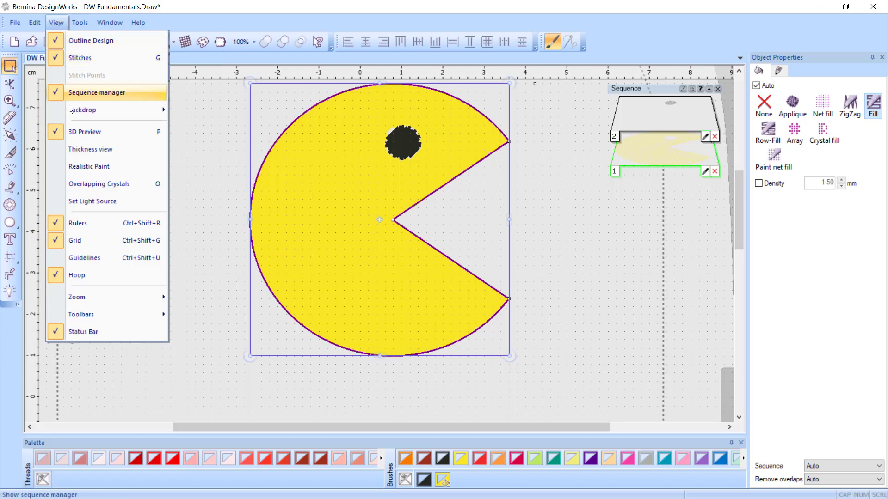
mouse_move(79, 316)
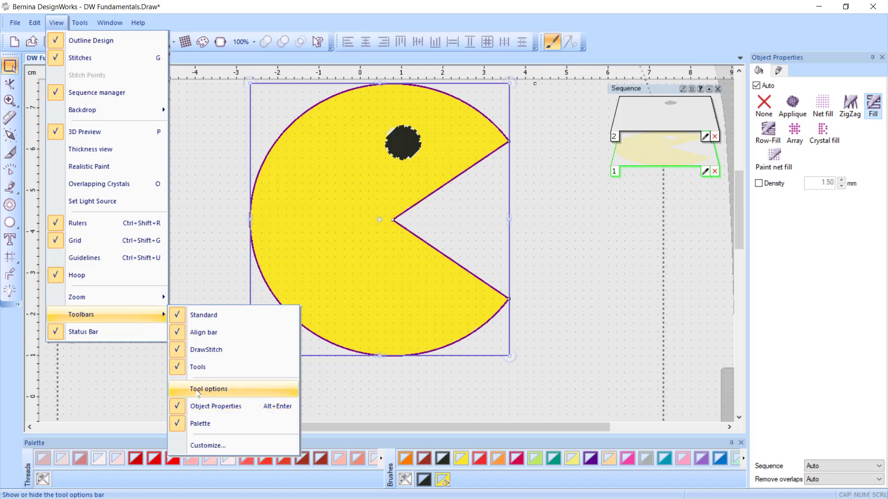
click(200, 393)
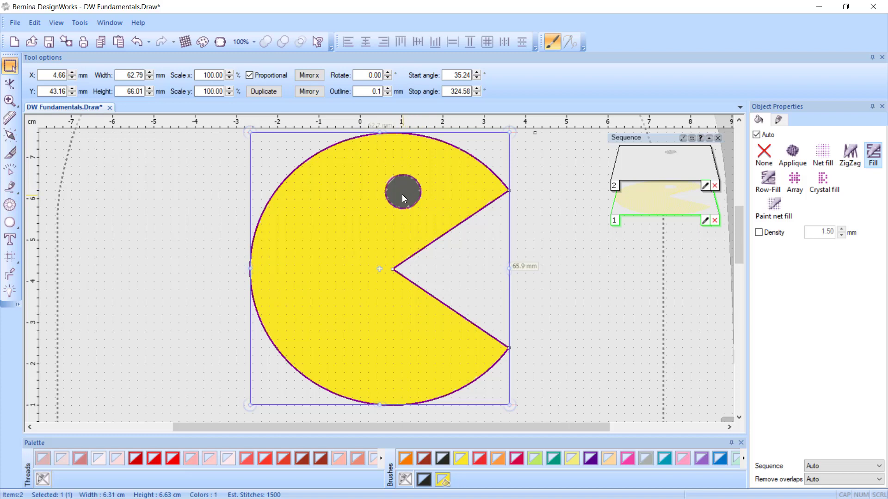
- Give the eye circle an outline in the black paint brush, 1 black 4600
click(402, 193)
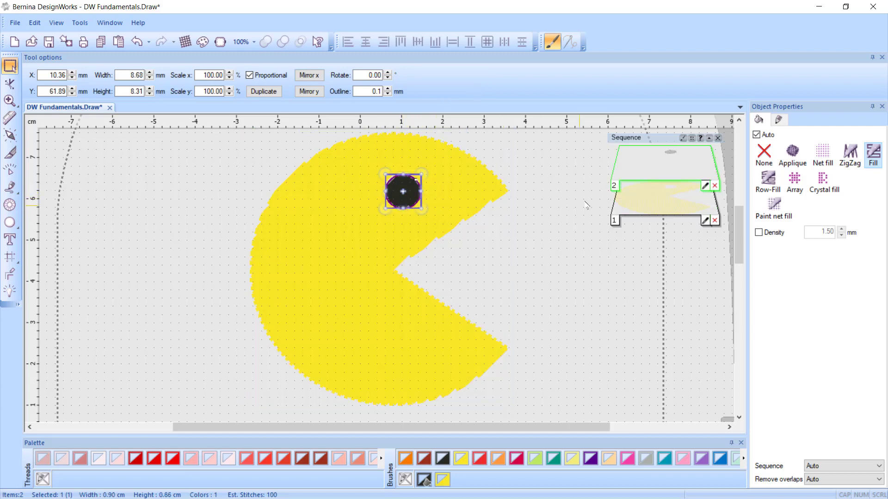
click(540, 224)
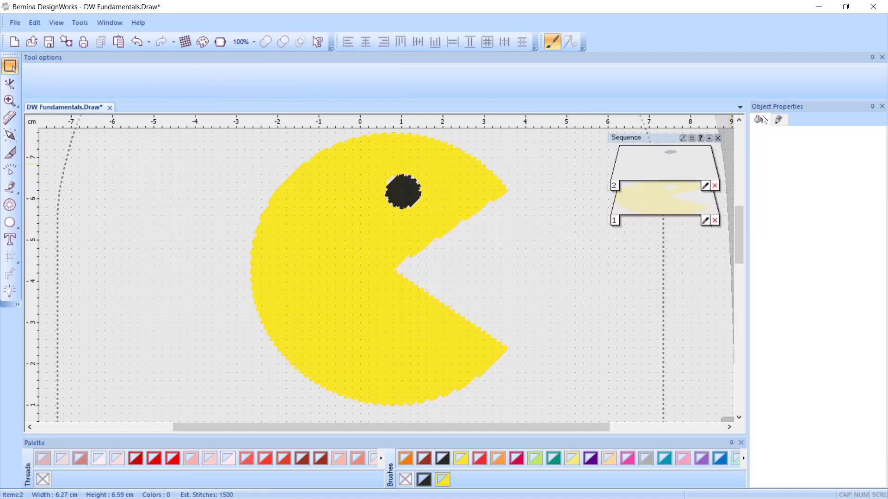
click(313, 262)
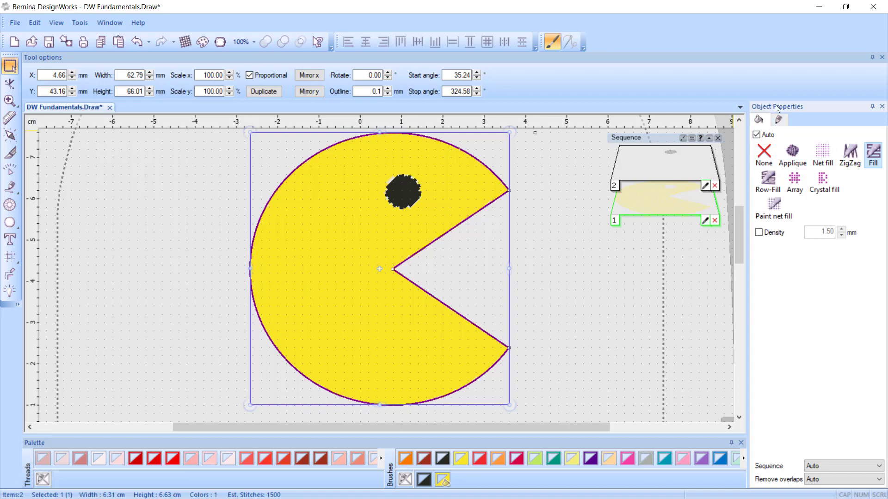
mouse_move(705, 174)
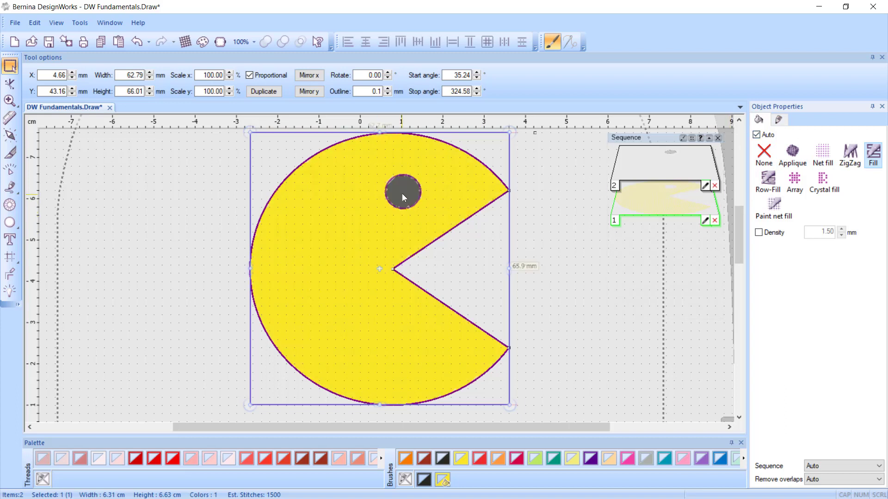
click(402, 194)
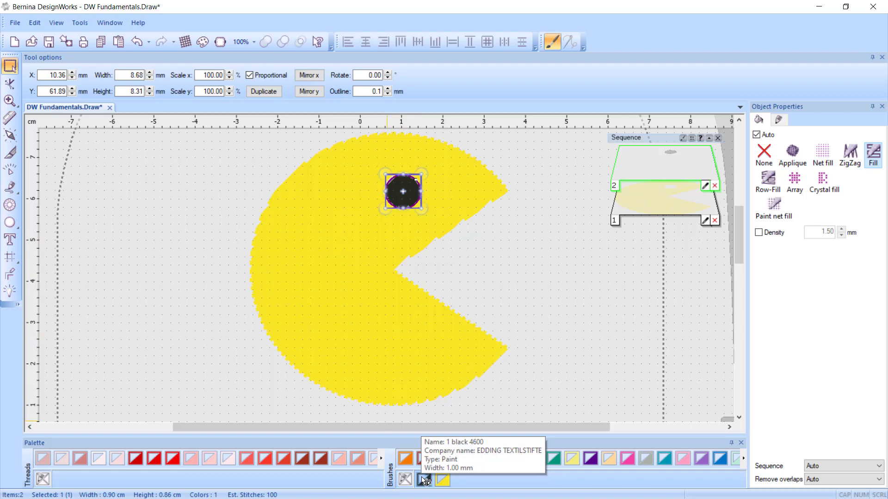
click(424, 481)
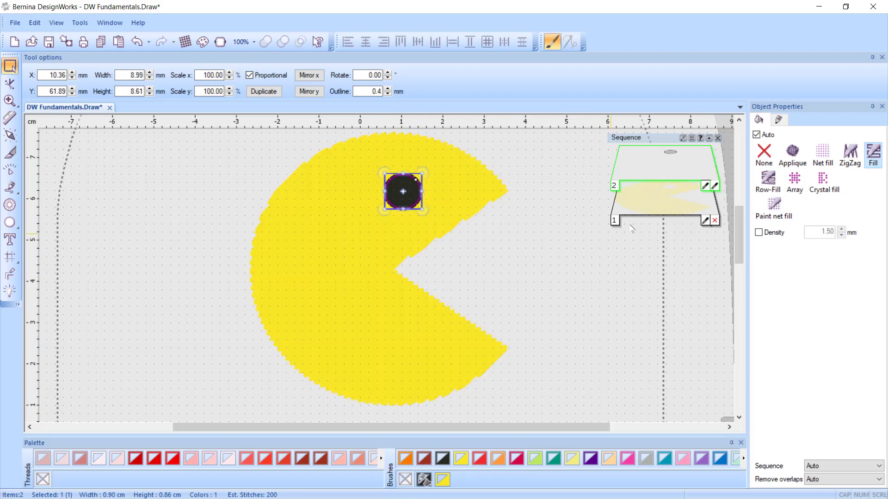
- Give the pie an outline in the yellow paint brush and clear the selection
click(681, 207)
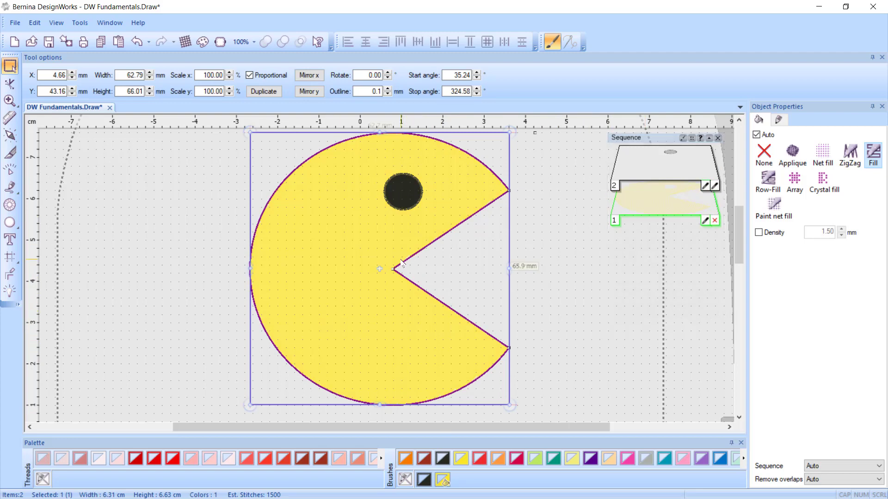
click(439, 481)
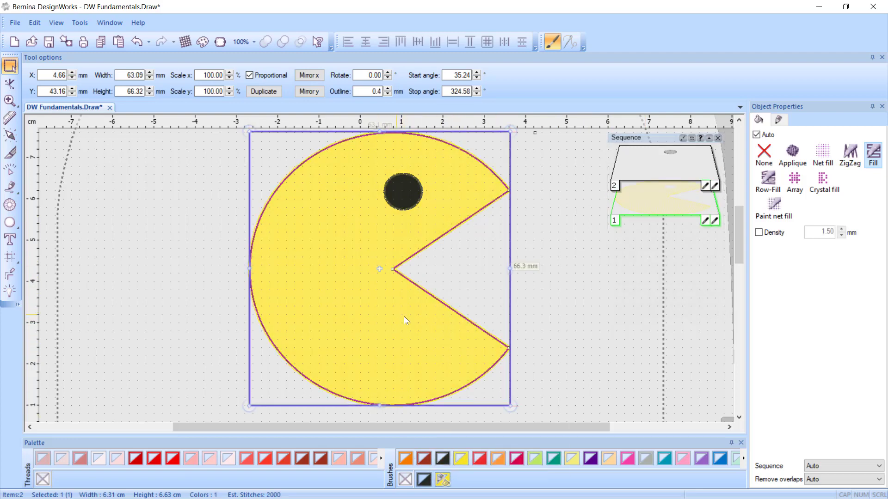
click(606, 300)
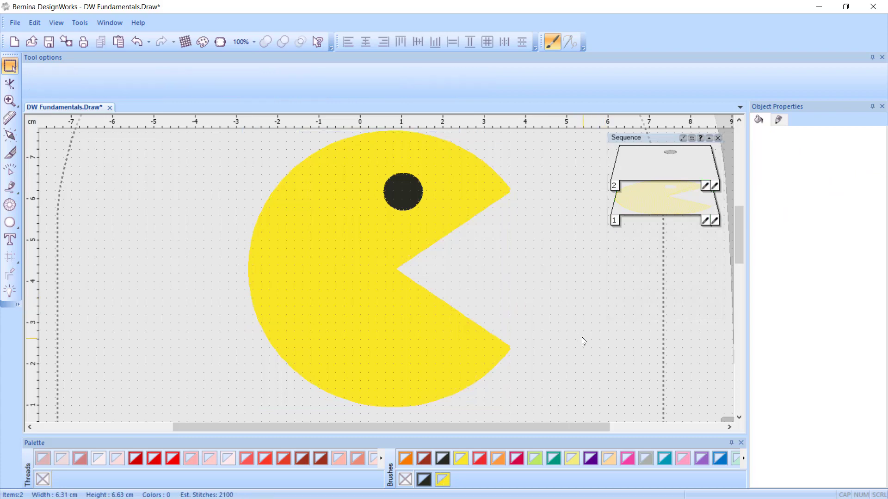
- Give the yellow pie a Satin serial outline and clear the selection
scroll(416, 195, up, 6)
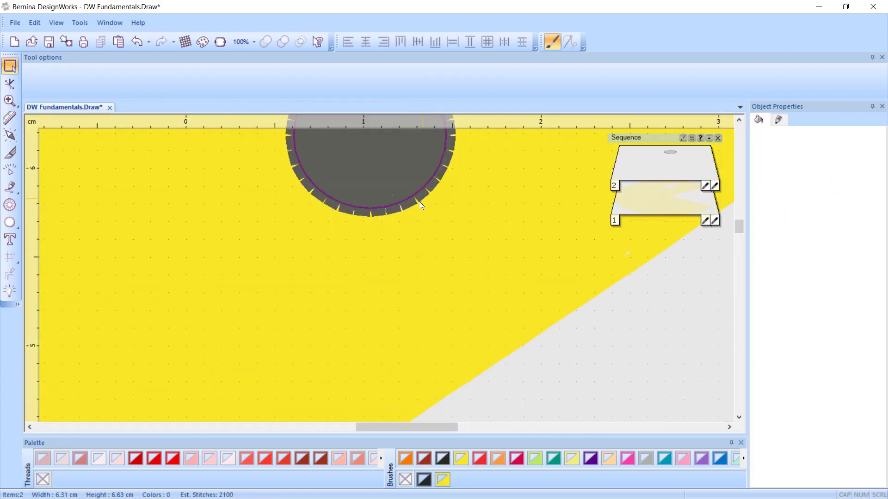
scroll(380, 278, down, 5)
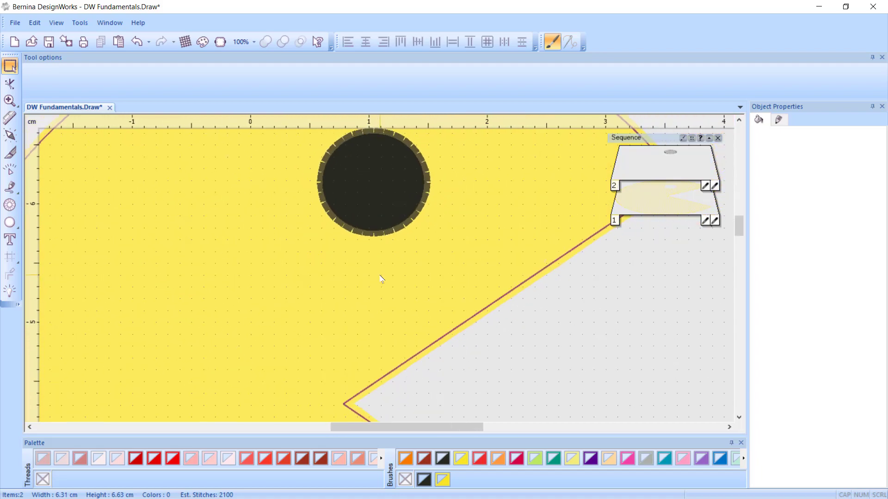
scroll(380, 277, down, 4)
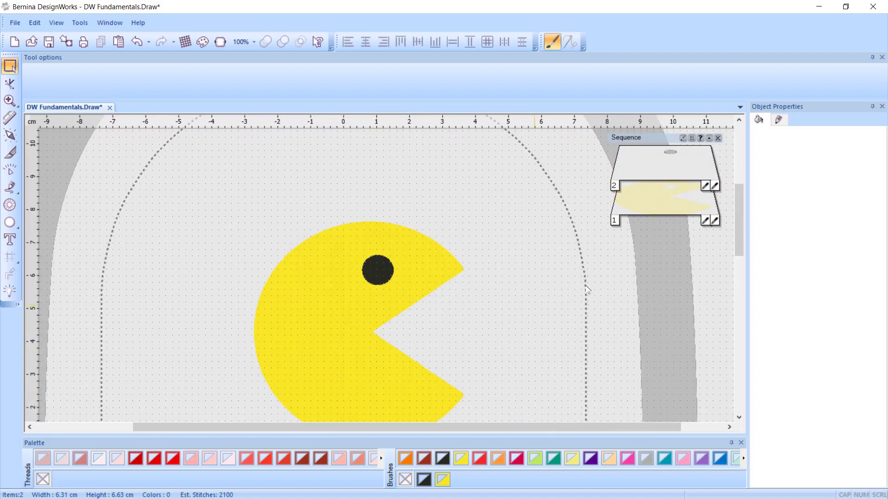
click(660, 199)
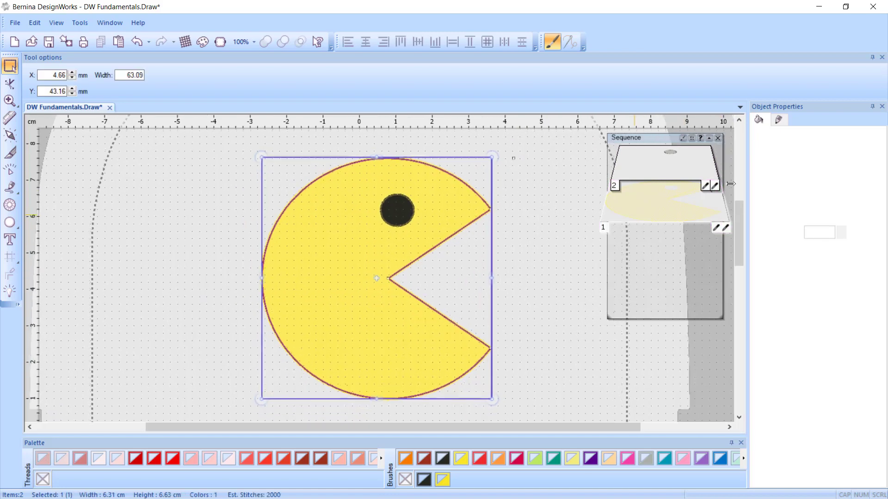
click(778, 119)
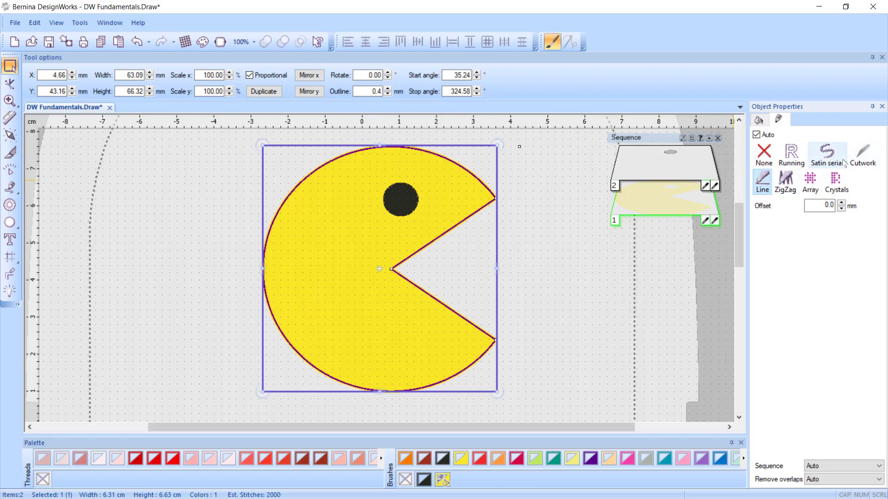
click(828, 152)
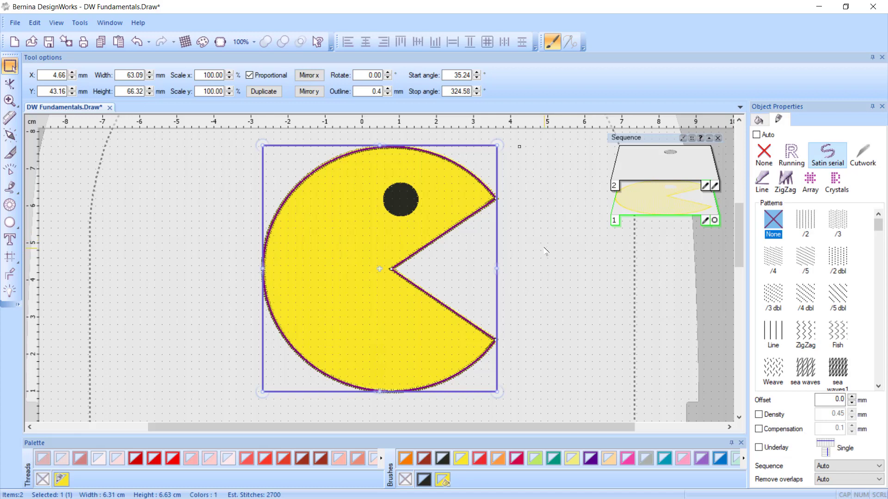
click(545, 249)
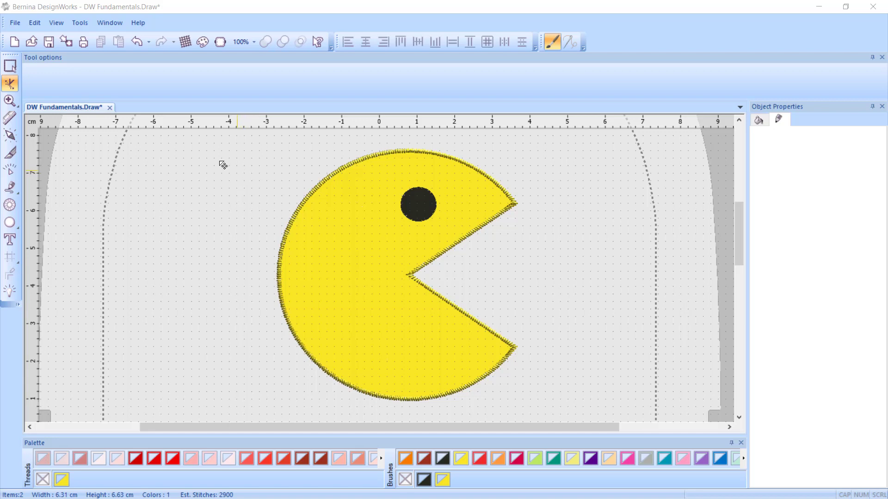
- Move the Sequence manager slightly inward on the canvas, then collapse it and expand it again
click(9, 67)
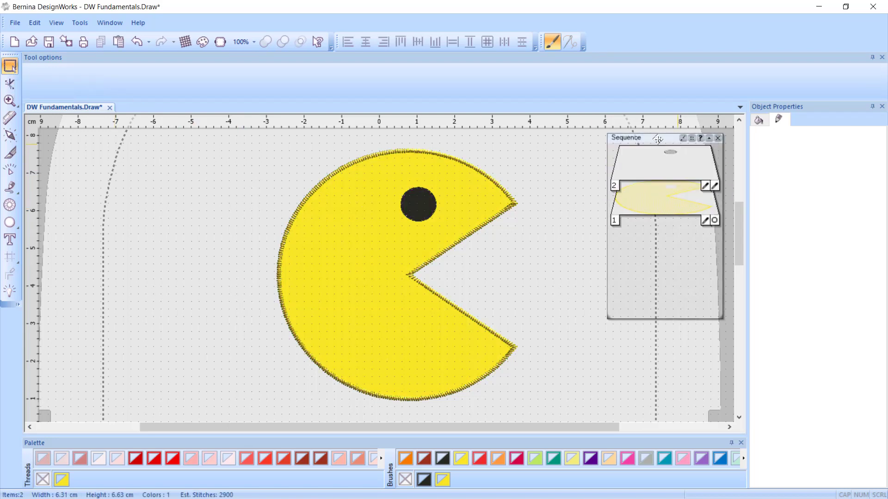
mouse_move(658, 140)
mouse_down()
mouse_move(146, 140)
mouse_move(649, 143)
mouse_up()
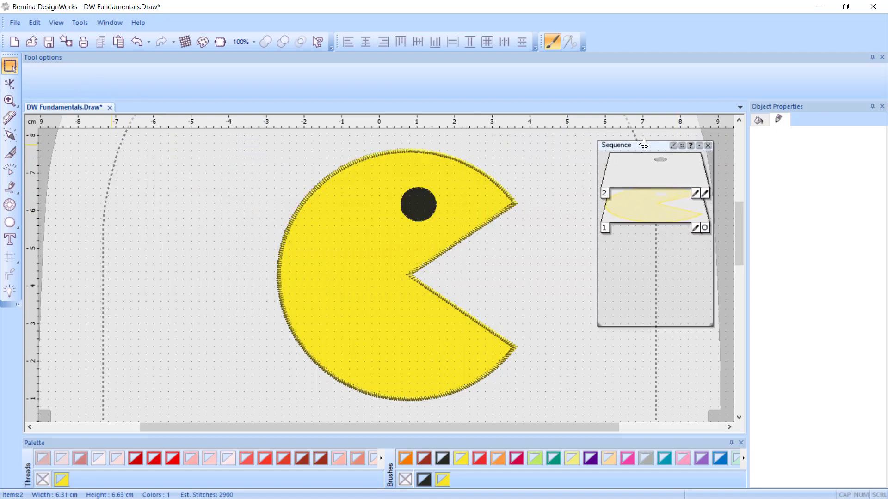
click(699, 146)
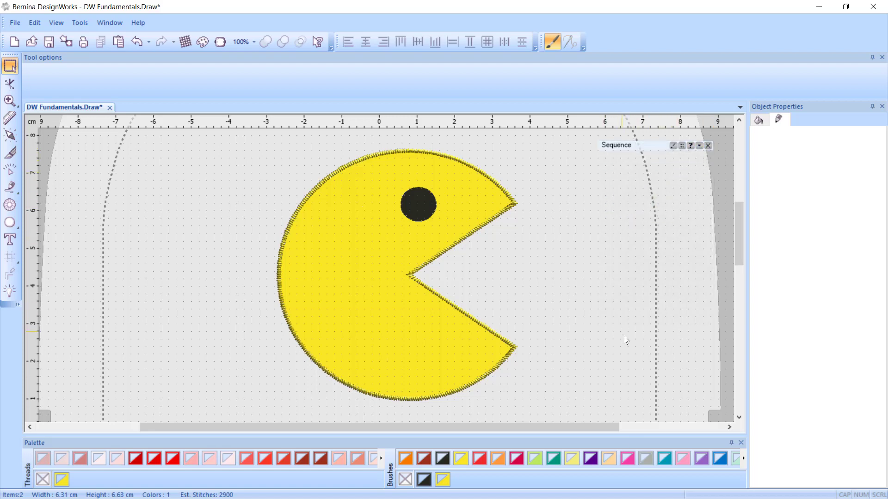
click(699, 146)
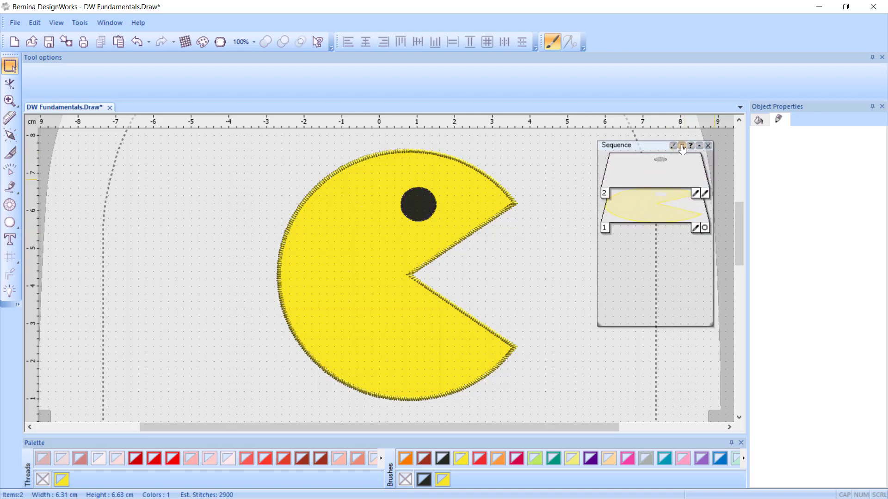
- Compare the Sequence manager's enlarged item thumbnails with its whole-design thumbnails
click(680, 175)
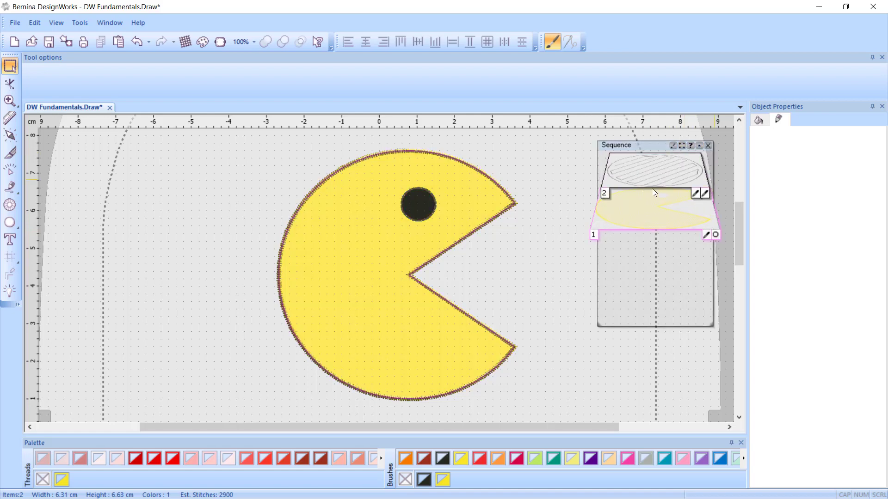
scroll(416, 206, down, 2)
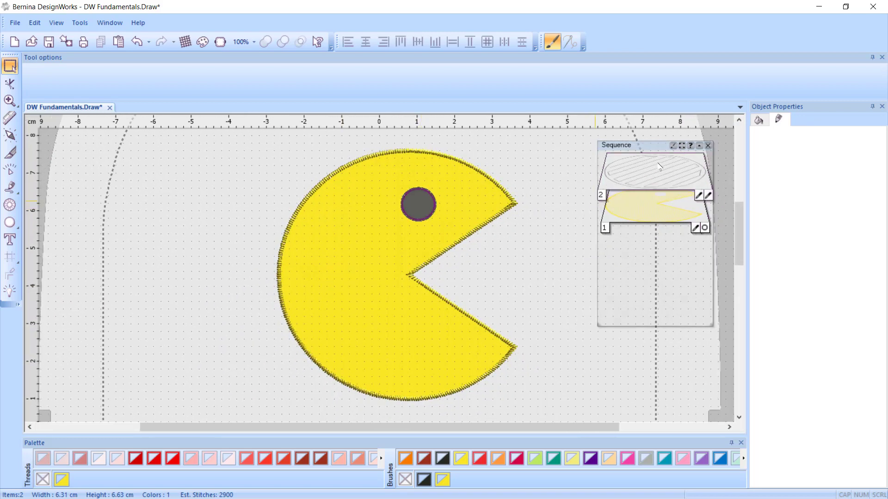
click(681, 147)
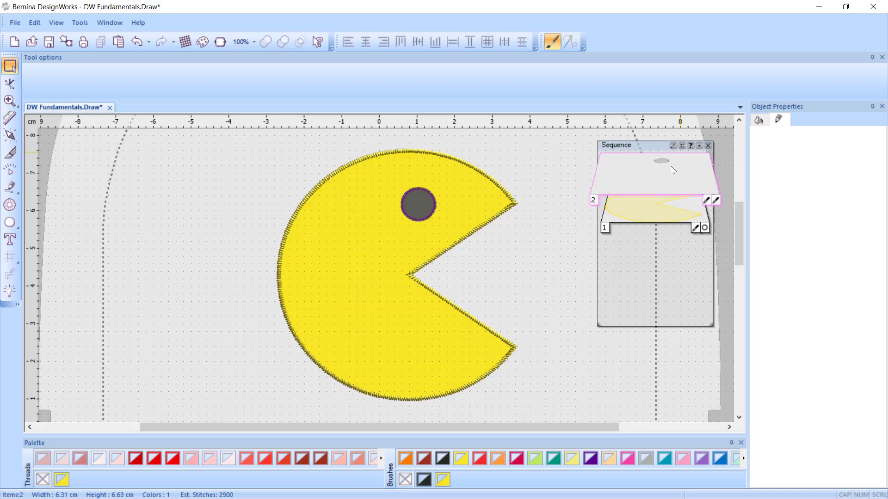
click(688, 147)
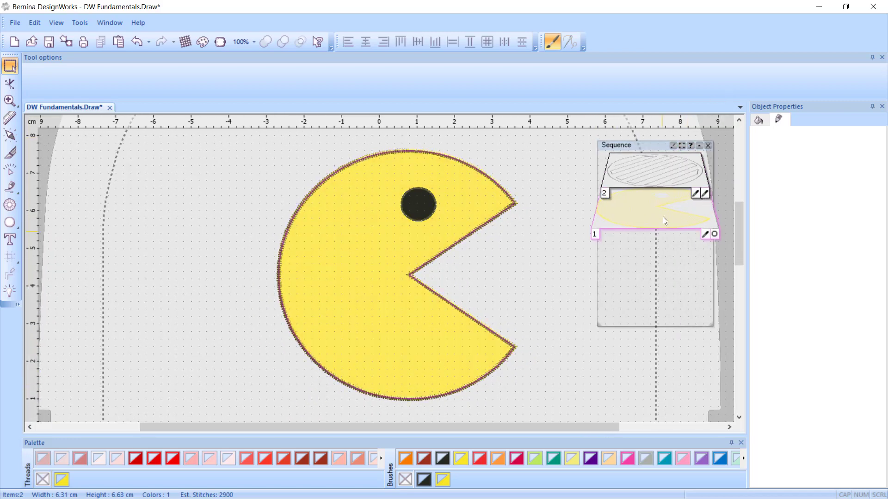
click(673, 147)
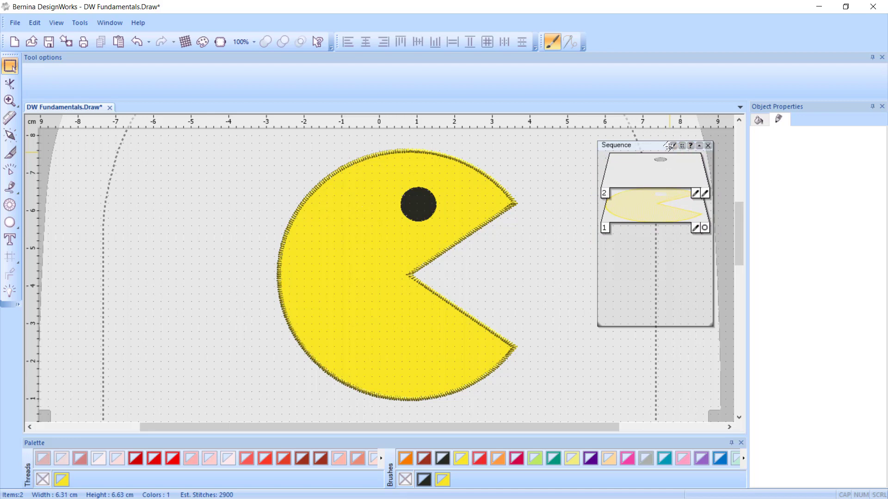
scroll(664, 184, up, 6)
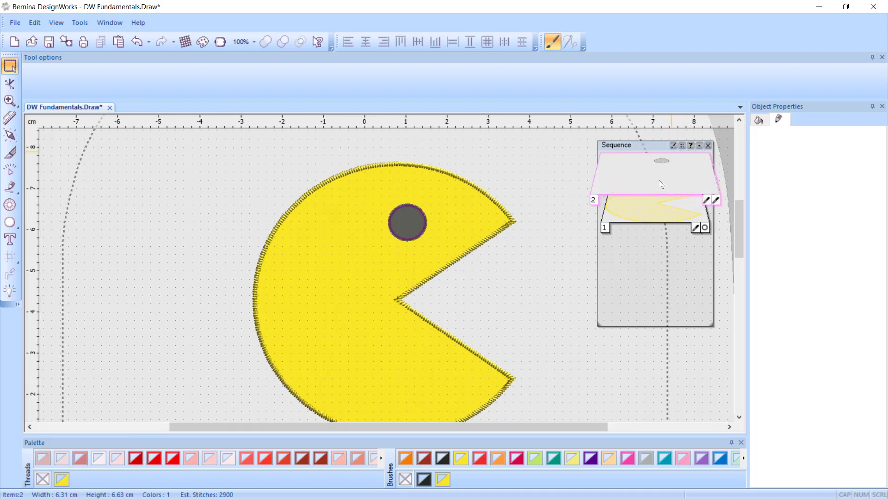
scroll(669, 172, down, 5)
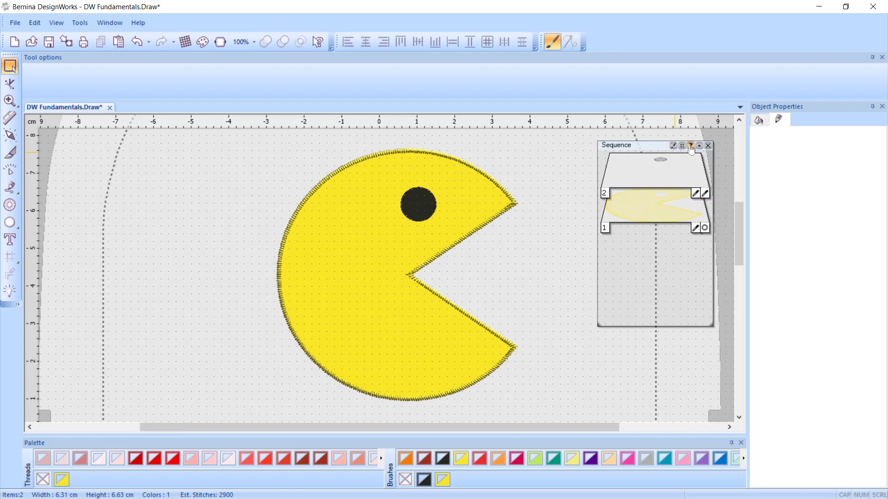
- Get context help from the Sequence manager, view the help welcome page full screen and close it
click(691, 146)
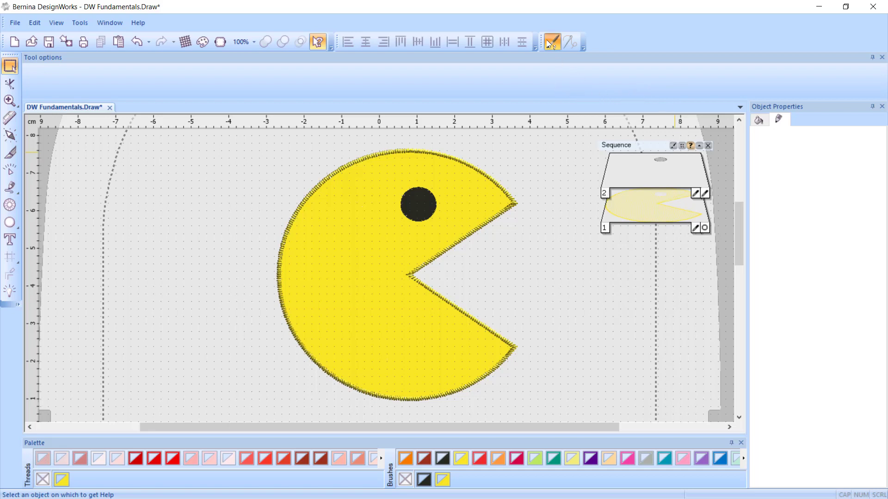
click(676, 147)
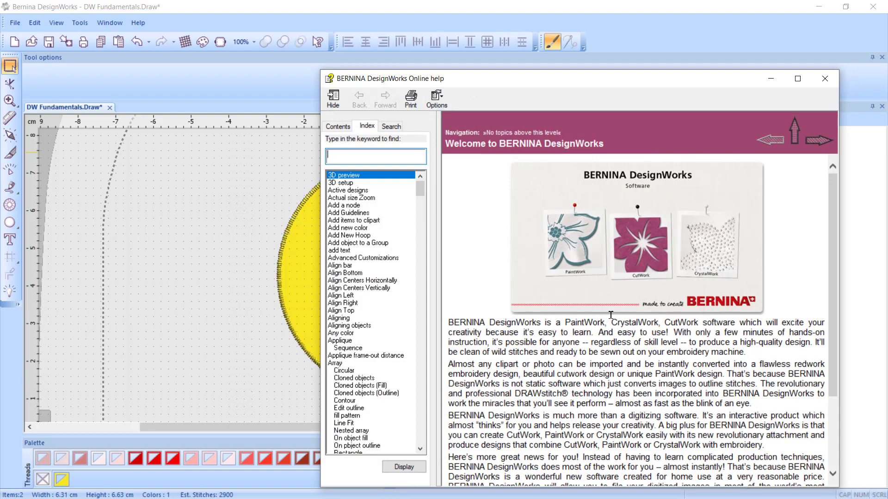
double_click(681, 83)
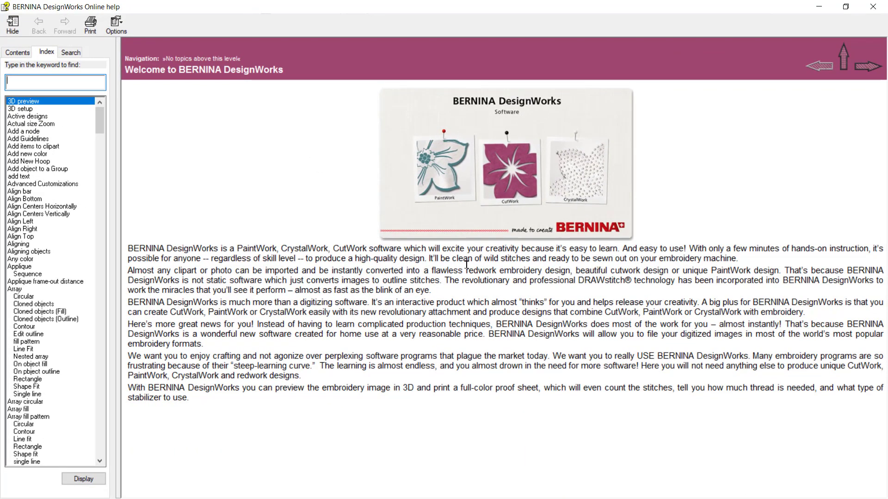
click(873, 7)
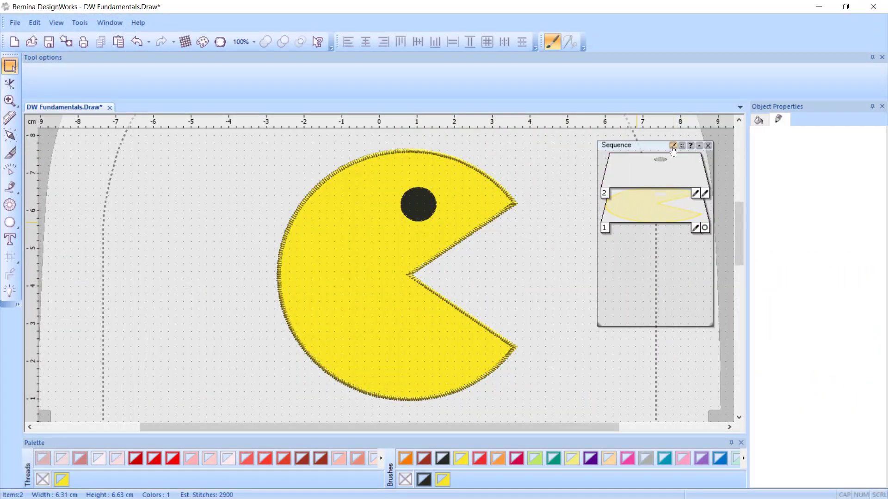
- Get context help on the Draw-Stitch bar, read through the Toolbars topic and close the help
click(317, 43)
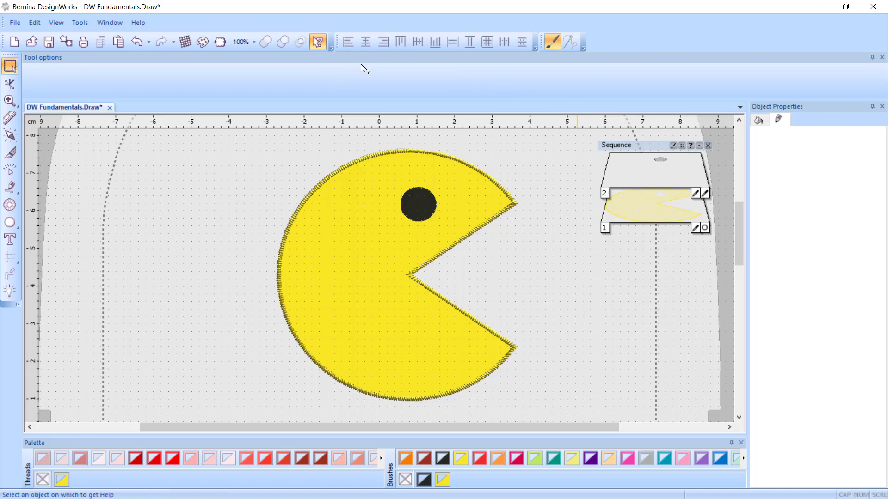
click(572, 45)
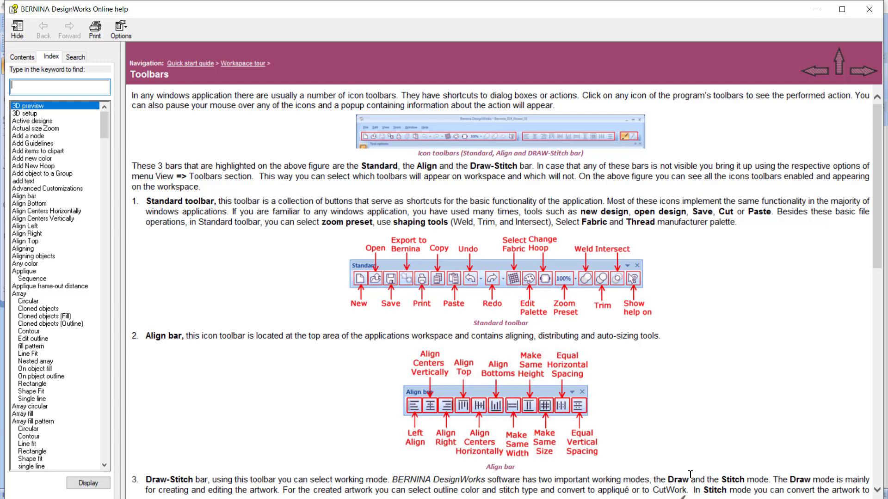
drag(878, 230, 878, 457)
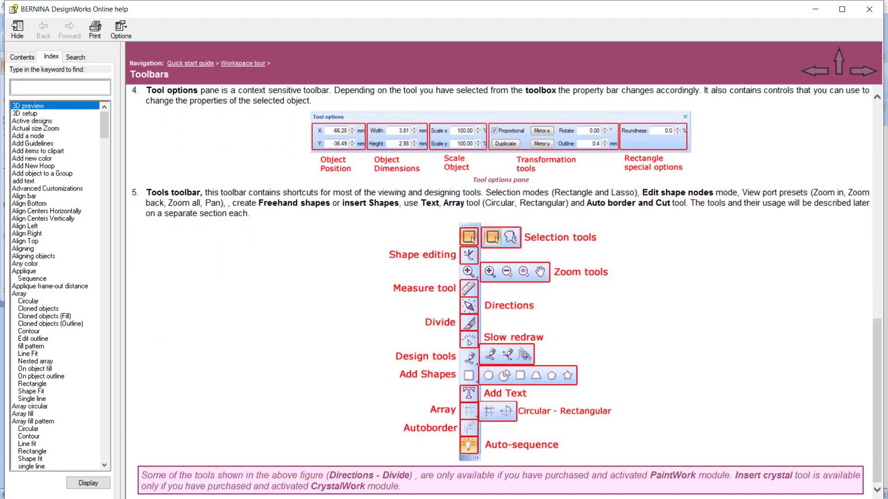
scroll(878, 356, up, 10)
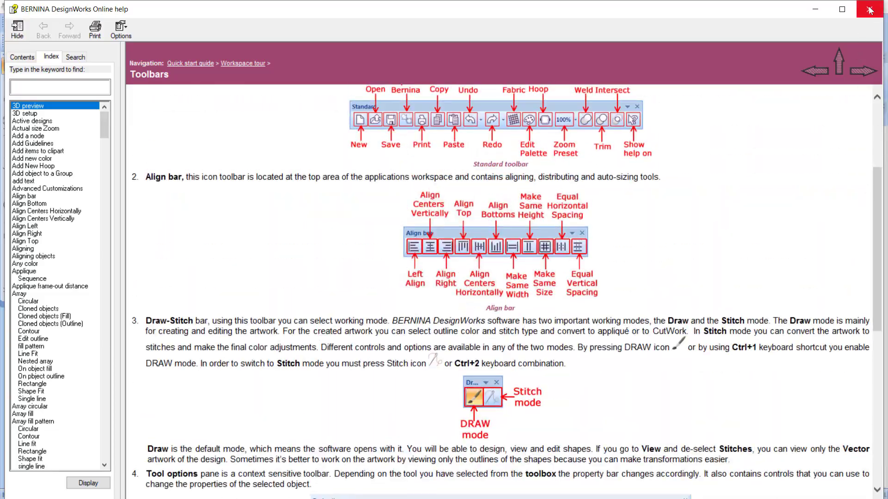
click(869, 8)
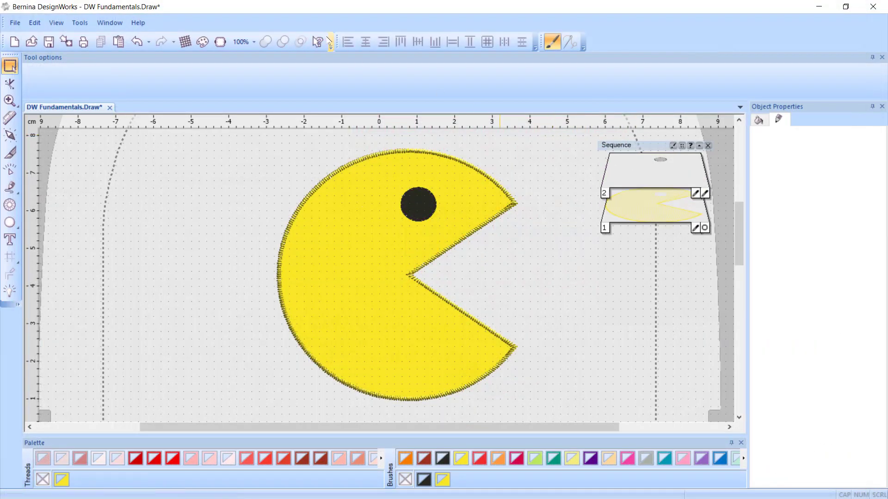
click(669, 167)
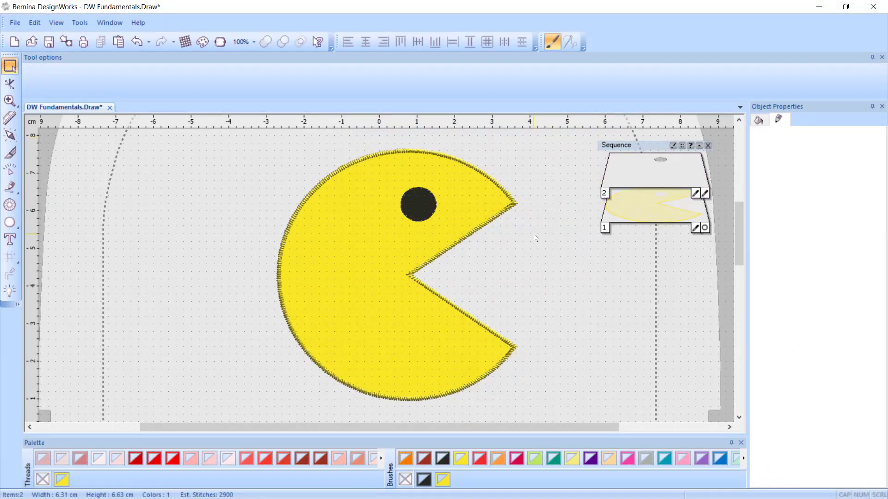
- Close the Sequence manager and show it again on the canvas
click(709, 147)
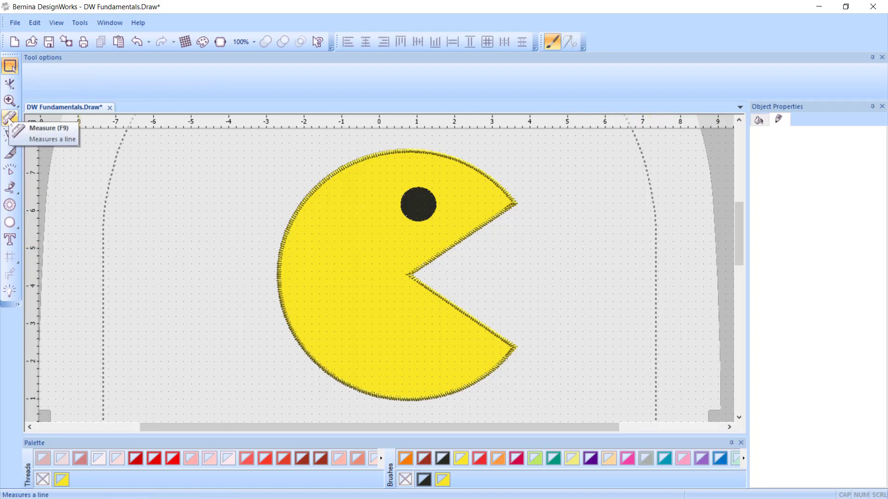
click(10, 205)
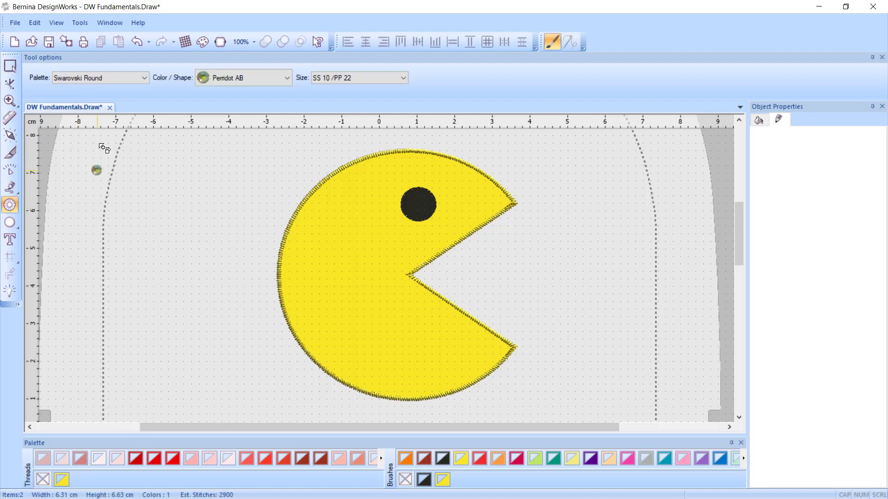
click(9, 65)
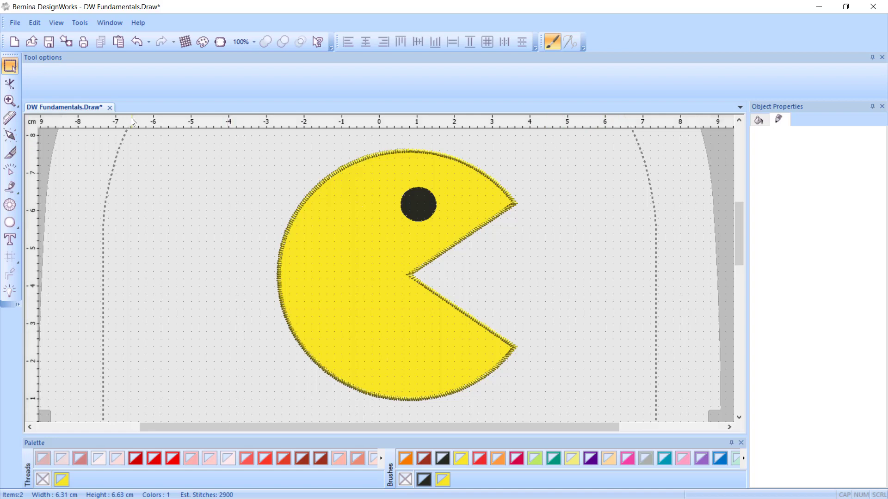
click(57, 24)
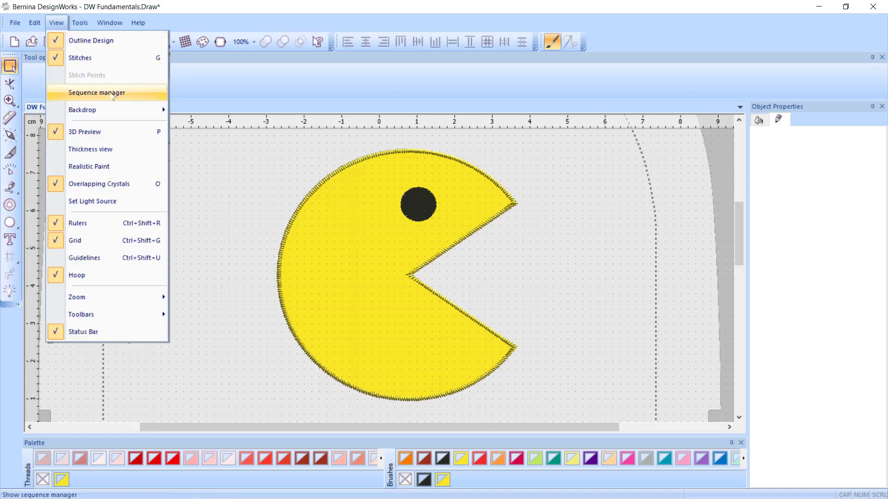
click(72, 94)
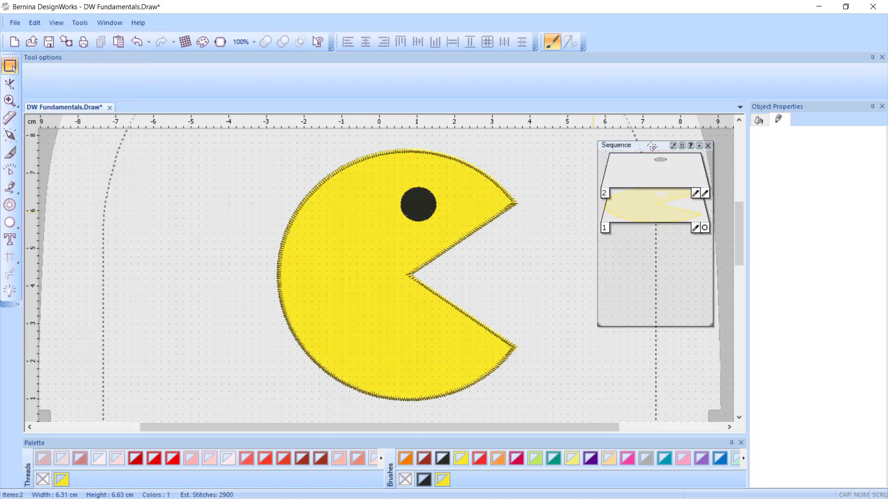
- Move the Sequence manager toward the canvas's outer edge and make it about half as wide
drag(652, 147, 704, 140)
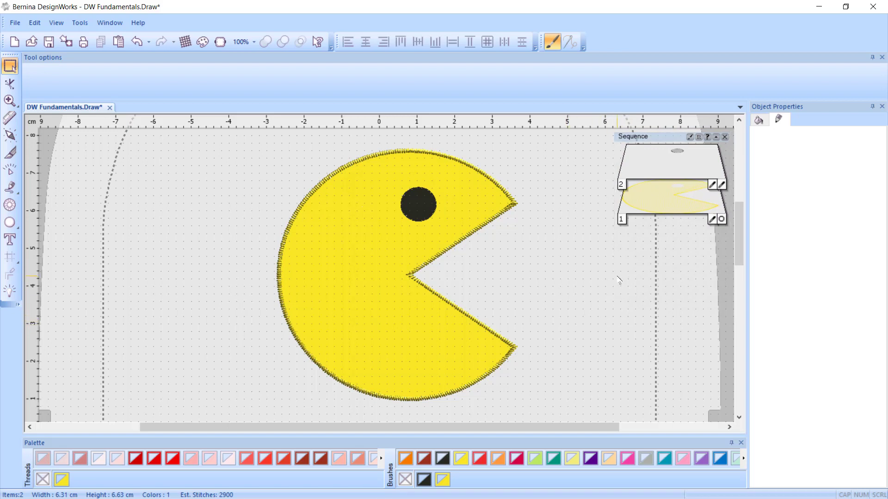
drag(614, 272, 677, 266)
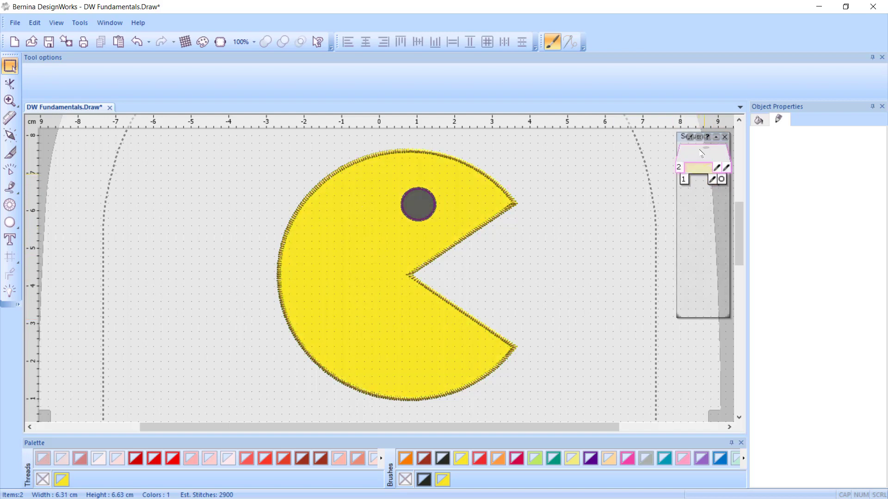
- Select the eye circle in the Sequence manager and enlarge the manager in height and width
click(699, 150)
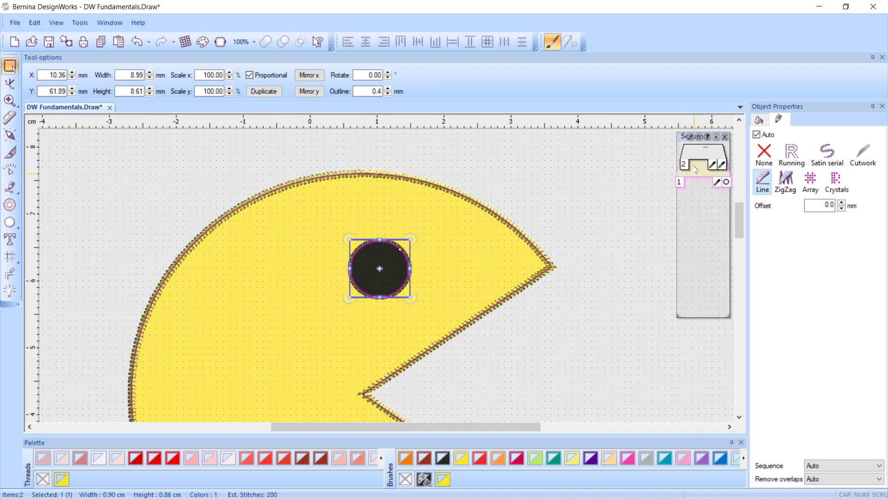
drag(703, 320, 699, 382)
drag(676, 292, 634, 290)
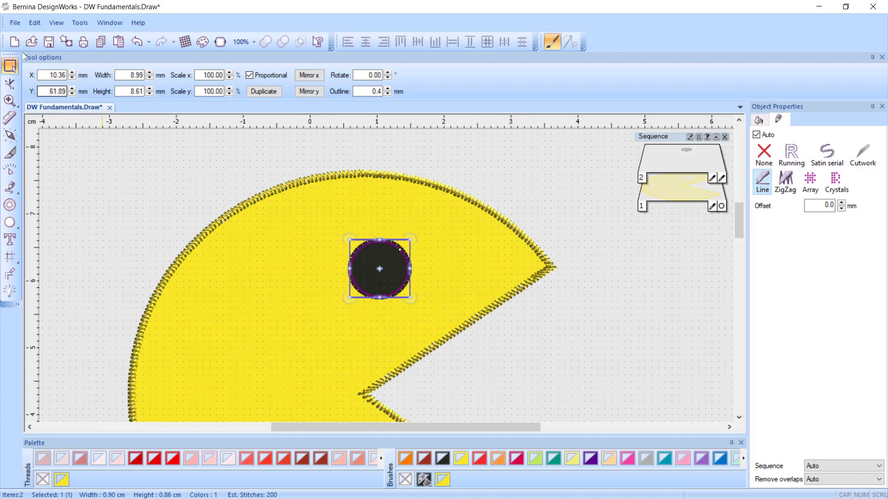
- Set the selected eye circle's X position to 0 mm and open its Y position for editing
scroll(289, 341, down, 3)
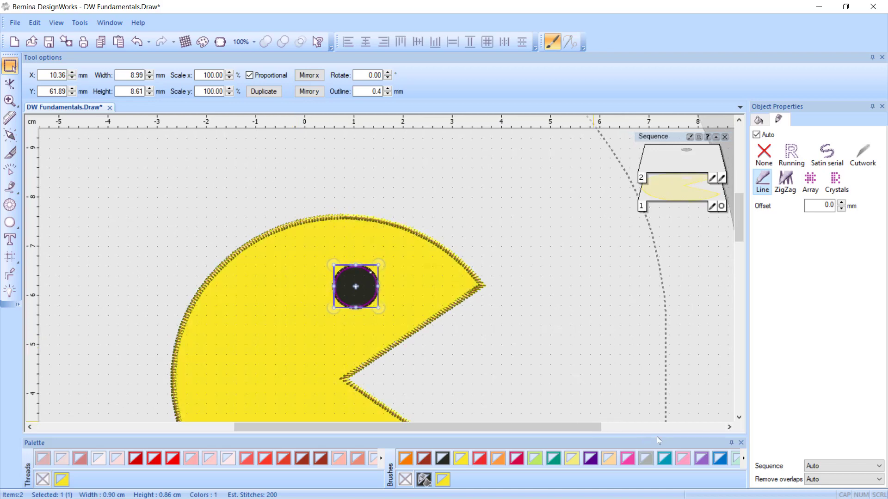
click(739, 417)
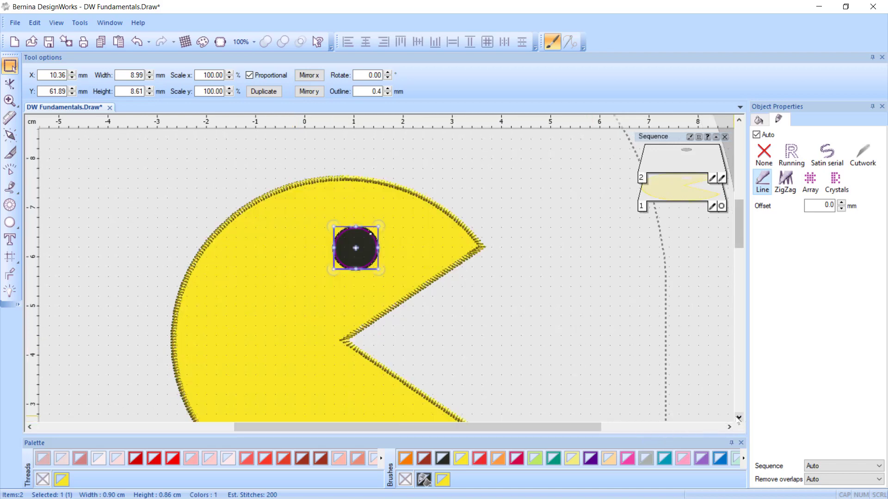
click(738, 418)
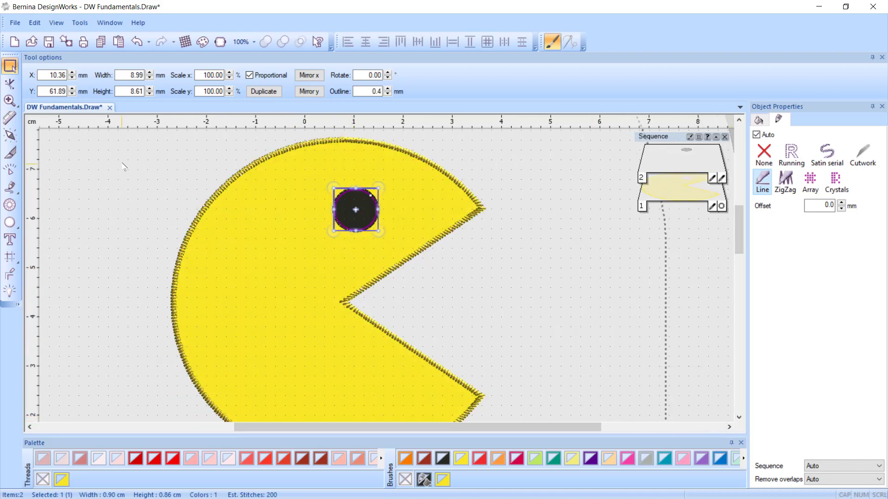
click(242, 42)
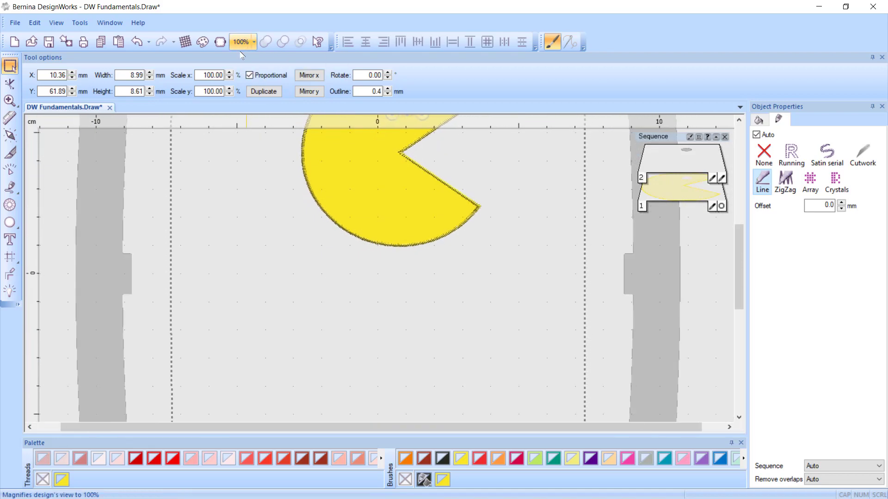
drag(738, 249, 737, 209)
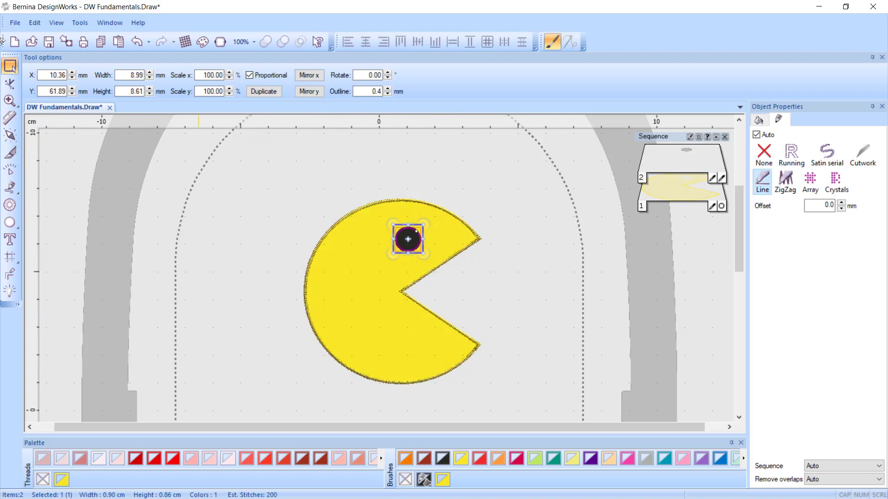
double_click(47, 77)
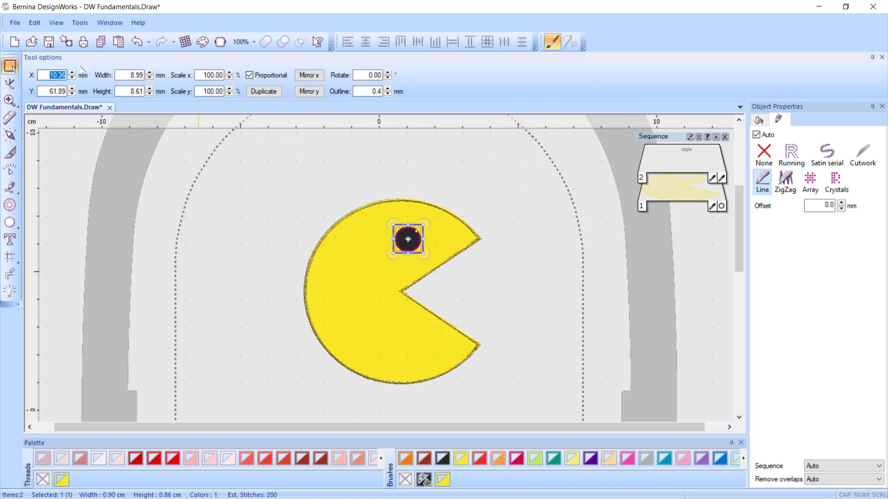
text(0)
double_click(40, 92)
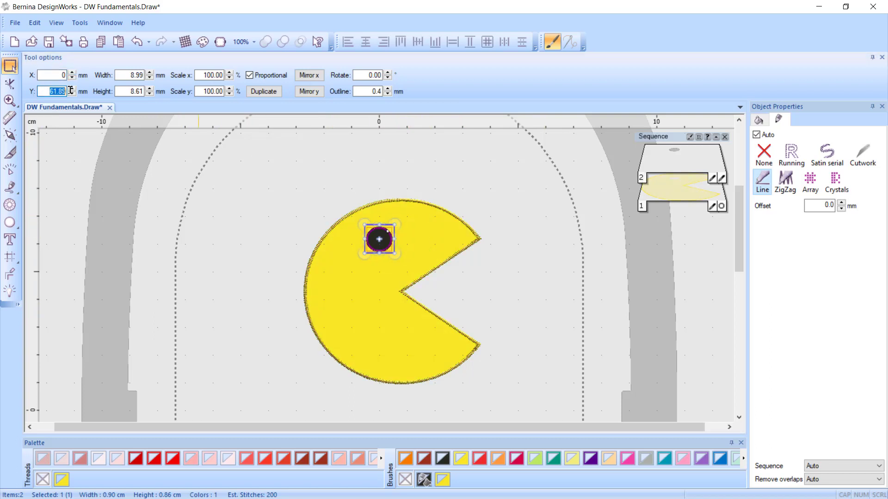
- Set the black eye circle's Y position to 0 mm
text(0)
key(Return)
scroll(338, 359, down, 1)
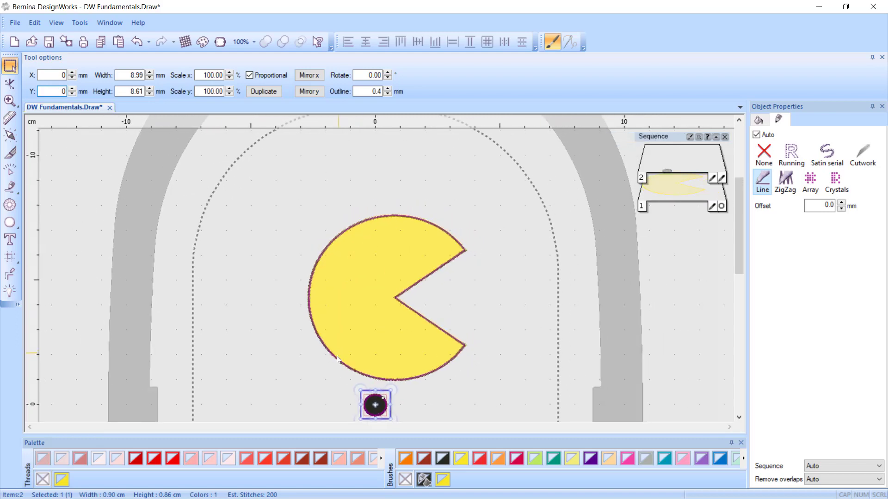
scroll(338, 359, down, 2)
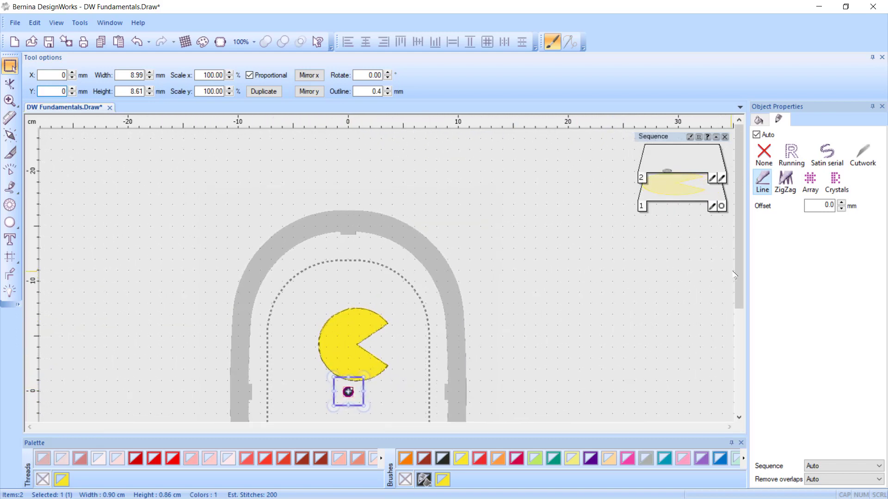
drag(736, 274, 738, 326)
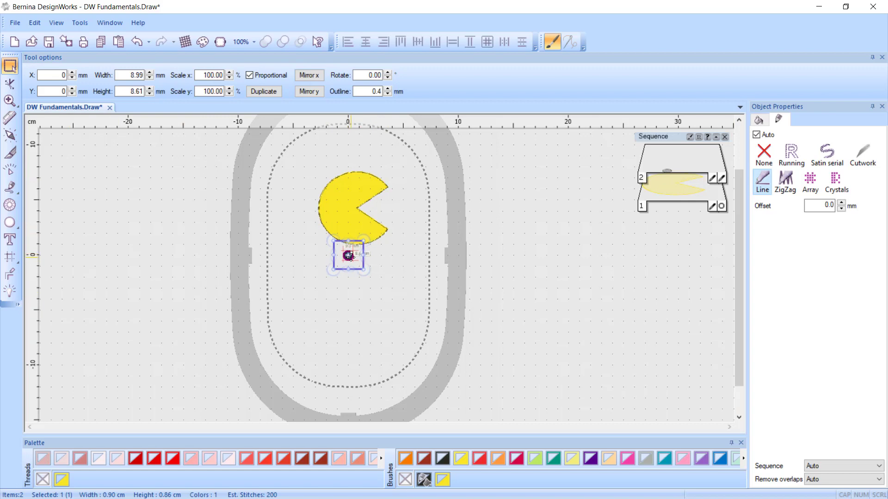
- Move the black eye circle back onto the upper part of the yellow shape, at about X 12 mm and Y 63 mm
drag(350, 256, 362, 187)
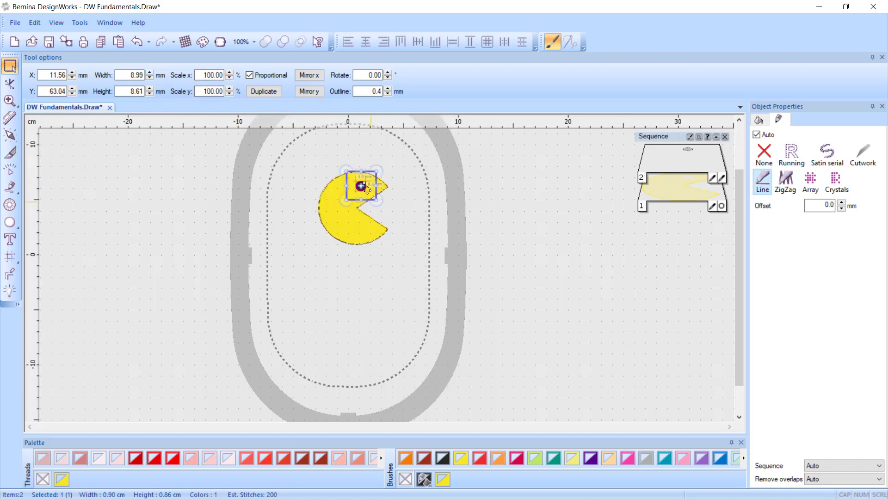
scroll(365, 185, up, 2)
scroll(365, 184, up, 3)
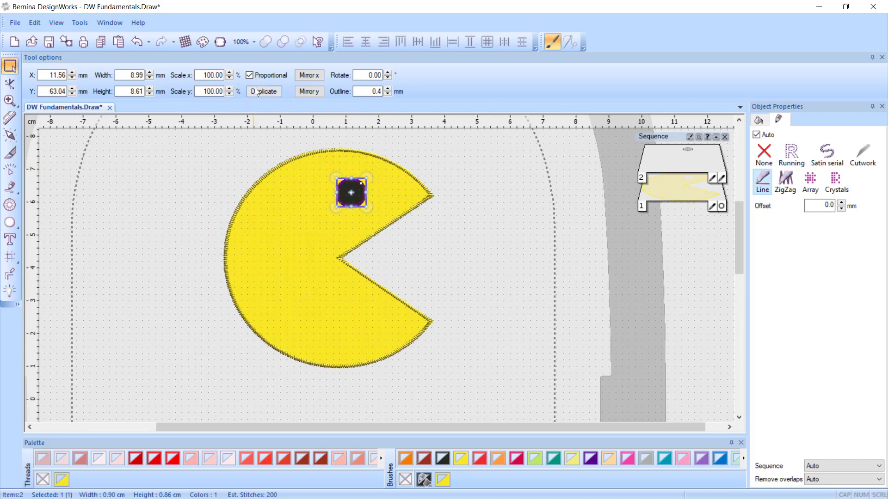
click(250, 76)
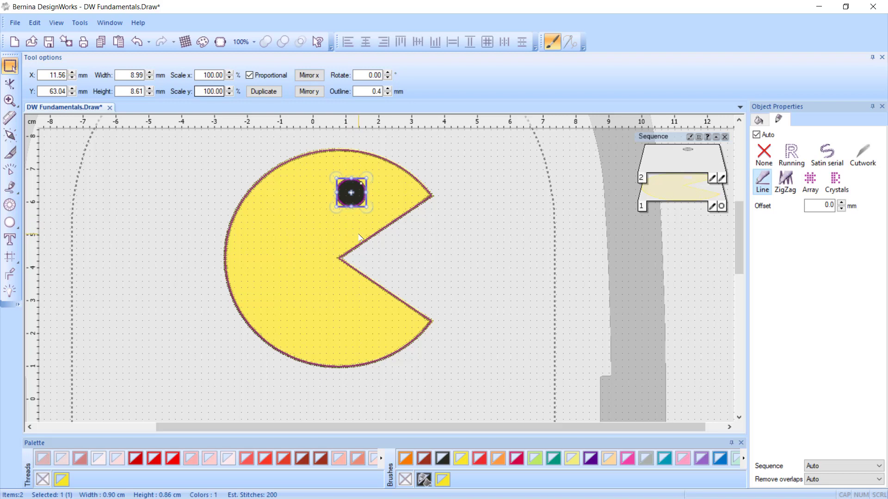
- Resize the yellow Pac-Man shape proportionally to about 63.3 mm wide and 66.5 mm high
click(317, 277)
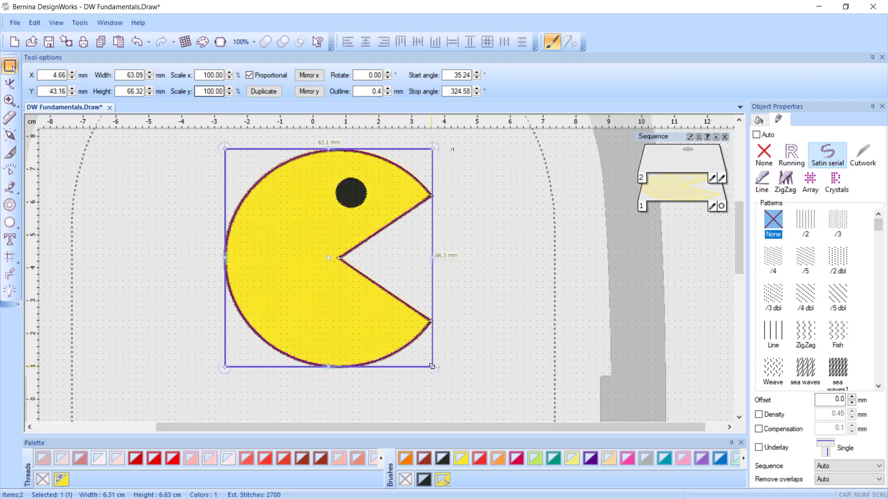
drag(431, 366, 469, 396)
drag(464, 393, 439, 360)
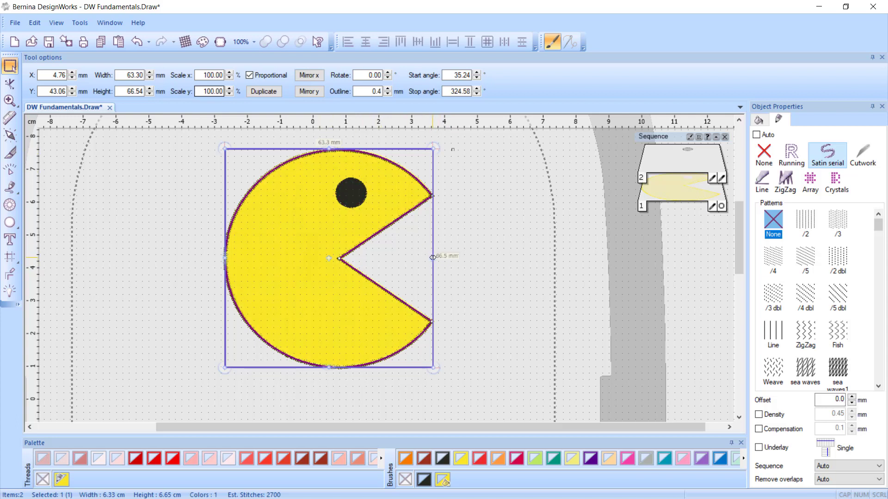
- Try stretching the Pac-Man shape to about 93 mm wide and skewing it vertically, undoing each change
drag(432, 258, 532, 256)
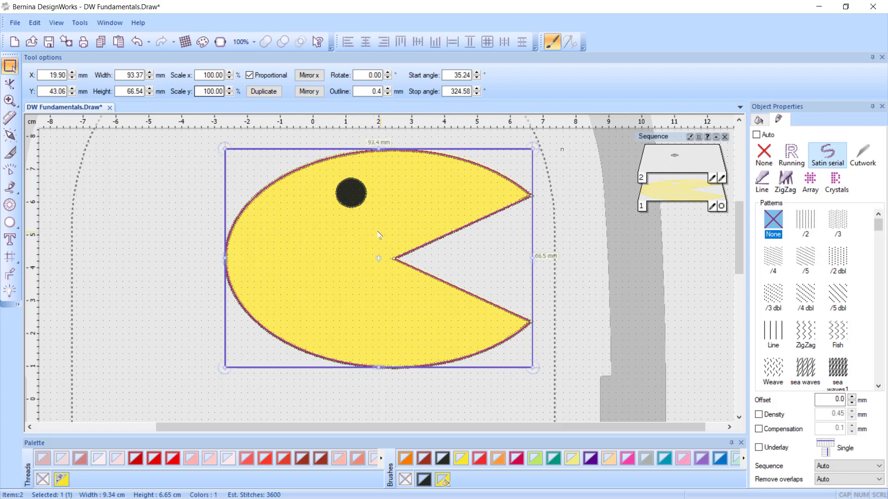
click(138, 42)
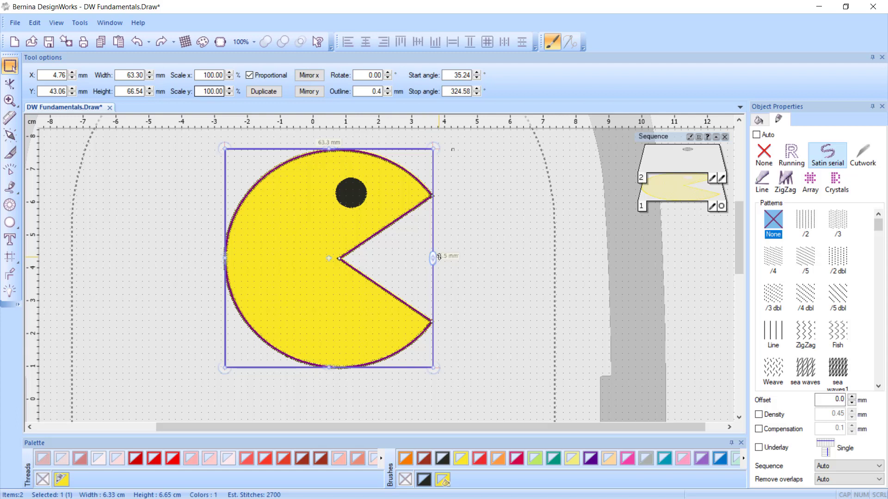
drag(439, 258, 430, 314)
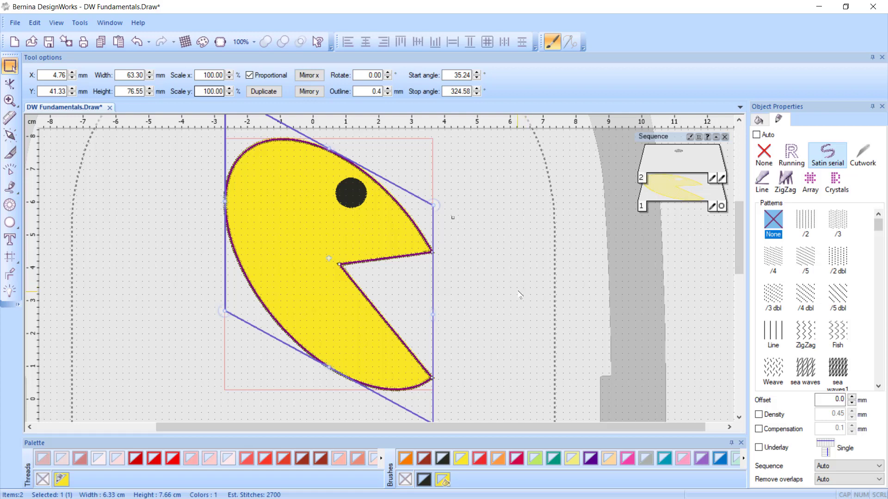
key(ctrl+z)
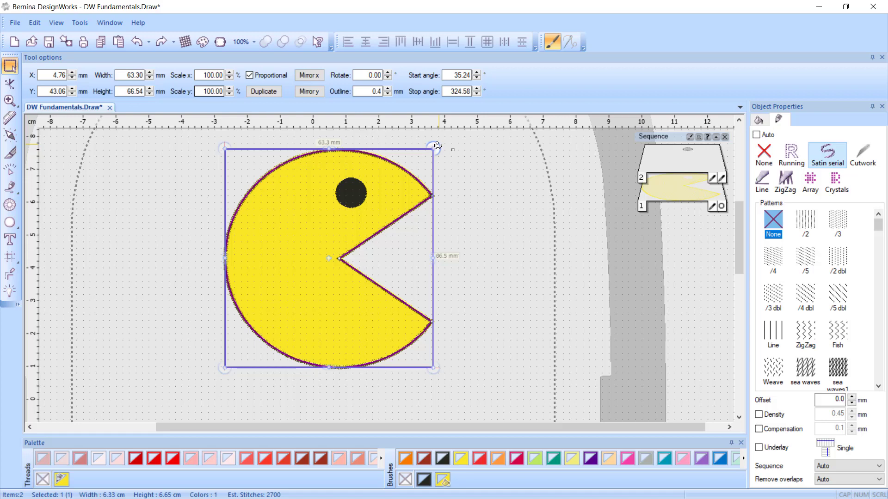
- Try rotating the Pac-Man shape clockwise about different rotation centres, including one outside the shape, and undo each rotation
drag(437, 145, 455, 274)
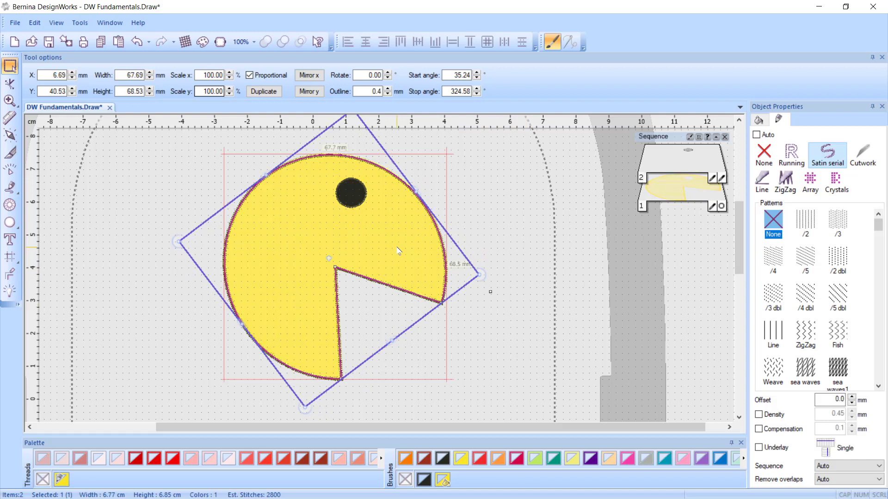
key(ctrl+z)
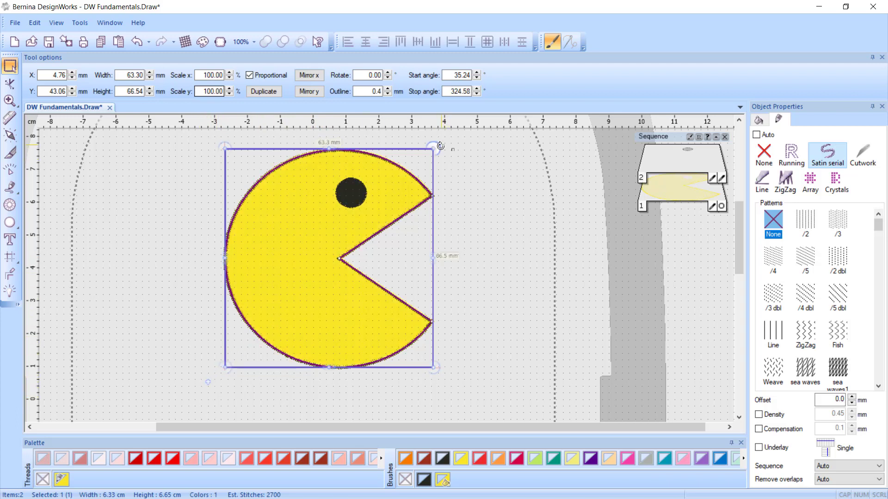
drag(441, 146, 493, 245)
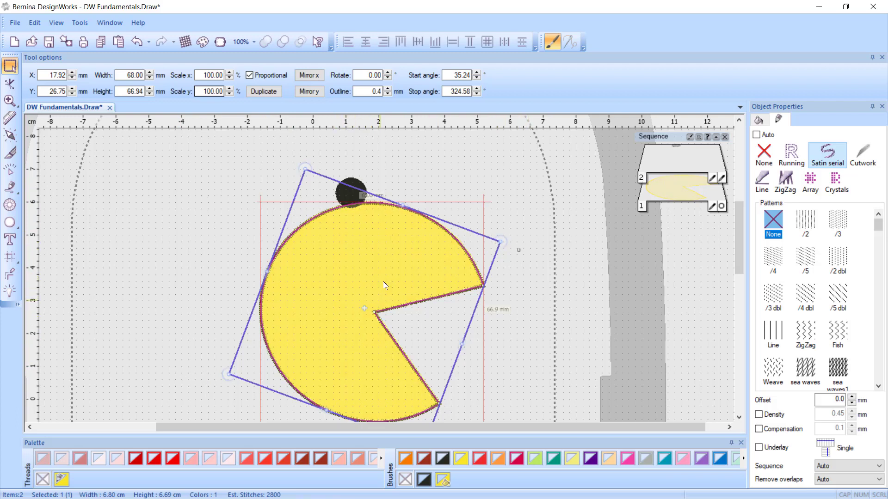
click(137, 41)
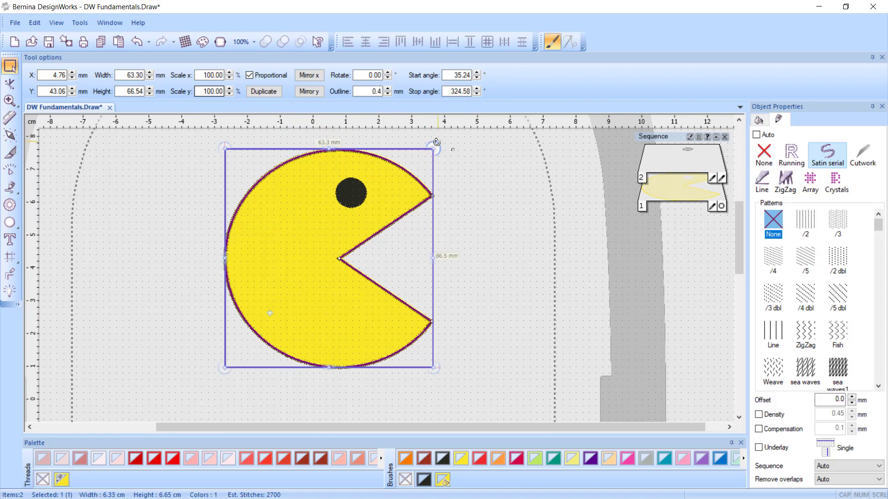
drag(436, 142, 471, 198)
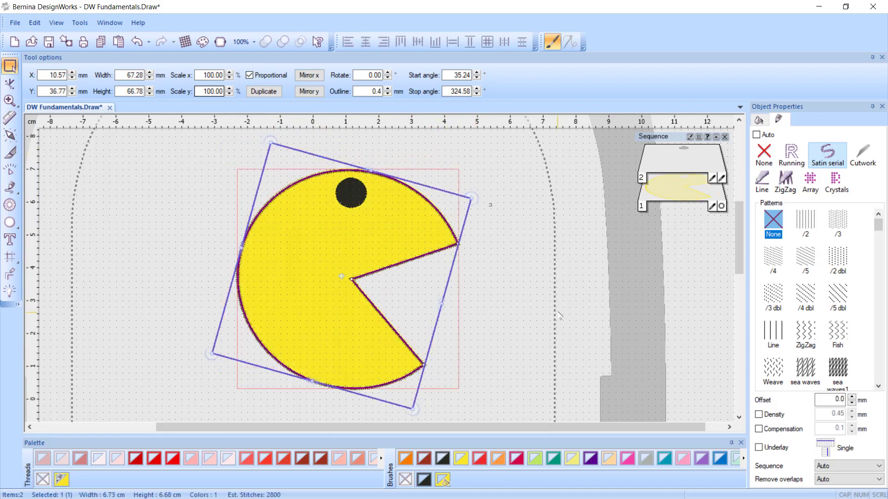
click(137, 42)
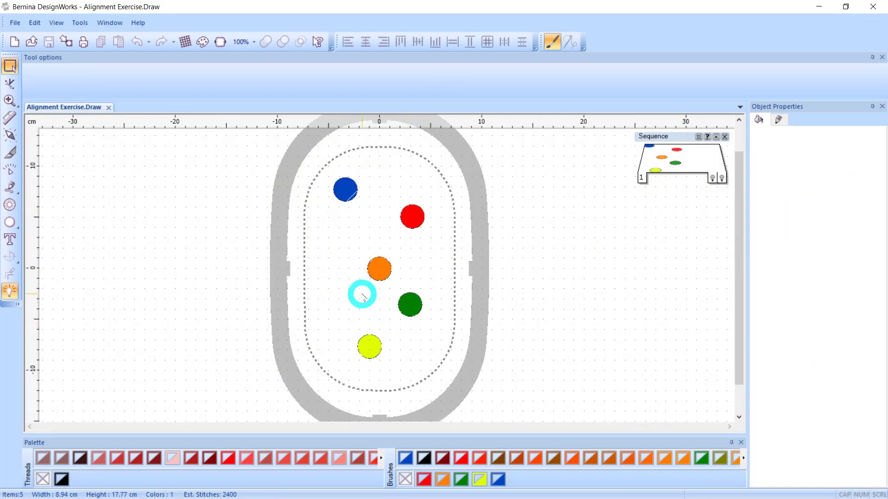
- Select the green circle in the Alignment Exercise design and turn off the optimizer with the Nothing (Leave design as is) technique
click(410, 303)
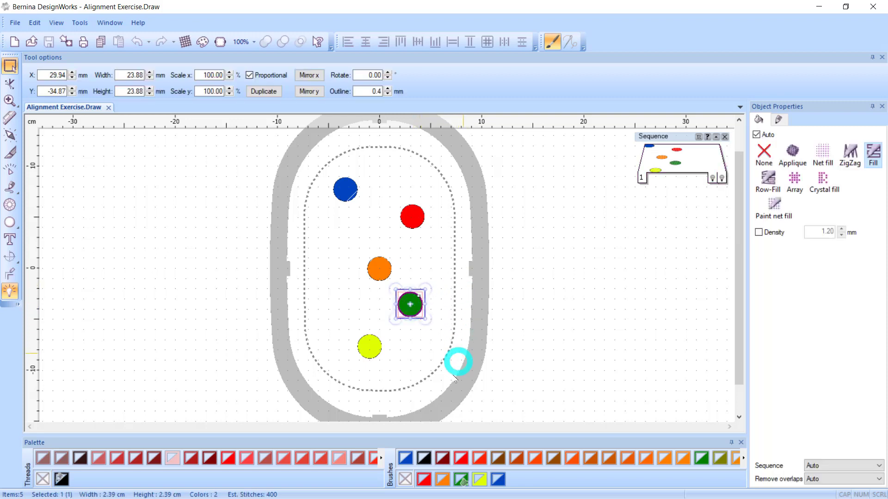
mouse_move(505, 469)
mouse_down()
mouse_move(511, 361)
mouse_move(409, 301)
mouse_move(403, 319)
mouse_move(431, 323)
mouse_up()
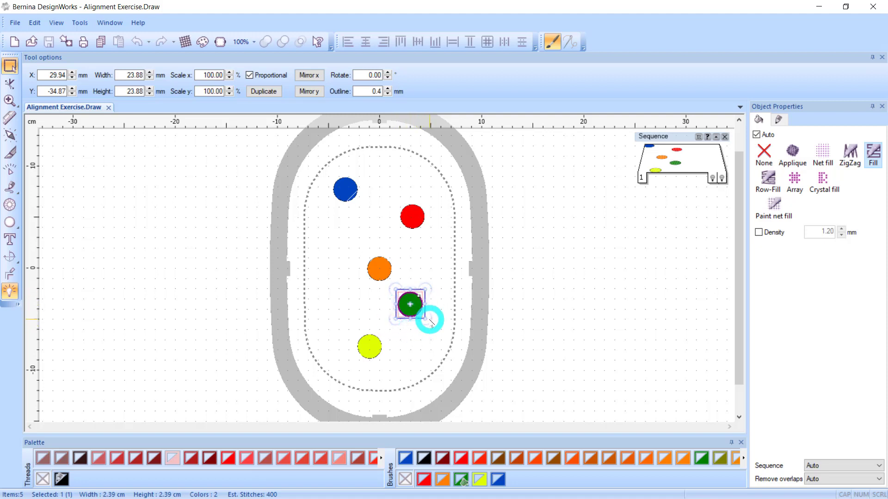
drag(430, 323, 720, 182)
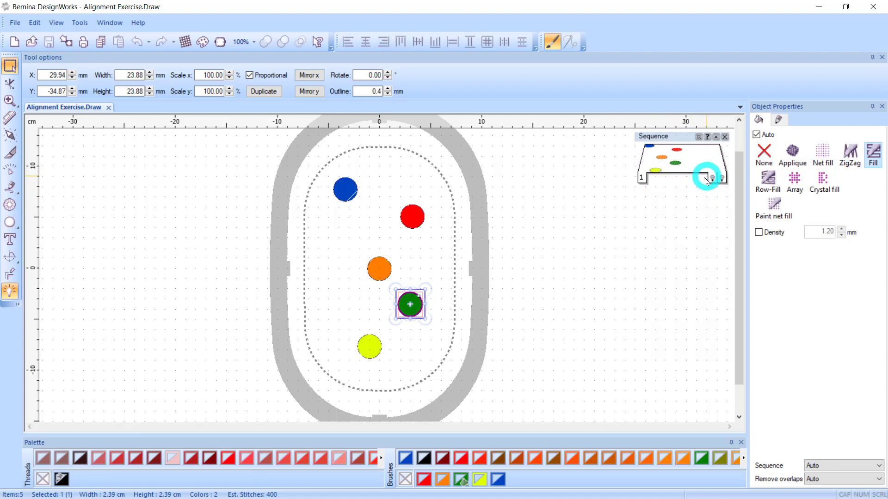
click(10, 290)
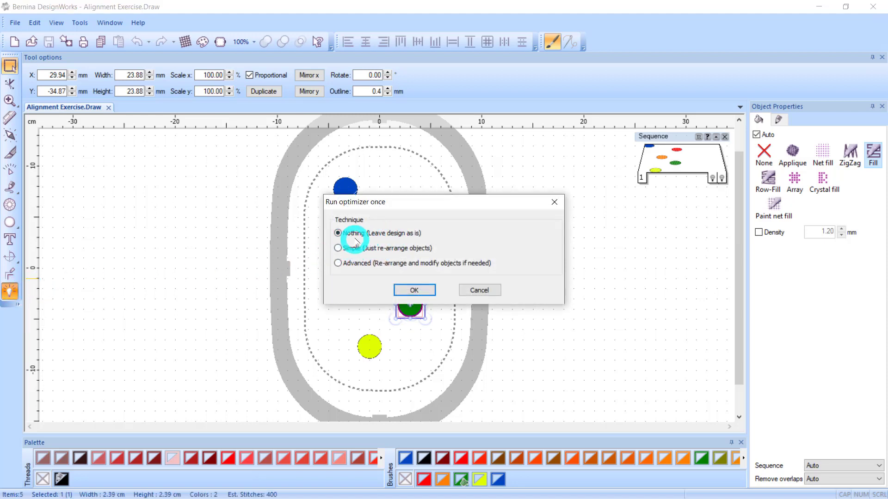
click(416, 291)
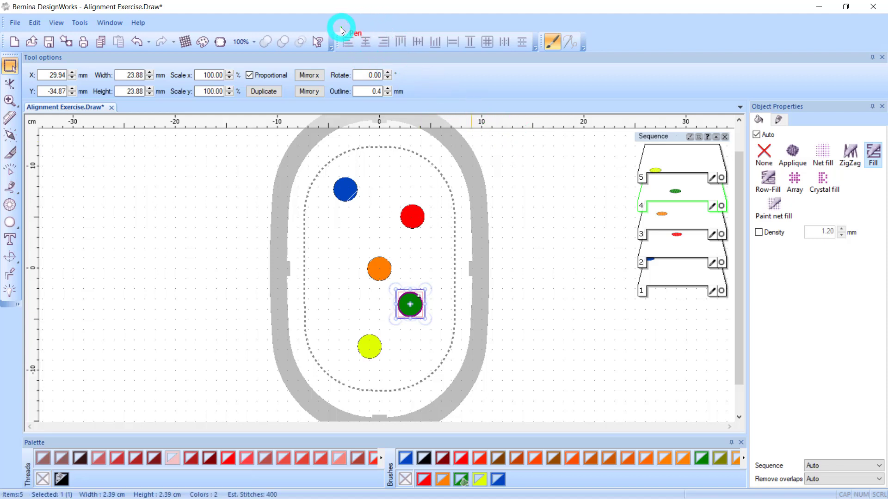
drag(339, 23, 511, 24)
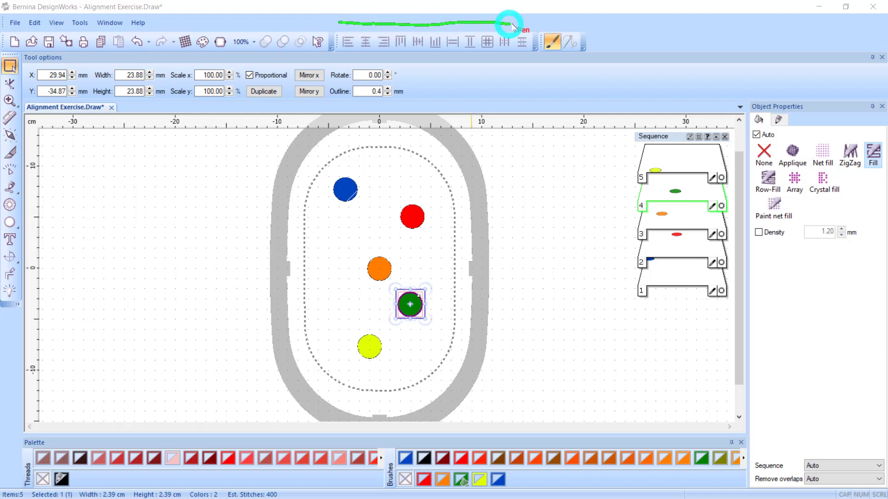
mouse_move(534, 61)
mouse_down()
mouse_move(331, 52)
mouse_move(331, 27)
mouse_move(352, 30)
mouse_up()
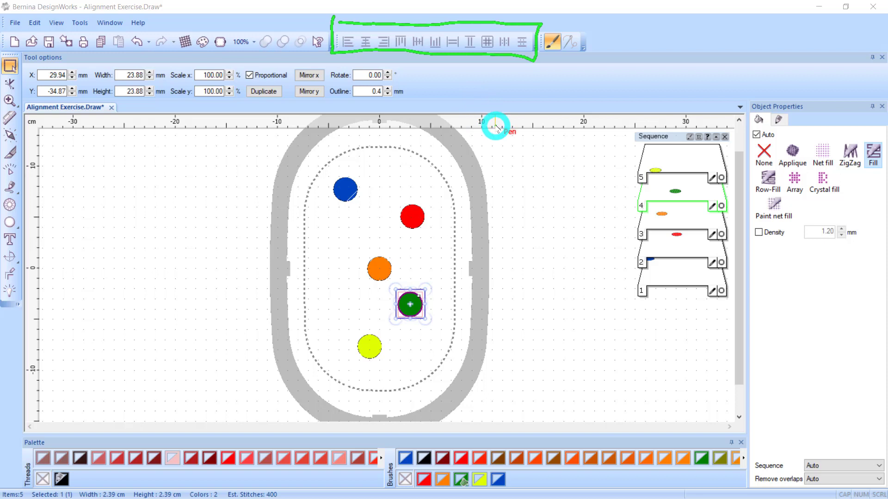
key(Escape)
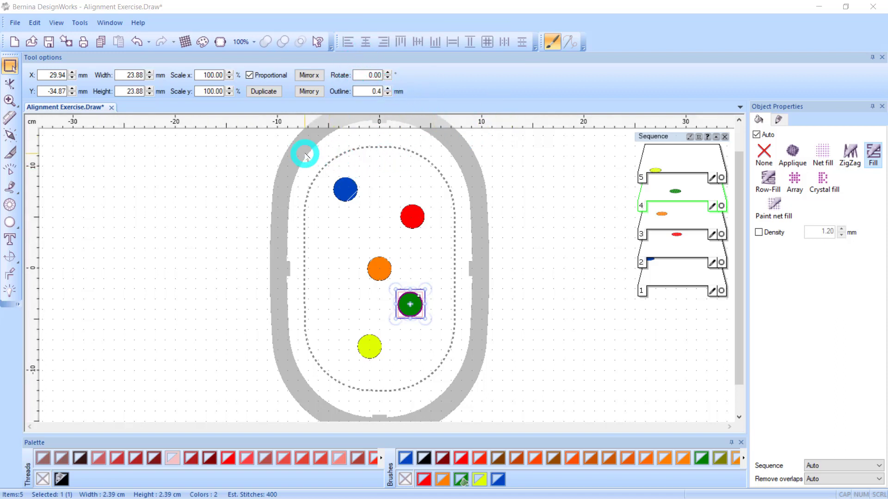
- Try aligning all five circles to the left edge of the yellow circle and undo the alignment
drag(304, 155, 476, 394)
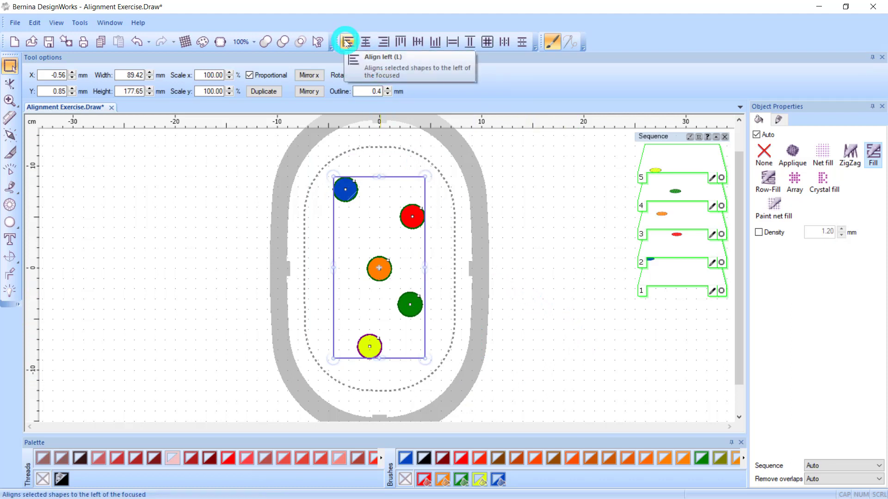
click(346, 43)
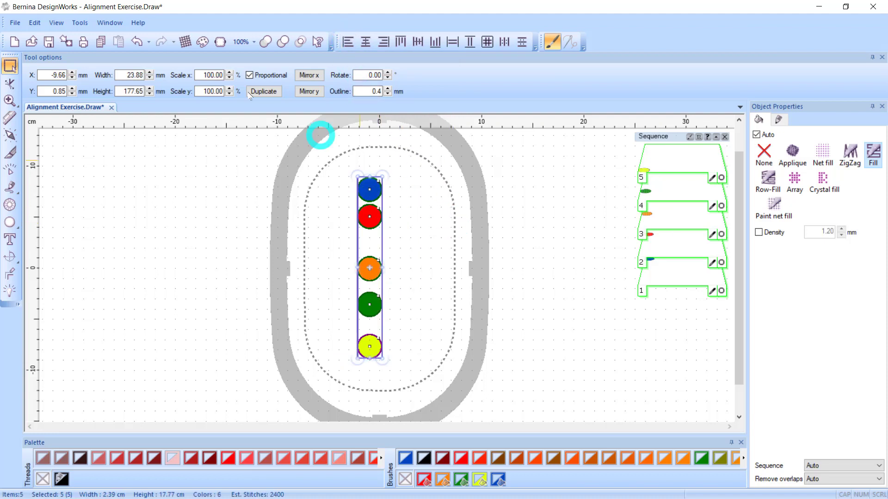
click(137, 41)
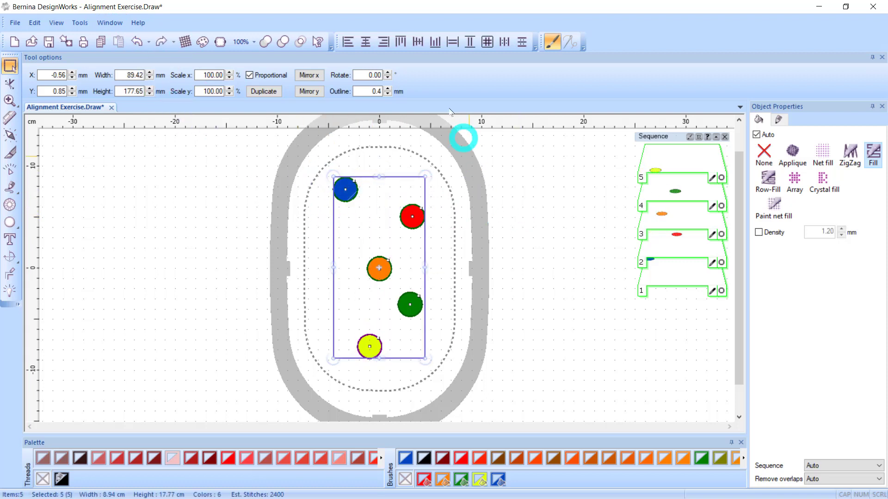
- Try aligning all five circles to the right edge of the yellow circle, undo it and clear the selection
click(383, 43)
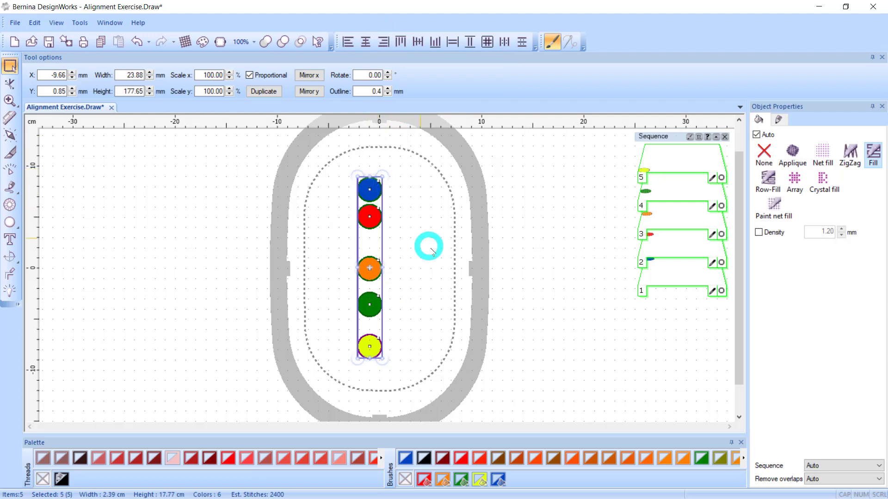
click(137, 42)
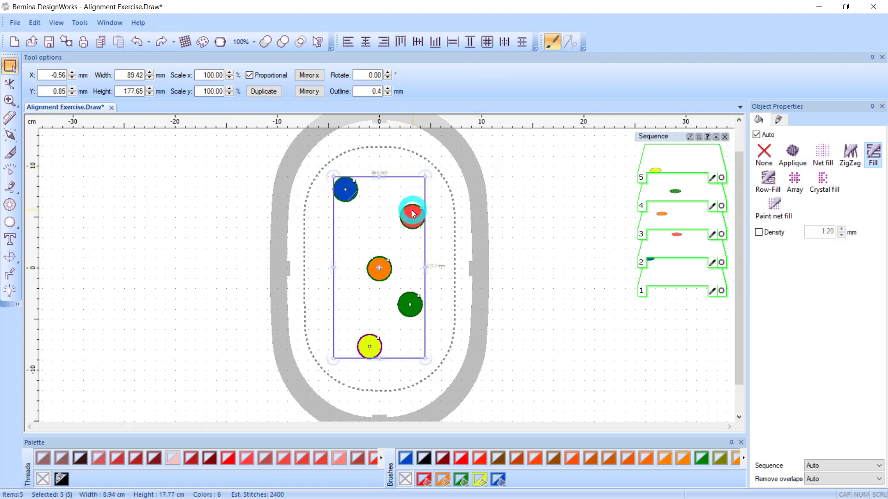
drag(411, 214, 415, 219)
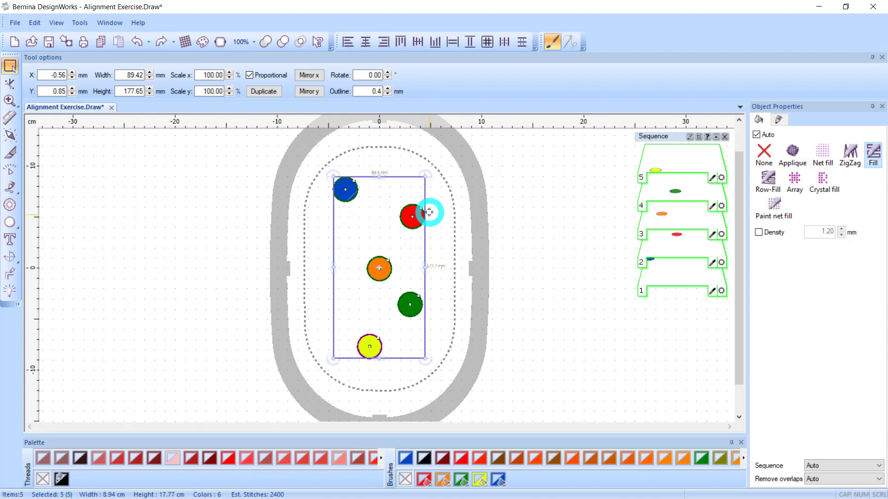
click(539, 178)
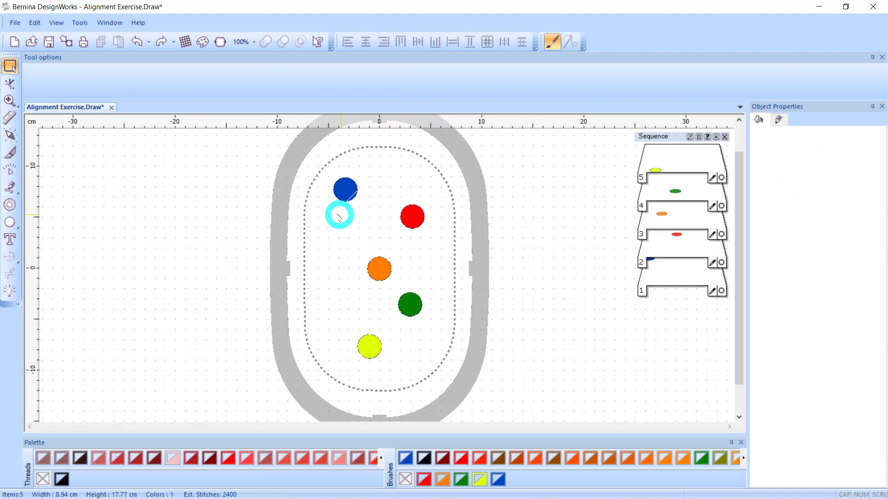
- Align the red and orange circles to the right edge of the green circle
drag(331, 210, 331, 324)
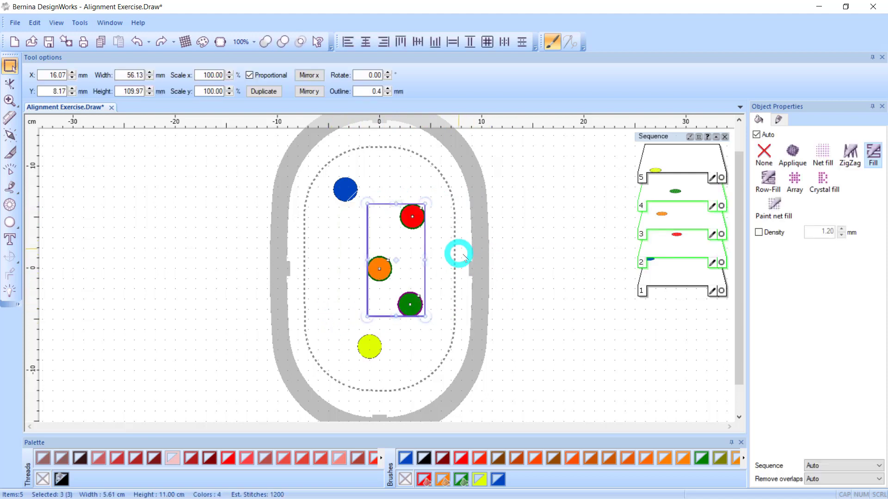
click(383, 42)
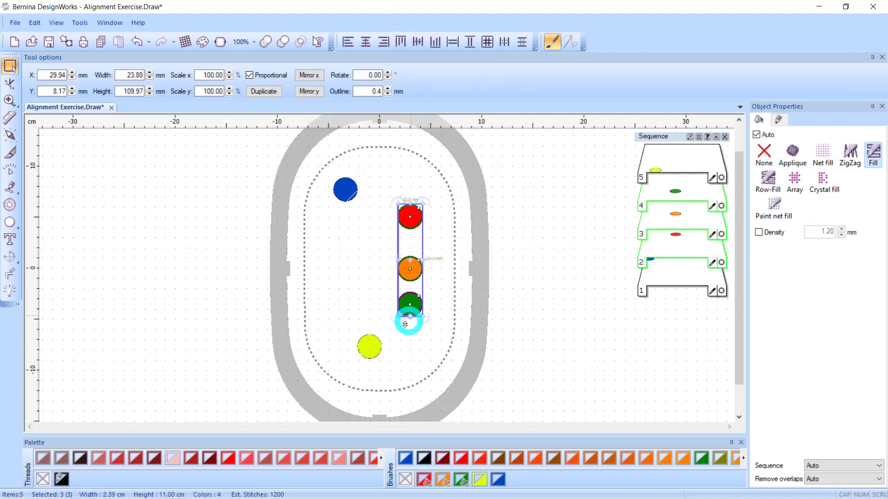
- Undo the right-edge alignment and try lining up the blue and red circles with the orange circle's vertical centre, undoing that too
drag(410, 216, 413, 210)
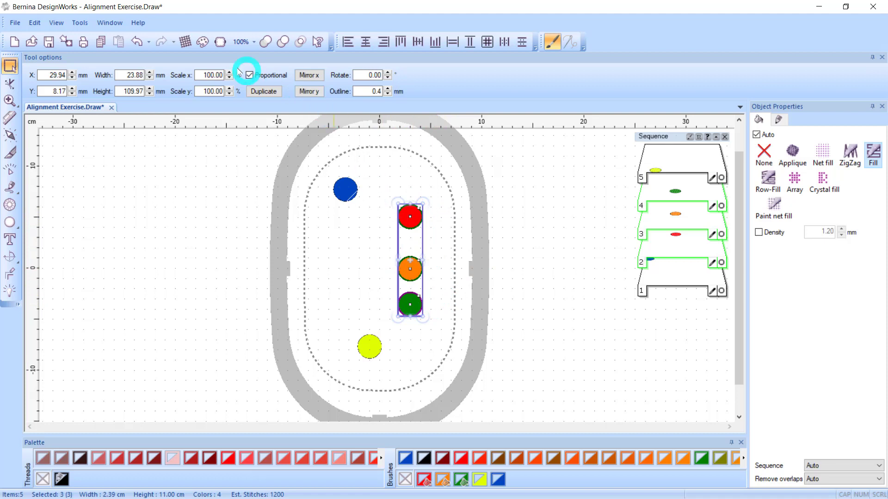
click(137, 41)
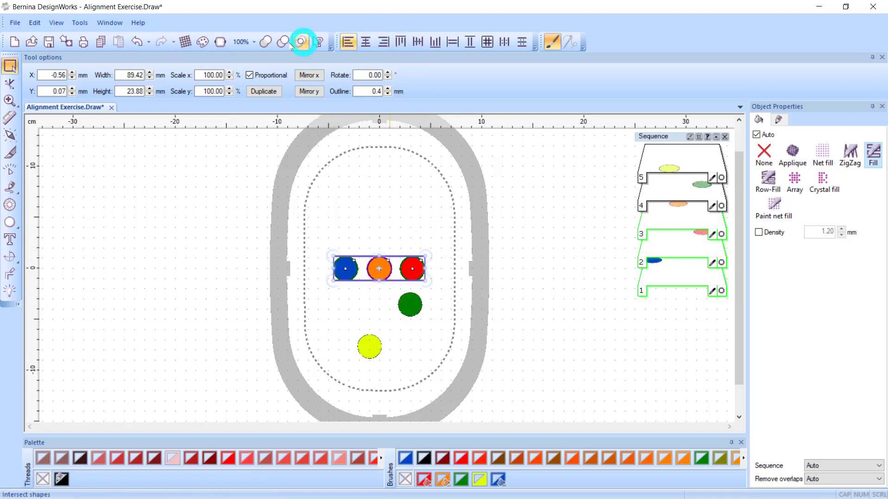
click(137, 42)
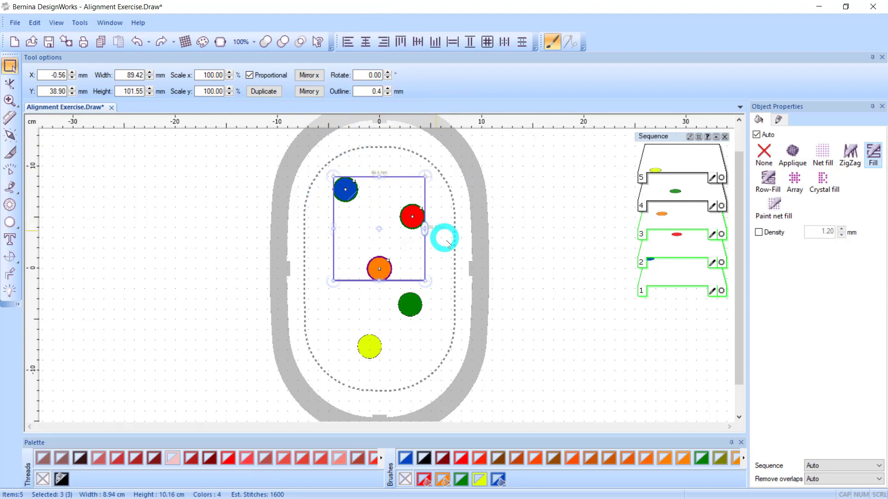
click(419, 43)
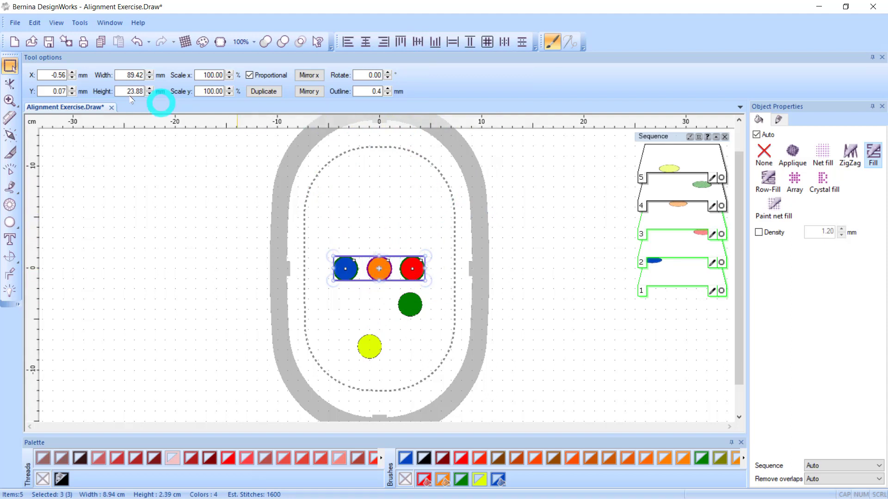
click(137, 41)
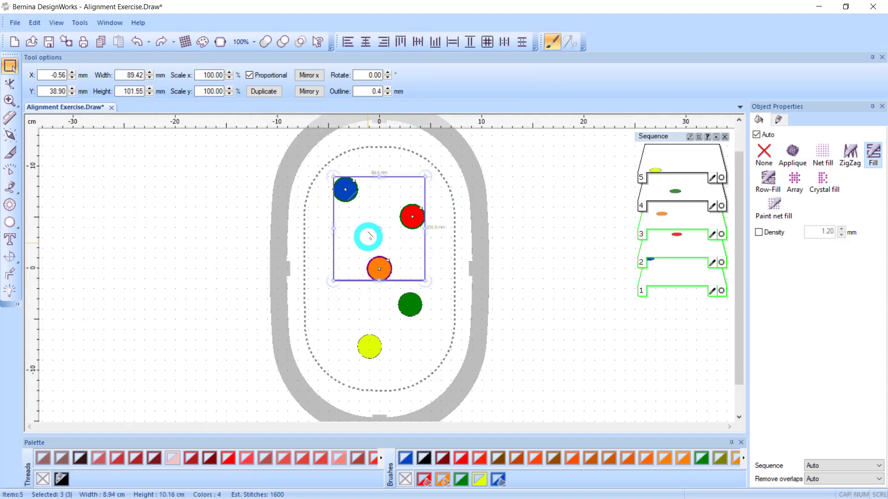
- Move only the blue circle outside the left side of the hoop, to about X -141, Y 73 mm
click(396, 149)
click(346, 189)
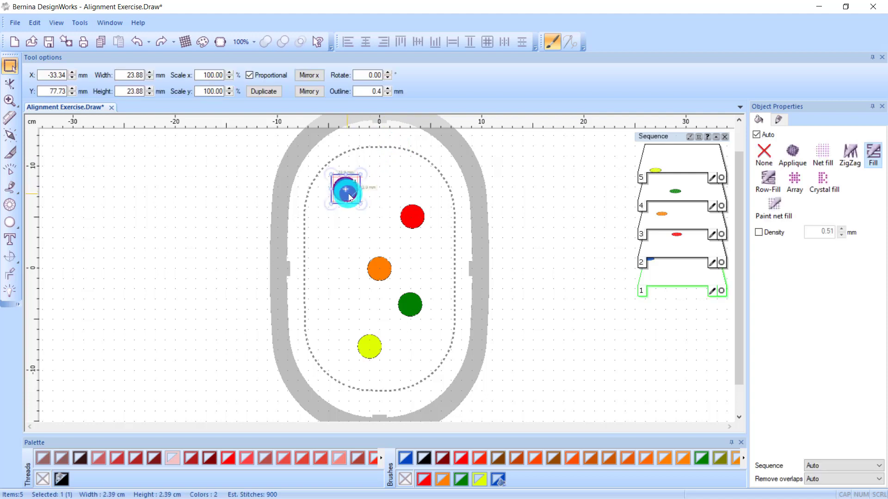
drag(358, 199, 248, 204)
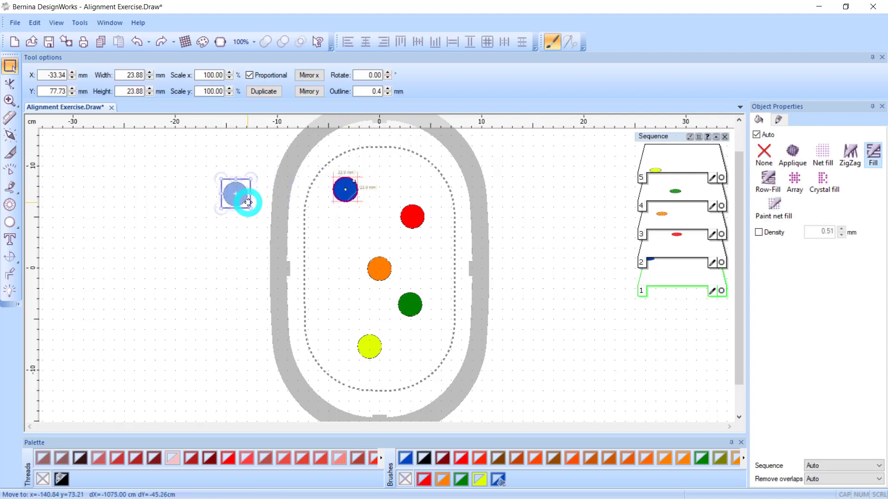
- Try aligning the blue and red circles to the orange circle's vertical centre with equal horizontal spacing, undo both and clear the selection
drag(189, 146, 524, 285)
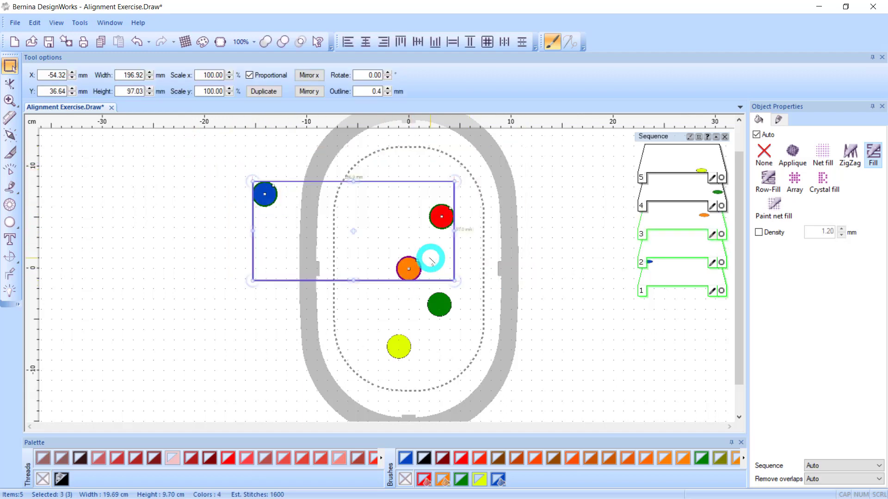
click(418, 42)
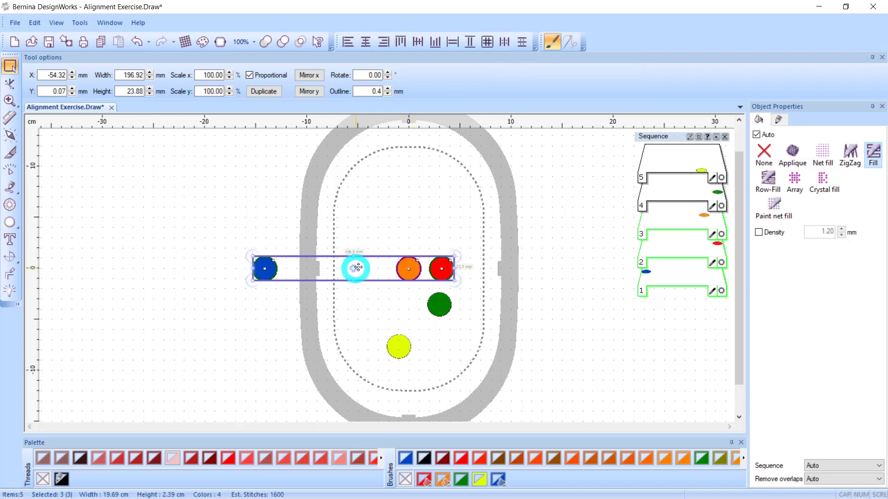
click(504, 42)
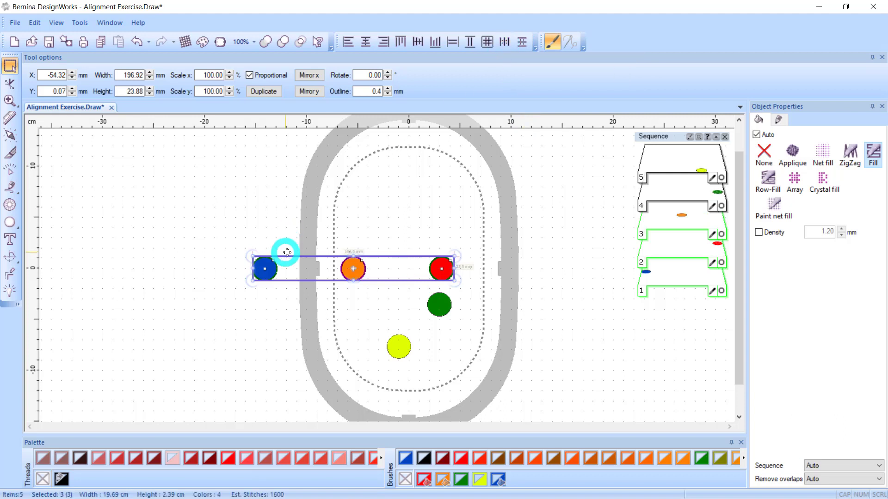
click(137, 43)
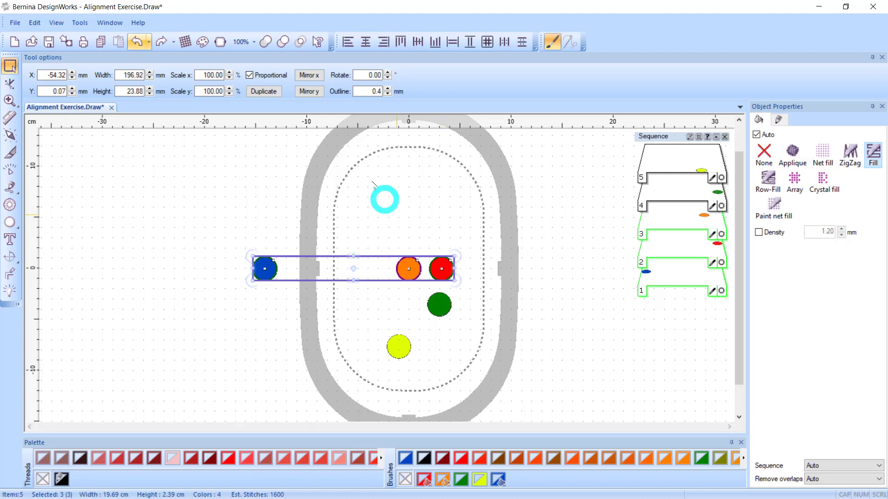
click(137, 43)
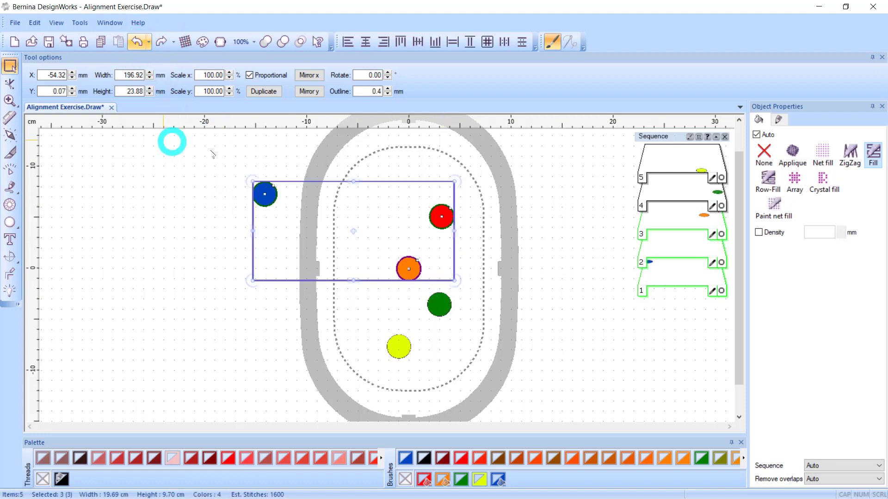
click(515, 171)
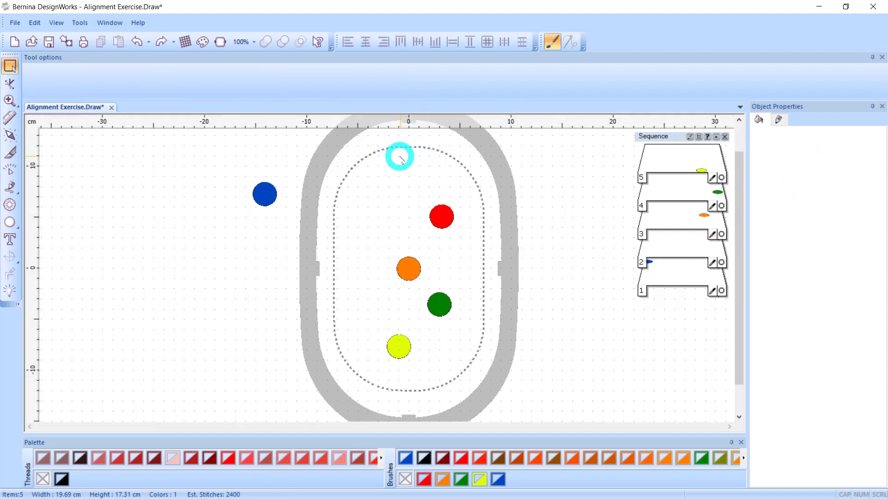
- Move the red circle near the hoop's upper edge, about X -5, Y 104 mm, and the yellow circle near its lower edge, about X -1, Y -106 mm
click(442, 222)
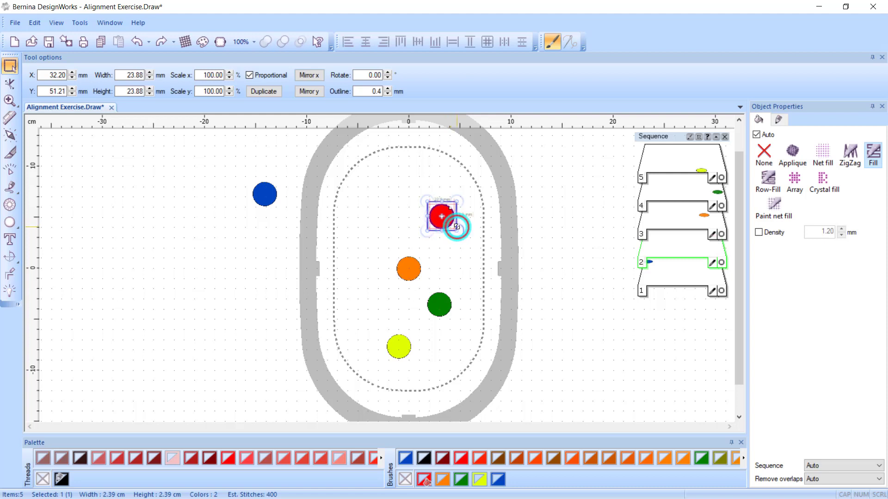
drag(449, 227, 411, 174)
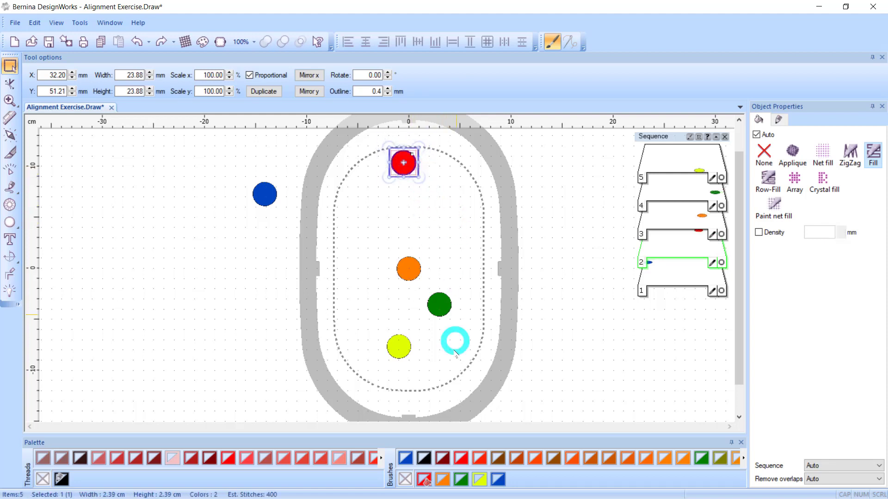
click(400, 354)
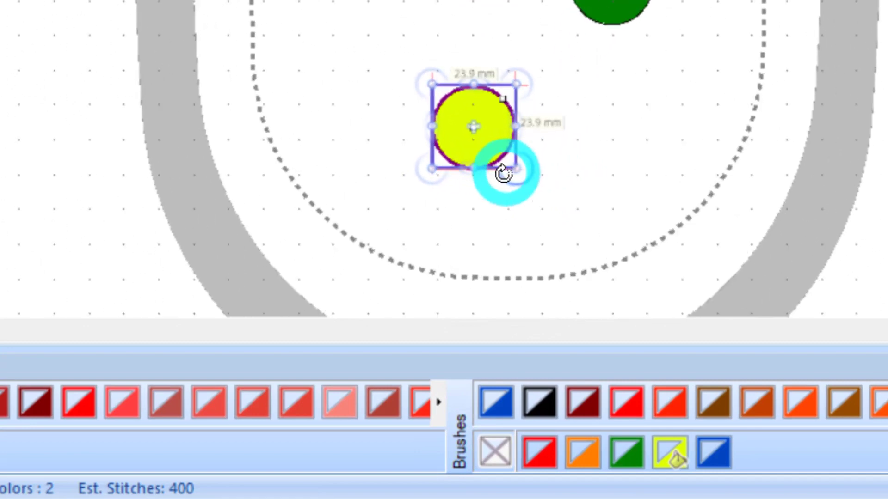
scroll(503, 173, up, 4)
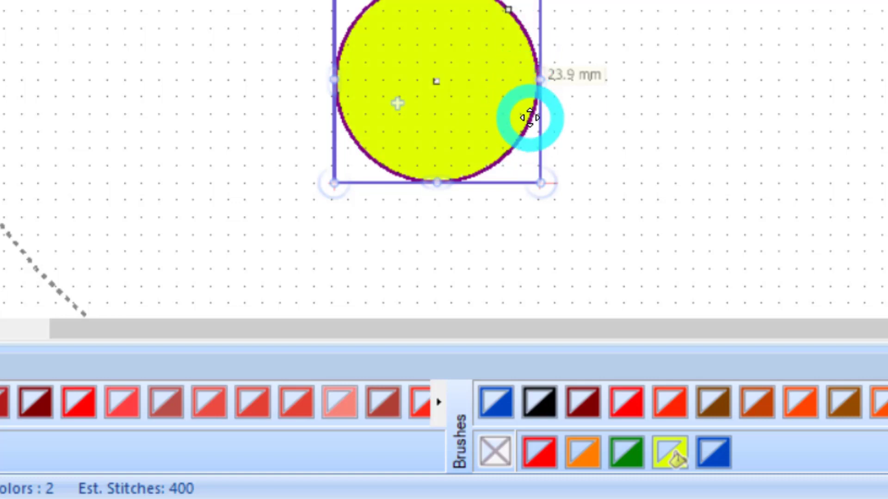
drag(529, 118, 606, 241)
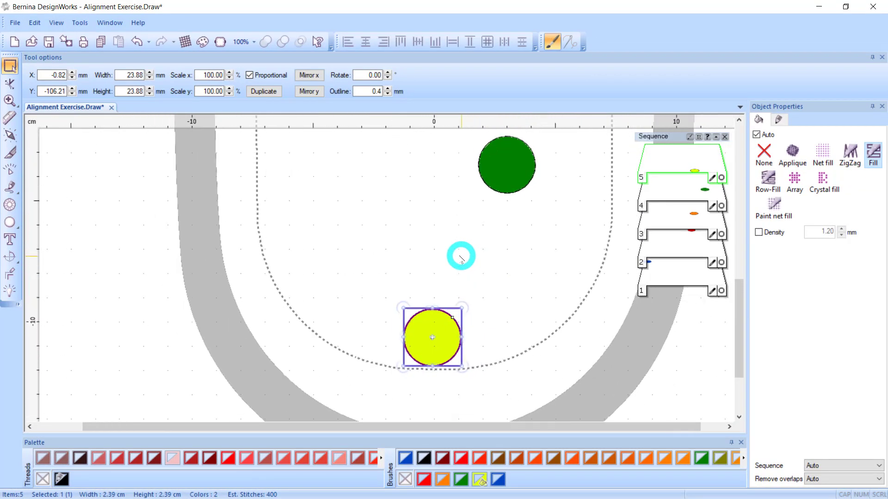
scroll(461, 259, down, 5)
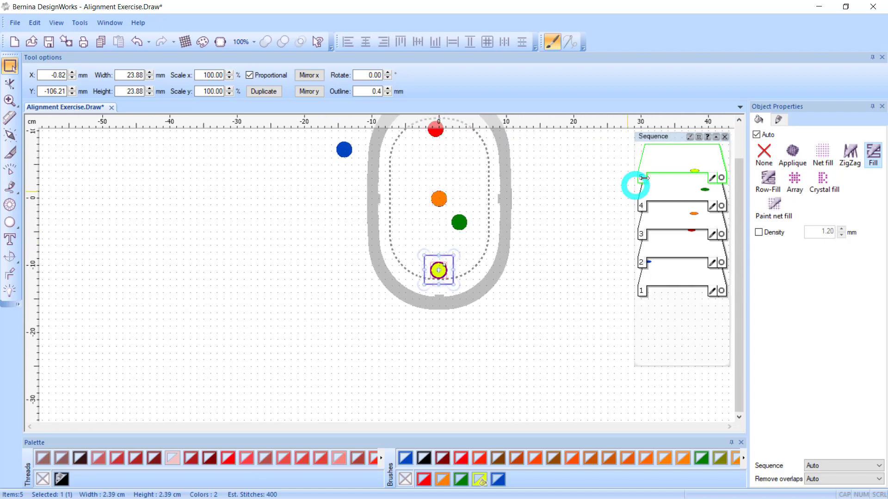
click(738, 119)
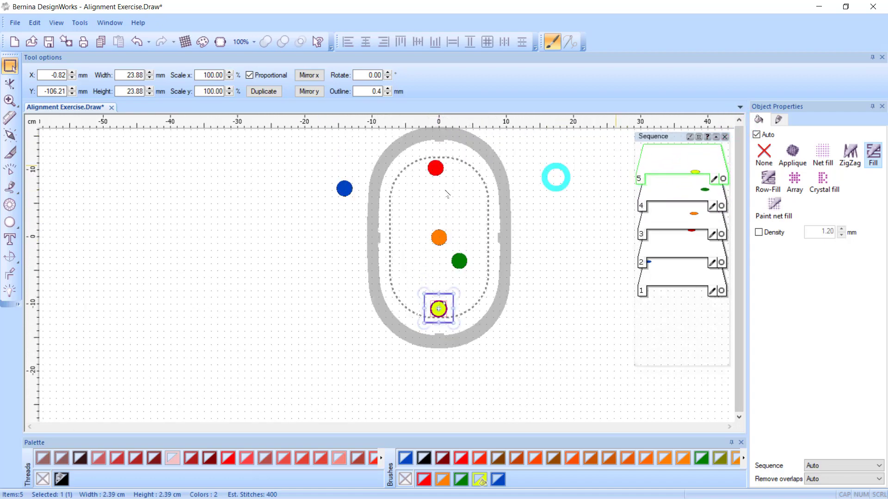
- Try centring the red, orange and yellow circles on the green circle's vertical axis with equal vertical spacing, and undo it
drag(405, 143, 473, 341)
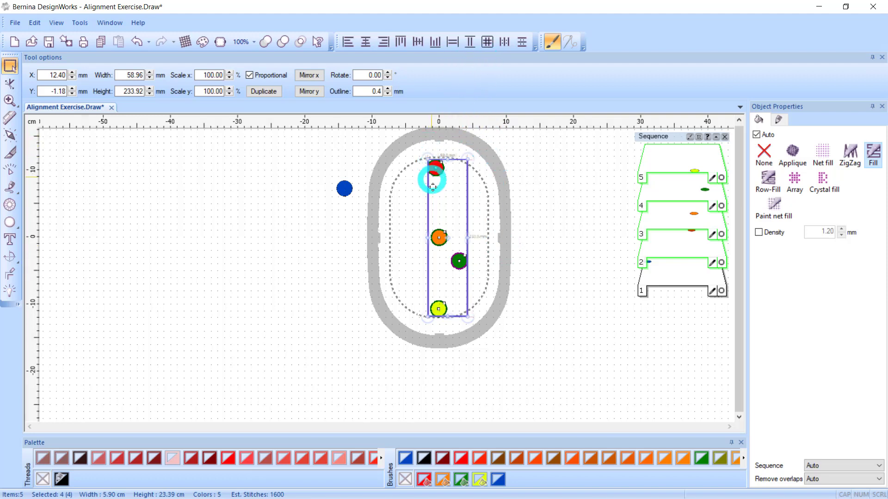
click(365, 42)
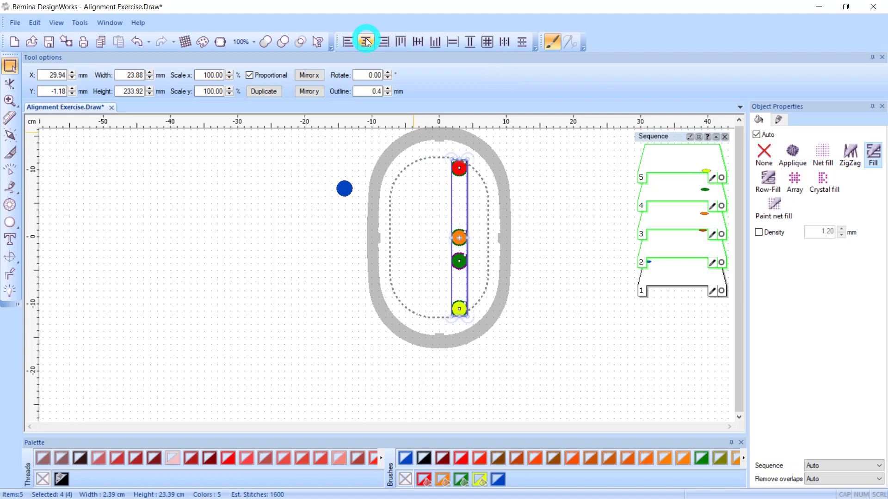
click(521, 43)
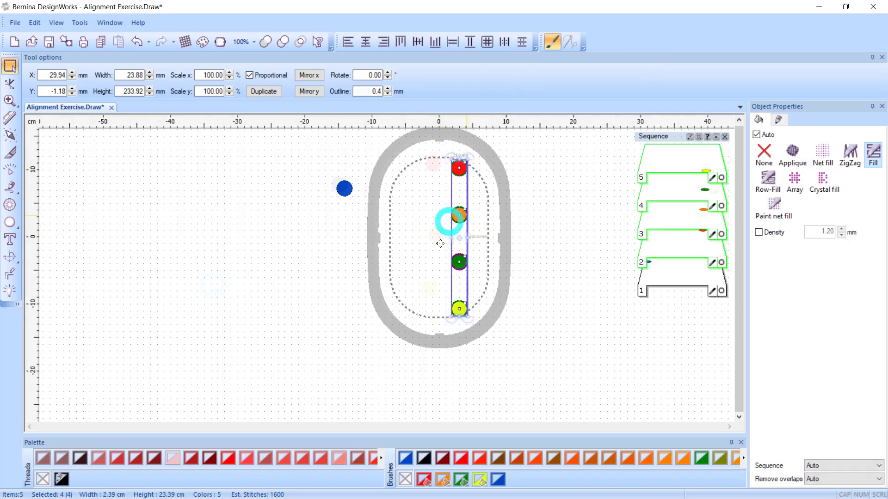
key(ctrl+z)
key(ctrl+z)
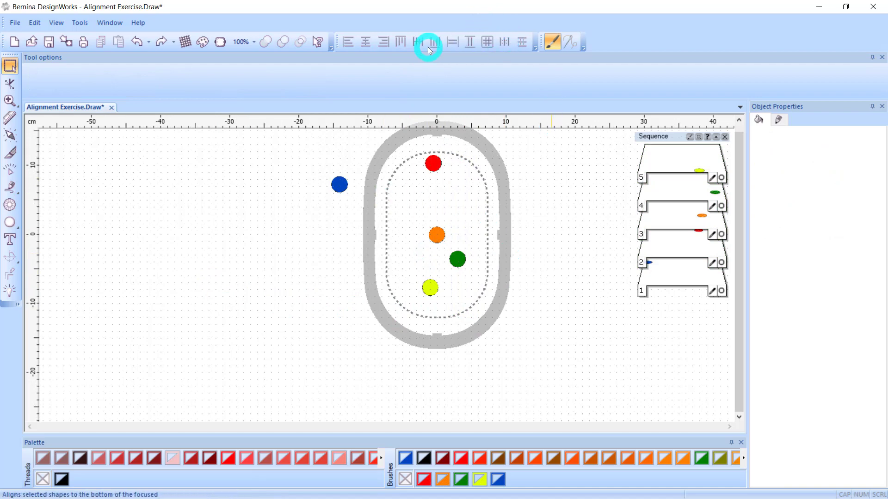
- Move the red circle down and left inside the hoop, to about X -42, Y 60 mm
click(434, 166)
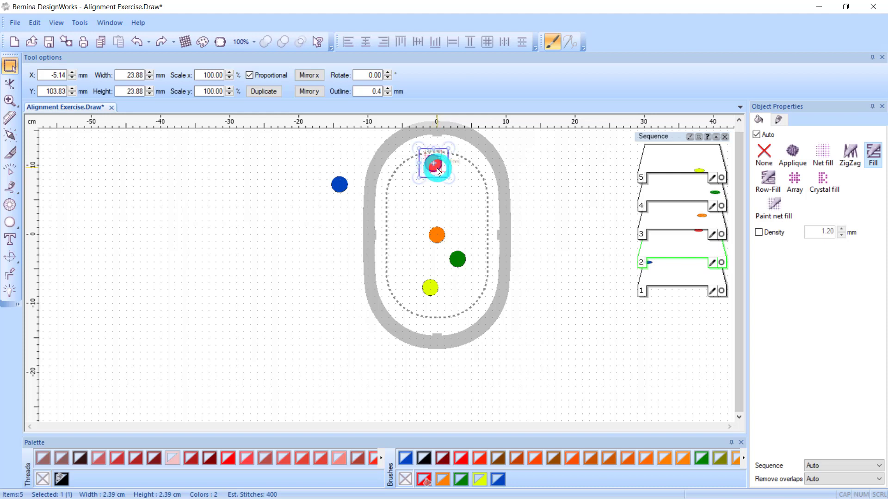
drag(437, 170, 445, 166)
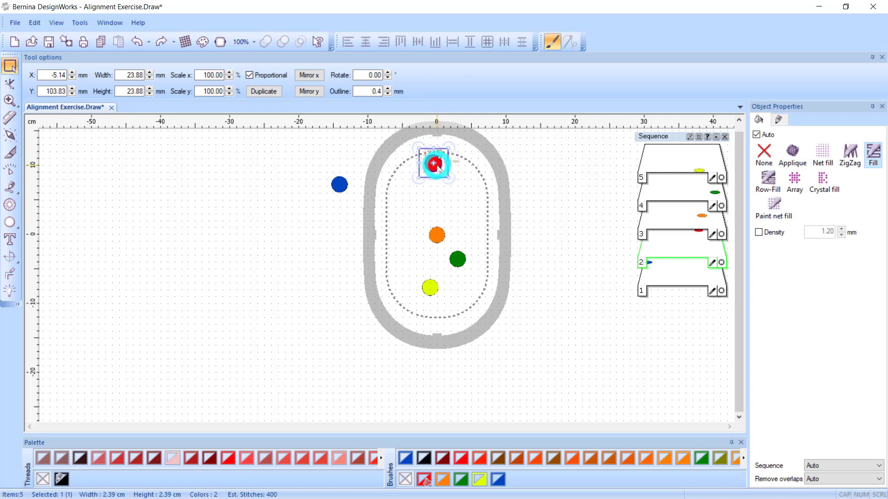
drag(436, 165, 410, 194)
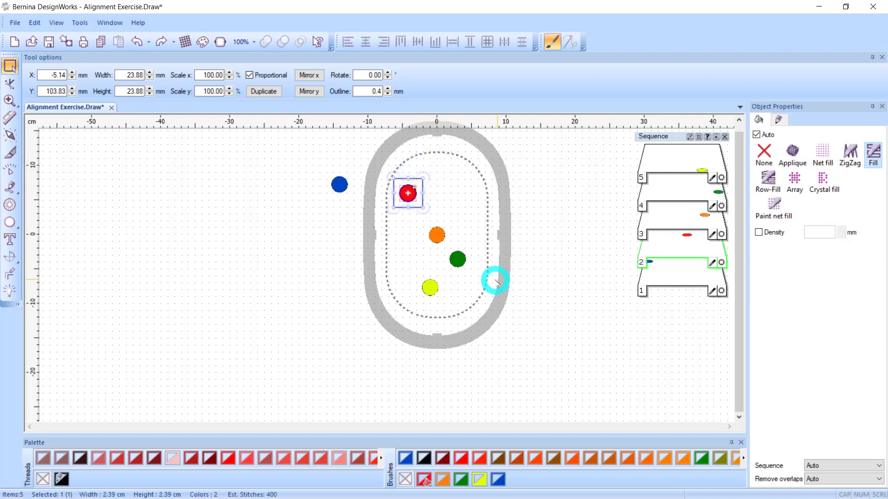
- Move the green circle up beside the red circle and align it to the red circle's vertical centre
click(460, 264)
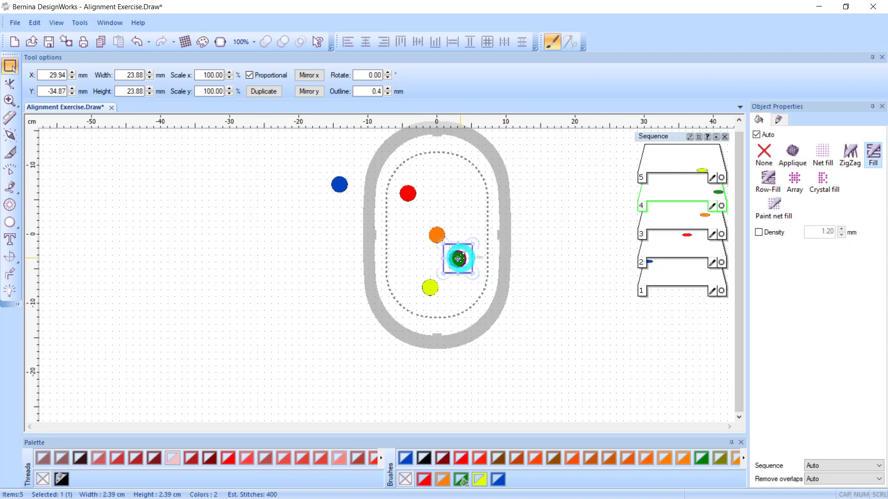
drag(460, 258, 455, 194)
drag(375, 148, 518, 218)
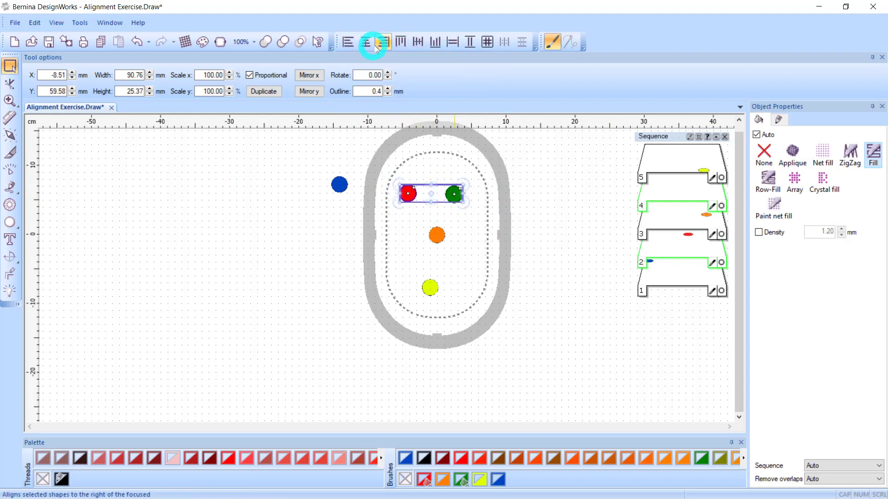
click(418, 42)
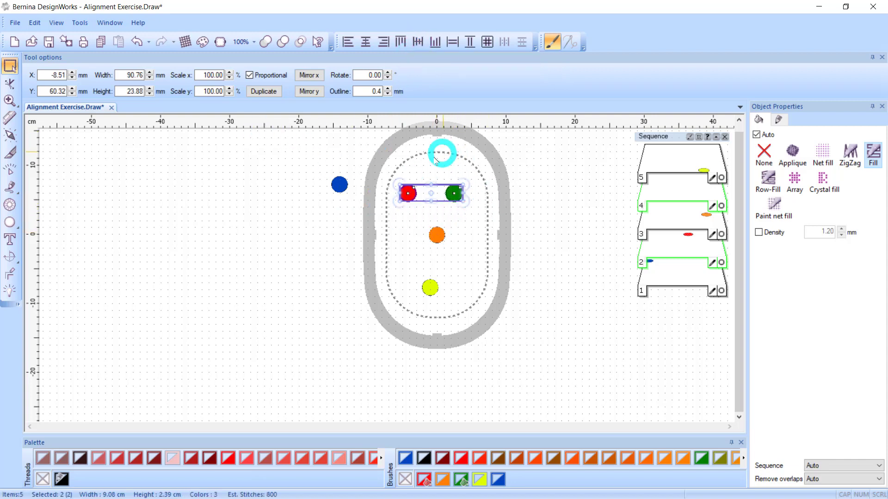
- Enlarge the red circle proportionally from its lower-left corner to about 38.7 mm across
scroll(435, 157, up, 3)
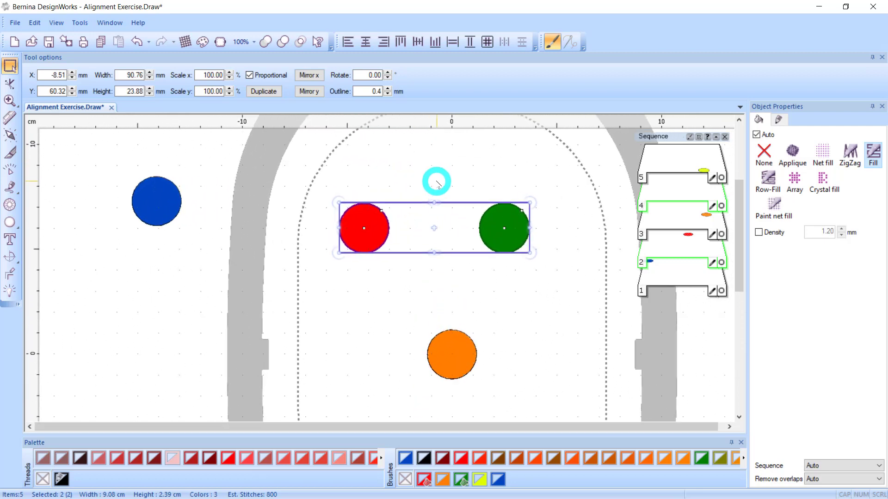
scroll(436, 181, up, 1)
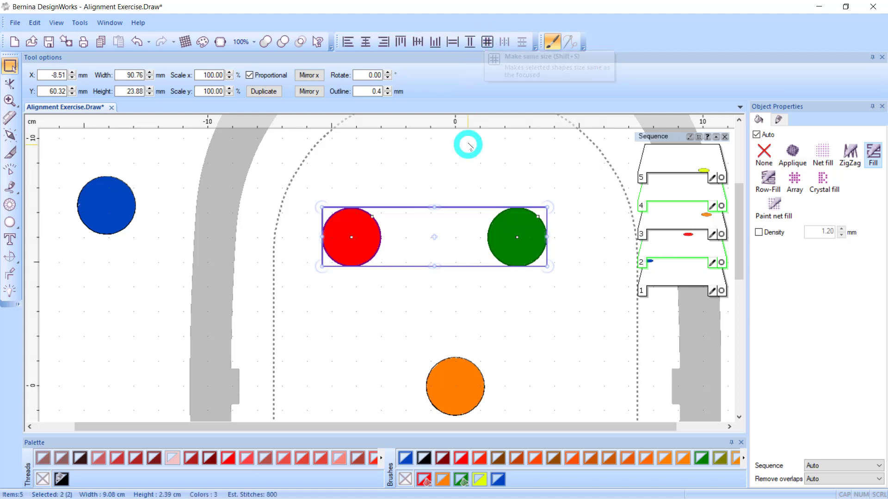
click(455, 166)
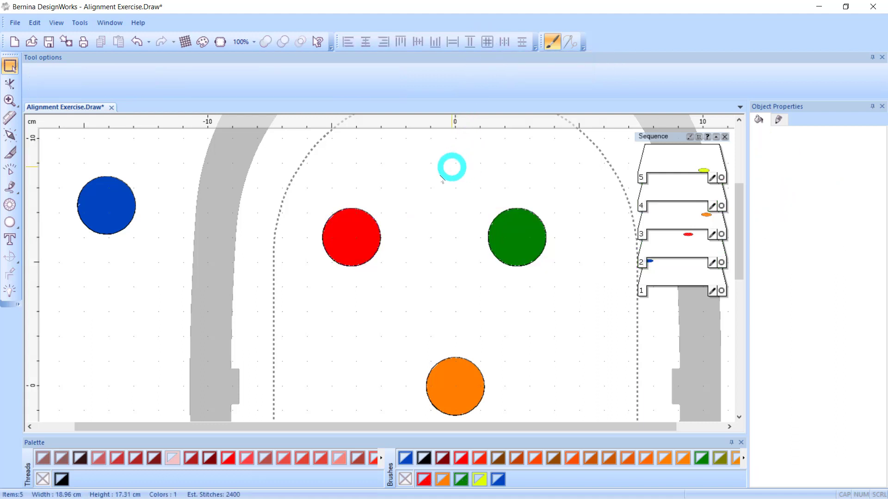
click(365, 229)
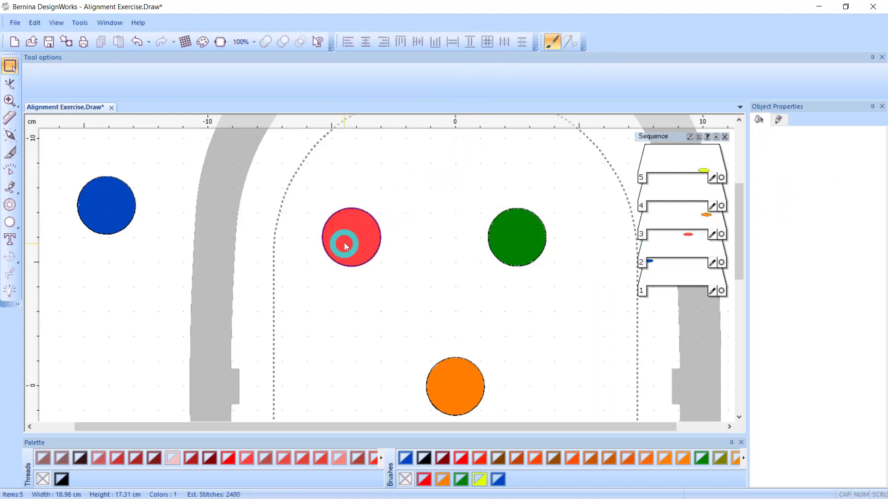
click(352, 261)
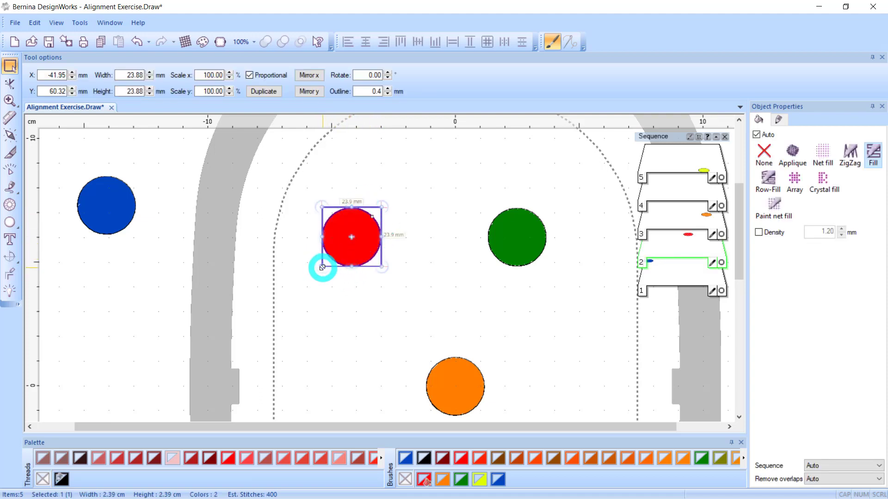
drag(322, 266, 292, 309)
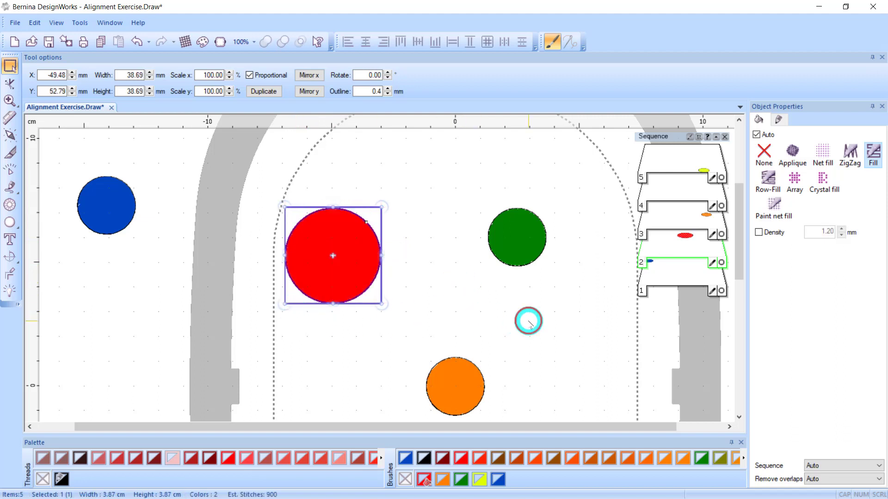
click(462, 318)
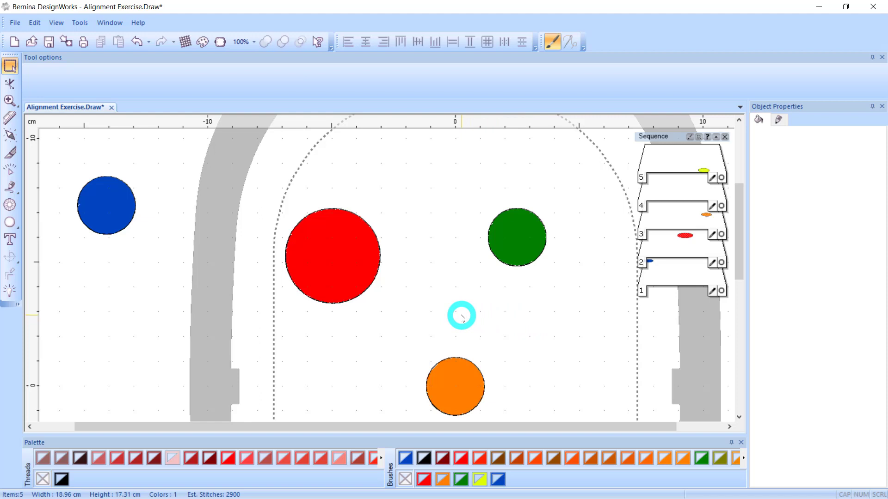
- Make the green circle the same size as the red circle and align it to the red circle's vertical centre
click(541, 256)
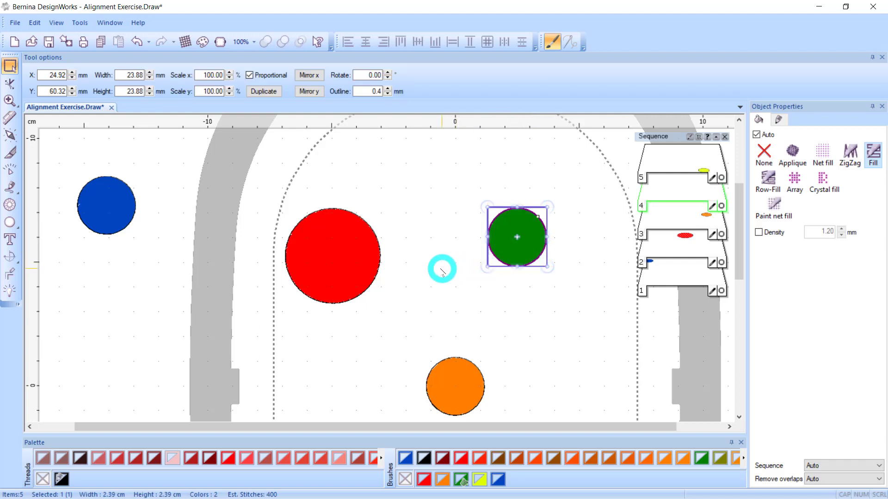
shift+click(367, 288)
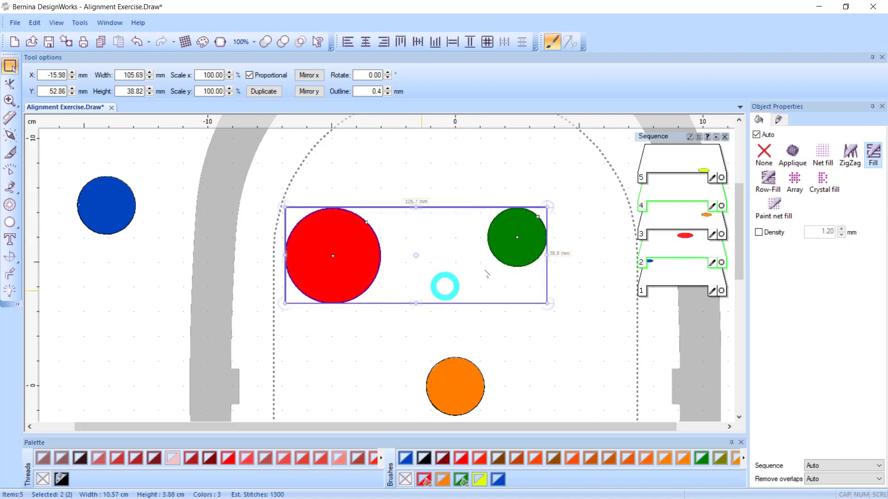
click(488, 42)
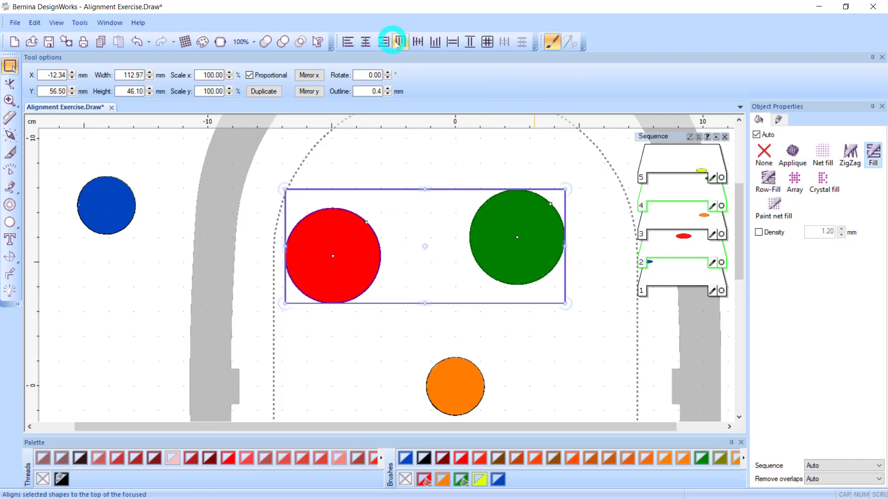
click(418, 42)
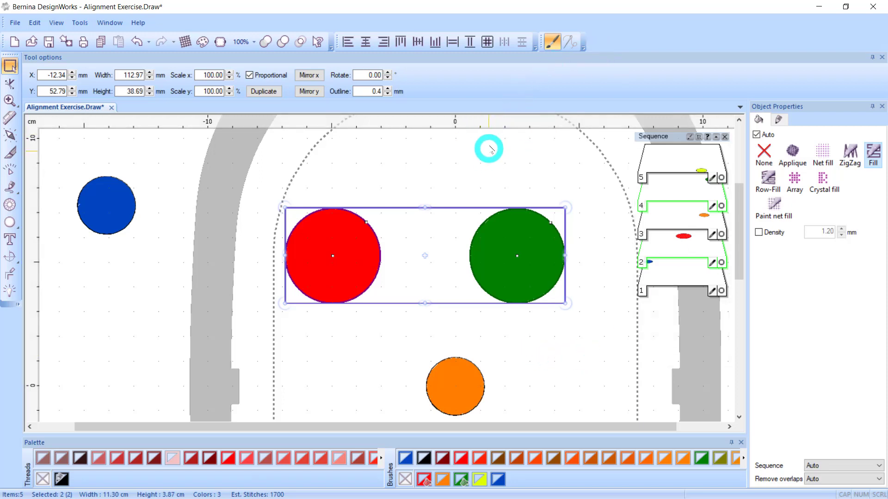
- Shrink the red circle proportionally from its upper-right corner to about 28.5 mm across
click(472, 163)
click(350, 240)
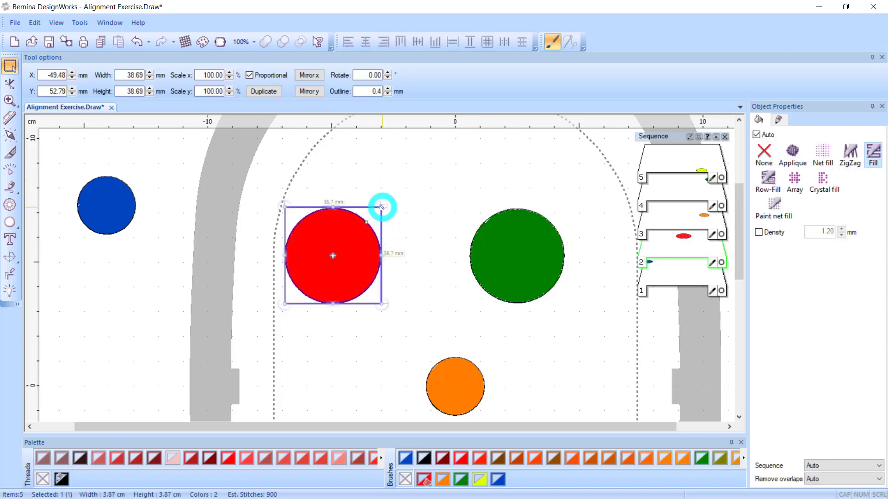
drag(381, 207, 355, 232)
click(439, 159)
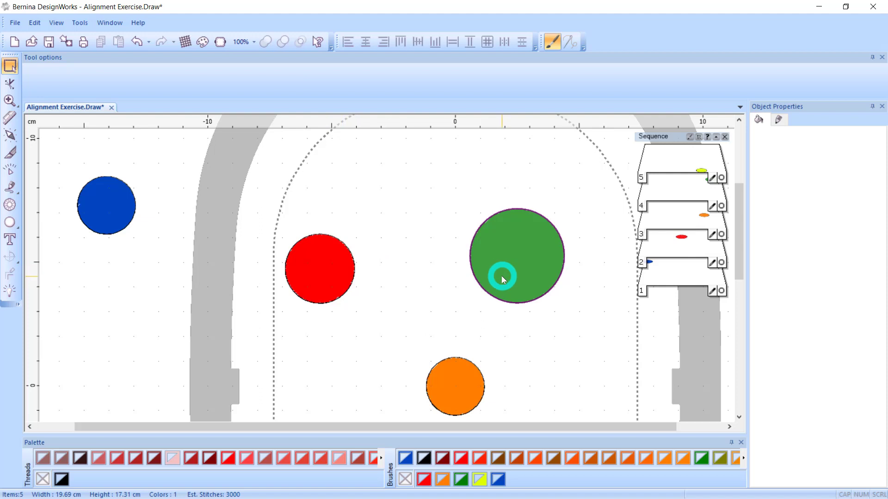
- Match the red circle's height to the green circle and align it to the green circle's vertical centre
click(331, 301)
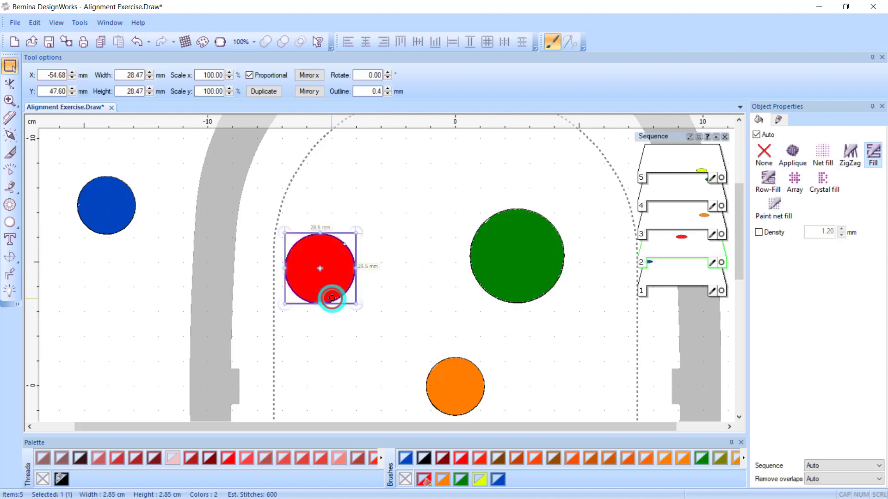
ctrl+click(492, 296)
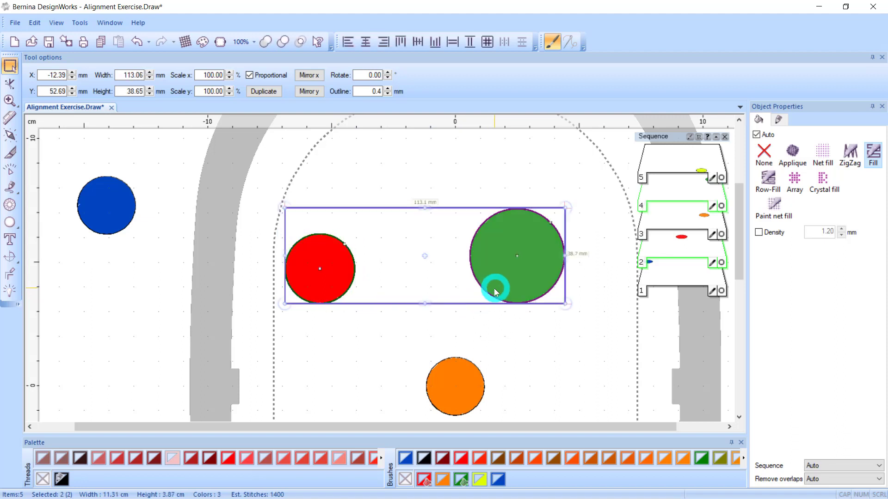
click(469, 42)
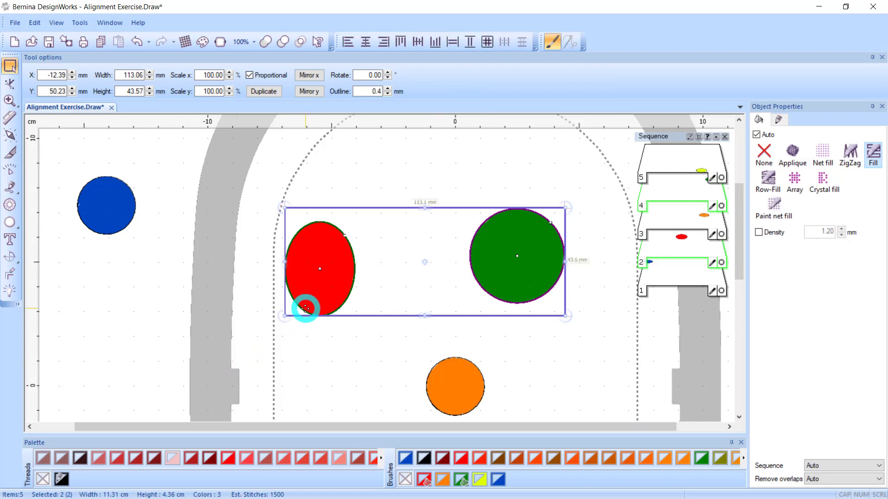
click(419, 43)
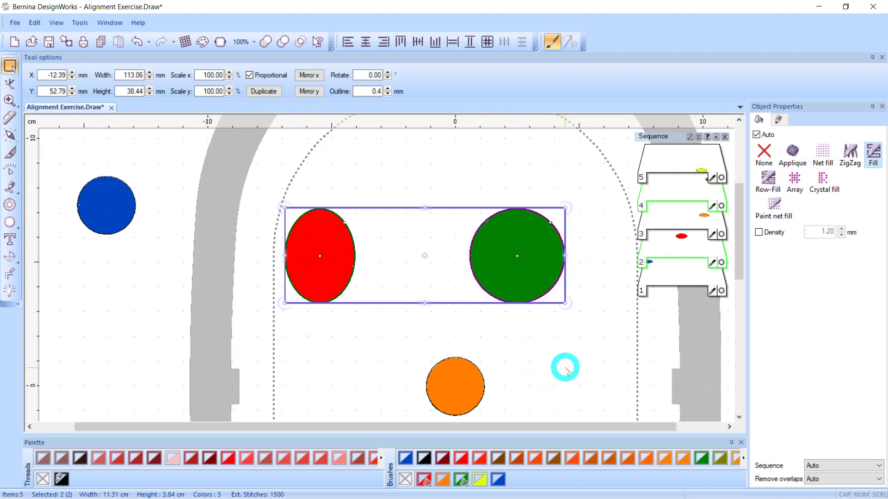
- Undo all the resizing and aligning of the red and green circles, back to before the red circle was enlarged
click(133, 39)
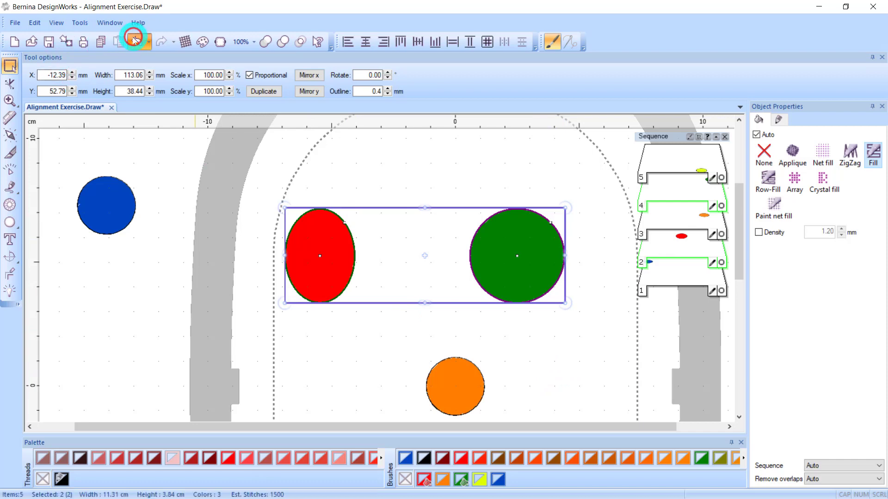
click(136, 41)
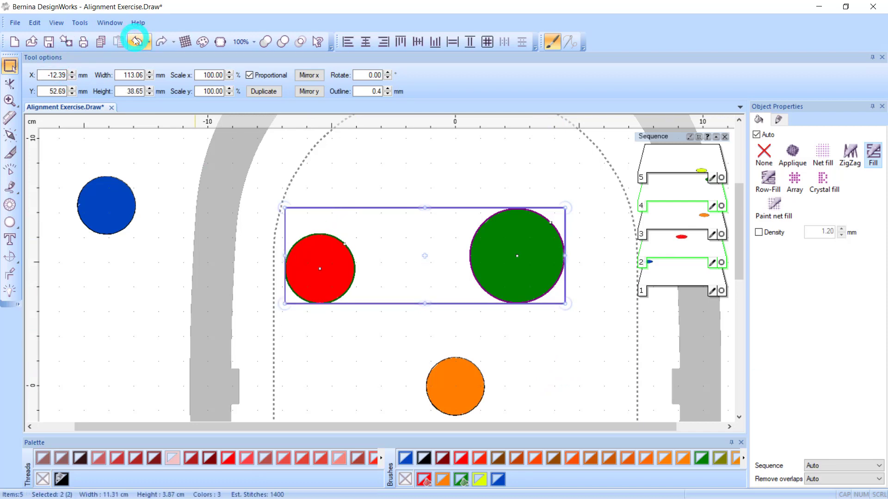
click(135, 41)
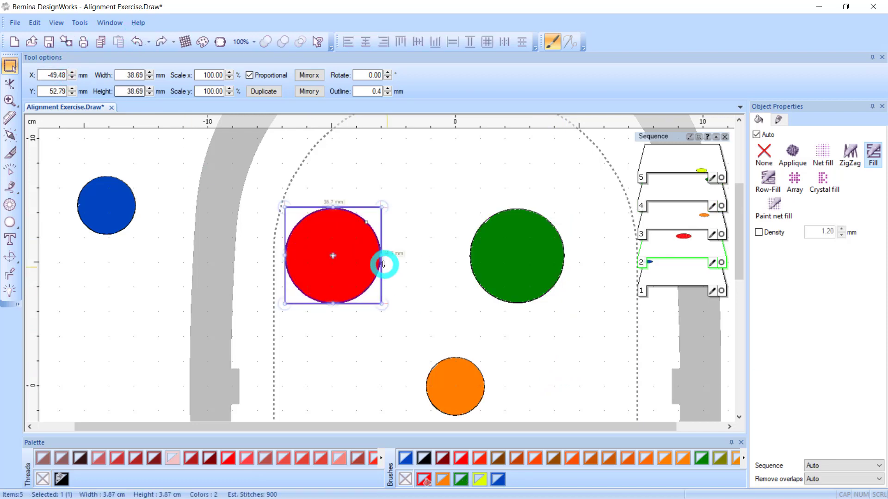
click(136, 40)
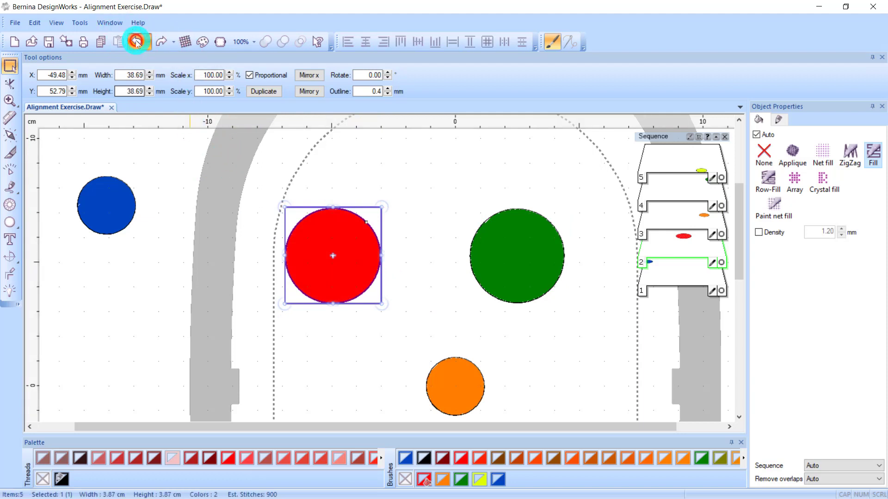
click(135, 41)
click(135, 41)
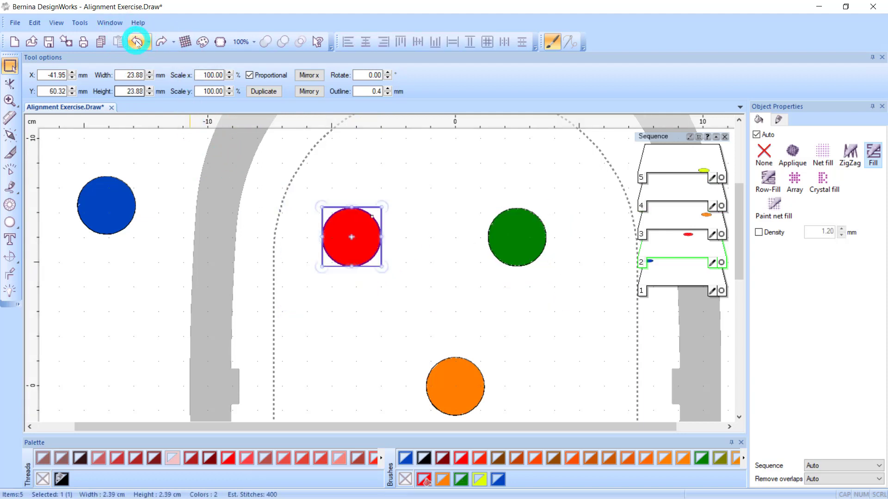
click(408, 333)
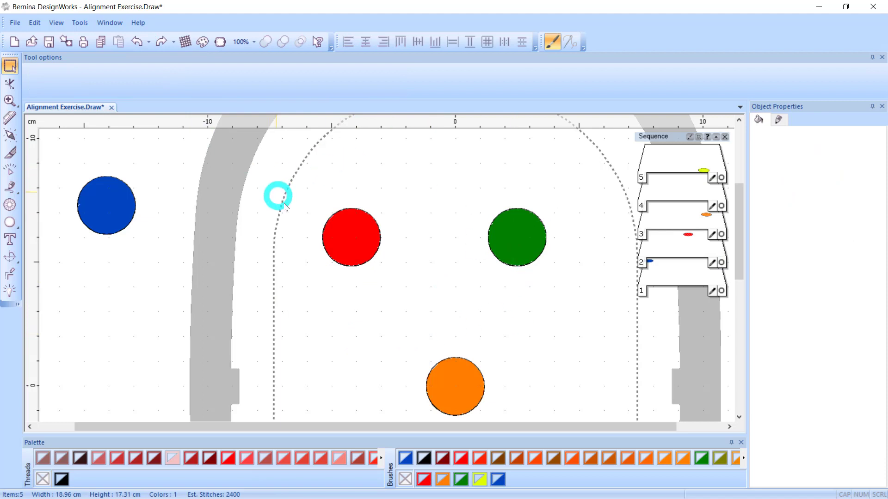
- Move the red circle up and slightly right inside the hoop, to about X -34, Y 85 mm
click(347, 238)
drag(361, 251, 390, 193)
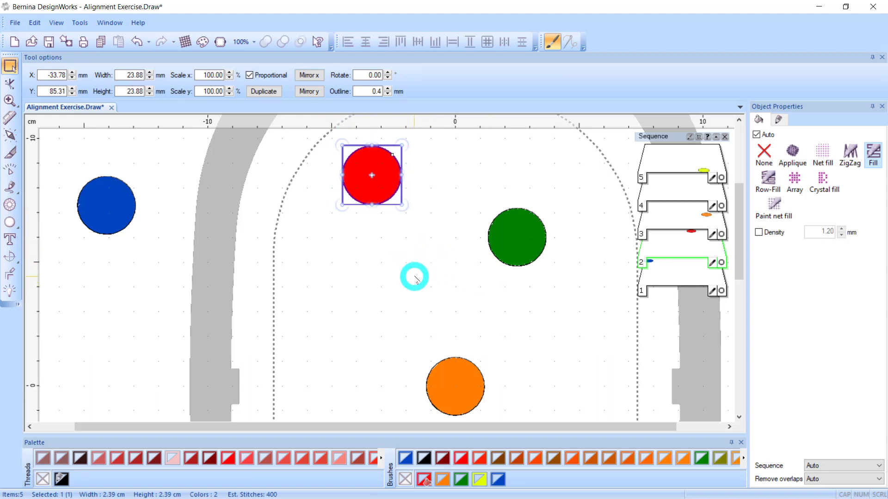
click(478, 409)
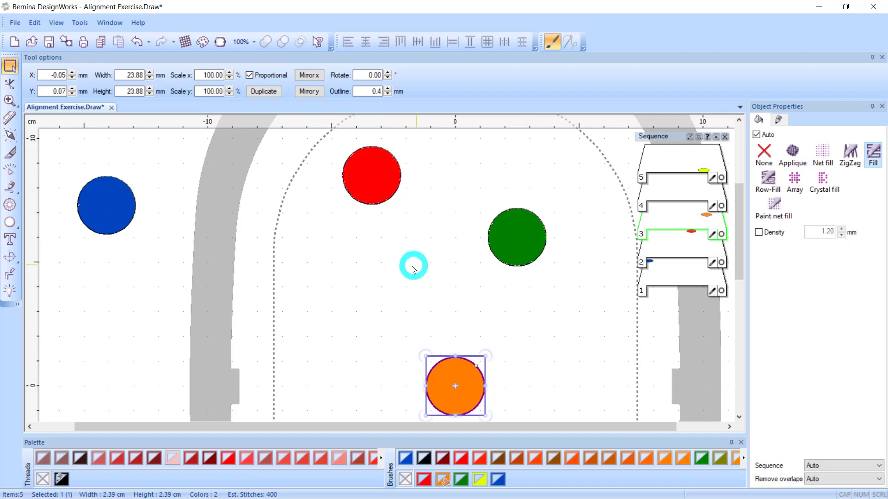
click(608, 327)
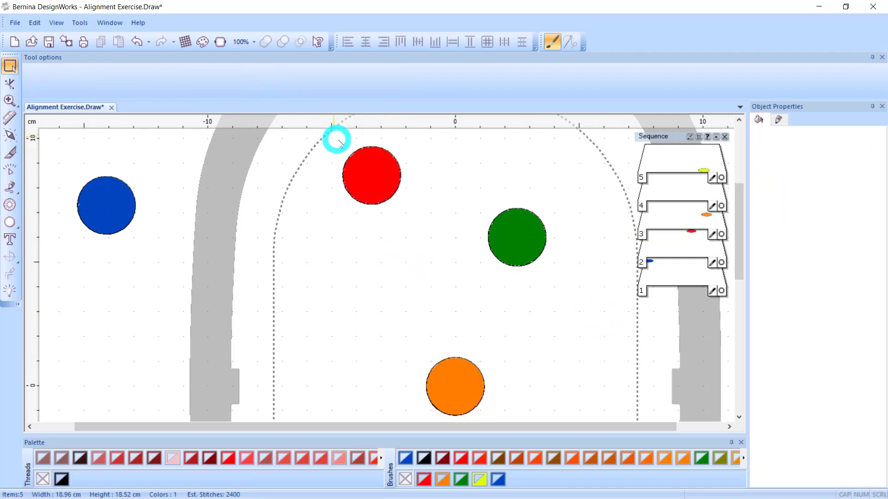
- Try aligning the red and green circles to the bottom of the orange circle, and undo it
drag(301, 134, 577, 272)
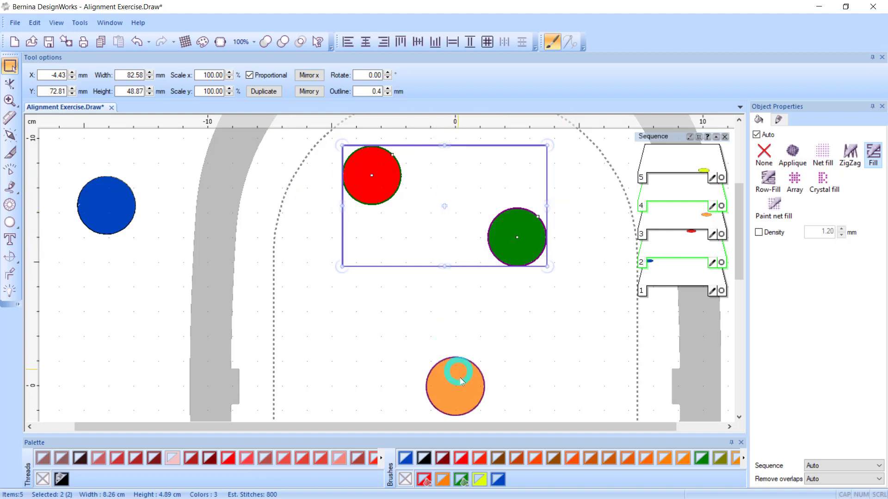
shift+click(469, 410)
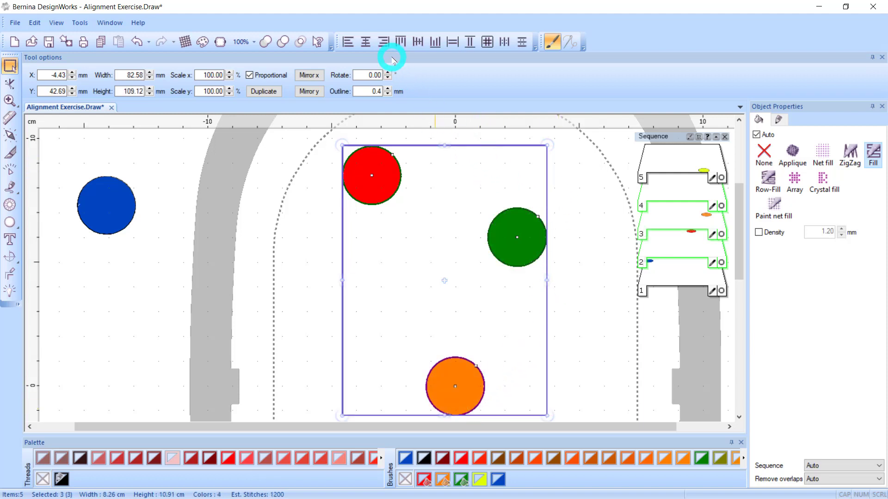
click(436, 42)
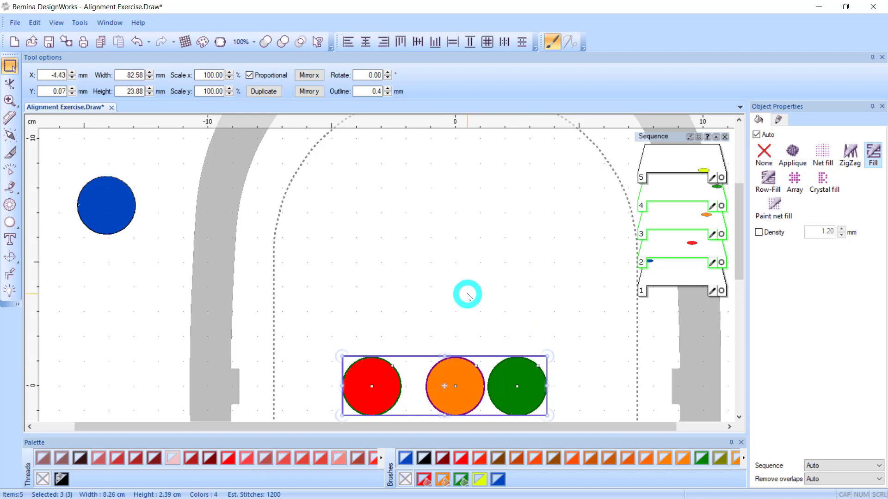
click(136, 42)
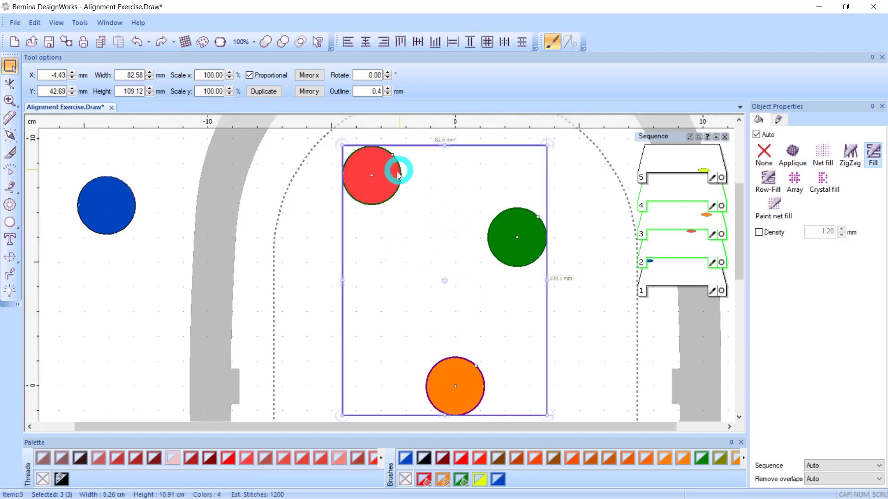
click(596, 167)
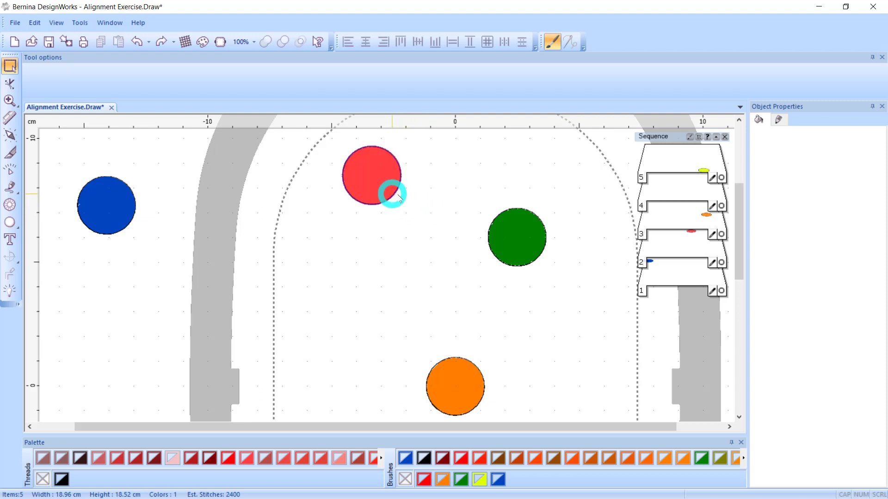
- Align the green and orange circles to the red circle's vertical centre
click(529, 262)
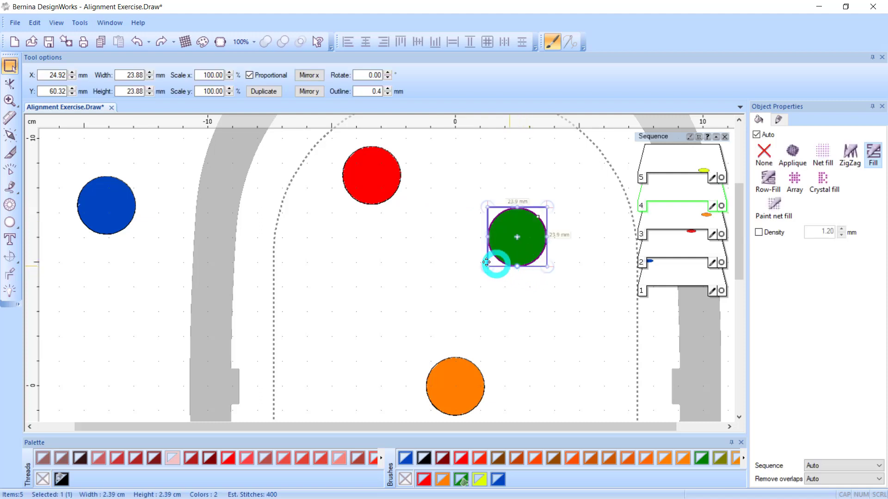
ctrl+click(478, 403)
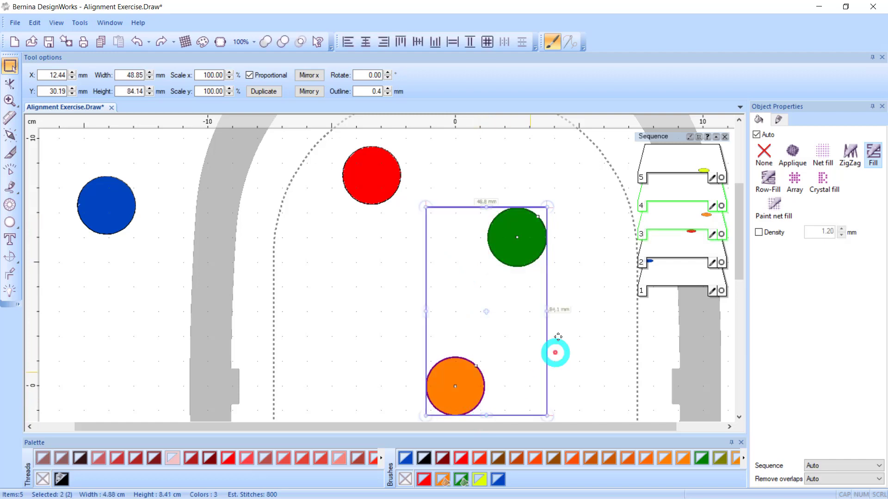
ctrl+click(376, 203)
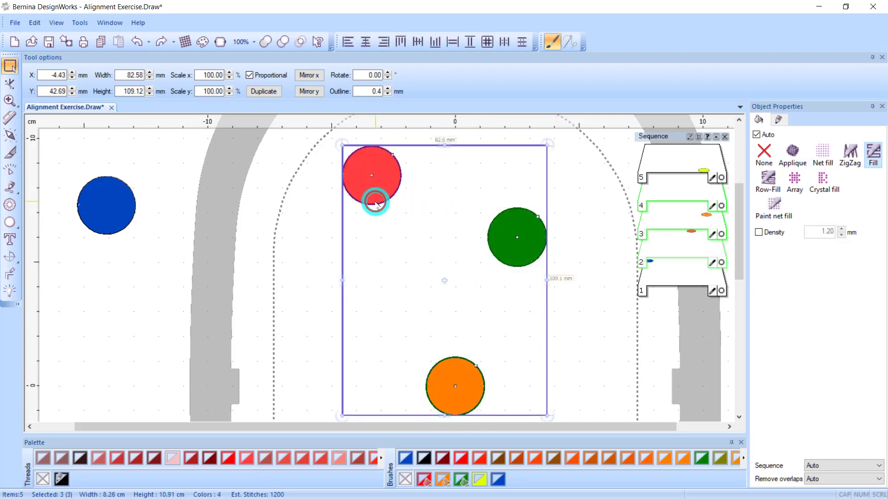
click(419, 42)
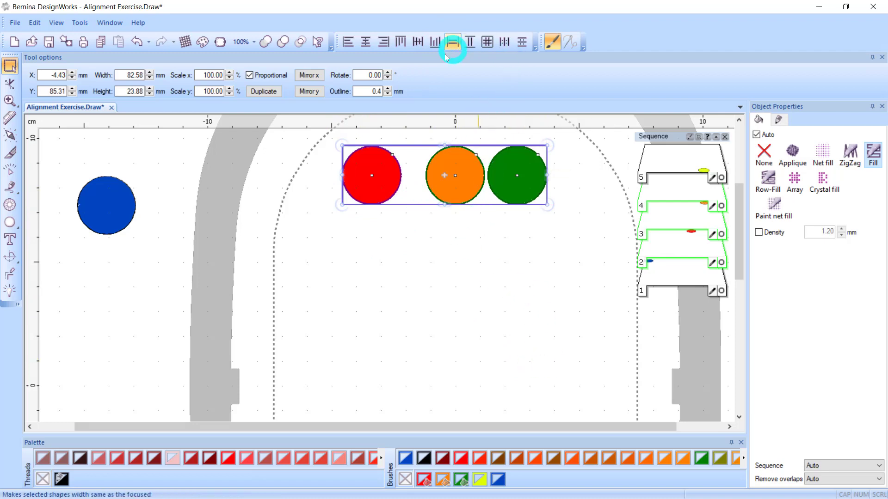
- Space the red, orange and green circles evenly in the horizontal direction
click(505, 42)
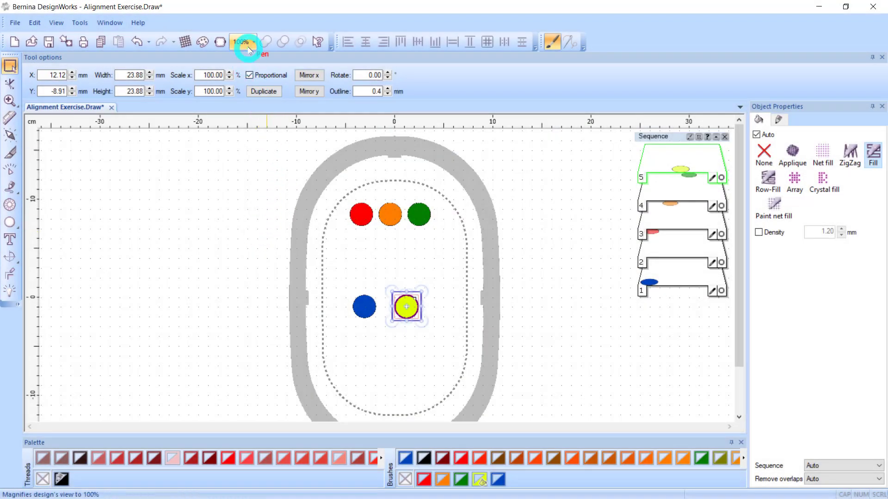
mouse_move(252, 23)
mouse_down()
mouse_move(320, 27)
mouse_move(311, 55)
mouse_move(251, 53)
mouse_move(258, 23)
mouse_up()
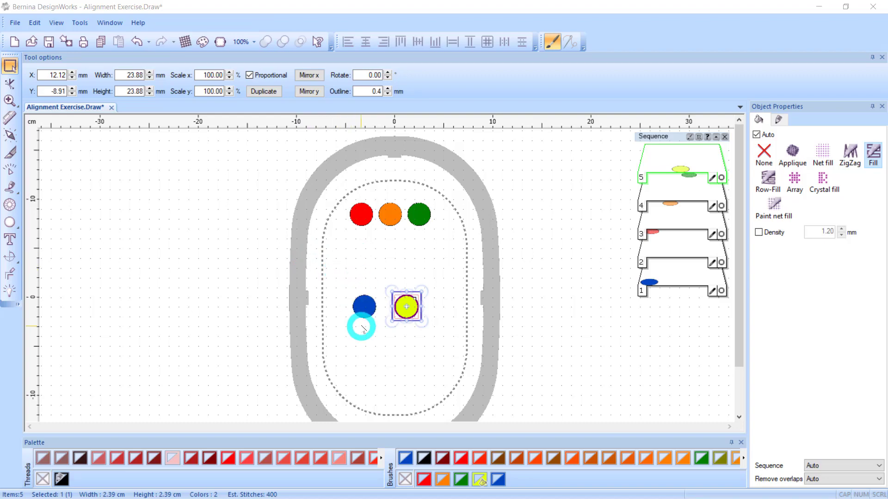
- Move the yellow circle over the right part of the blue circle, to about X -16.5, Y -8.6 mm, and select both circles
scroll(373, 321, up, 2)
scroll(380, 320, up, 2)
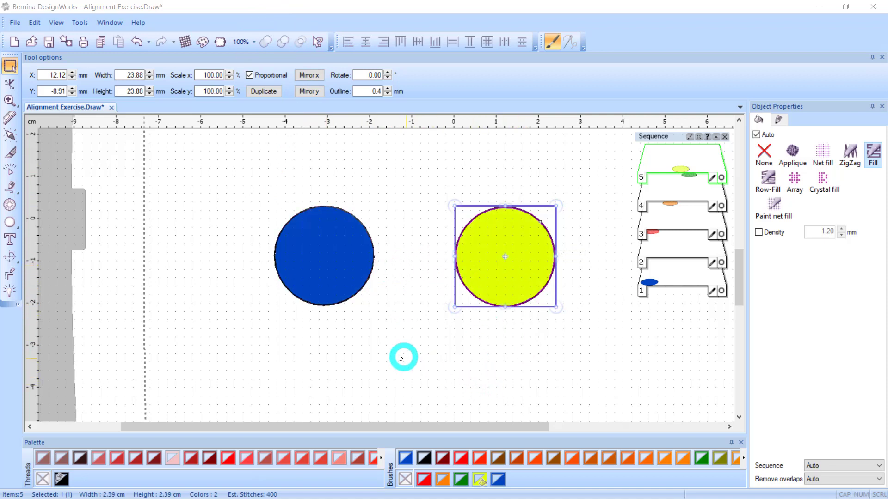
drag(518, 300, 396, 297)
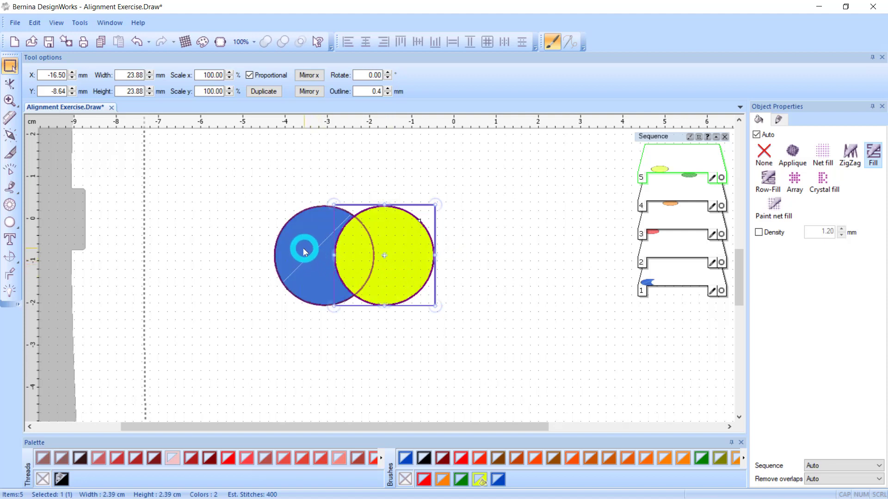
click(296, 163)
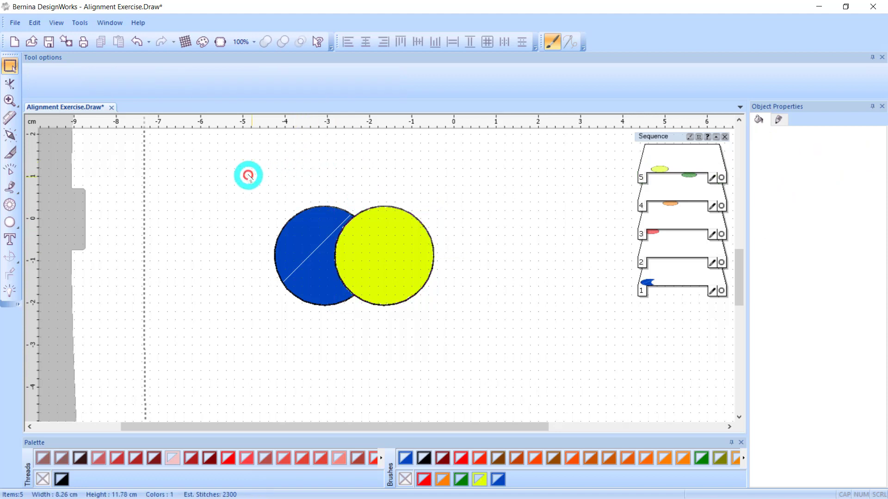
drag(245, 180, 466, 341)
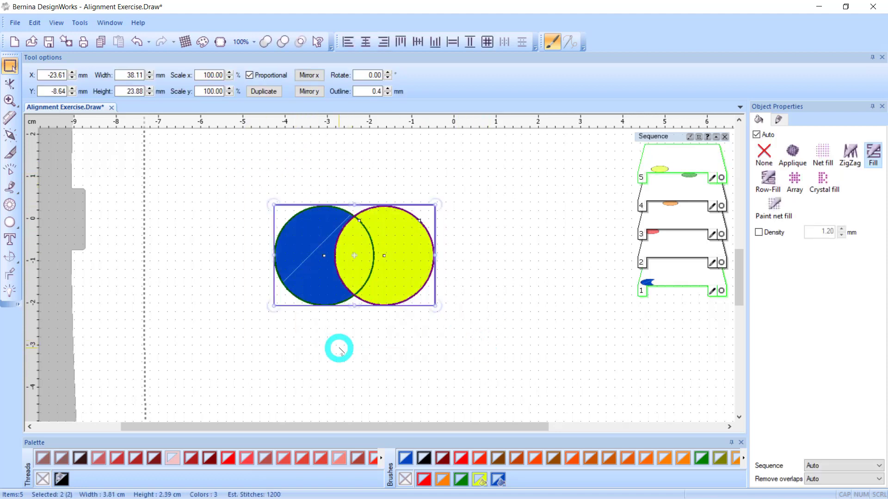
- Try welding the overlapping blue and yellow circles into one shape, and undo it
mouse_move(271, 43)
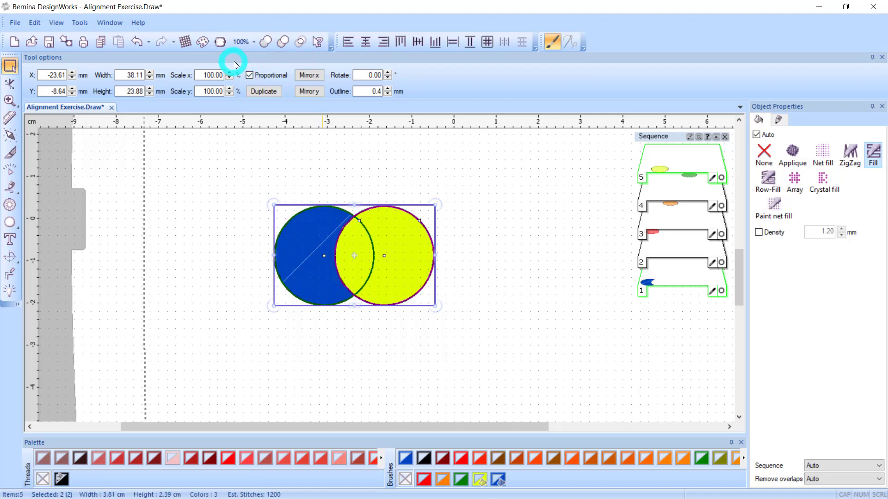
click(269, 42)
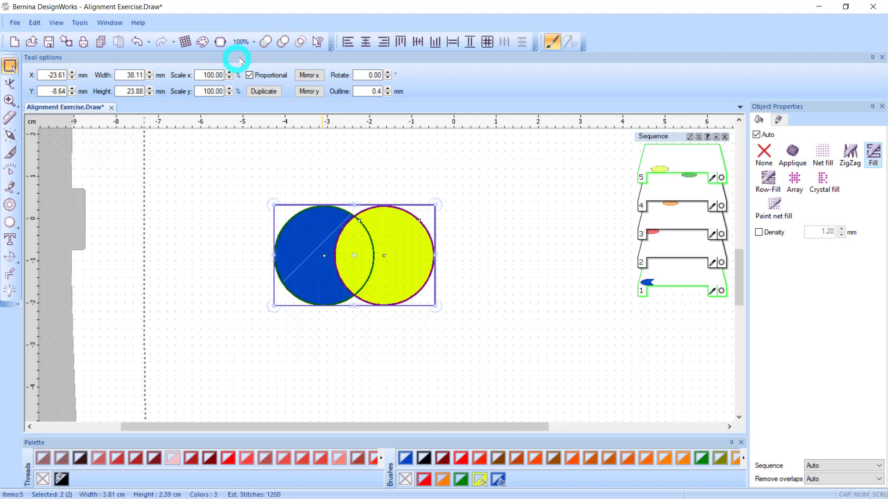
click(268, 42)
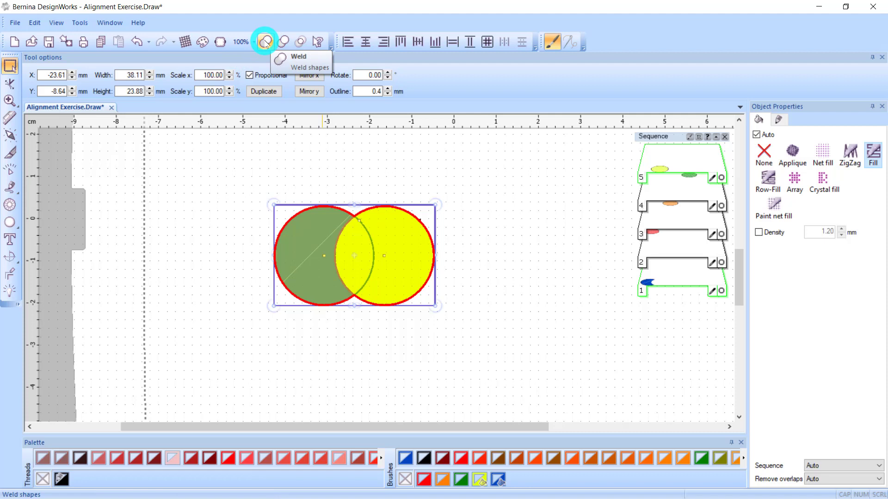
click(266, 43)
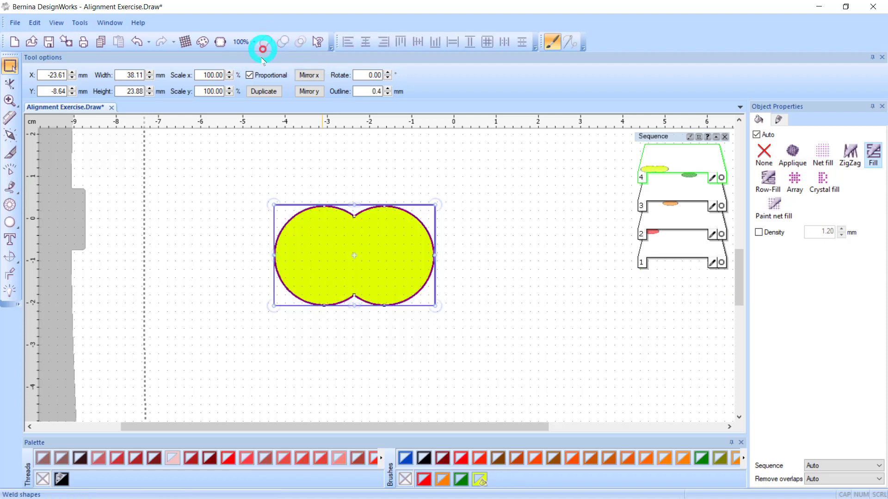
click(548, 186)
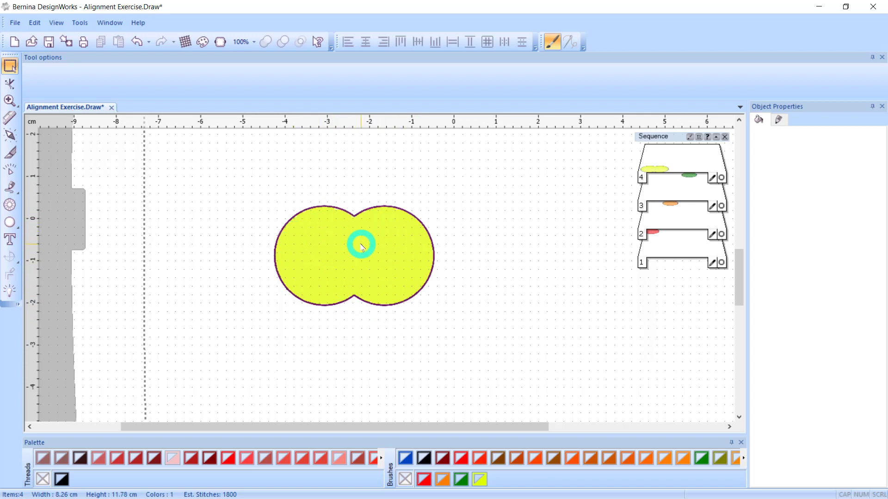
click(134, 42)
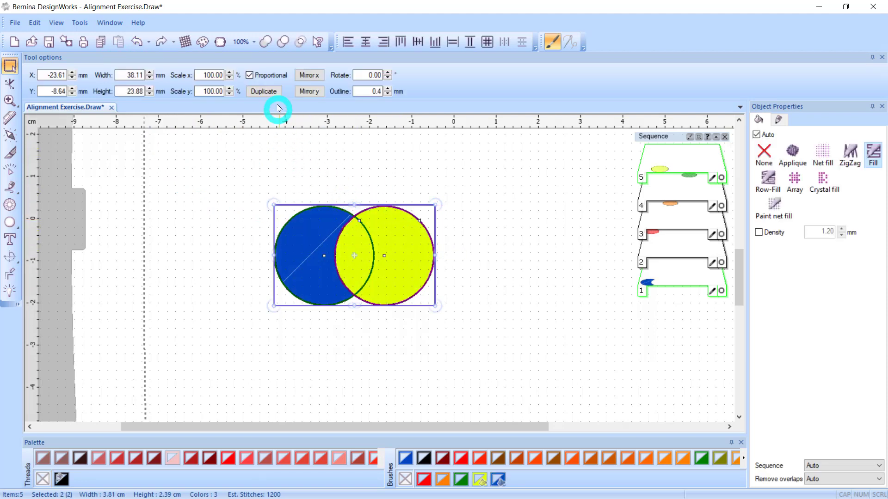
- Try trimming the yellow circle with the blue one and moving the crescent away to about X -1.7, Y -7 mm, and undo both
click(282, 42)
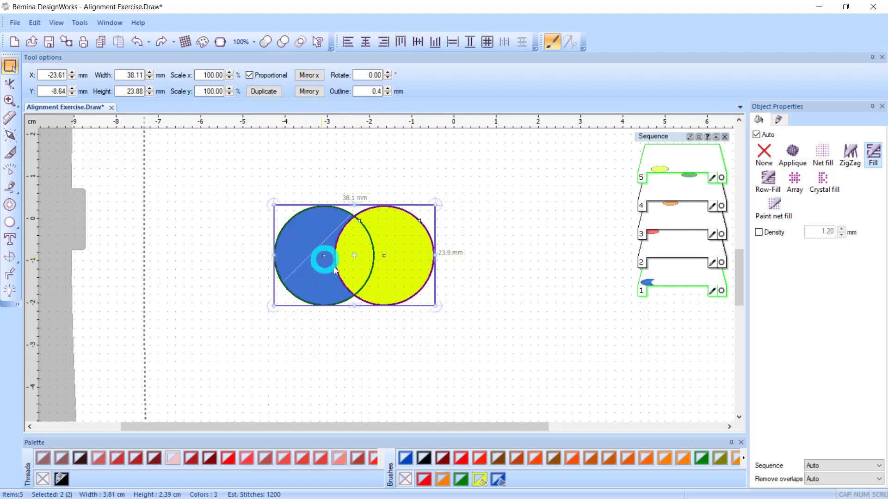
click(281, 42)
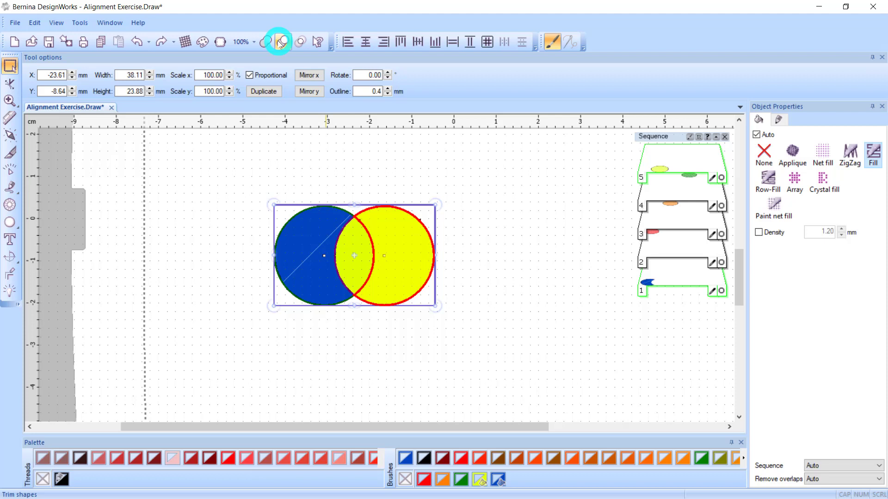
click(280, 45)
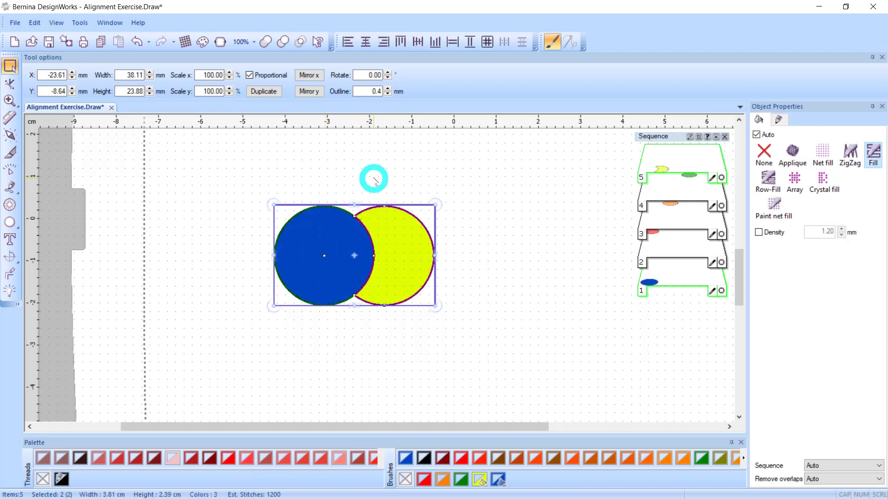
click(578, 234)
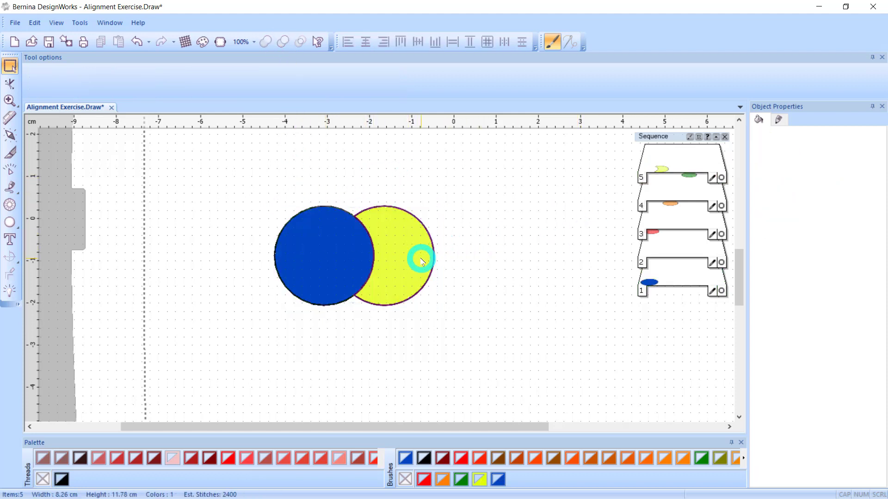
drag(422, 262, 460, 276)
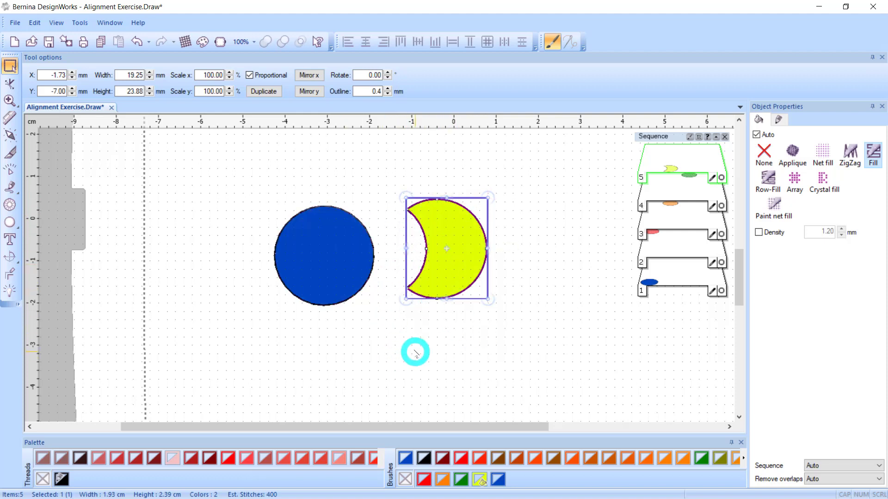
click(137, 40)
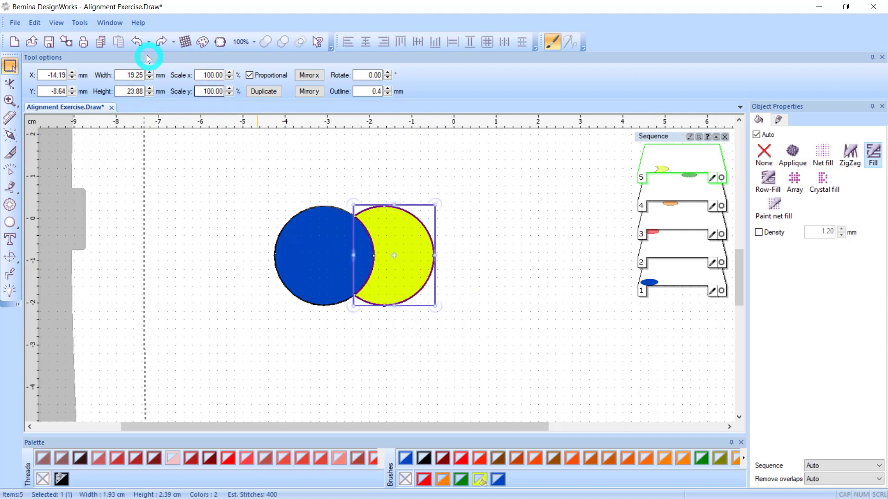
click(136, 41)
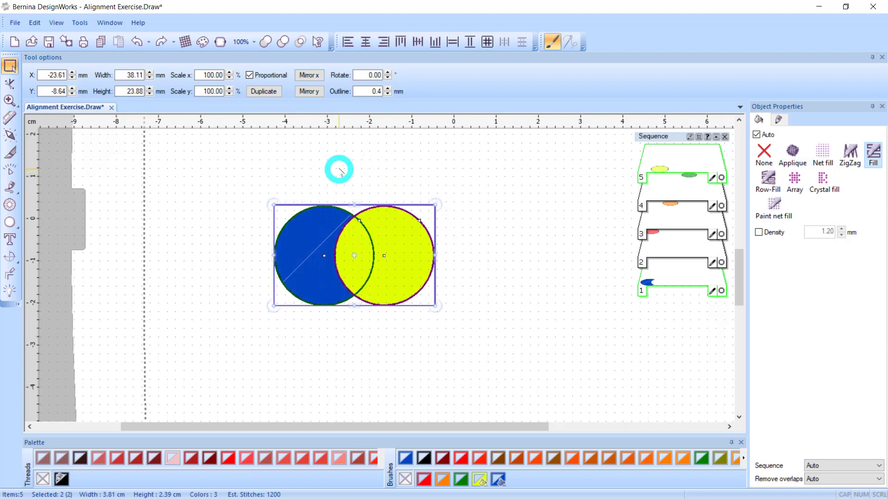
- Intersect the blue and yellow circles and move the lens-shaped overlap up and right, to about X 22, Y 1 mm
click(301, 43)
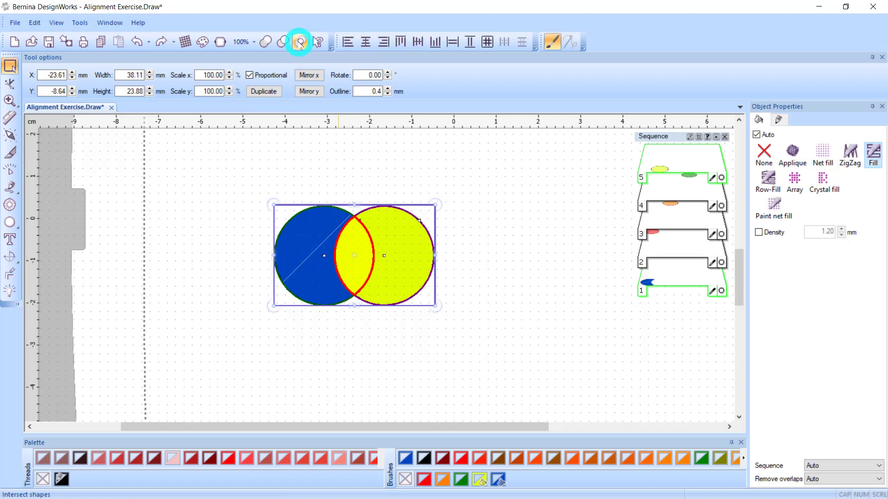
click(299, 43)
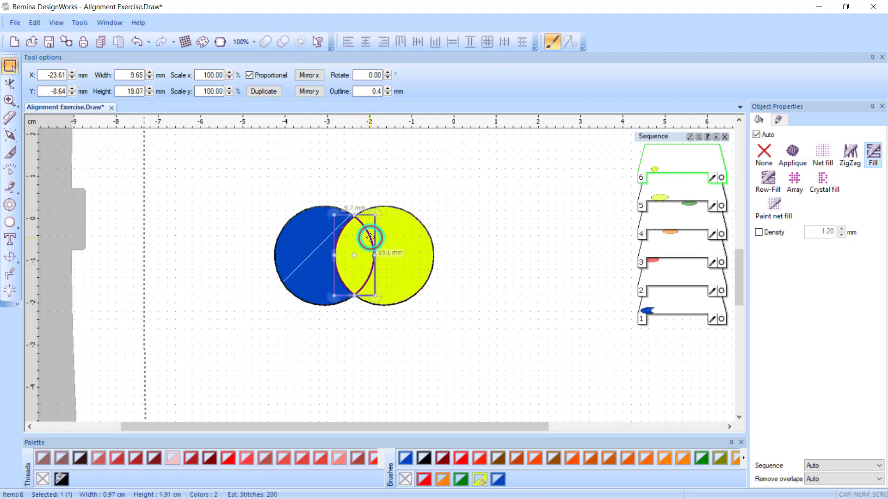
drag(370, 238, 563, 196)
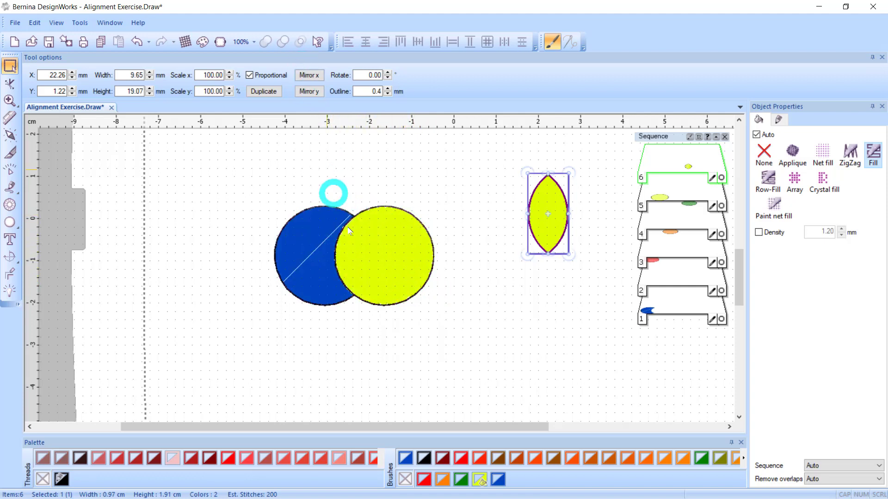
- Intersect the two circles again and place the second lens shape below the first one, at about X 23, Y -21 mm
drag(224, 168, 471, 357)
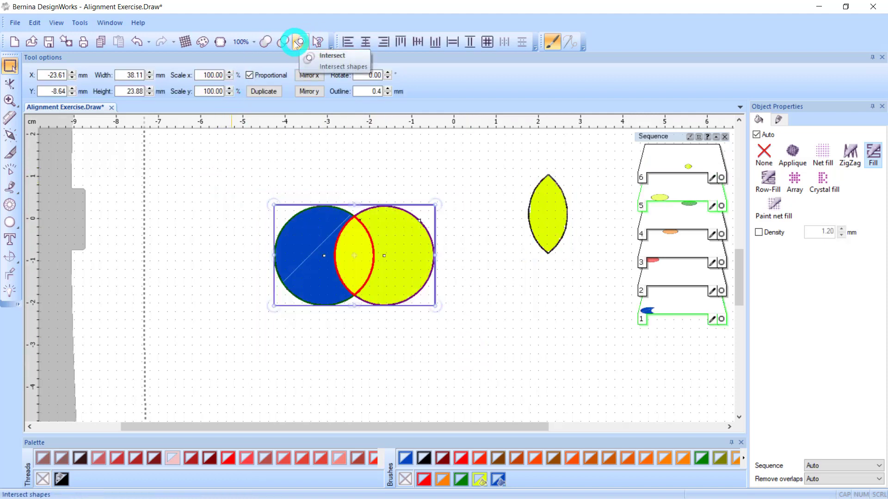
click(300, 42)
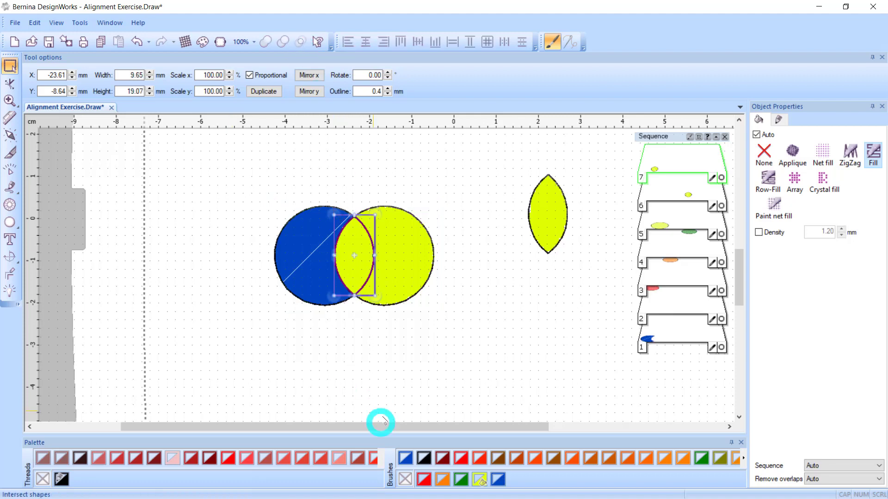
drag(363, 285, 558, 338)
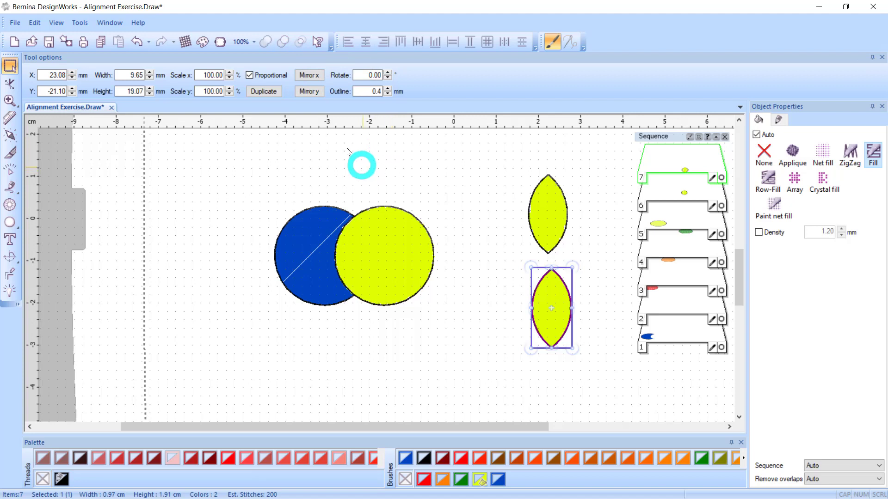
- Look up context help for the Sequence window and the Intersect command
click(316, 41)
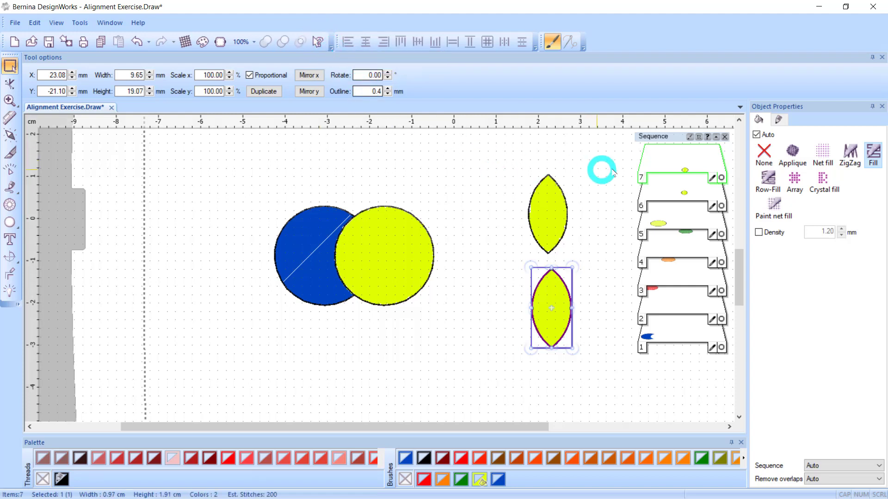
click(707, 137)
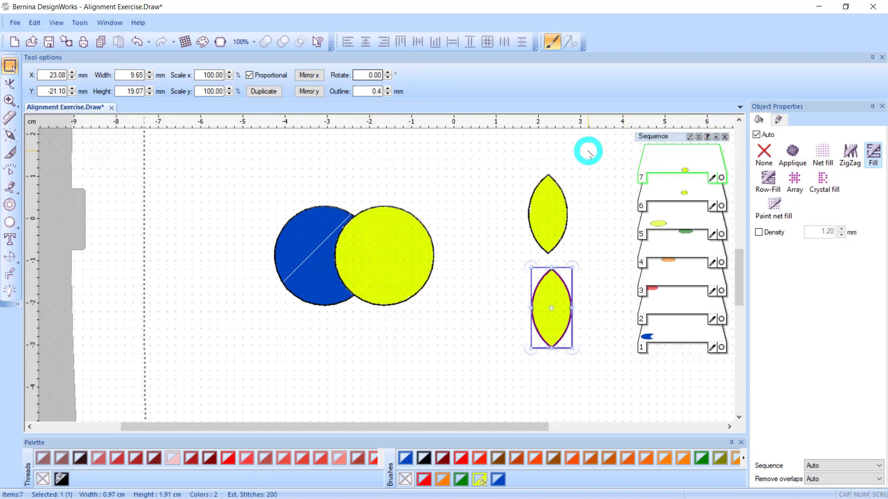
click(319, 42)
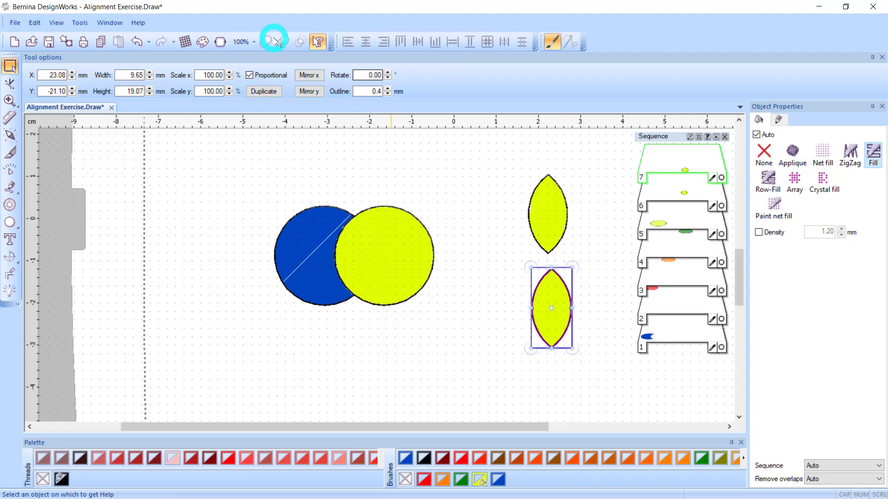
click(301, 42)
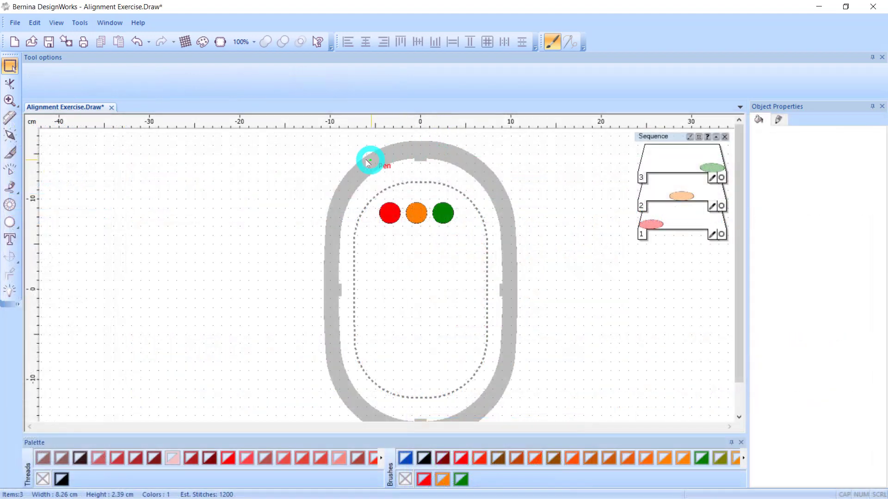
mouse_move(169, 26)
mouse_down()
mouse_move(213, 25)
mouse_move(230, 43)
mouse_move(225, 52)
mouse_move(185, 54)
mouse_move(171, 41)
mouse_move(172, 17)
mouse_up()
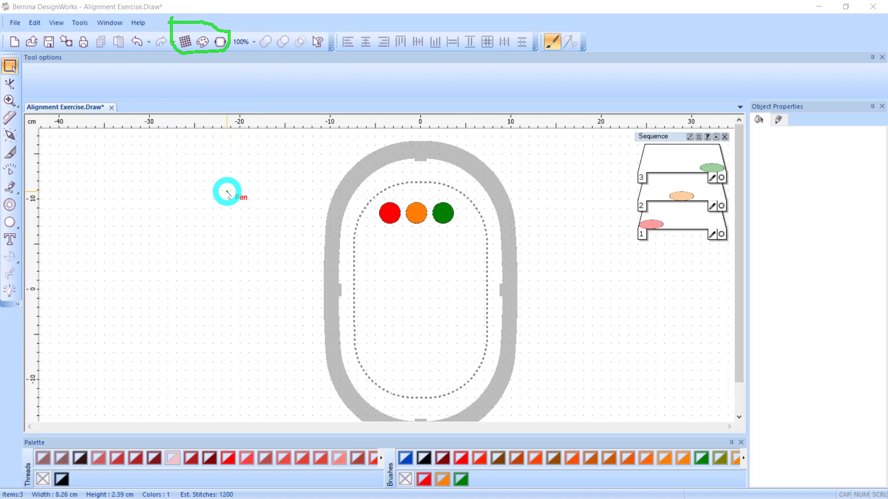
key(Escape)
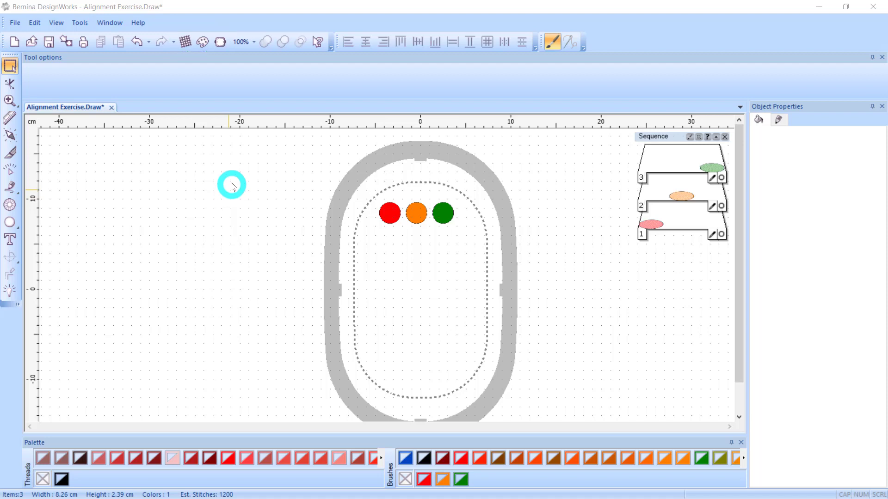
- Choose Fleece 2 from the Embroidery Smooth fabrics in off-white as the embroidery background and inspect its texture up close
click(185, 42)
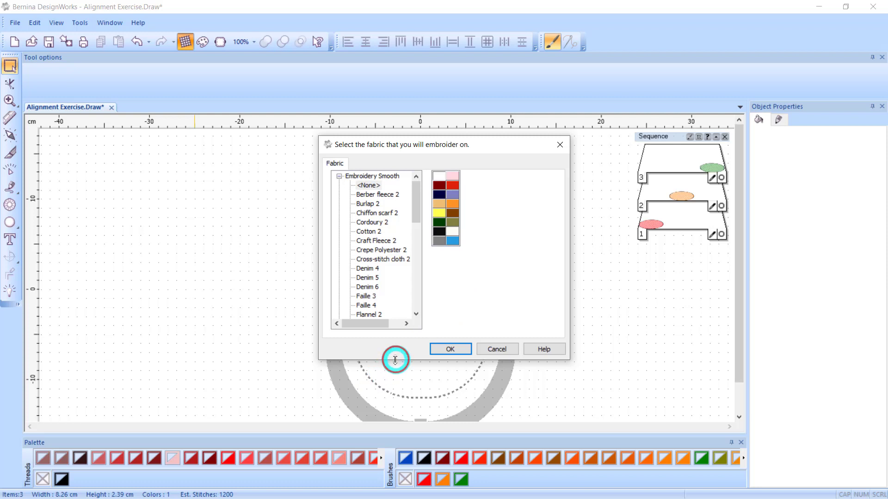
drag(395, 359, 387, 415)
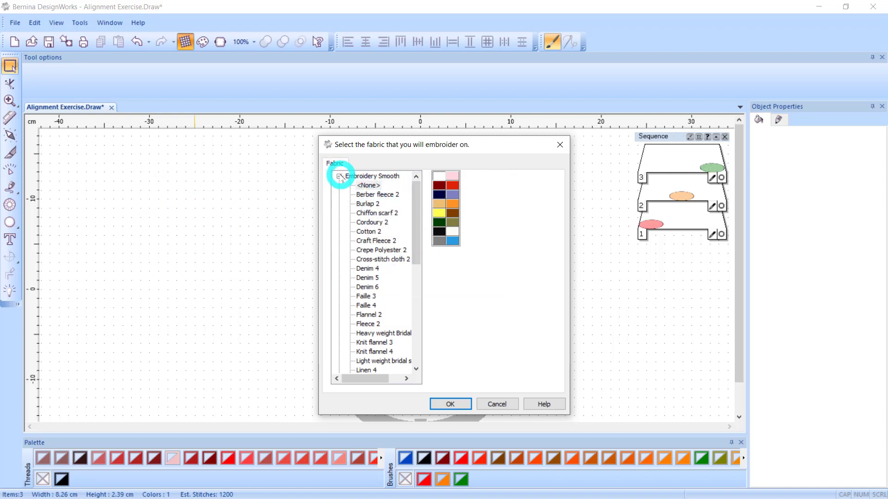
click(340, 176)
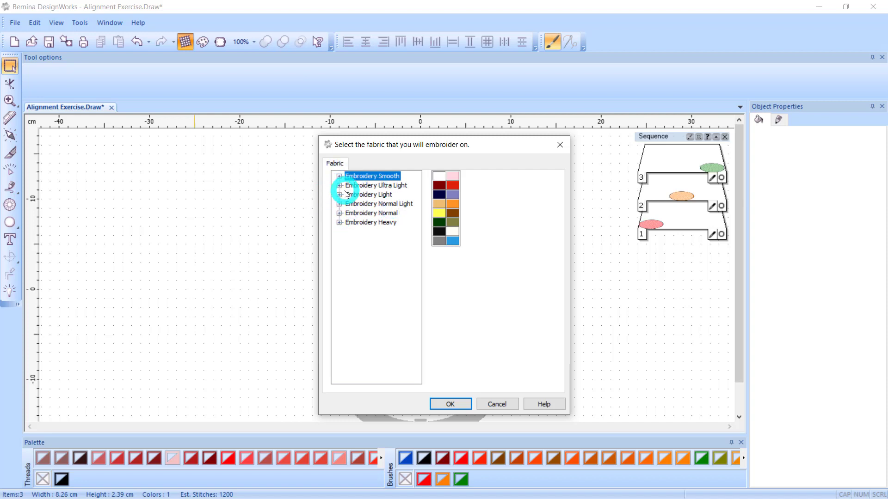
click(340, 176)
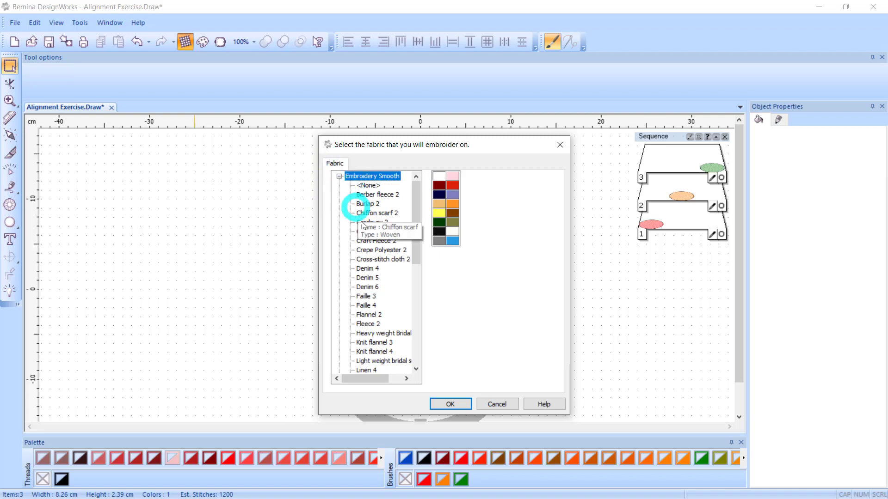
click(370, 325)
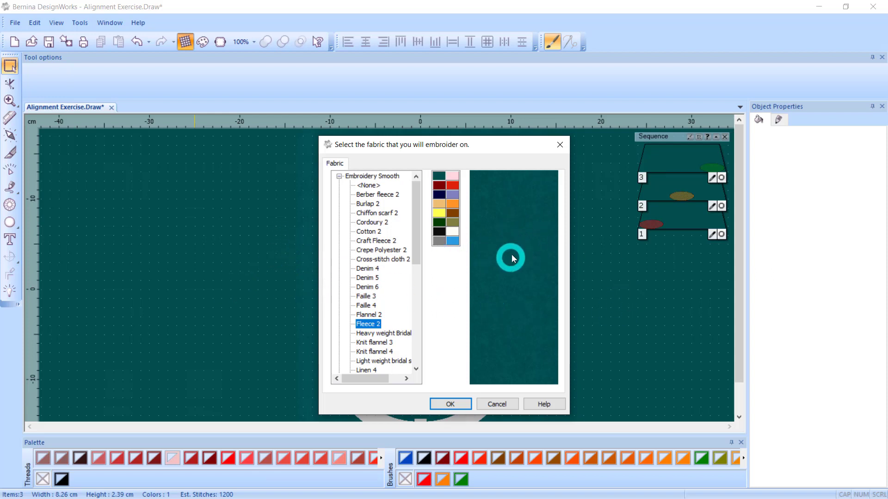
click(452, 234)
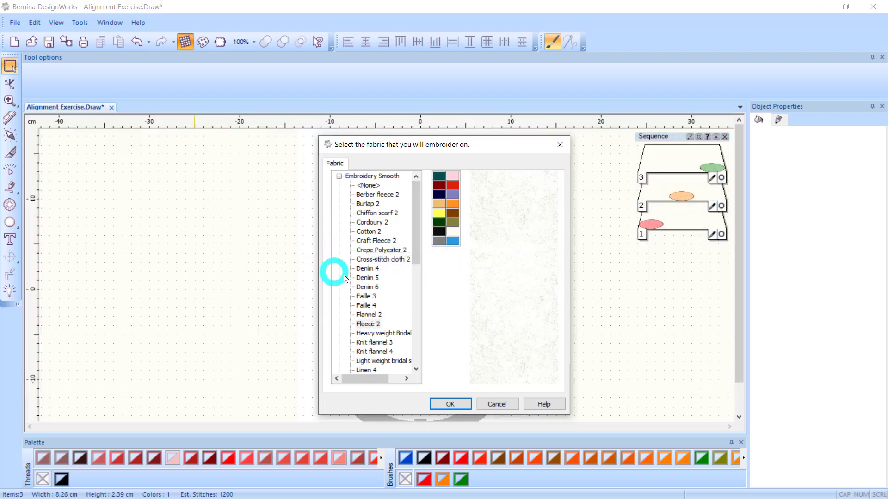
click(450, 405)
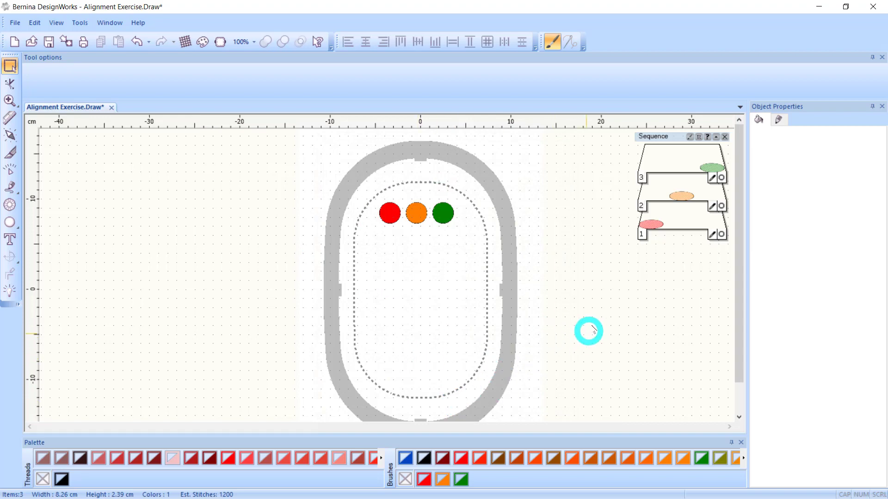
scroll(529, 291, up, 5)
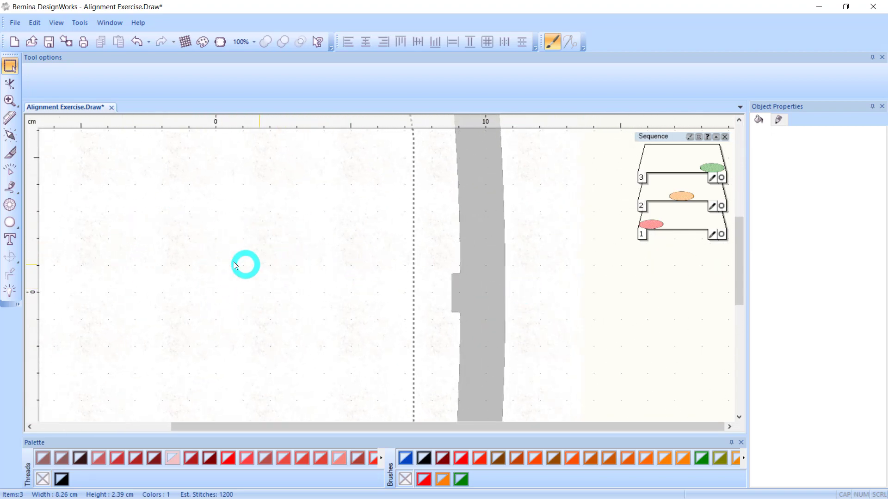
scroll(270, 266, down, 5)
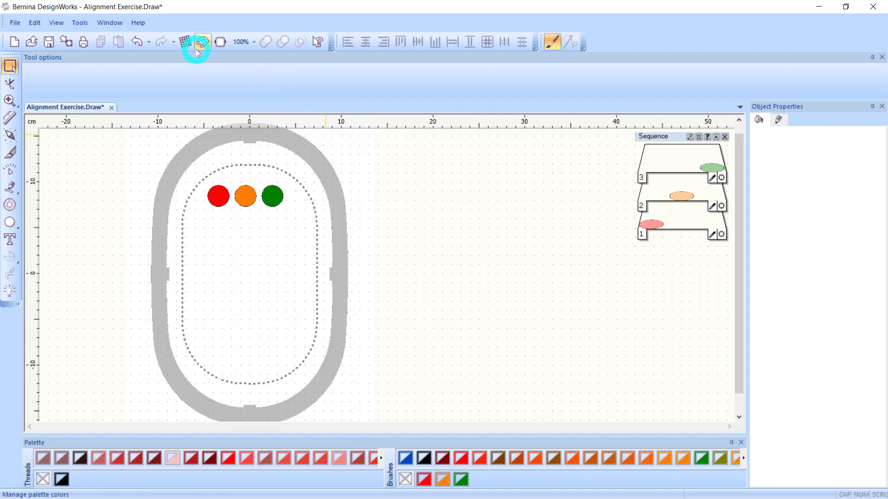
- Reset the embroidery fabric to <None>
click(184, 41)
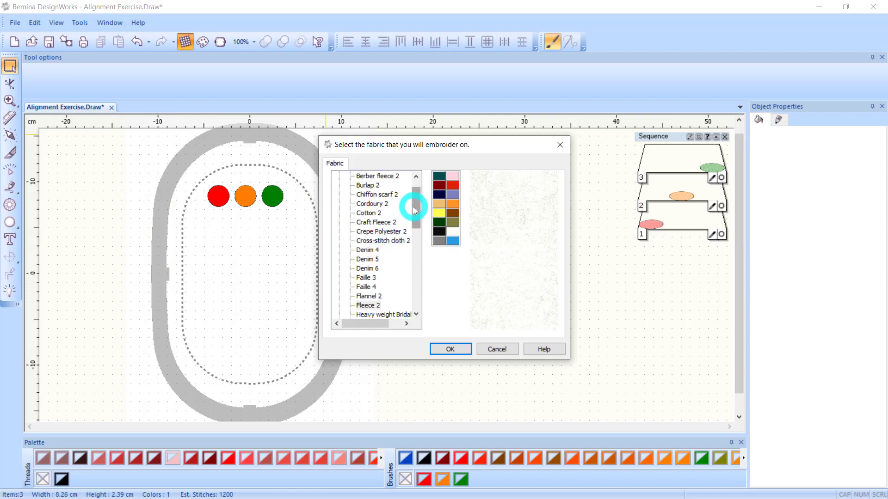
drag(413, 204, 425, 168)
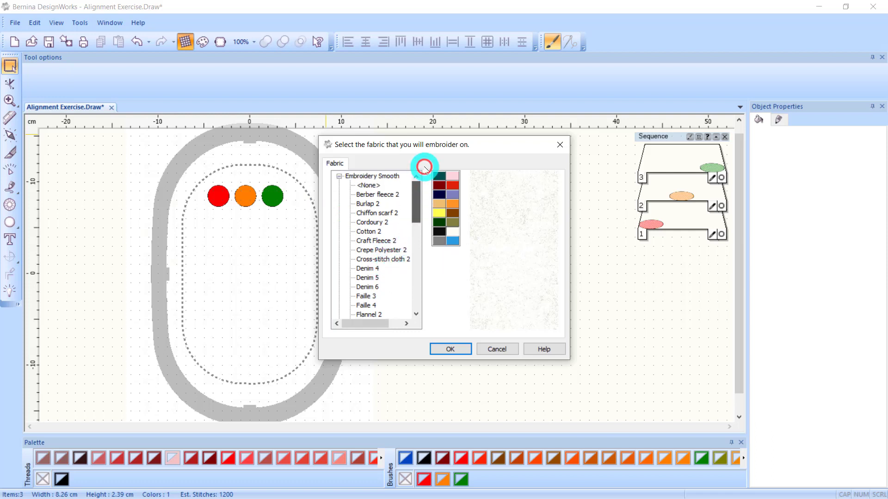
click(365, 184)
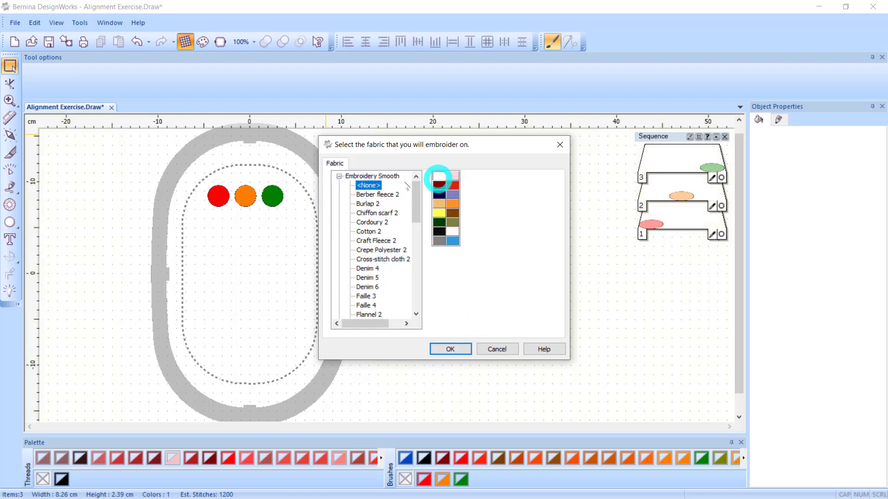
click(452, 349)
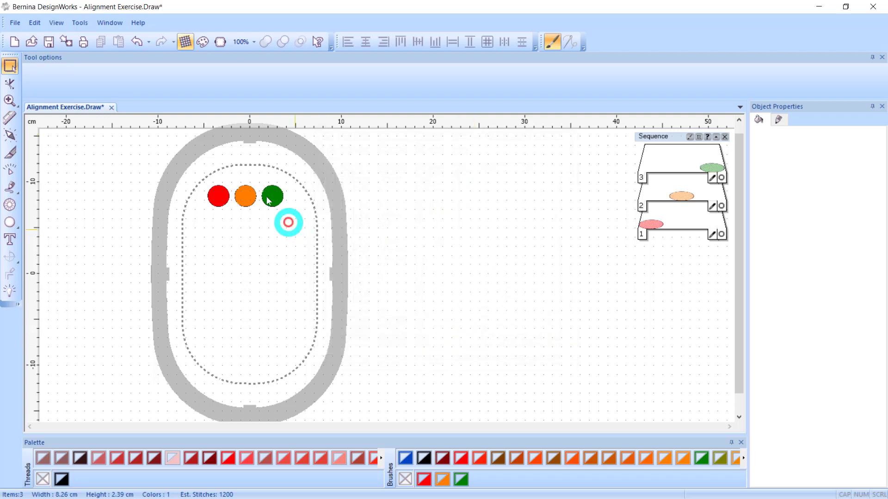
- Look through the available thread and brush palettes in the colour reduction settings, leaving both on RGB
click(202, 42)
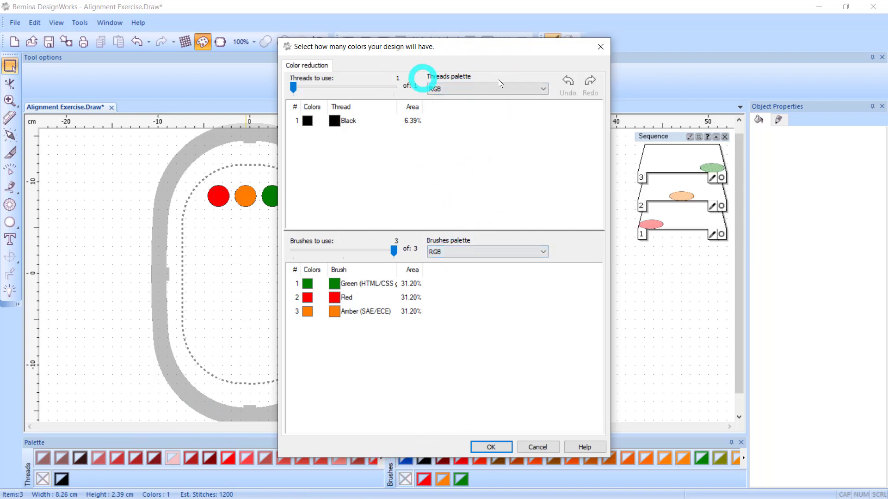
click(543, 89)
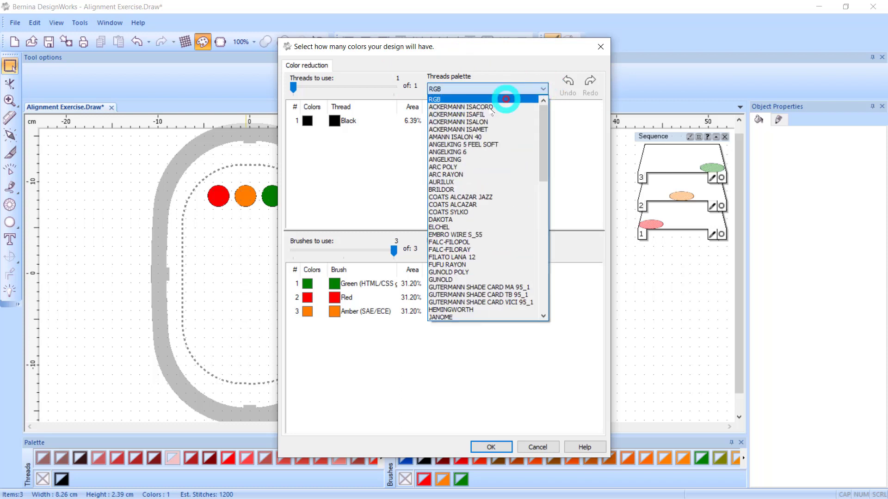
click(555, 132)
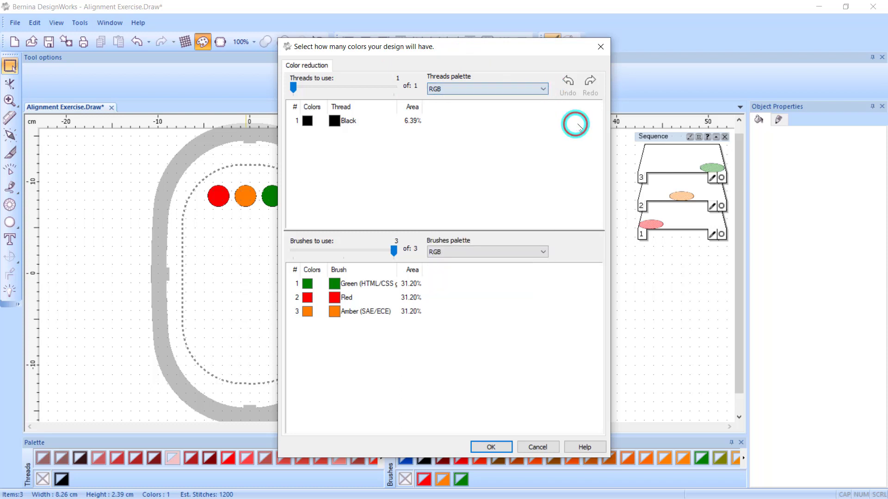
click(543, 252)
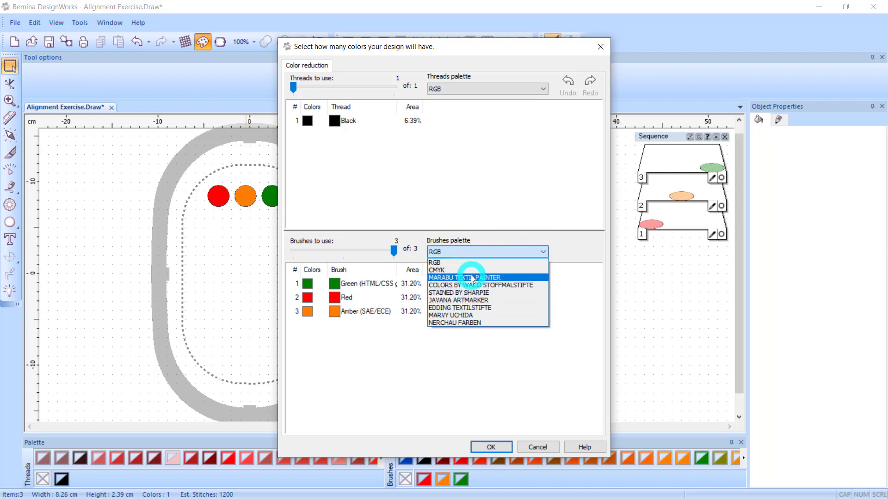
click(479, 376)
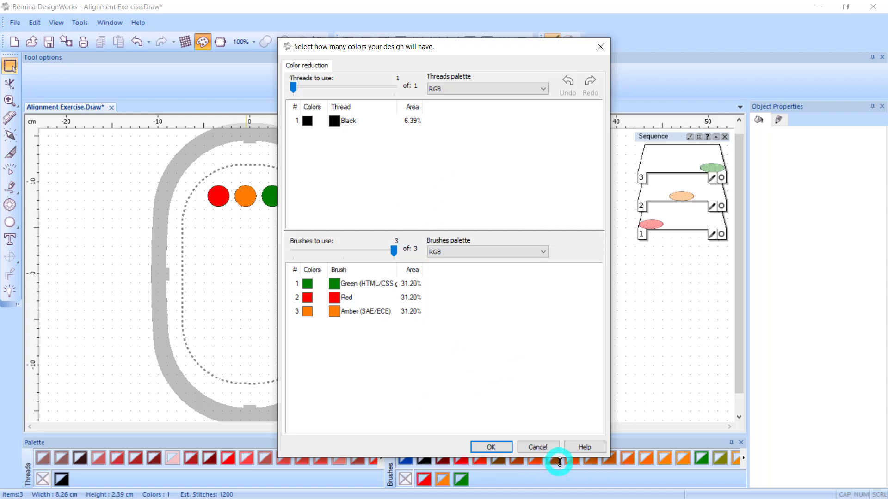
click(537, 447)
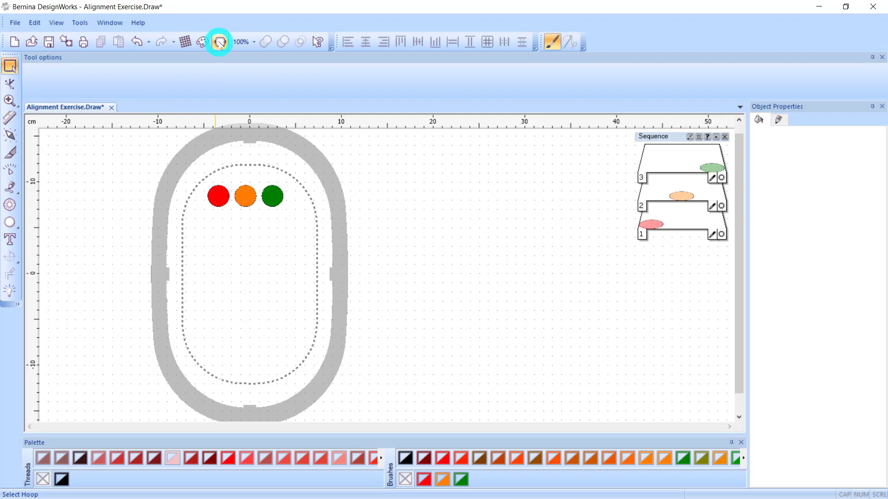
- Change the hoop to BERNINA Large Oval Hoop, 255 x 145, #43, with the design centered to the hoop
click(220, 43)
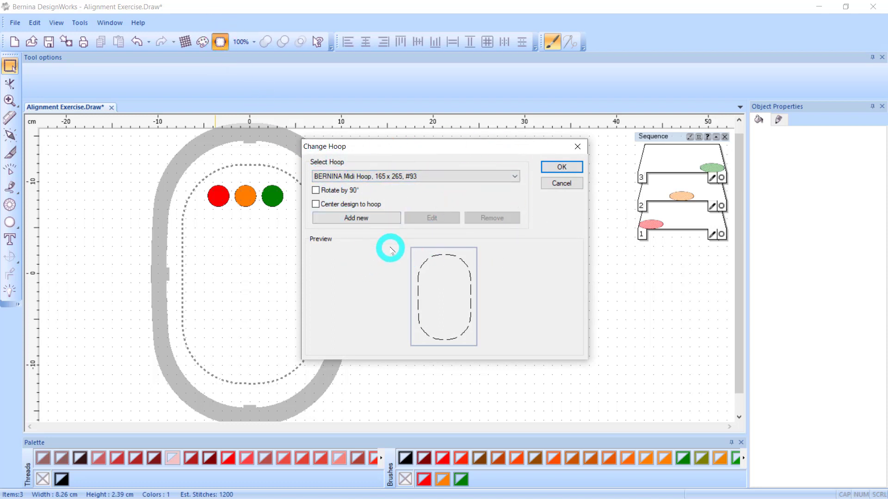
click(516, 176)
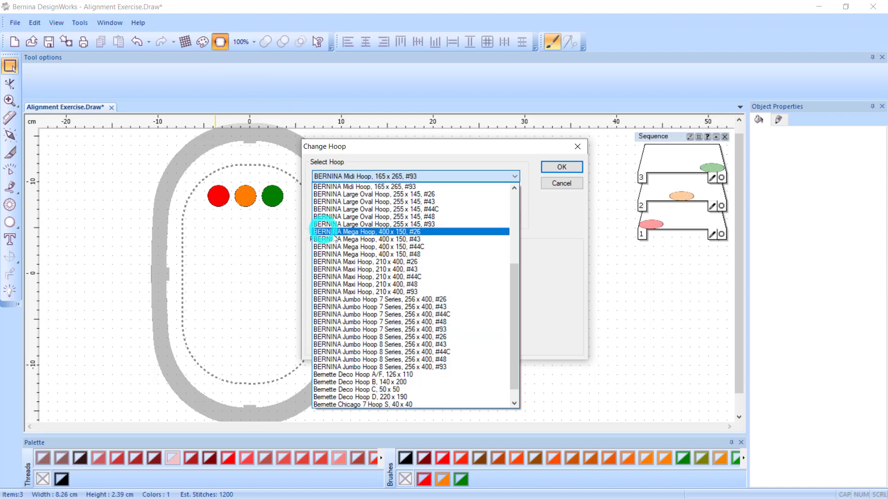
click(405, 240)
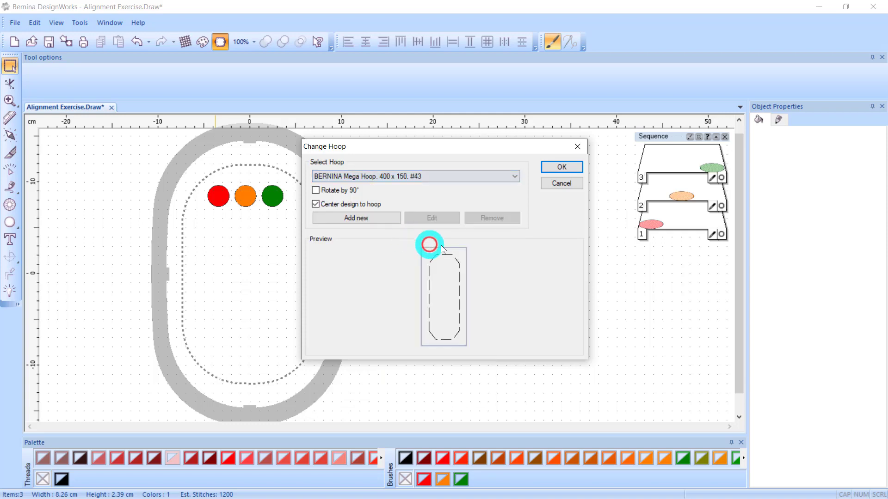
click(390, 181)
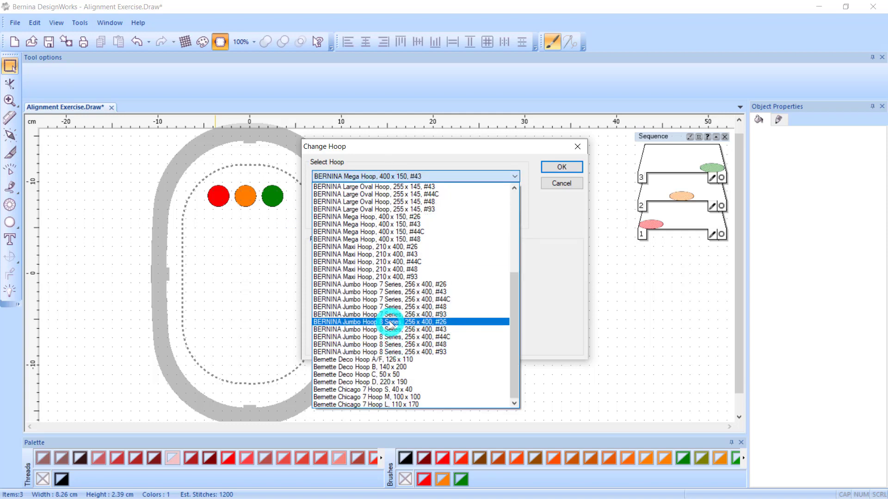
click(472, 203)
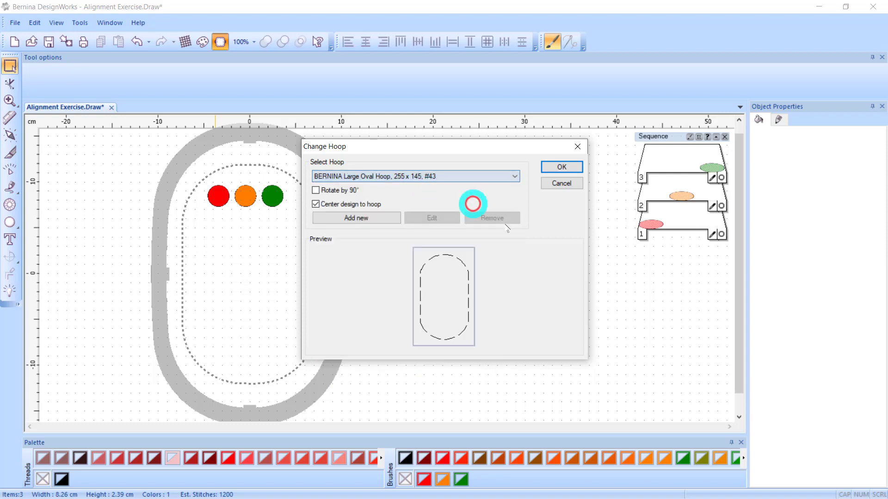
click(561, 166)
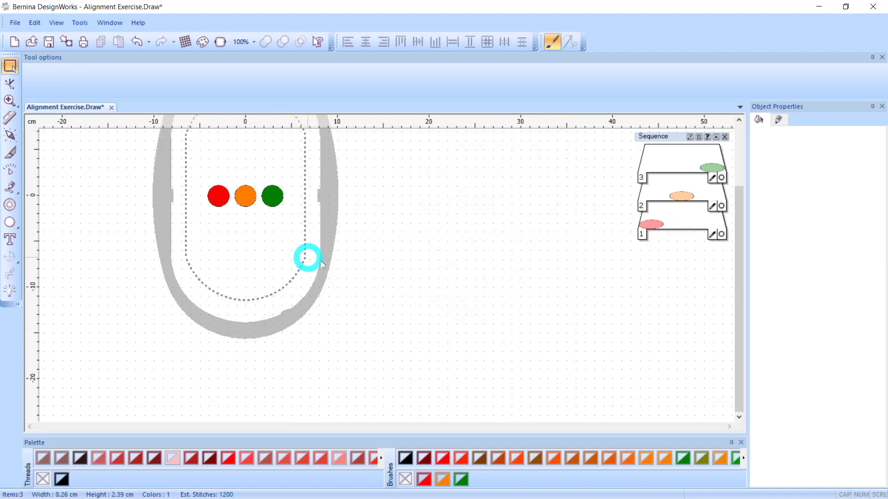
scroll(294, 259, up, 1)
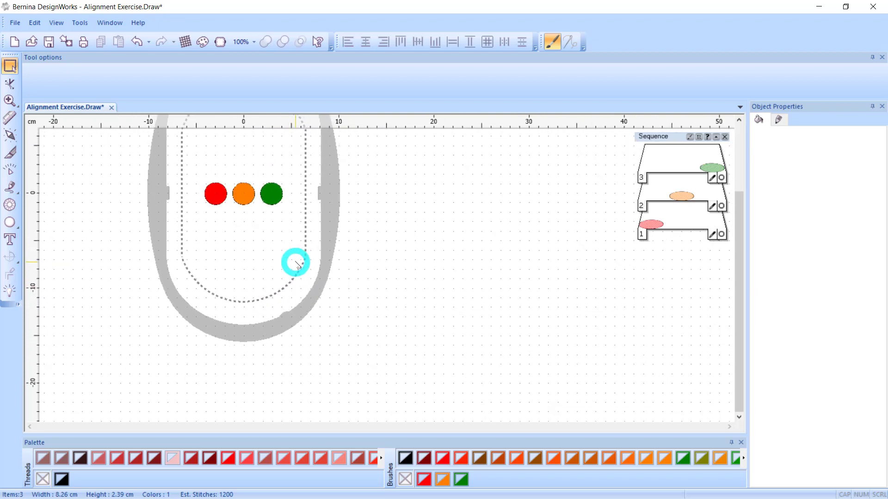
scroll(296, 262, down, 1)
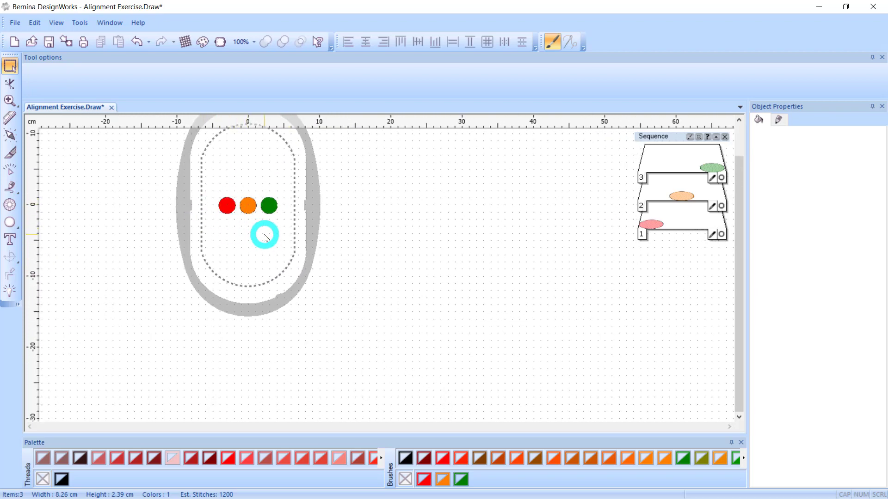
drag(126, 153, 127, 120)
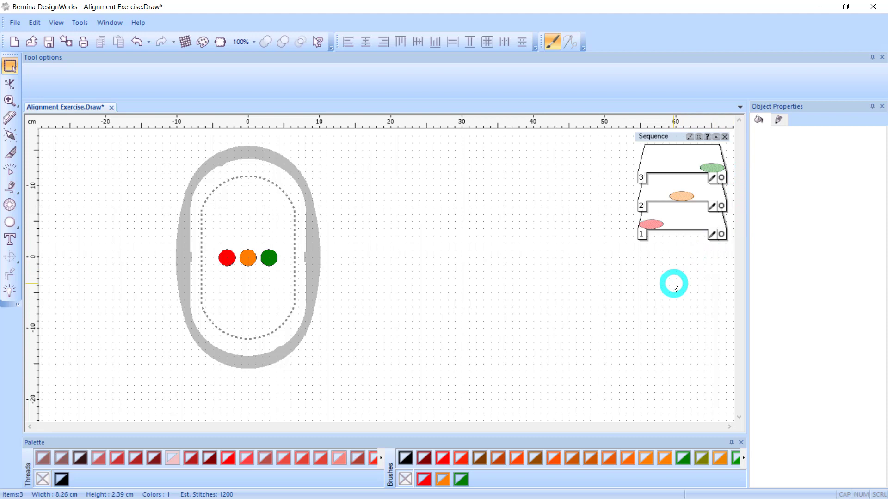
key(ctrl+2)
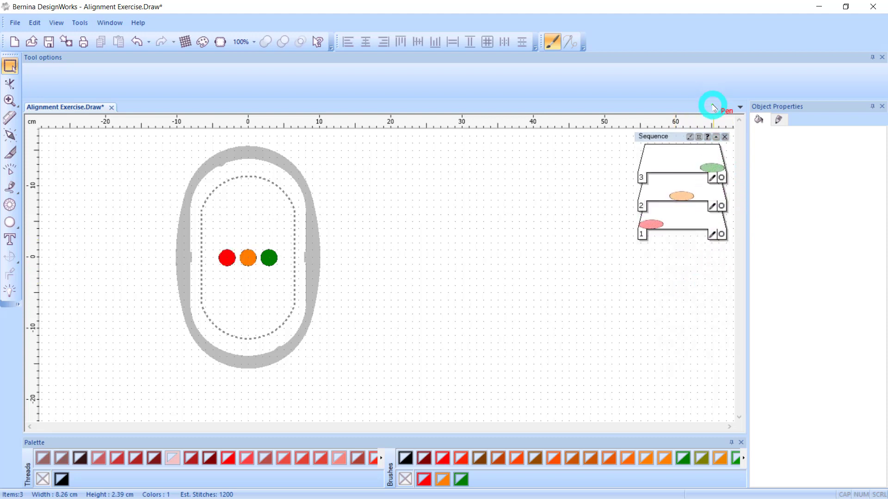
key(Escape)
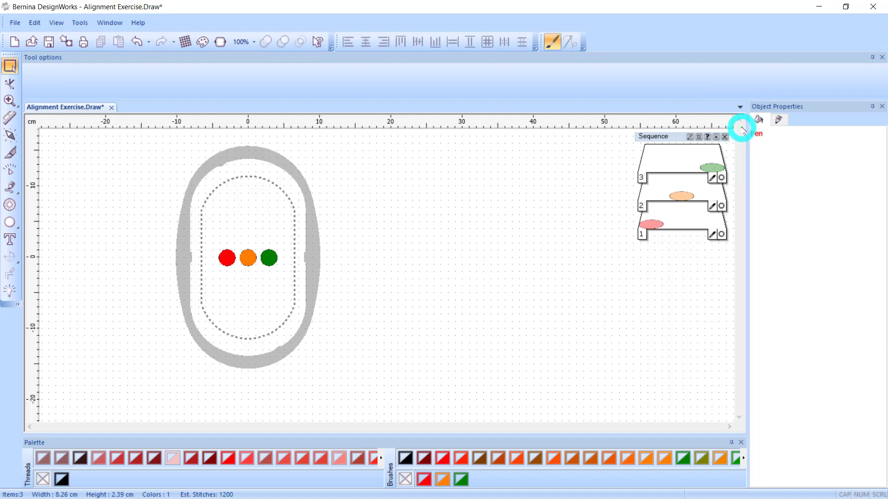
drag(739, 121, 739, 409)
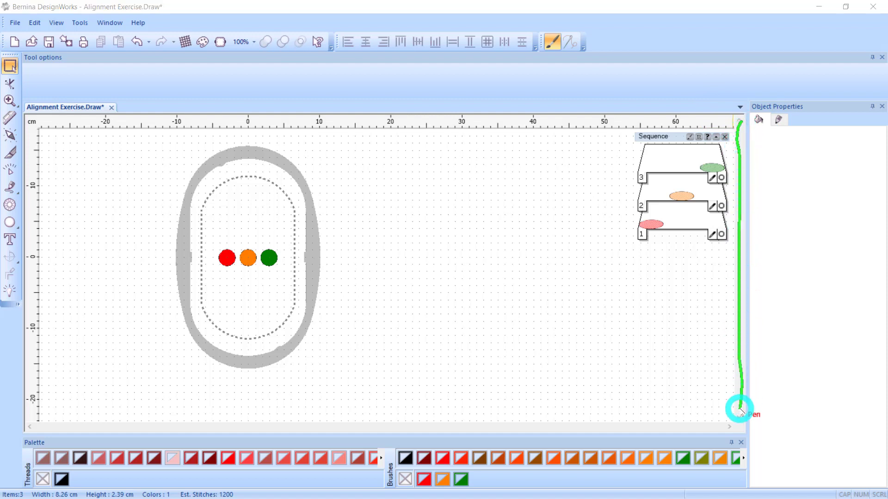
mouse_move(185, 428)
mouse_down()
mouse_move(423, 436)
mouse_move(715, 425)
mouse_up()
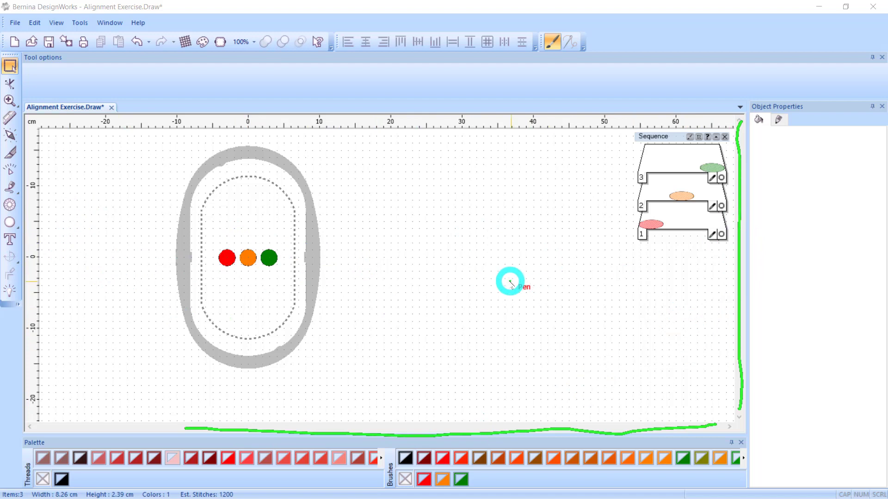
key(Escape)
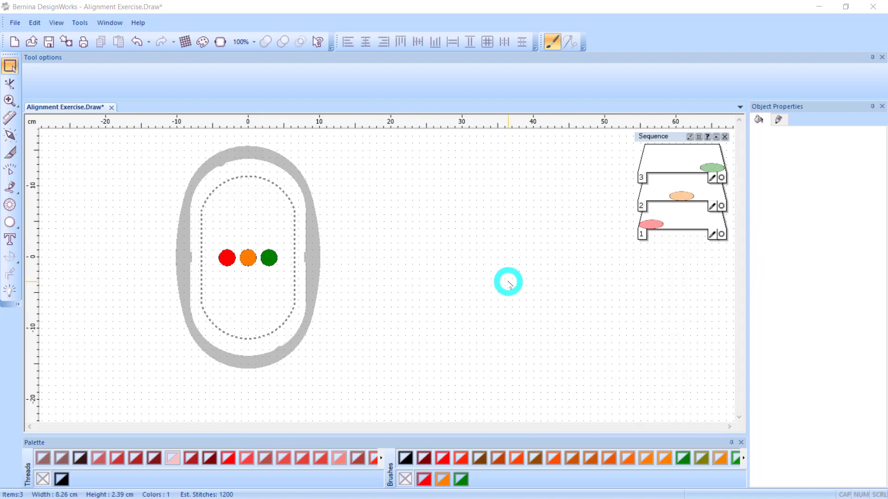
drag(359, 164, 366, 190)
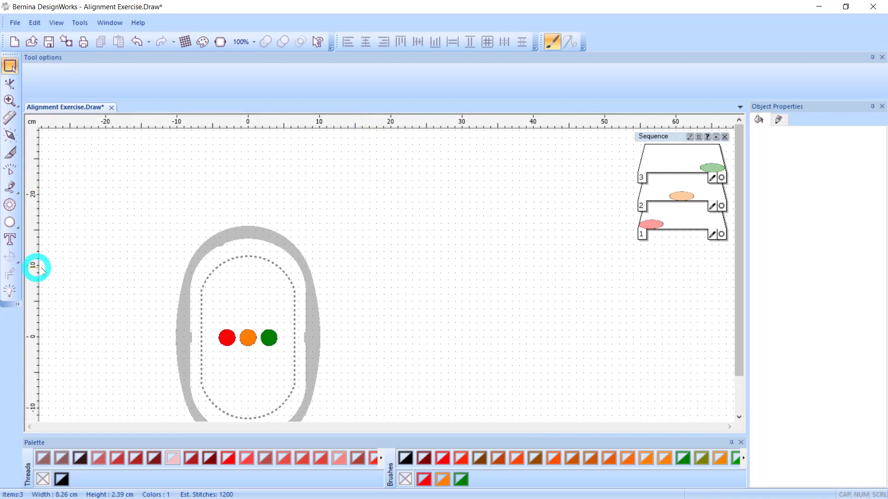
drag(66, 271, 39, 269)
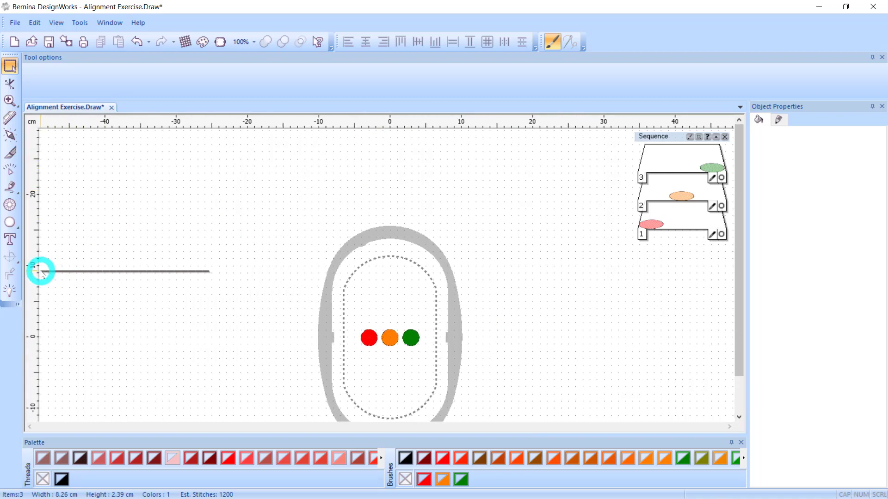
- Pan vertically and horizontally around the hooped circles and zoom in to view them up close
mouse_move(573, 375)
mouse_down()
mouse_move(574, 409)
mouse_move(573, 370)
mouse_up()
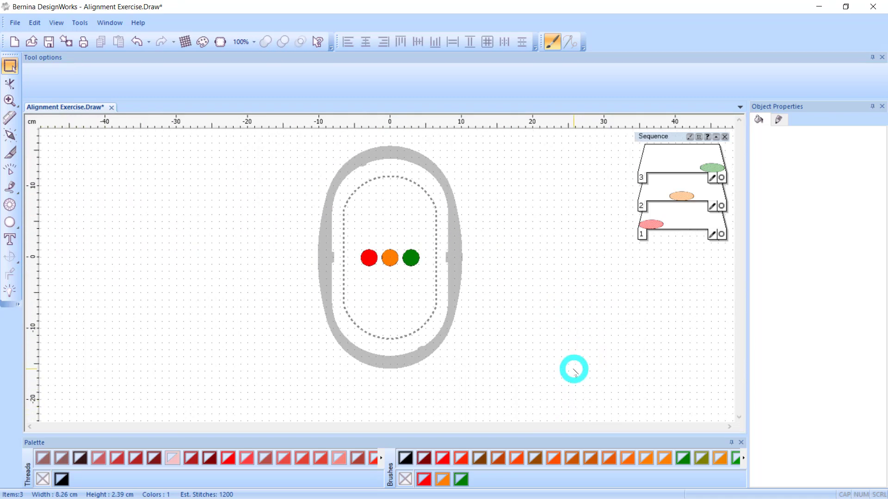
drag(537, 145, 538, 124)
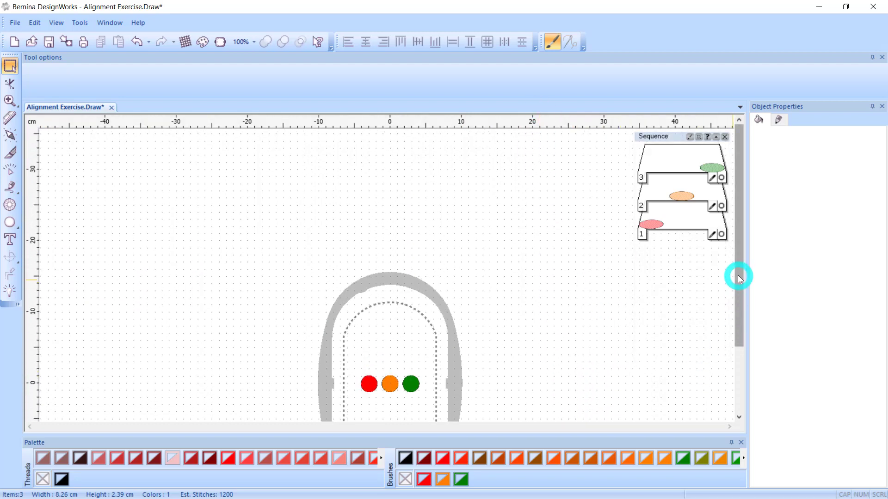
drag(739, 276, 725, 327)
scroll(402, 351, up, 3)
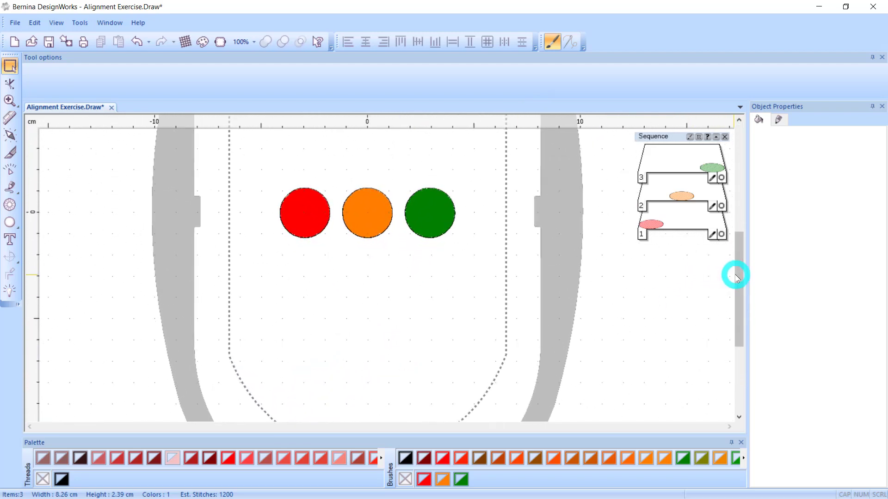
drag(735, 273, 735, 248)
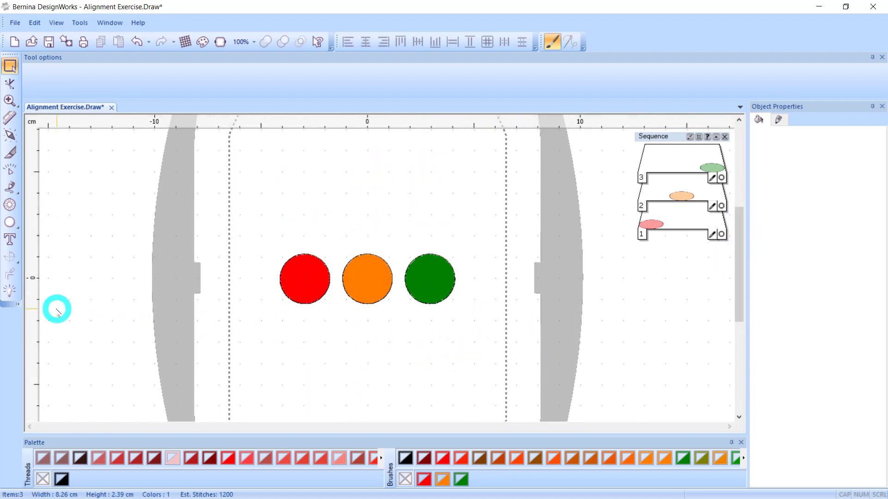
drag(56, 309, 123, 339)
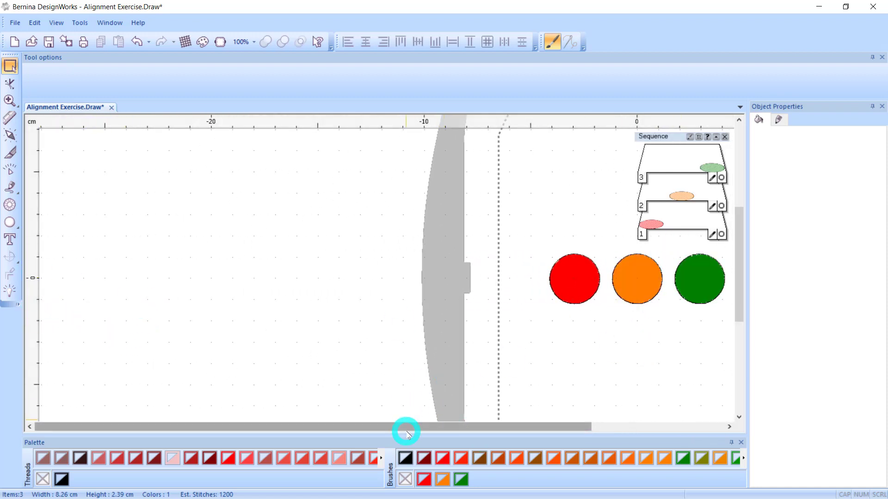
drag(413, 427, 561, 426)
- Zoom out to view the whole hoop, zoom back in and reposition the view around the three circles
scroll(524, 357, down, 5)
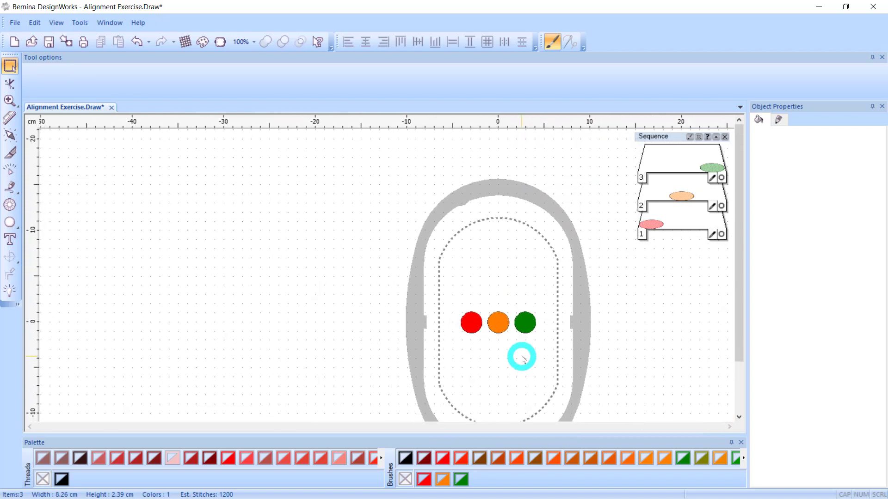
scroll(535, 358, down, 4)
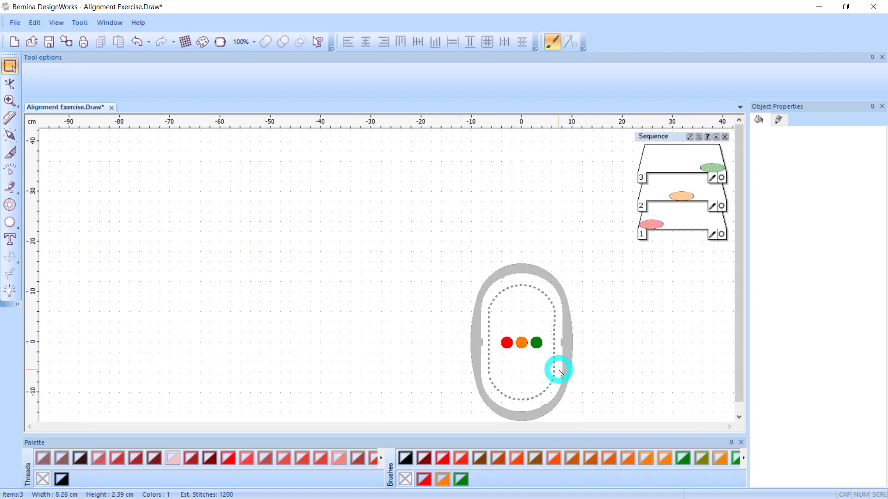
scroll(560, 373, up, 1)
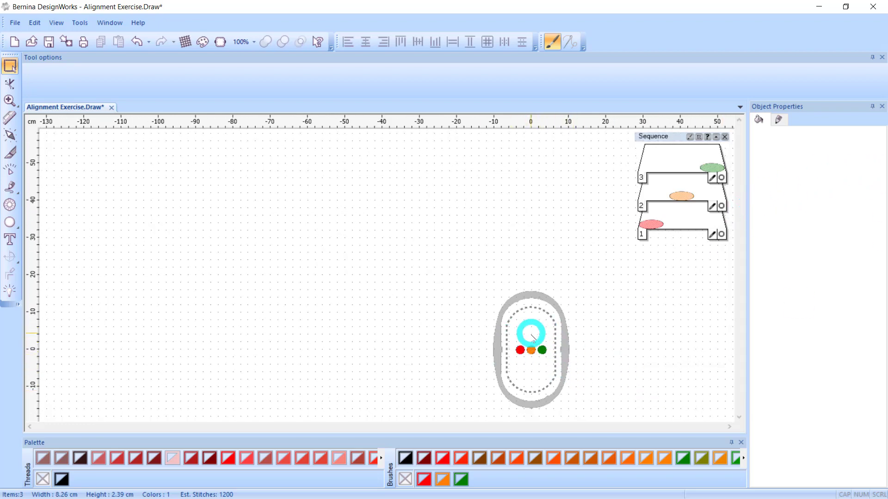
scroll(576, 336, up, 6)
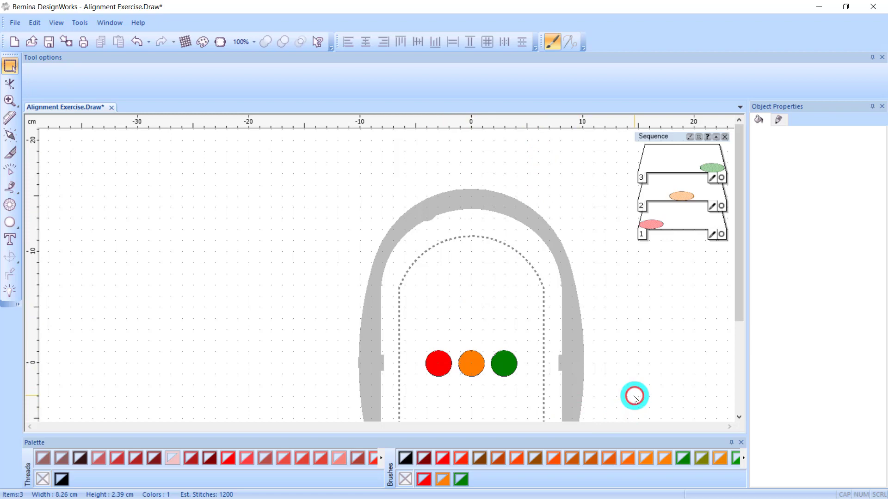
scroll(634, 396, down, 5)
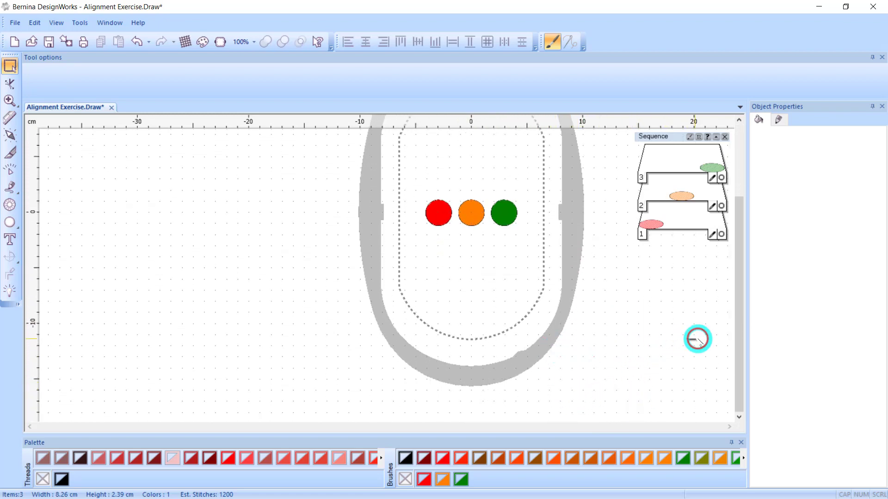
scroll(697, 338, right, 3)
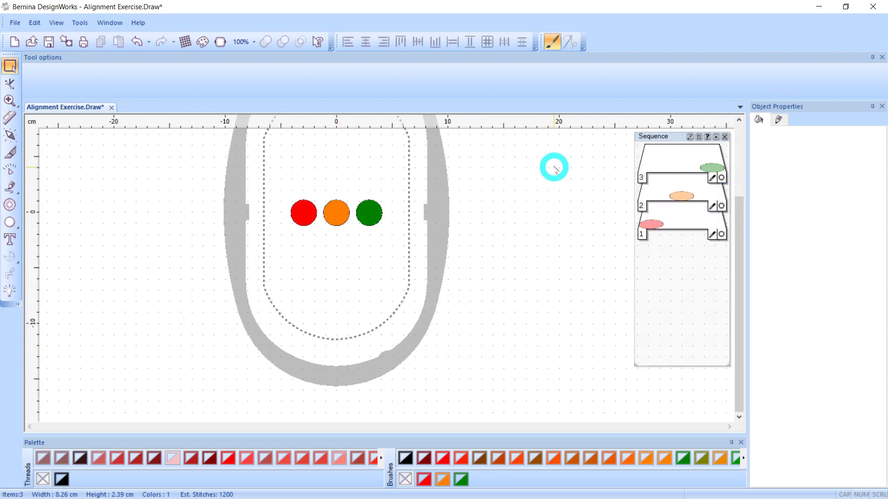
scroll(553, 149, up, 2)
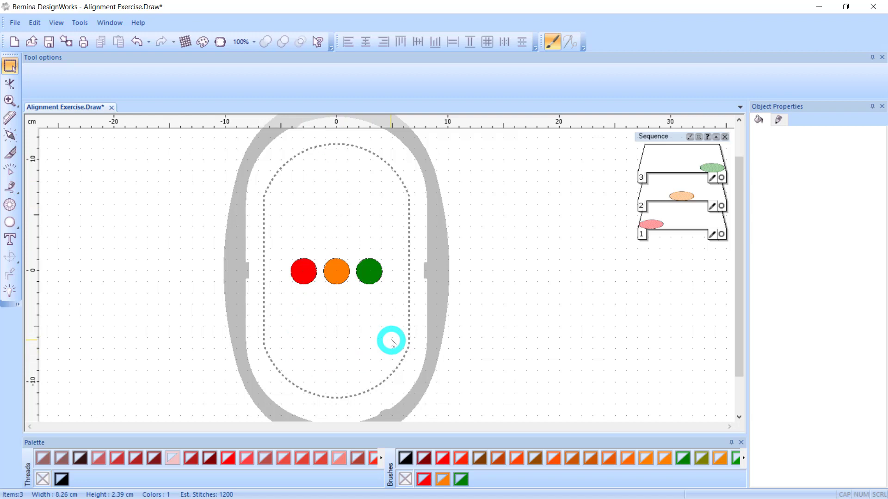
- Move the three circles together outside the hoop to its left, and rotate the hoop by 90°
drag(270, 226, 422, 311)
drag(305, 277, 93, 272)
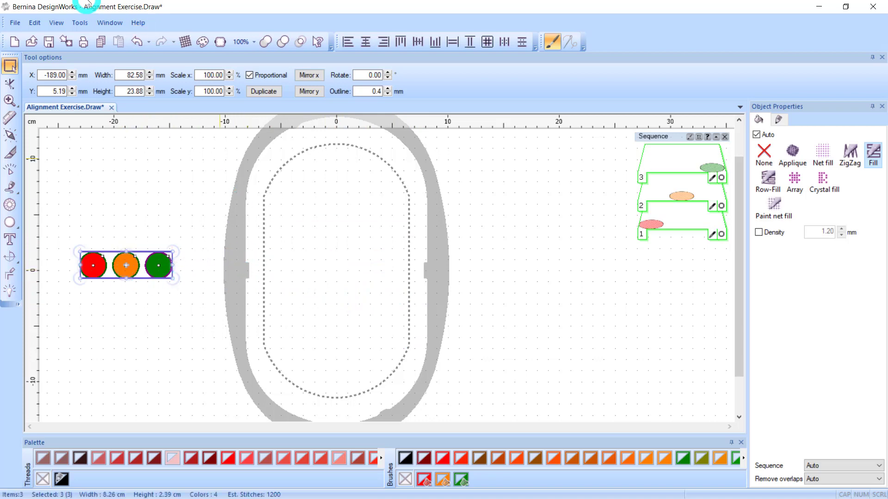
click(220, 42)
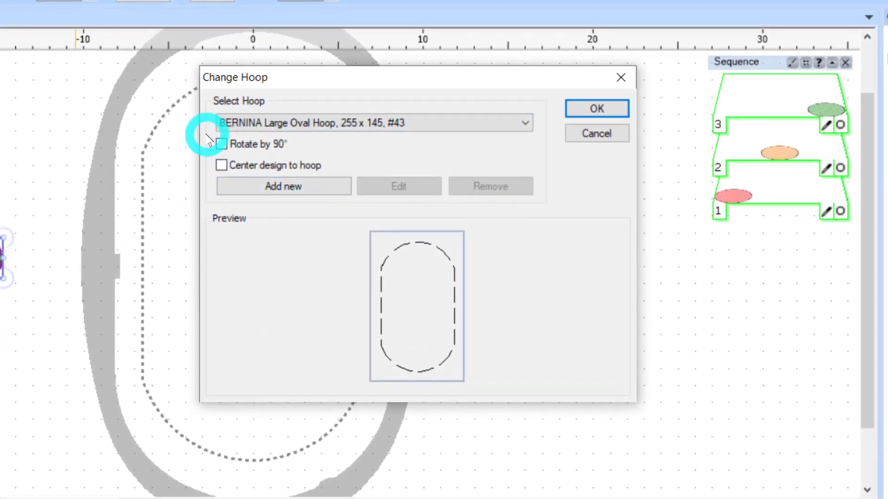
click(221, 144)
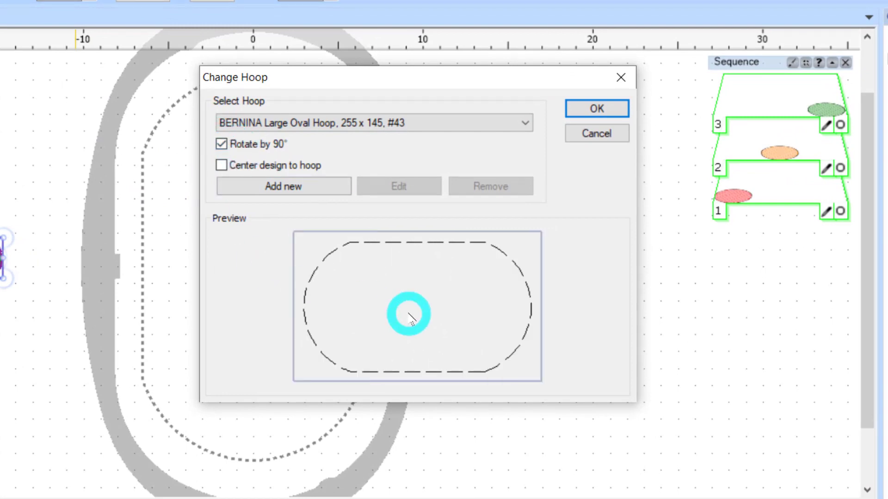
click(597, 106)
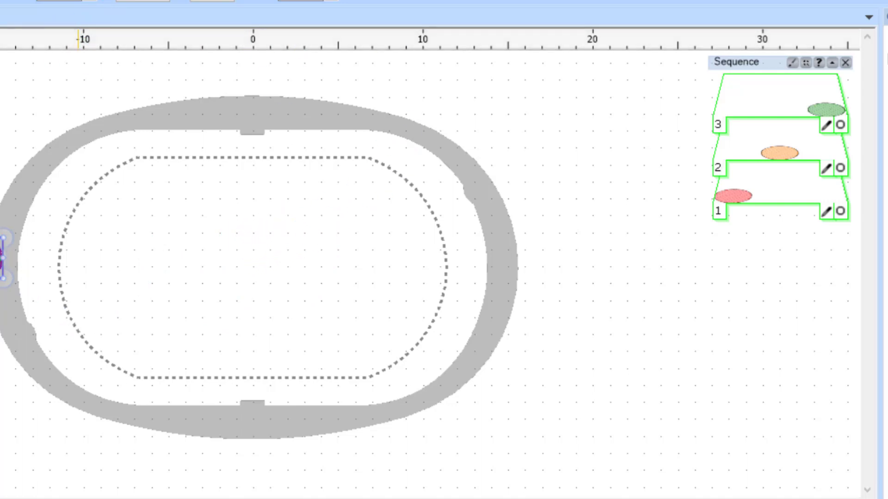
- Center the three-circle design to the rotated BERNINA Large Oval Hoop, 255 x 145, #43
click(78, 1)
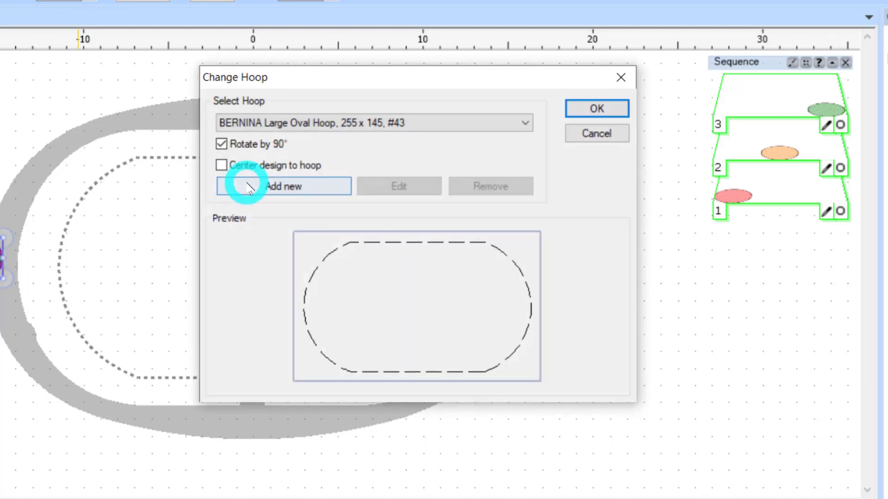
click(222, 165)
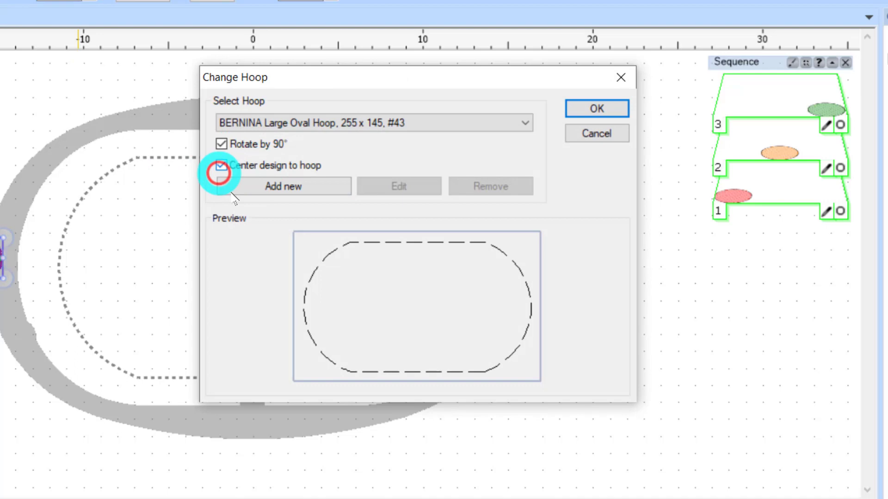
click(595, 109)
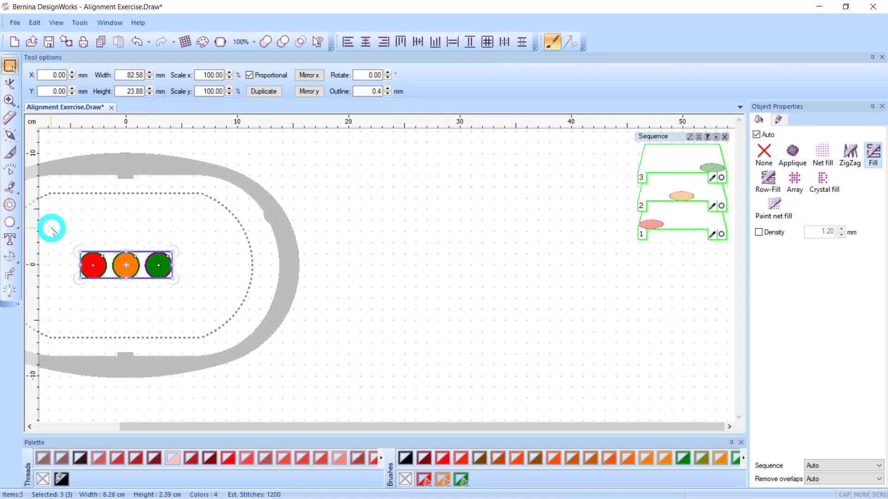
drag(245, 425, 133, 420)
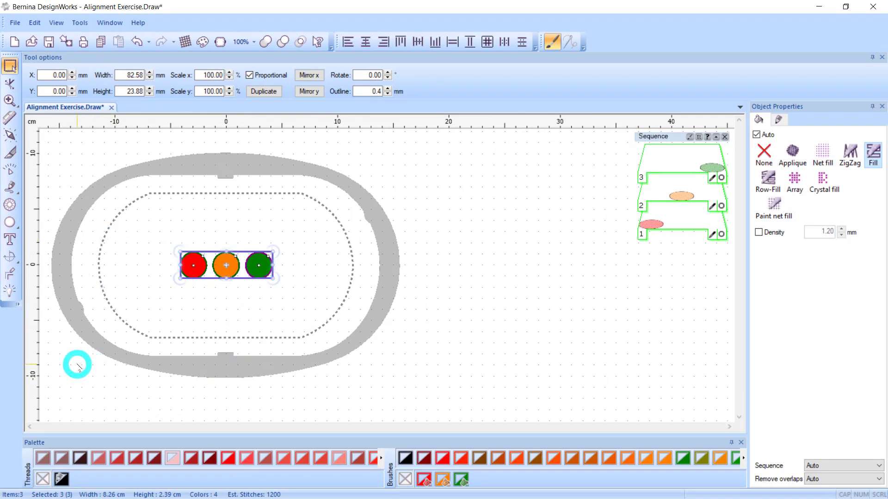
mouse_move(77, 364)
mouse_down()
mouse_move(43, 362)
mouse_move(88, 364)
mouse_up()
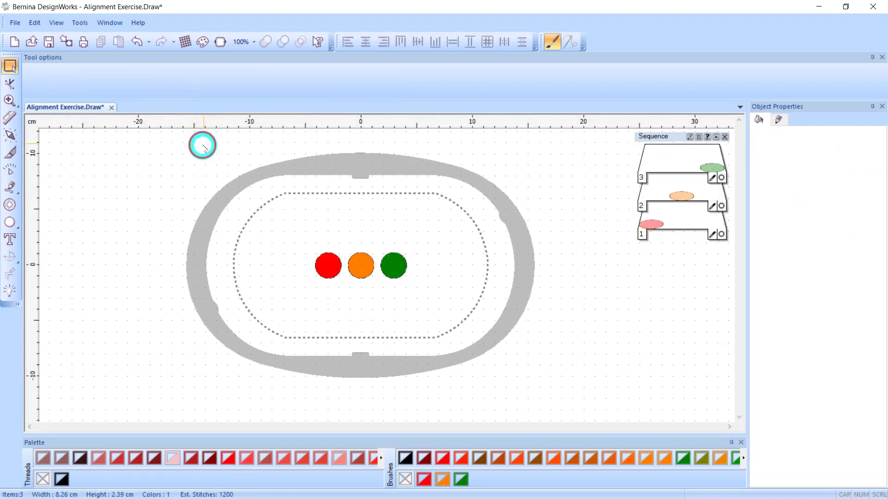
drag(203, 144, 205, 126)
scroll(162, 412, down, 3)
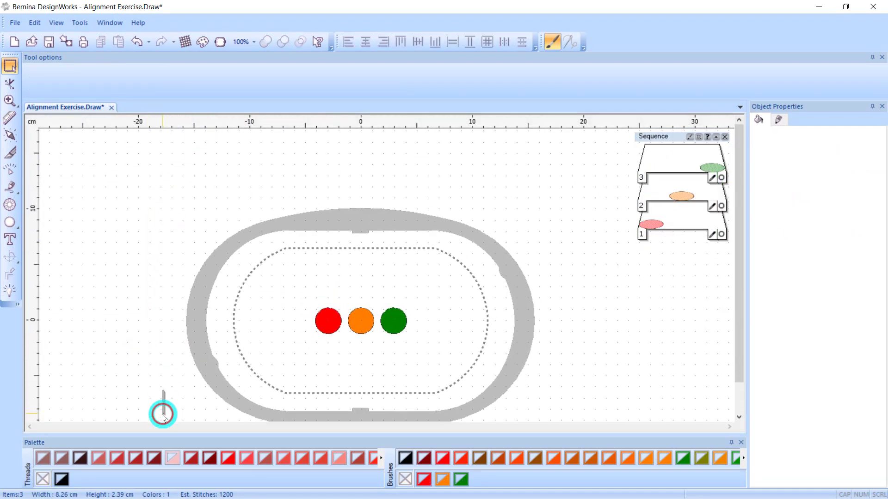
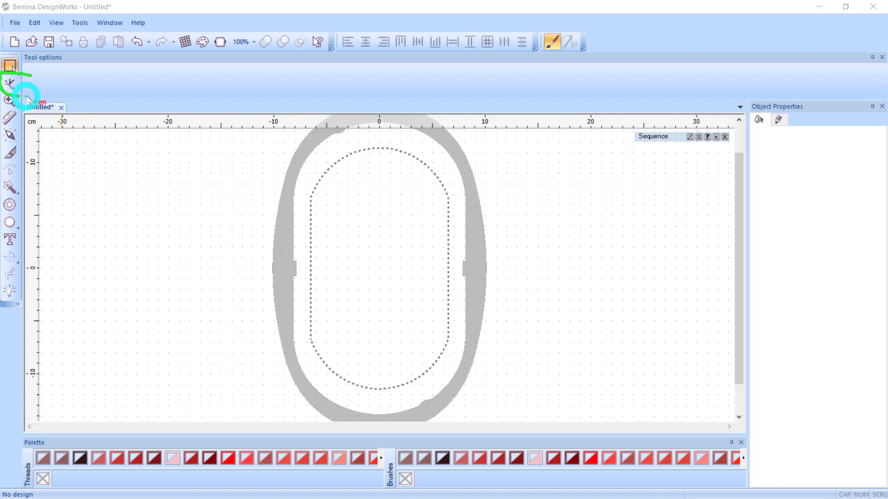
- Hide the hoop in the untitled drawing and check which hoop is selected
mouse_move(51, 82)
mouse_down()
mouse_move(50, 92)
mouse_move(91, 96)
mouse_up()
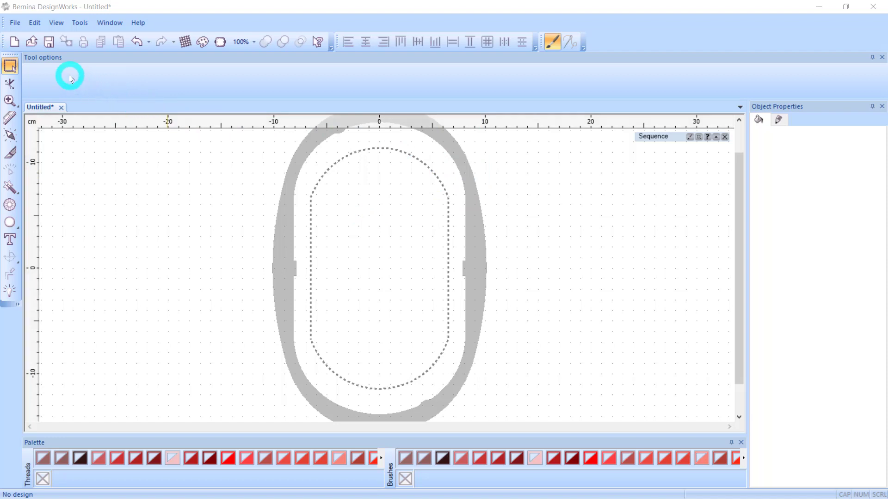
click(55, 23)
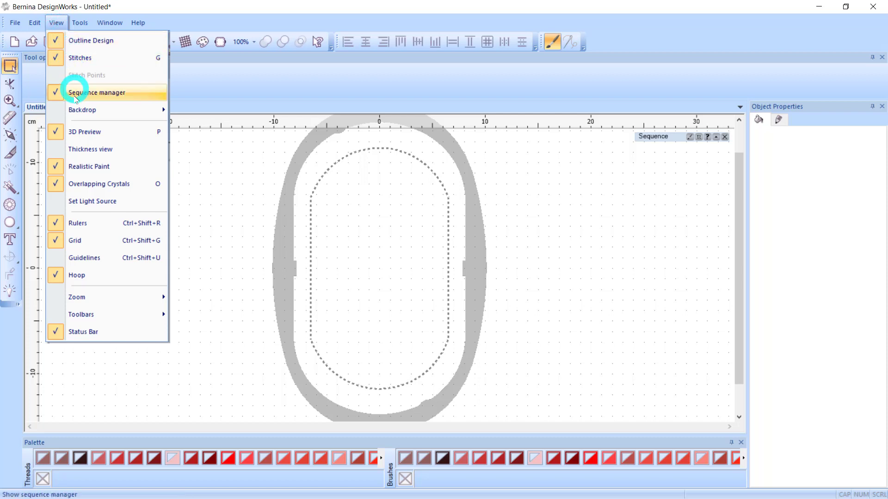
click(74, 276)
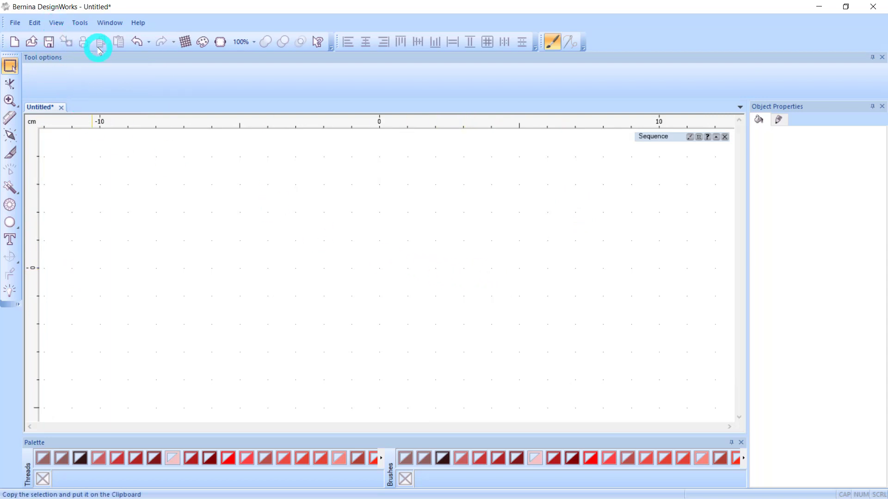
click(220, 42)
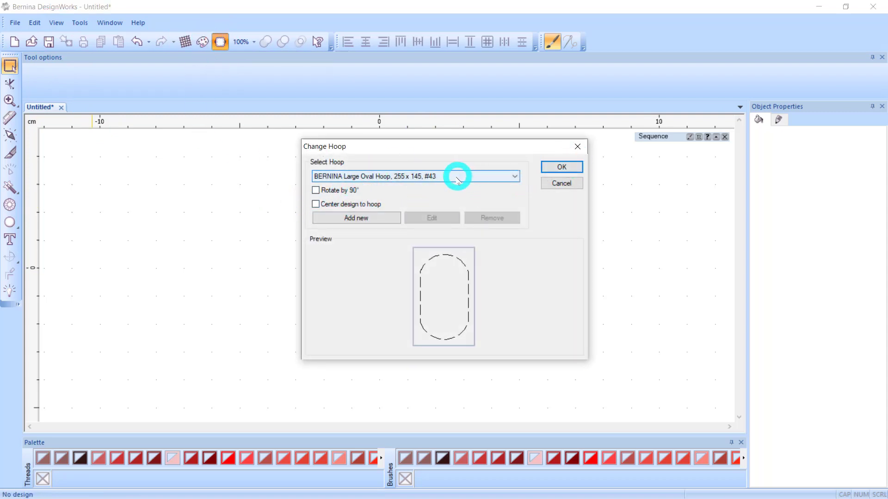
click(577, 144)
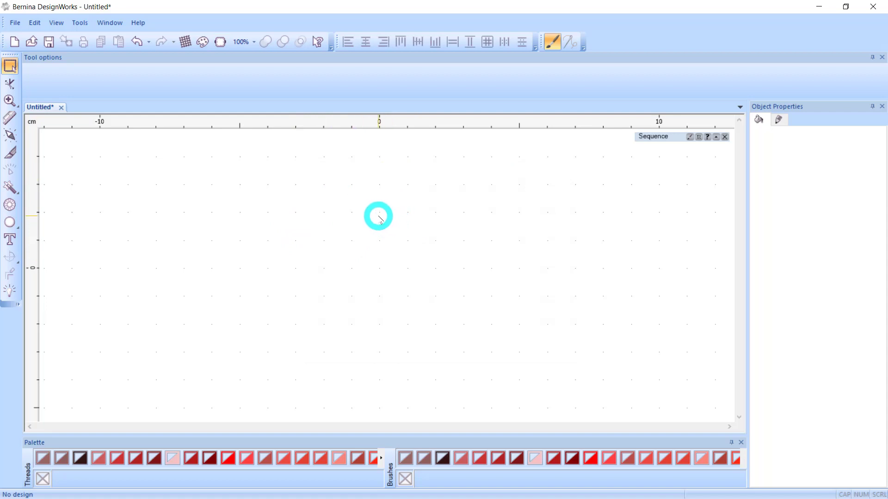
- Start opening a design and browse through the BERNINA DesignWorks Samples folder to its PaintWork folder
click(30, 43)
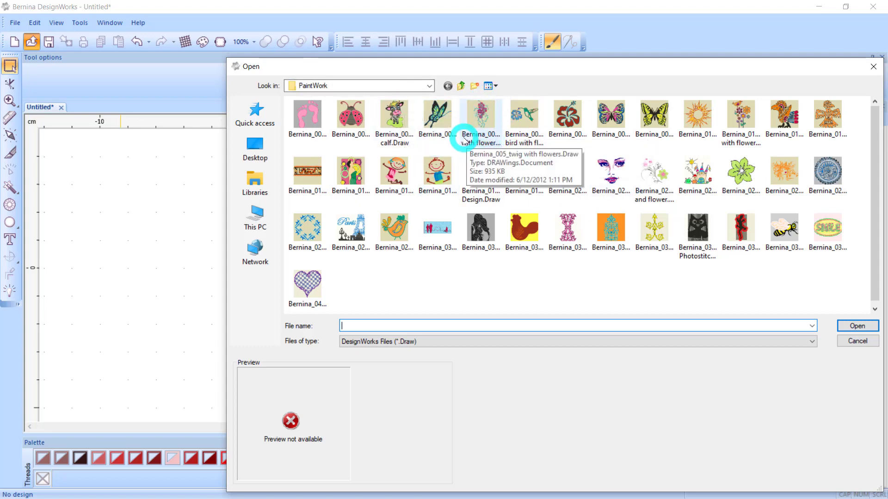
click(430, 86)
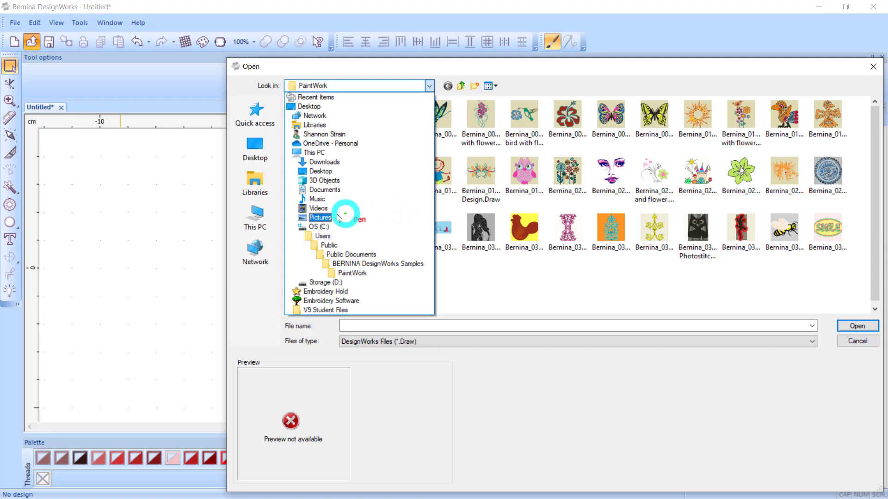
click(282, 213)
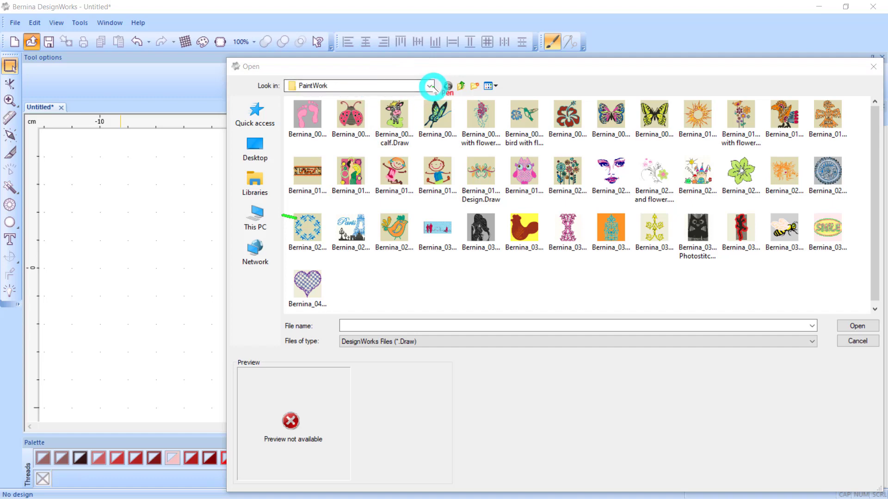
click(430, 86)
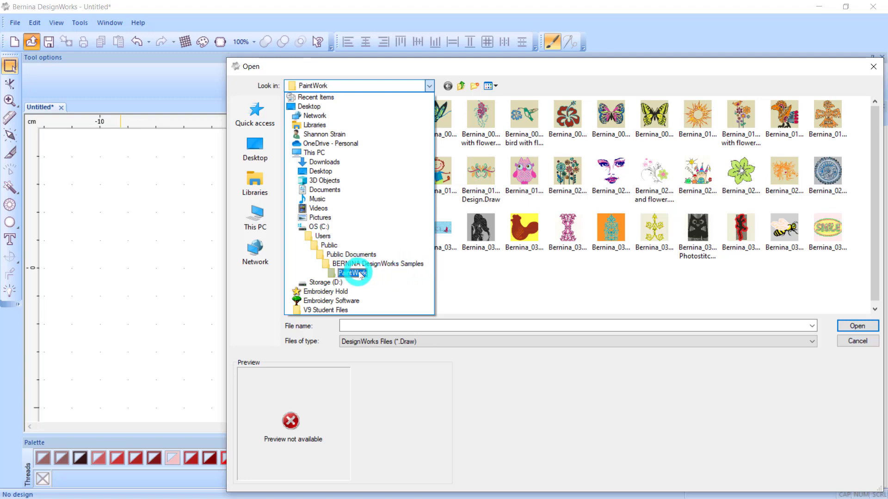
click(379, 265)
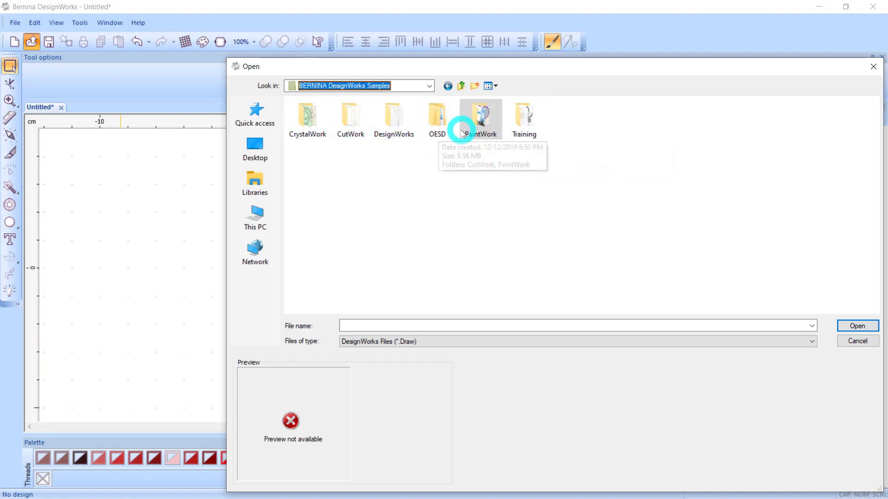
double_click(481, 115)
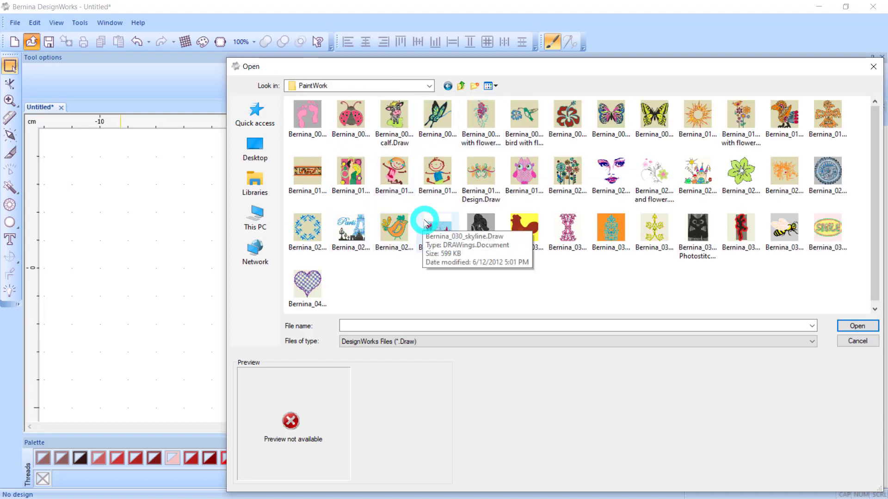
- Check the available file types and open the sample design Bernina_019_owl.Draw
click(812, 343)
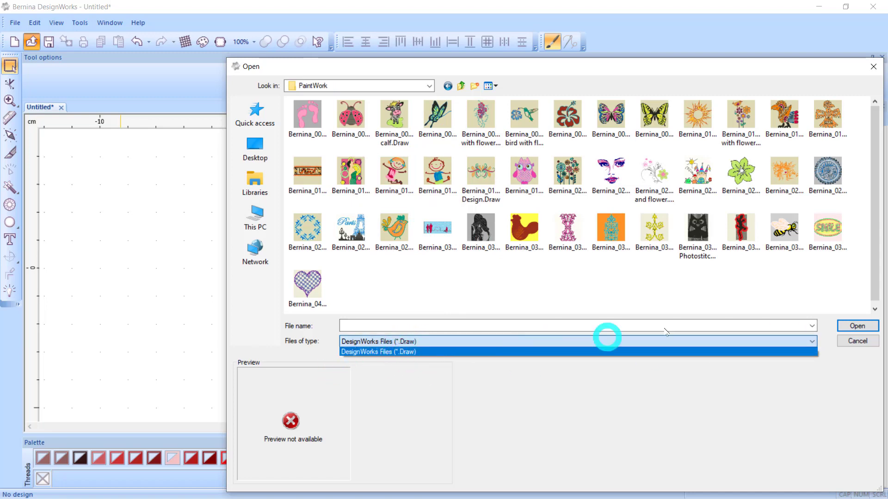
click(810, 343)
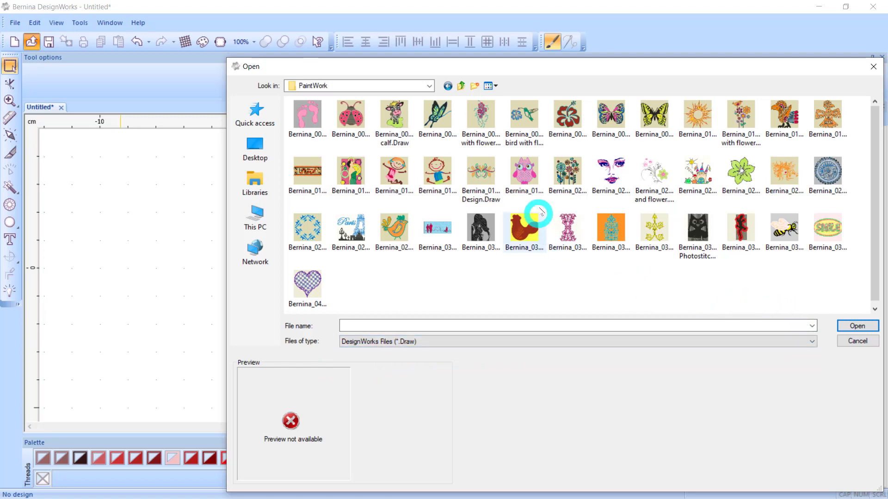
click(524, 170)
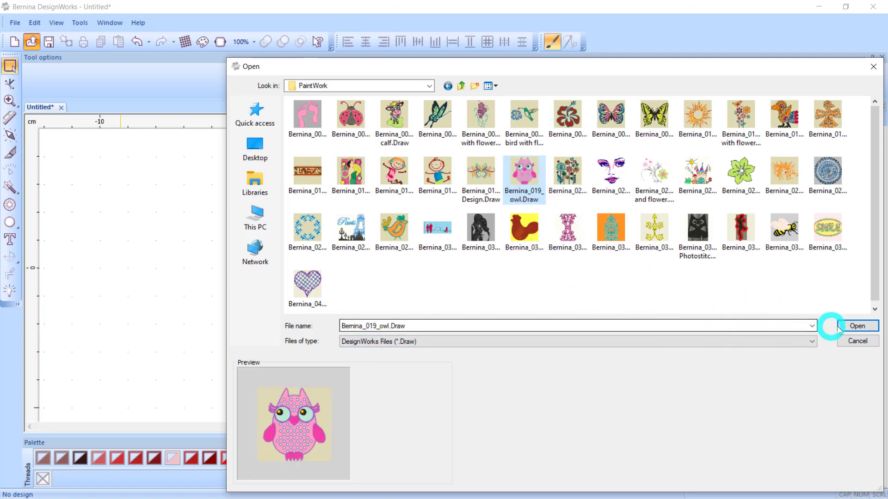
click(858, 326)
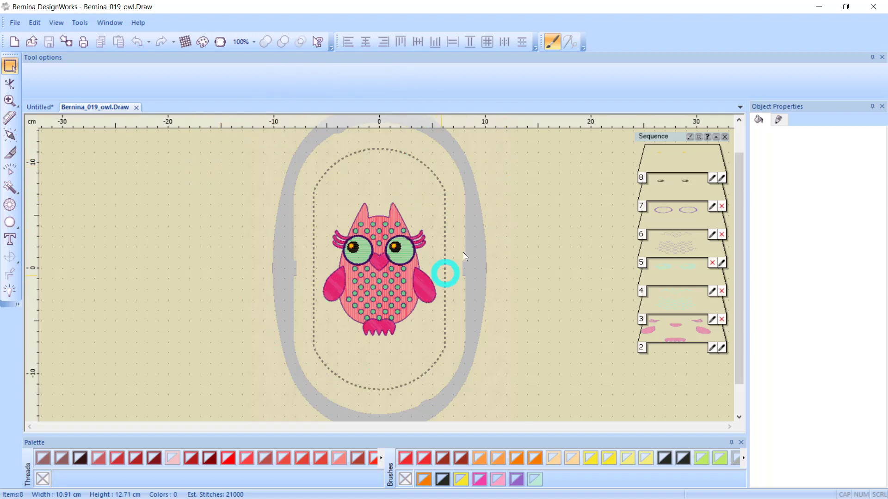
- Hide the hoop in the owl drawing and change the fabric colour to white
click(56, 23)
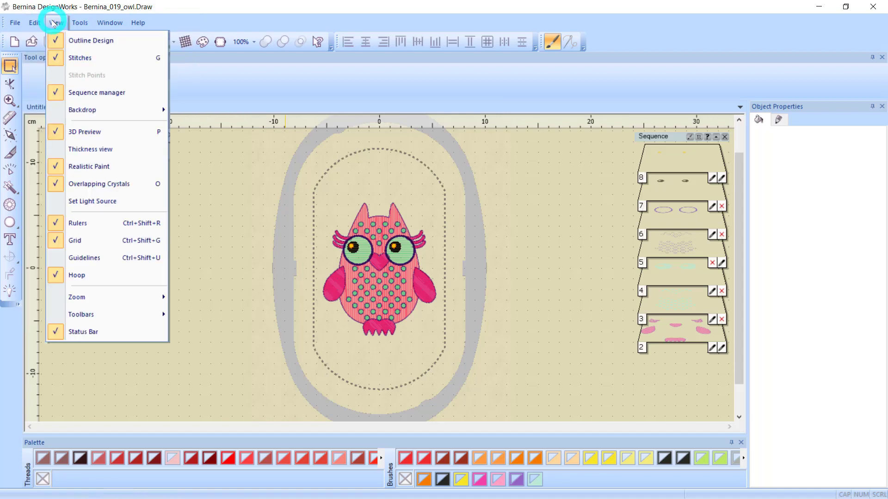
click(76, 275)
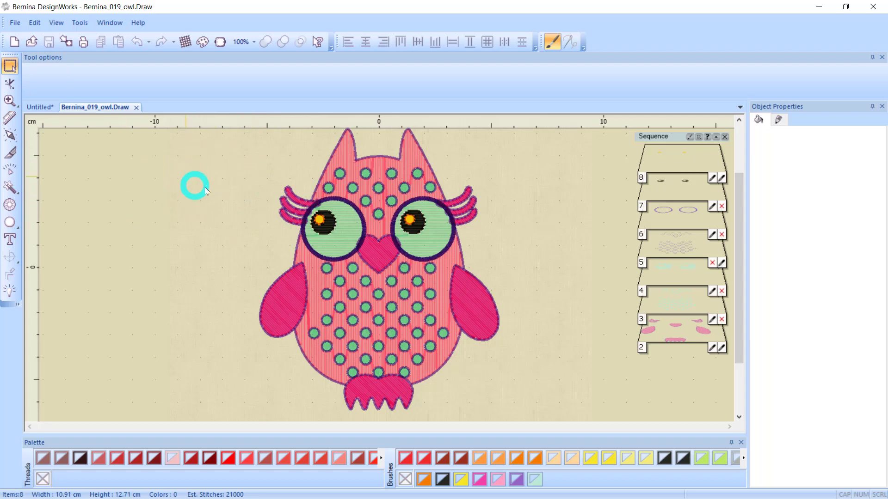
click(185, 41)
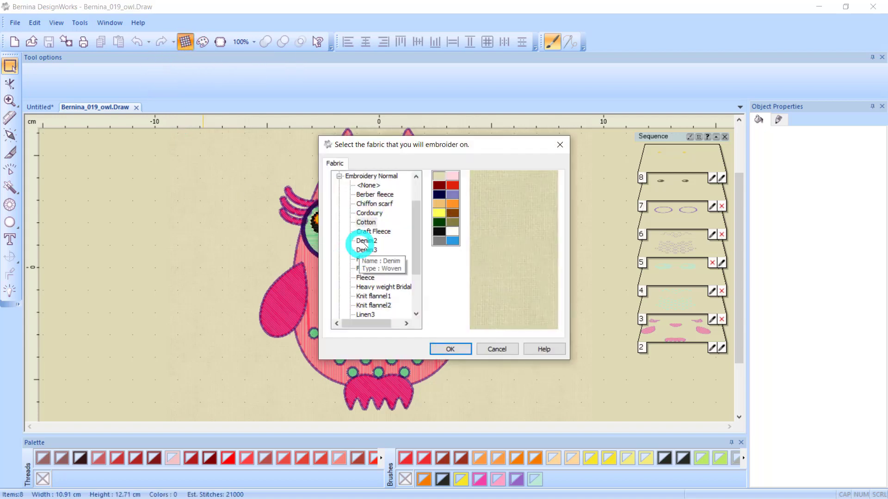
click(452, 233)
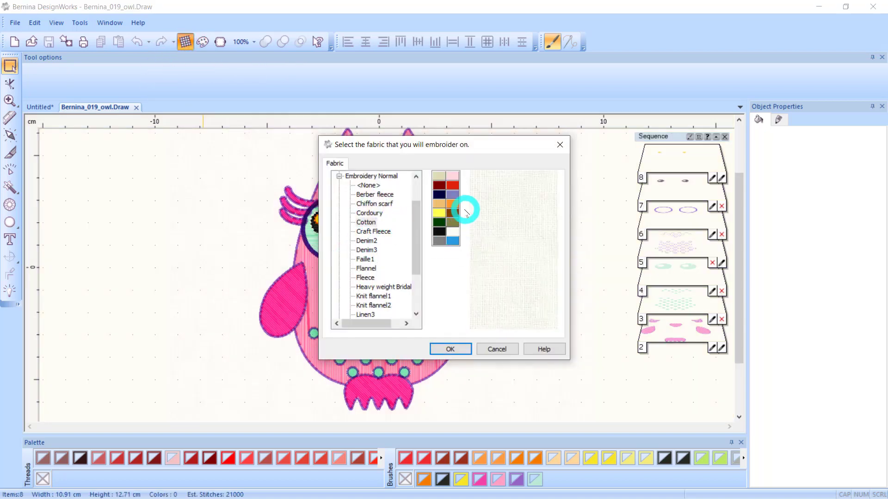
click(452, 347)
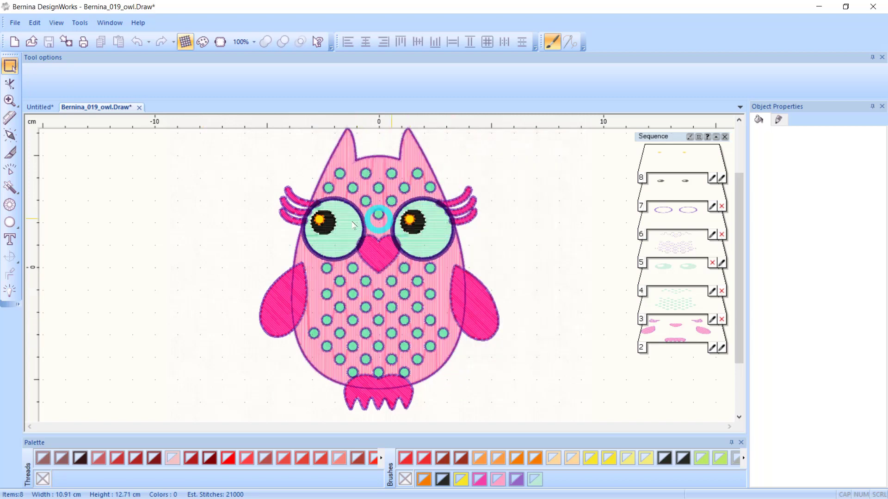
click(191, 283)
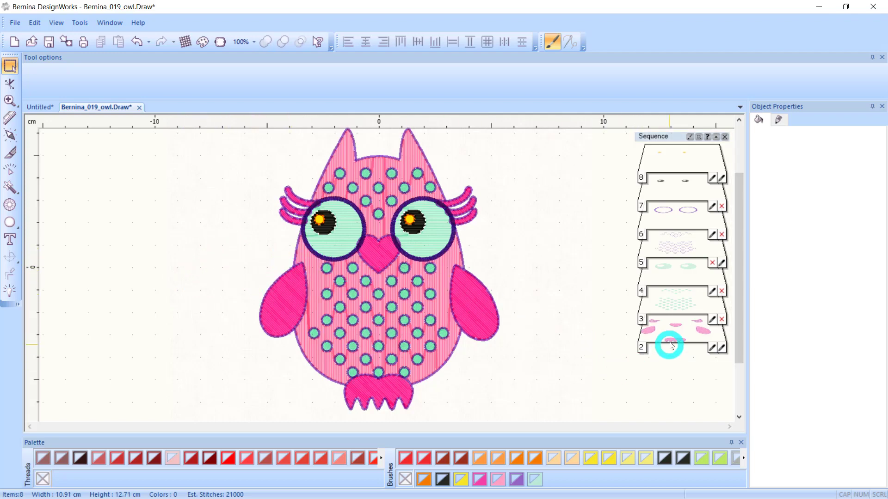
- Move the Sequence manager slightly away from the canvas edge and scroll through its list of owl objects
scroll(668, 178, up, 1)
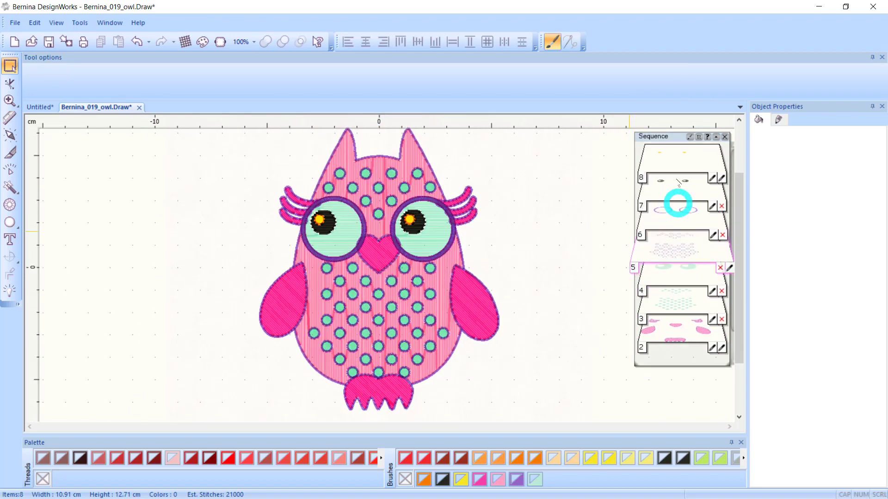
drag(678, 138, 656, 137)
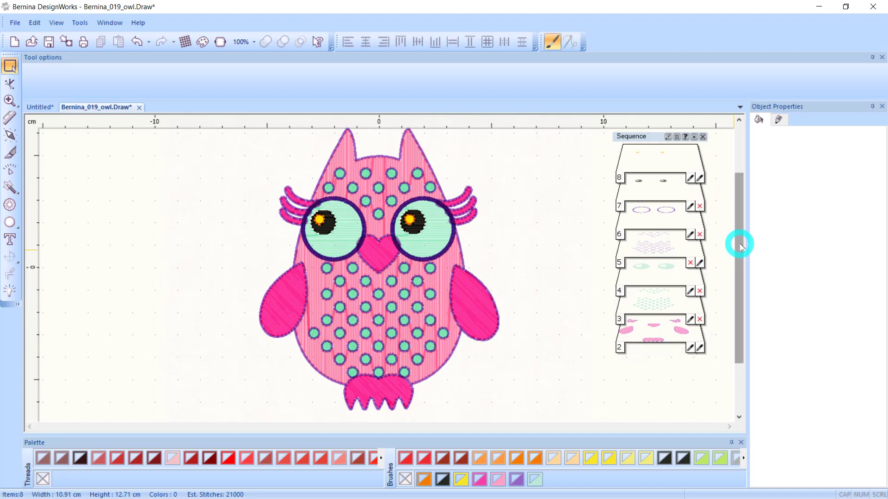
drag(711, 210, 713, 235)
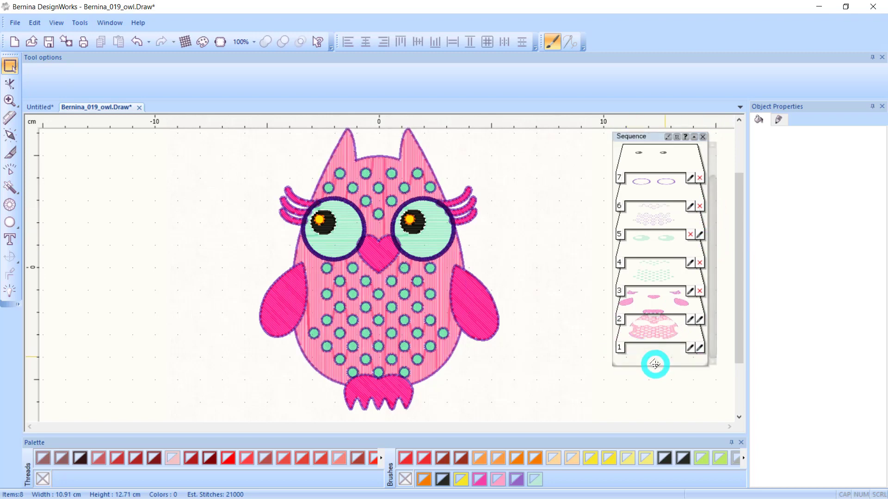
drag(692, 350, 679, 139)
scroll(669, 222, down, 3)
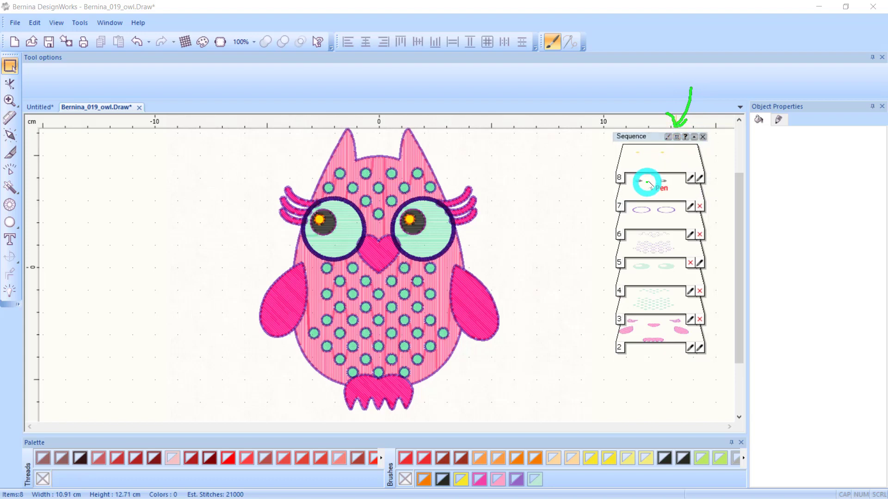
- Enlarge the object previews in the Sequence manager and compare them with the owl's eyes in the design
key(Escape)
click(676, 137)
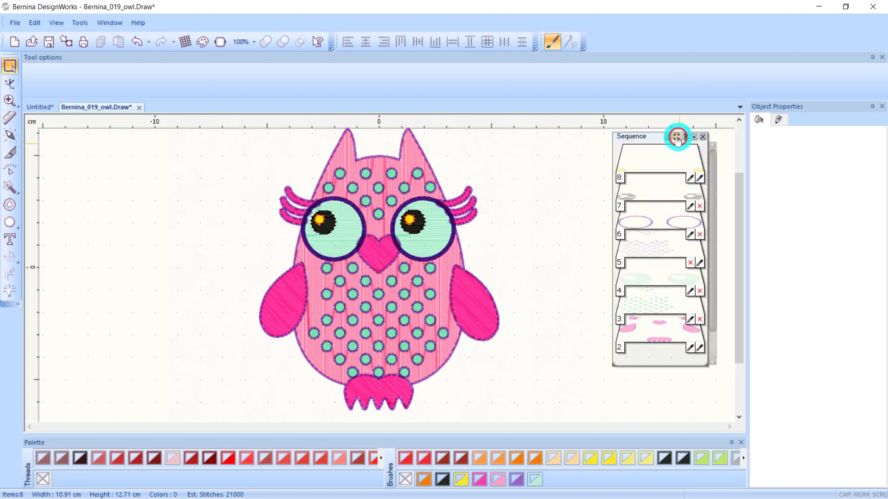
scroll(655, 201, up, 1)
scroll(656, 203, up, 2)
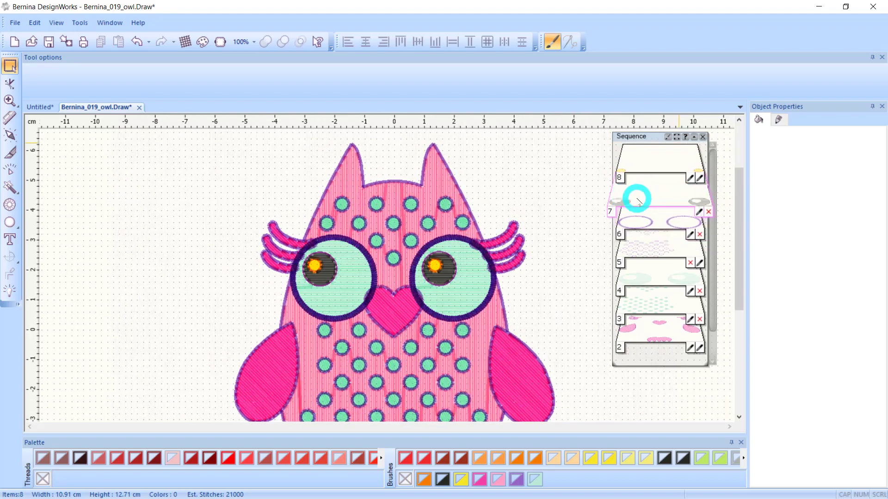
scroll(645, 231, down, 1)
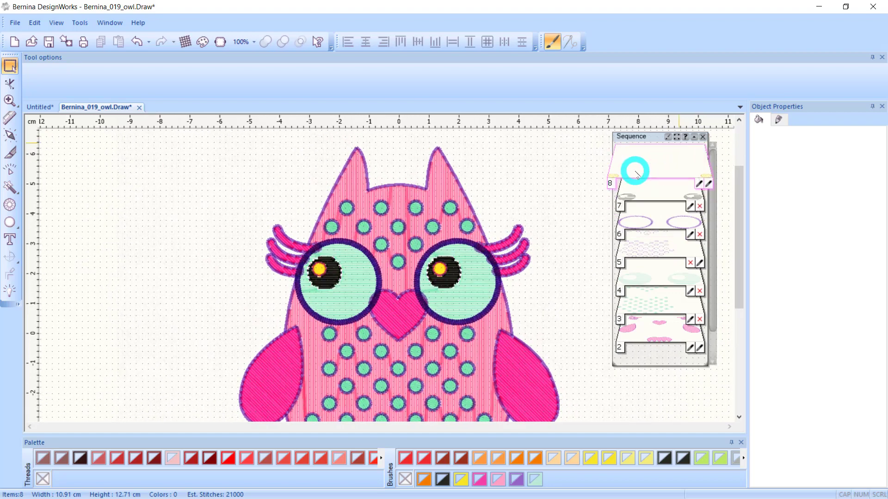
scroll(442, 255, down, 2)
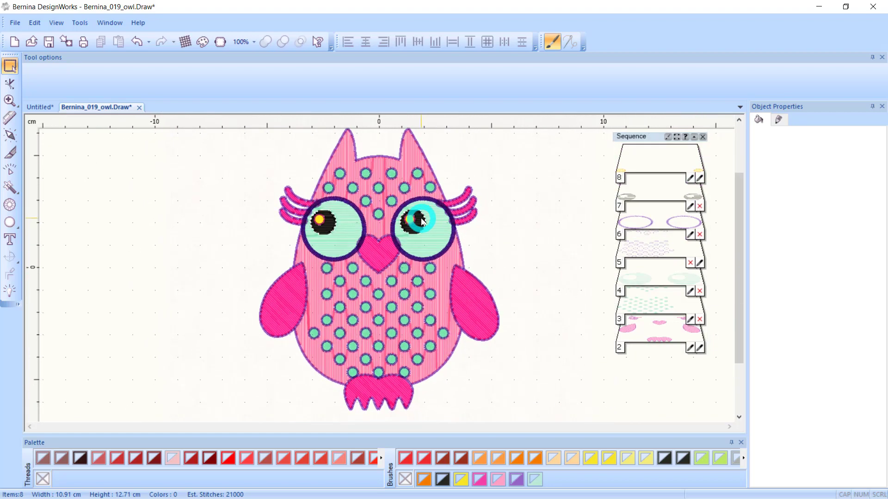
click(532, 215)
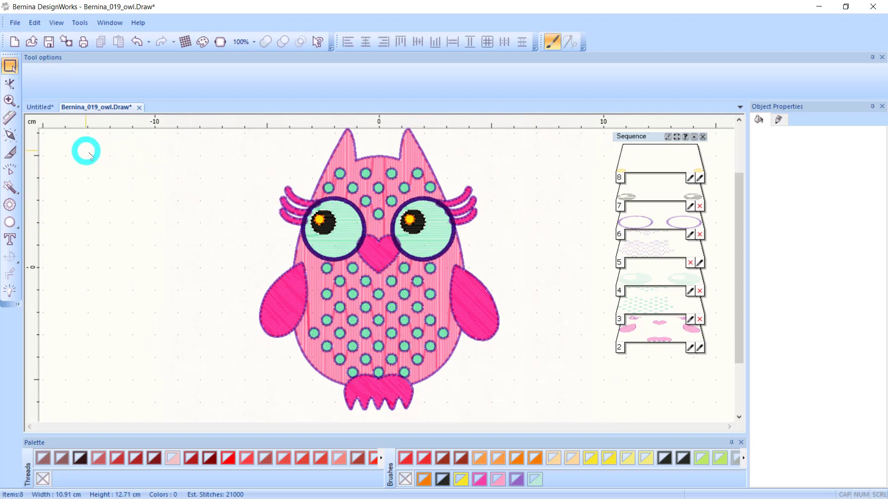
- Select the owl's dark pink wings, beak and feet object for node editing and show the curve handles of the left wing's upper outer node
click(280, 280)
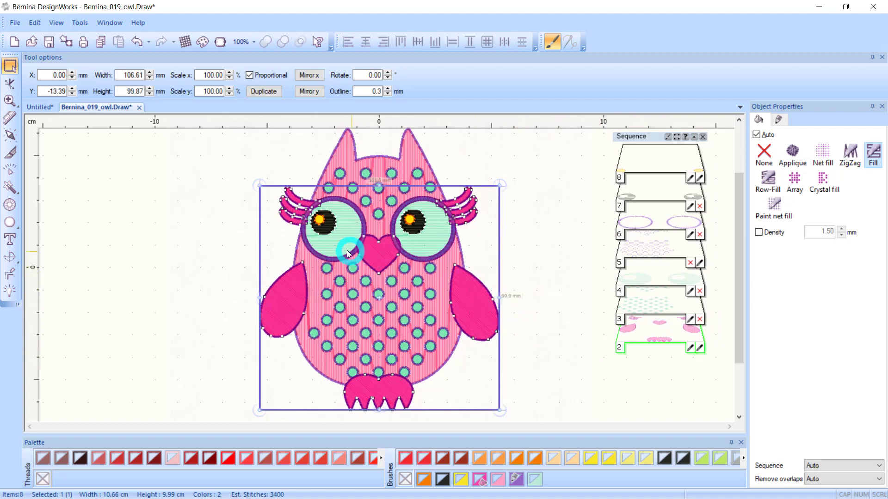
click(9, 84)
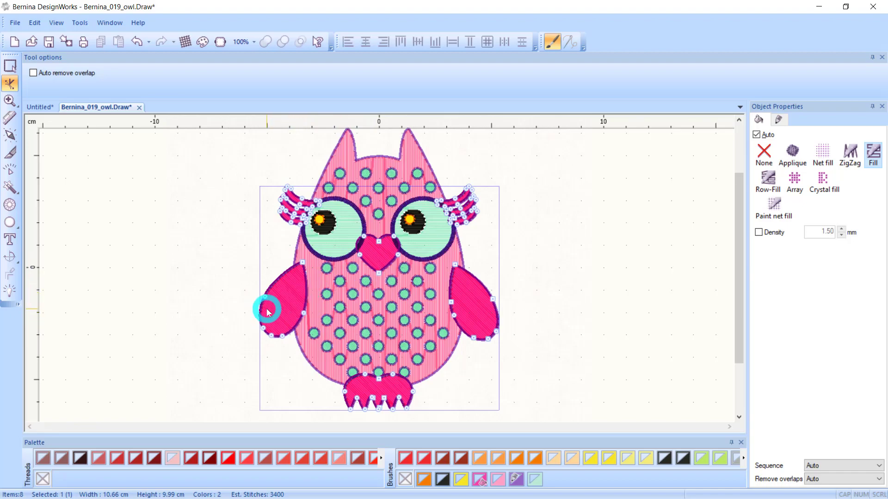
scroll(266, 308, up, 5)
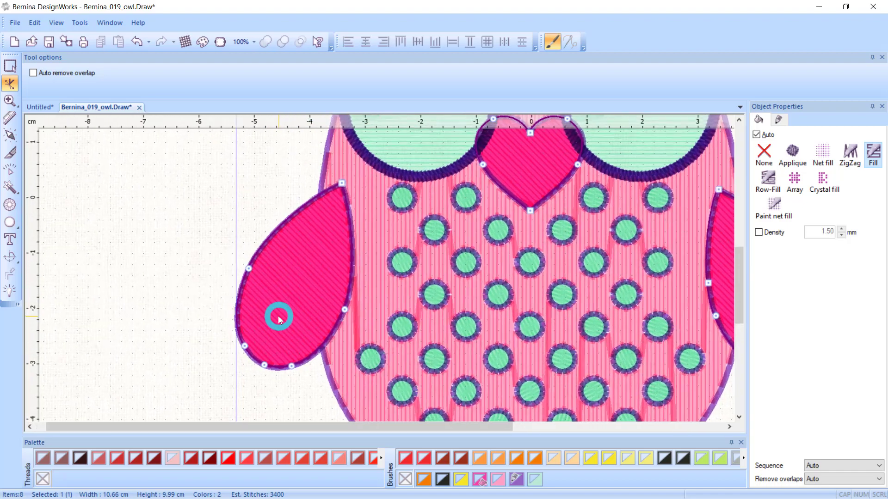
scroll(278, 315, up, 2)
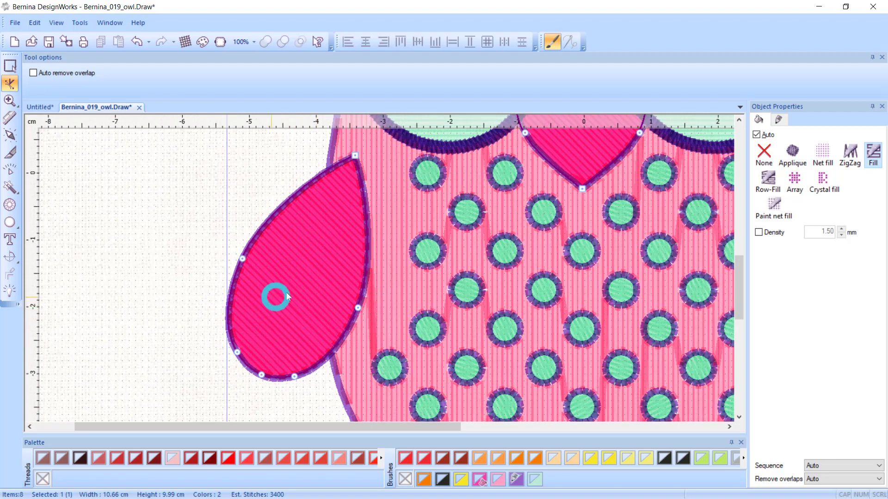
double_click(261, 227)
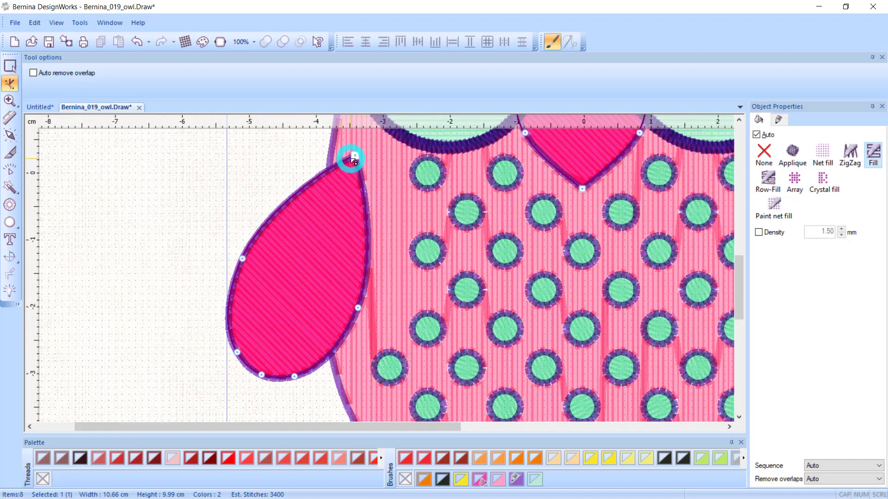
click(245, 260)
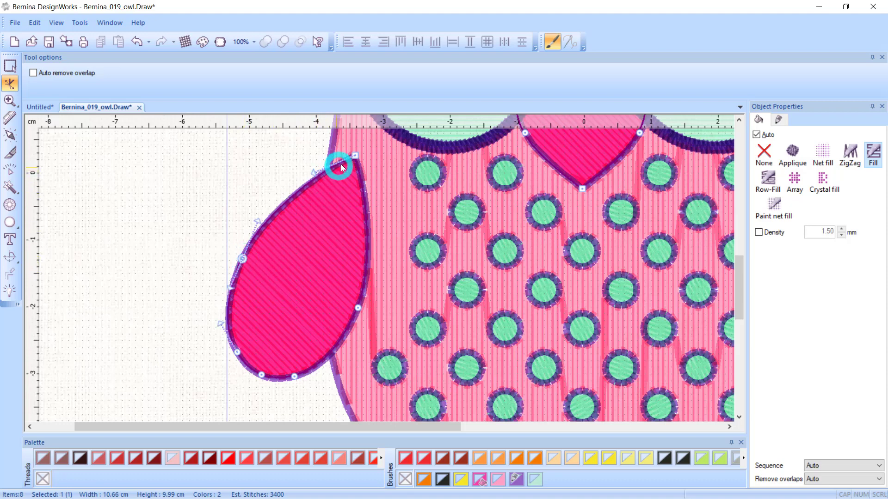
click(257, 222)
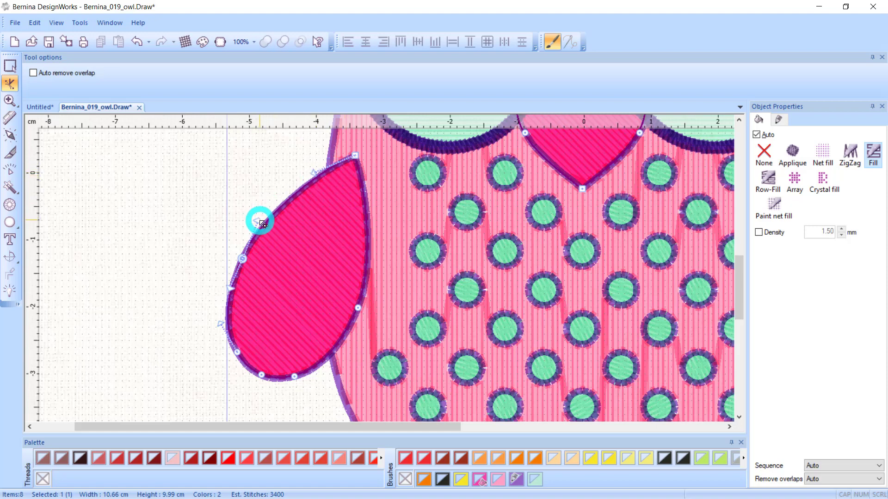
- Try to dent the left wing's outer edge by swinging the curve handles at its upper outer node
click(240, 282)
click(259, 223)
drag(260, 221, 276, 247)
click(262, 324)
click(285, 252)
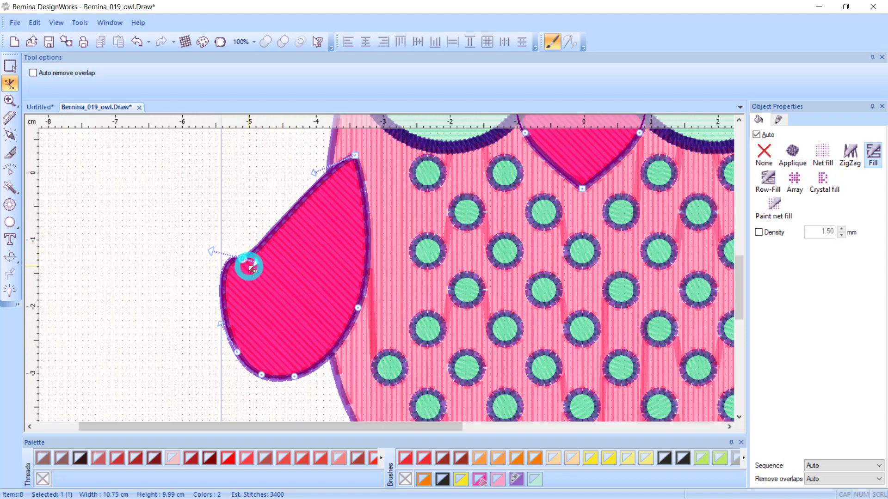
- Realign both curve handles of the upper outer node along the left wing's edge to form a smooth, rounded outline
drag(259, 262, 228, 252)
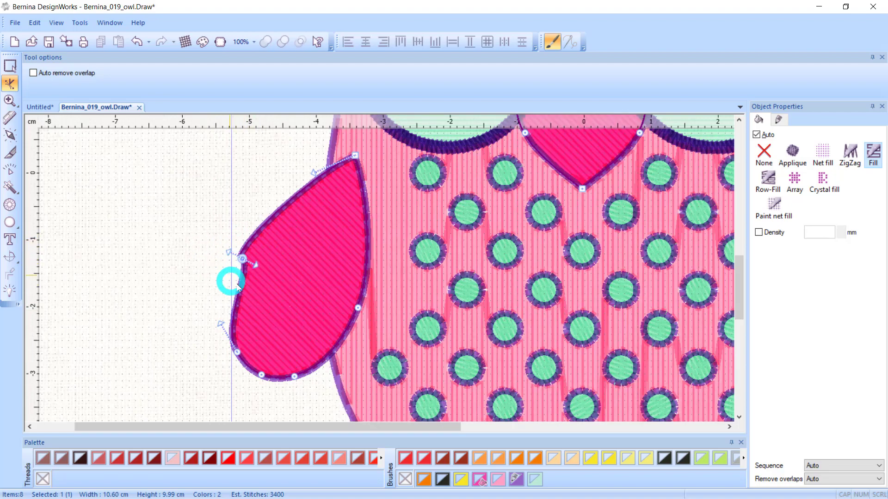
drag(260, 267, 209, 233)
drag(272, 284, 223, 292)
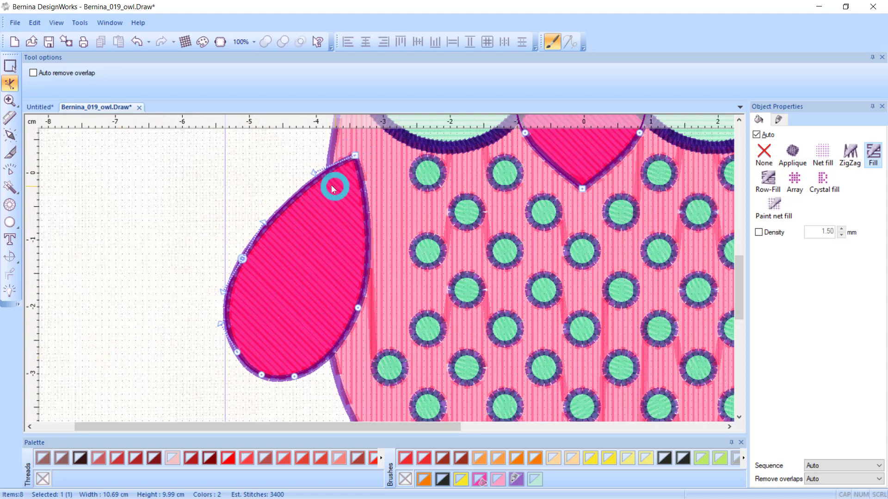
- Reshape the left wing with the curve handles at its pointed tip node and its lower inner edge node
drag(314, 174, 298, 157)
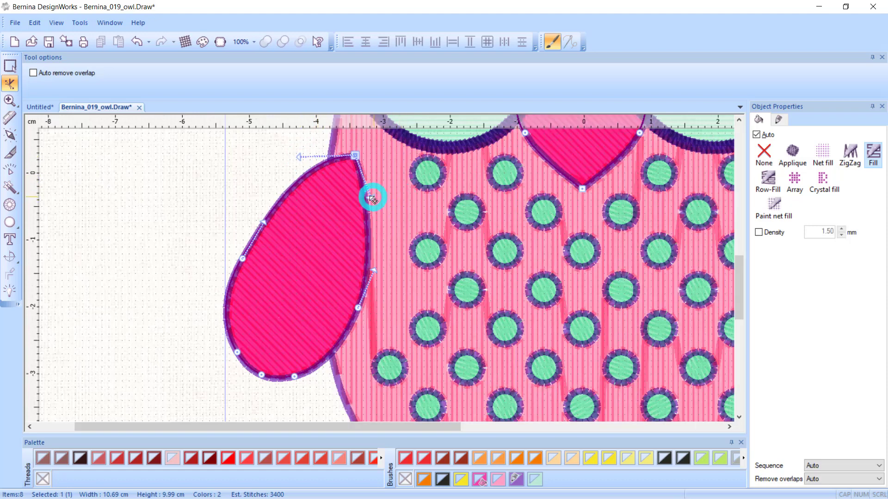
mouse_move(372, 199)
mouse_down()
mouse_move(402, 178)
mouse_move(344, 207)
mouse_move(396, 200)
mouse_move(370, 210)
mouse_up()
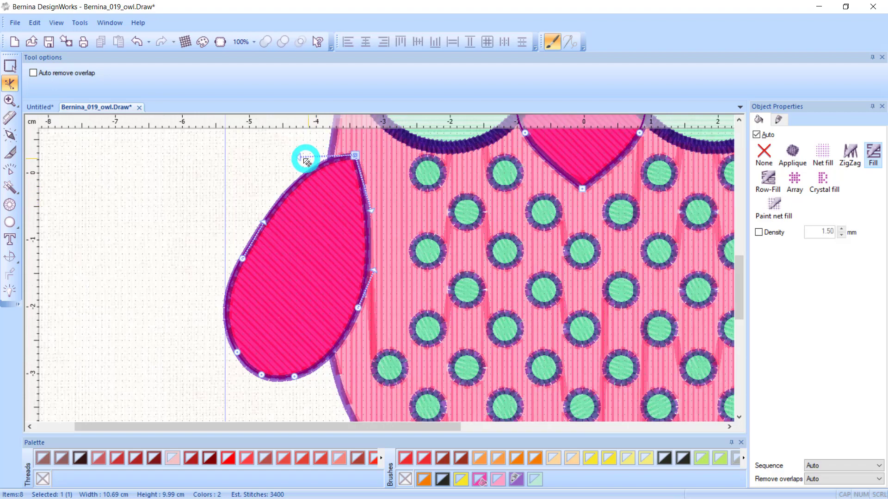
drag(305, 158, 322, 178)
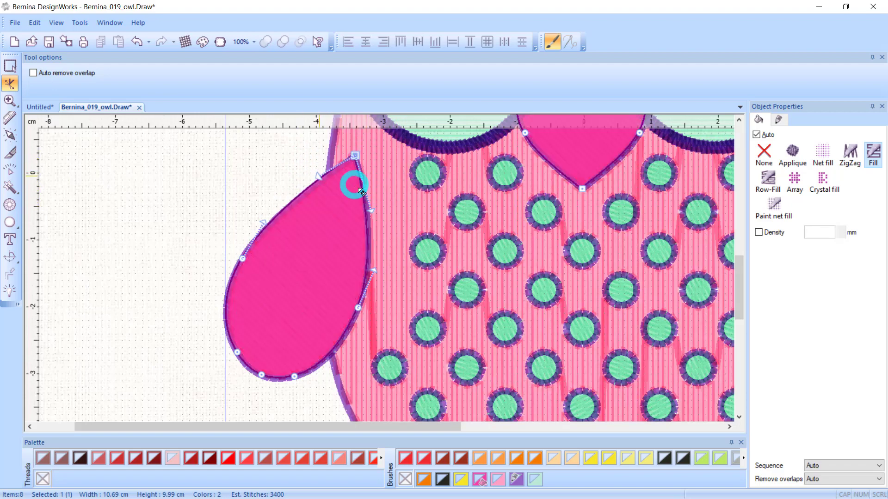
drag(370, 204, 377, 209)
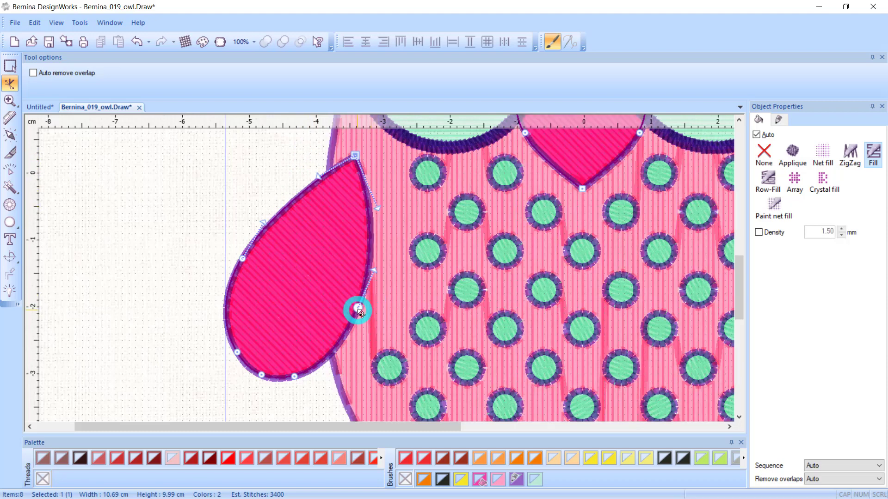
click(358, 310)
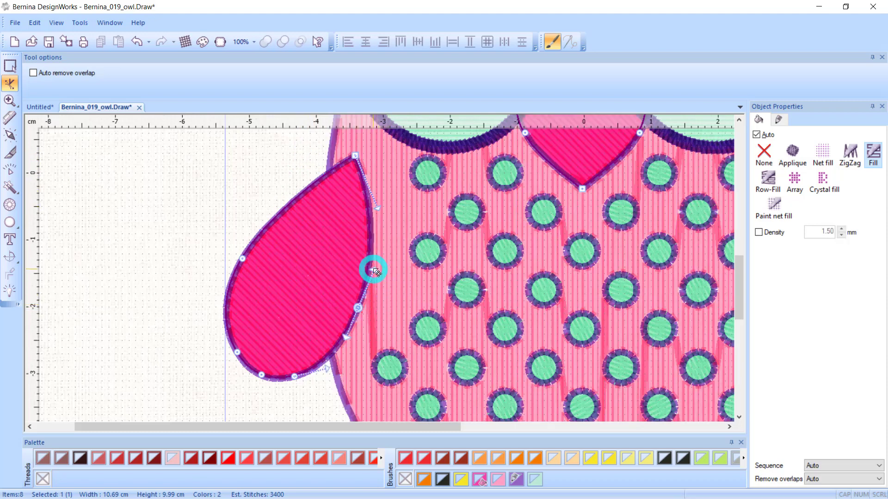
drag(376, 273, 365, 243)
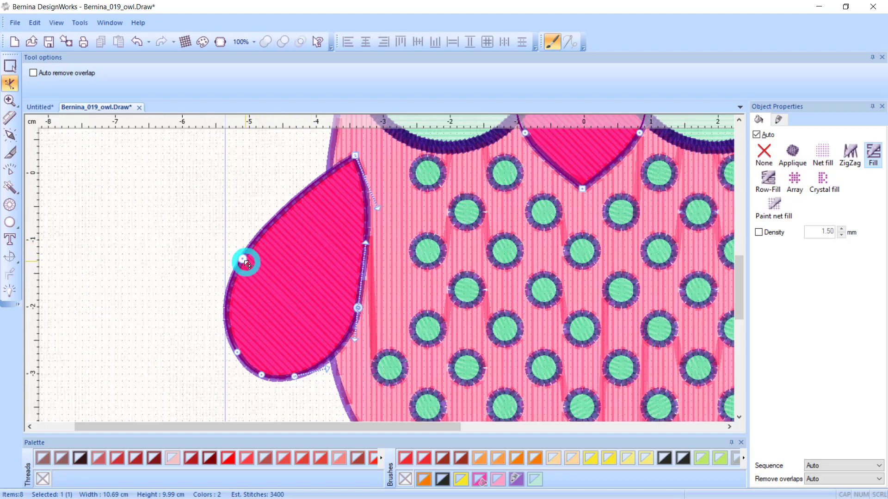
- Move the left wing's upper outer node outward, leave and re-enter node editing, and bring the node back in
click(243, 260)
drag(245, 261, 221, 243)
click(221, 242)
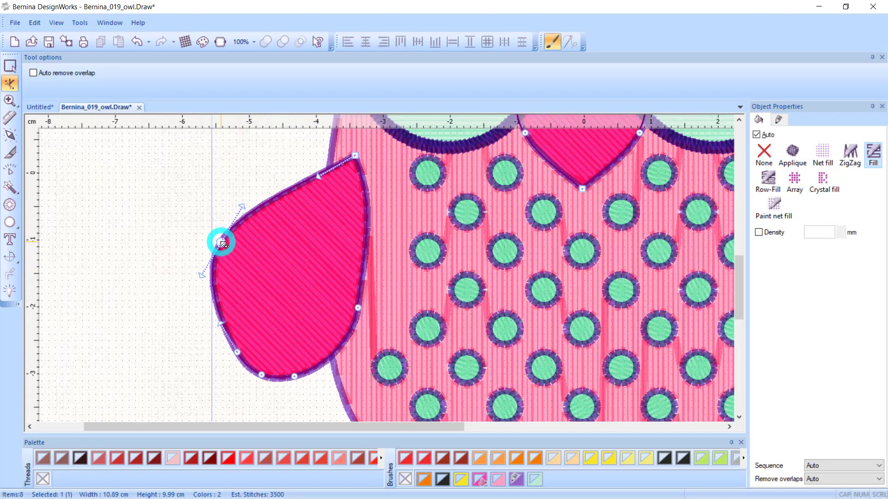
double_click(247, 269)
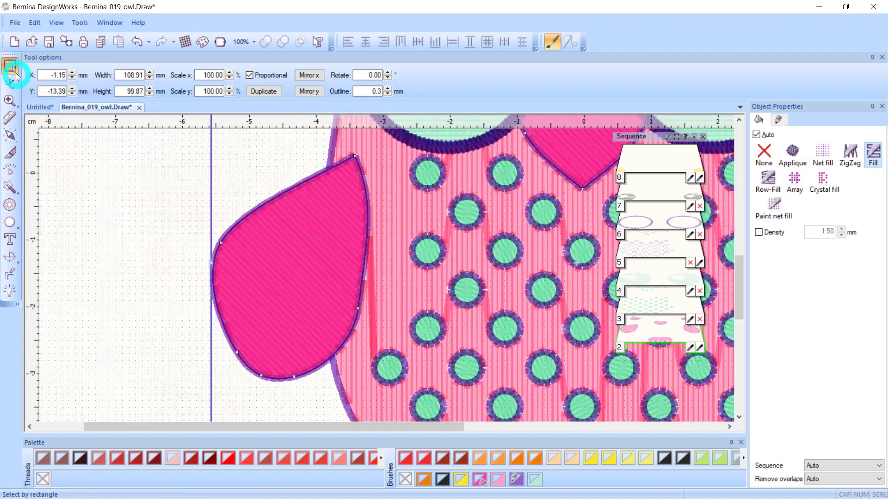
click(7, 85)
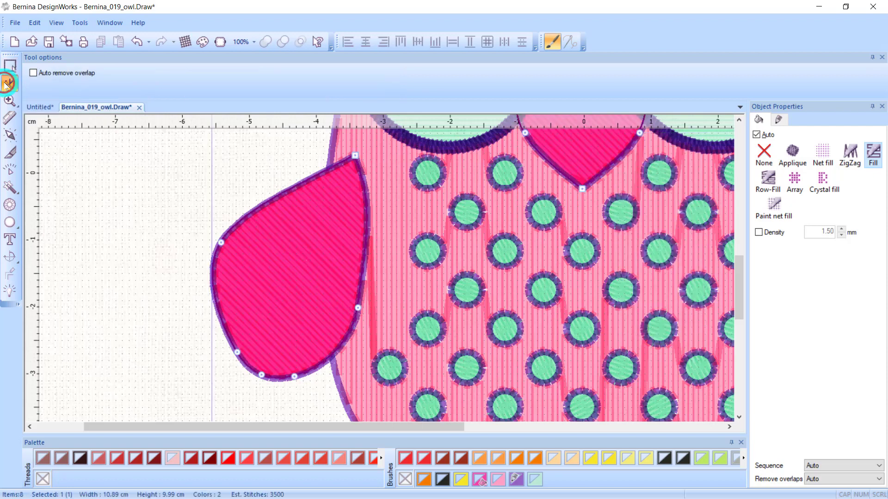
mouse_move(226, 244)
mouse_down()
mouse_move(244, 248)
mouse_move(240, 241)
mouse_up()
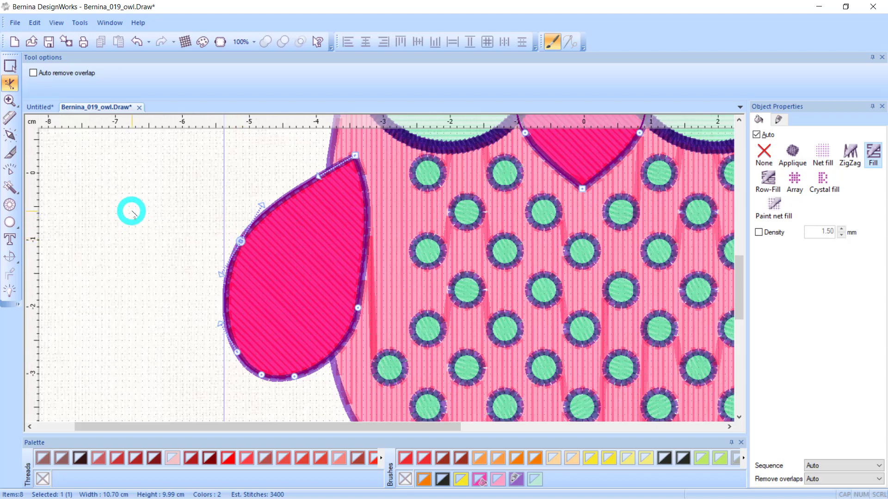
- Try splitting the left wing's outline at its upper outer node and pulling one open end upward, and undo both changes
right_click(244, 244)
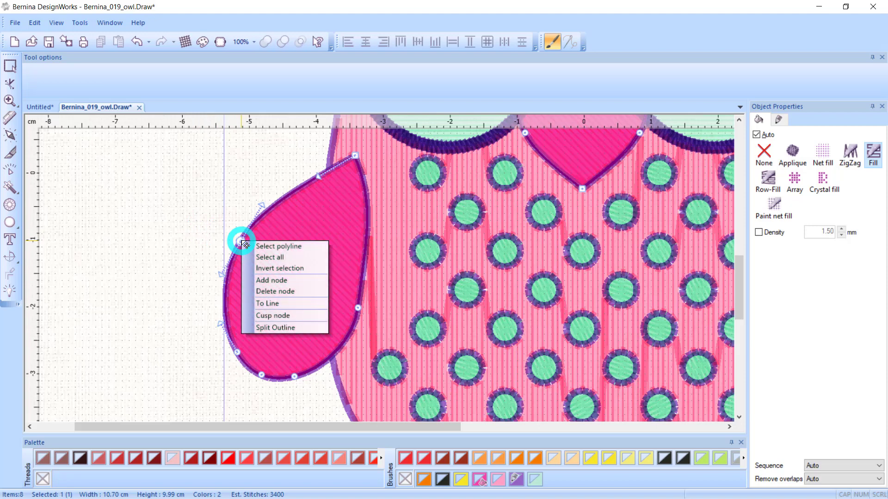
click(284, 329)
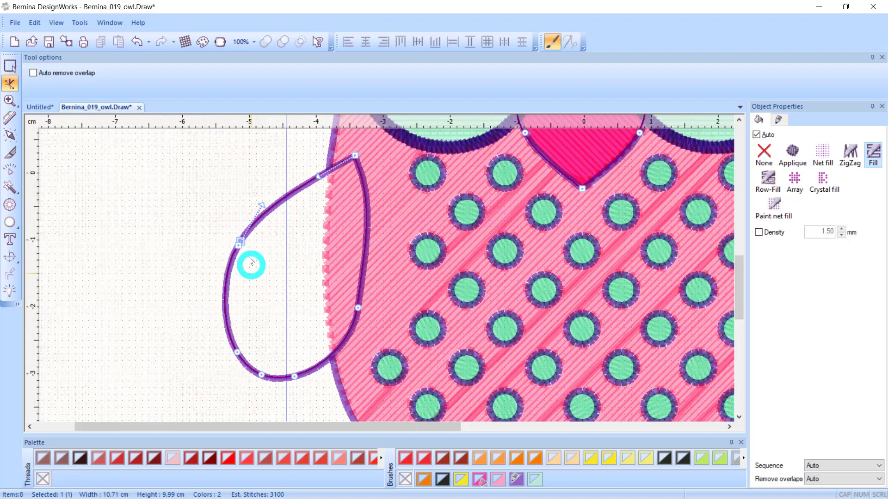
drag(240, 239, 238, 210)
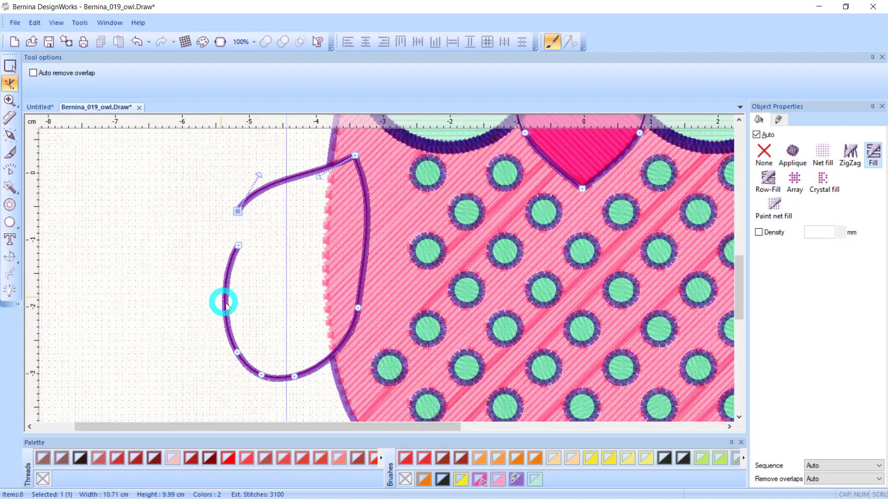
click(136, 42)
click(135, 42)
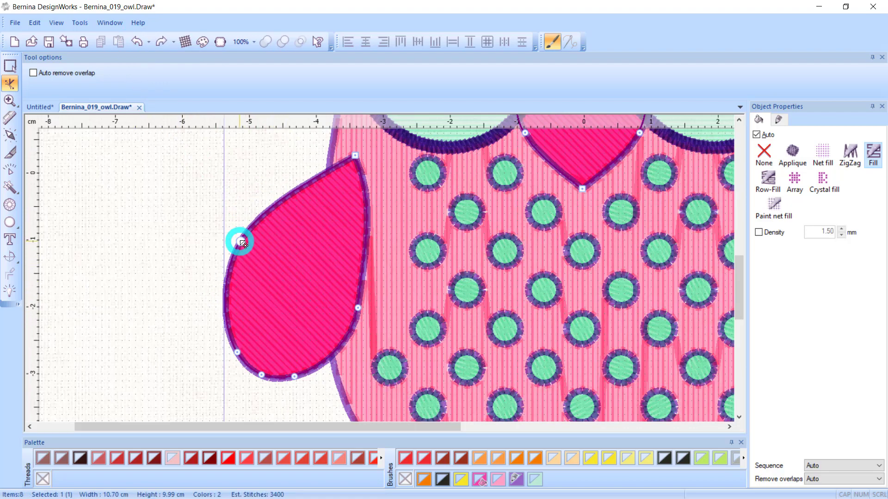
- Convert the left wing's upper outer segment to a line and bulge the adjoining curve outward with its handle
right_click(240, 241)
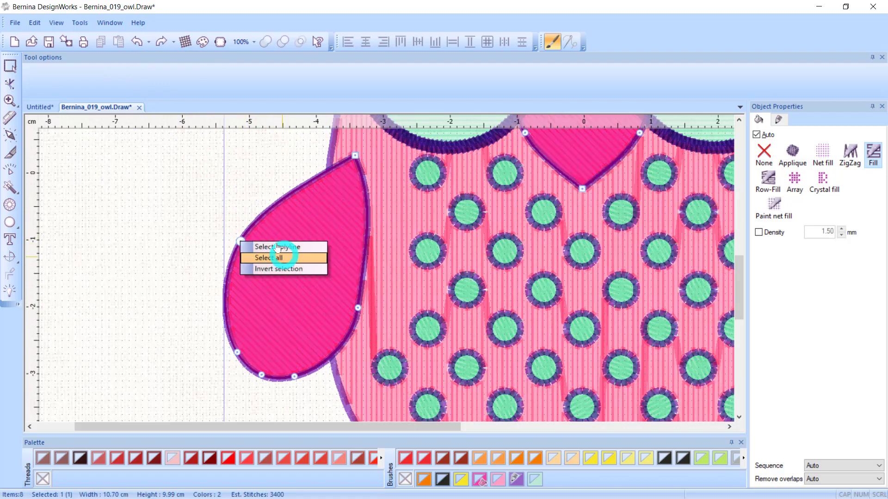
click(244, 267)
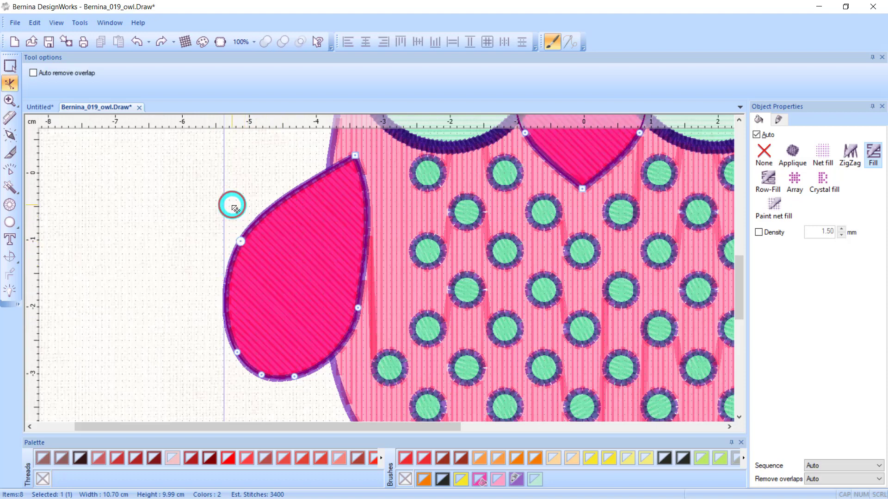
right_click(243, 242)
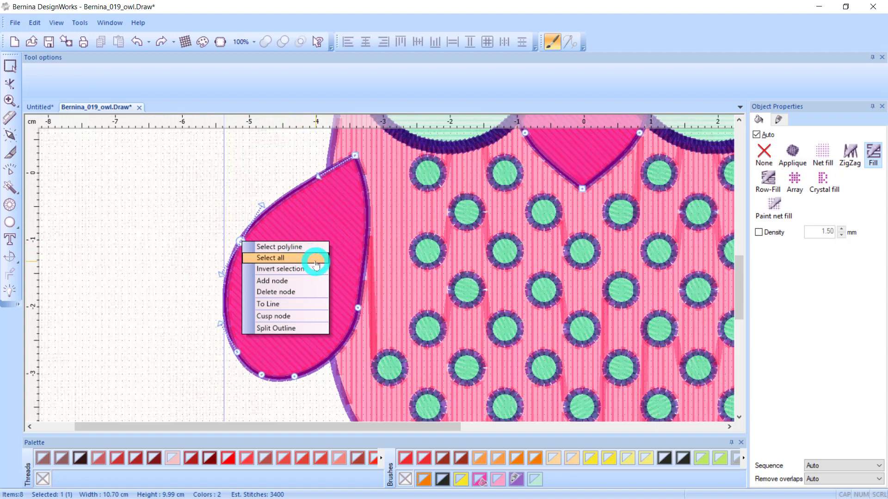
click(275, 305)
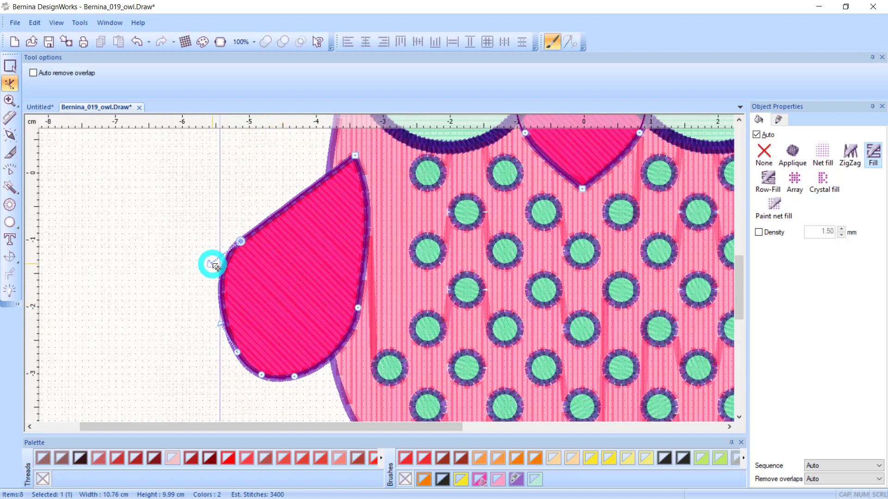
drag(261, 269, 249, 291)
mouse_move(221, 255)
mouse_down()
mouse_move(256, 277)
mouse_move(207, 268)
mouse_move(204, 225)
mouse_move(172, 276)
mouse_move(224, 298)
mouse_move(241, 246)
mouse_move(214, 261)
mouse_up()
- Turn the left wing's upper outer node into a cusp node and adjust its remaining curve handle and position
right_click(241, 241)
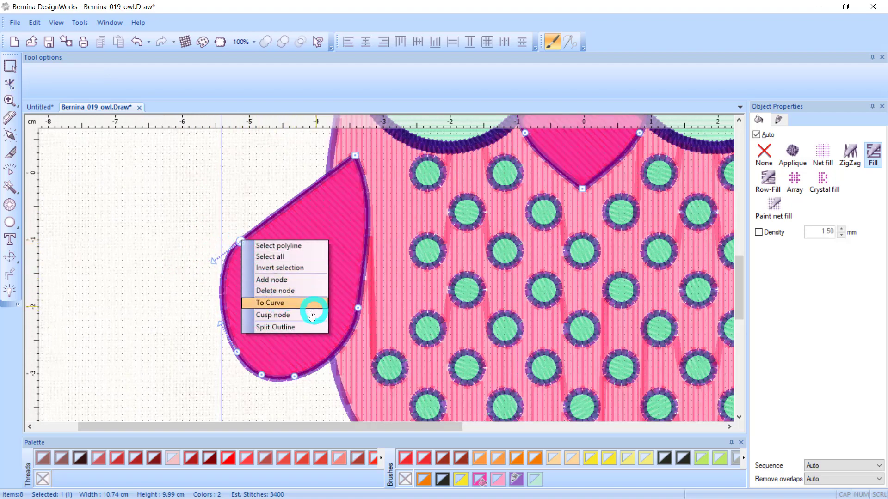
click(279, 318)
click(257, 236)
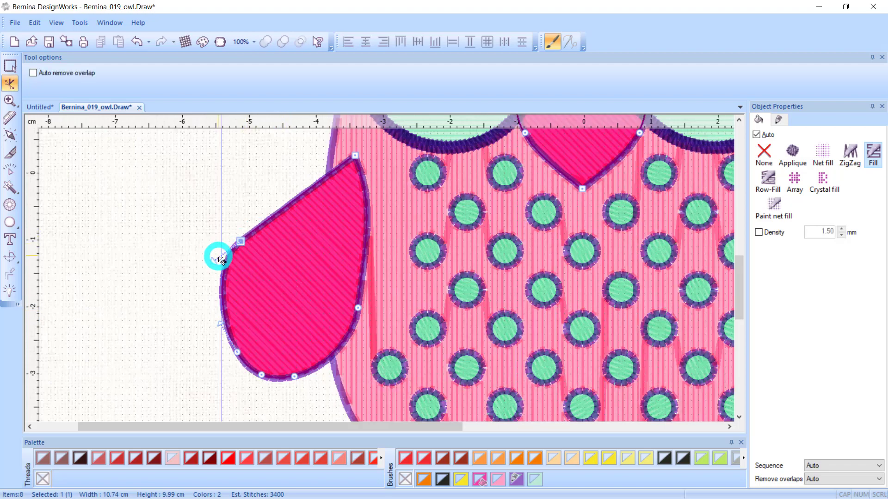
click(223, 267)
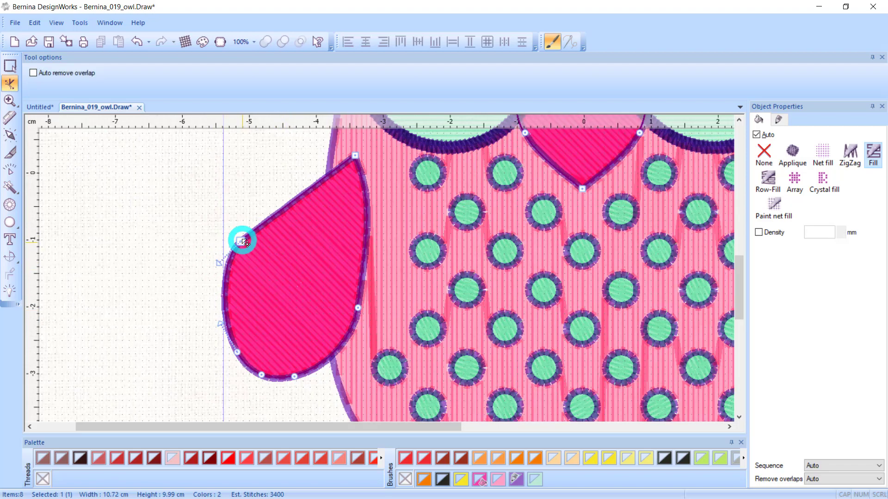
drag(243, 243, 226, 256)
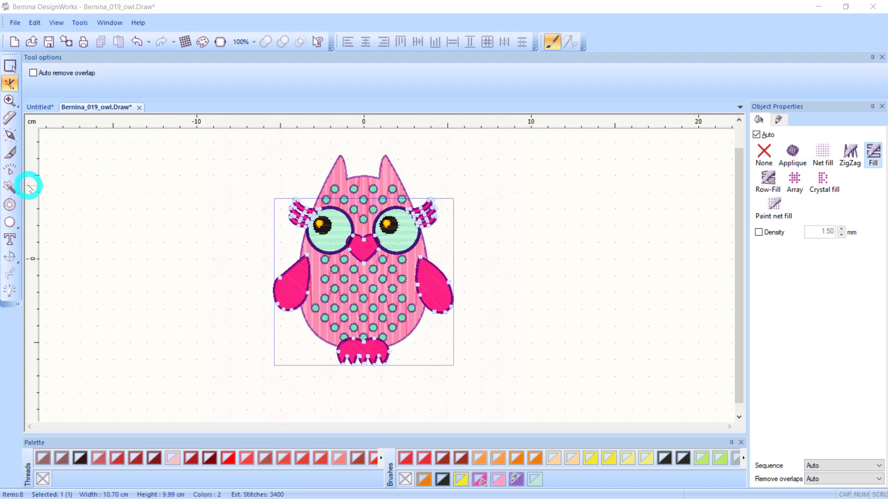
click(13, 190)
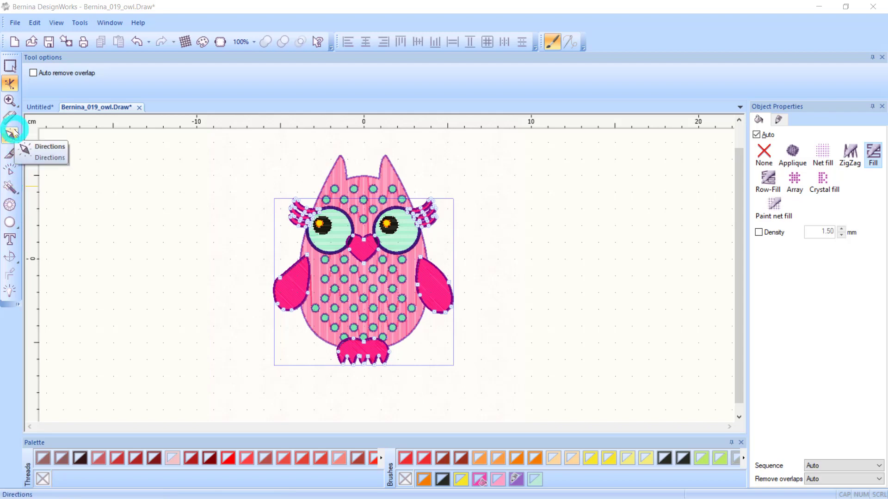
click(13, 203)
click(21, 192)
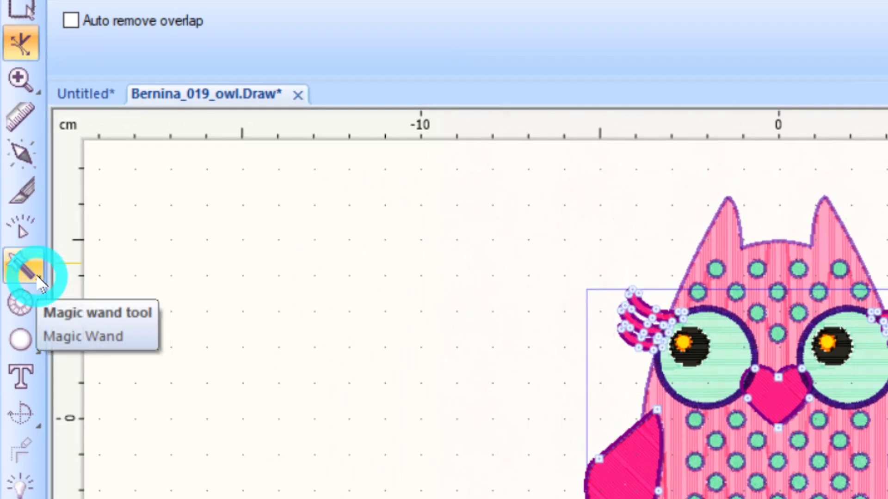
- Zoom in on the pink lashes beside the owl's left eye and zoom back out with the Zoom Out tool
click(16, 78)
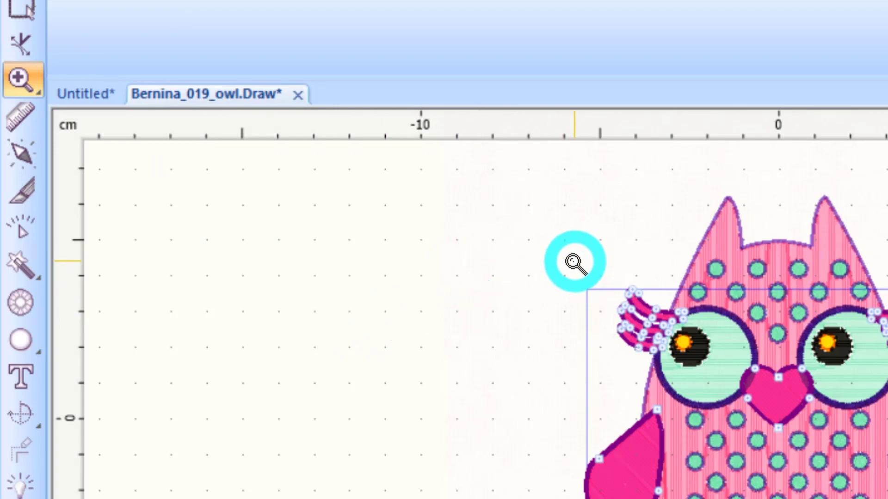
drag(574, 262, 802, 440)
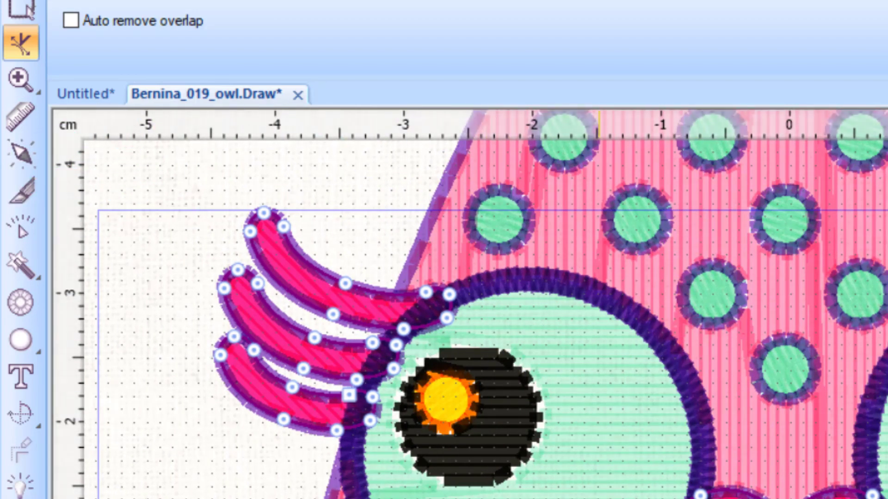
click(18, 74)
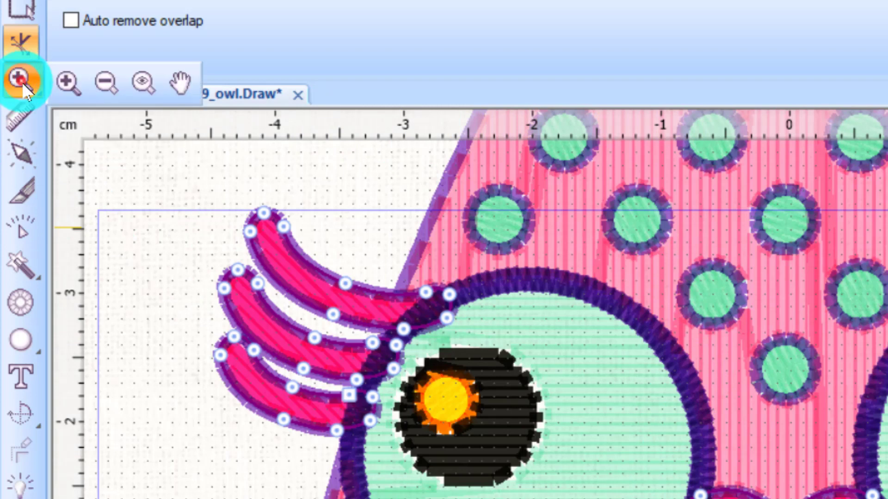
click(103, 82)
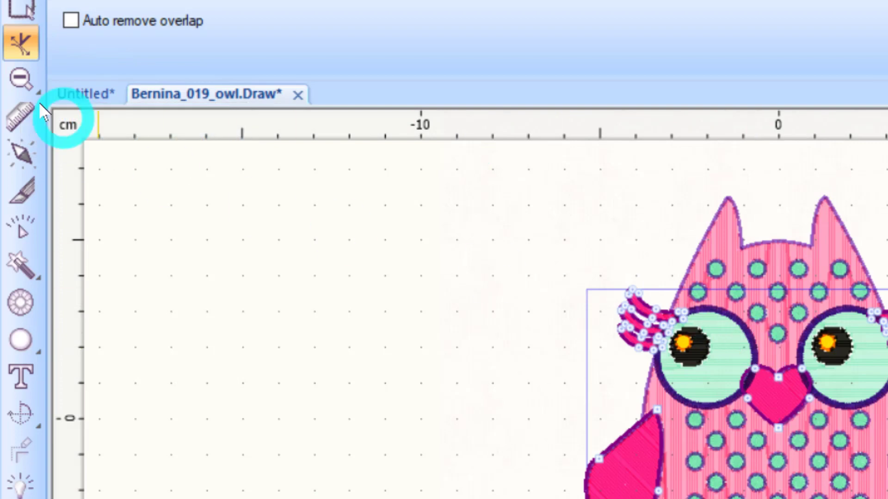
click(20, 77)
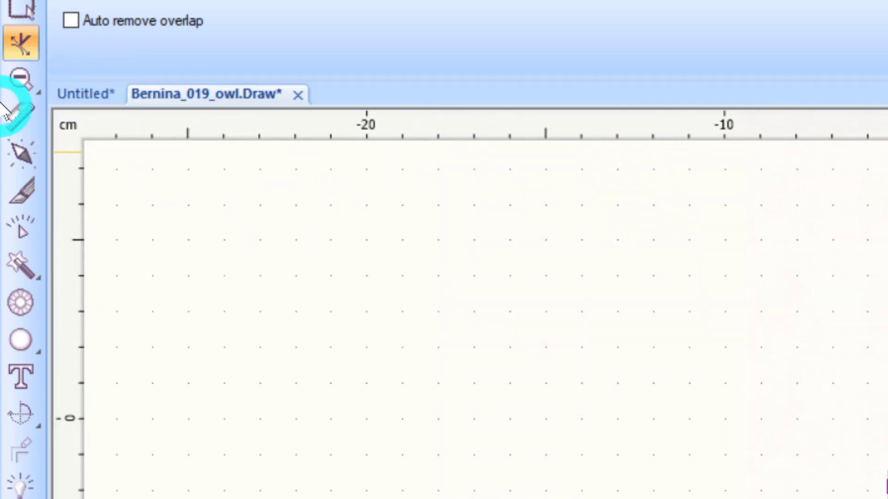
click(21, 79)
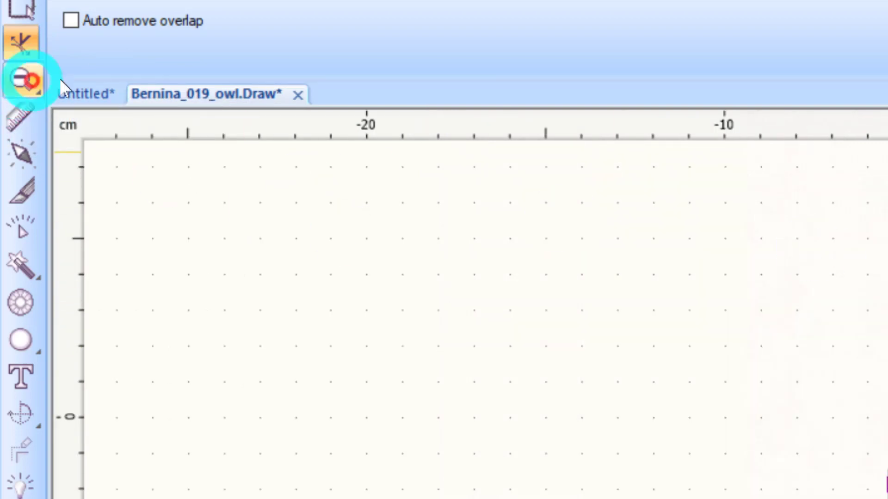
- Leave node editing and fit the whole owl design in view with the View All zoom tool
click(20, 12)
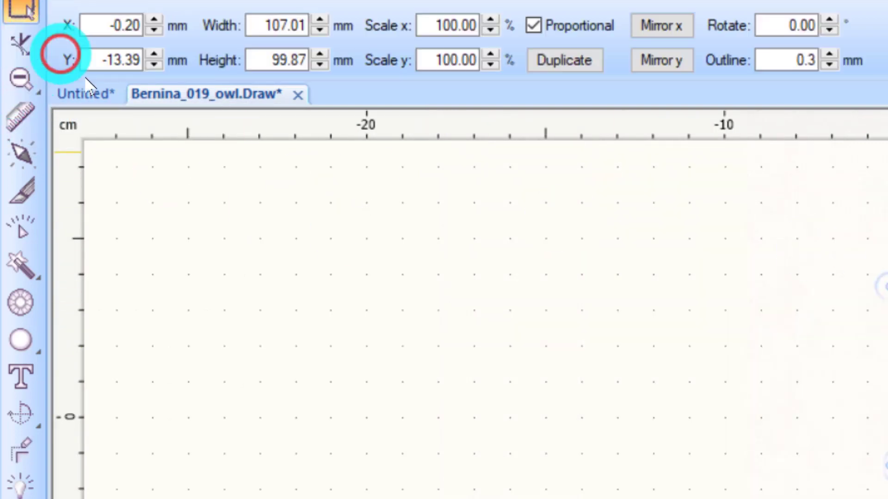
click(21, 81)
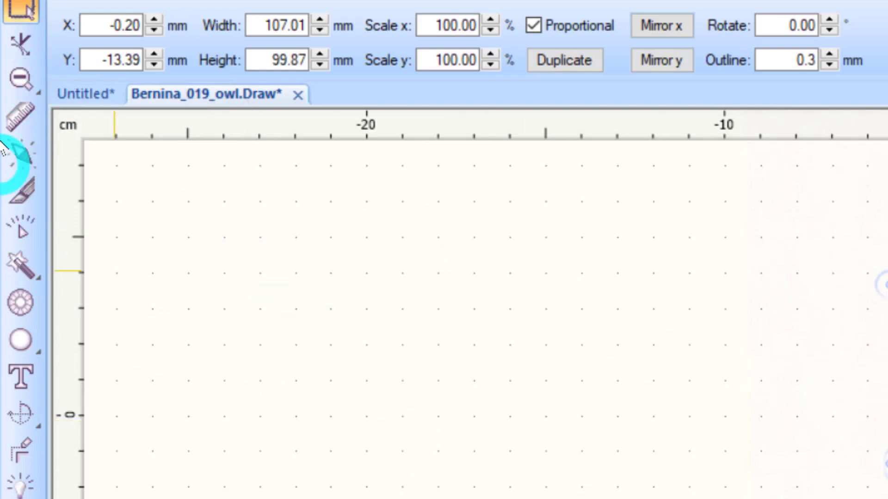
click(32, 87)
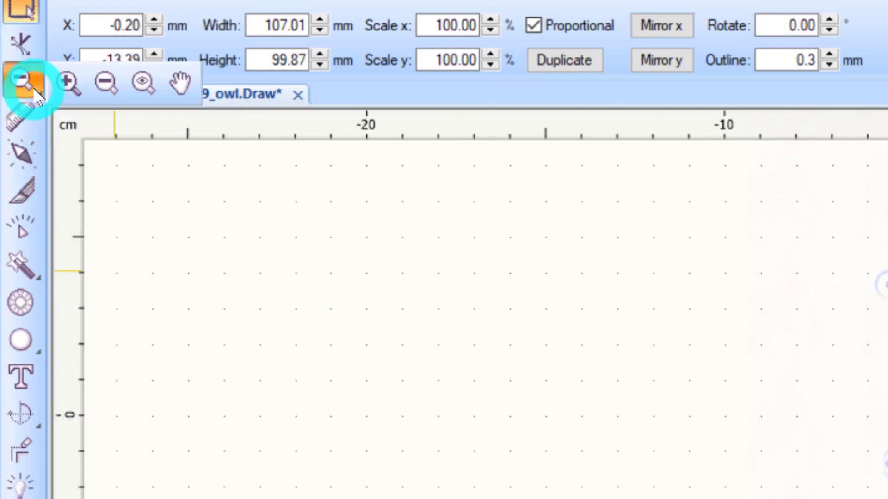
click(144, 76)
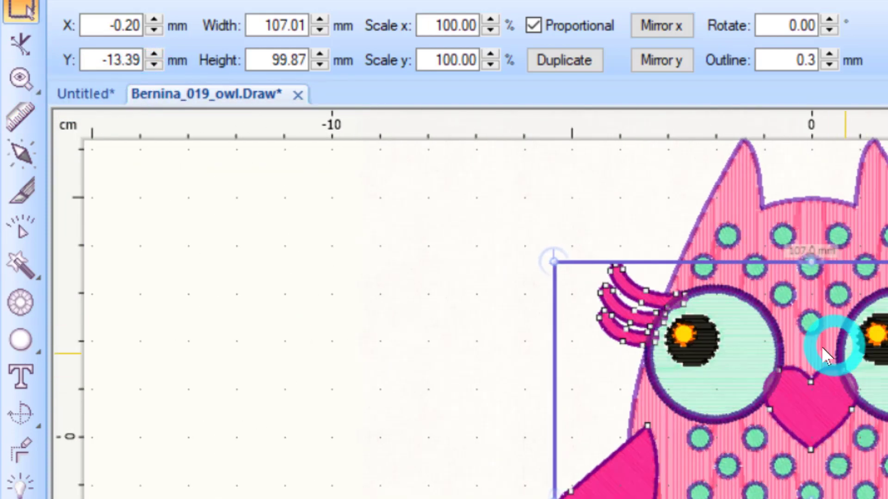
- Use the Pan tool to shift the owl design within the work area
click(33, 87)
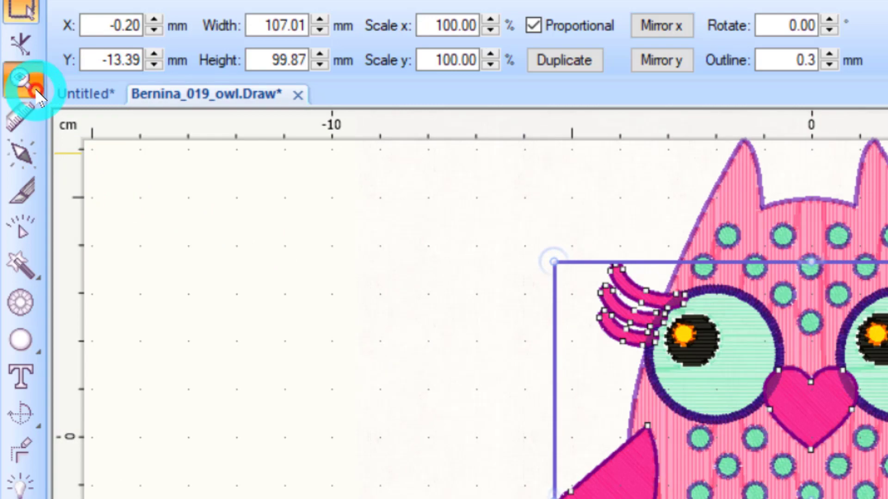
click(183, 81)
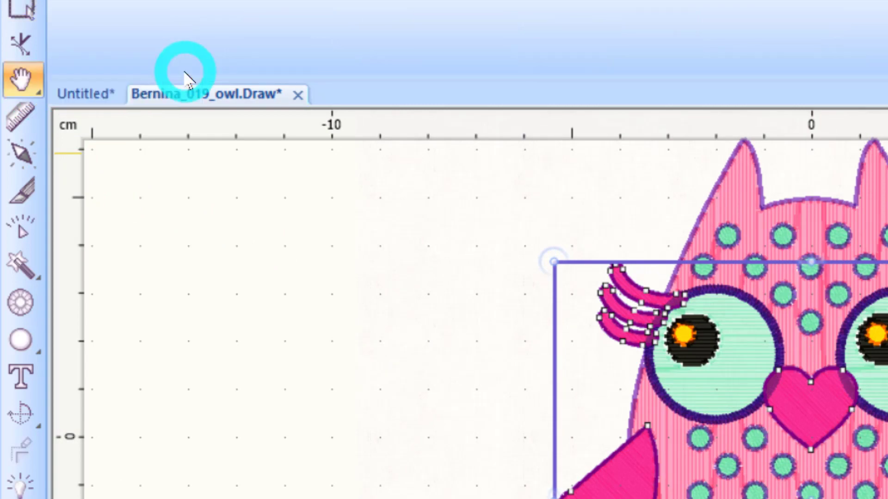
drag(750, 338, 725, 343)
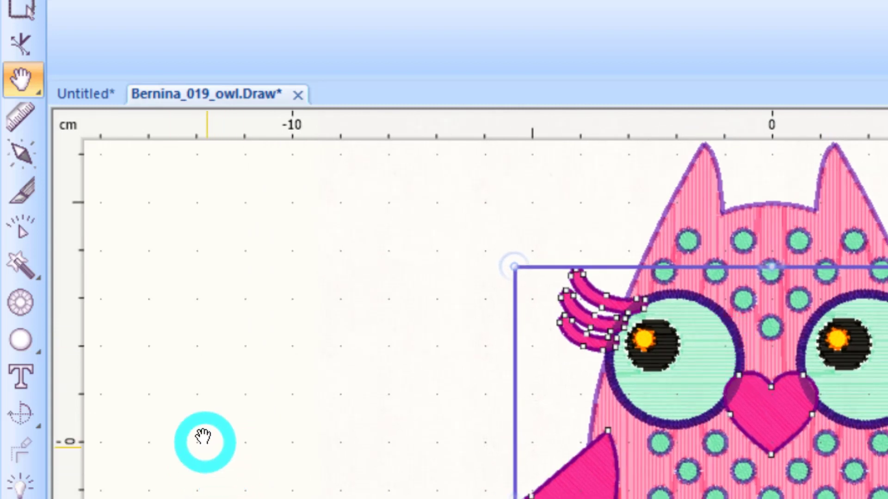
drag(166, 432, 451, 427)
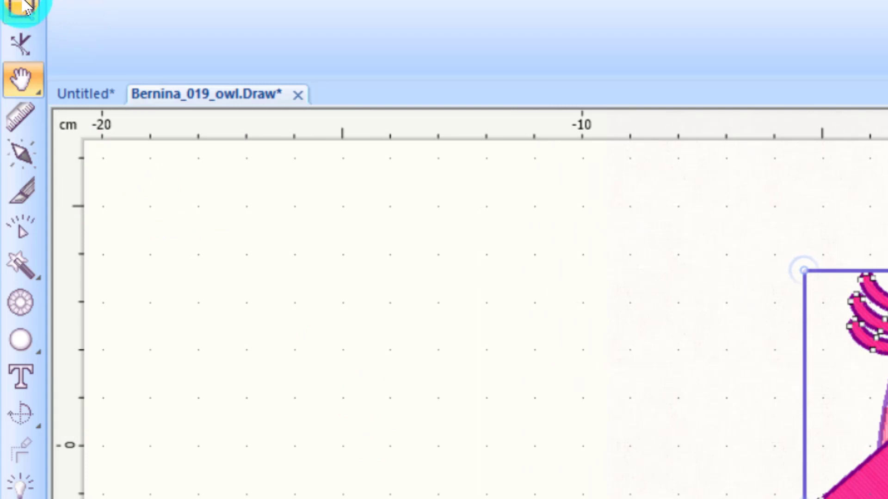
- Deselect the owl's pink shapes and scroll the work area sideways past the design and back
click(24, 3)
drag(223, 427, 99, 452)
click(177, 436)
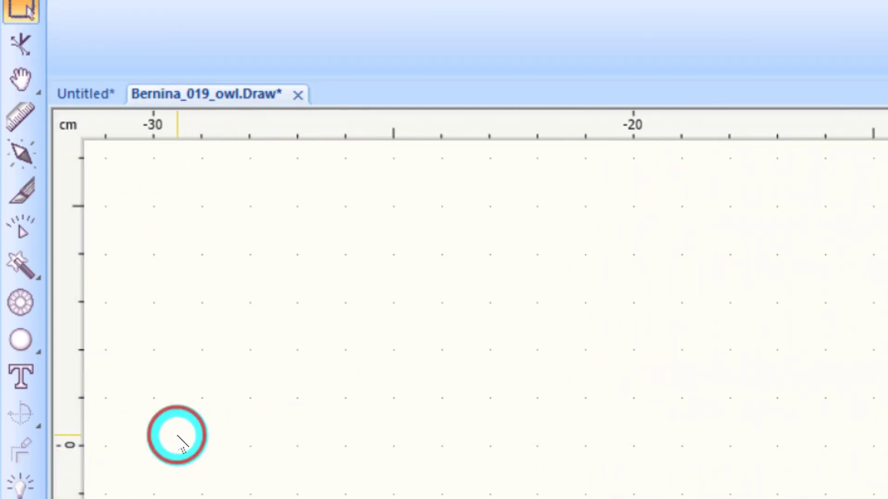
drag(177, 437, 83, 436)
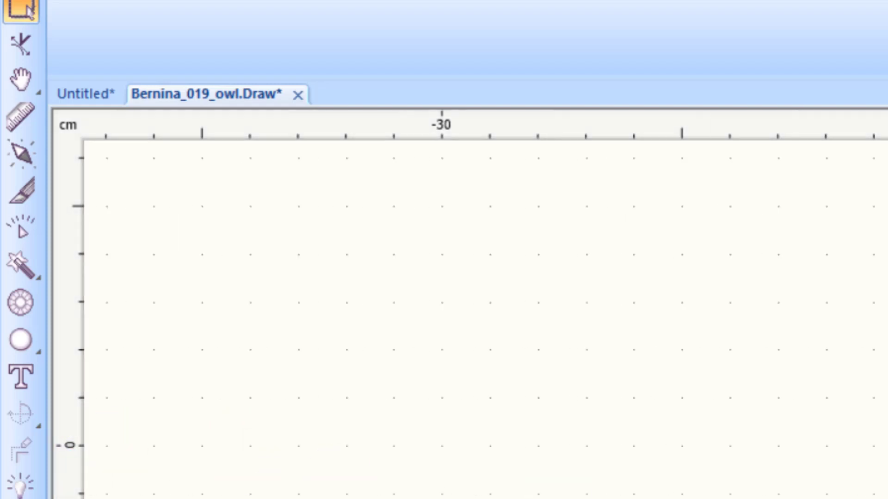
scroll(485, 319, right, 5)
scroll(486, 319, right, 10)
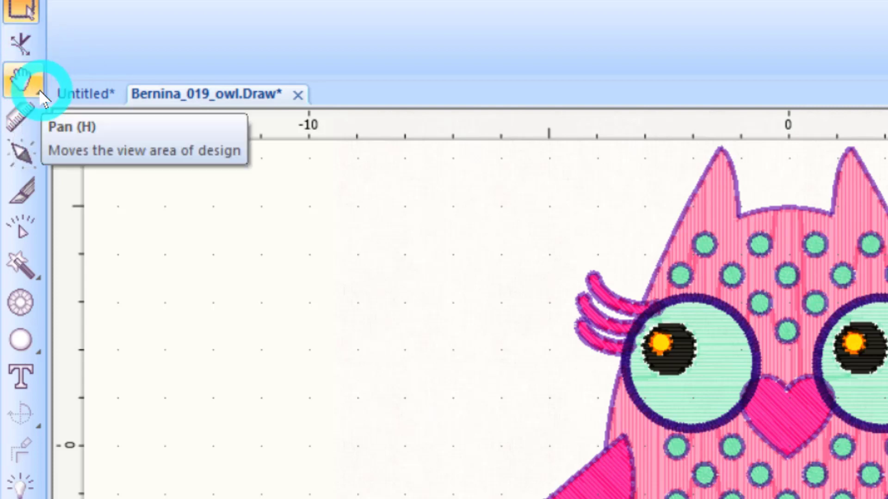
- Make Zoom In the current zoom tool and return to rectangle selection
click(37, 90)
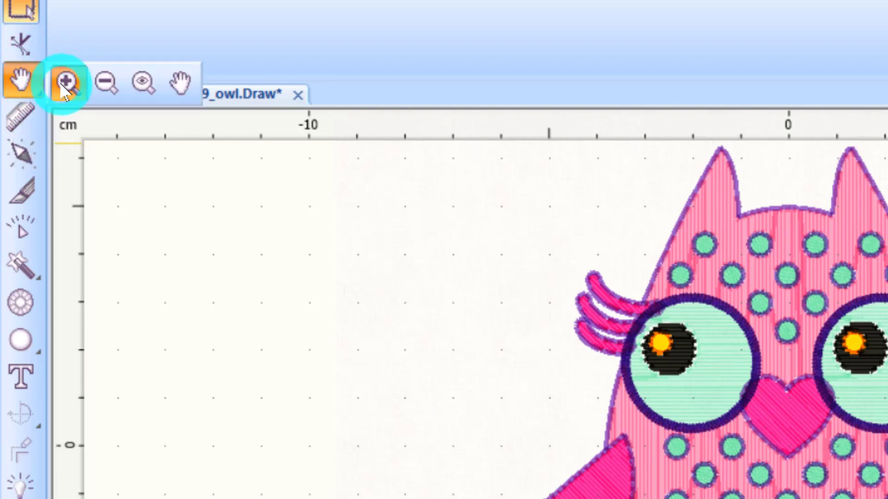
click(67, 82)
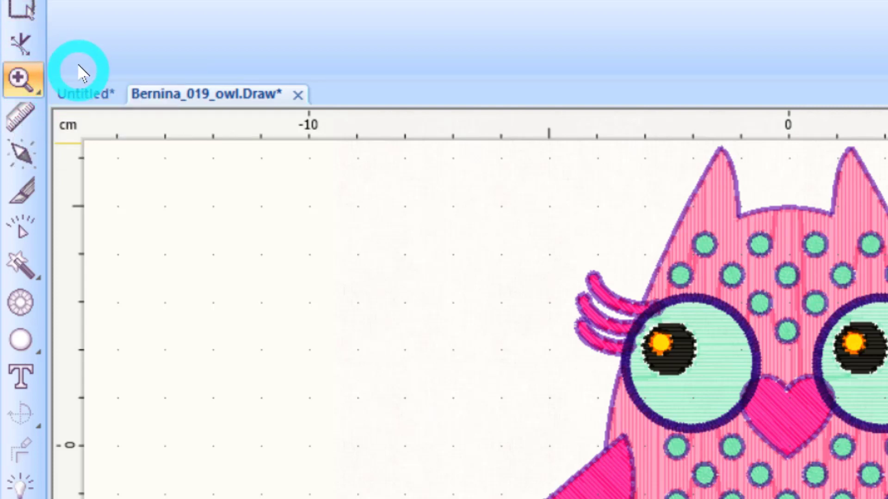
click(24, 7)
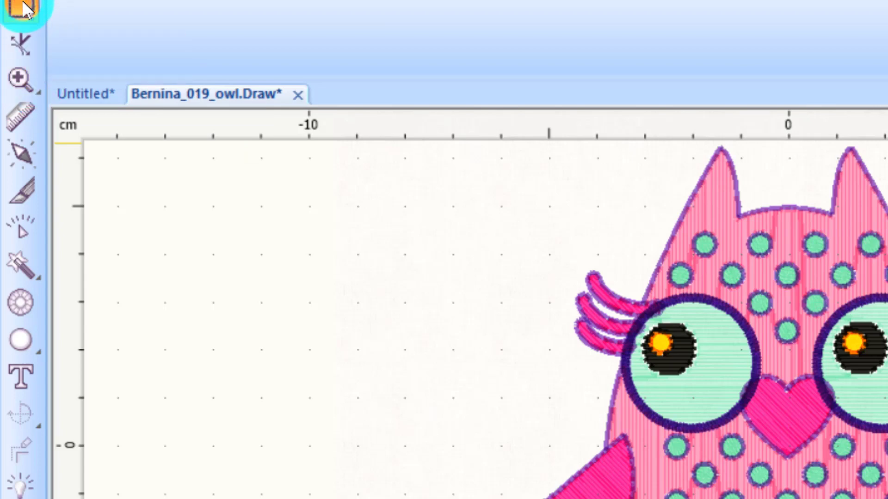
- Select the owl's grouped pink shapes and display their outline nodes for editing
click(18, 268)
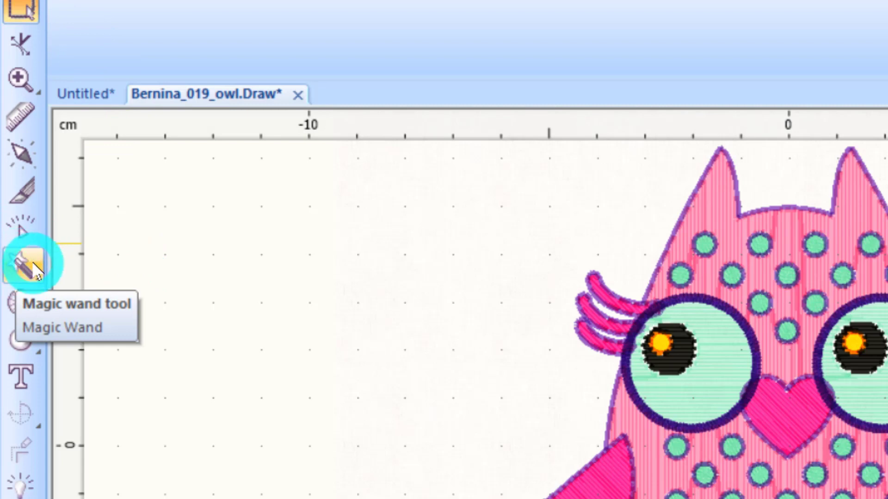
click(31, 261)
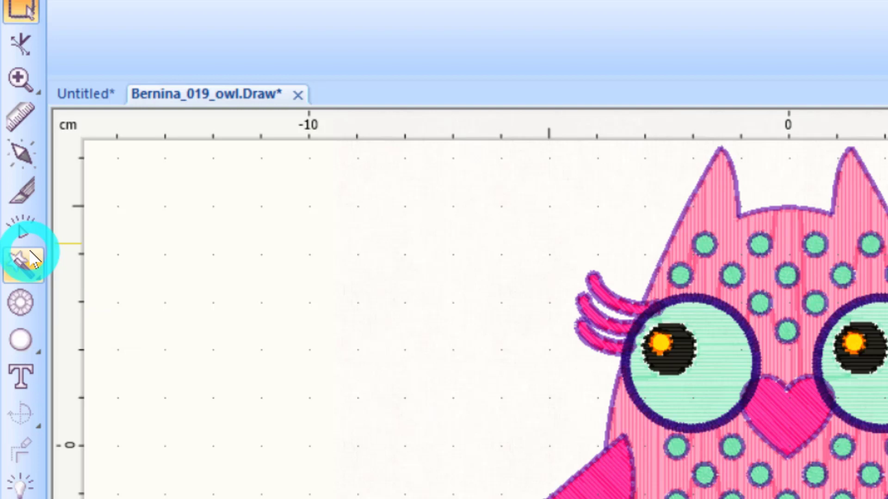
click(769, 383)
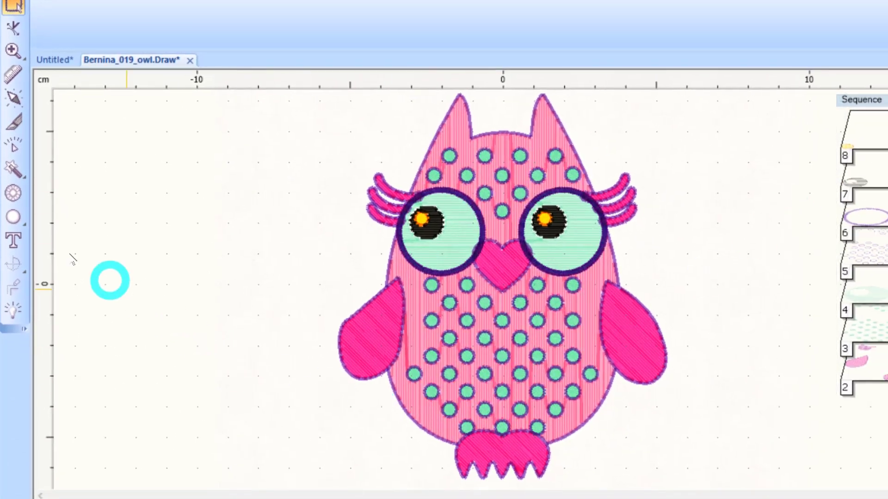
click(393, 335)
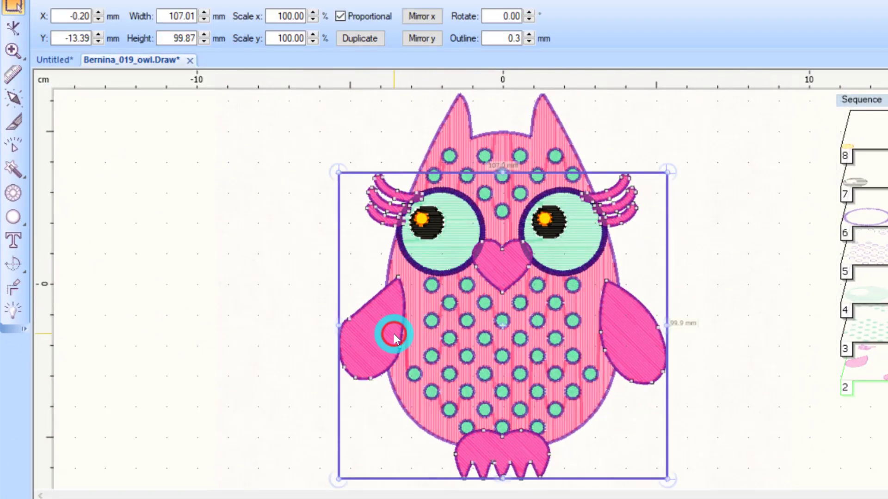
click(9, 48)
click(9, 25)
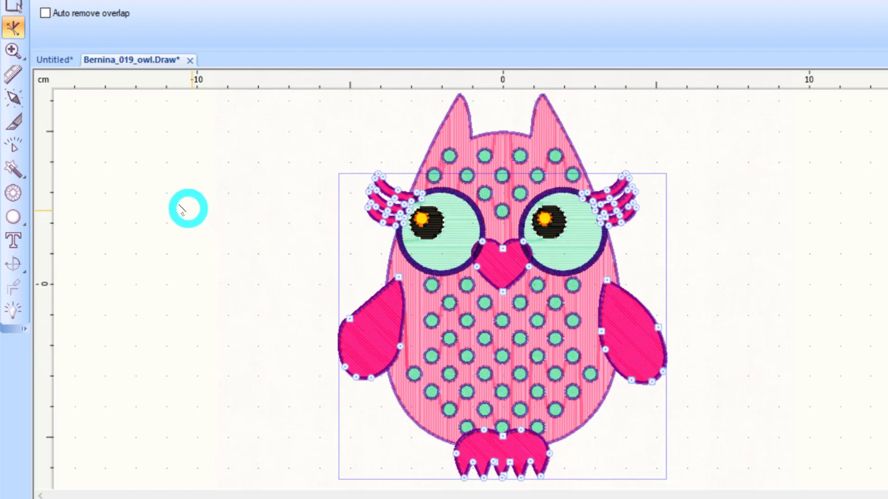
- Create a separate shape from the owl's left wing with the Magic wand tool
click(12, 168)
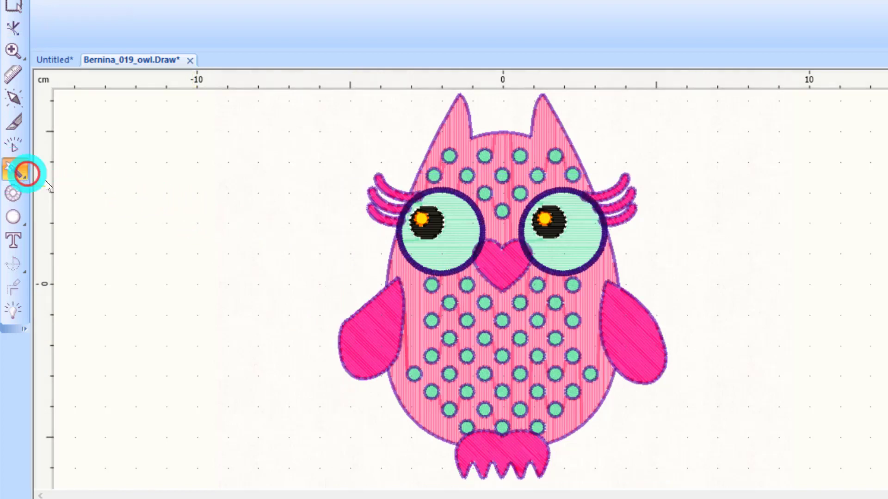
click(378, 329)
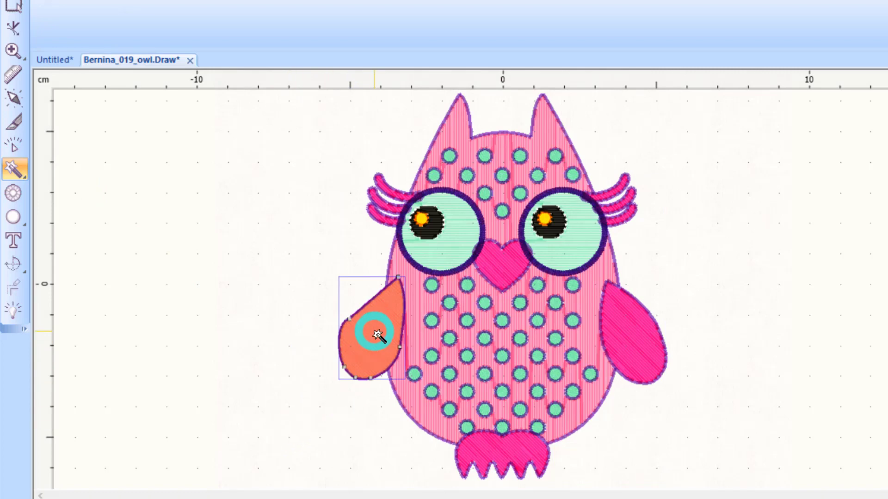
key(Escape)
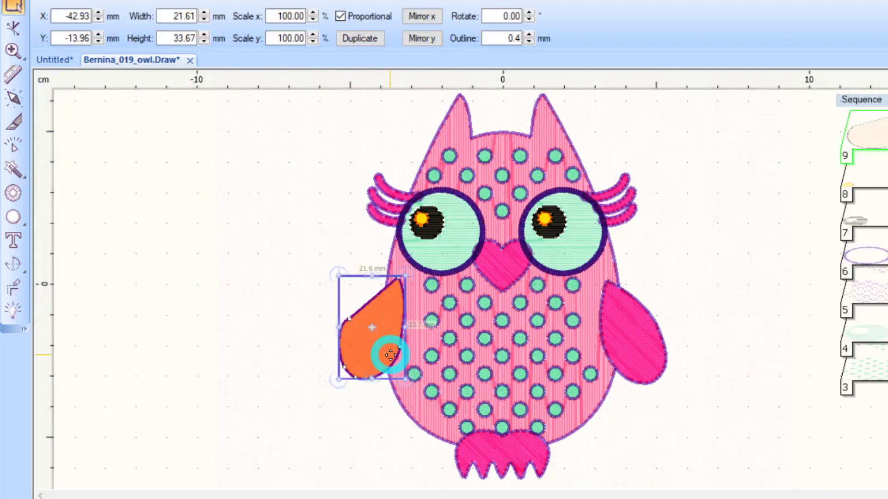
- Move the new wing shape clear of the owl to about X -94 mm, Y -3 mm and fill it with the bright pink brush colour
drag(389, 355, 233, 321)
click(221, 271)
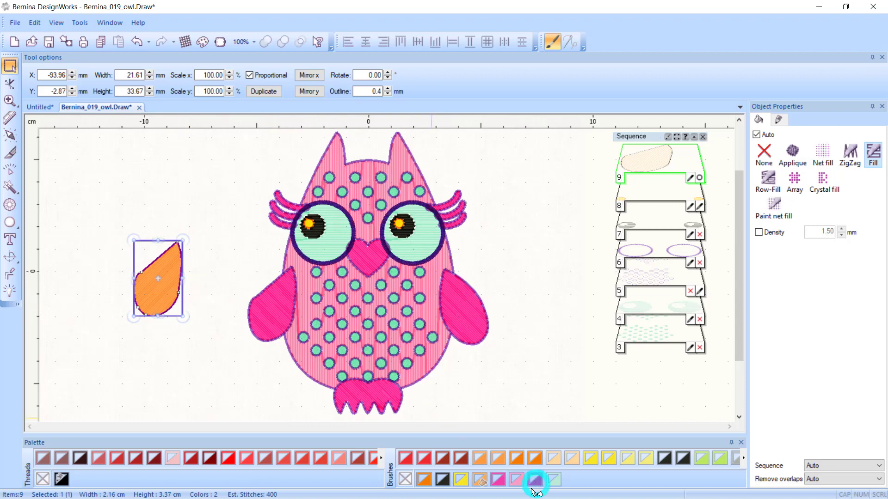
click(498, 480)
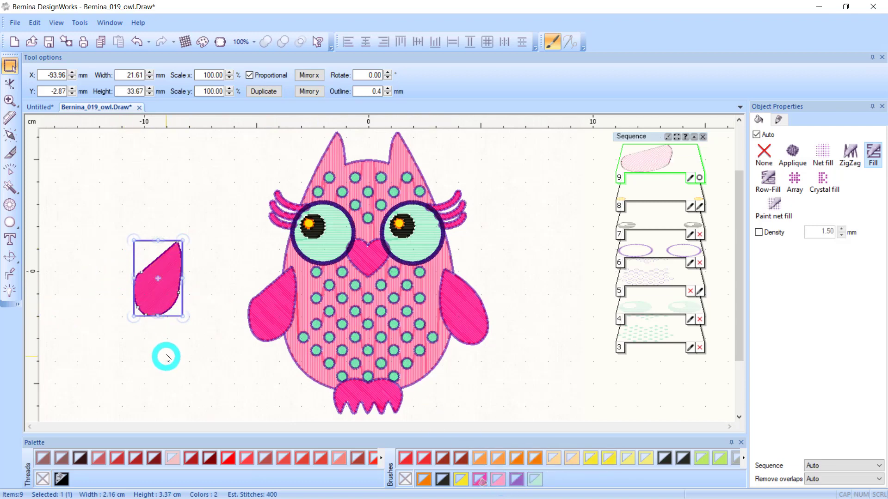
- Create a separate shape from the heart-shaped beak with the Magic wand and move it to about X -76 mm, Y 37 mm
click(9, 187)
click(56, 202)
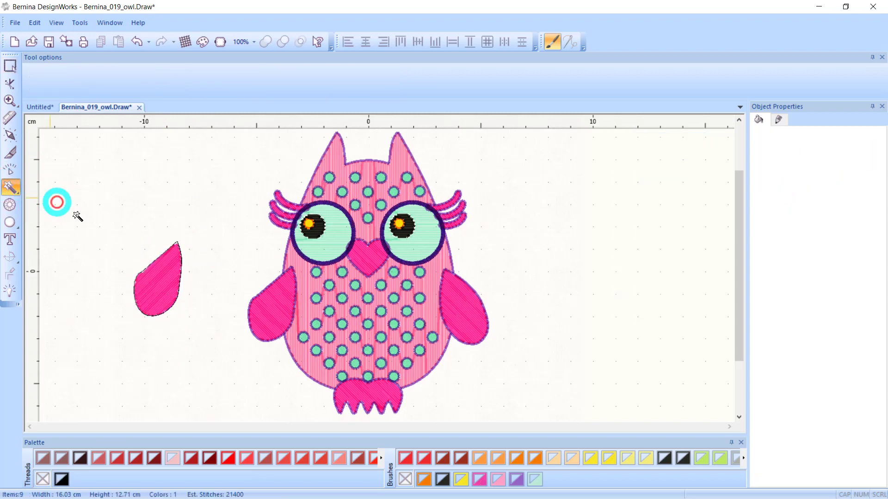
click(371, 260)
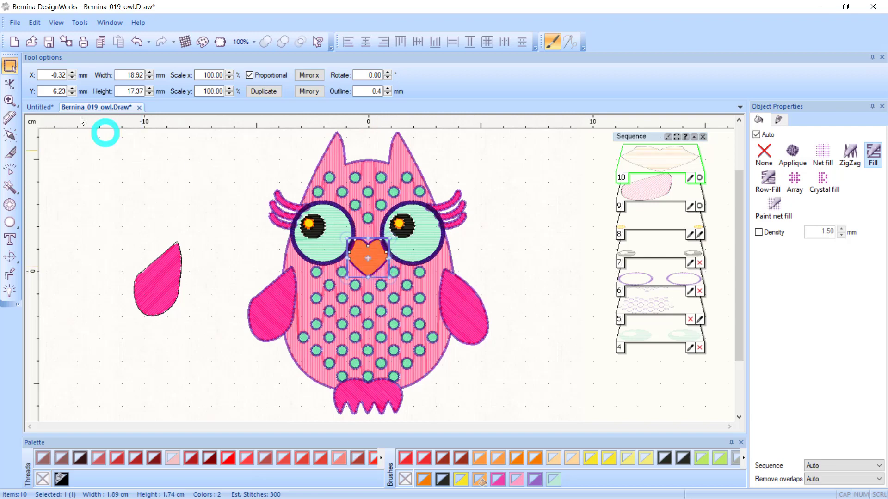
drag(361, 276, 192, 207)
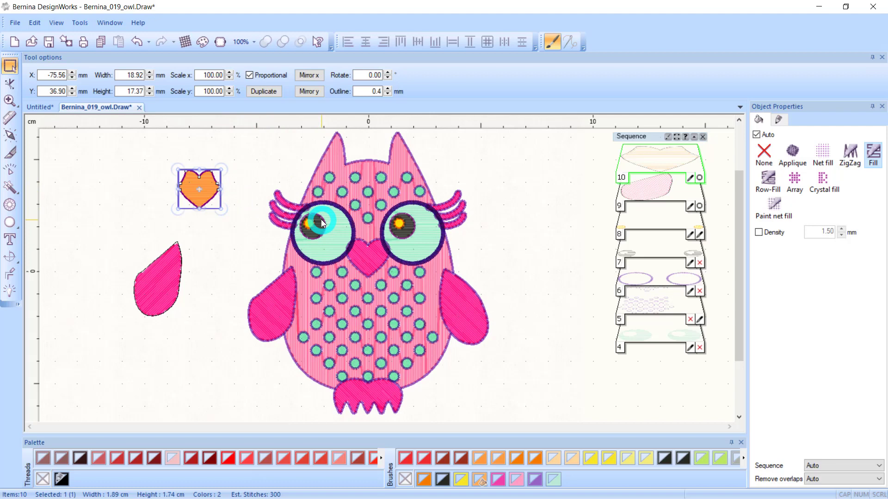
- Delete every object in the owl design to empty the work area
key(ctrl+a)
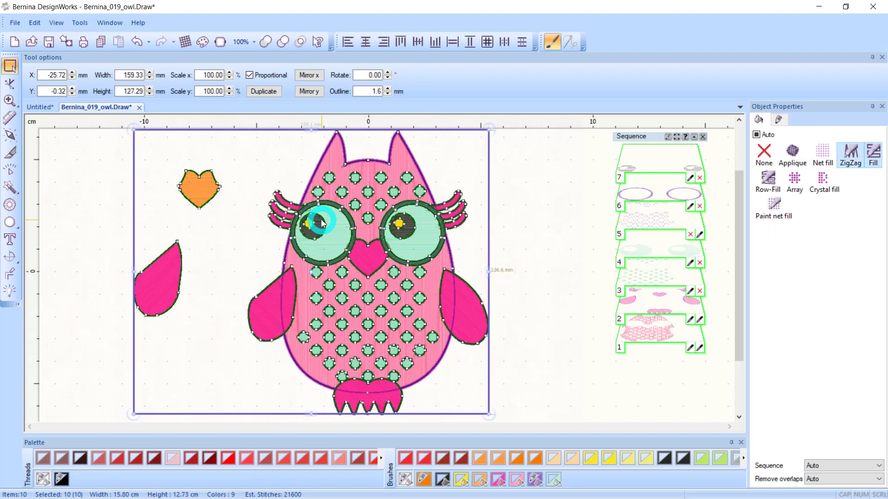
key(Delete)
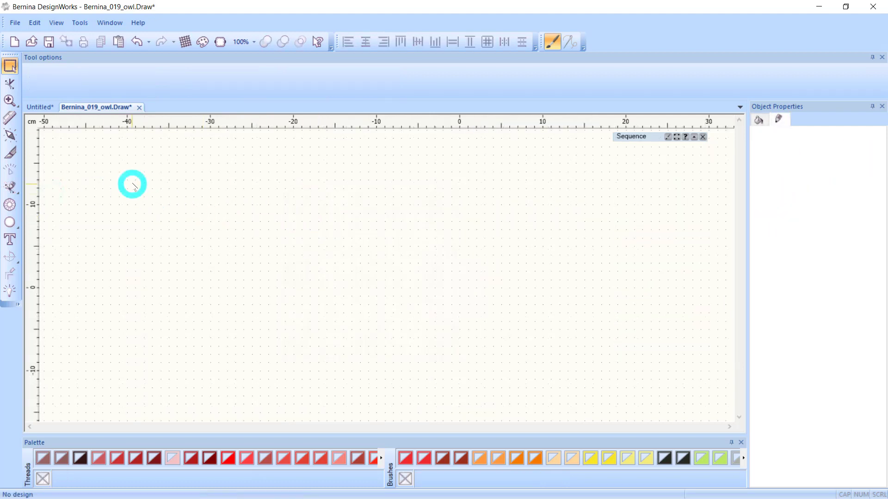
- Draw a winding open line about 319 mm wide and 138 mm high with the Create freehand shapes tool
click(13, 191)
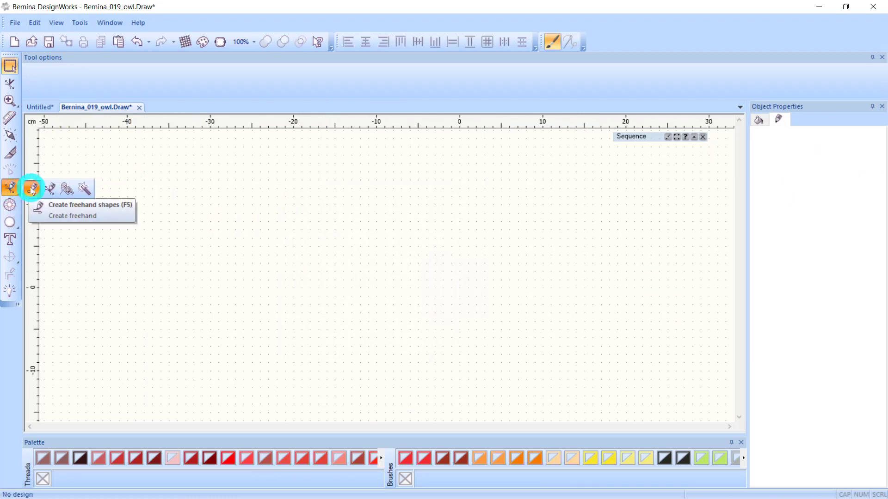
click(31, 189)
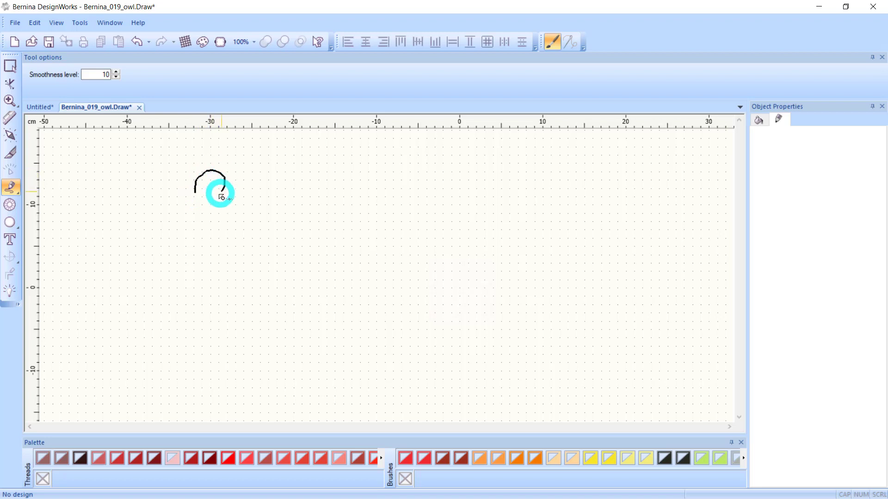
mouse_move(224, 213)
mouse_down()
mouse_move(243, 167)
mouse_move(216, 157)
mouse_move(180, 167)
mouse_move(179, 201)
mouse_up()
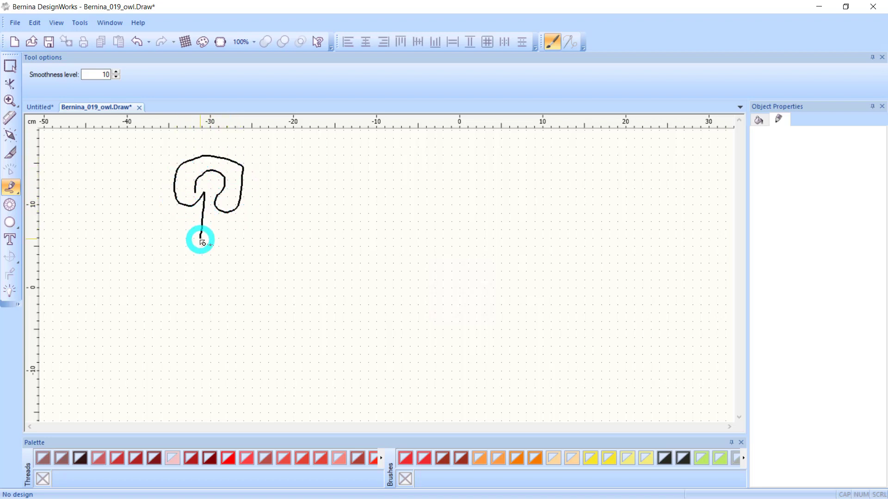
drag(224, 248, 226, 272)
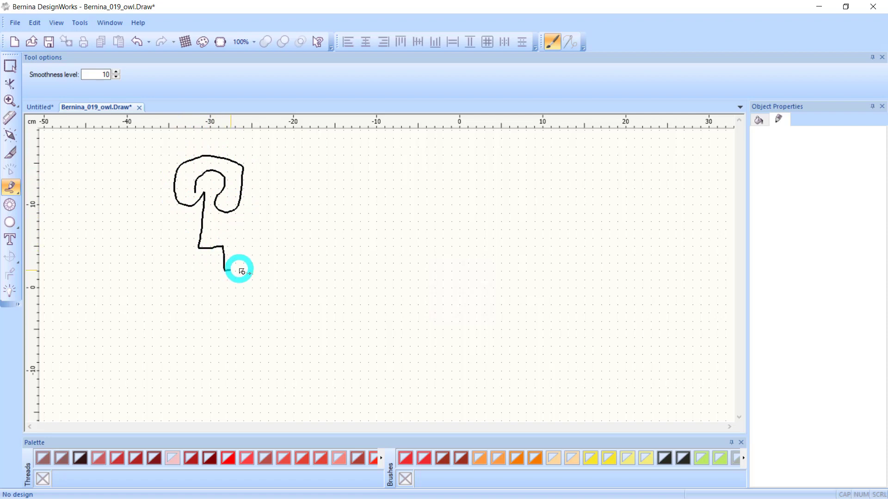
mouse_move(243, 241)
mouse_down()
mouse_move(267, 241)
mouse_move(270, 262)
mouse_move(293, 264)
mouse_move(291, 214)
mouse_move(301, 198)
mouse_move(335, 187)
mouse_move(354, 216)
mouse_move(326, 229)
mouse_move(331, 242)
mouse_move(357, 252)
mouse_move(372, 232)
mouse_move(379, 180)
mouse_move(412, 171)
mouse_move(441, 197)
mouse_move(412, 221)
mouse_up()
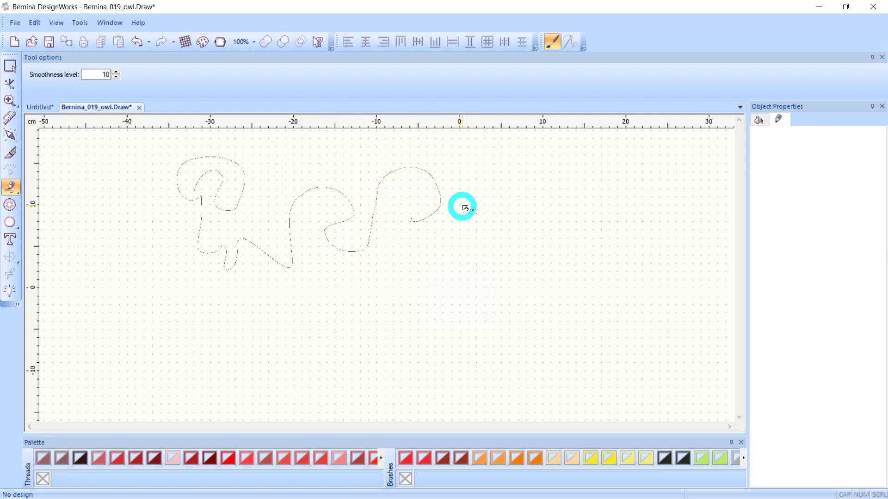
click(463, 204)
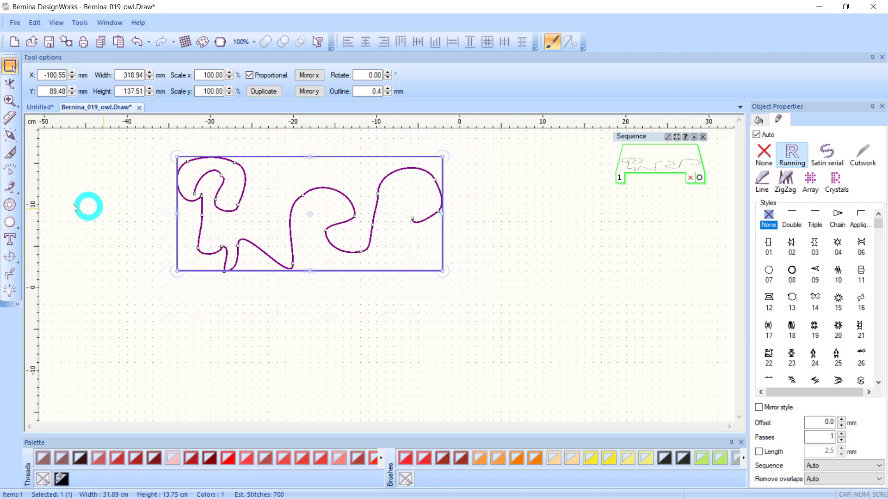
- Draw a zigzag of straight segments point by point below the winding line, starting near X -26 cm, Y -6 cm
click(17, 193)
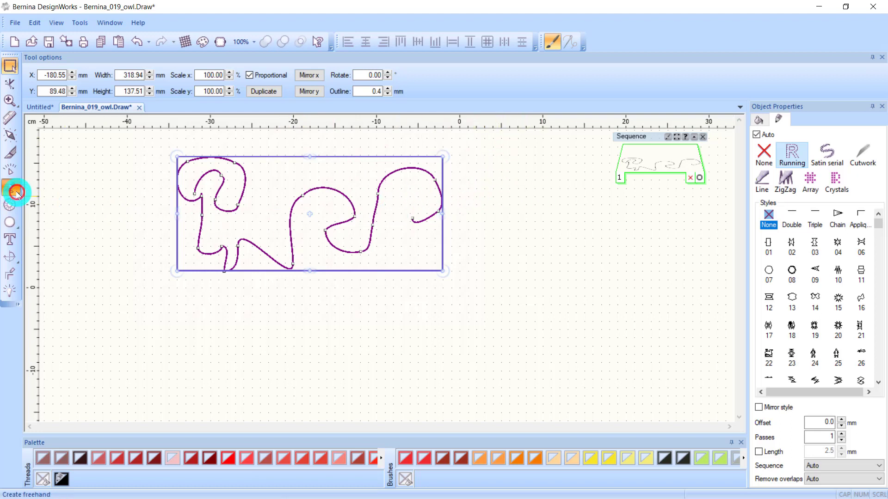
click(47, 190)
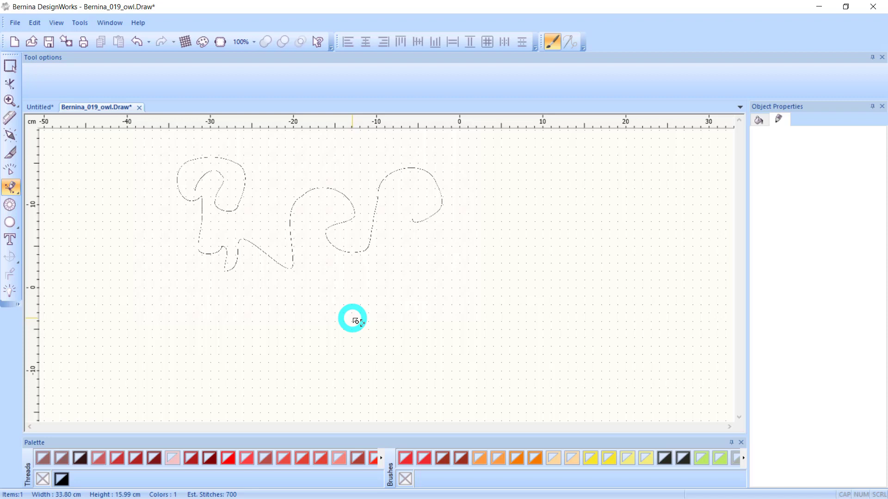
click(244, 335)
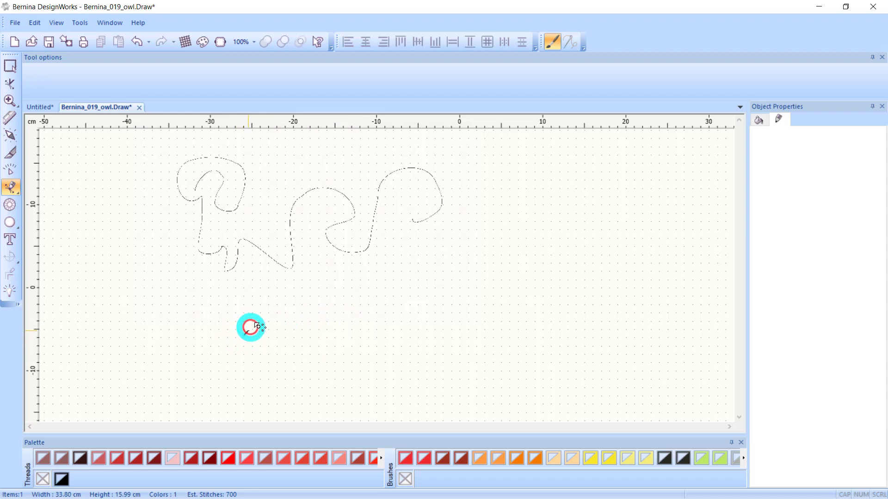
click(280, 301)
click(279, 346)
click(316, 299)
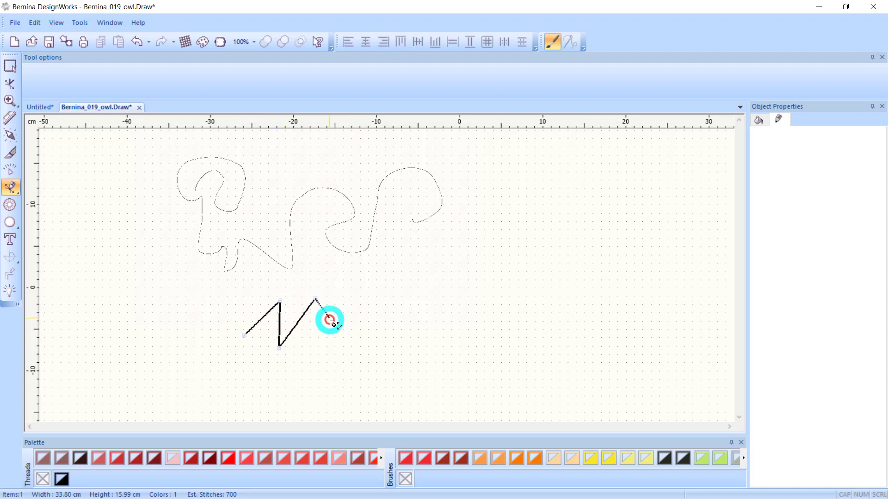
click(333, 333)
click(343, 288)
click(362, 327)
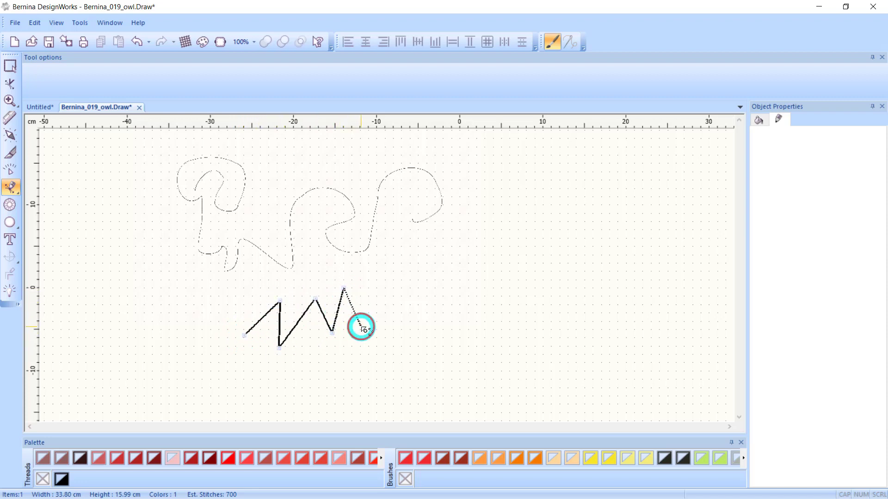
click(404, 283)
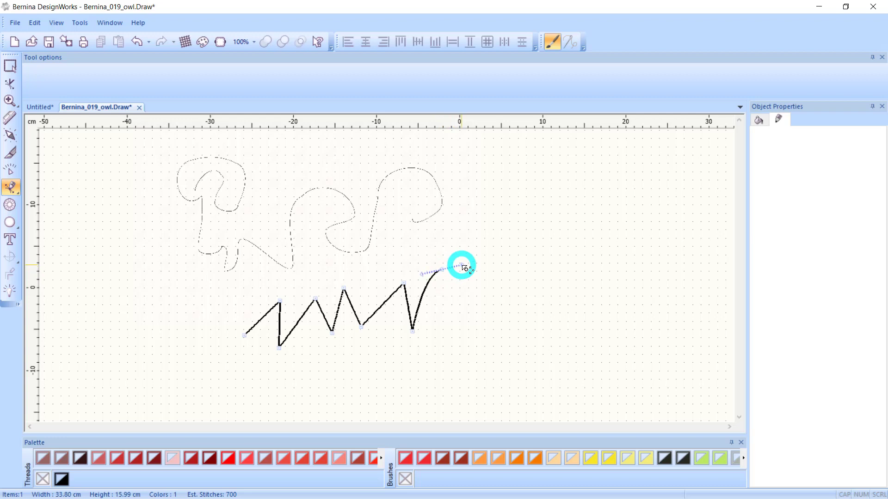
- Continue the zigzag with smooth curved waves and finish it as an open line about 383 mm wide and 100 mm high
click(464, 326)
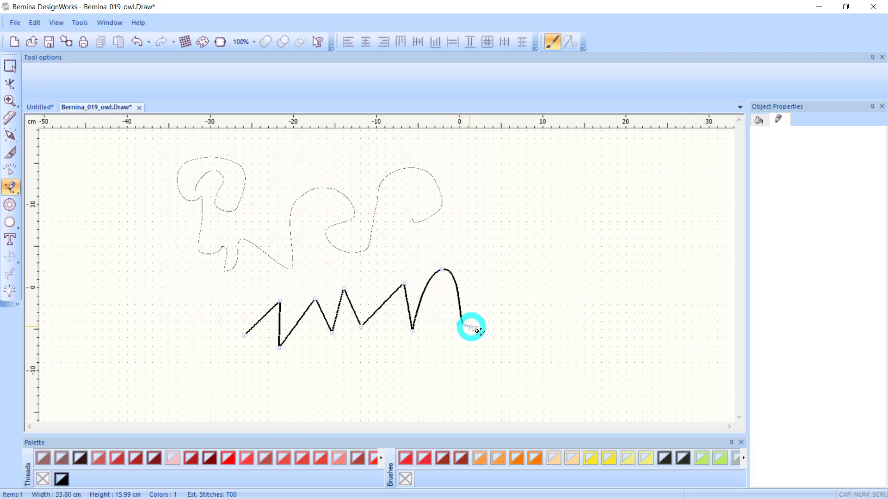
click(499, 269)
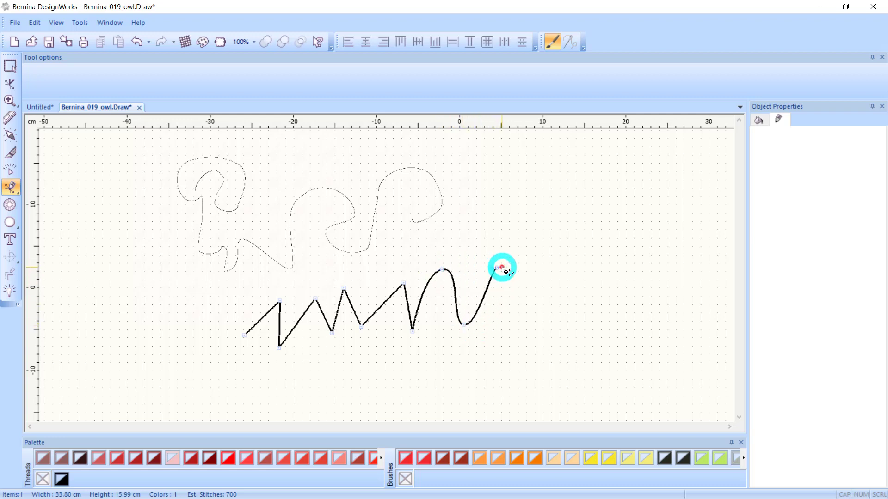
click(528, 324)
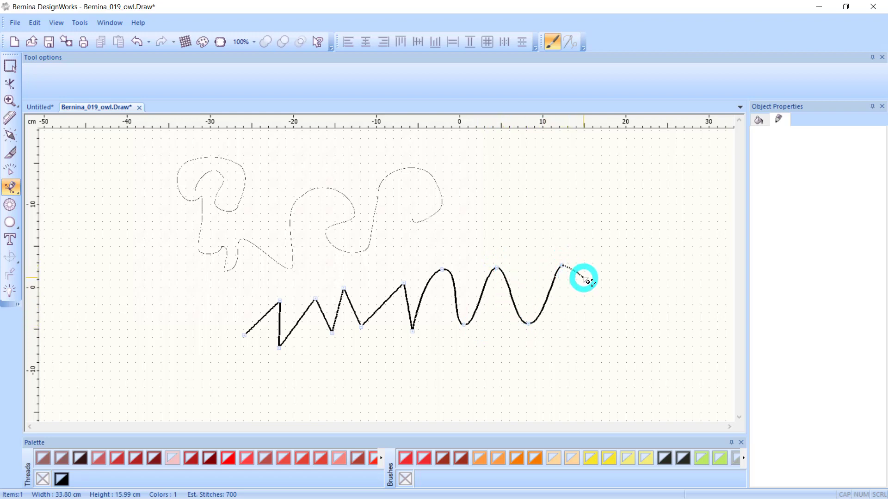
key(Return)
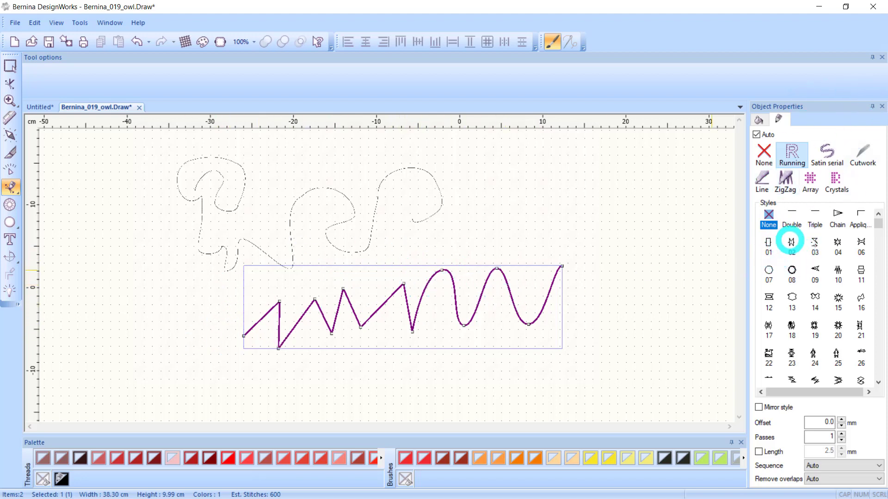
- Apply the Chain style to the Running outline of the new zigzag-and-wave line and inspect it up close
click(837, 213)
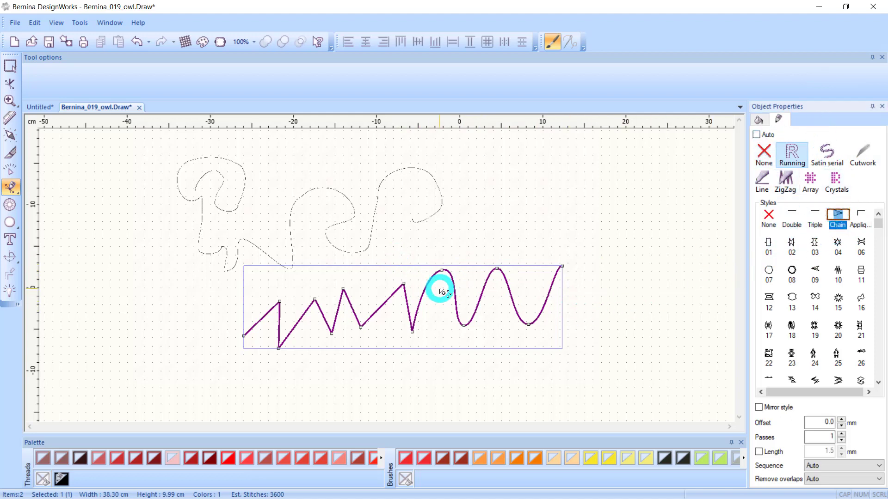
click(11, 66)
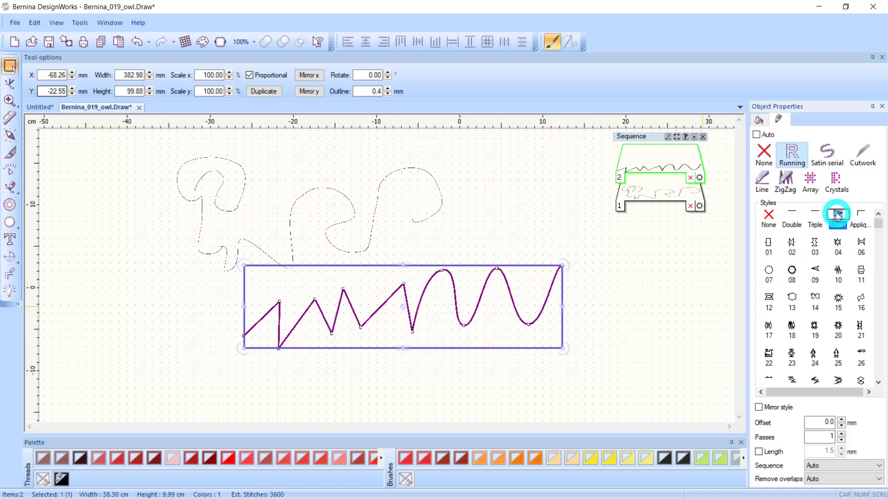
scroll(518, 314, up, 10)
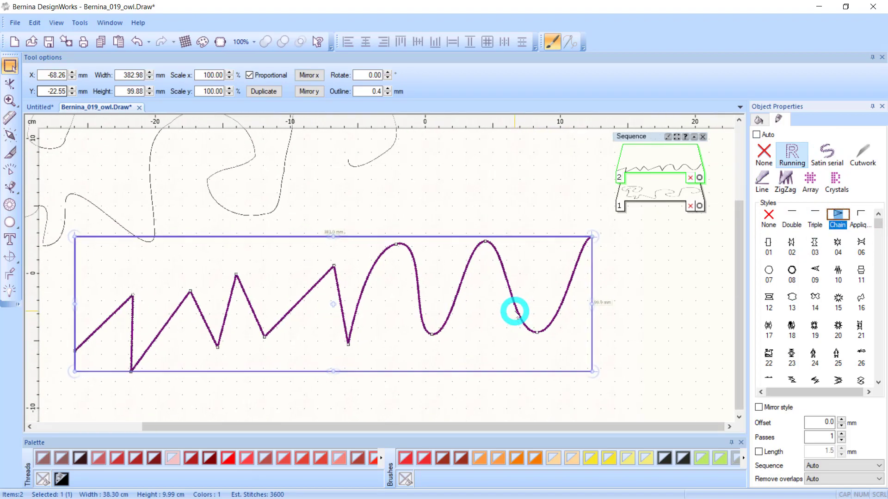
- Apply running stitch style 07 to the upper curved outline and inspect the stitches up close
scroll(518, 314, up, 3)
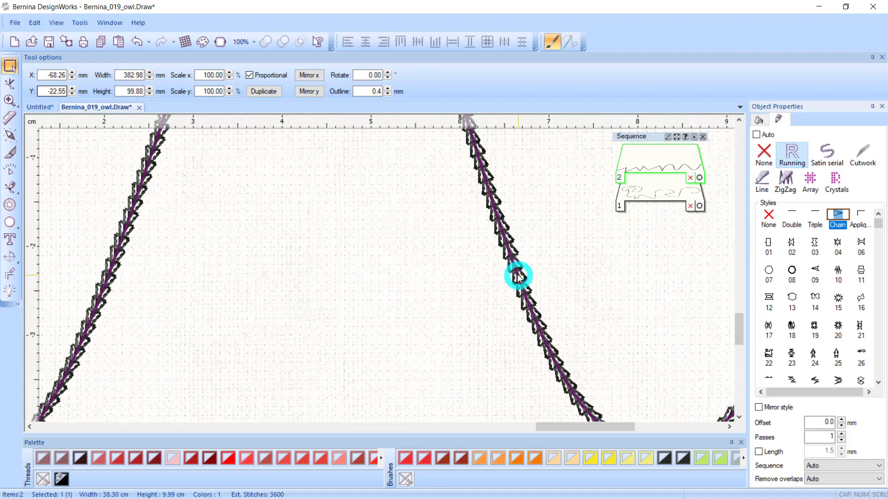
scroll(523, 281, down, 2)
scroll(525, 280, down, 5)
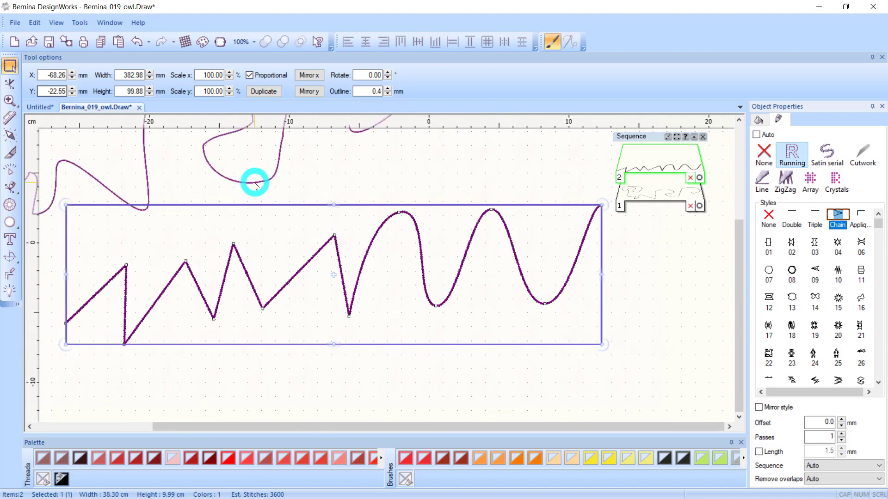
click(254, 182)
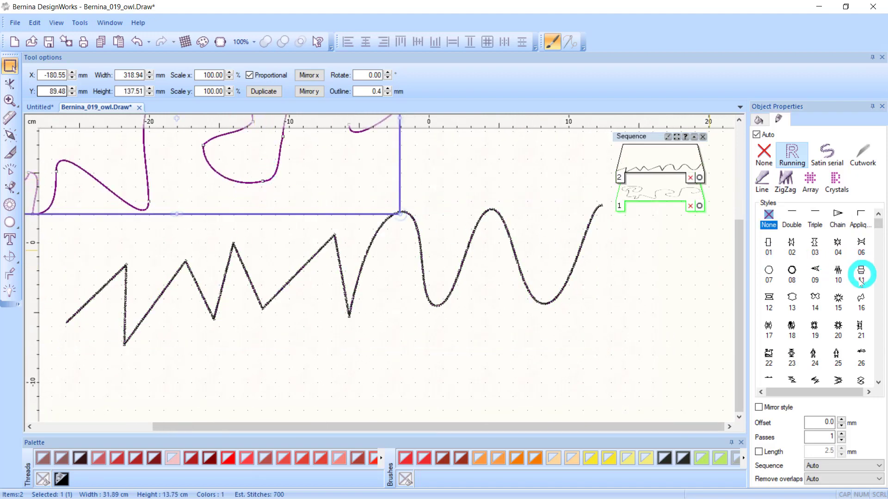
click(768, 271)
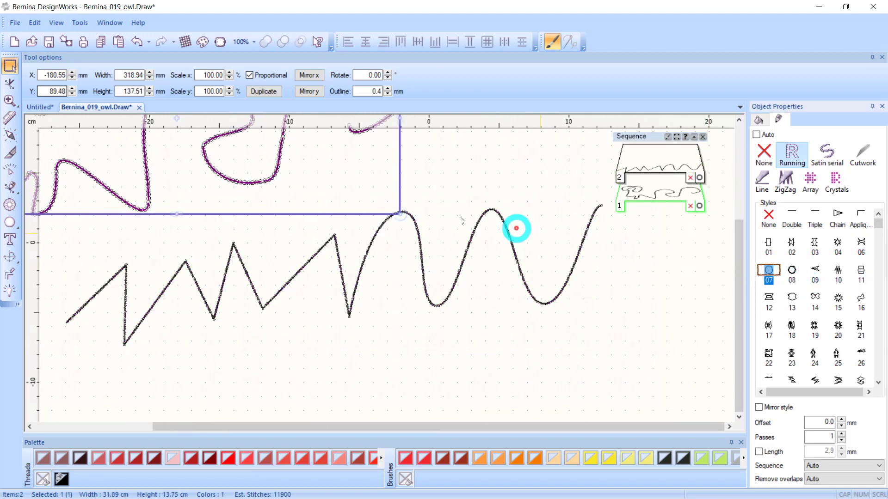
scroll(257, 182, up, 2)
scroll(258, 181, up, 5)
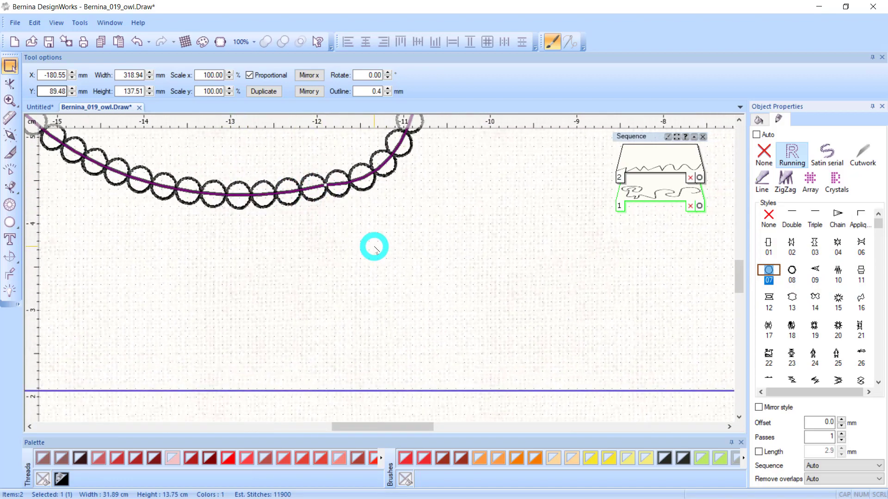
scroll(374, 243, down, 4)
scroll(374, 237, down, 5)
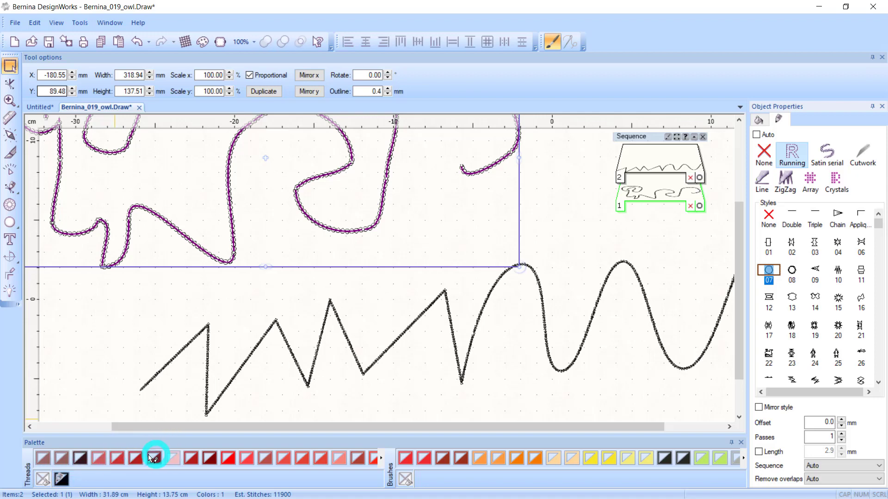
- Assign a bright red brush colour to the upper curved outline and inspect the painted line
click(423, 458)
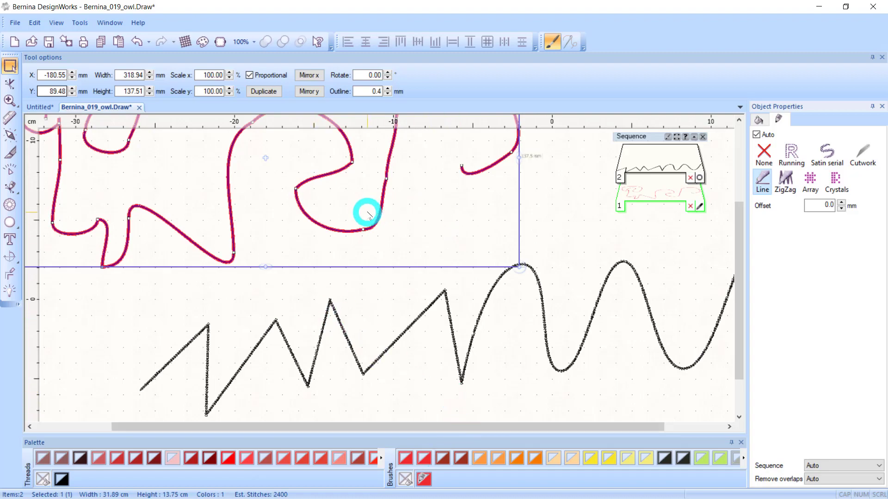
scroll(368, 215, up, 5)
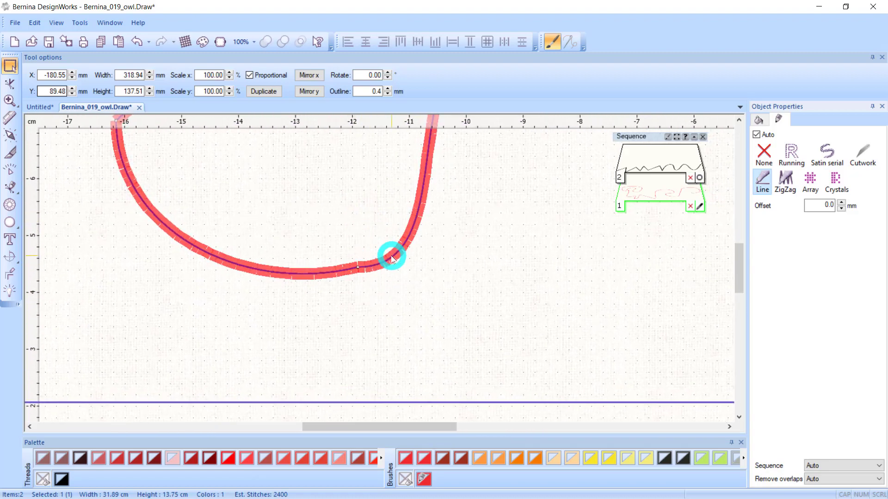
scroll(392, 257, down, 5)
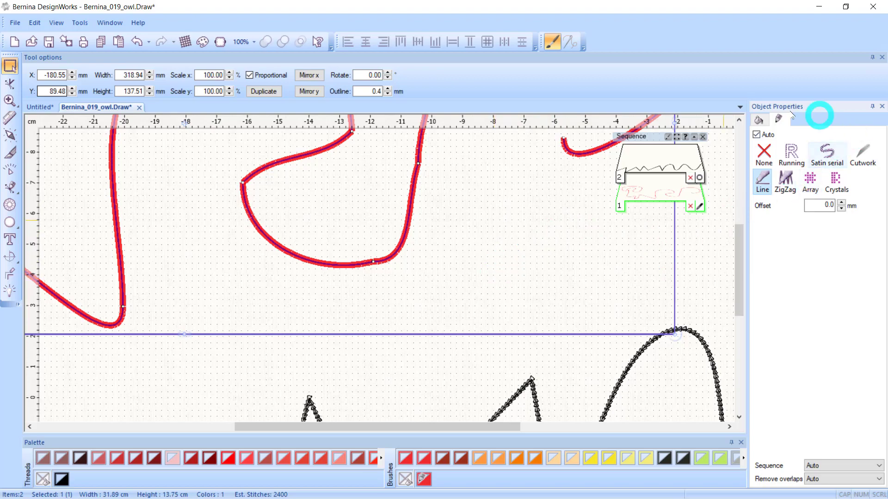
scroll(347, 231, down, 2)
scroll(350, 229, down, 6)
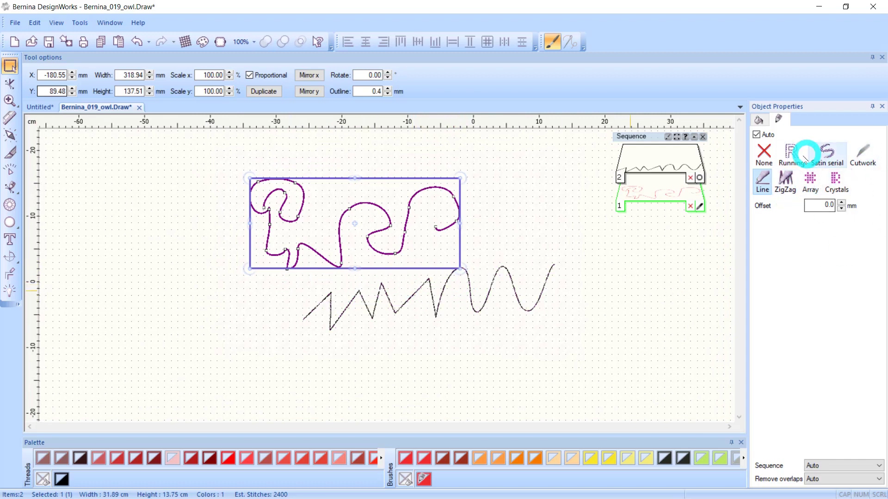
scroll(416, 222, up, 4)
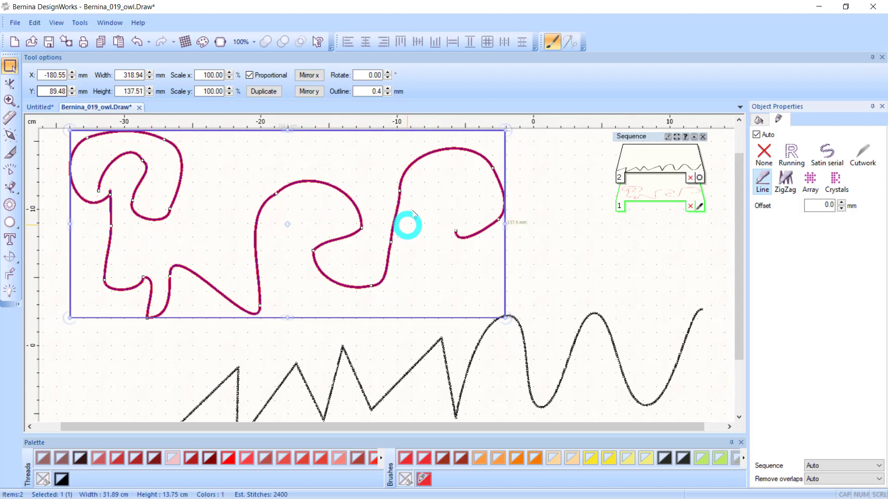
- Convert the upper curved outline to Crystals and give them the Fireopal colour
click(836, 183)
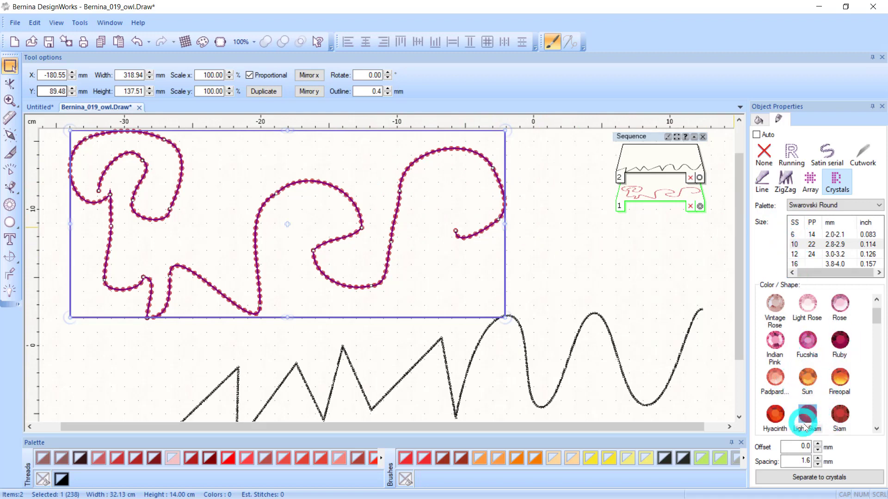
scroll(840, 407, down, 1)
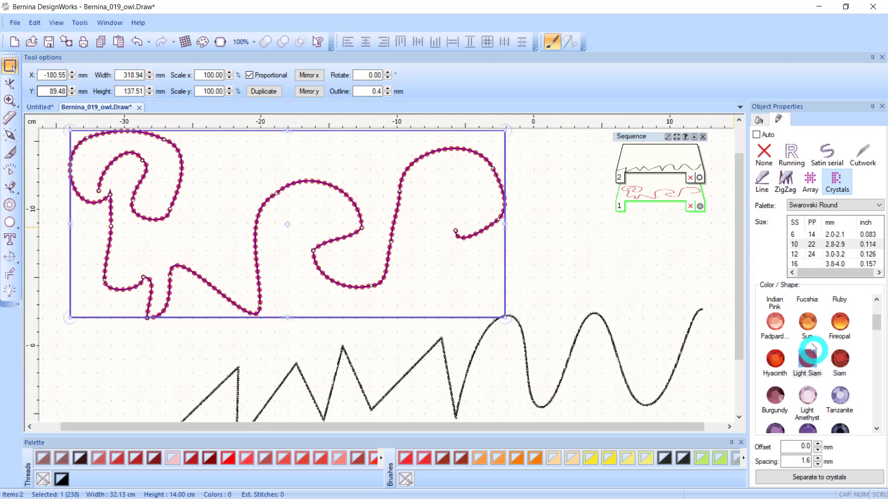
click(840, 321)
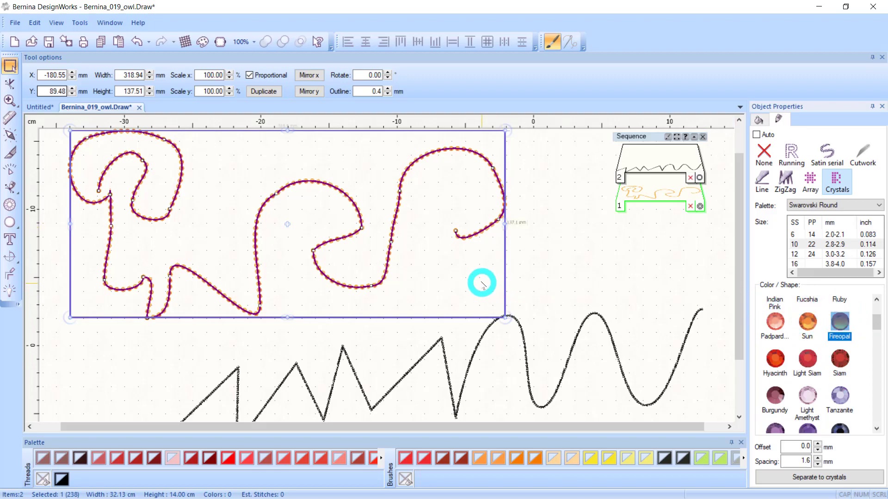
scroll(419, 258, up, 2)
scroll(387, 261, down, 4)
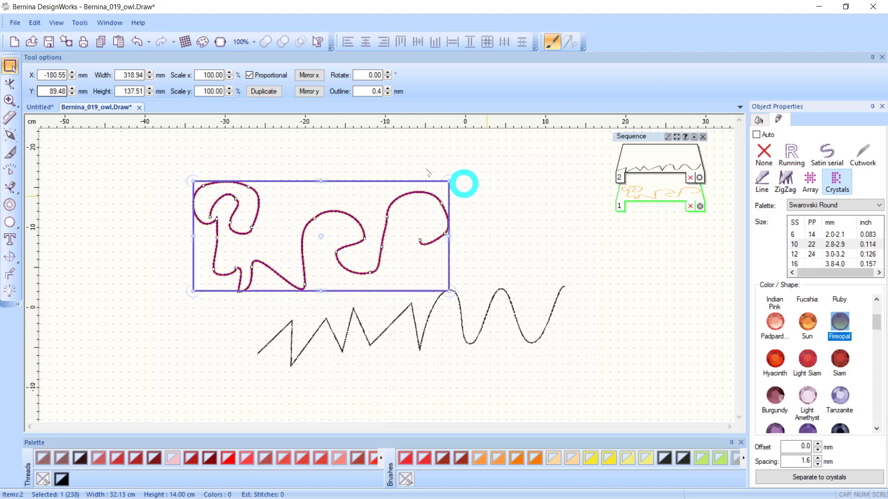
- Delete both the upper curved outline and the lower zigzag-wave line
drag(138, 144, 622, 352)
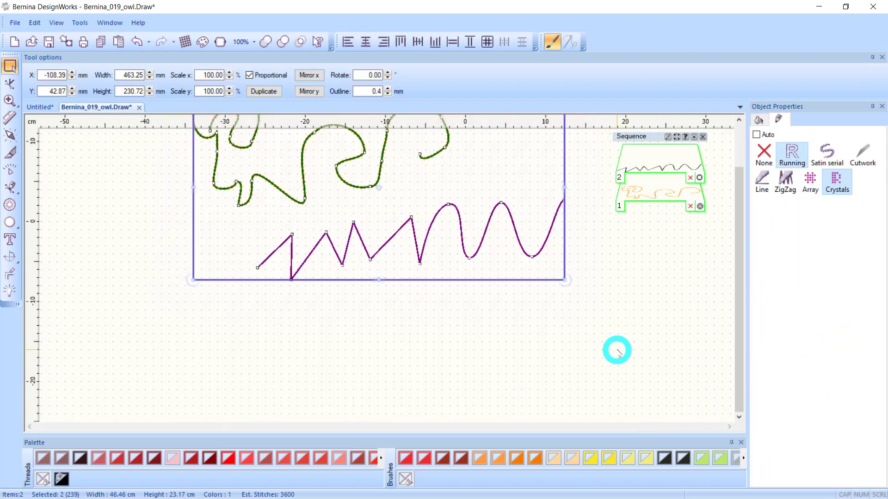
key(Delete)
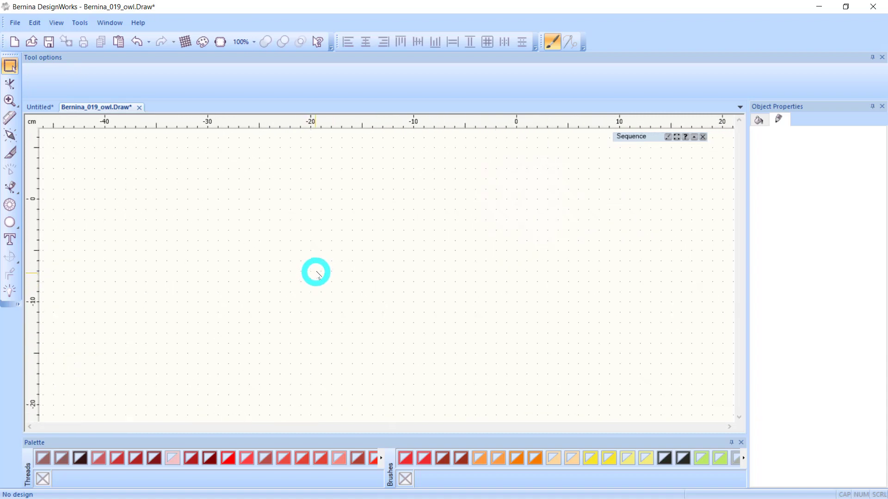
scroll(323, 265, down, 5)
- Draw an open wavy line of alternating peaks and troughs with Create outline shape, about 89 cm wide and 16 cm high
click(13, 190)
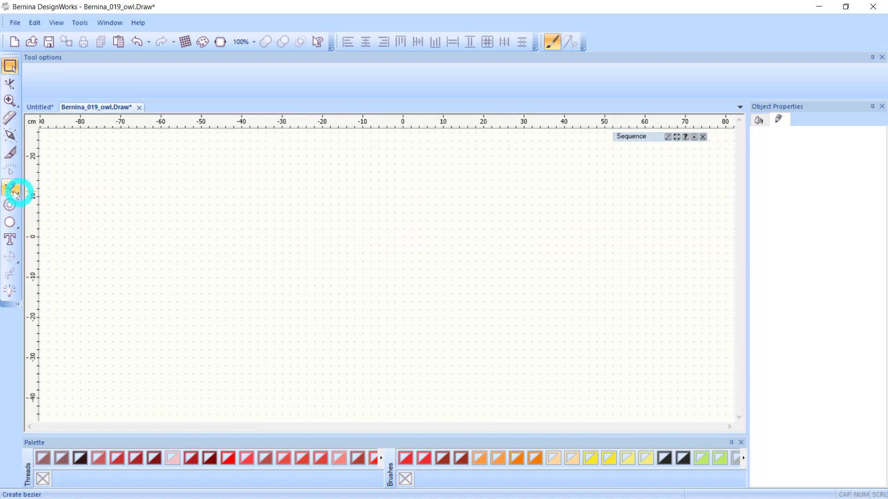
drag(14, 191, 67, 189)
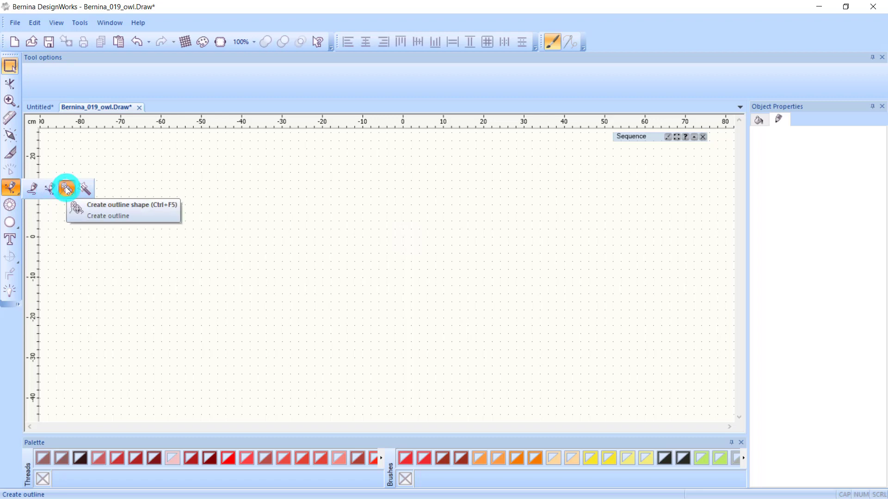
drag(67, 190, 67, 189)
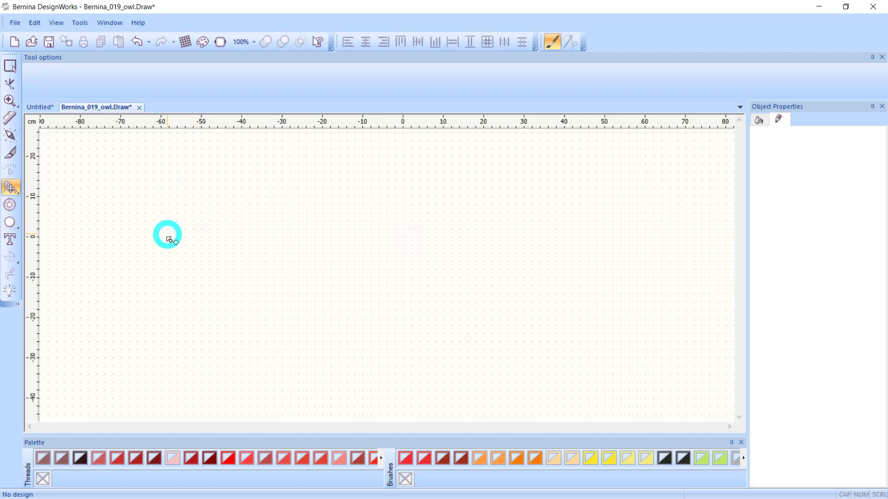
click(149, 243)
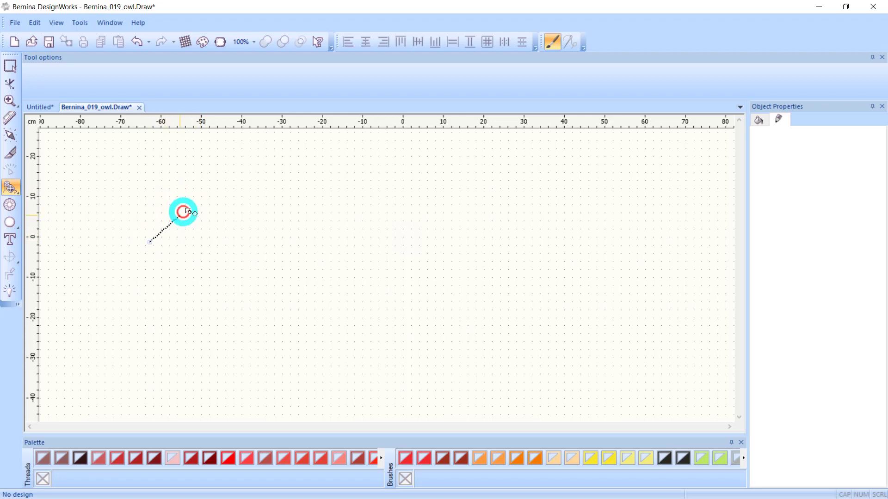
click(197, 197)
click(231, 246)
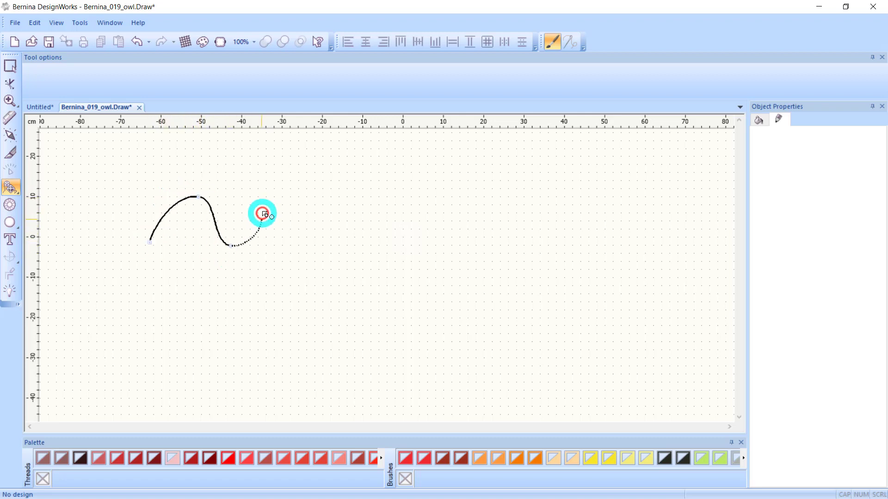
click(278, 198)
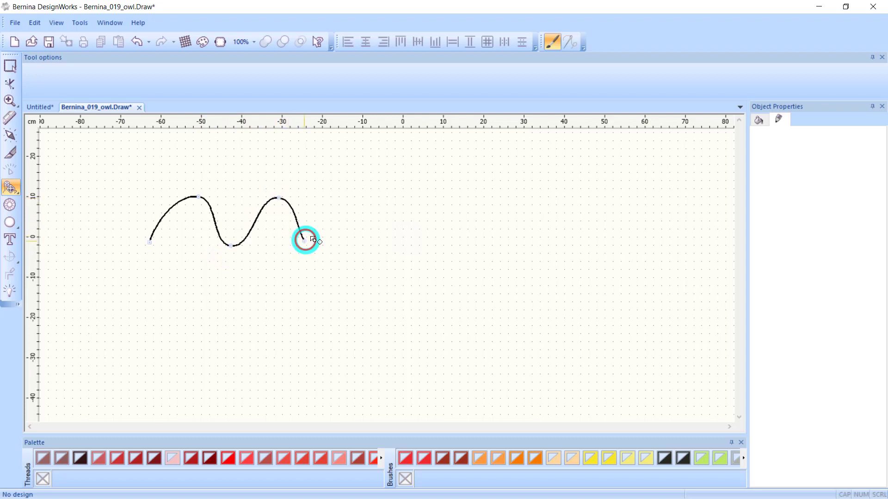
click(348, 194)
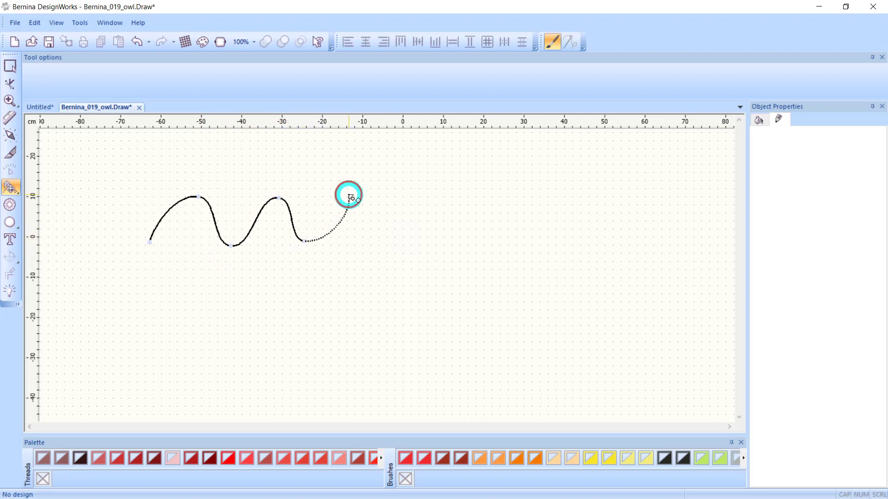
click(373, 243)
click(411, 198)
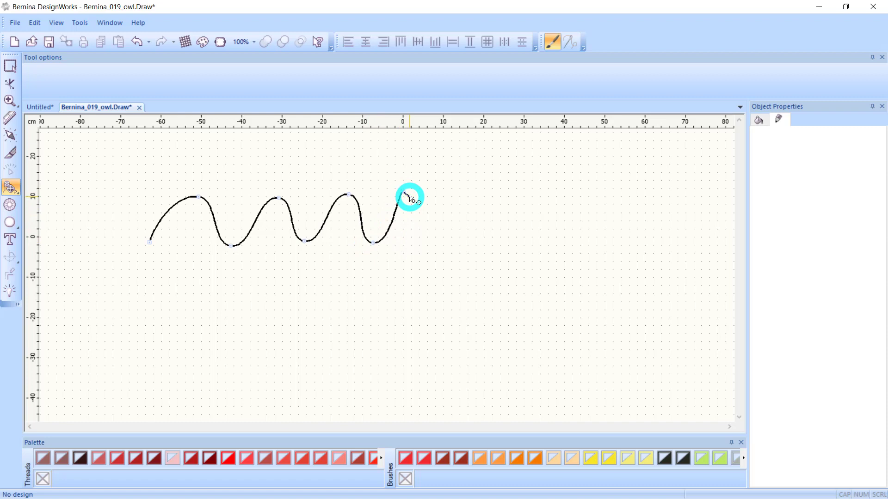
click(425, 238)
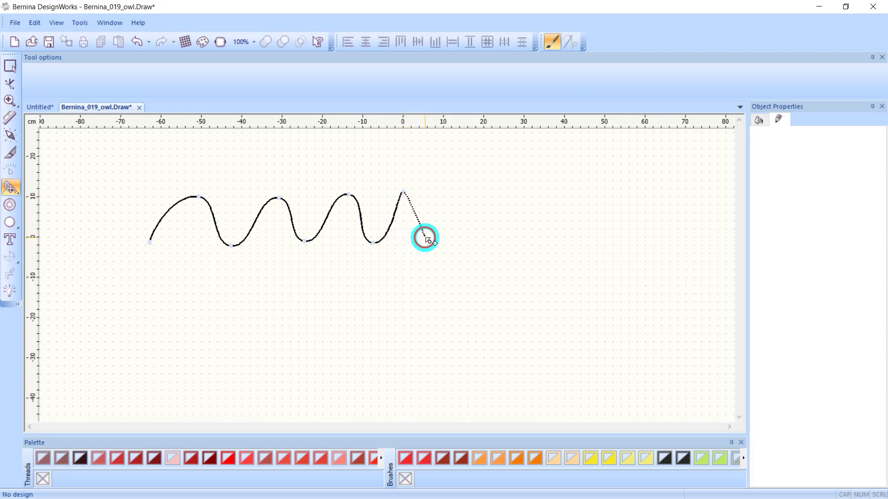
click(462, 188)
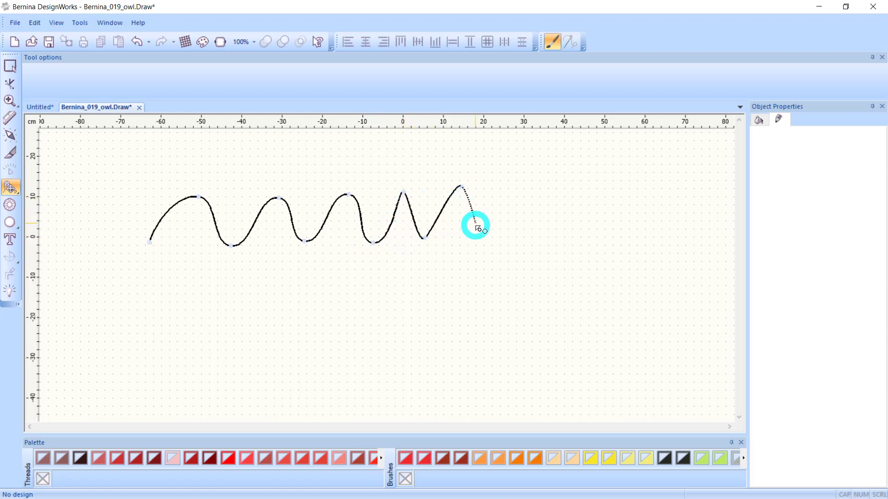
drag(482, 224, 484, 222)
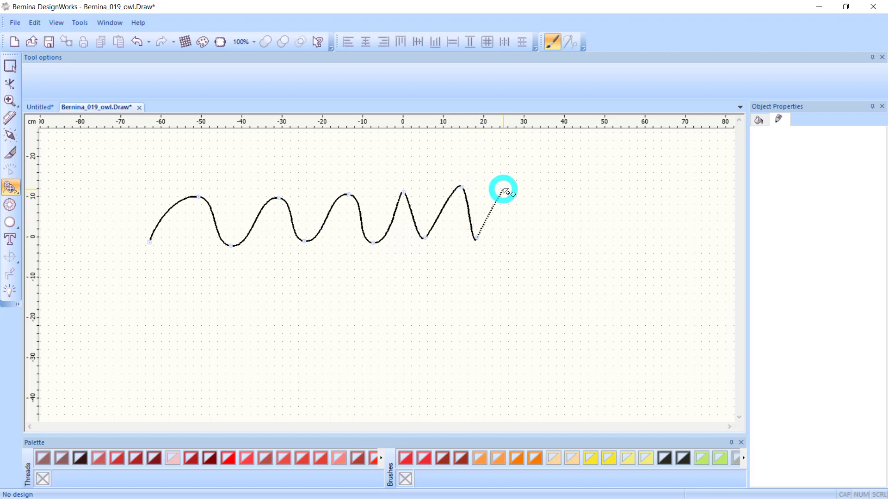
drag(505, 184, 536, 244)
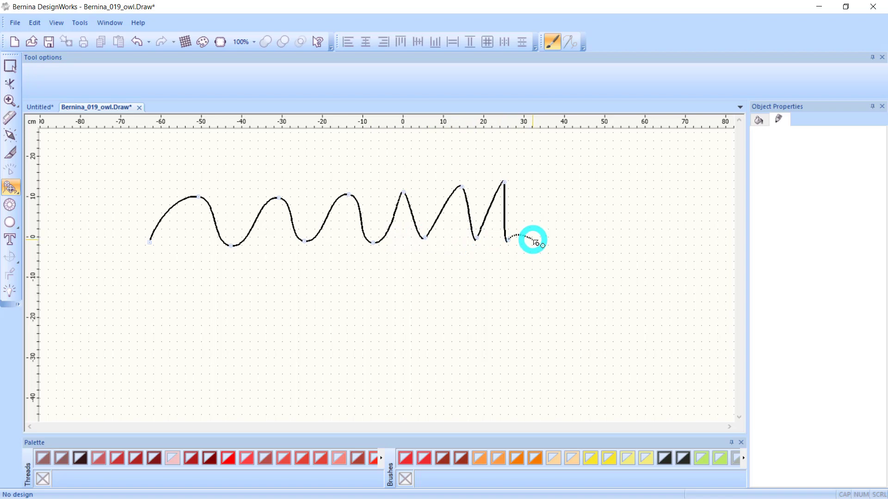
right_click(533, 240)
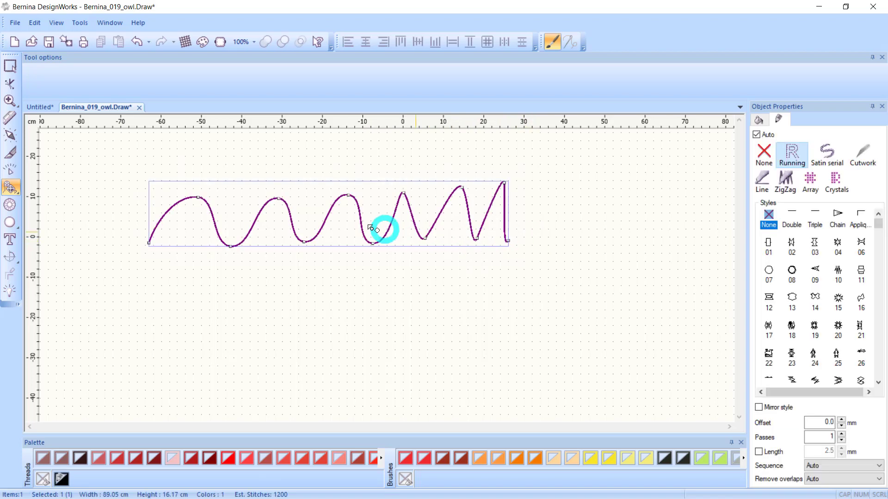
- Edit the wavy line's nodes, slightly adjusting both control handles of the first trough's node
click(10, 84)
click(51, 144)
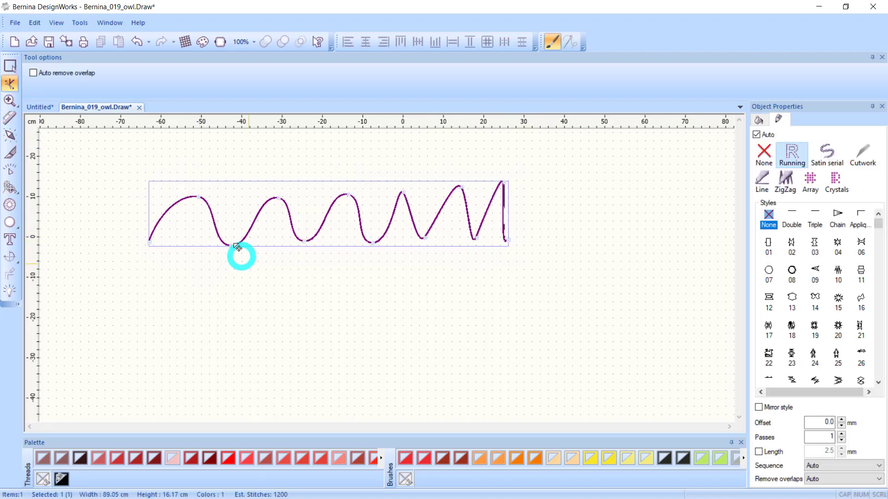
click(176, 198)
scroll(179, 198, up, 1)
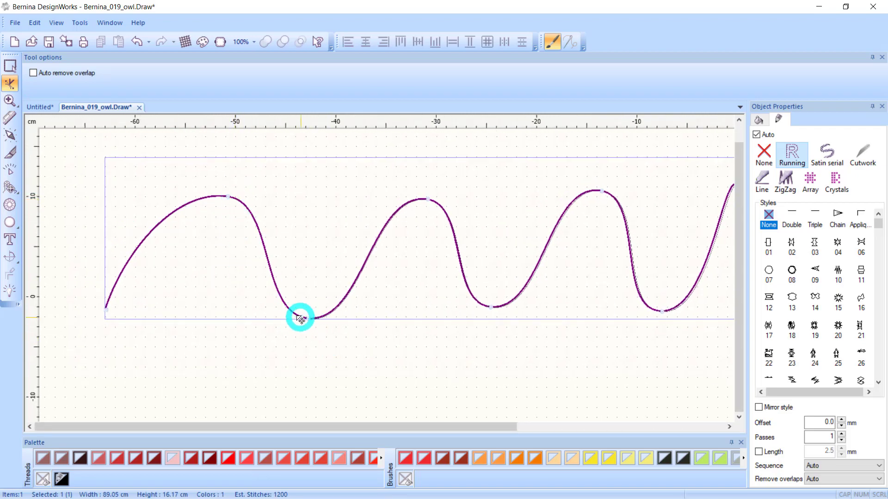
click(10, 64)
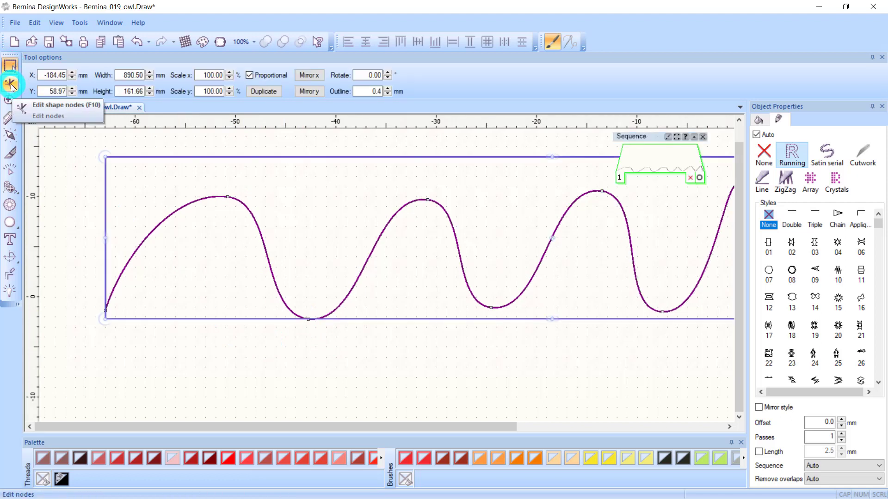
click(10, 85)
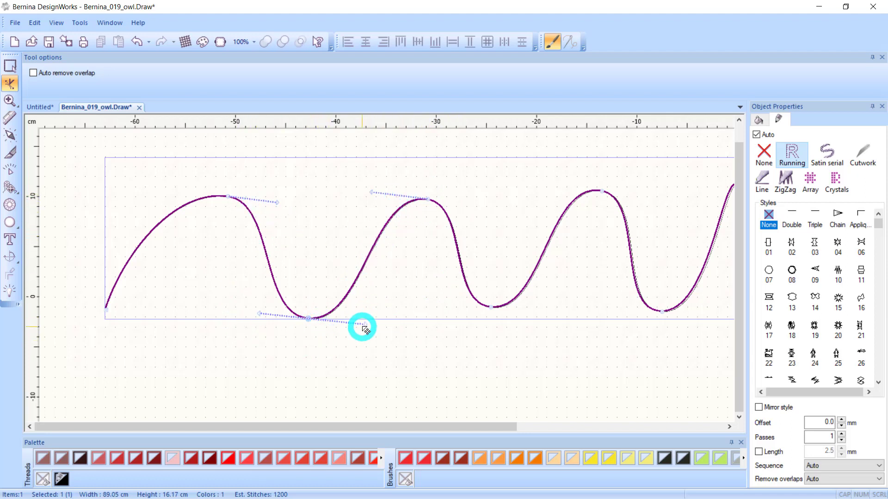
mouse_move(368, 326)
mouse_down()
mouse_move(365, 313)
mouse_move(360, 340)
mouse_move(326, 321)
mouse_move(362, 322)
mouse_up()
mouse_move(265, 317)
mouse_down()
mouse_move(289, 317)
mouse_move(267, 318)
mouse_up()
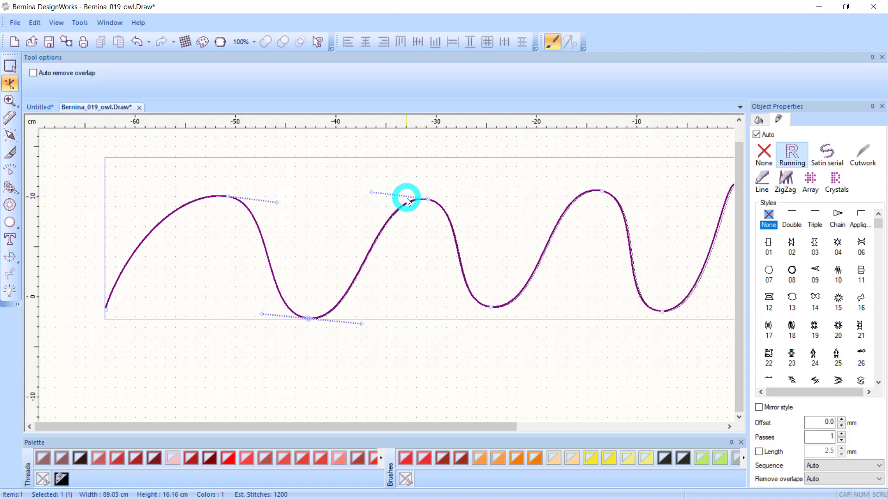
- Adjust the two control handles of the node at the wavy line's second peak
click(428, 200)
mouse_move(471, 206)
mouse_down()
mouse_move(474, 194)
mouse_move(465, 214)
mouse_move(460, 206)
mouse_move(477, 204)
mouse_up()
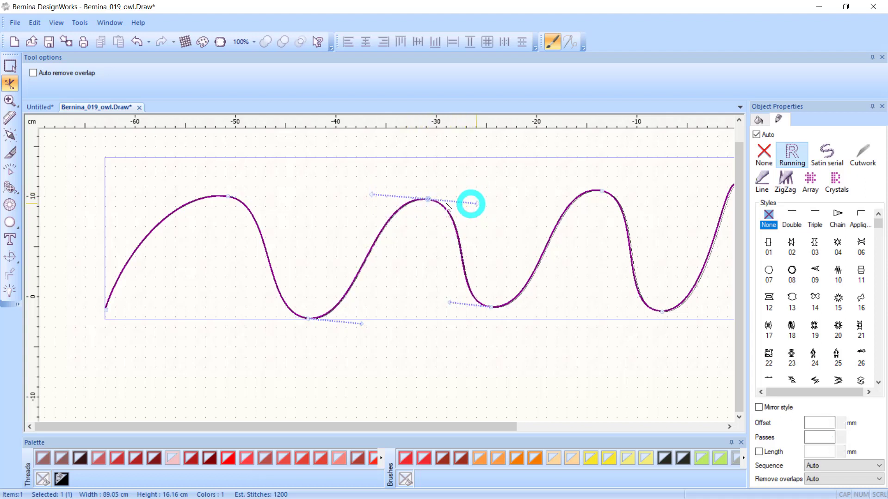
mouse_move(377, 200)
mouse_down()
mouse_move(393, 206)
mouse_move(385, 189)
mouse_up()
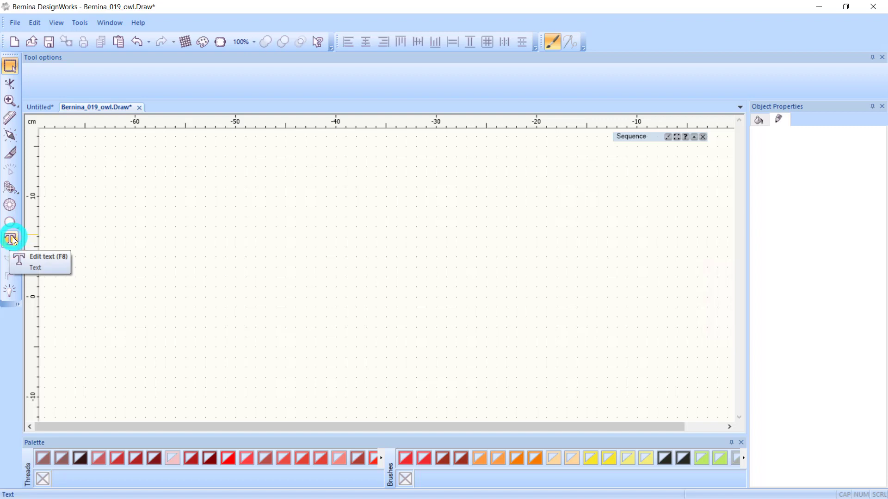
- Add the text "Bernina" with the Text tool in Arial at a font size of 30 mm
click(11, 239)
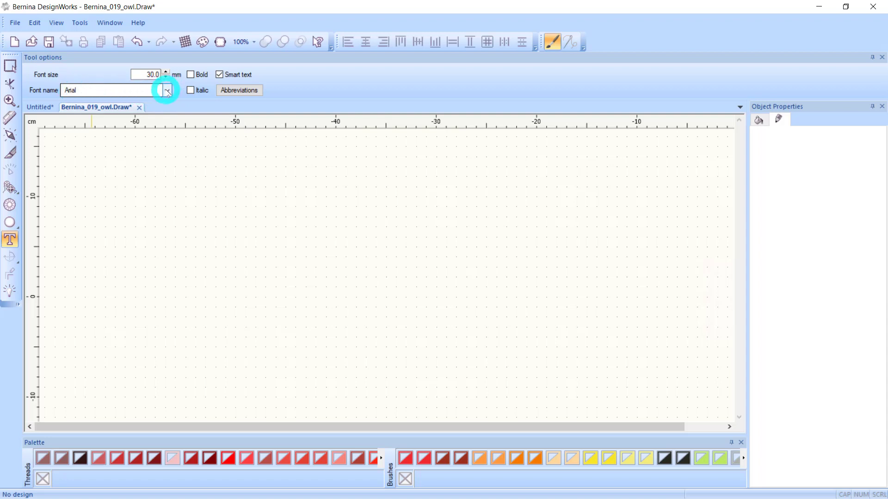
click(210, 241)
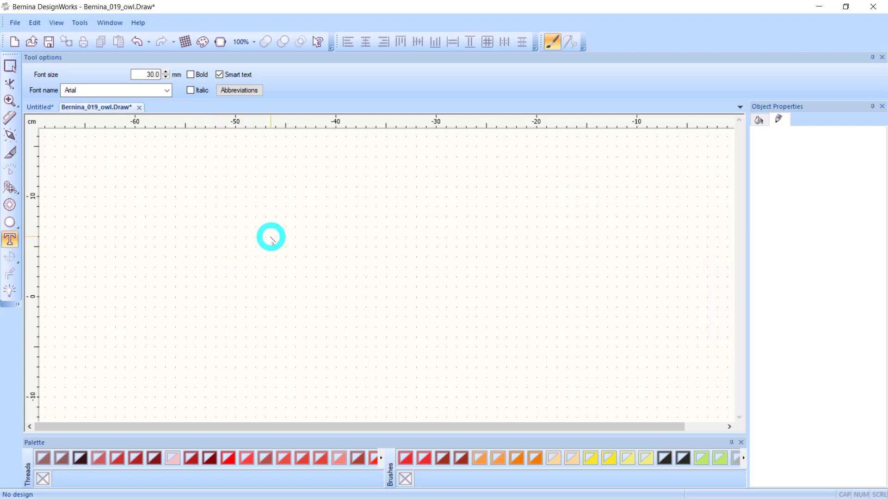
text(Bernina)
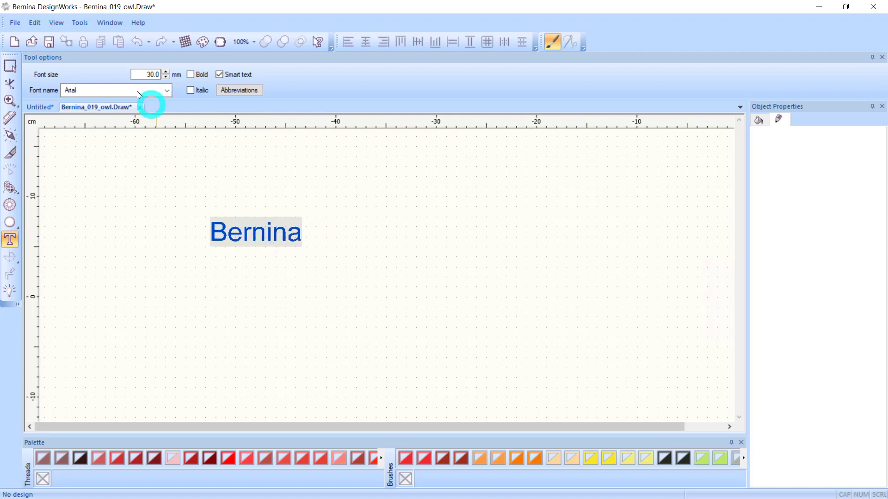
click(167, 91)
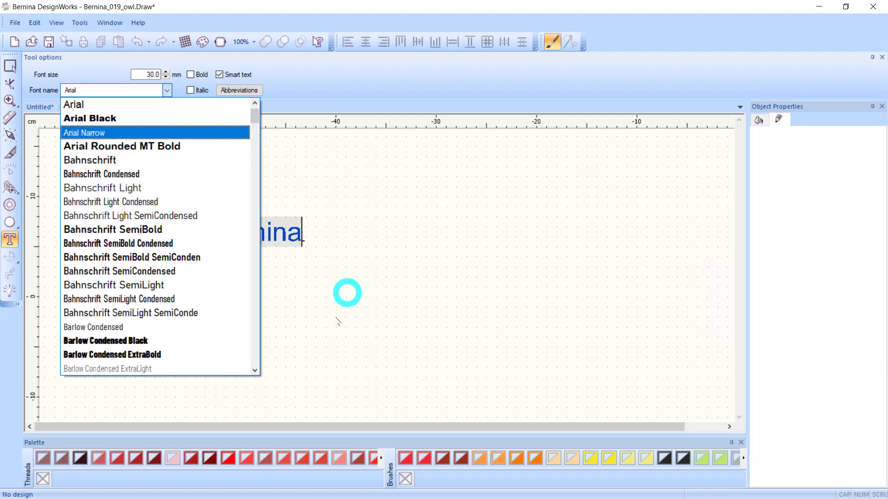
click(361, 426)
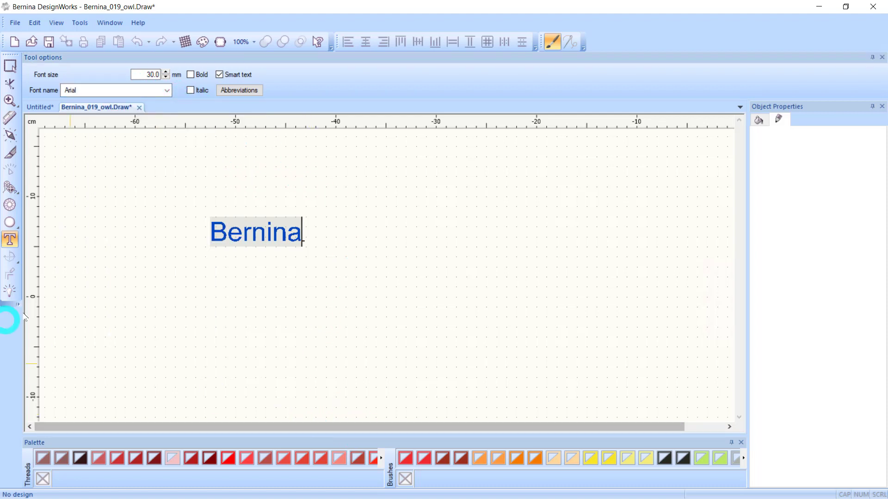
click(68, 315)
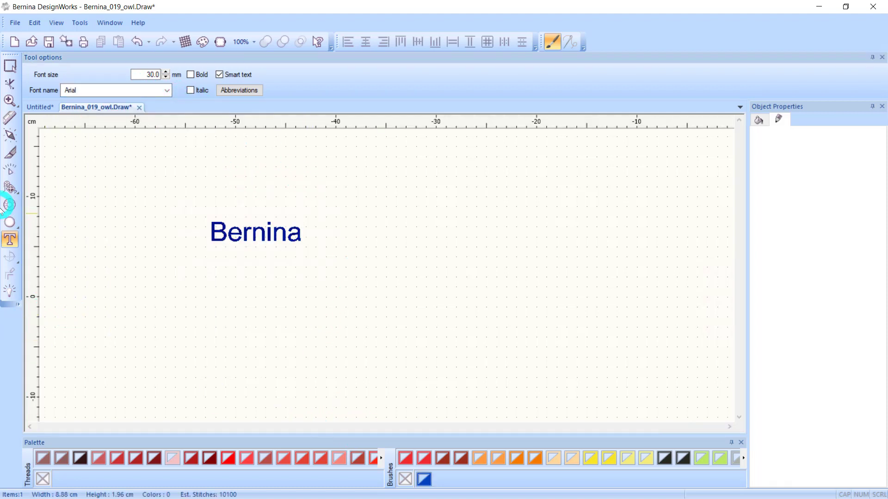
- Select the Bernina text and reopen it for editing with the Text tool
click(10, 66)
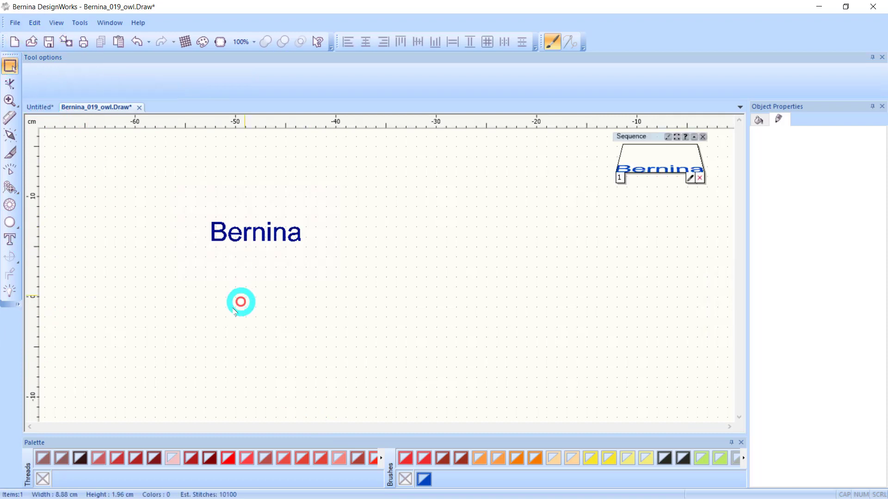
drag(98, 274, 32, 274)
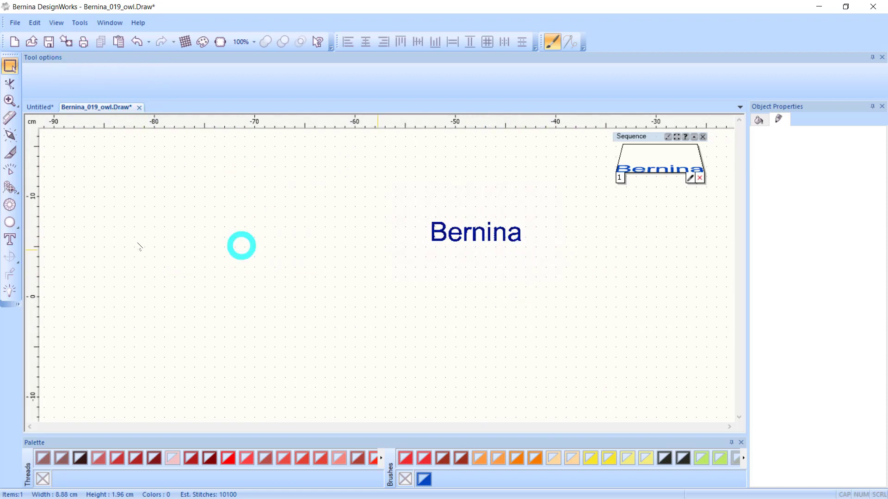
click(7, 239)
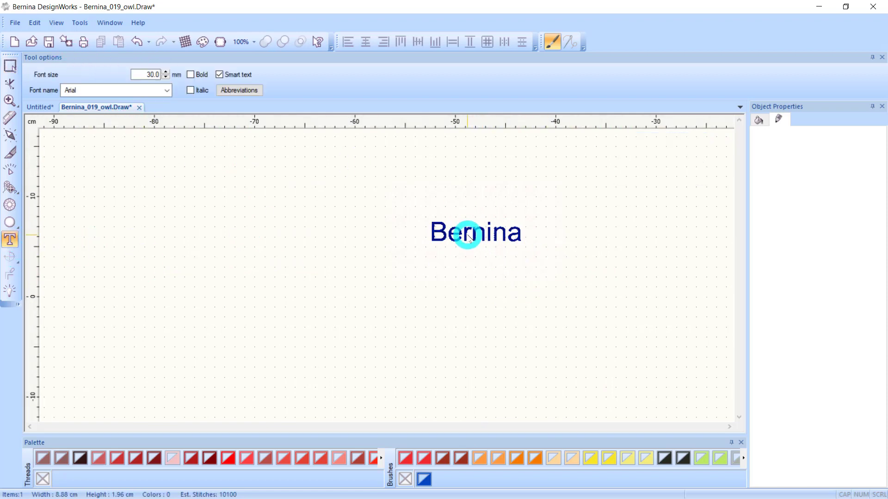
click(8, 66)
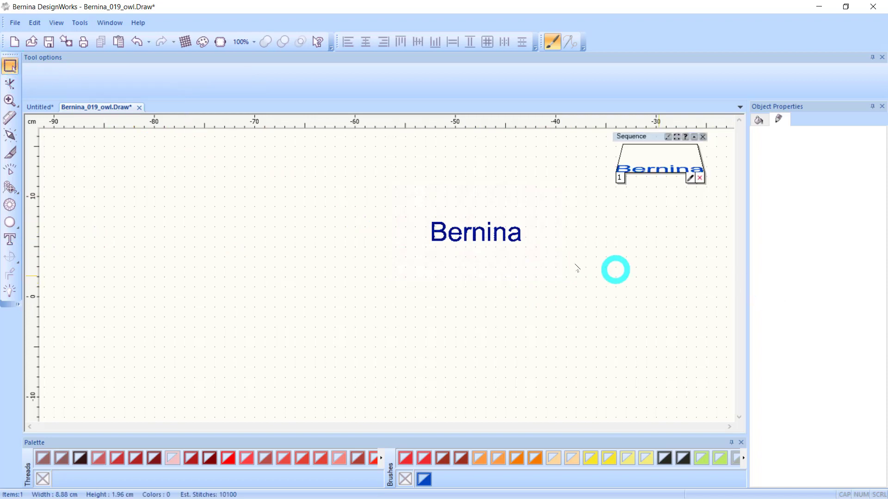
drag(420, 206, 550, 229)
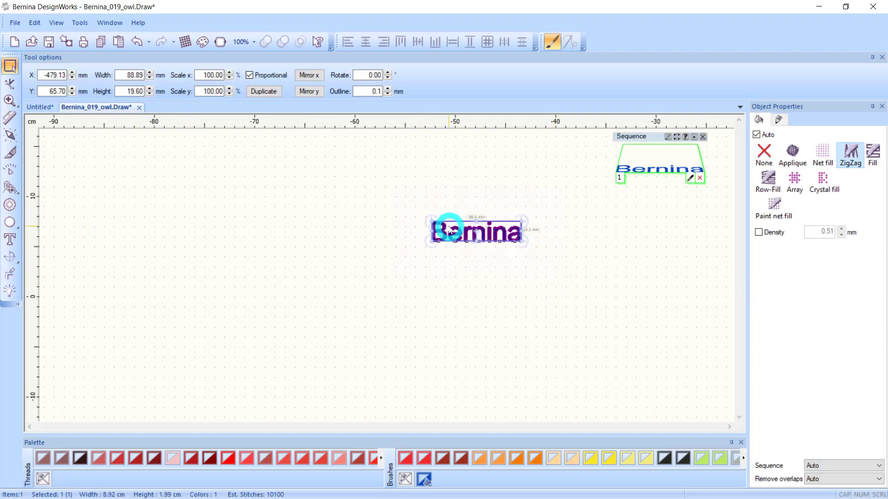
click(9, 239)
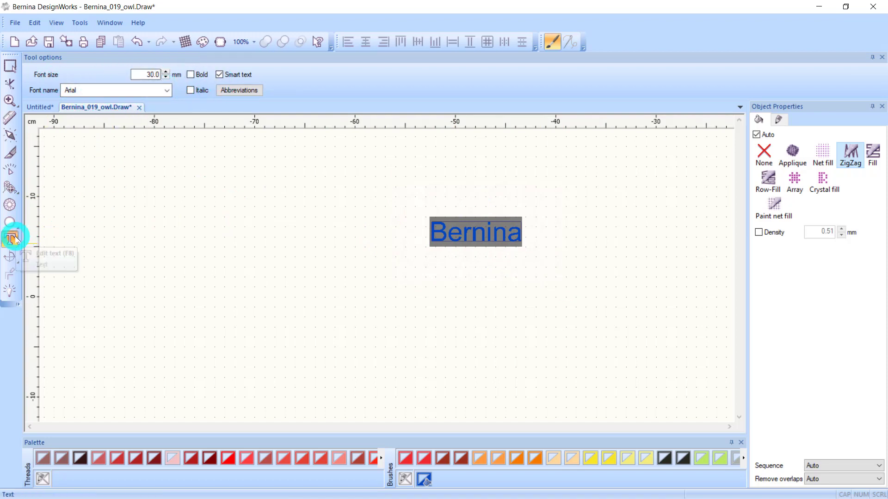
- Try the fonts Arial Black, Arial Narrow, Bahnschrift Light and Barlow Condensed Black on the Bernina text
click(167, 91)
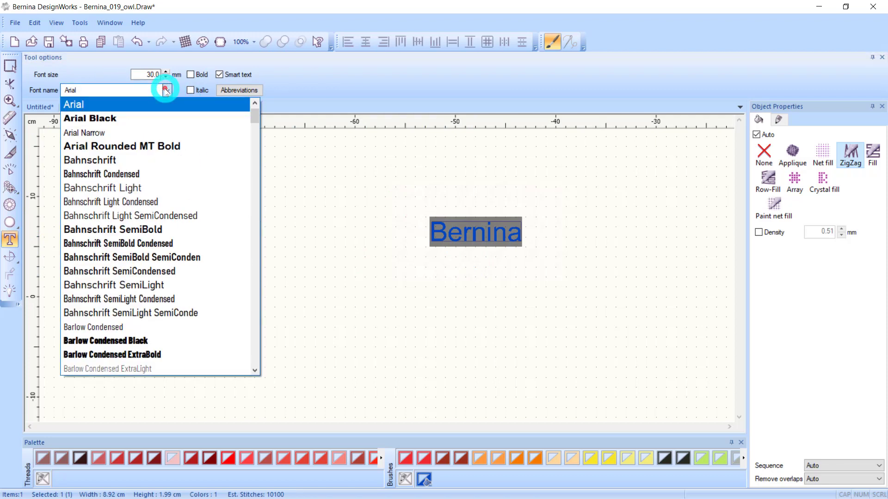
click(107, 119)
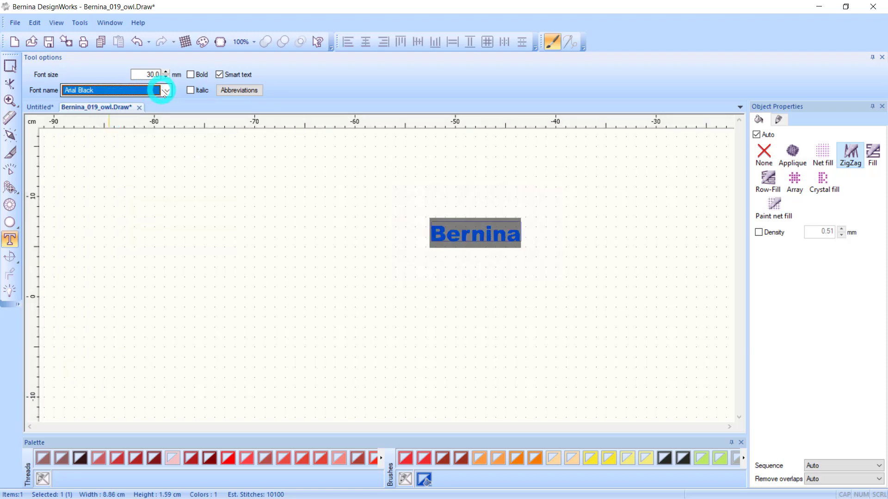
scroll(167, 94, down, 1)
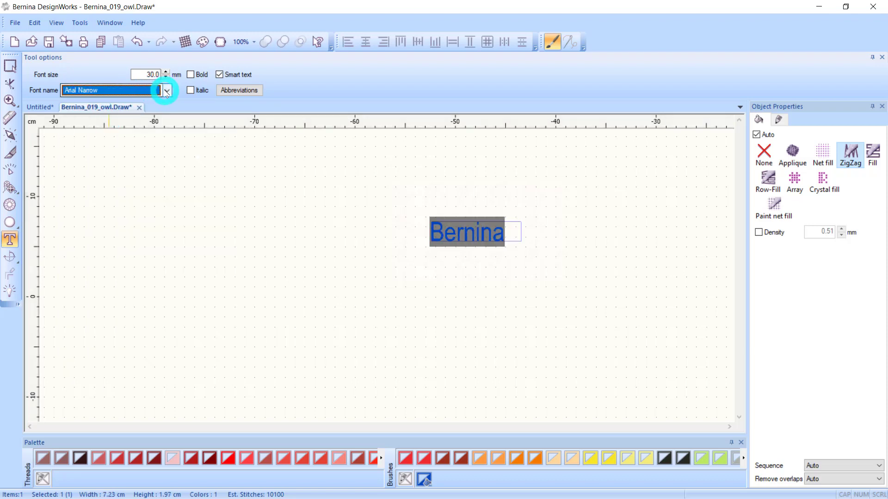
click(166, 91)
scroll(141, 119, down, 1)
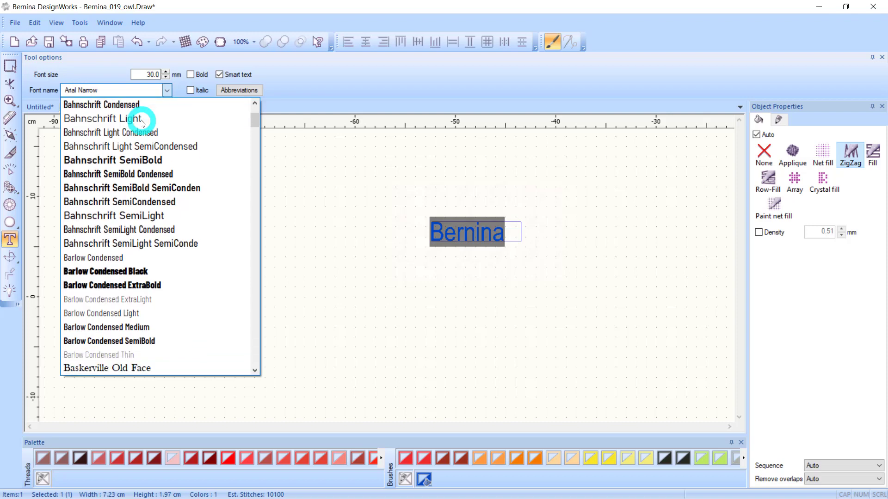
click(94, 122)
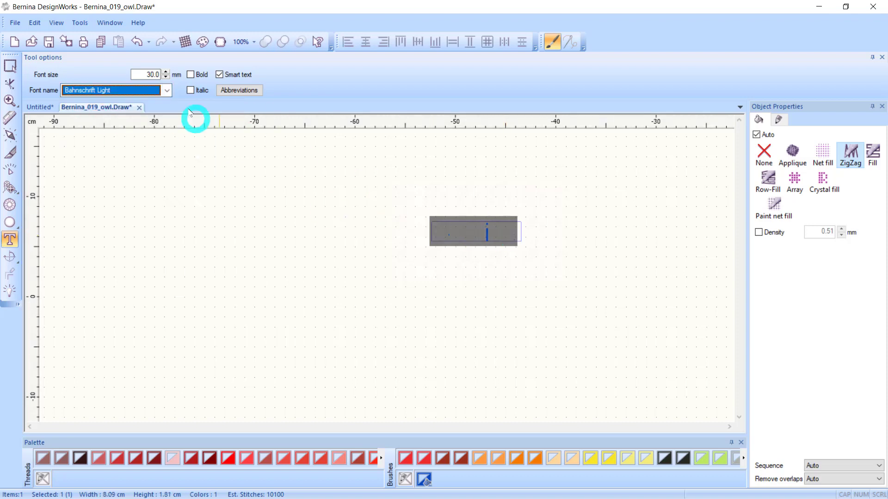
click(168, 90)
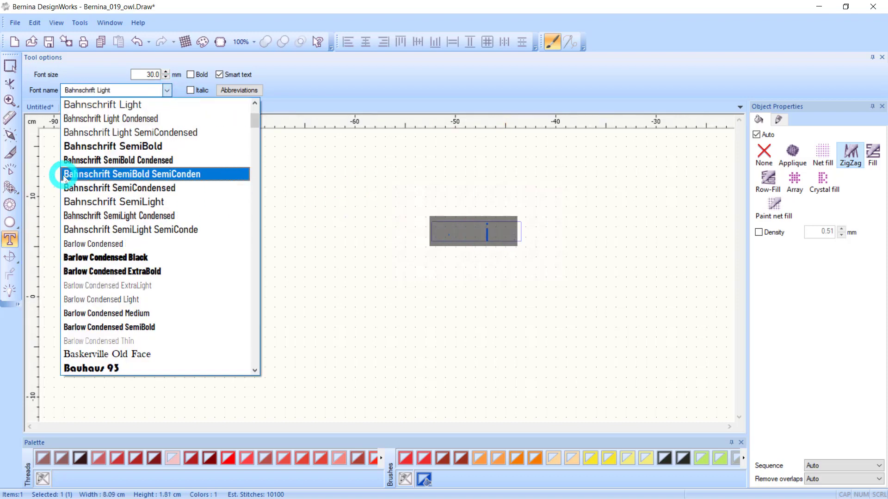
click(91, 257)
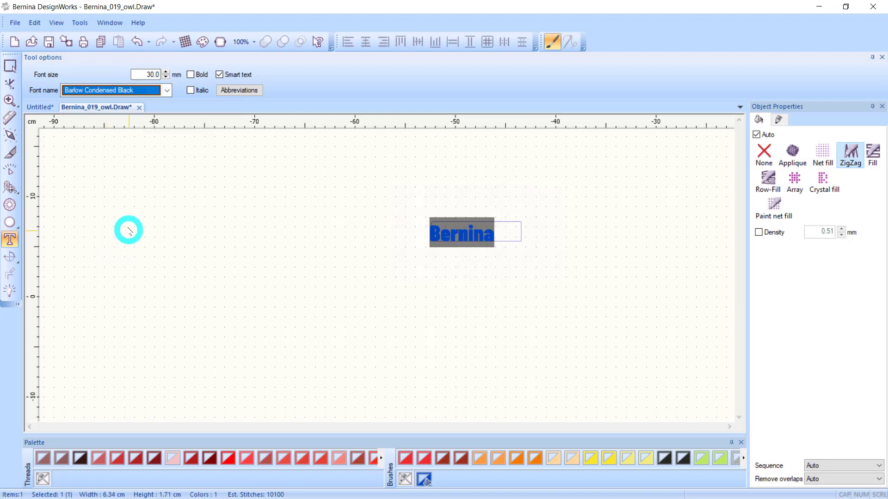
- Try Barlow Condensed ExtraBold, ExtraLight, Light and SemiBold, Baskerville Old Face and Bauhaus 93 on the text
scroll(479, 256, up, 5)
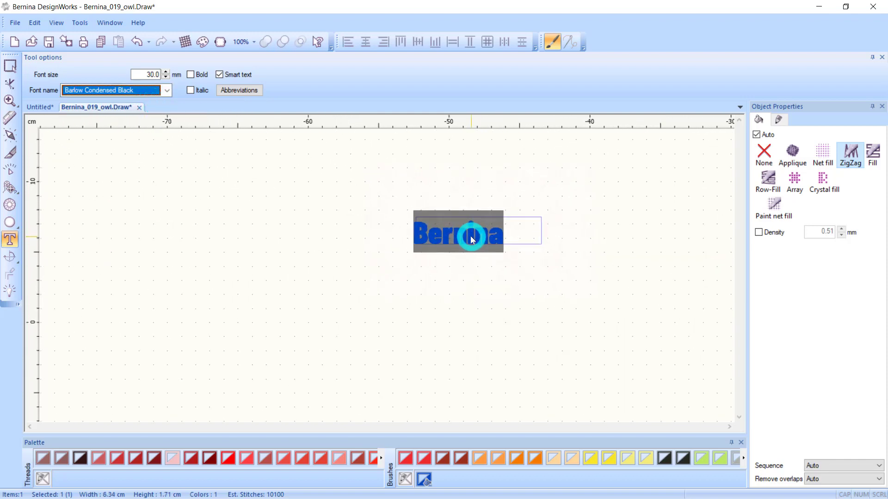
scroll(470, 237, up, 1)
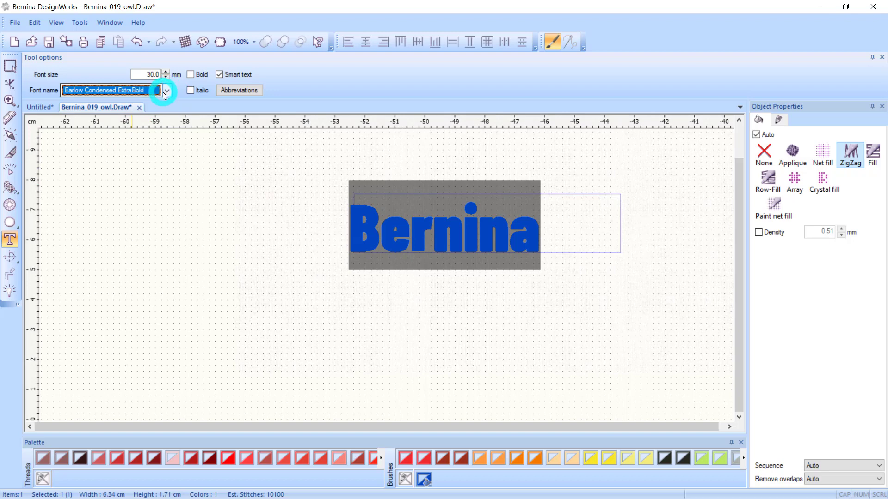
scroll(166, 95, down, 1)
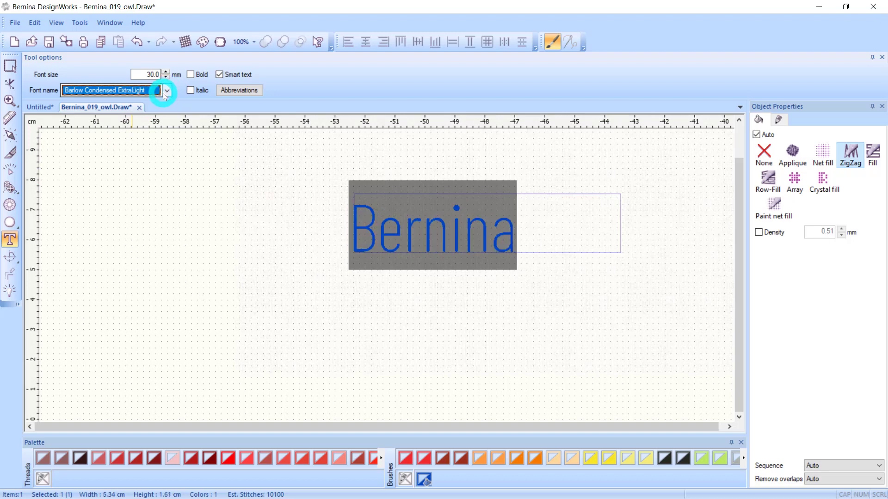
scroll(165, 95, down, 1)
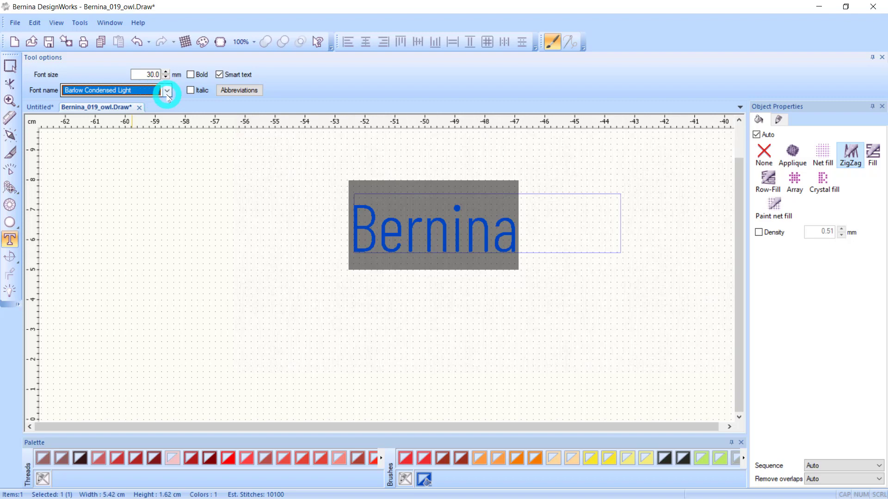
scroll(167, 96, down, 2)
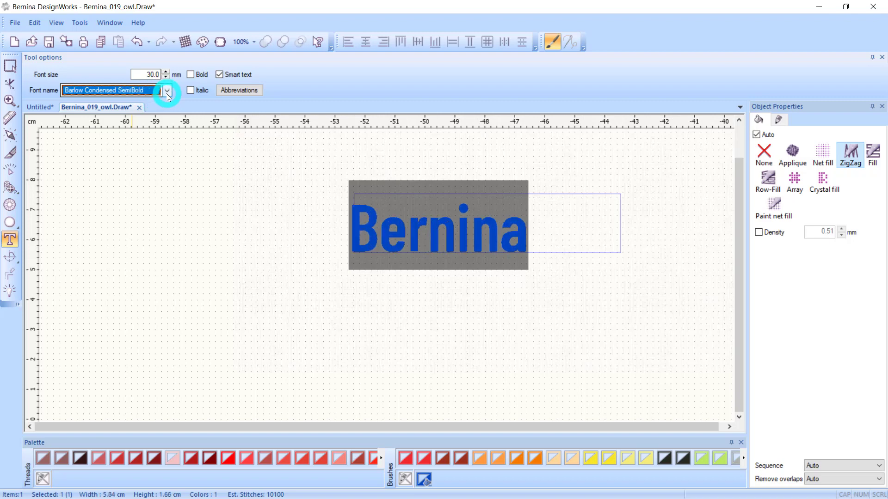
scroll(168, 95, down, 2)
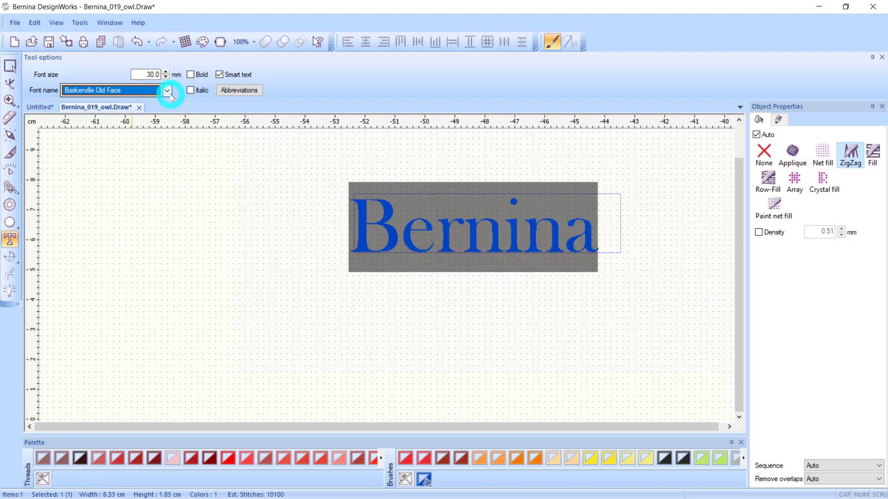
scroll(171, 97, down, 1)
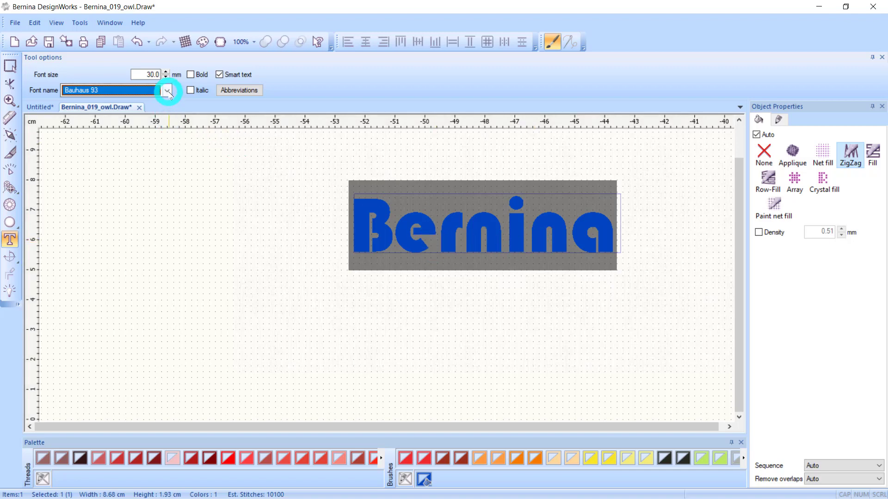
- Try the fonts Barlow Condensed Thin, Bell MT and Bernard MT Condensed on the Bernina text
scroll(167, 91, up, 1)
scroll(167, 91, up, 1)
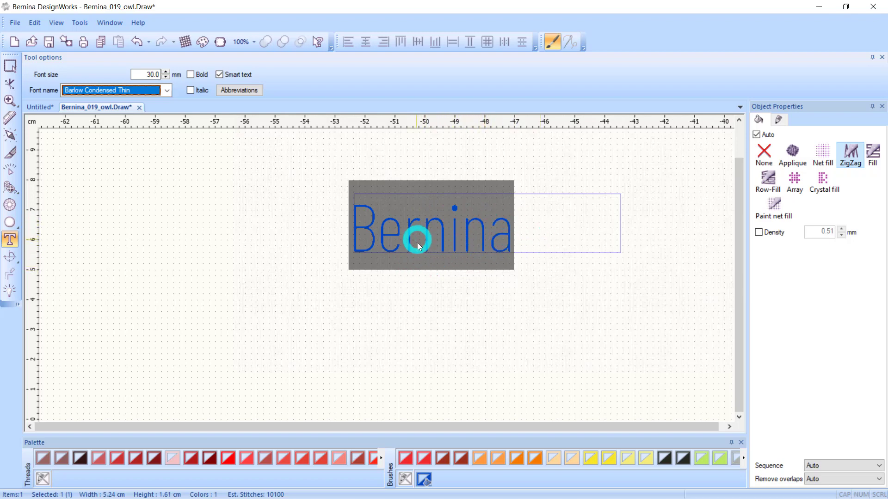
scroll(167, 89, down, 1)
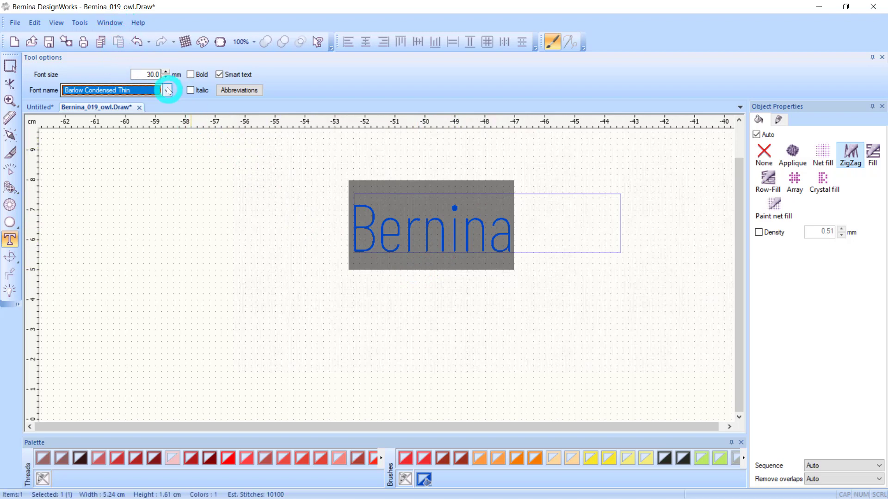
scroll(167, 91, down, 2)
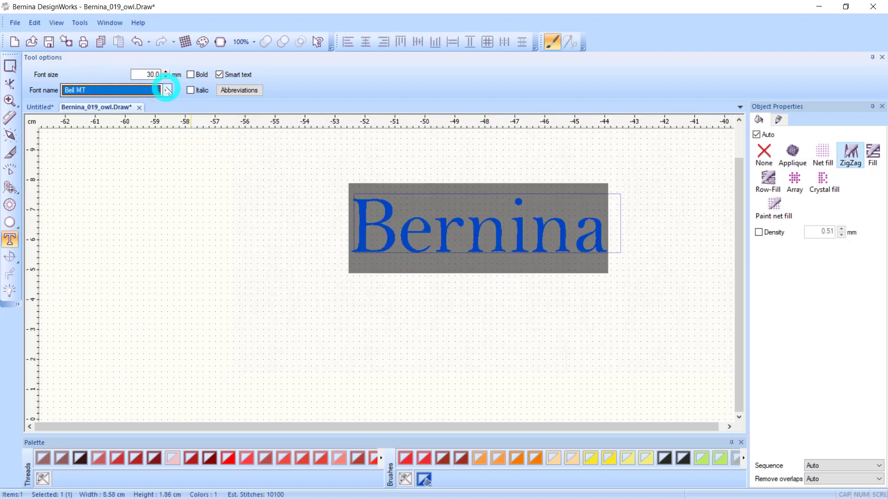
scroll(168, 91, down, 4)
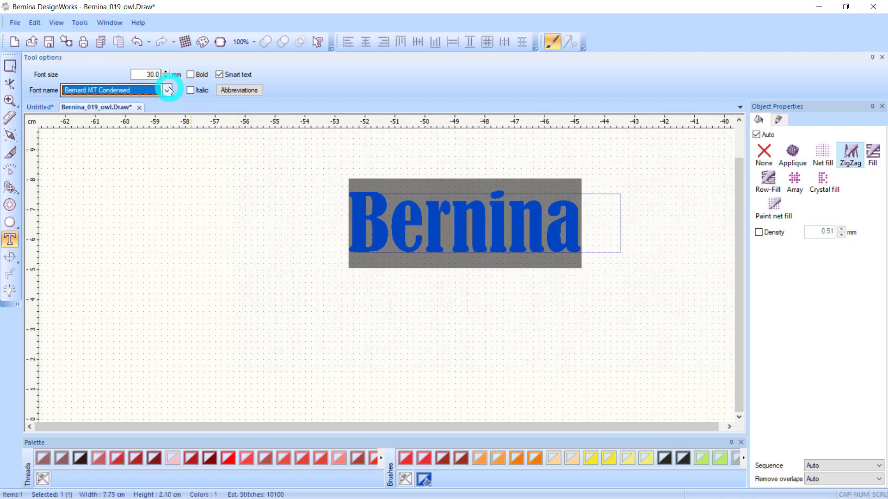
- Try Bodoni MT, Book Antiqua, Bookman Old Style and BrushStroke on the Bernina text, and pick another font further down the list
scroll(169, 89, down, 3)
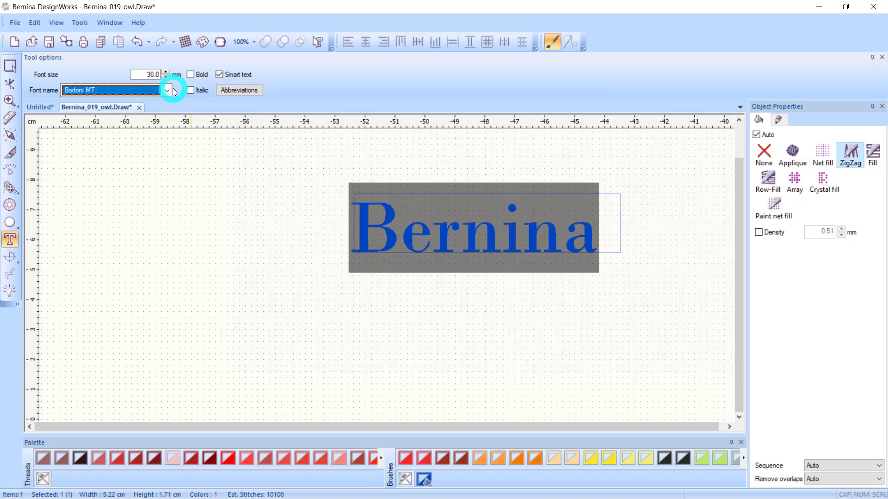
scroll(158, 90, down, 3)
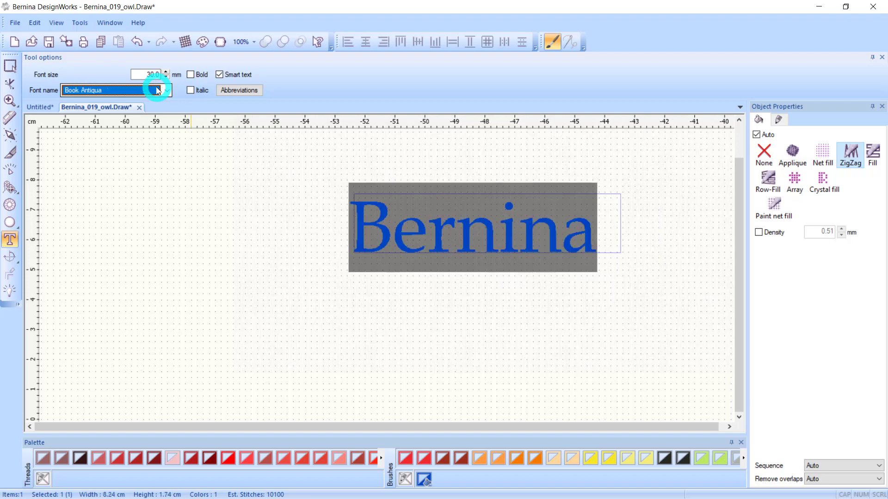
scroll(157, 91, down, 1)
click(167, 90)
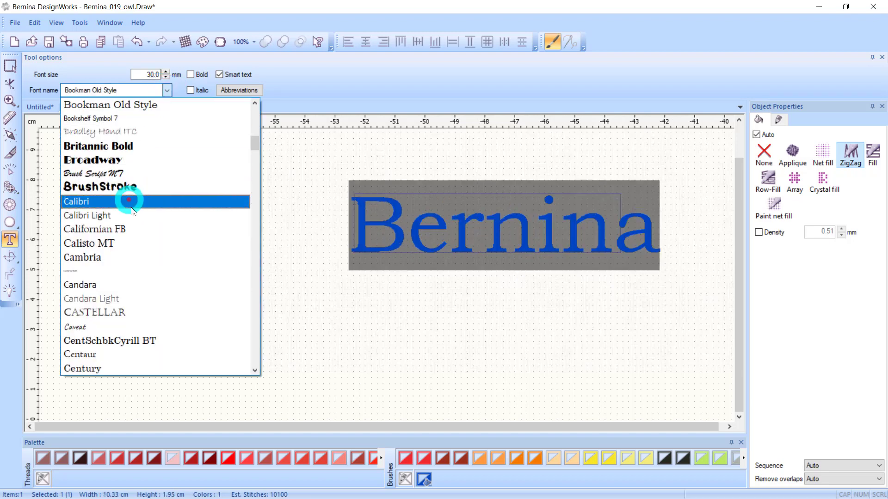
click(122, 191)
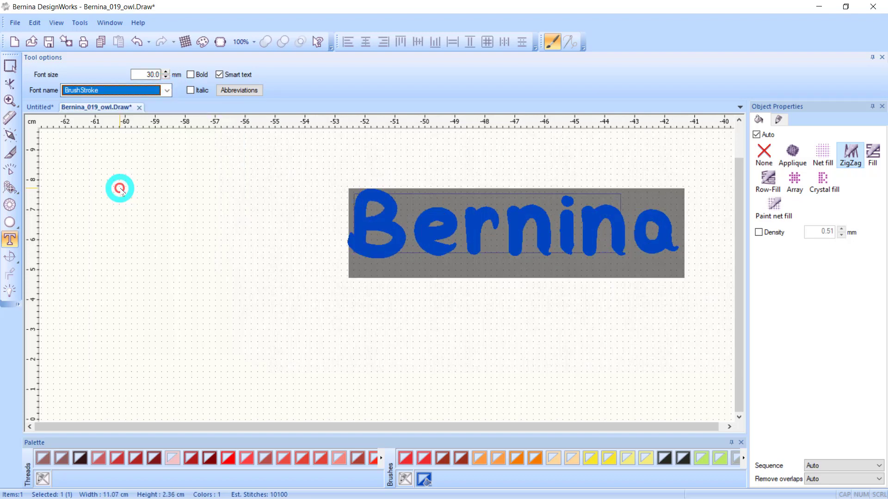
click(168, 90)
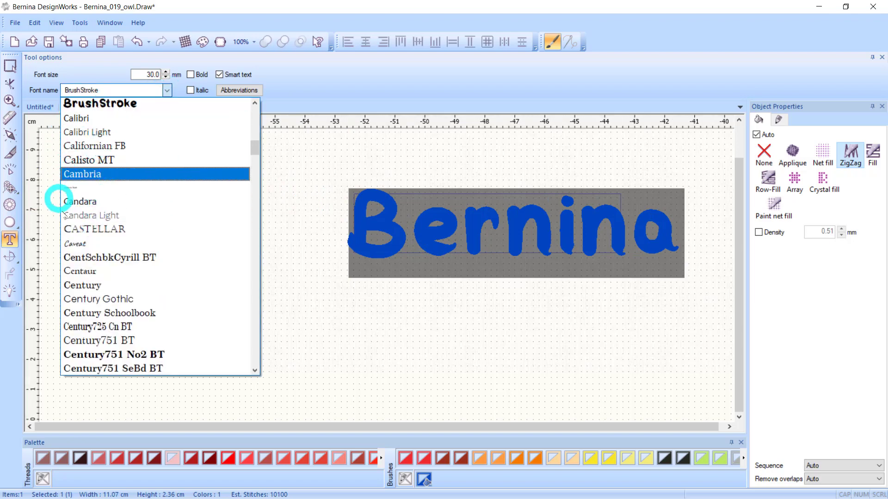
click(145, 360)
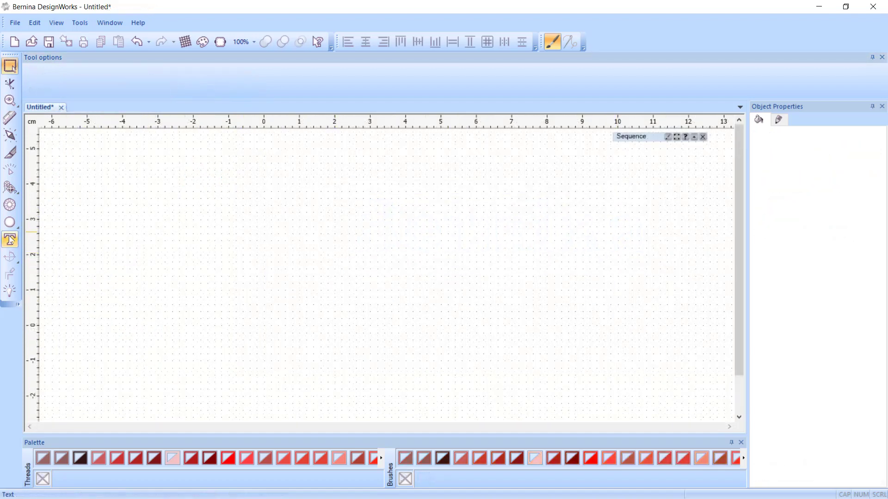
- Add the text "DRAW" to the empty Untitled design with the Text tool in Bauhaus 93 at 60 mm
click(11, 239)
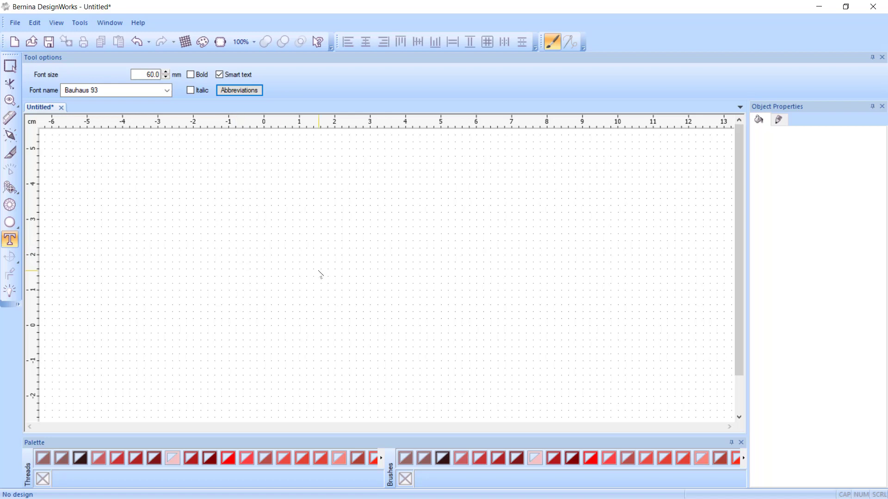
text(DRAW)
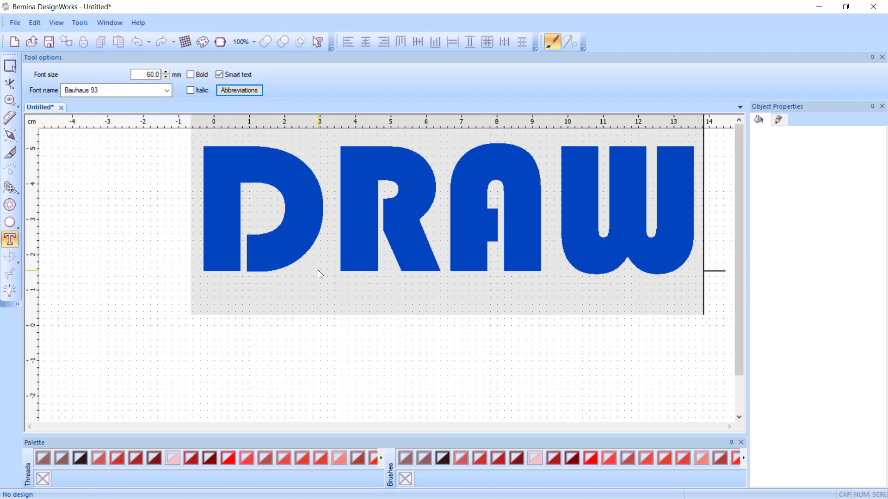
click(13, 67)
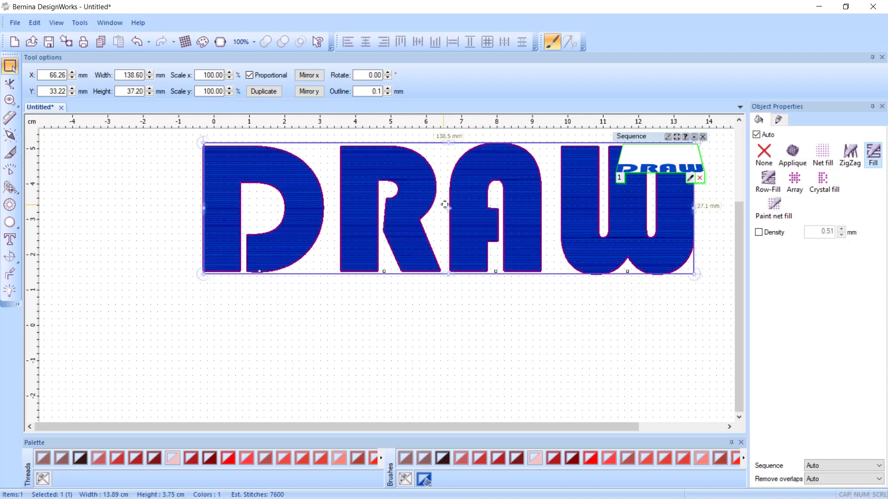
- Move the DRAW text down and to the left, and resize it to about 128 mm wide and 42 mm high
mouse_move(446, 203)
mouse_down()
mouse_move(398, 277)
mouse_move(357, 286)
mouse_up()
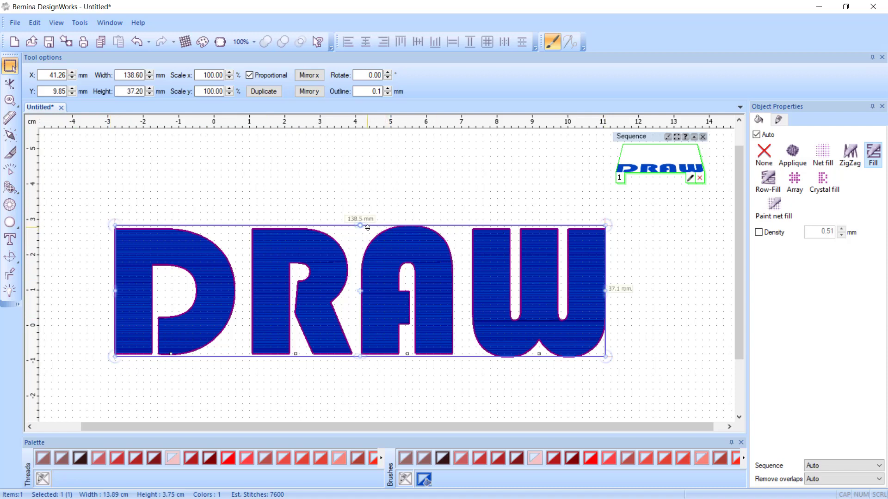
drag(358, 221, 359, 192)
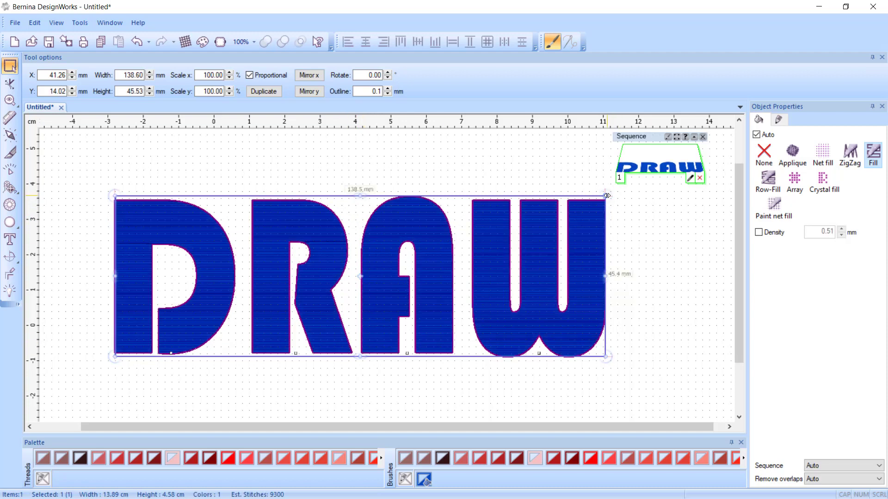
mouse_move(604, 196)
mouse_down()
mouse_move(724, 172)
mouse_move(615, 204)
mouse_move(600, 232)
mouse_up()
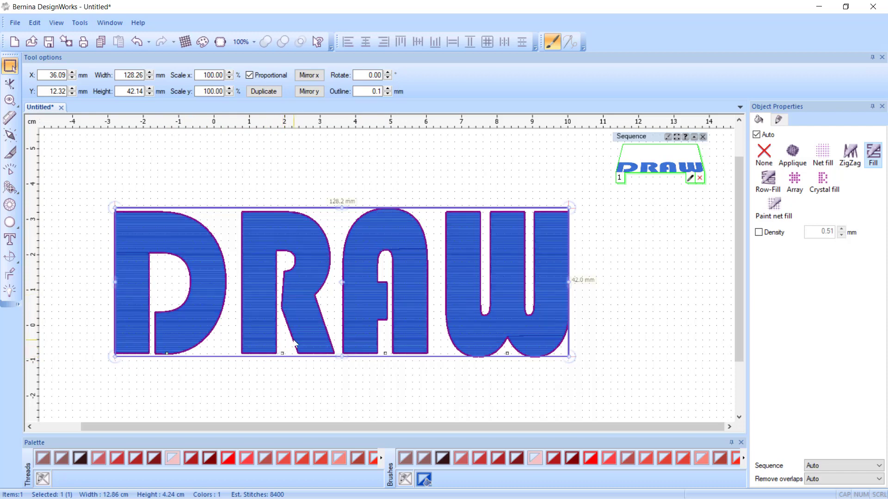
- Edit the nodes of the DRAW text and move the letter D up and away from the other letters
click(9, 84)
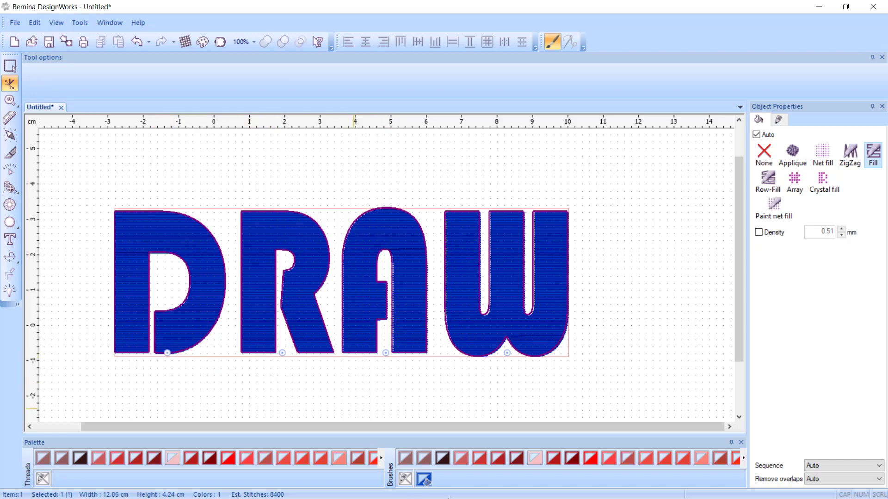
key(super)
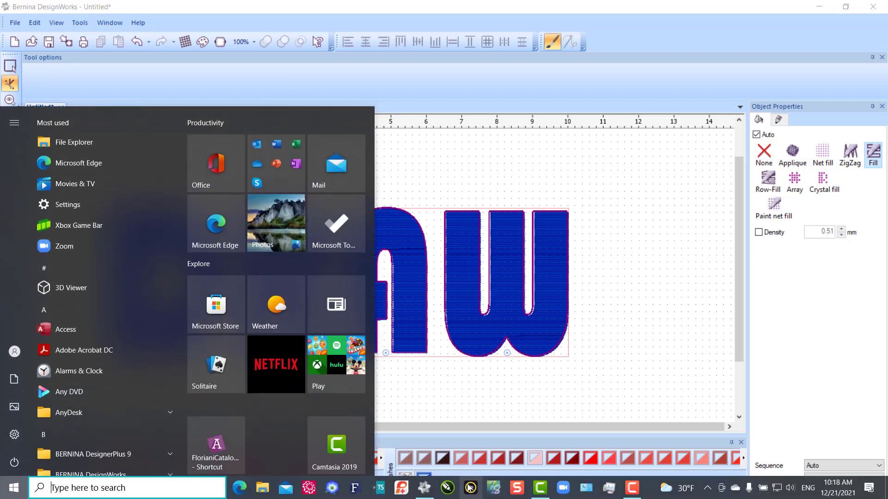
click(470, 489)
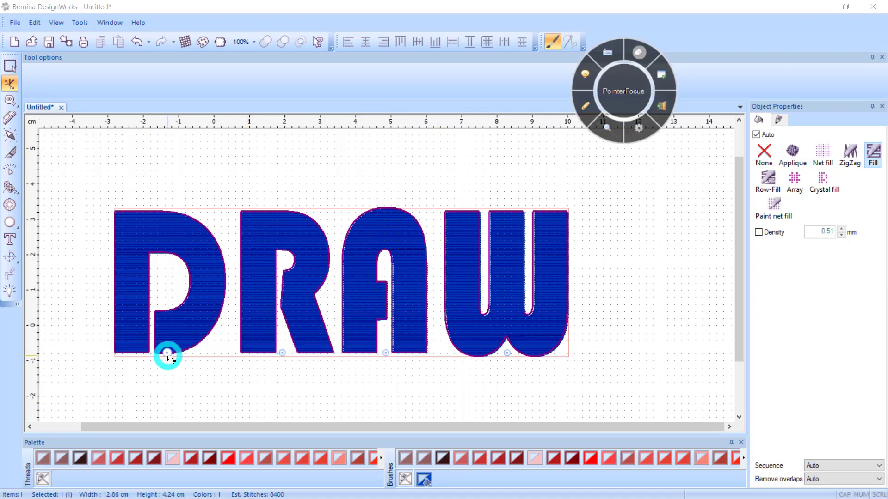
drag(169, 355, 132, 289)
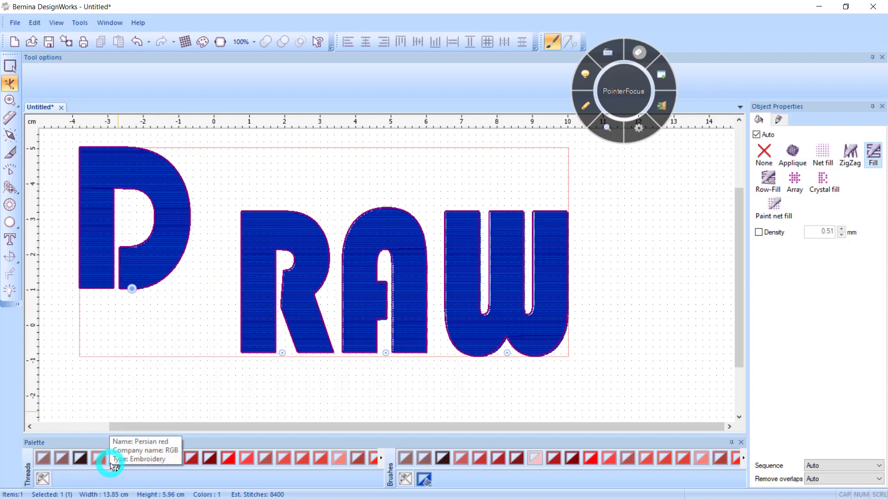
- Move the letter D by its node back beside the R, roughly in line with the other letters
click(12, 65)
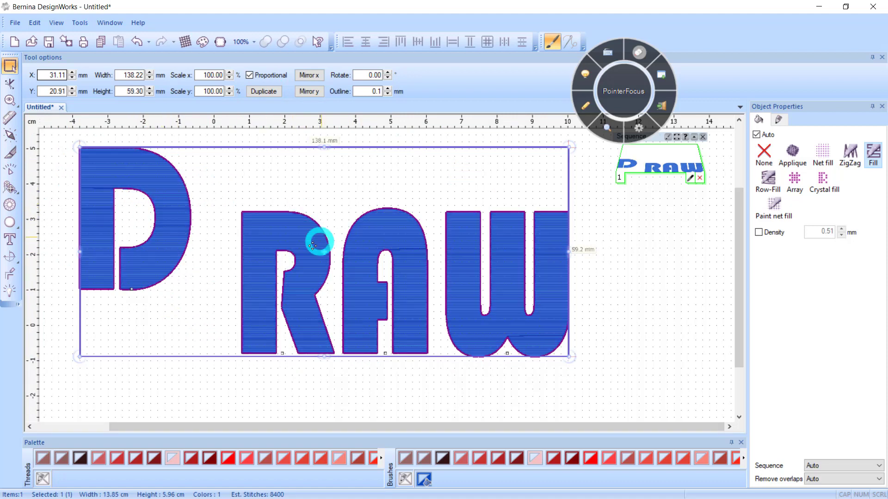
click(9, 85)
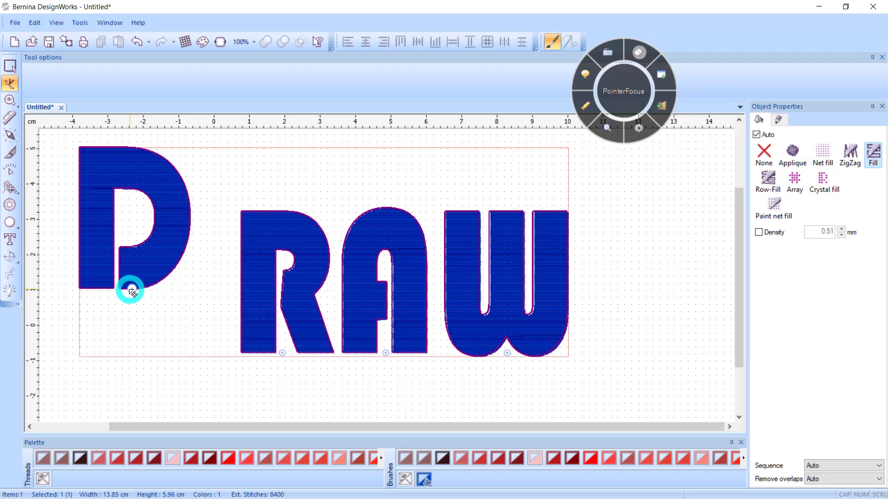
drag(131, 291, 170, 350)
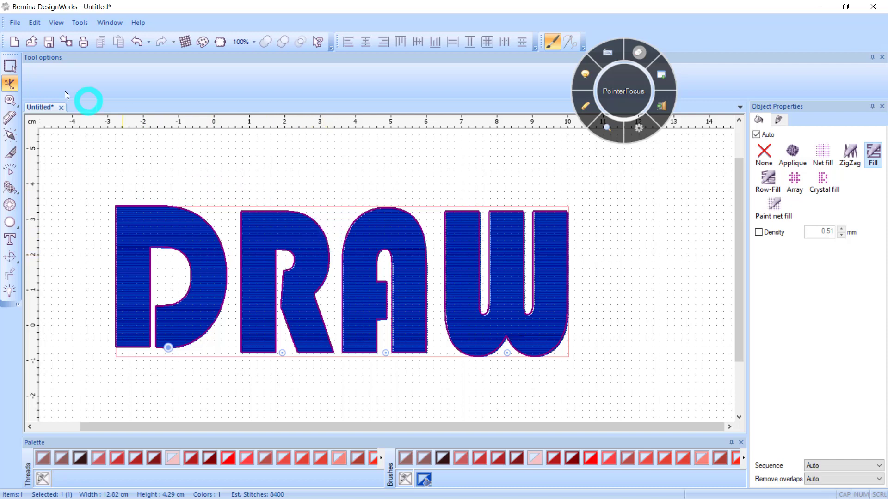
- Select the whole DRAW text and convert it to curves
click(11, 66)
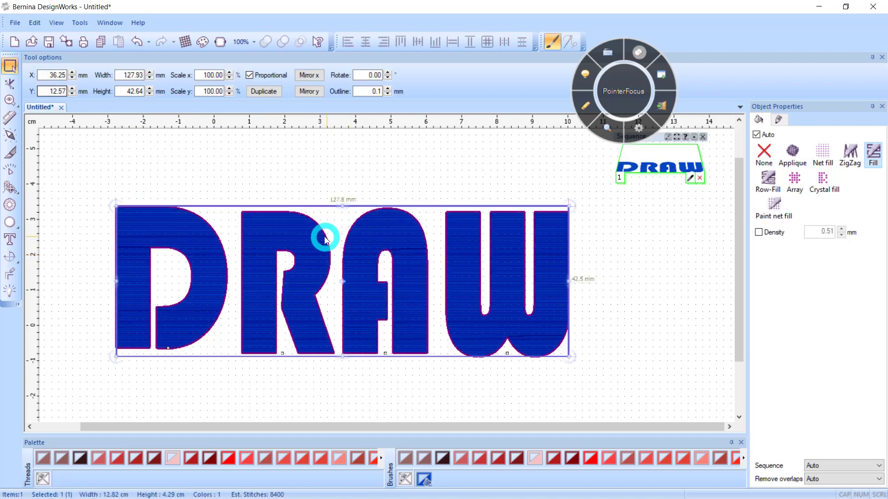
right_click(325, 239)
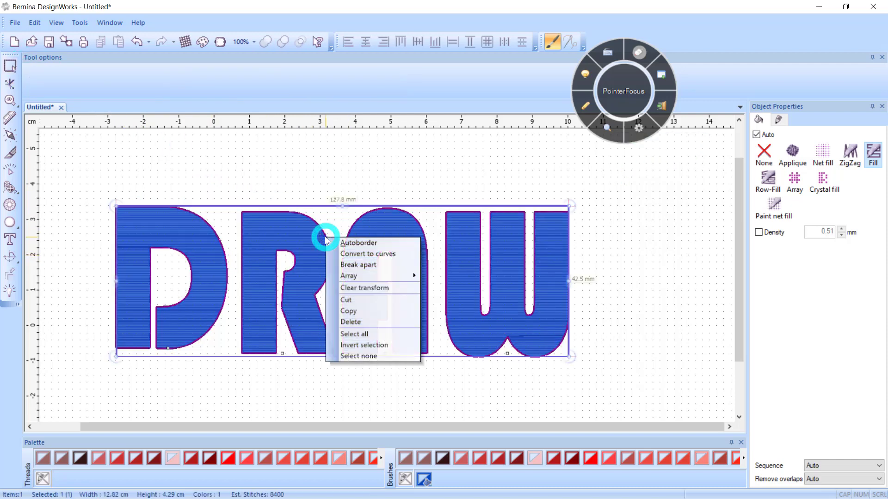
click(363, 257)
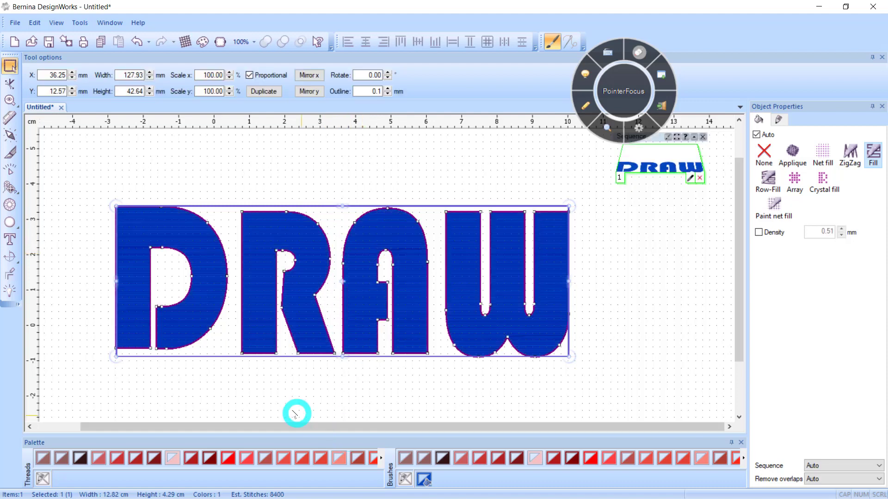
- Select all nodes of the letter D, enlarge it from its corners, and move it left, clear of the R
click(9, 84)
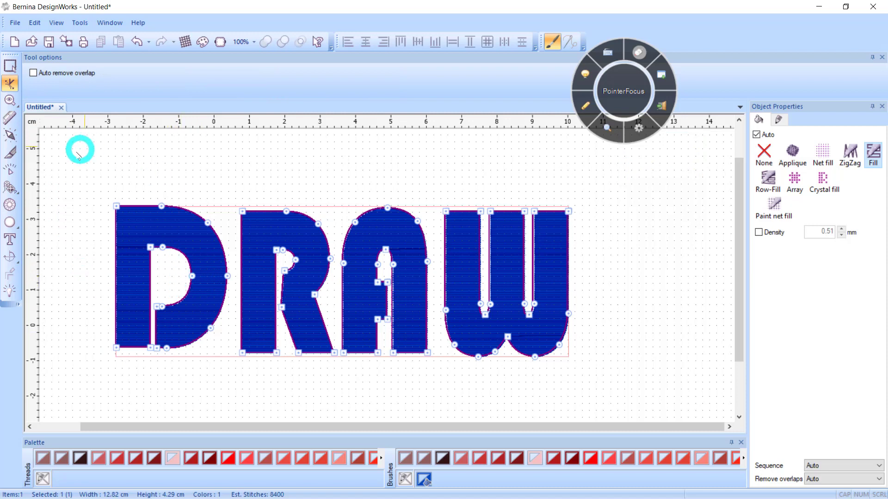
drag(82, 155, 228, 368)
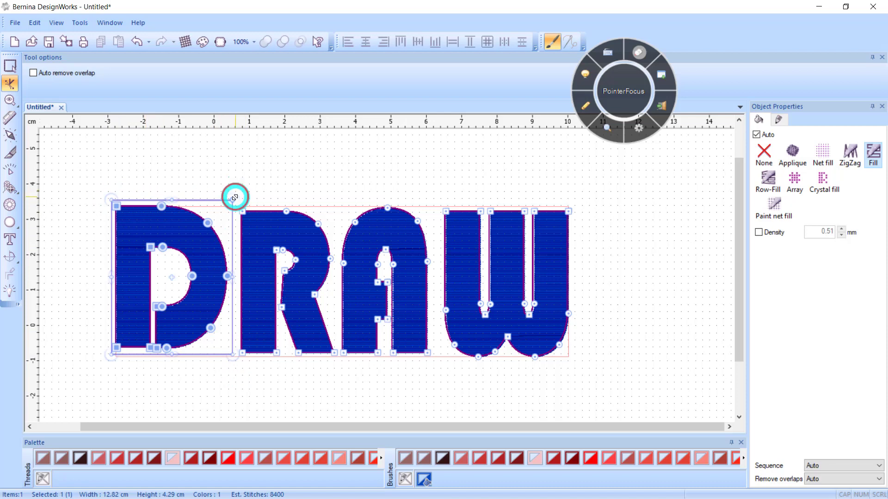
drag(234, 197, 252, 175)
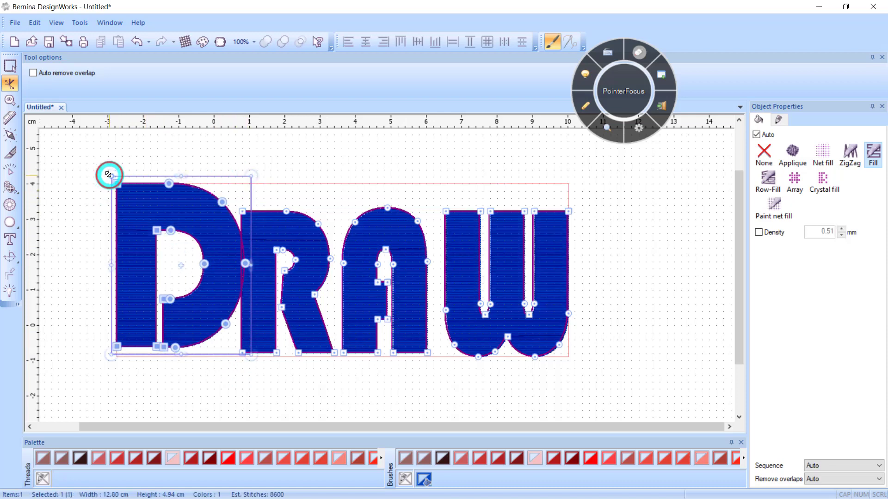
drag(108, 174, 94, 157)
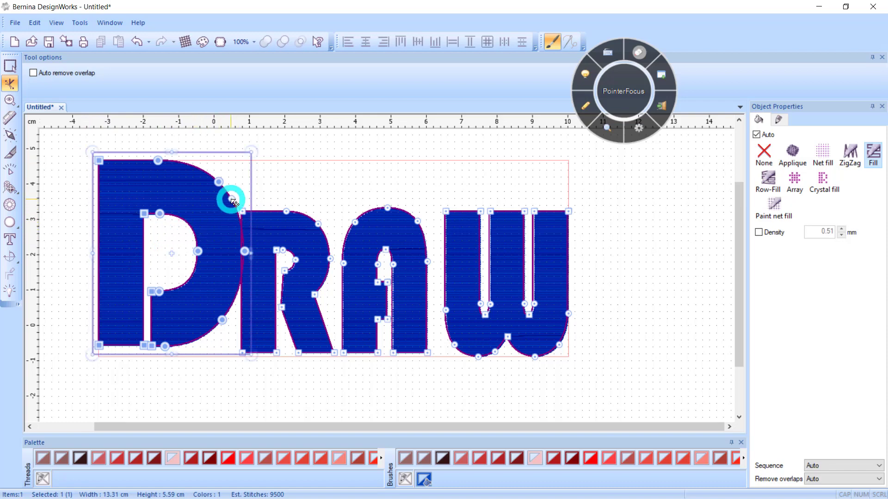
drag(249, 239, 206, 263)
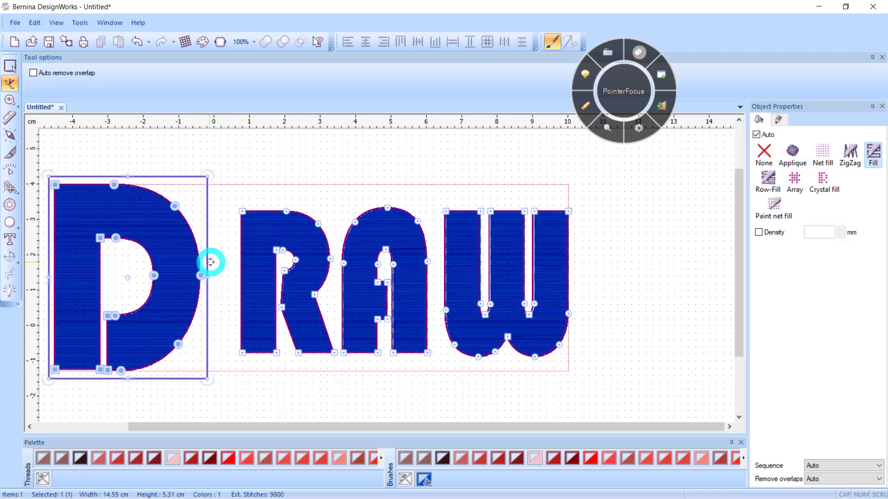
- Recolor the fill of the DRAW shape red and undo the color change
click(477, 460)
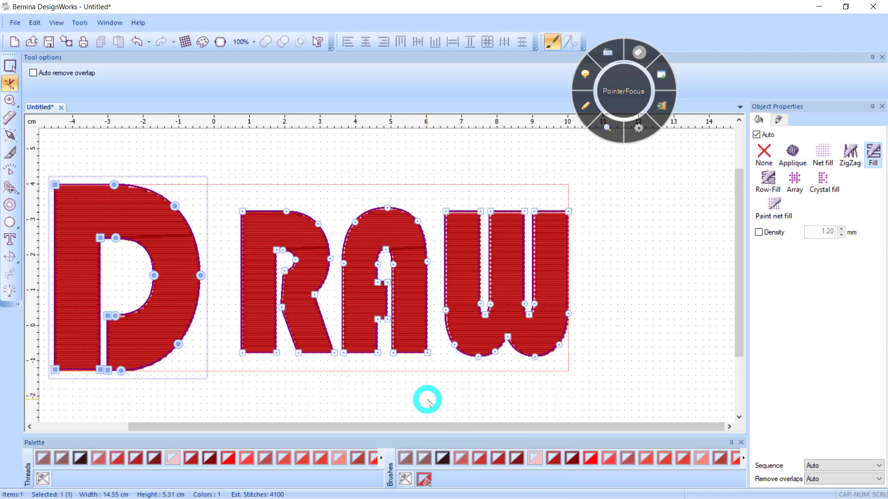
click(137, 42)
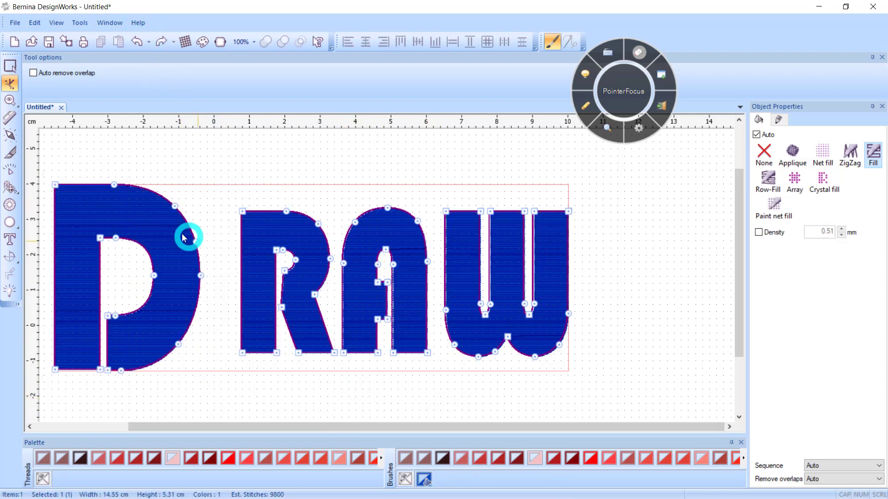
- Leave node editing and select the whole DRAW shape
click(167, 169)
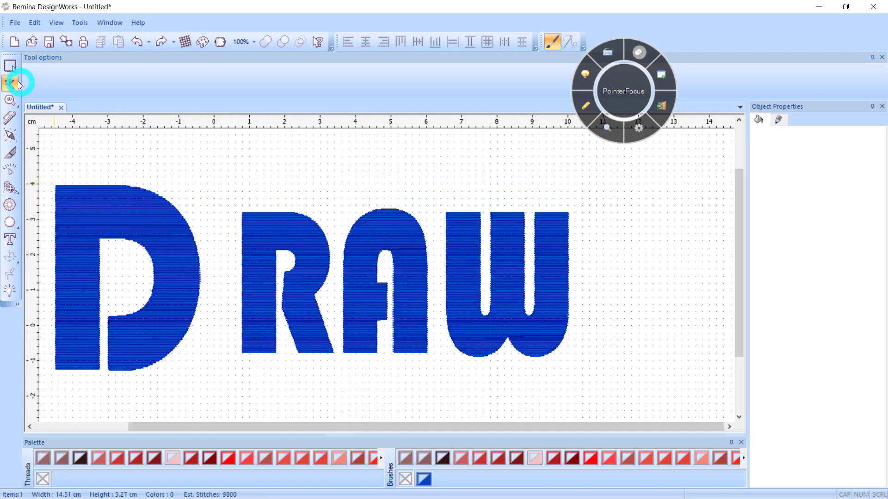
click(9, 65)
click(121, 218)
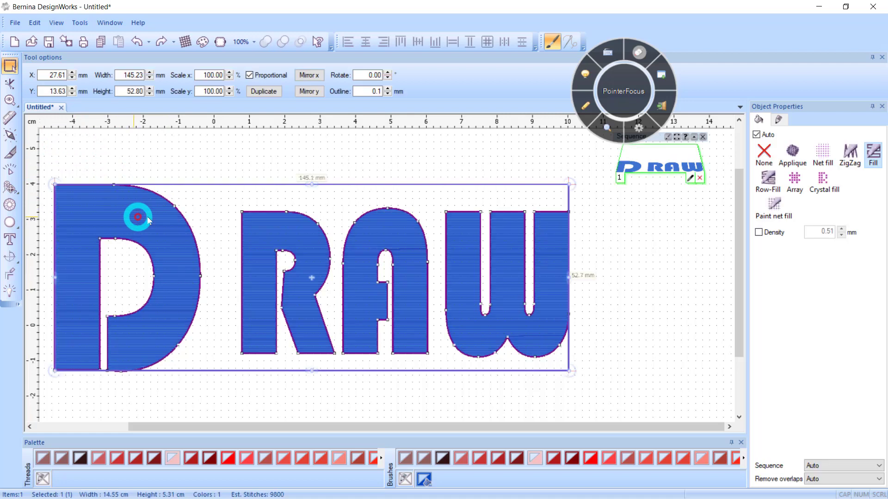
- Open the DRAW shape for node editing, select all nodes of the letter D, and recolor the fill red
click(117, 151)
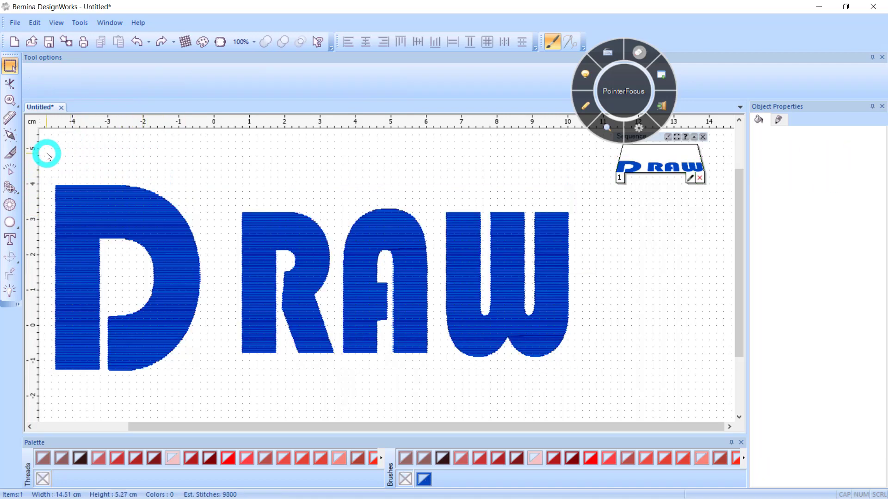
drag(46, 155, 234, 392)
click(10, 84)
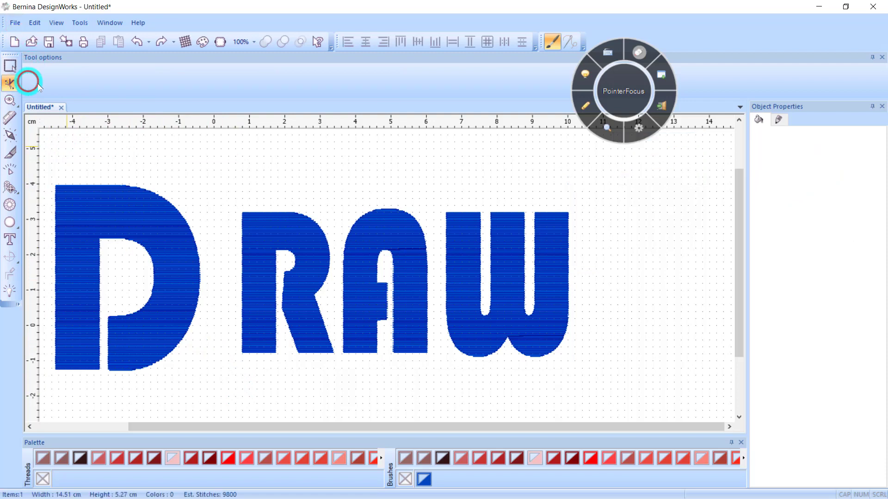
click(191, 248)
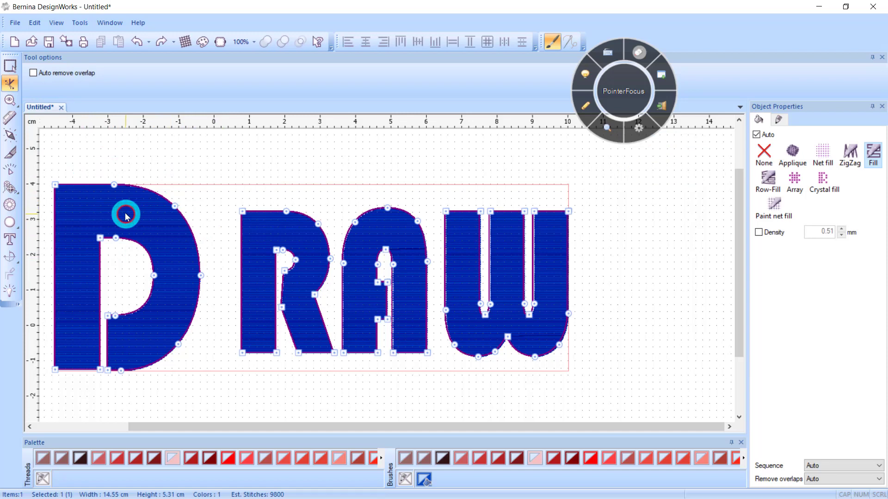
drag(44, 162, 212, 397)
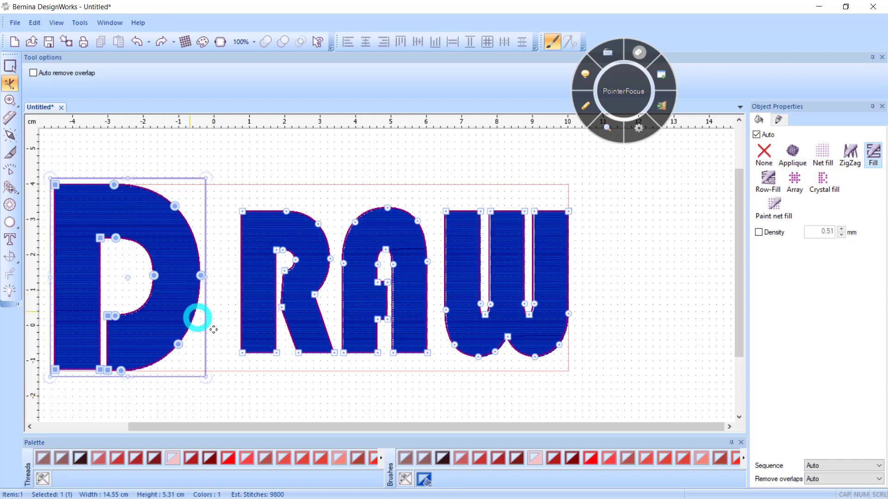
click(596, 463)
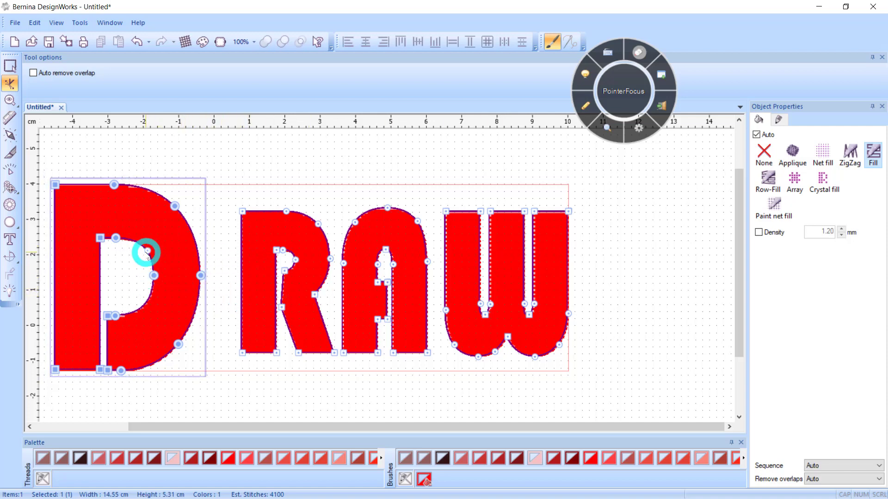
- Enlarge the letter D and pull its outer curve inward, away from the R, by adjusting its nodes and curve handles
drag(207, 230, 216, 204)
mouse_move(214, 349)
mouse_down()
mouse_move(220, 376)
mouse_move(211, 361)
mouse_up()
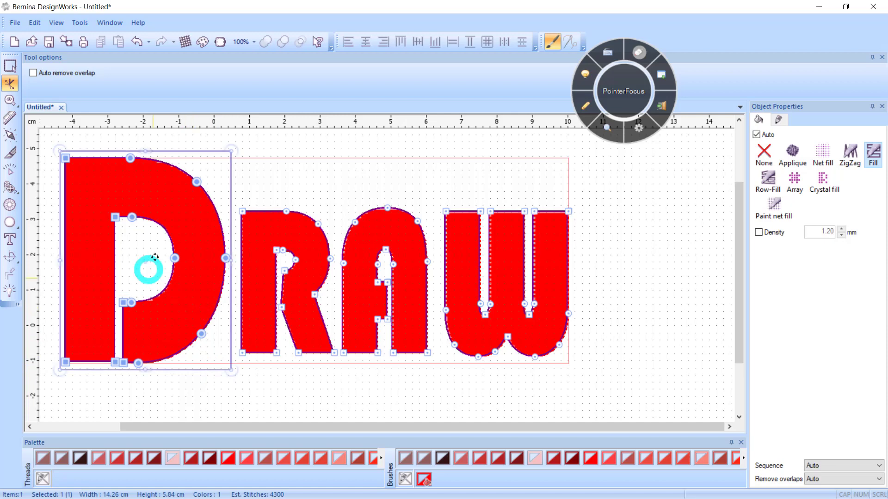
click(200, 181)
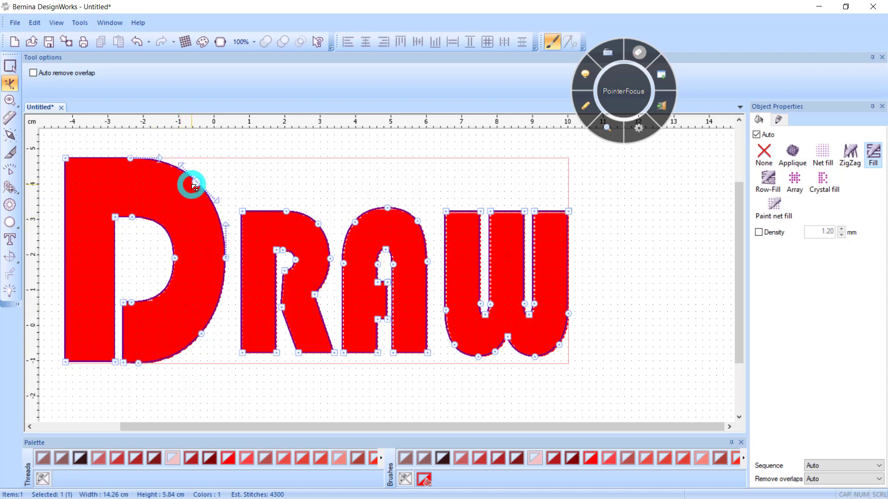
drag(220, 202, 208, 217)
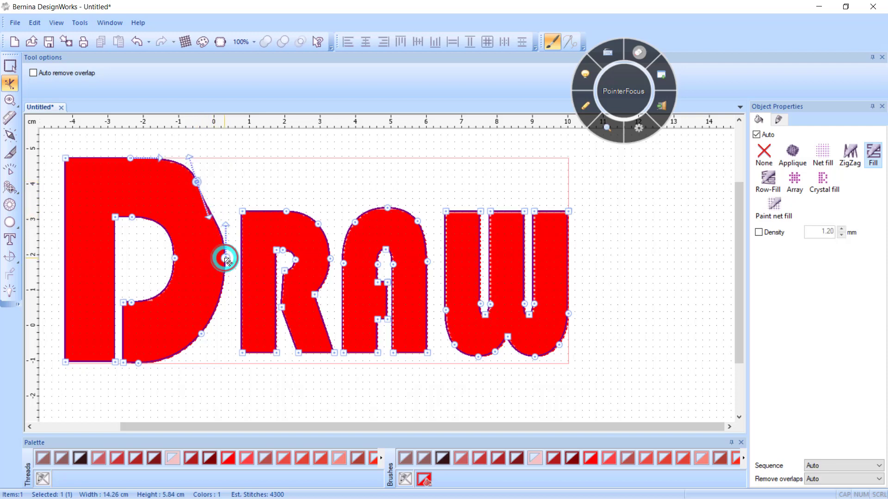
drag(226, 260, 210, 261)
click(202, 333)
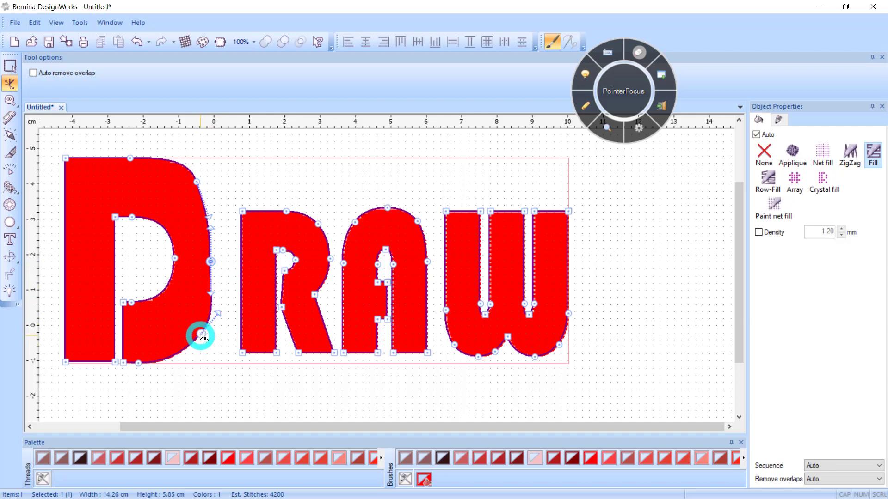
drag(201, 336, 215, 308)
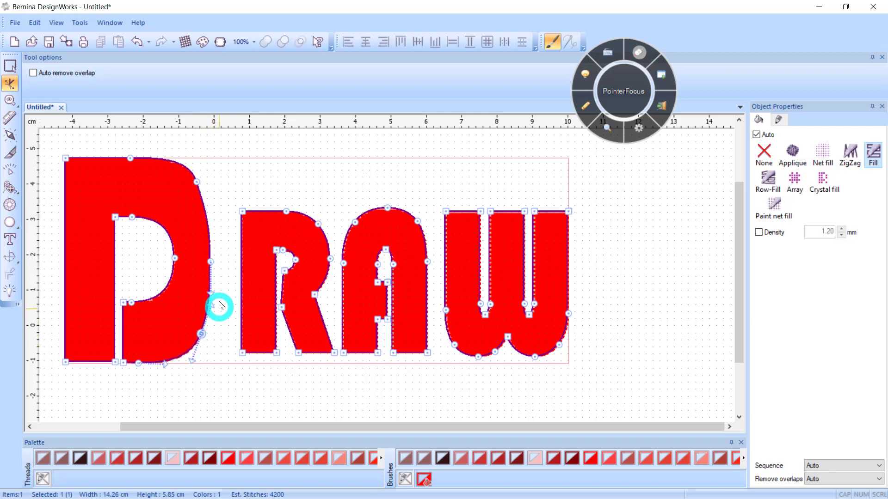
drag(212, 265, 209, 265)
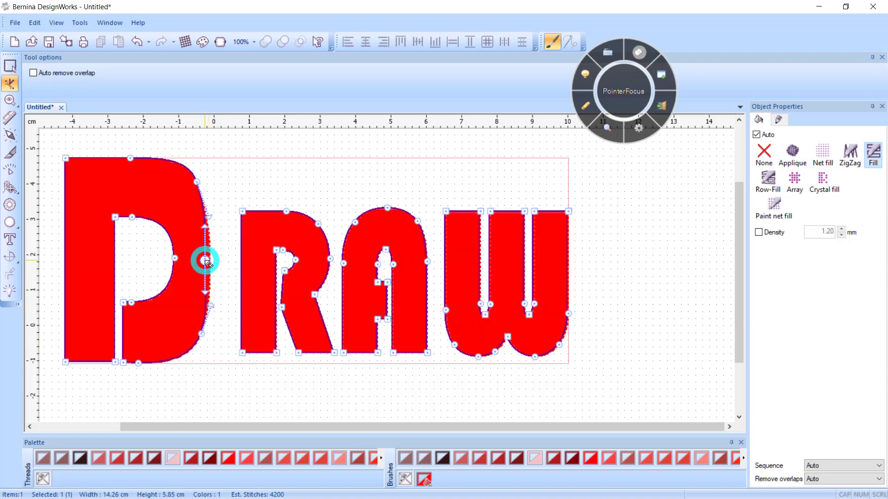
click(201, 334)
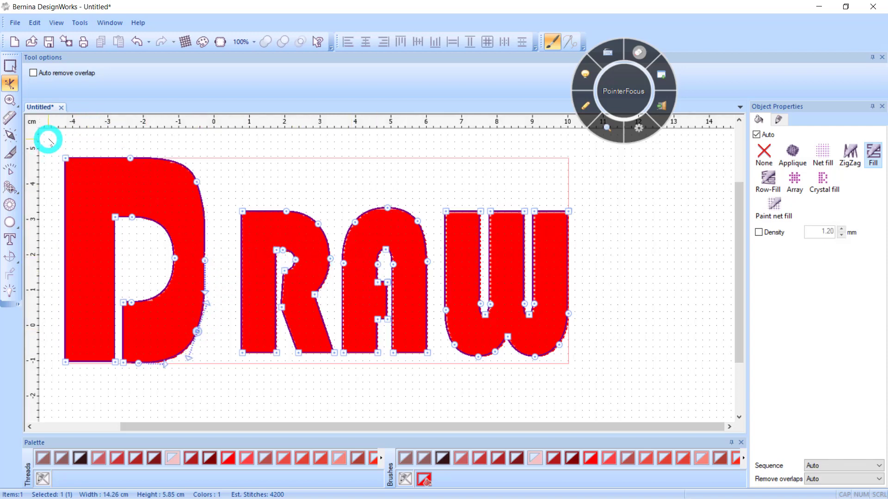
- Select all nodes of the letter D, move it up above the level of RAW, and leave node editing
drag(53, 139, 213, 384)
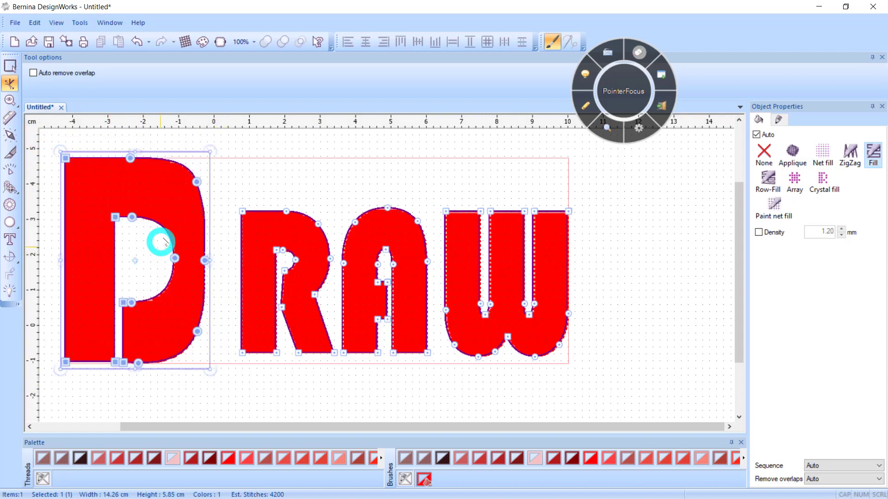
drag(166, 230, 201, 162)
scroll(348, 262, down, 3)
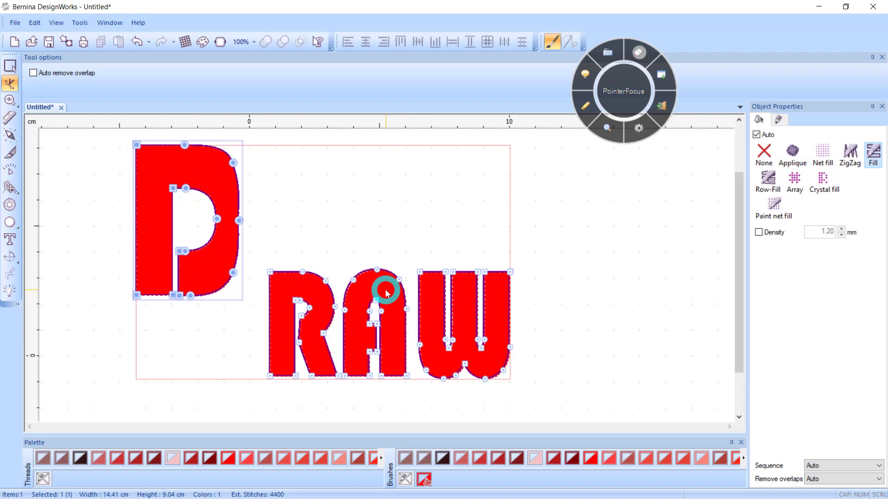
click(10, 66)
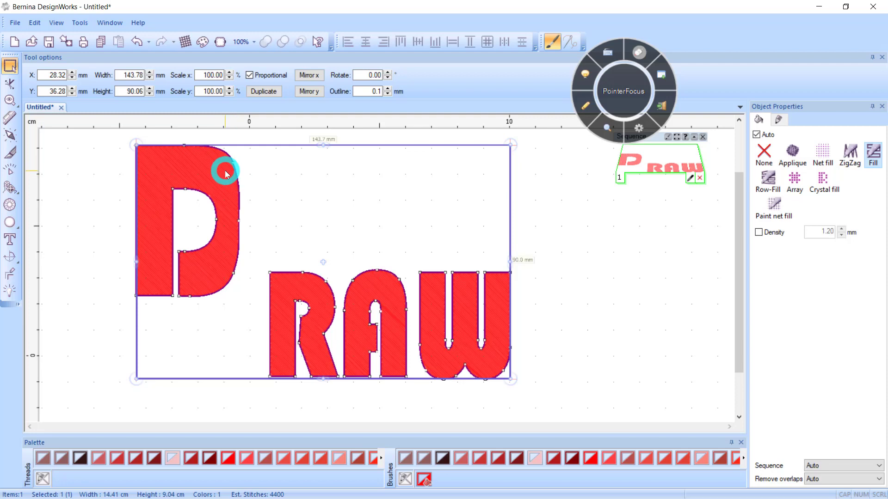
click(9, 239)
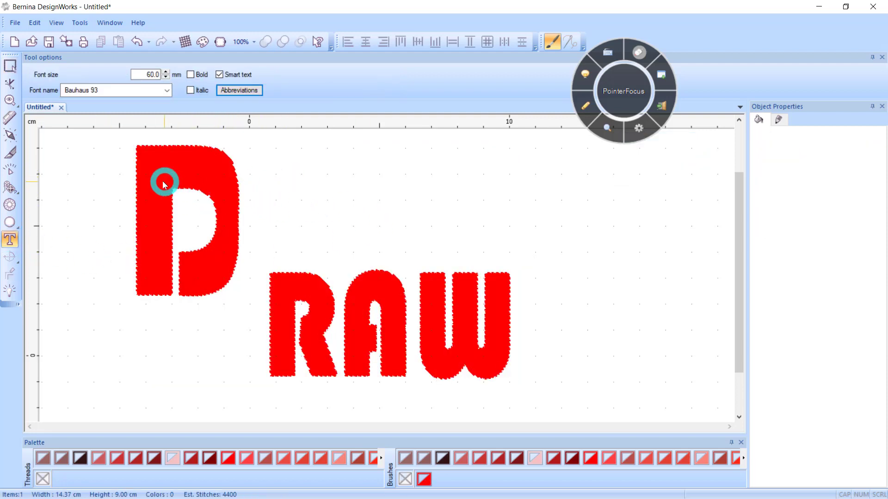
click(9, 66)
drag(102, 139, 574, 429)
click(556, 345)
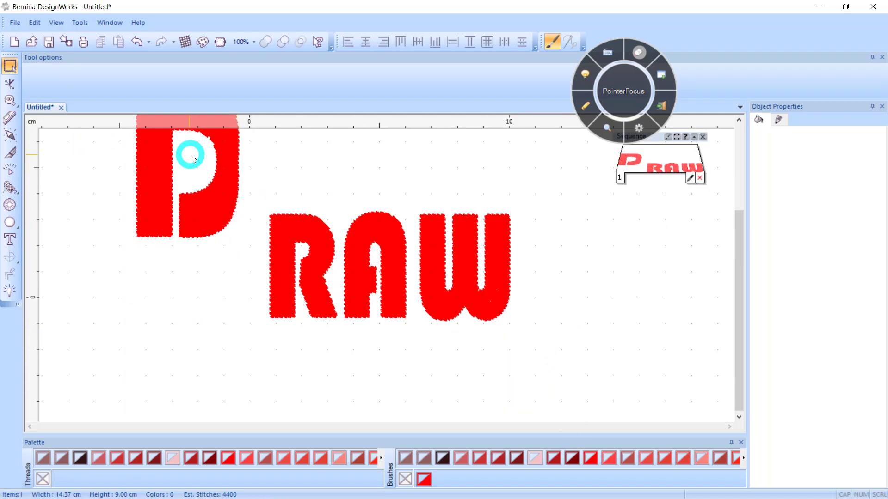
scroll(258, 283, down, 2)
scroll(261, 280, down, 1)
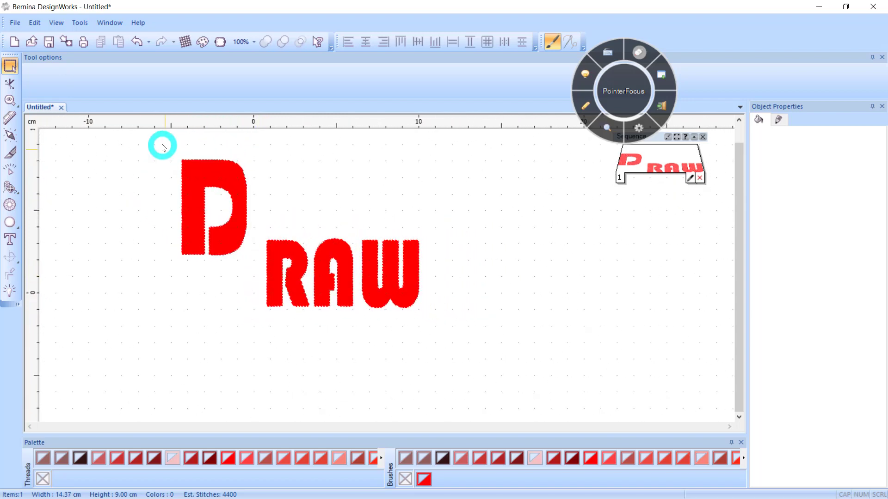
- Select the whole DRAW shape, break it apart into separate letters, and align the letters along their bottom edges
drag(147, 141, 472, 347)
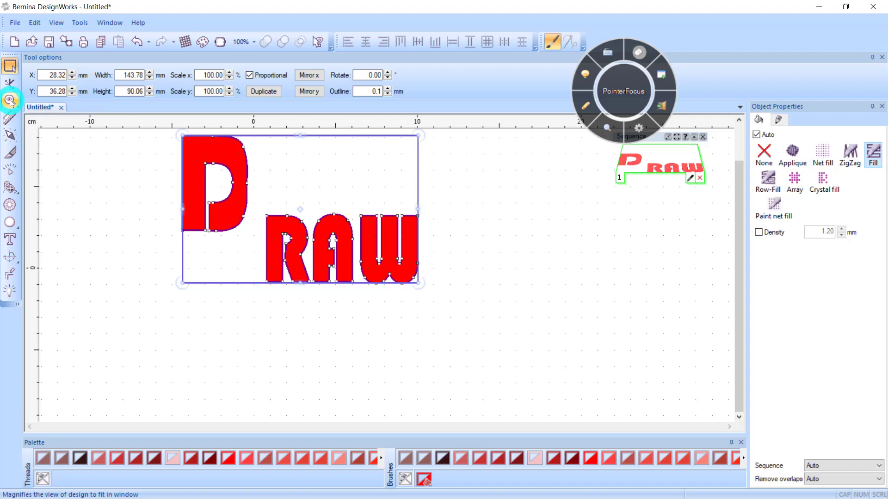
click(10, 101)
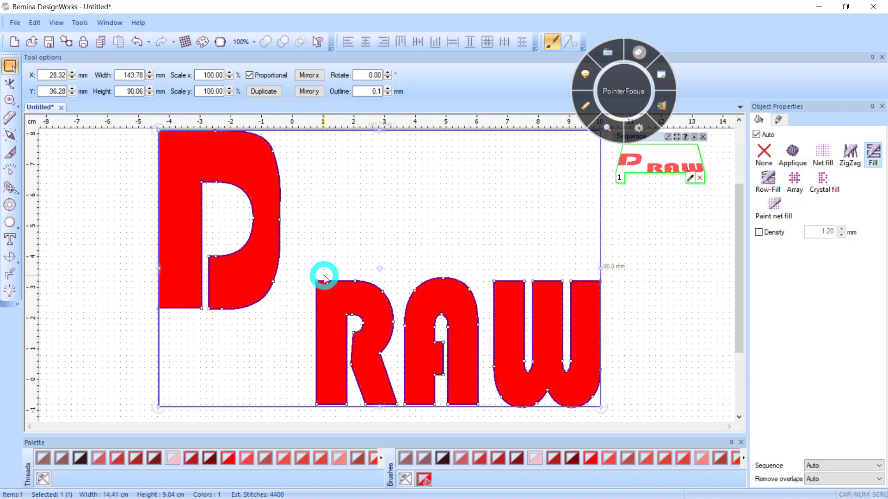
right_click(367, 288)
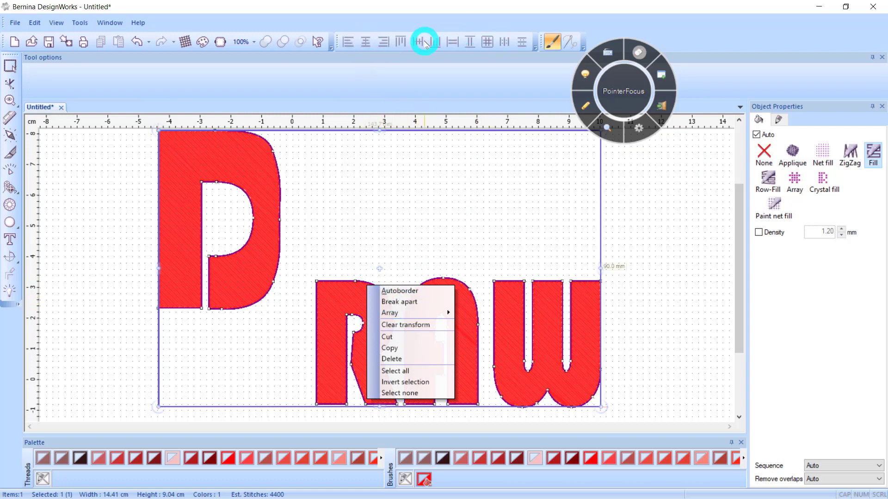
click(404, 303)
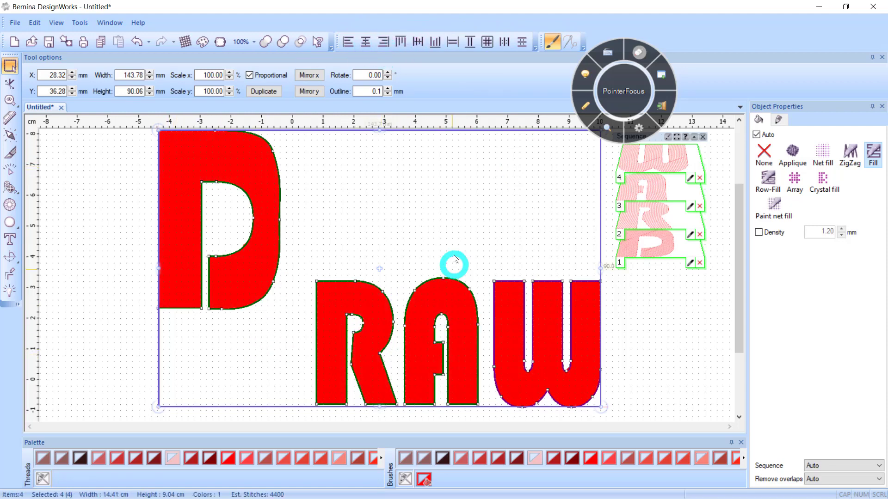
click(435, 44)
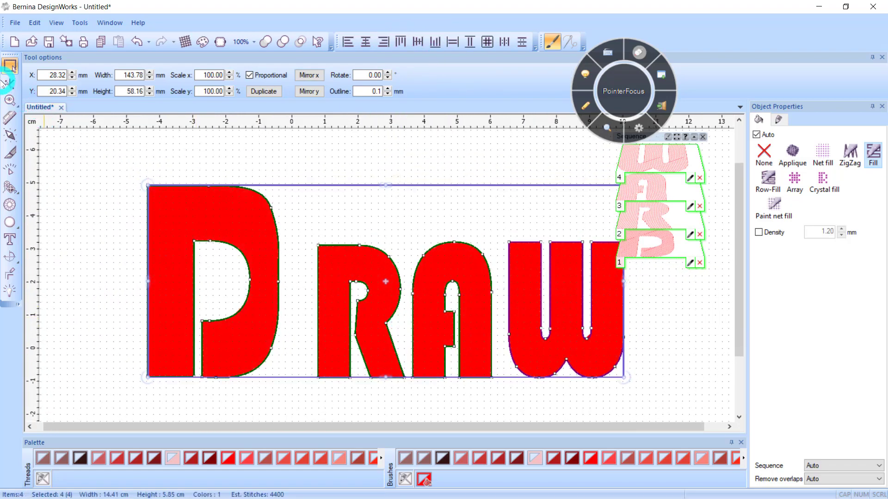
- Select only the separated letter D in node editing, recolor its fill bright green, and deselect it
click(9, 83)
click(218, 204)
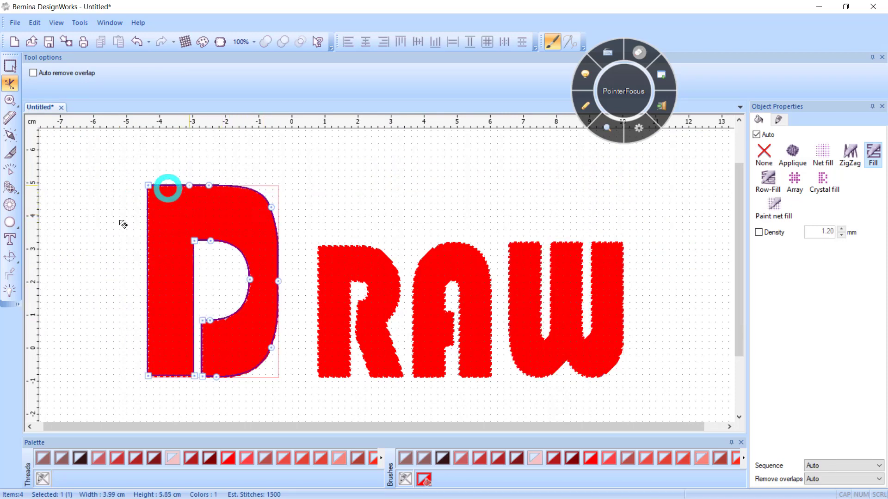
click(352, 264)
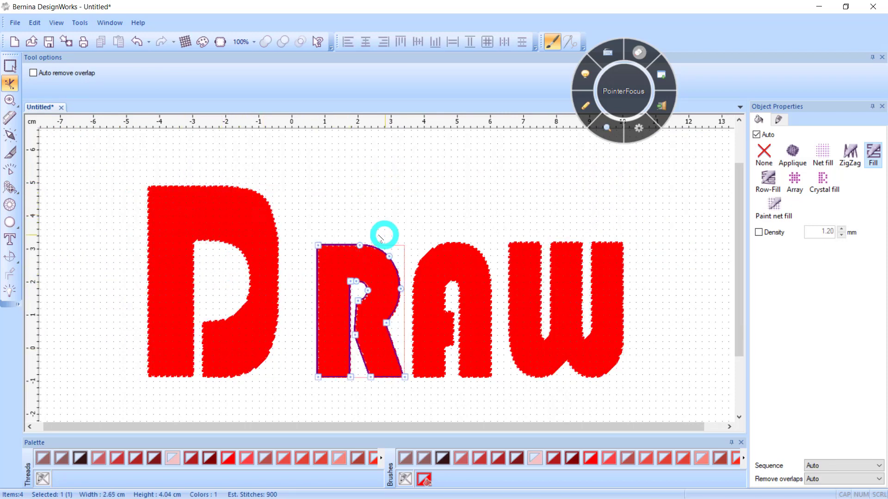
click(183, 226)
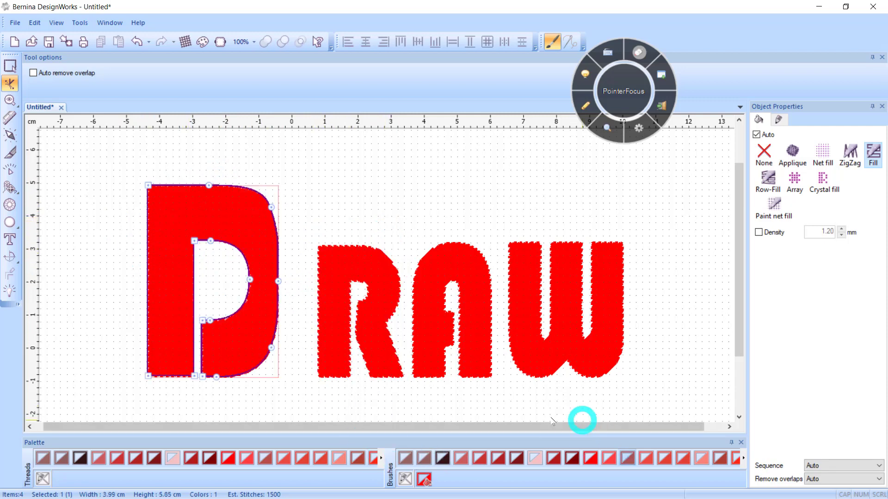
click(743, 458)
click(743, 458)
click(742, 458)
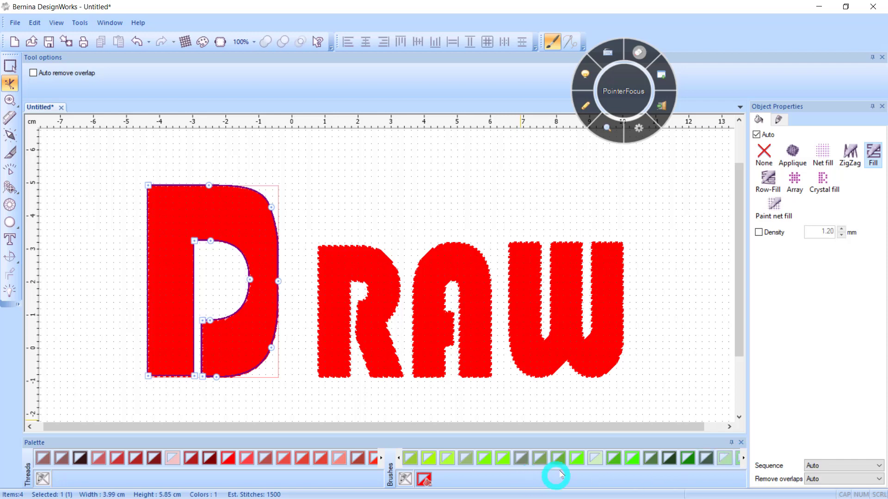
click(579, 459)
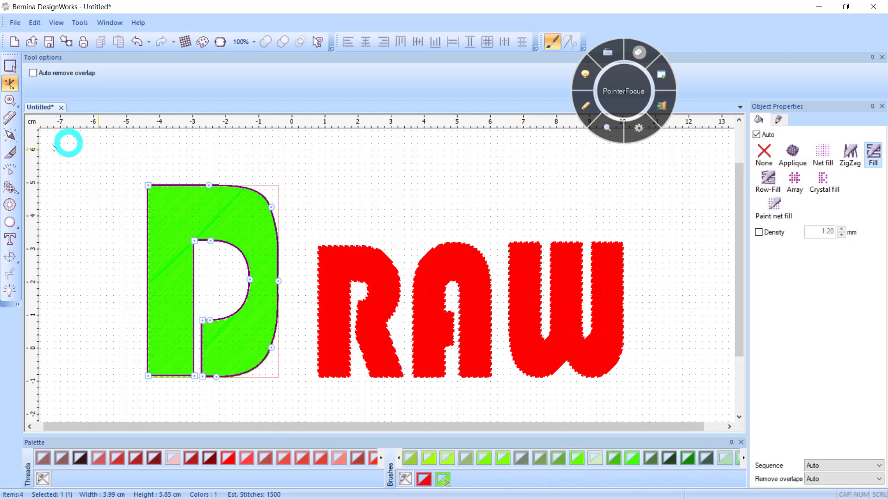
click(180, 282)
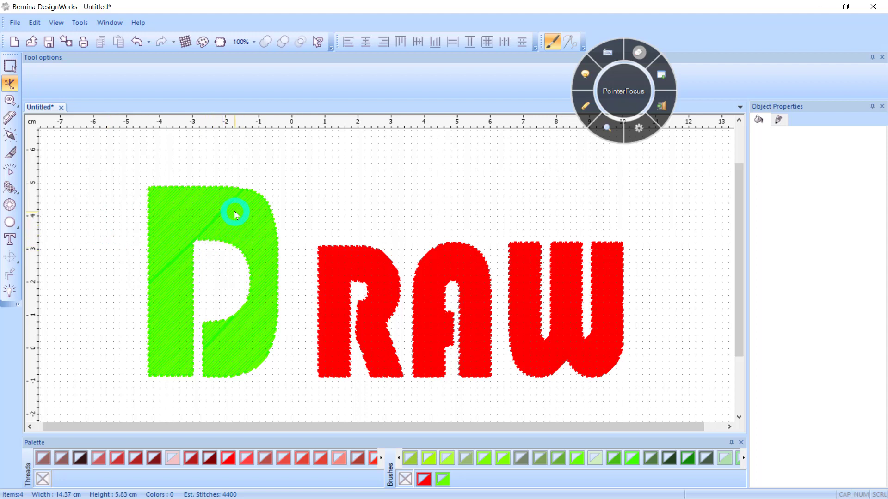
- Examine the four separate letters and their sequence entries, checking the stitch fill up close and the whole word
click(11, 66)
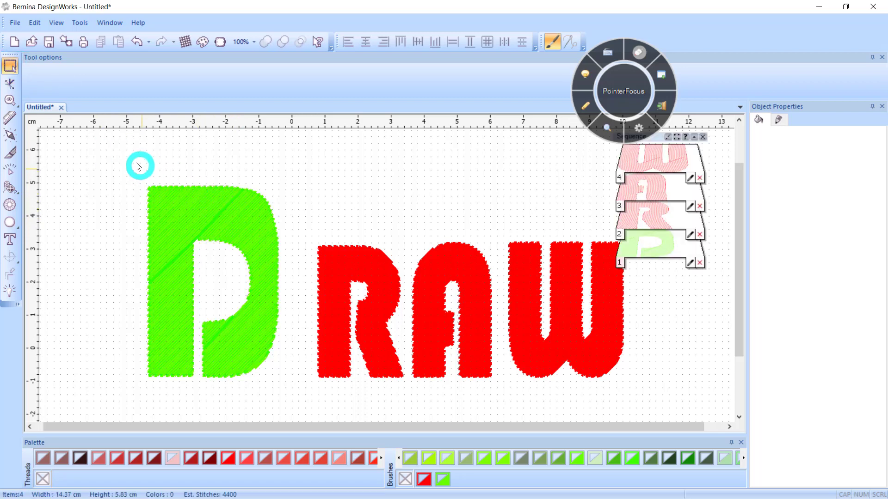
drag(123, 157, 578, 334)
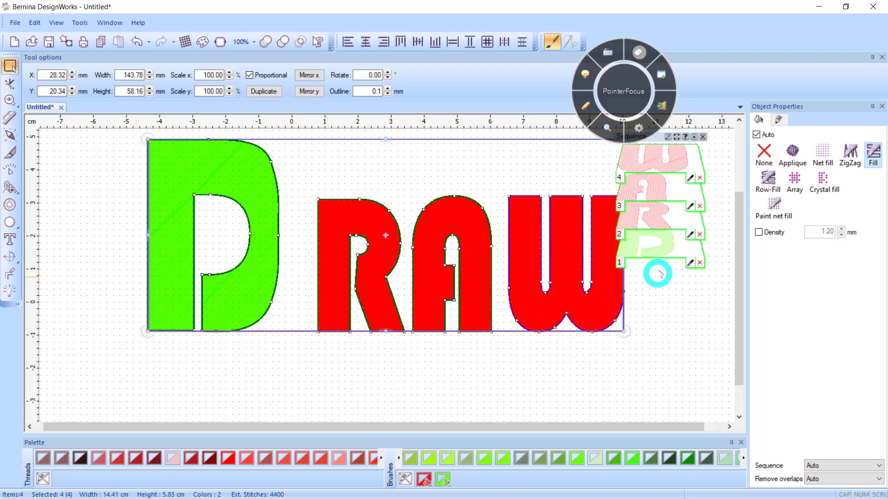
scroll(692, 221, up, 3)
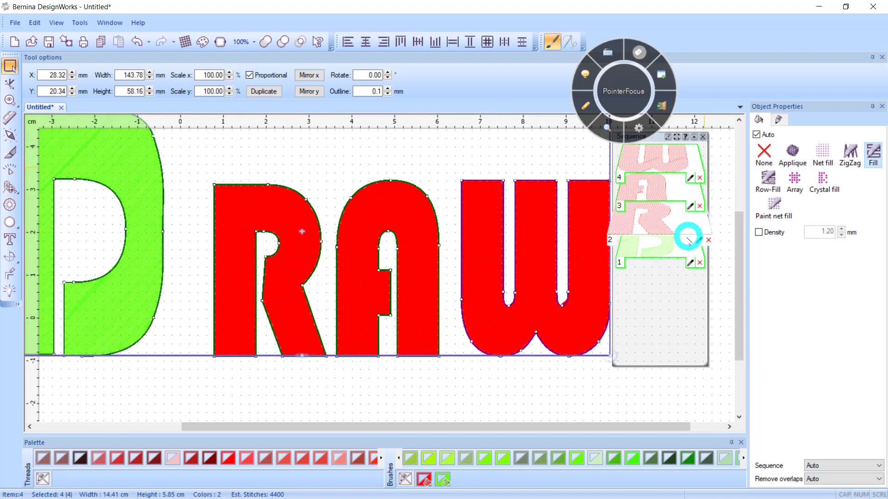
scroll(690, 243, down, 2)
scroll(690, 270, down, 1)
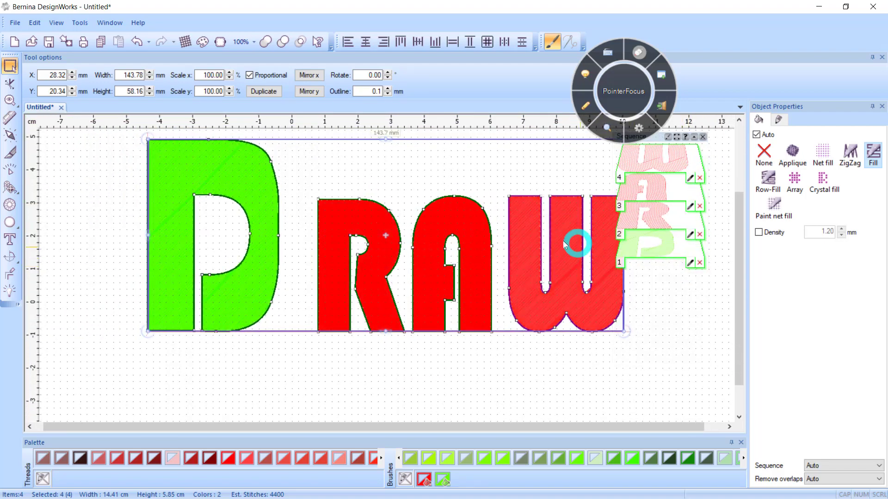
click(301, 378)
scroll(224, 301, up, 4)
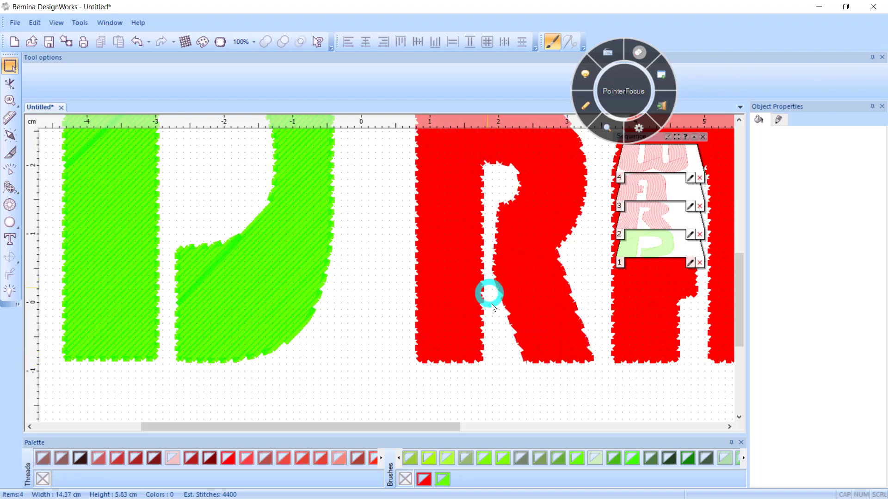
scroll(367, 383, down, 5)
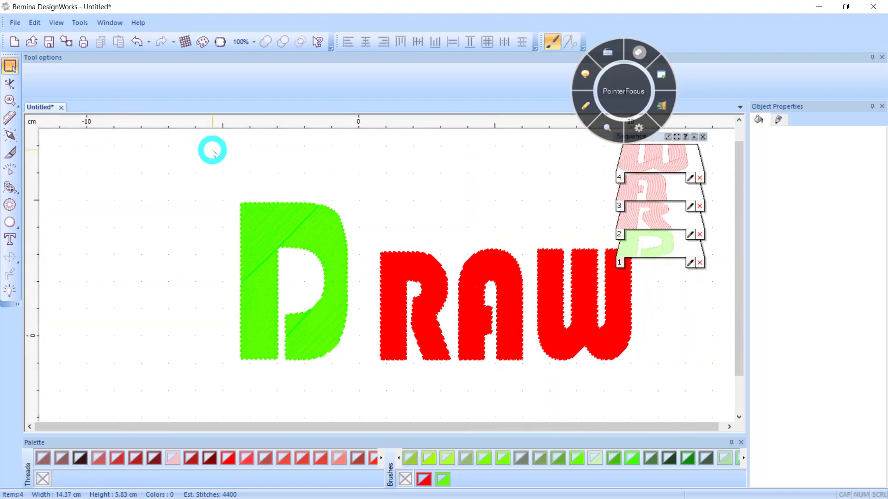
- Give the letter D a bright green outline matching its fill, deselect it, and check its stitched edges up close
drag(194, 174, 366, 377)
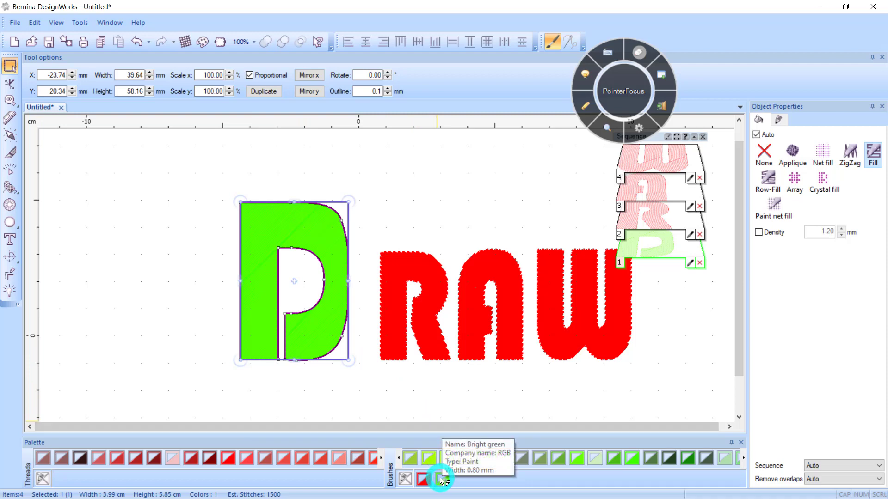
click(442, 479)
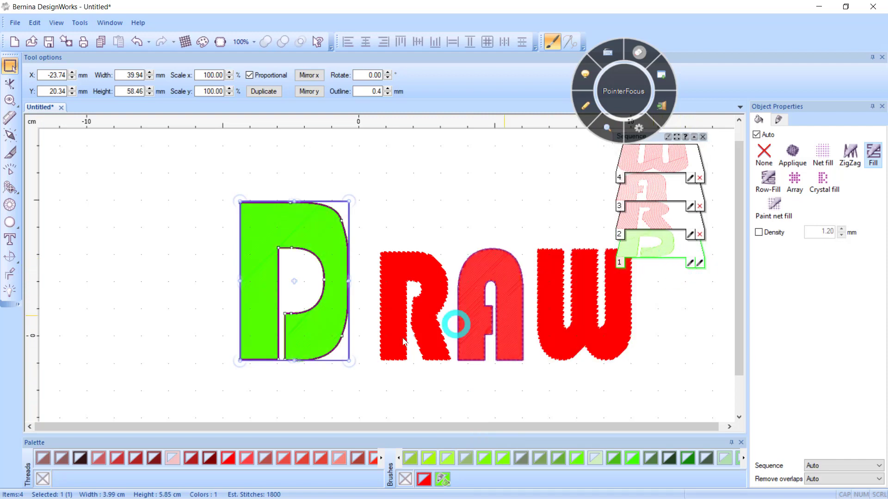
click(278, 390)
scroll(294, 368, up, 5)
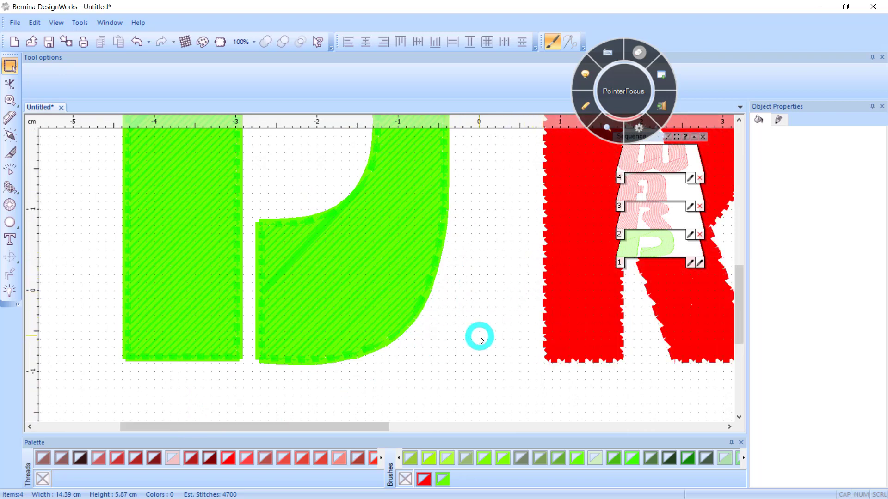
scroll(439, 345, up, 2)
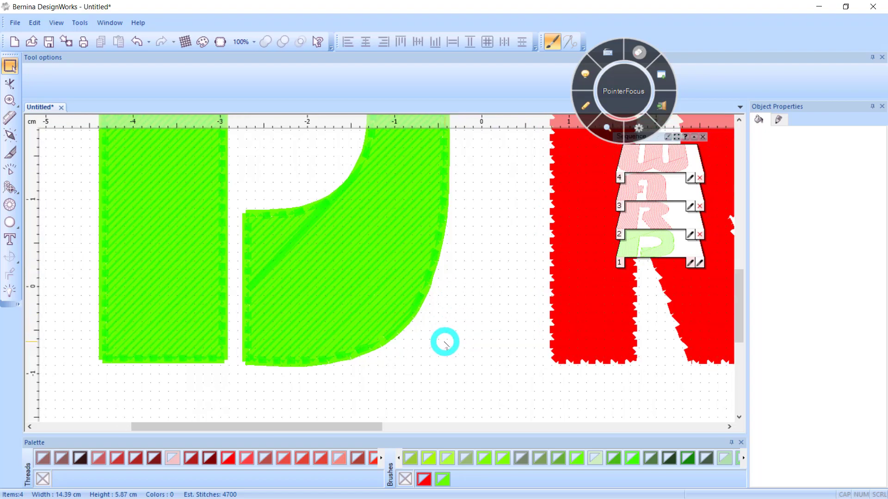
scroll(438, 340, down, 4)
scroll(438, 336, down, 2)
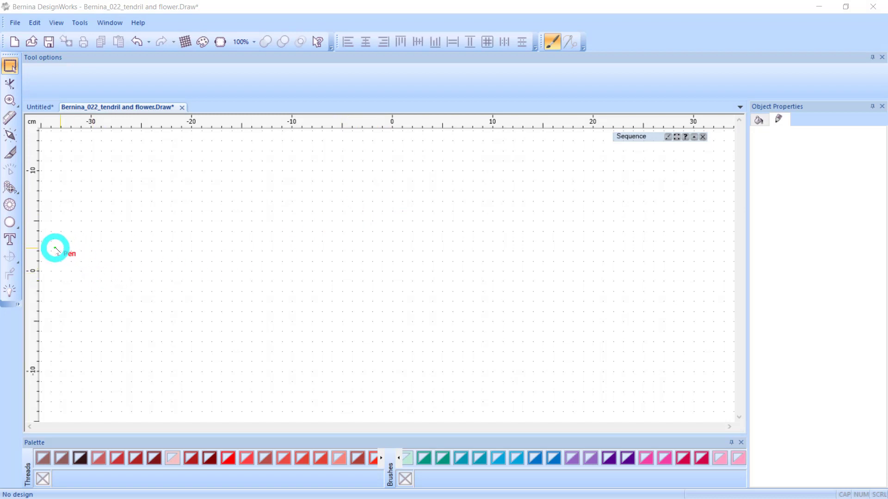
- Close the empty tendril and flower design without saving and reopen Bernina_022_tendril and flower.Draw from the PaintWork folder
mouse_move(55, 249)
mouse_down()
mouse_move(1, 251)
mouse_move(14, 269)
mouse_move(54, 247)
mouse_up()
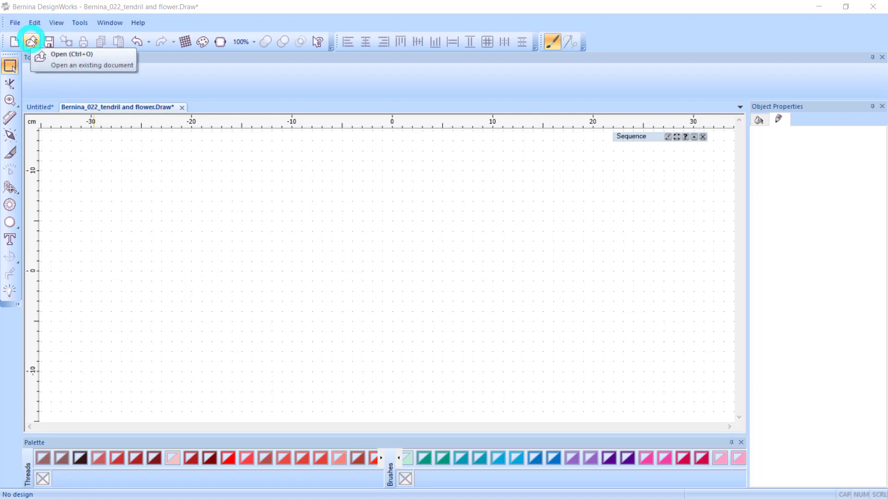
click(183, 105)
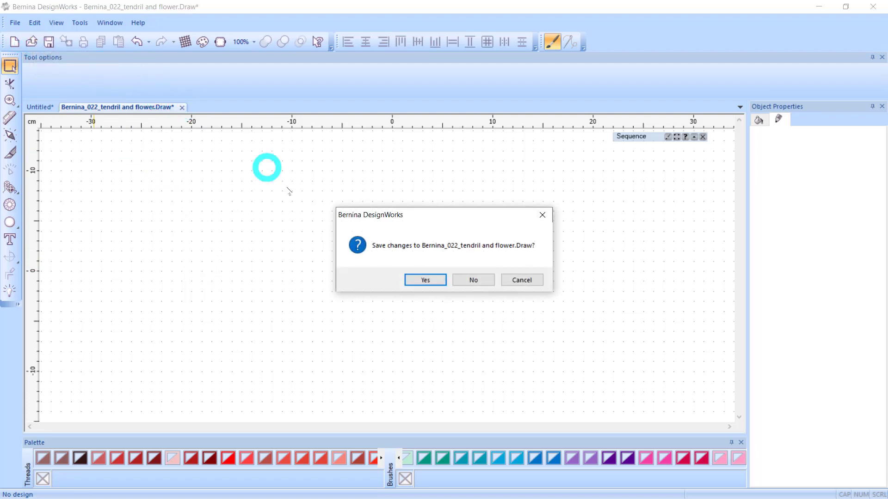
click(482, 278)
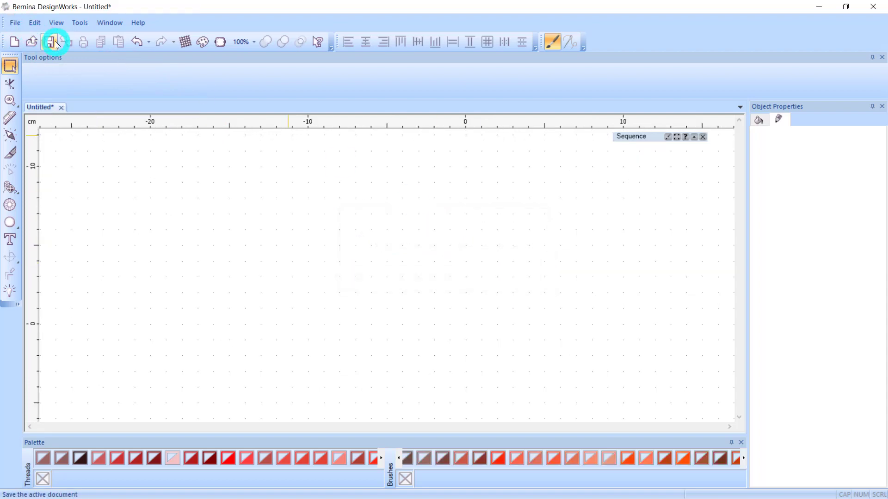
click(32, 42)
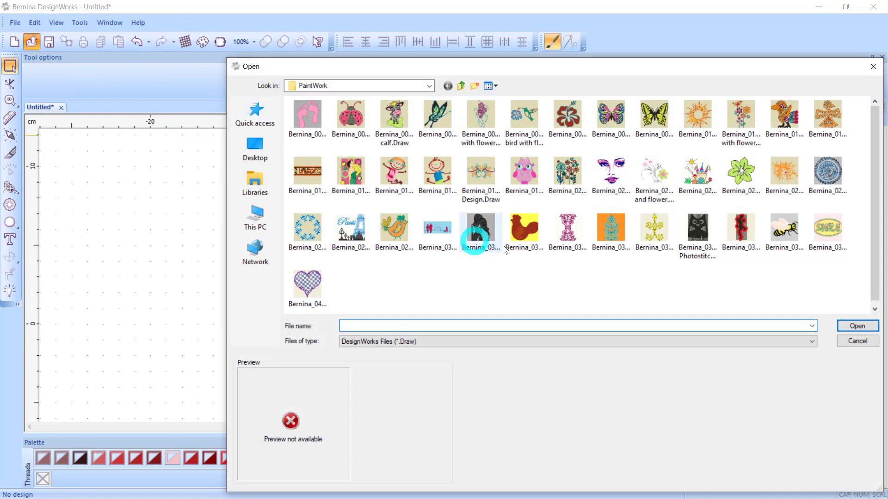
click(661, 172)
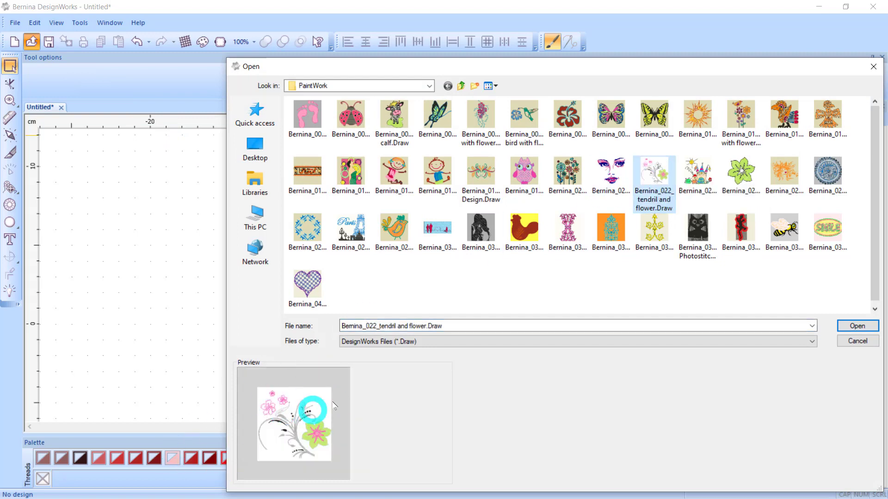
click(858, 326)
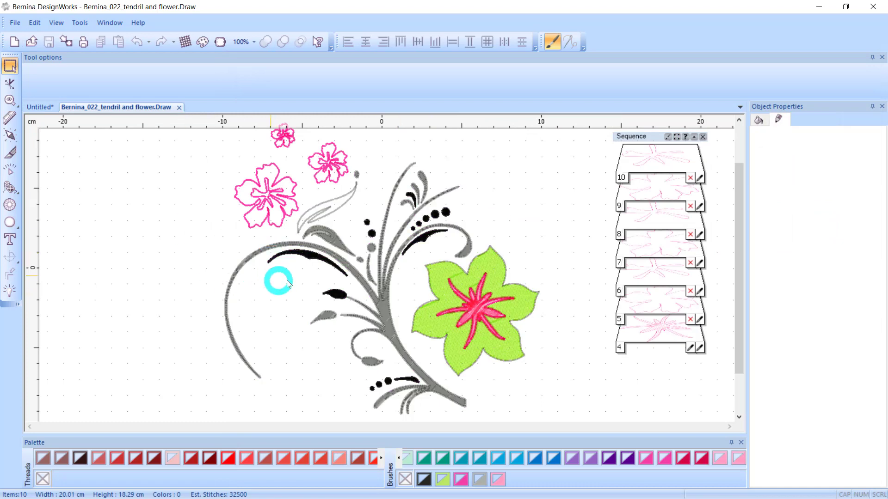
- Go through the design's sequence entries and select the grey tendril by its fill color
scroll(300, 291, down, 2)
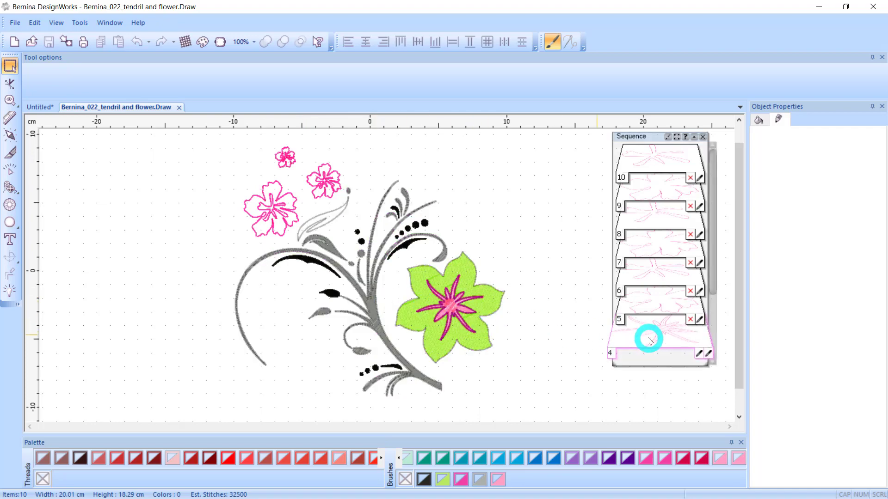
scroll(649, 337, up, 2)
scroll(690, 334, down, 2)
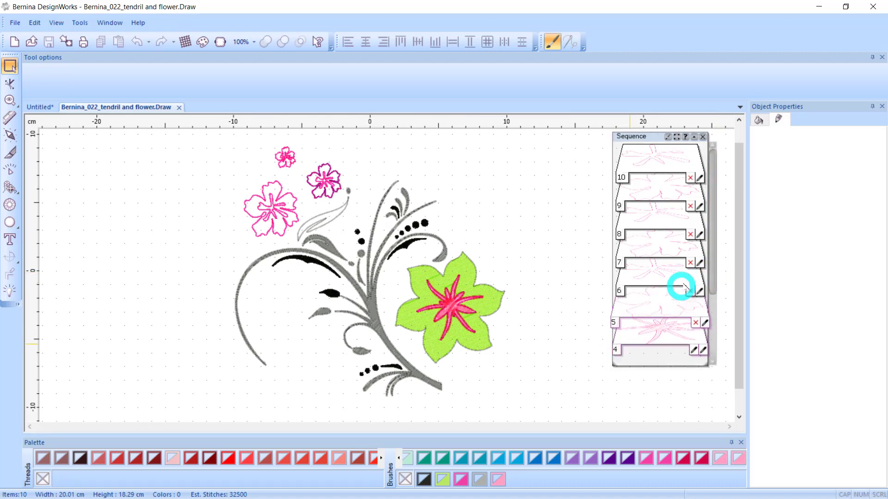
drag(714, 268, 707, 329)
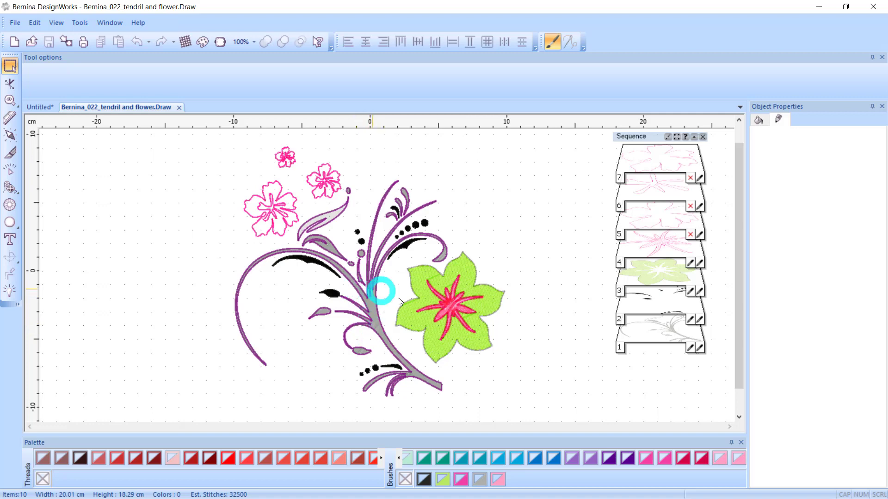
right_click(480, 483)
mouse_move(518, 474)
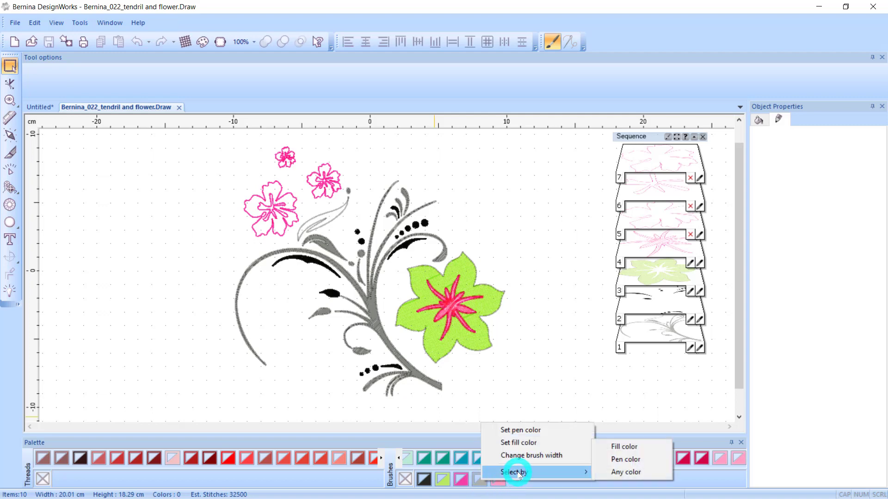
click(636, 447)
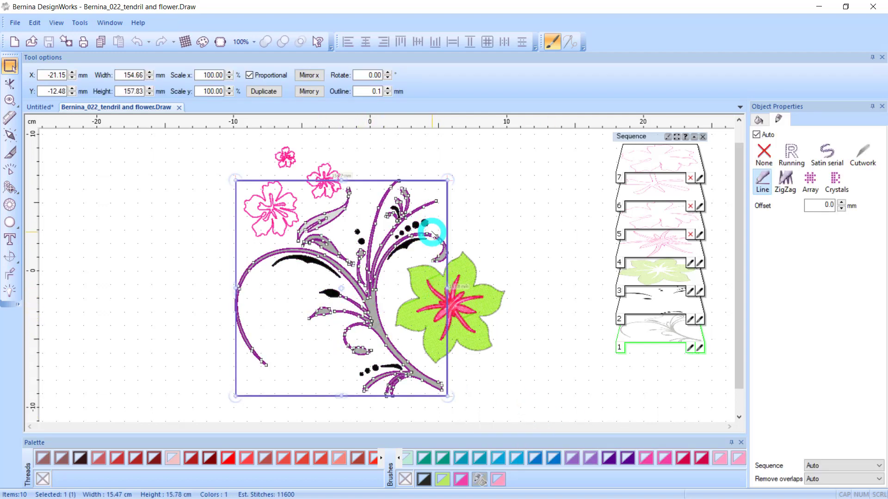
- Try moving the grey tendril left, away from the rest of the design, undo the move, and deselect it
mouse_move(445, 232)
mouse_down()
mouse_move(283, 224)
mouse_move(201, 234)
mouse_up()
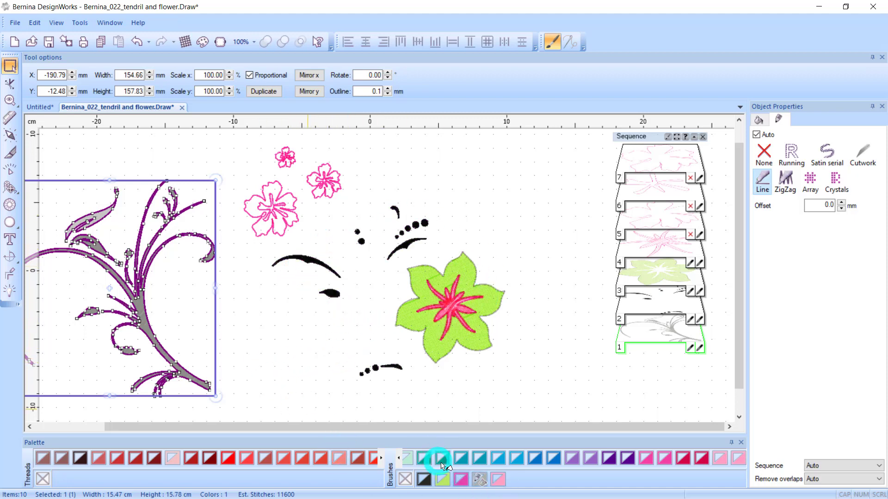
click(136, 41)
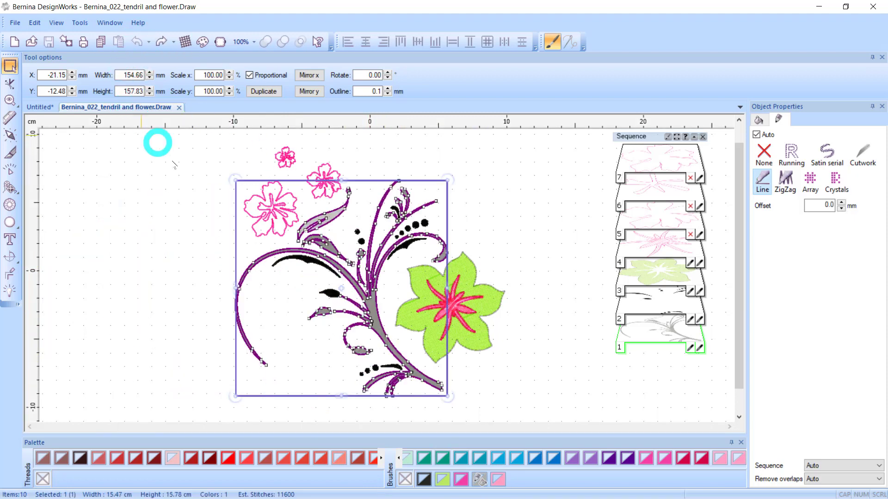
click(544, 221)
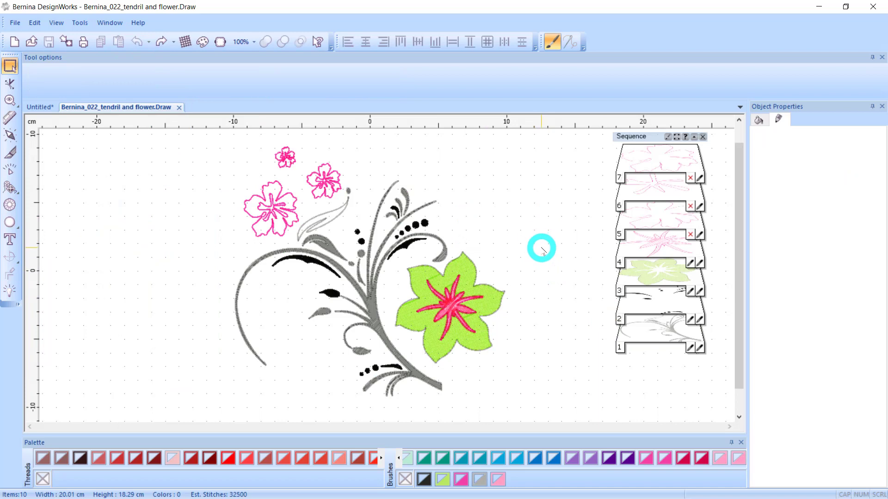
- Delete the large green flower and the three pink outlined flowers from the design
drag(542, 247, 382, 368)
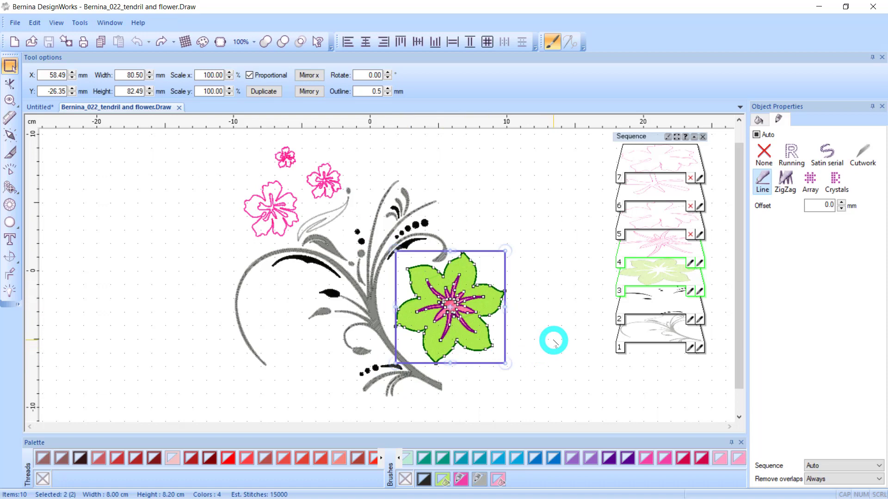
key(Delete)
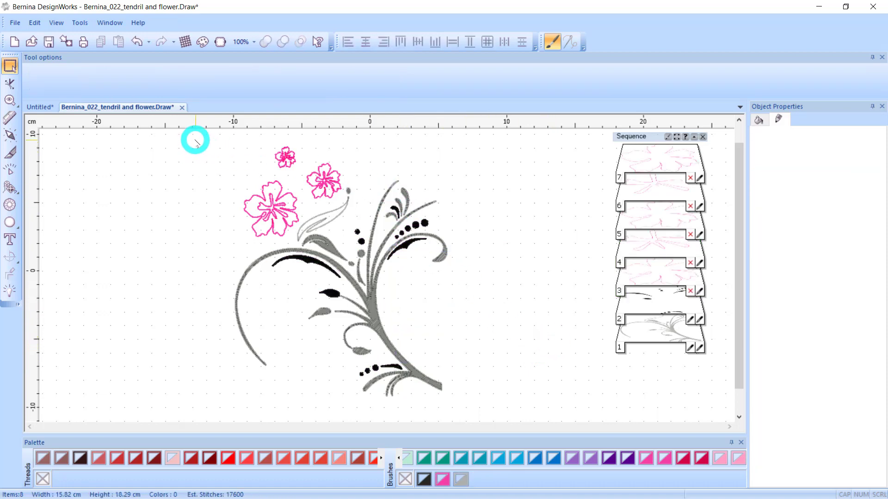
drag(198, 135, 357, 239)
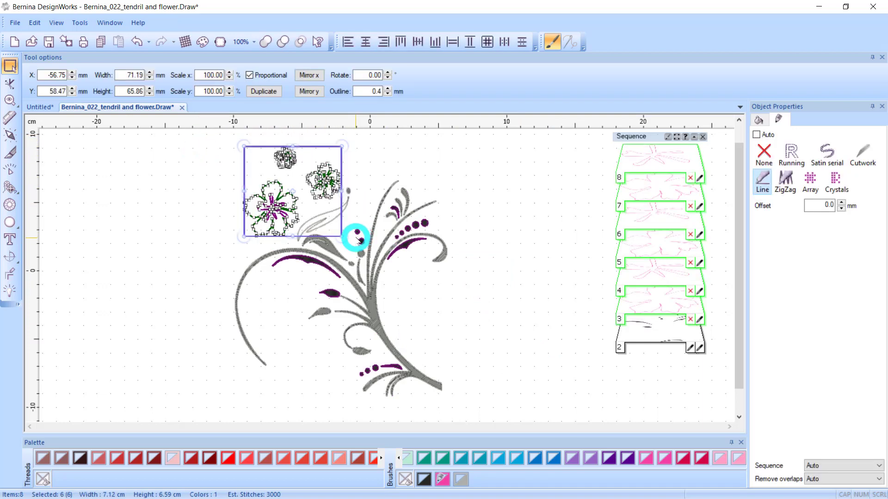
key(Delete)
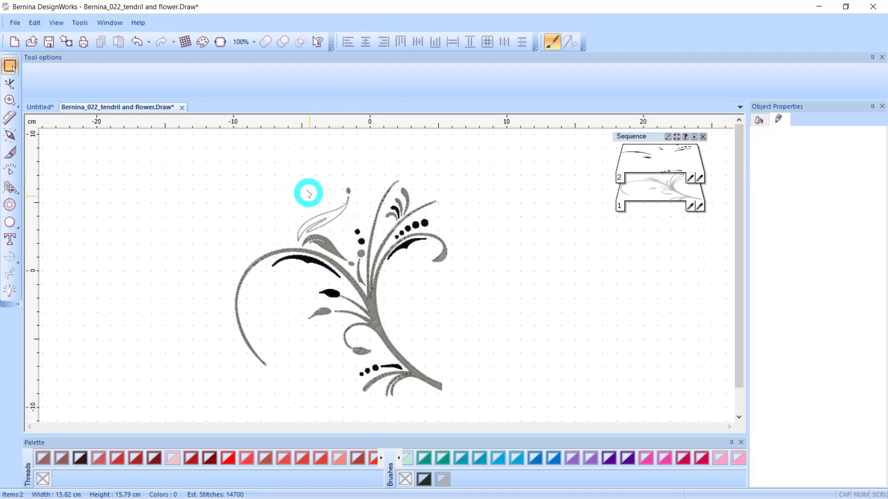
- Try to select only the detached outlined leaf and dot above the grey tendril
drag(263, 175, 366, 244)
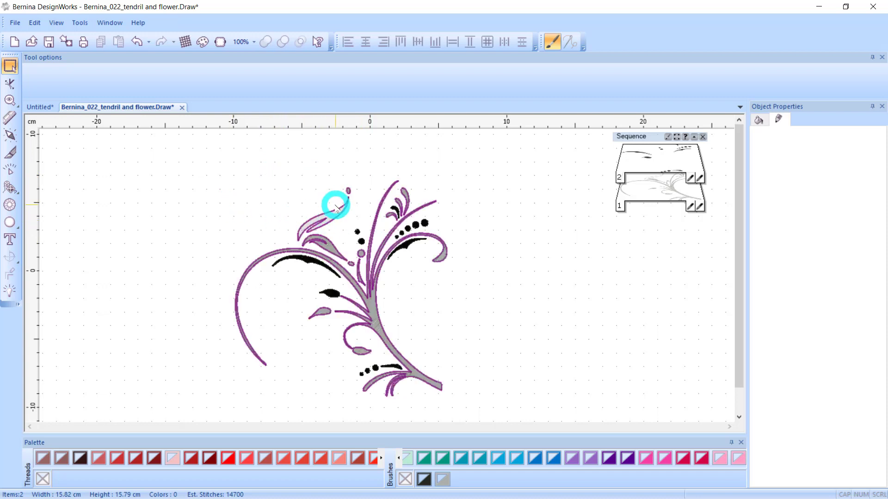
drag(261, 175, 358, 252)
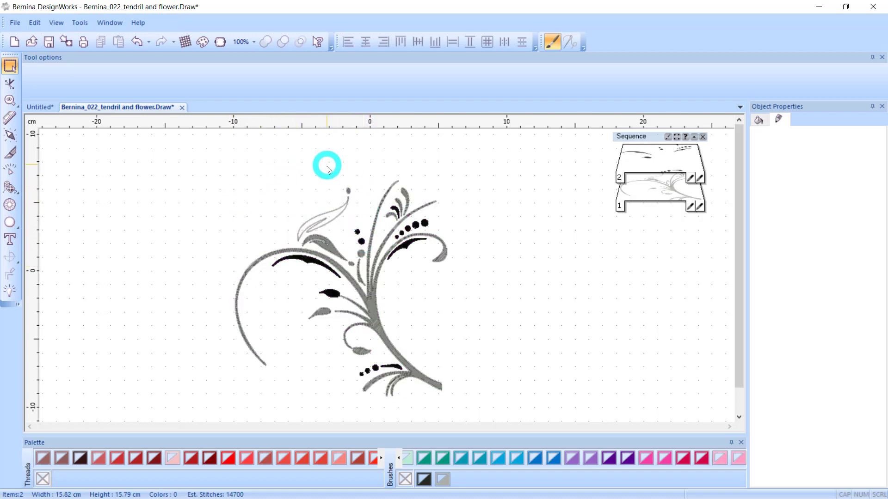
drag(326, 167, 361, 196)
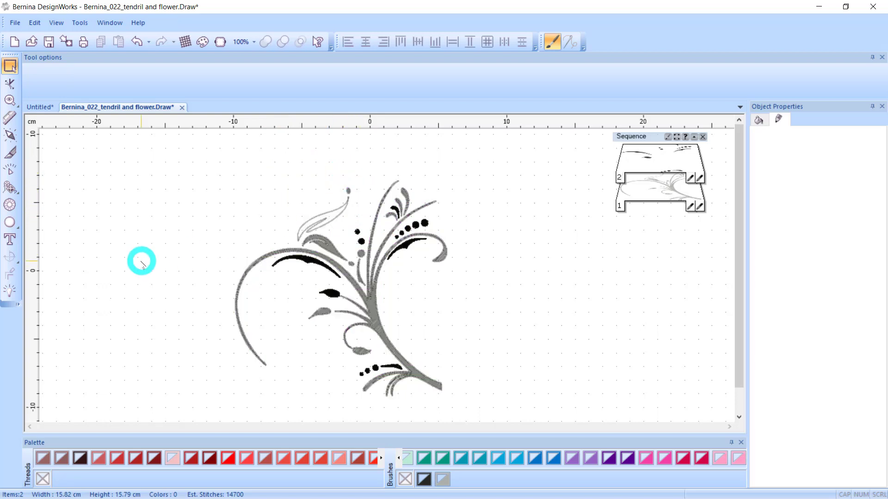
right_click(368, 267)
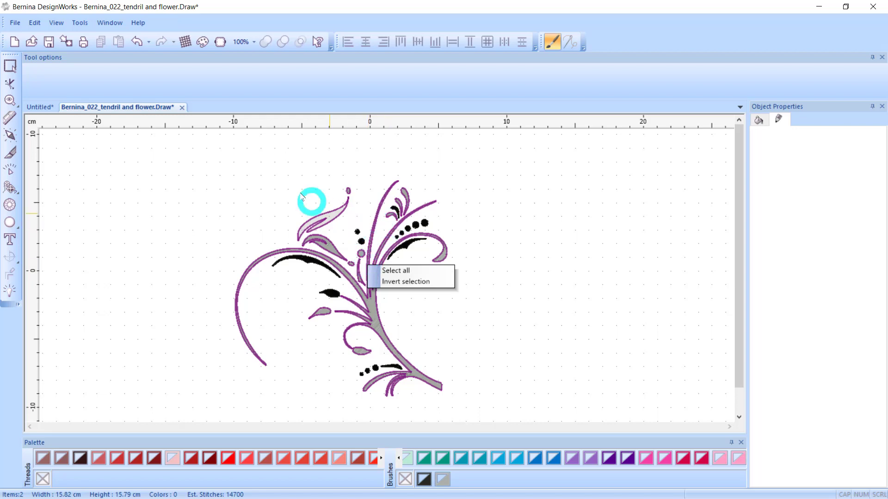
click(278, 184)
- Select the whole remaining design, both grey and black parts, and break it apart into separate objects
drag(154, 162, 520, 421)
right_click(369, 218)
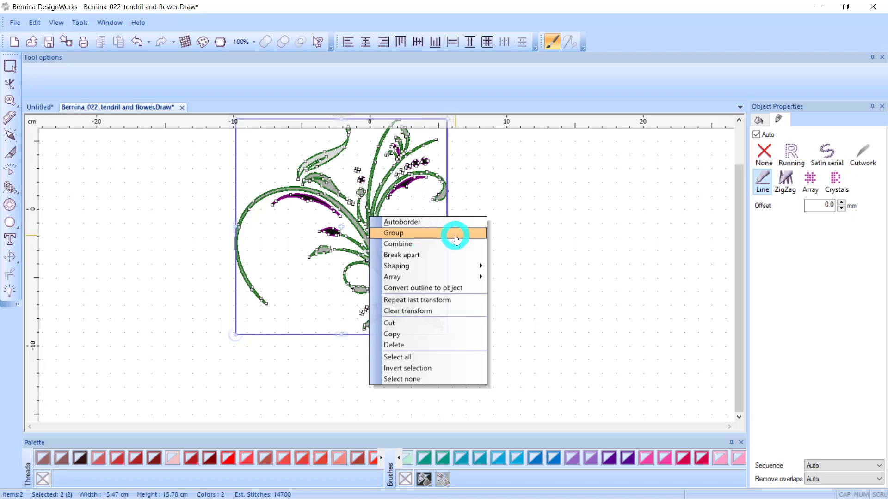
click(552, 197)
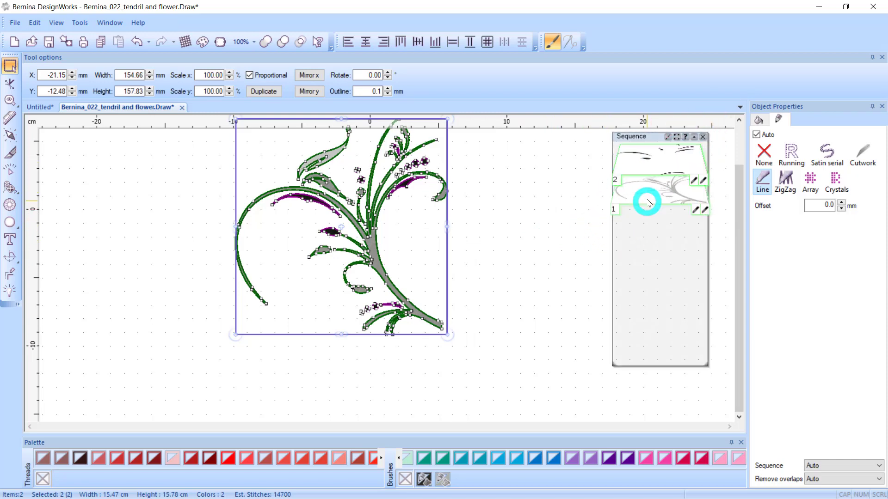
right_click(382, 203)
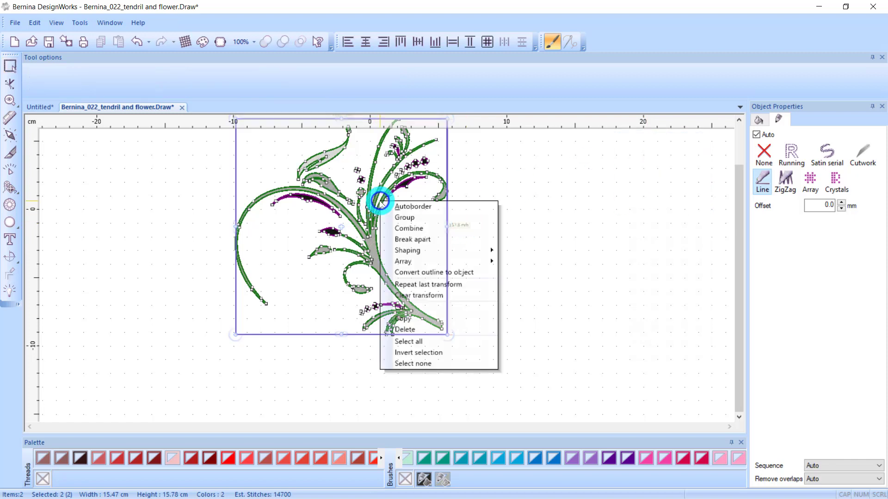
click(405, 240)
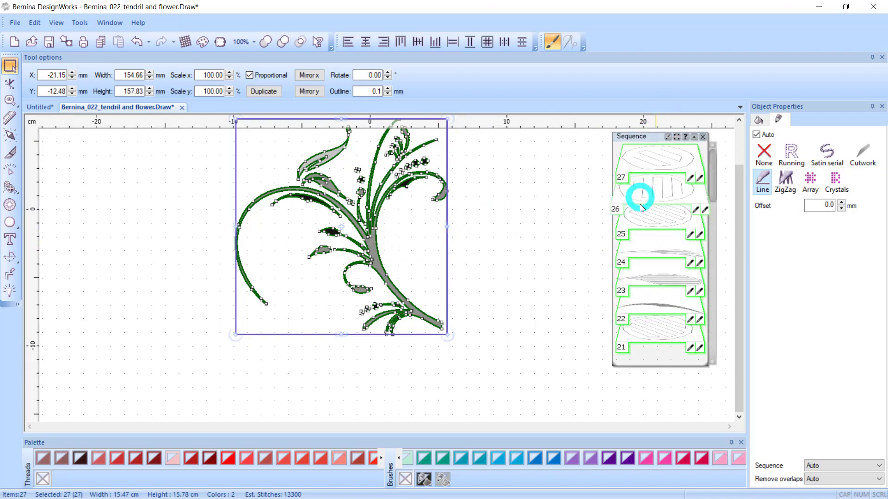
- Deselect everything, then select only the separated outlined leaf and its dot above the tendril and delete them
scroll(505, 264, up, 2)
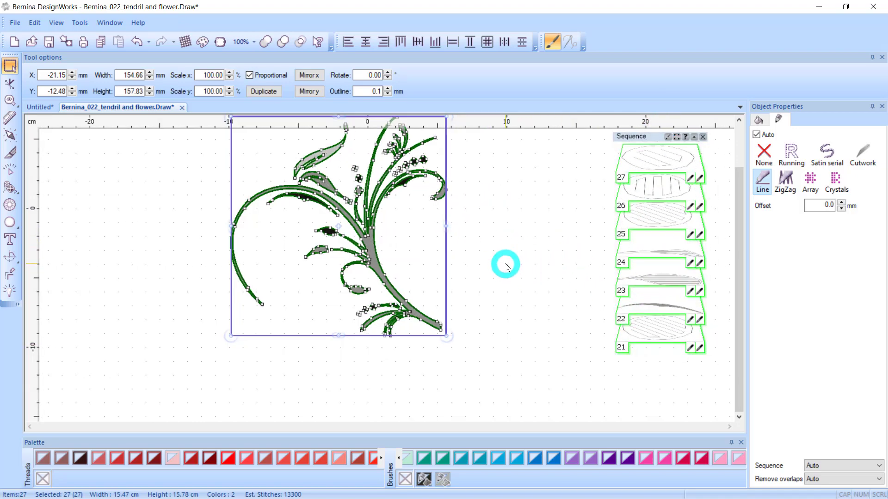
scroll(502, 261, down, 3)
click(173, 209)
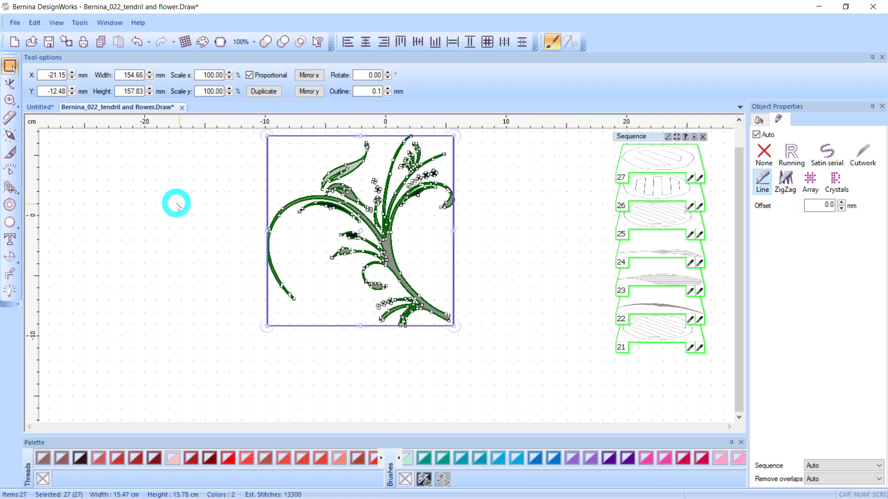
drag(307, 138, 373, 190)
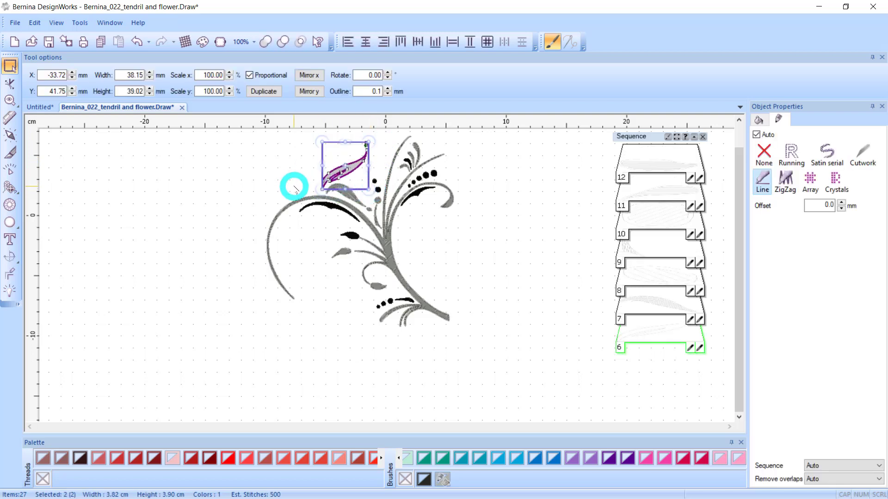
key(Delete)
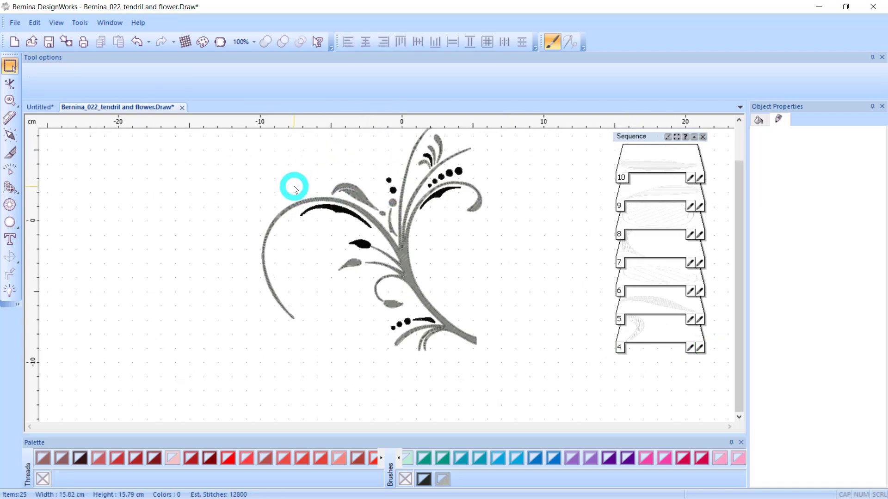
- Select all the remaining tendril pieces and combine them into a single object
scroll(409, 221, down, 2)
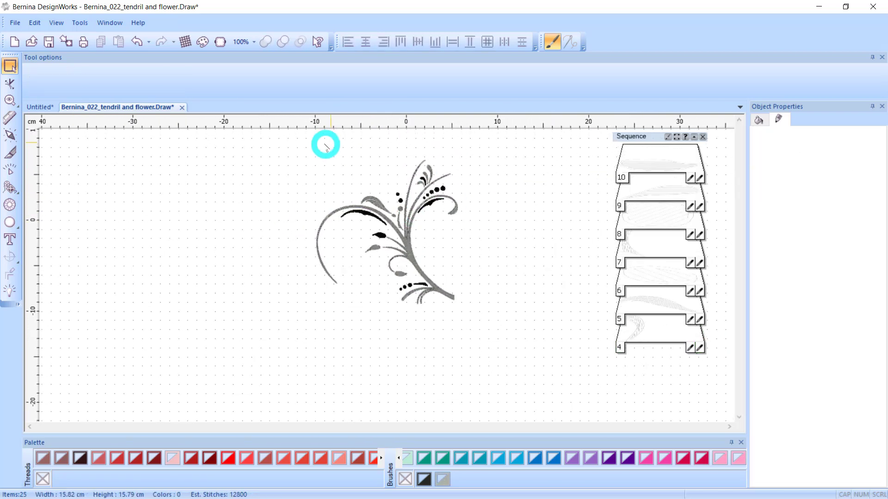
drag(278, 141, 521, 360)
right_click(405, 219)
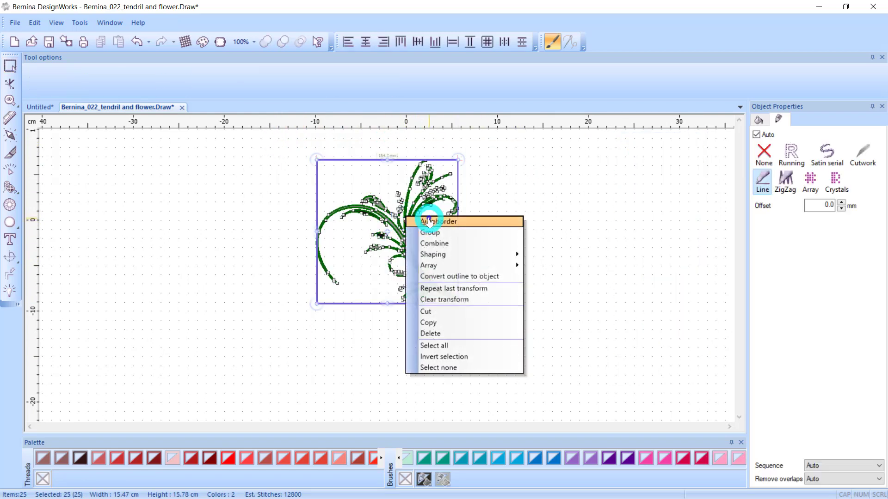
click(435, 244)
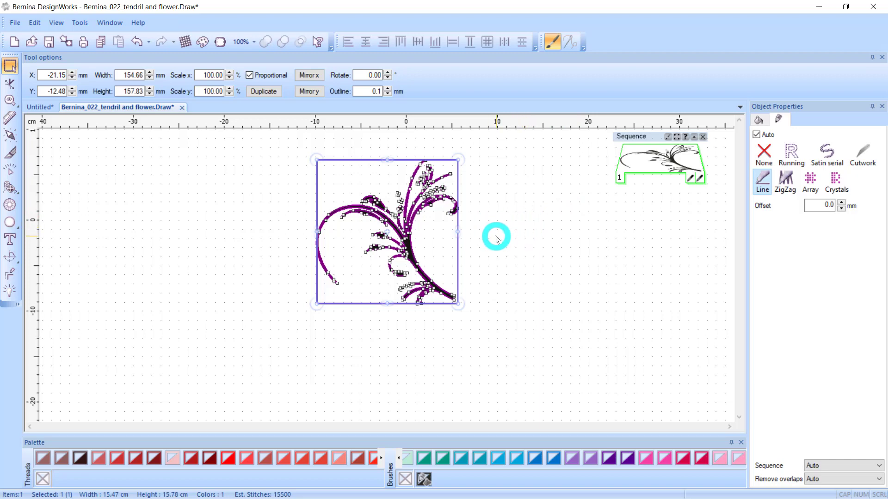
- Start a circular array of the combined tendril and set its step count to 7
scroll(452, 276, down, 2)
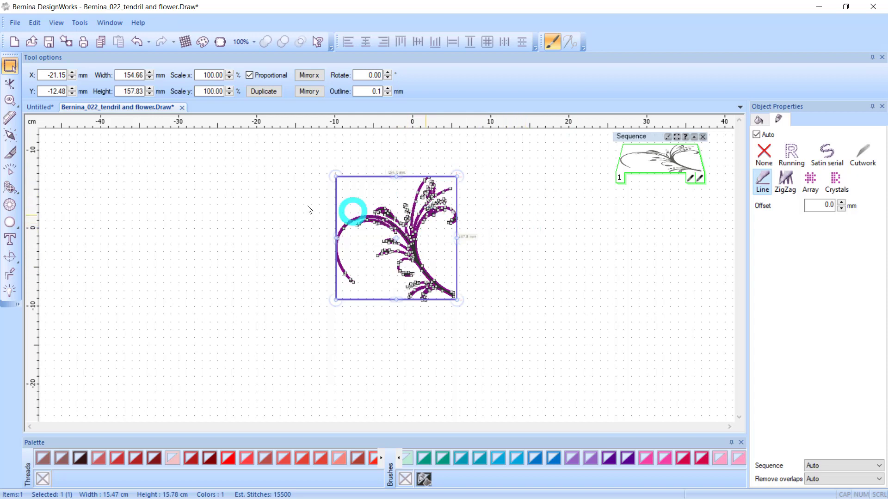
click(170, 166)
click(417, 263)
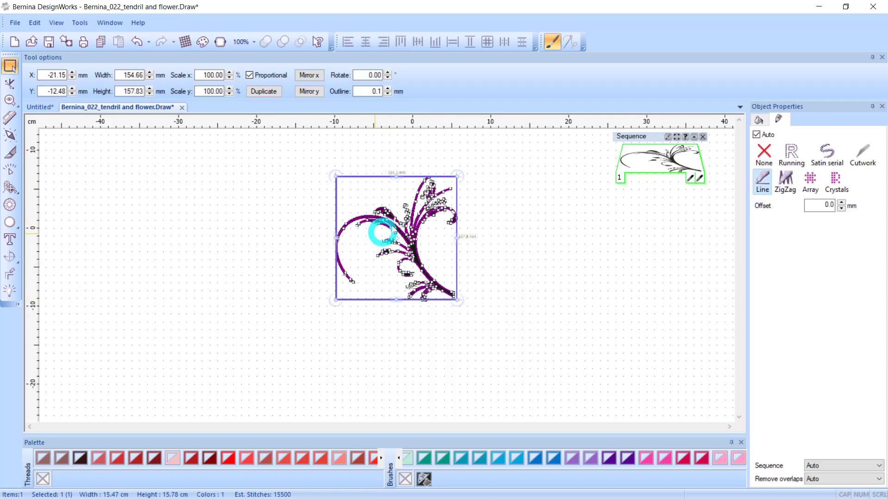
click(10, 258)
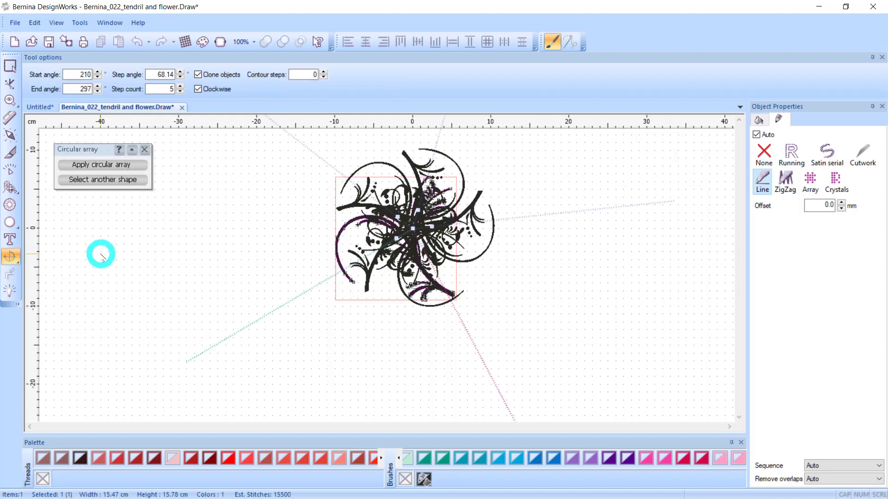
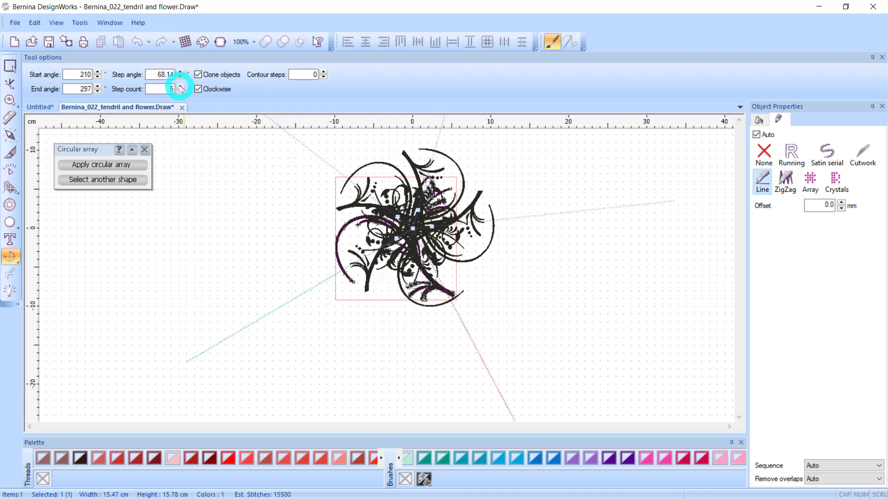
click(180, 86)
click(181, 86)
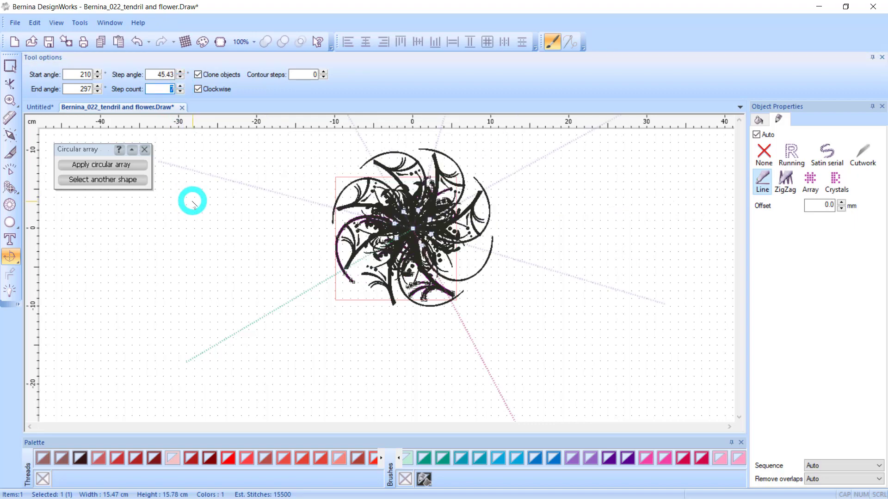
- Spread the circular array's copies outward from the centre, turning the array to a start angle of 200°
scroll(417, 236, up, 3)
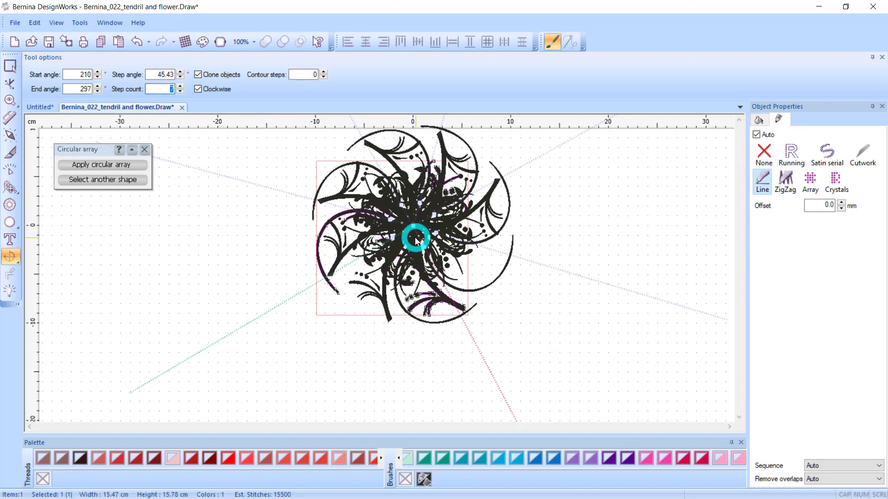
scroll(416, 236, up, 1)
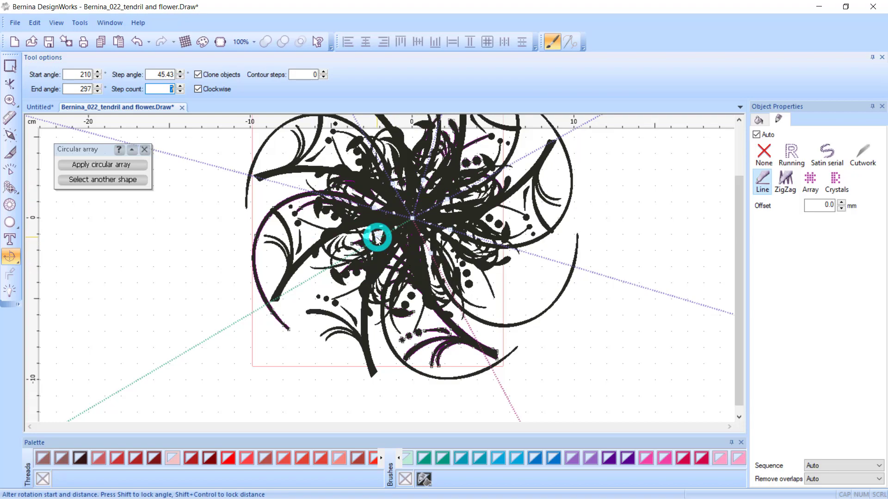
drag(377, 238, 135, 319)
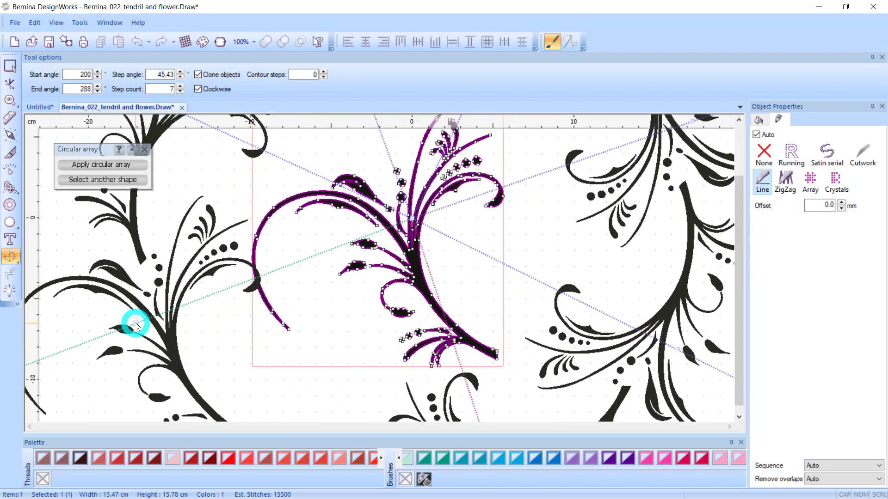
click(406, 223)
scroll(452, 244, down, 8)
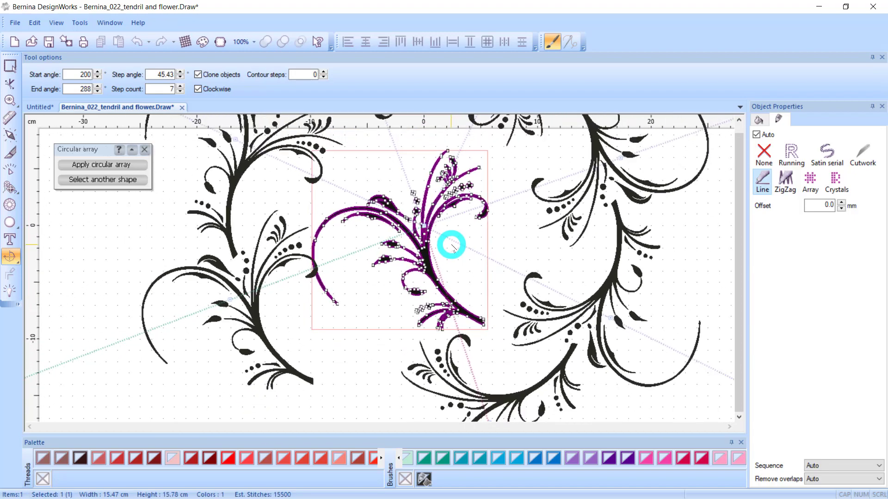
scroll(434, 244, down, 1)
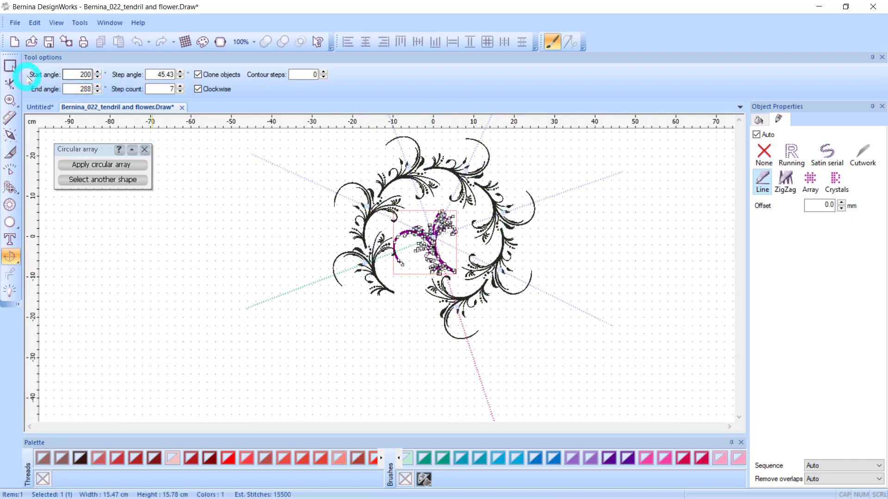
click(85, 73)
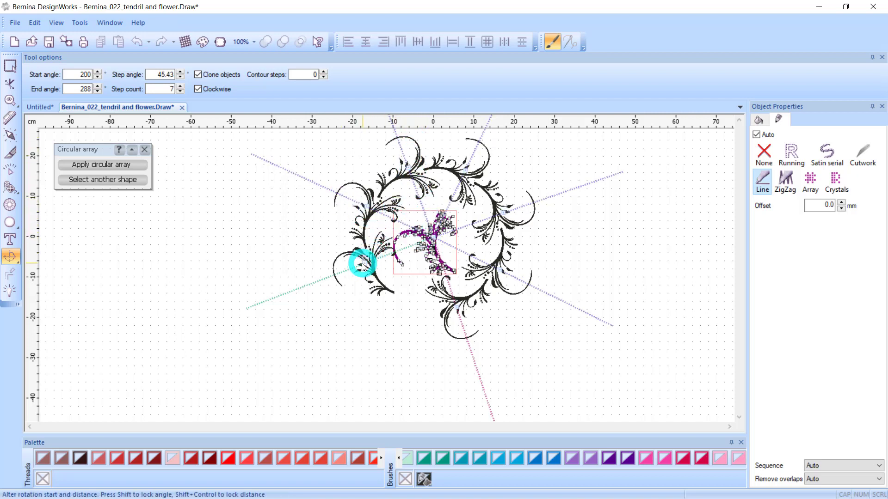
- Rotate the array to a start angle of 353° and adjust its end ray to a step angle of 53.42°
mouse_move(363, 263)
mouse_down()
mouse_move(357, 204)
mouse_move(322, 258)
mouse_move(370, 337)
mouse_move(399, 343)
mouse_move(492, 329)
mouse_move(525, 289)
mouse_move(519, 198)
mouse_move(539, 214)
mouse_move(455, 273)
mouse_move(520, 249)
mouse_move(507, 257)
mouse_up()
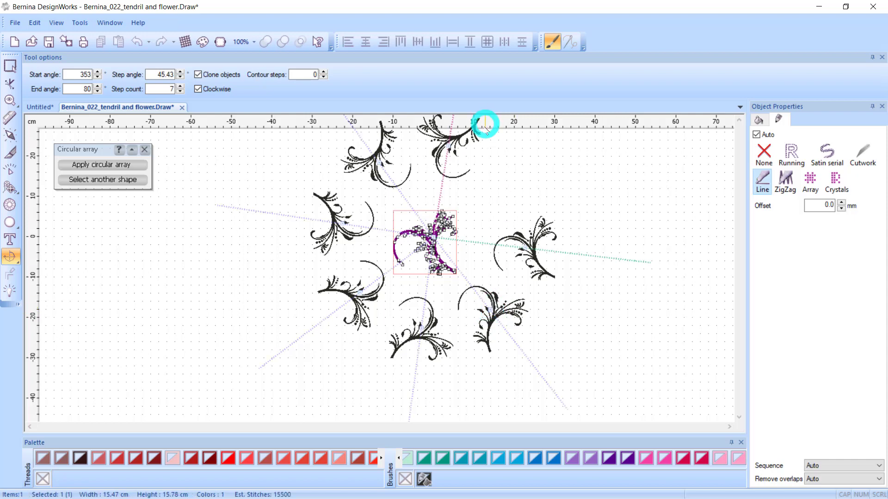
drag(449, 145, 517, 187)
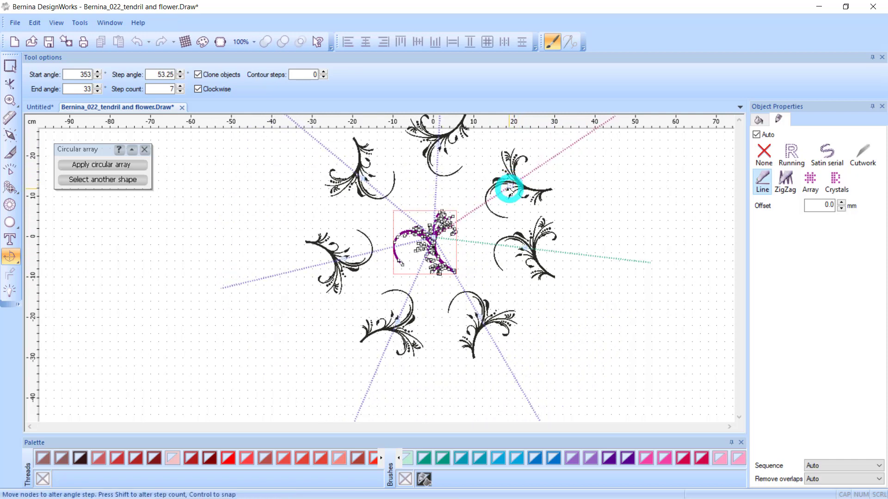
mouse_move(512, 187)
mouse_down()
mouse_move(557, 166)
mouse_move(513, 185)
mouse_move(497, 176)
mouse_move(472, 115)
mouse_move(495, 188)
mouse_move(512, 196)
mouse_up()
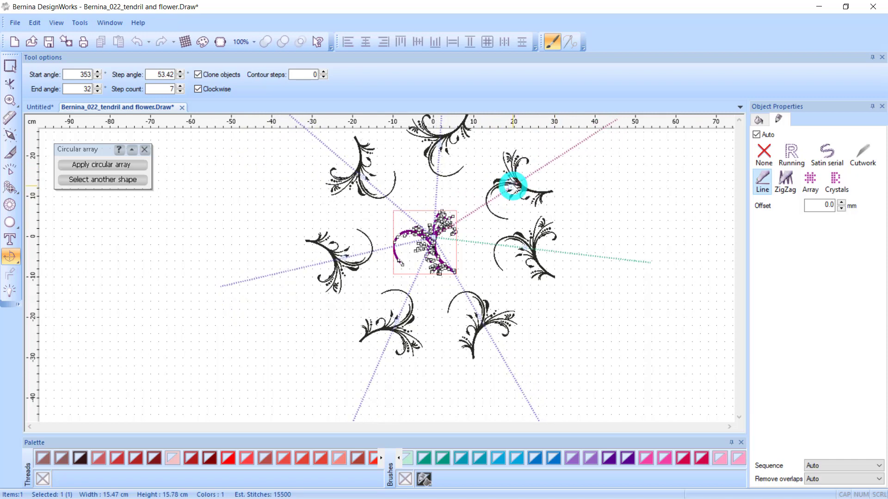
click(522, 247)
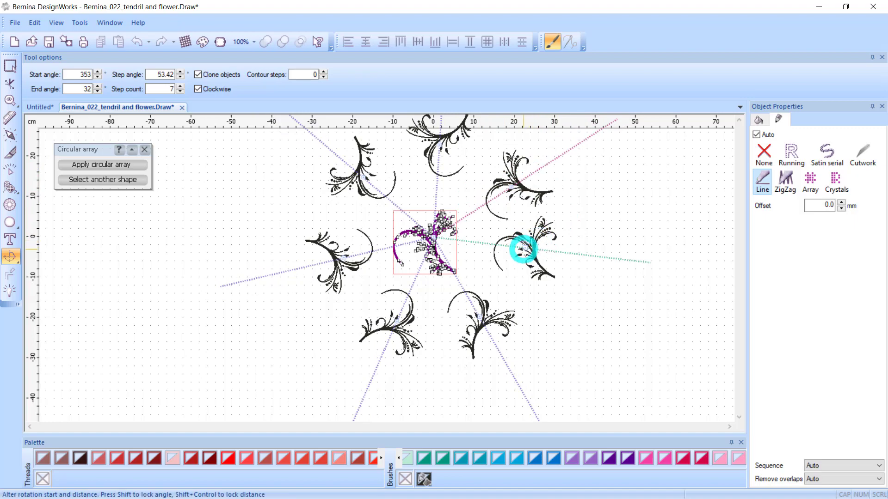
- Adjust the circular array to a step angle of 51.73° and a start angle of 126°, with the copies forming an open ring
drag(525, 250, 409, 309)
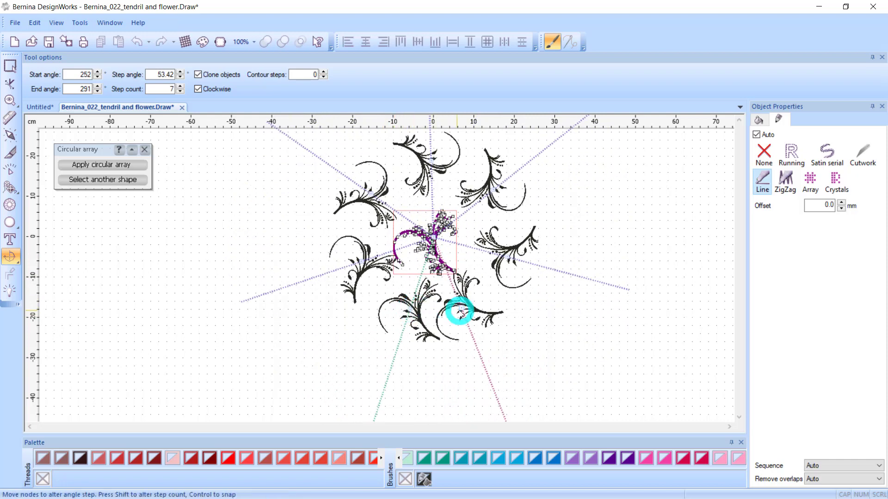
drag(462, 312, 478, 313)
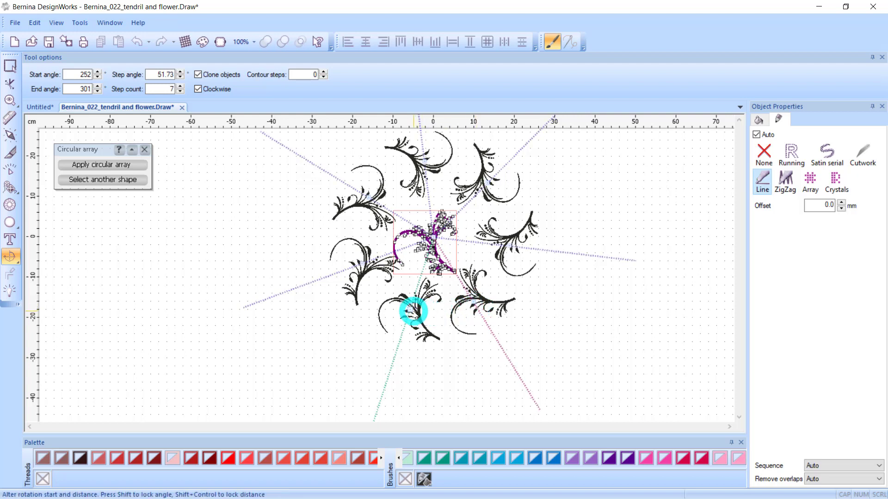
mouse_move(406, 311)
mouse_down()
mouse_move(367, 293)
mouse_move(331, 240)
mouse_move(331, 198)
mouse_move(354, 171)
mouse_move(363, 166)
mouse_move(397, 186)
mouse_up()
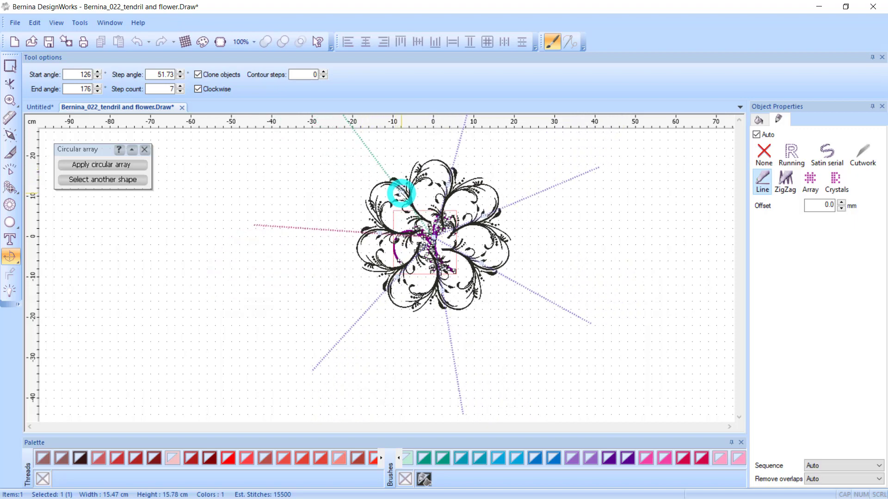
mouse_move(399, 189)
mouse_down()
mouse_move(360, 180)
mouse_move(460, 158)
mouse_move(524, 190)
mouse_move(532, 254)
mouse_move(509, 297)
mouse_move(472, 257)
mouse_move(501, 278)
mouse_move(527, 254)
mouse_move(483, 173)
mouse_move(444, 134)
mouse_move(347, 134)
mouse_move(343, 227)
mouse_move(368, 235)
mouse_move(391, 220)
mouse_move(370, 190)
mouse_up()
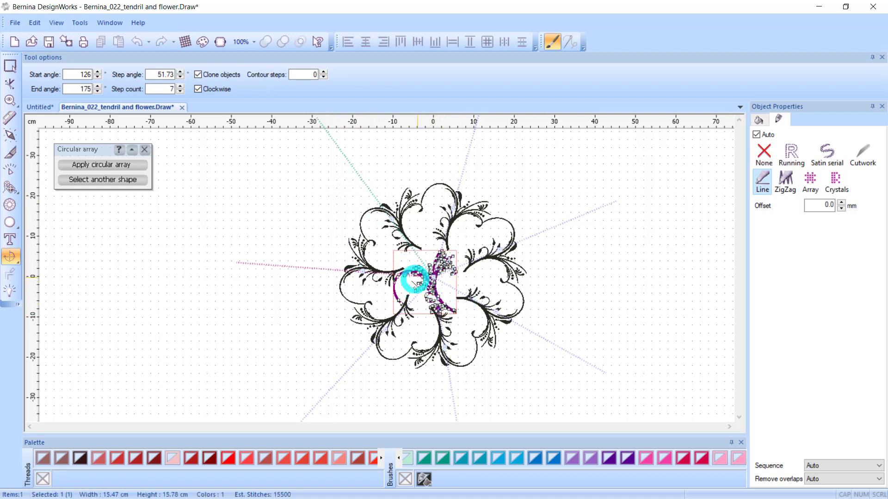
- Apply the circular array and deselect the resulting ring of tendrils
click(132, 165)
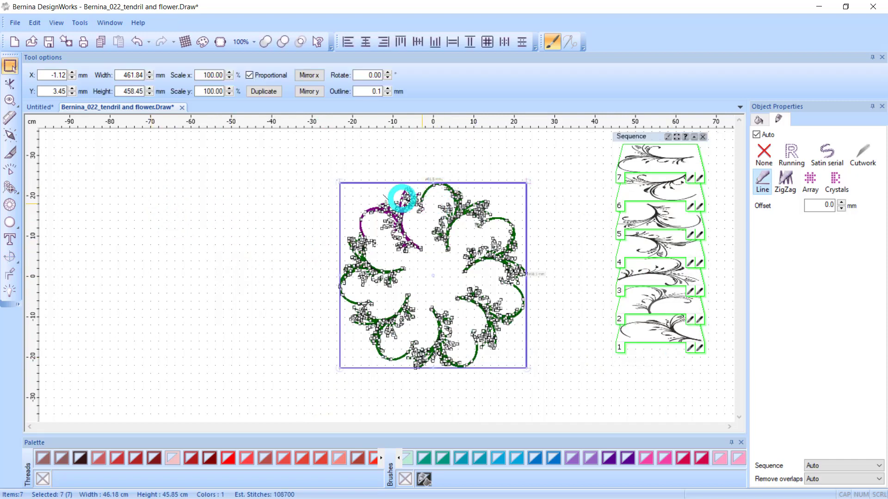
click(271, 202)
scroll(499, 274, up, 2)
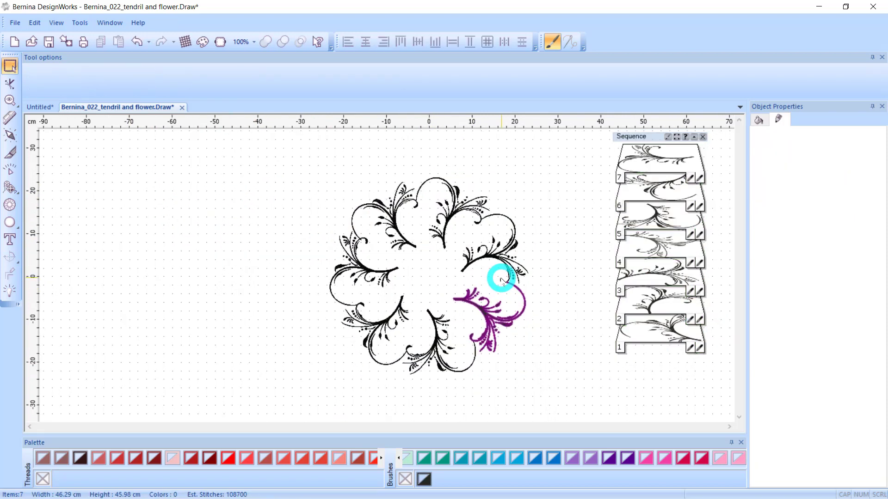
scroll(522, 276, up, 1)
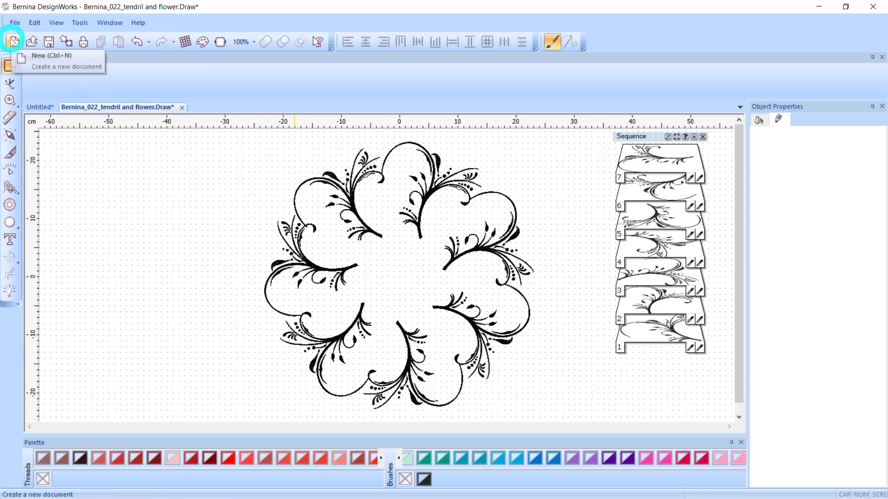
- Open the design file Bernina_010_sun.Draw from the PaintWork folder
click(31, 41)
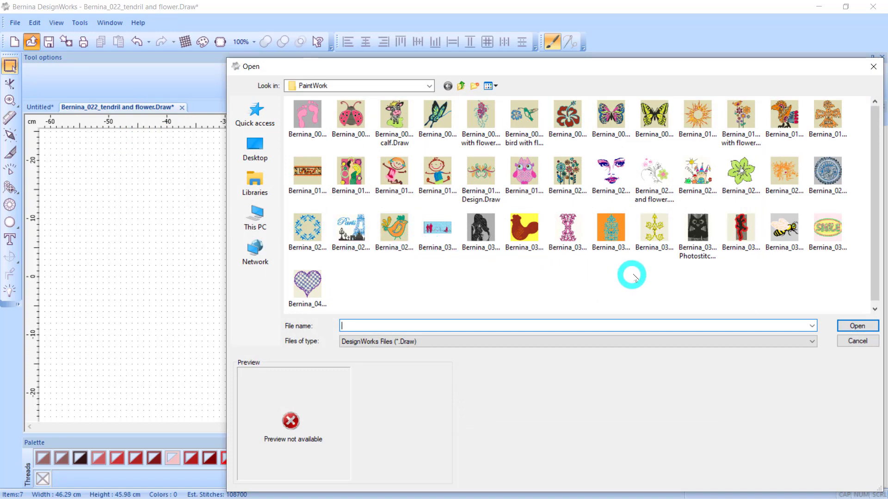
click(701, 121)
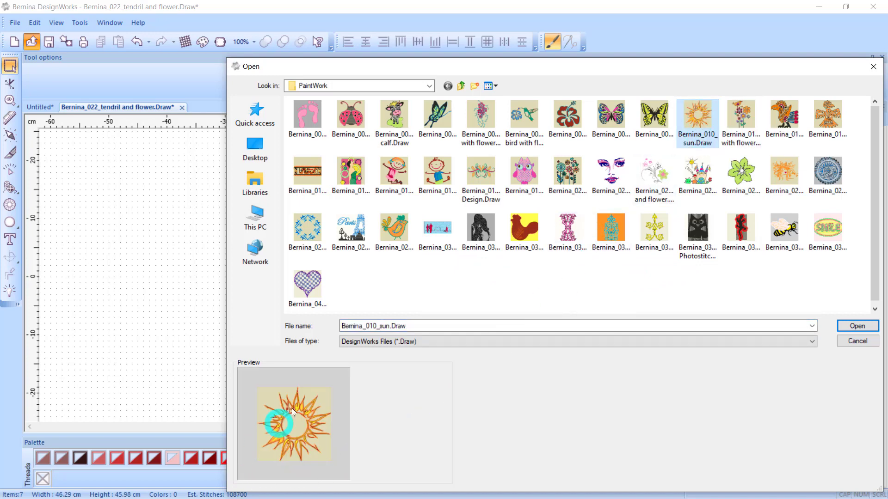
click(857, 326)
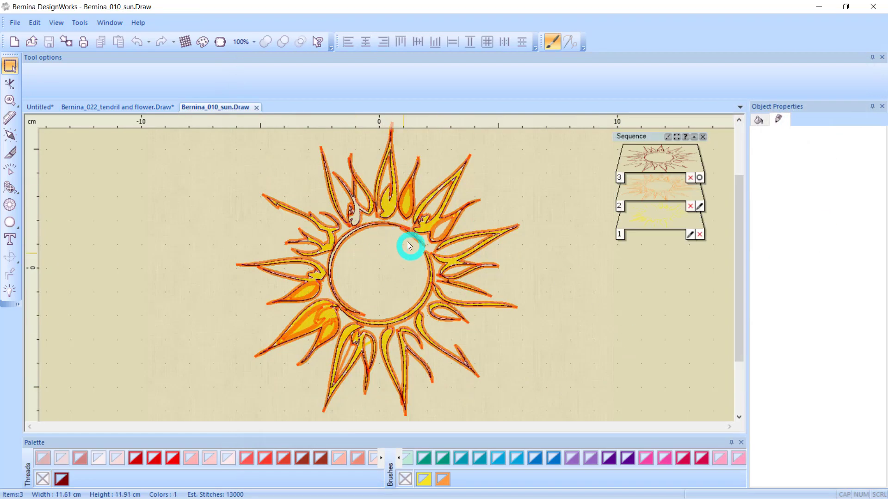
scroll(350, 289, down, 3)
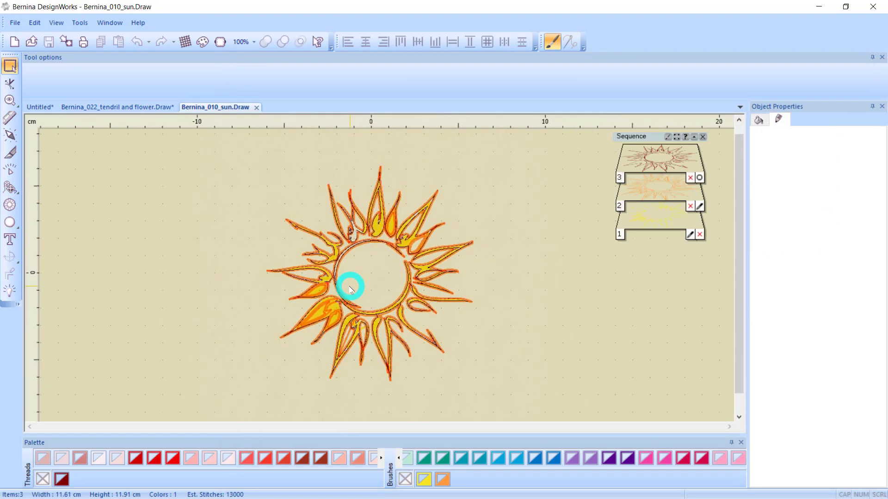
- Select all the objects of the sun design and start a rectangular array of them
drag(250, 179, 499, 375)
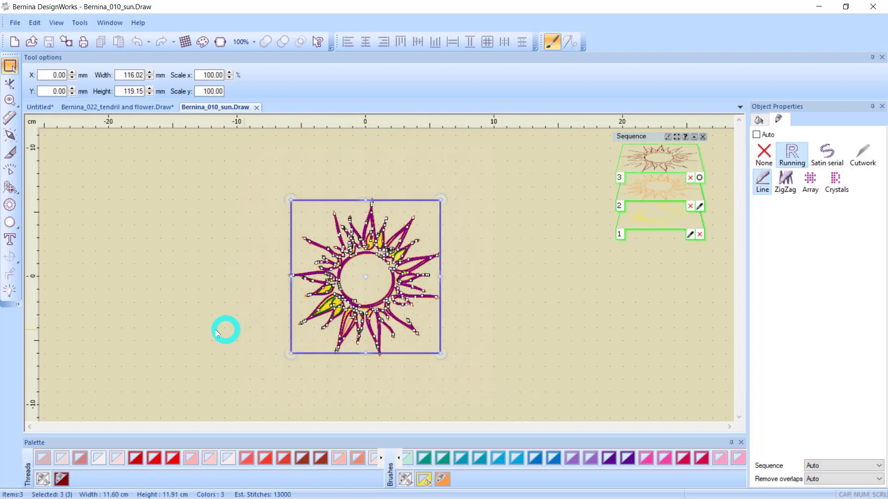
click(17, 263)
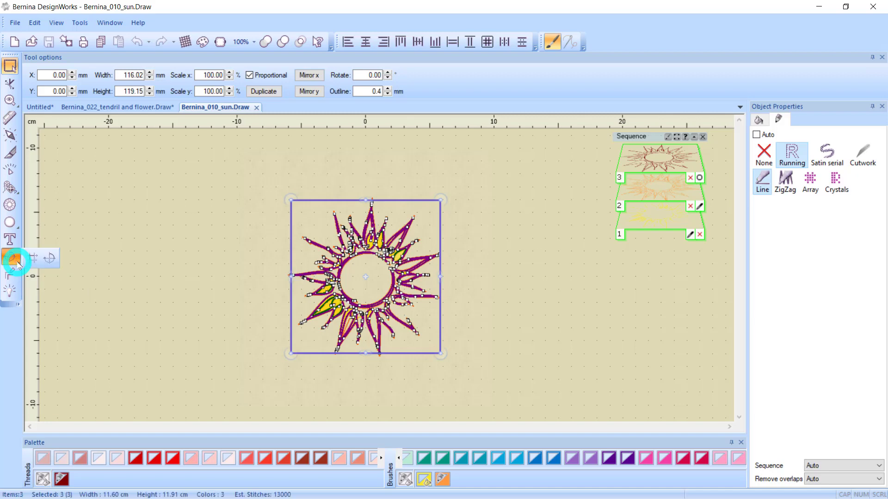
click(29, 259)
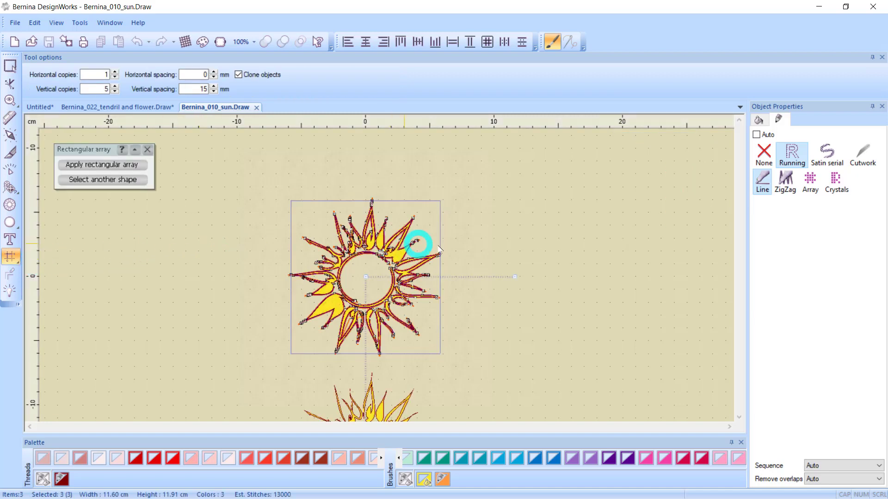
- Move the array preview up and to the left of the original sun, and set the horizontal copies to 3
scroll(476, 241, down, 2)
scroll(472, 248, down, 2)
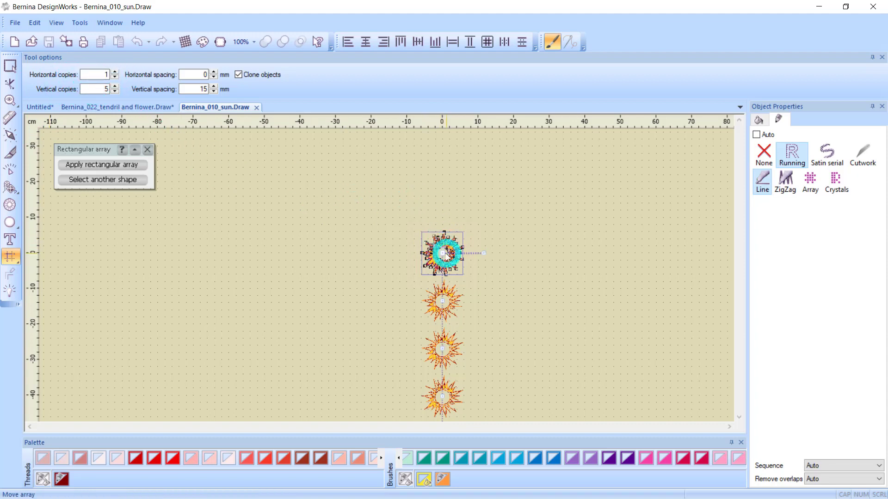
drag(443, 254, 360, 175)
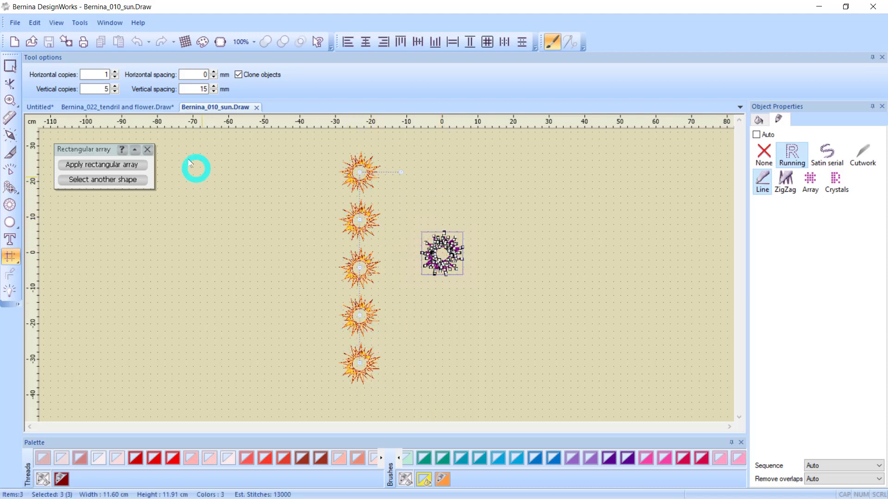
double_click(98, 73)
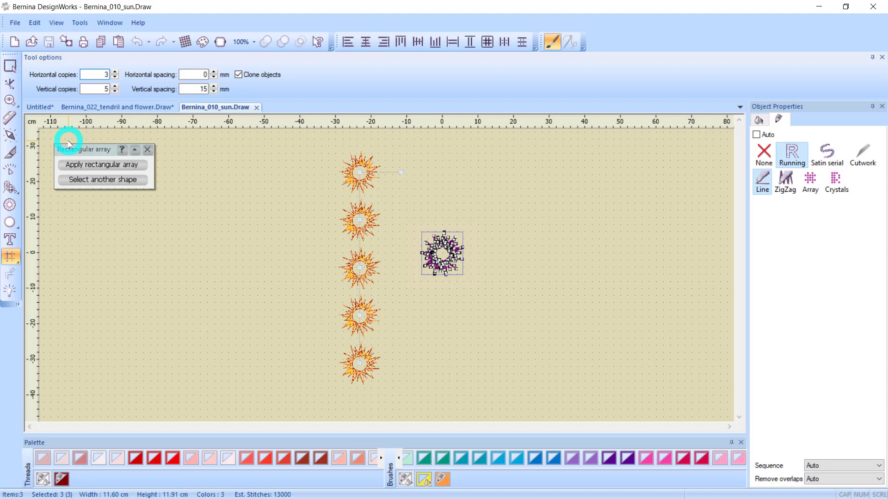
- Set the horizontal copies to 3 and adjust the array's spacing to about 24 mm horizontally and 27 mm vertically
text(3)
double_click(94, 89)
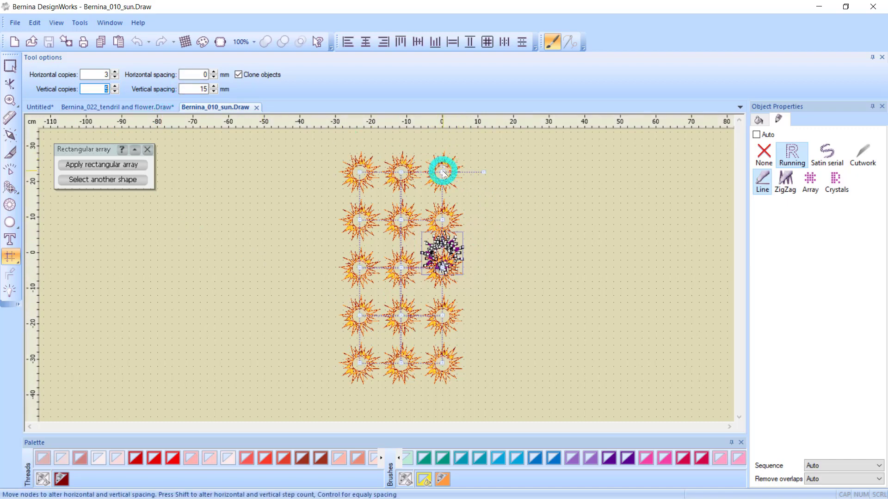
drag(443, 173, 552, 174)
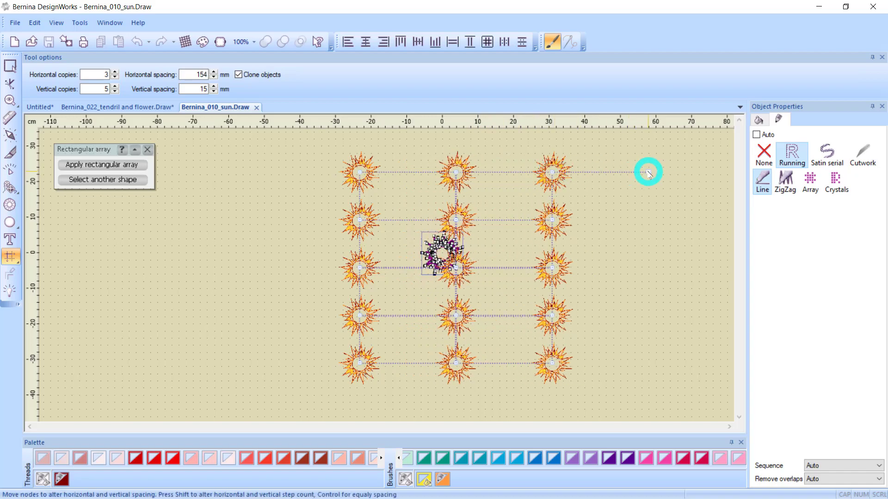
drag(646, 168, 620, 172)
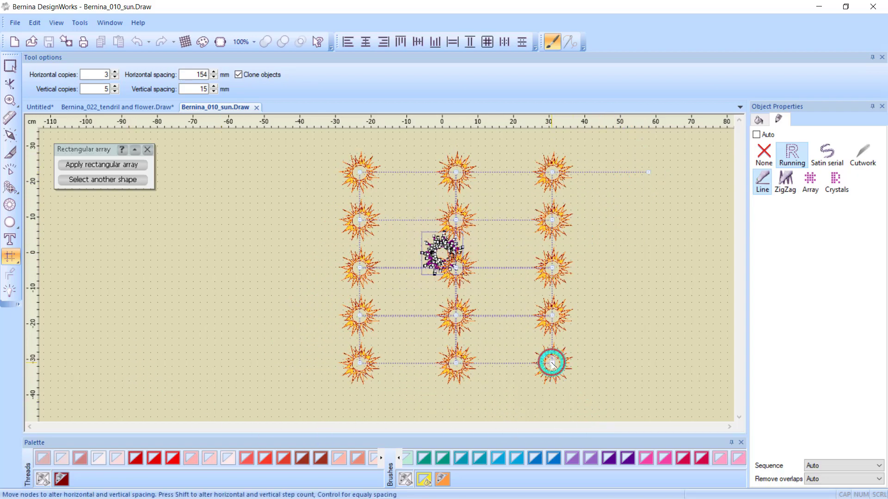
drag(551, 365, 460, 347)
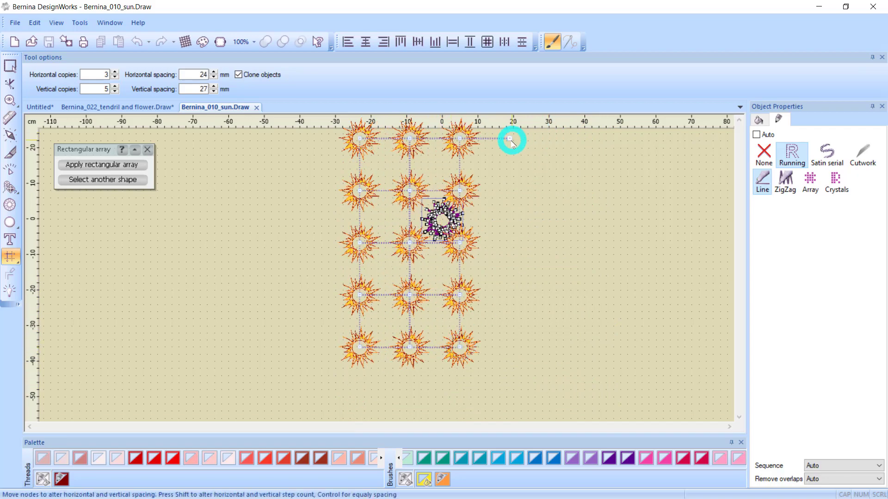
- Tilt the sun array clockwise, tighten its horizontal and vertical spacing to 0 mm, and apply it
drag(510, 139, 491, 210)
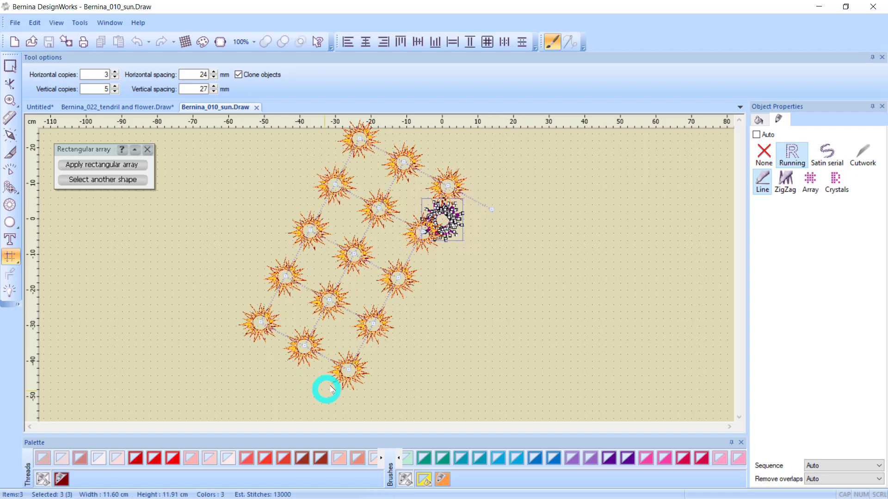
drag(348, 371, 353, 329)
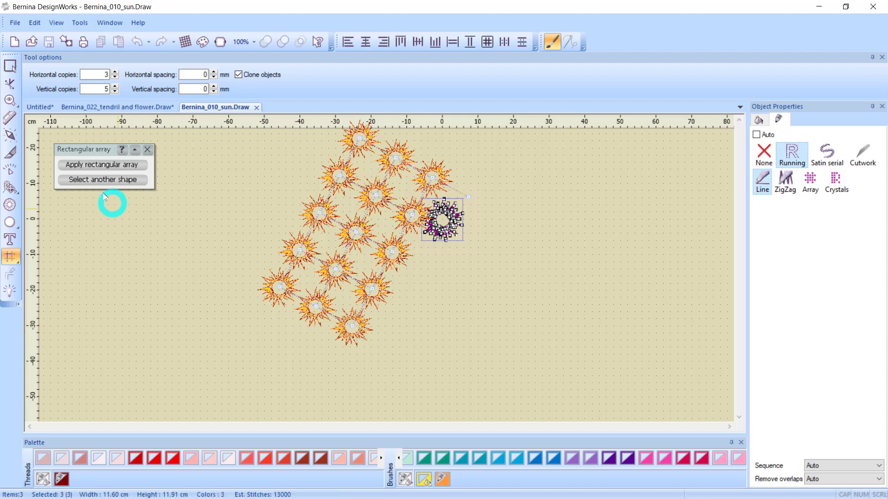
click(114, 164)
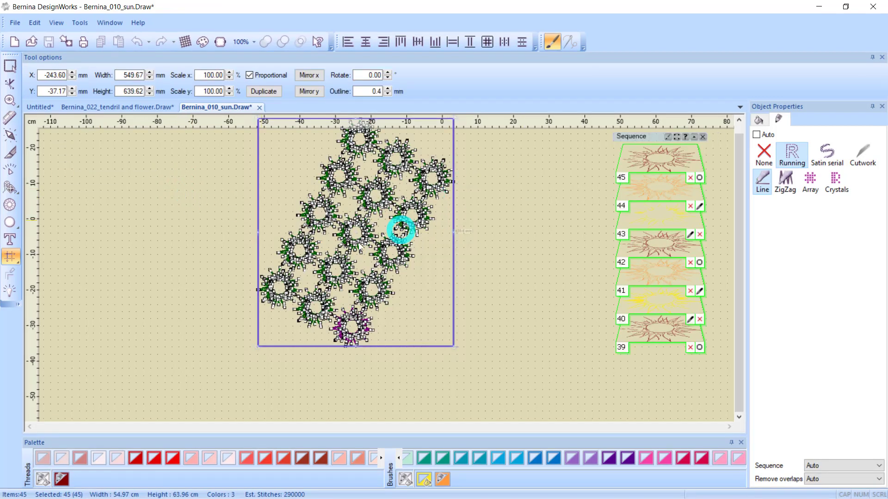
click(542, 226)
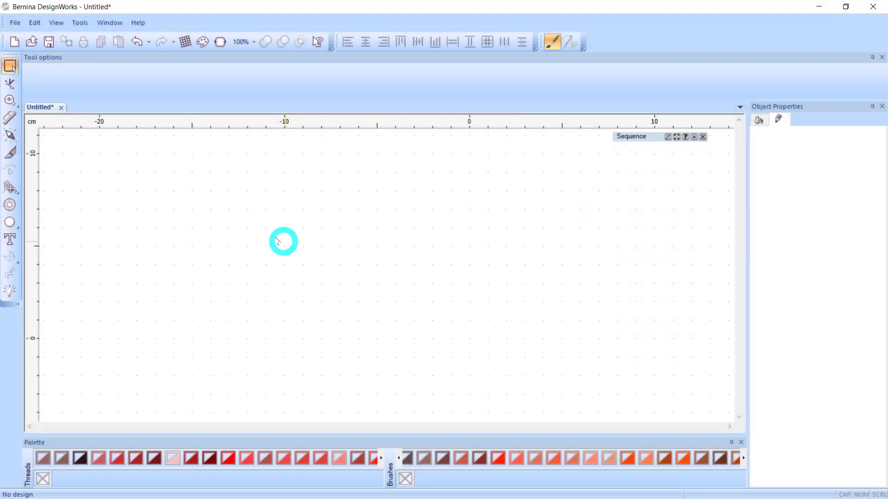
- Draw an upright ellipse about 50 mm wide and 93 mm high in the empty untitled design
click(17, 228)
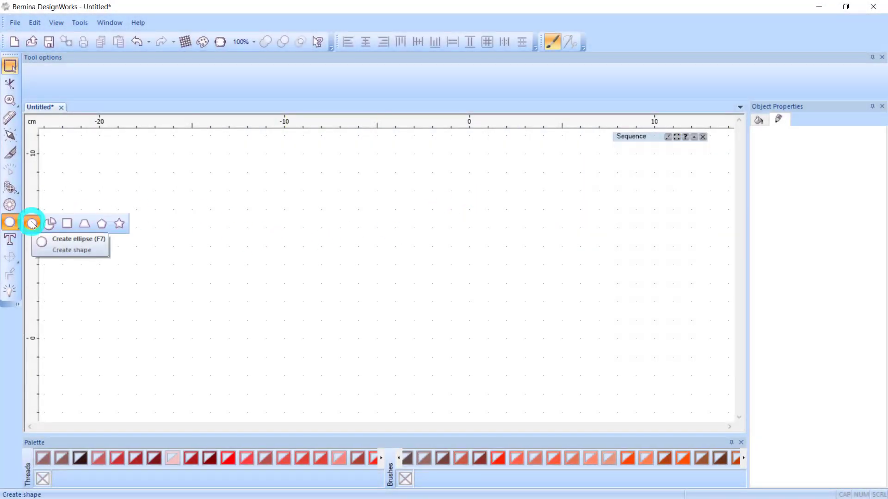
click(33, 224)
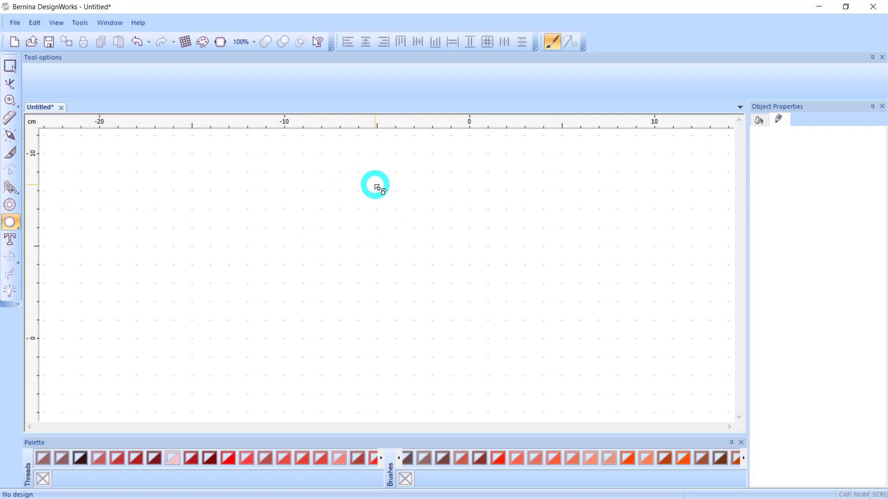
drag(366, 185, 467, 358)
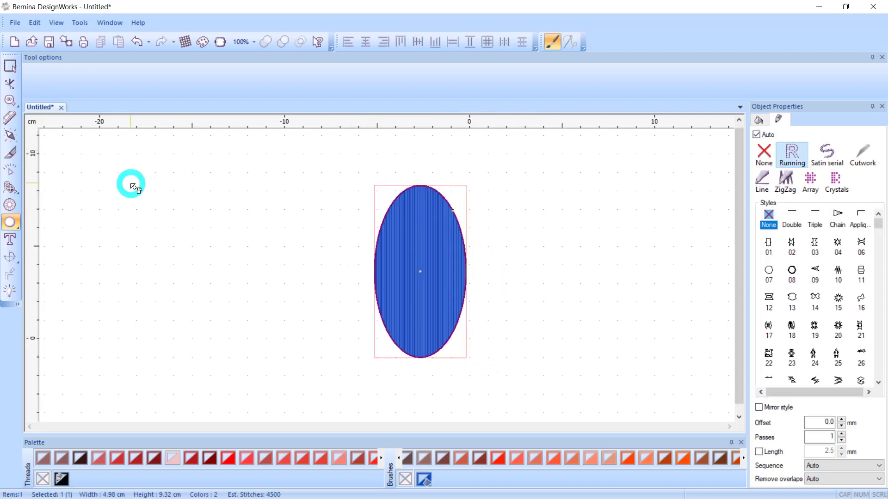
right_click(195, 224)
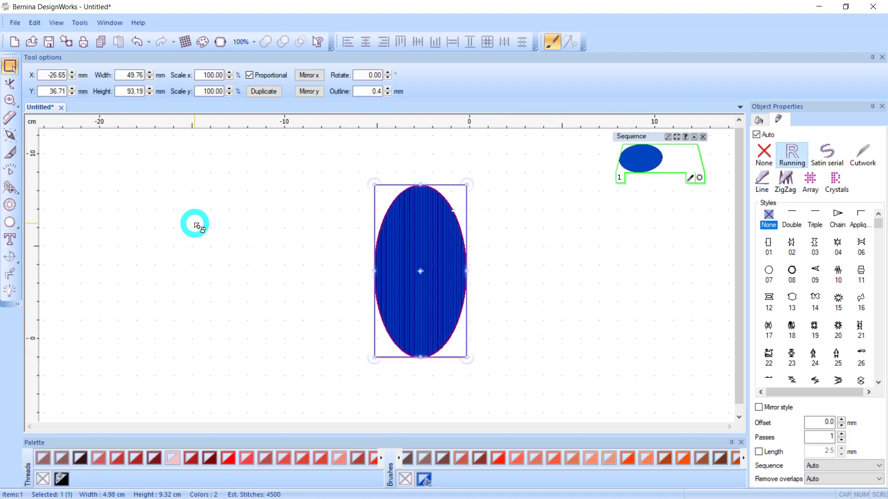
- Create five Running autoborders to the outside of the ellipse at a distance of 6 mm
click(9, 275)
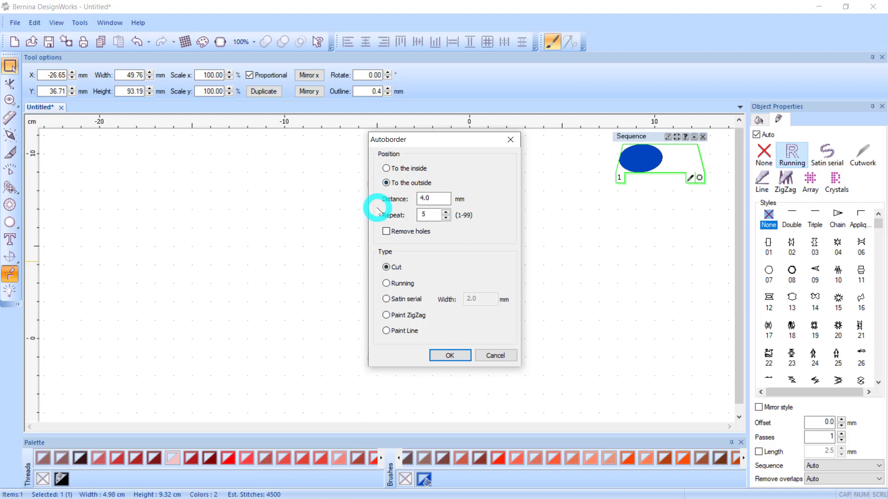
click(429, 214)
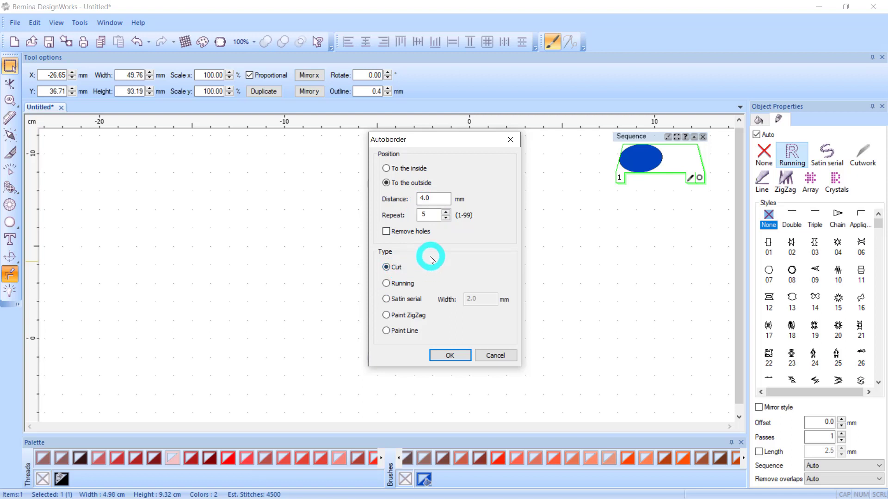
click(386, 284)
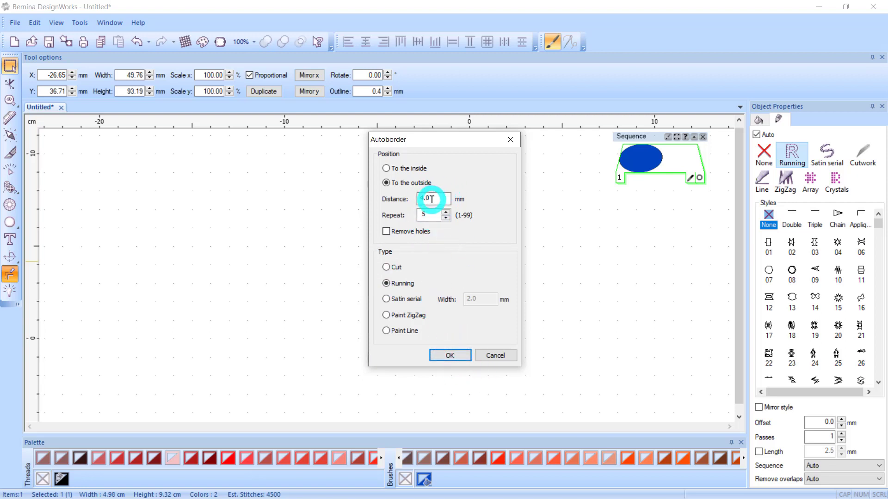
drag(430, 199, 415, 202)
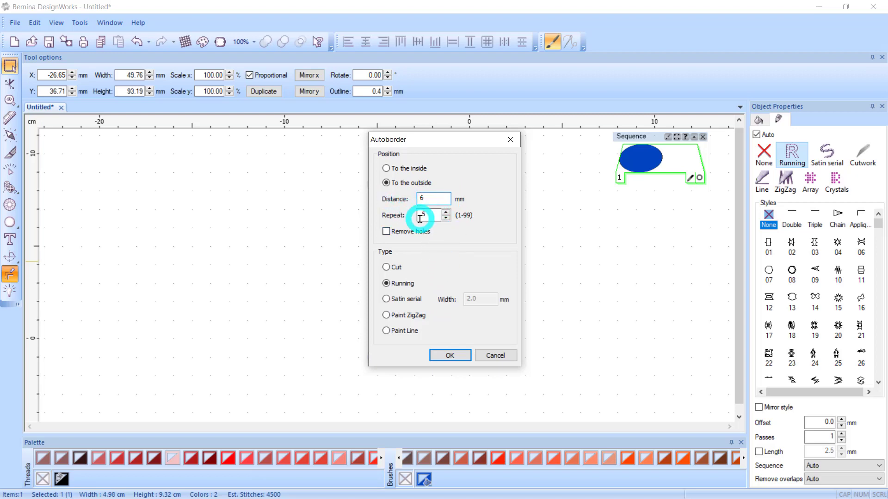
click(450, 355)
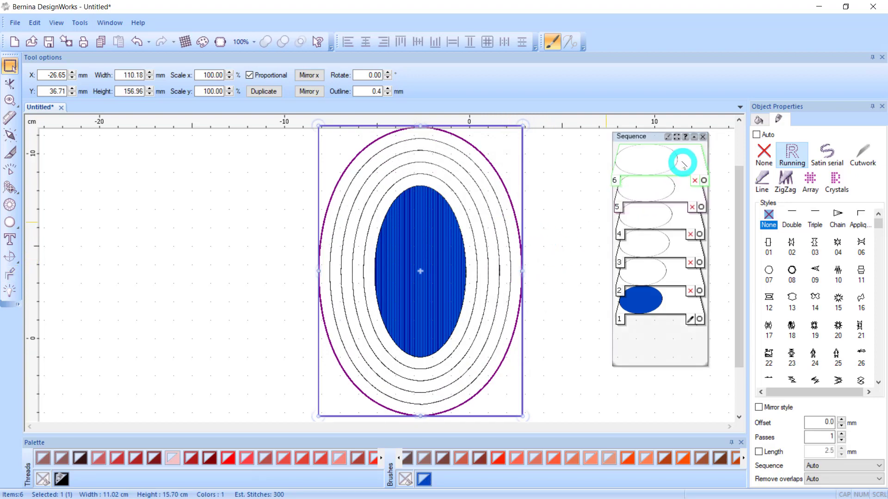
- Apply running style 07 to the outermost border and style 13 to the second border from the outside
scroll(673, 162, down, 1)
scroll(556, 295, up, 1)
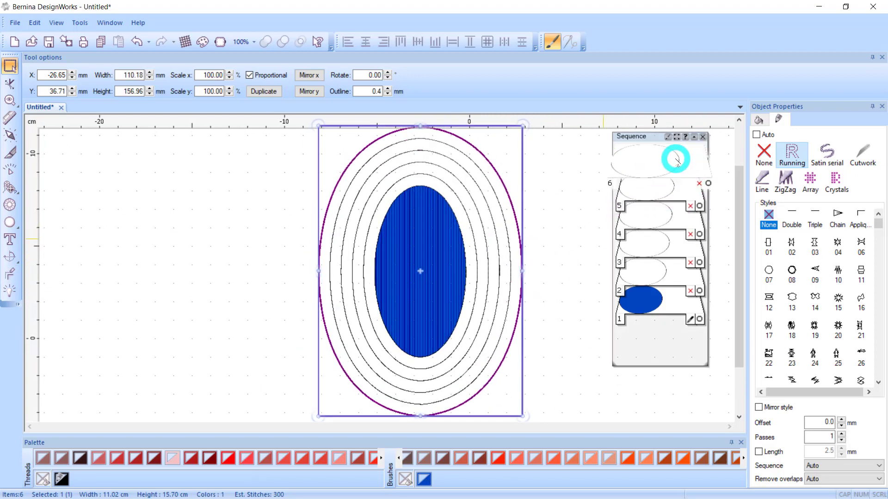
scroll(675, 158, down, 1)
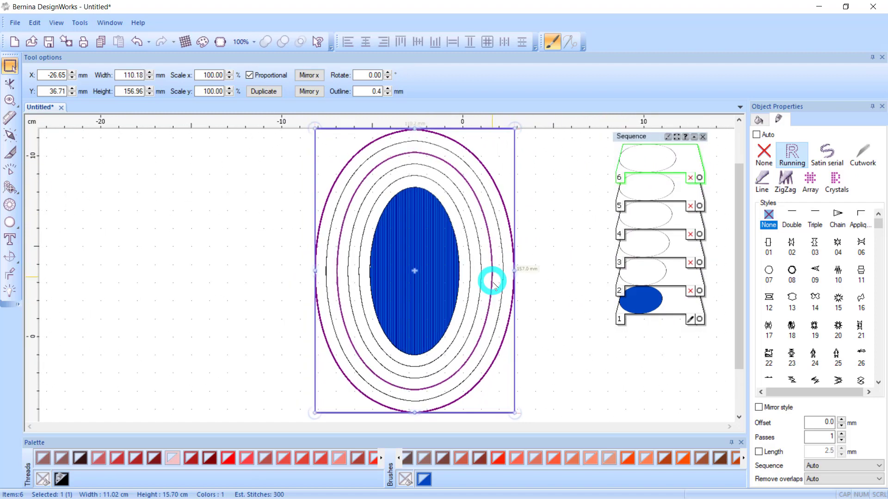
click(768, 270)
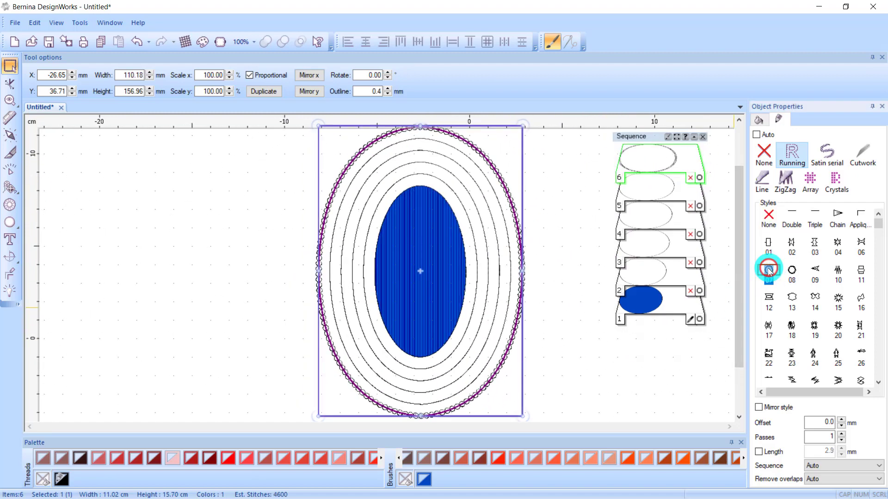
click(656, 197)
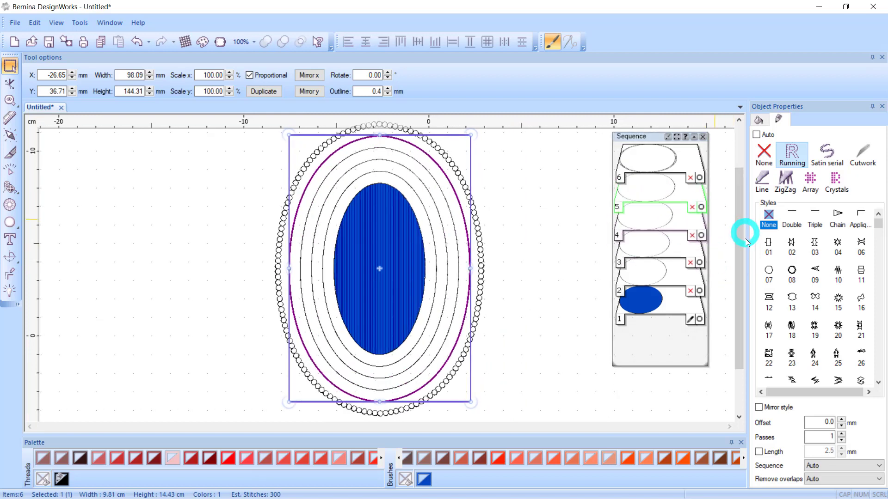
click(791, 297)
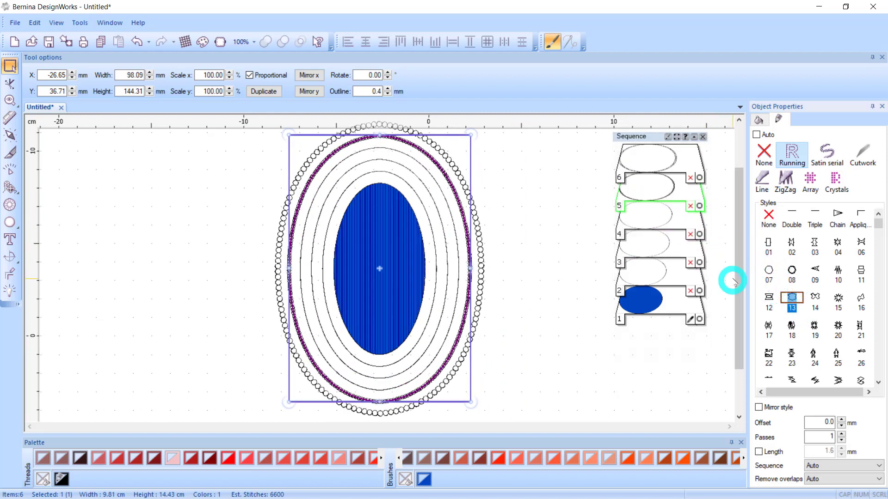
- Apply running style 14 to the third border from the outside and style 24 to the fourth
click(660, 222)
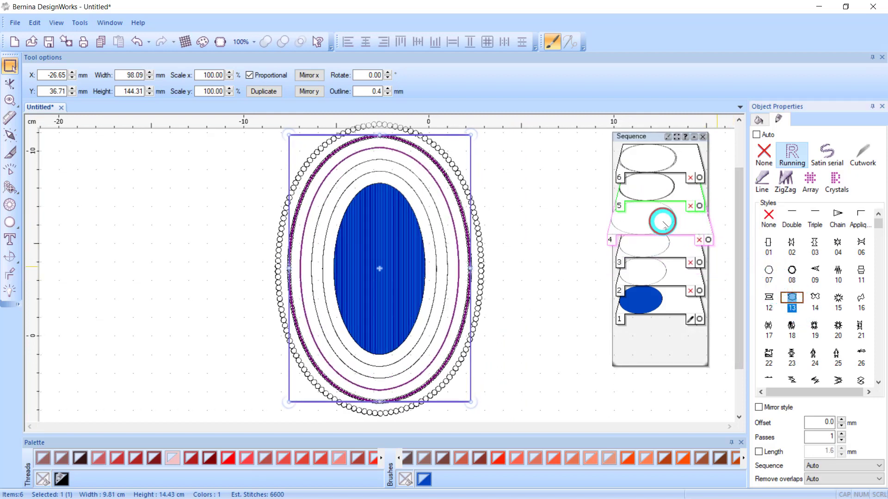
click(814, 297)
click(658, 251)
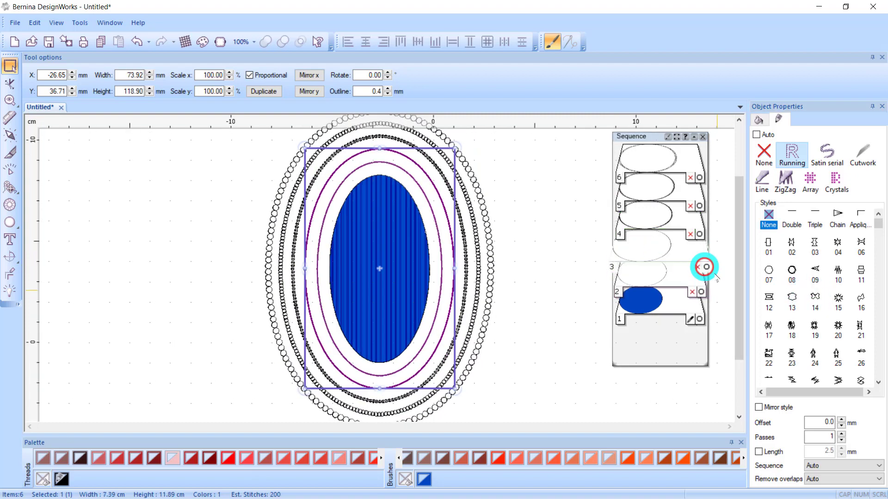
click(813, 354)
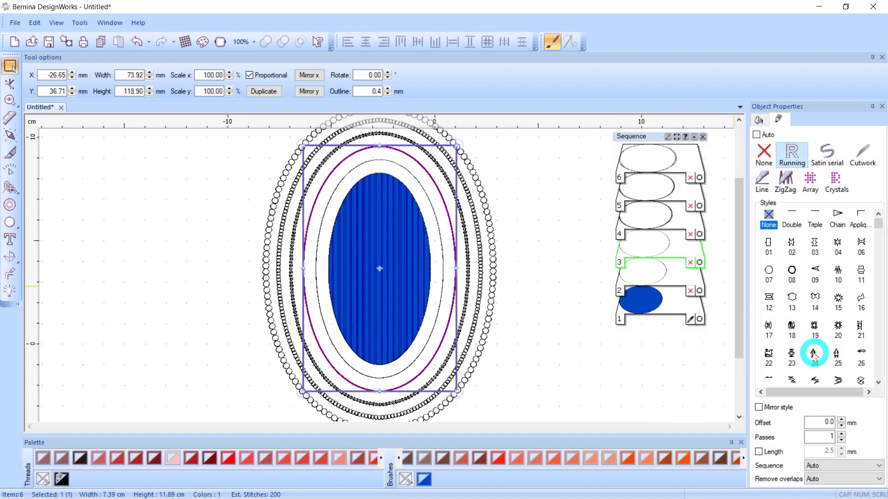
- Apply the running style directly below 26 to the innermost border, and deselect it
click(641, 268)
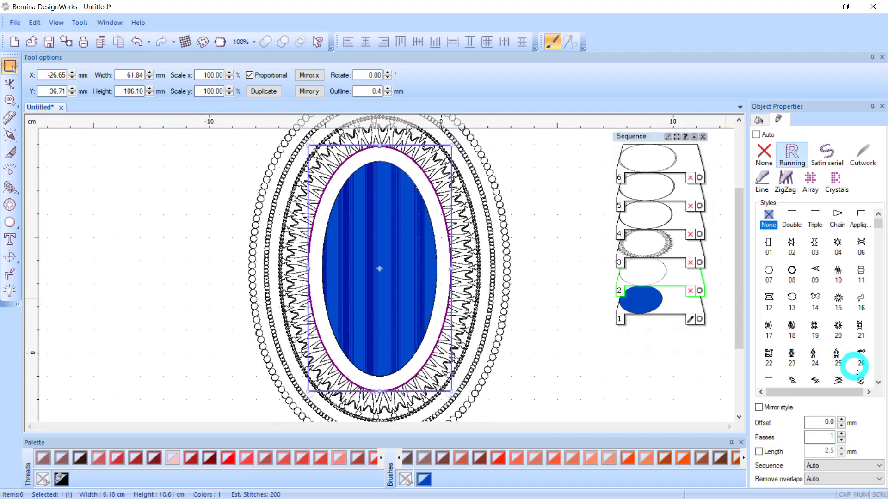
click(860, 379)
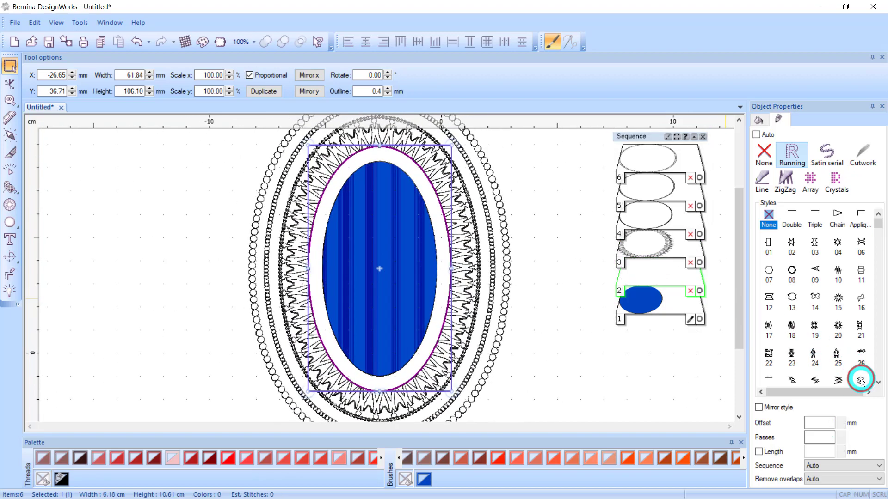
click(571, 300)
- Examine the decorative stitch patterns of the five borders around the ellipse, both up close and as a whole
scroll(490, 284, up, 2)
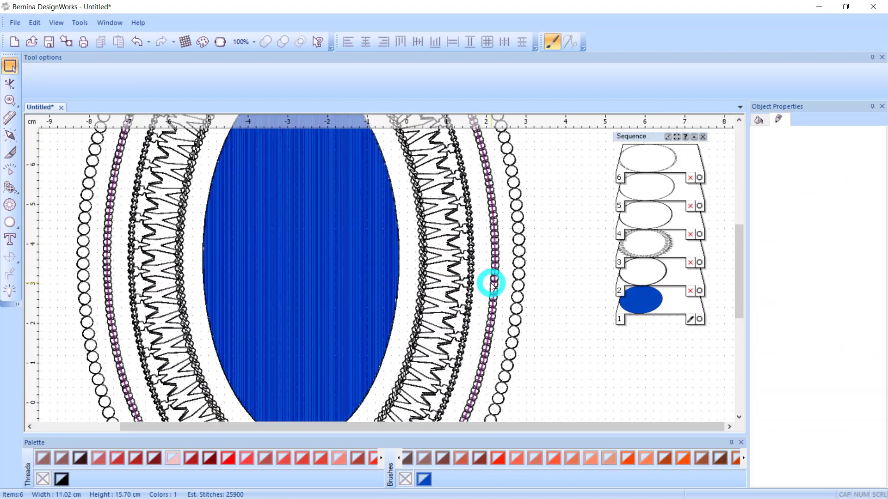
scroll(491, 284, up, 3)
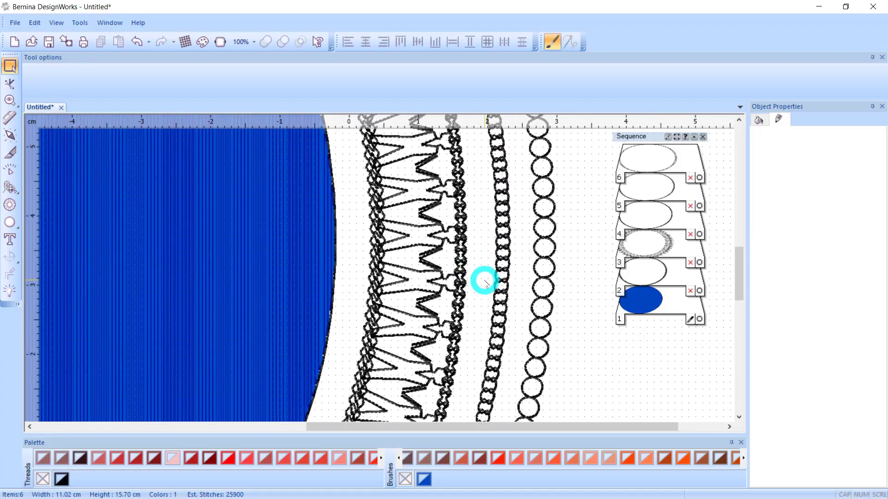
scroll(485, 283, down, 5)
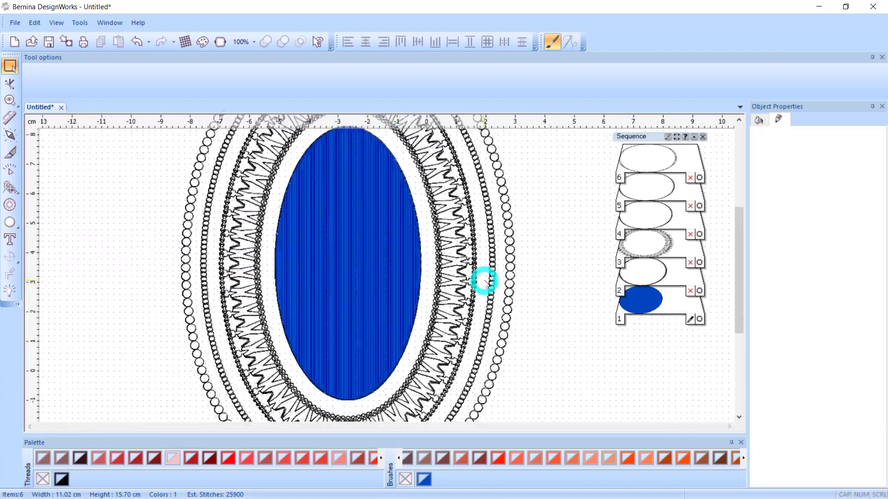
scroll(484, 281, down, 2)
scroll(476, 277, up, 4)
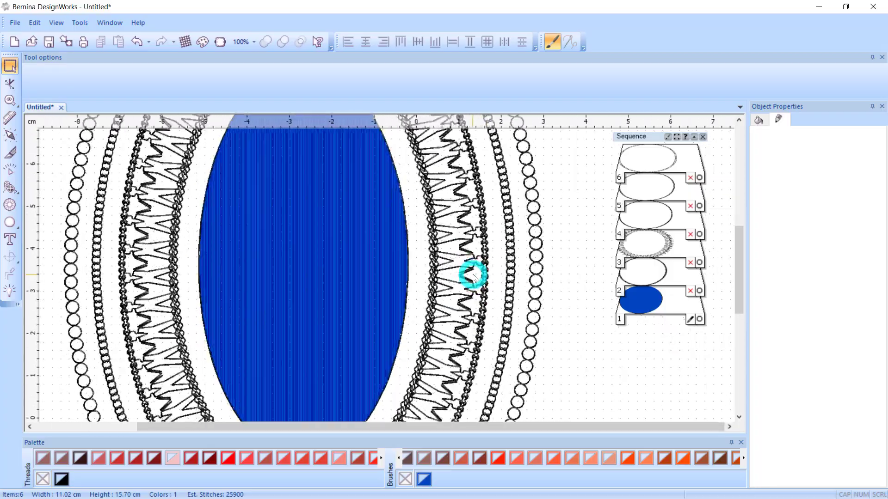
scroll(474, 276, down, 4)
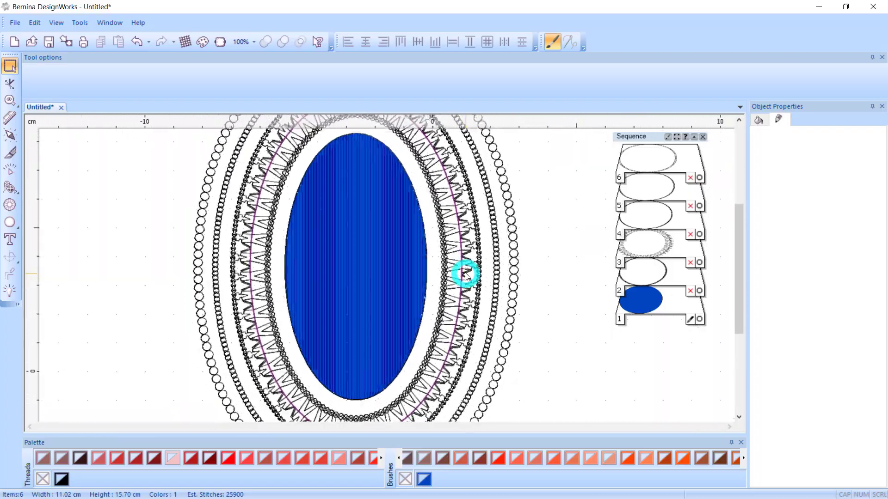
scroll(466, 275, down, 3)
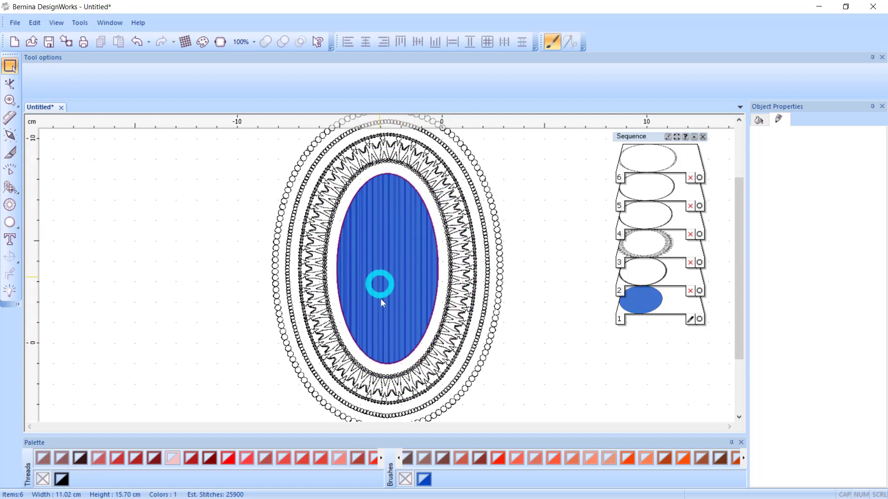
scroll(393, 290, up, 1)
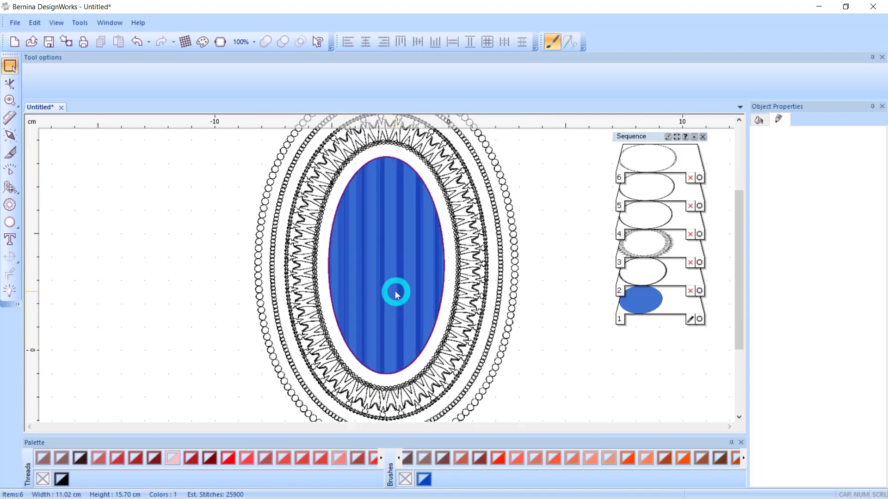
scroll(395, 290, down, 2)
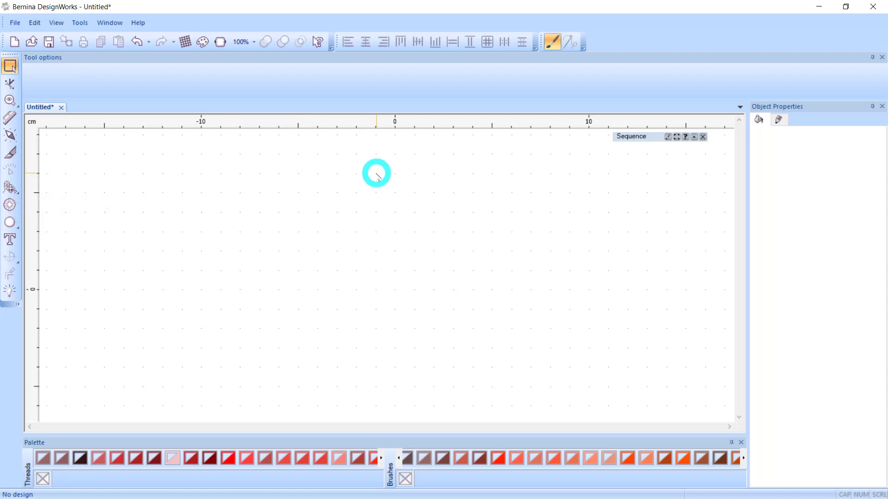
- Draw a closed, curved oval outline about 7.3 cm wide and 11.3 cm high near the centre of the workspace
click(9, 187)
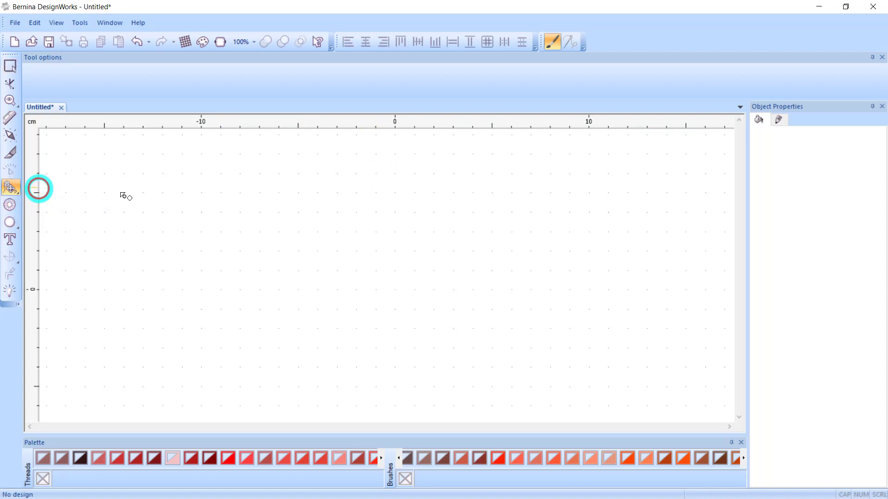
click(395, 154)
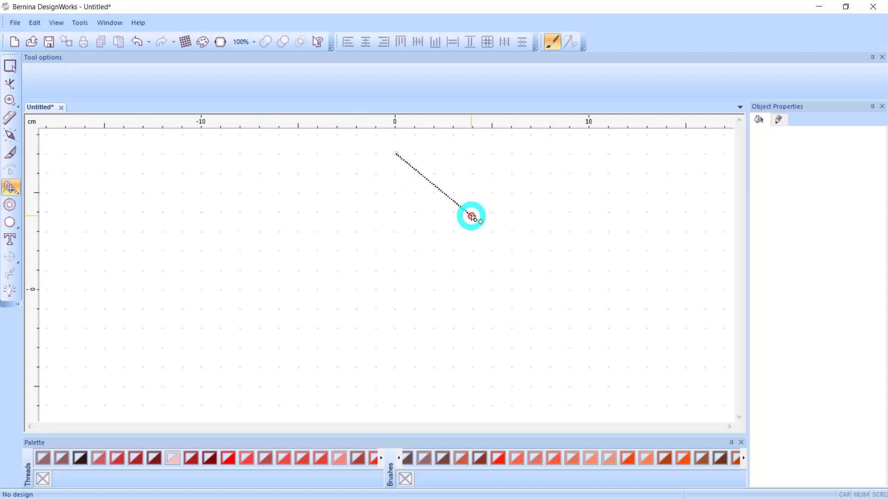
click(461, 254)
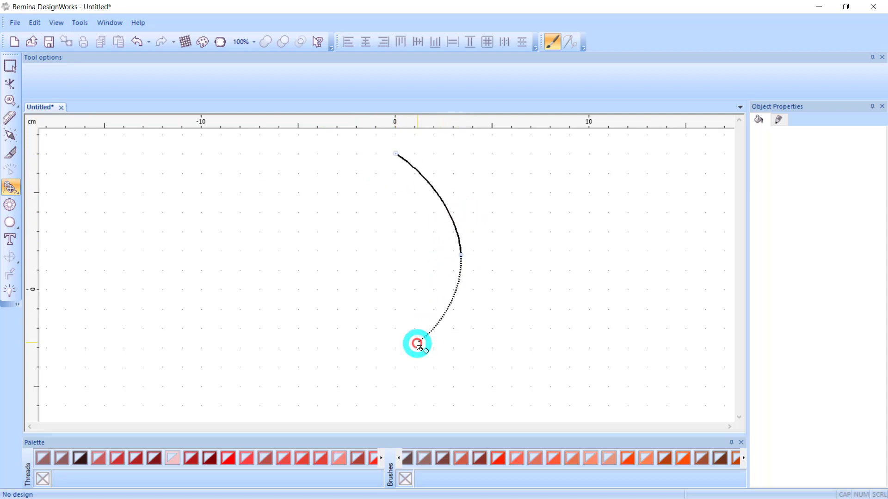
click(390, 371)
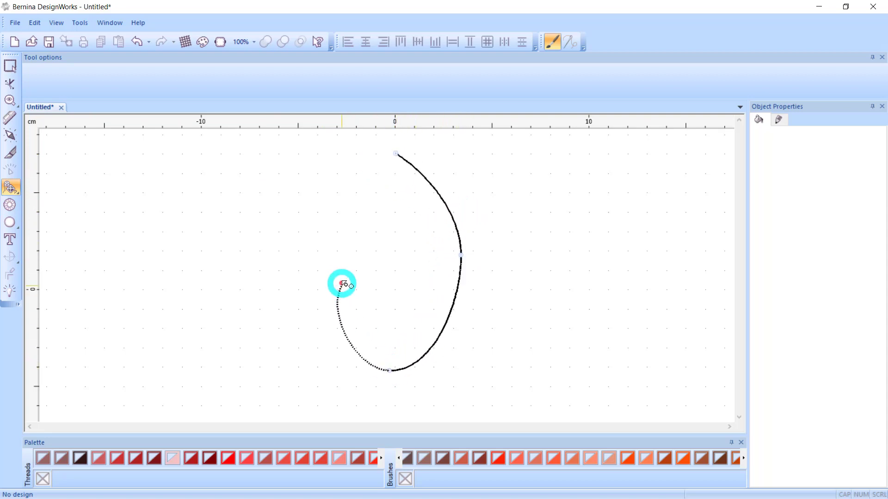
click(320, 253)
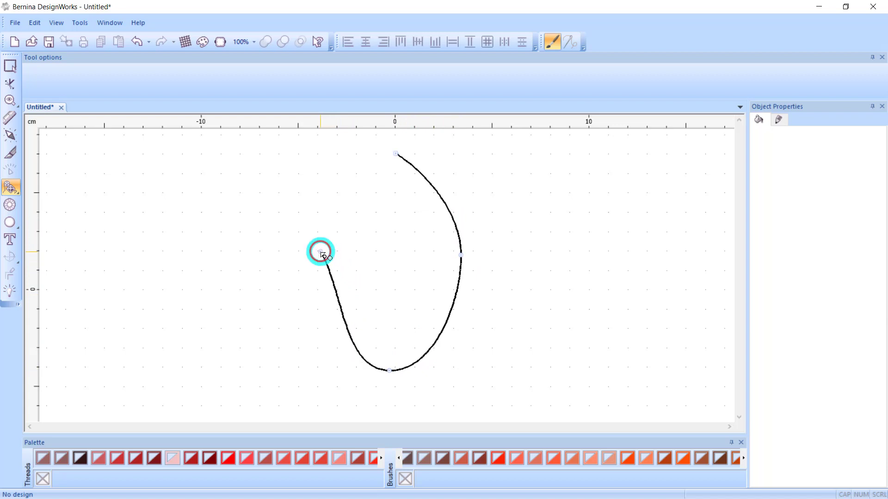
click(394, 156)
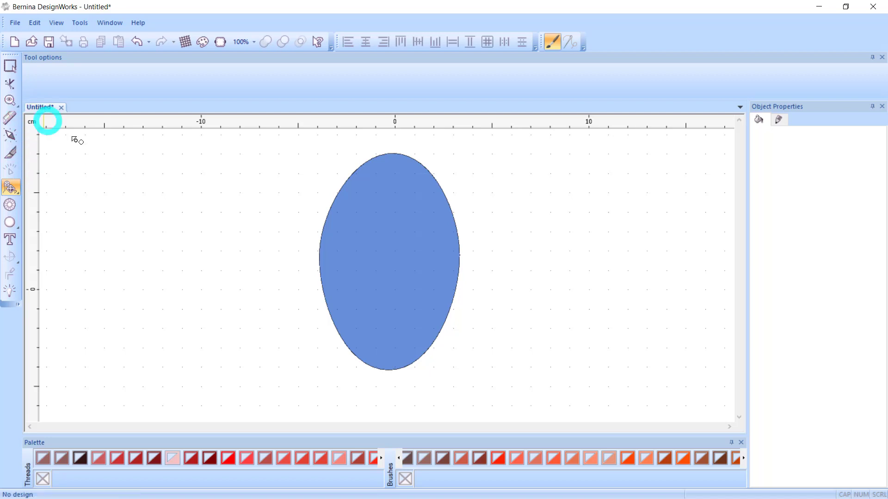
right_click(124, 177)
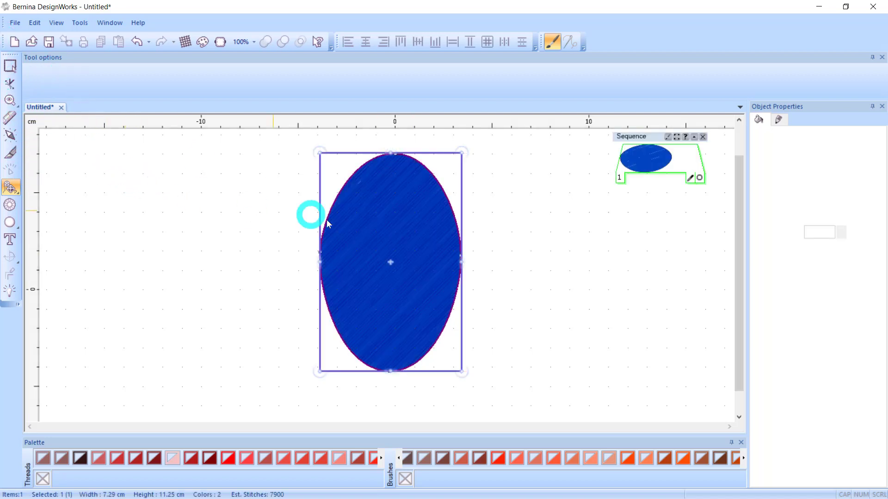
- Shift the oval's top node slightly to centre it and convert it to a cusp node
click(9, 65)
click(9, 84)
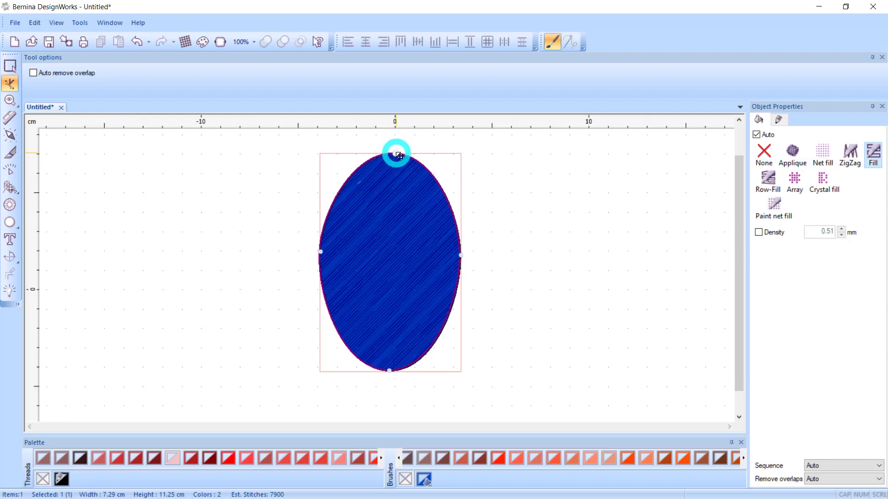
drag(399, 157, 393, 157)
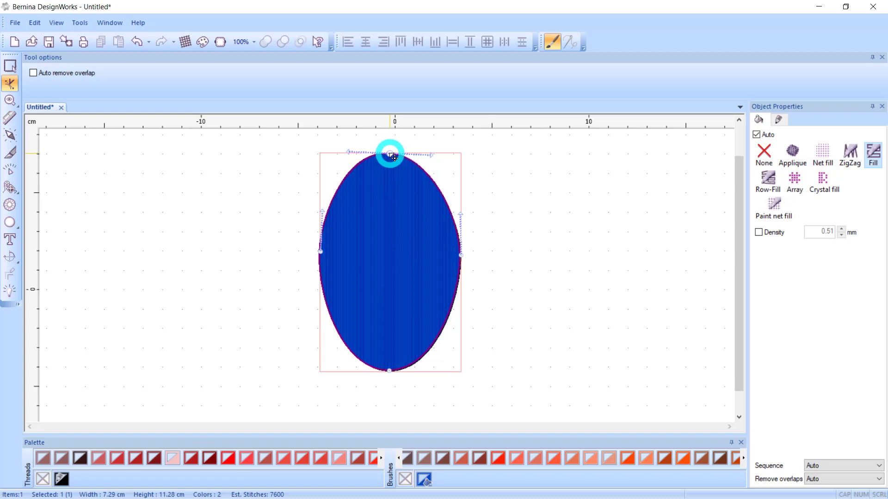
mouse_move(393, 157)
mouse_down()
mouse_move(390, 140)
mouse_move(401, 145)
mouse_move(391, 156)
mouse_up()
right_click(391, 156)
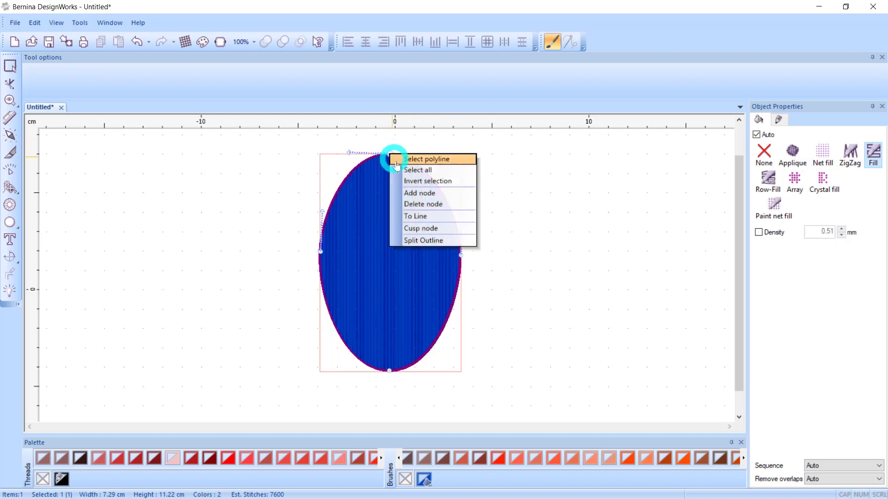
click(430, 229)
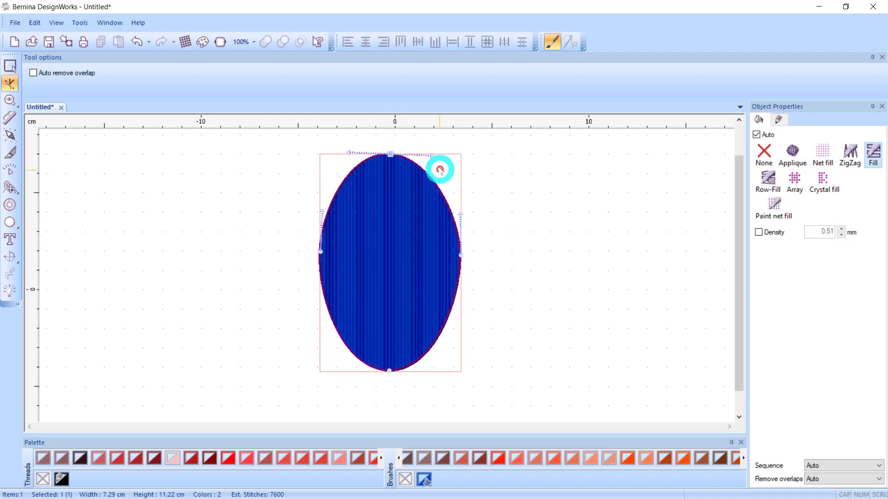
- Reshape the oval into a leaf with a pointed tip by angling the cusp's handles downward and levelling the two side nodes
drag(436, 159, 432, 182)
drag(349, 153, 333, 202)
drag(434, 185, 442, 200)
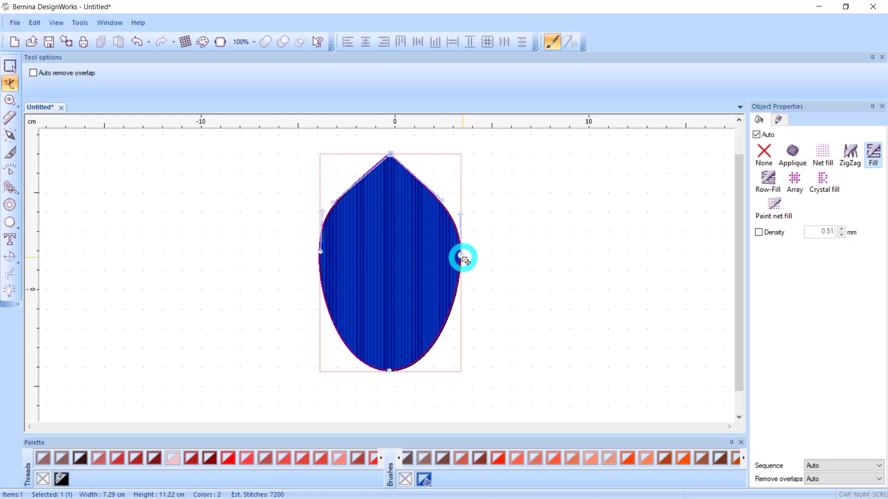
drag(462, 256, 460, 264)
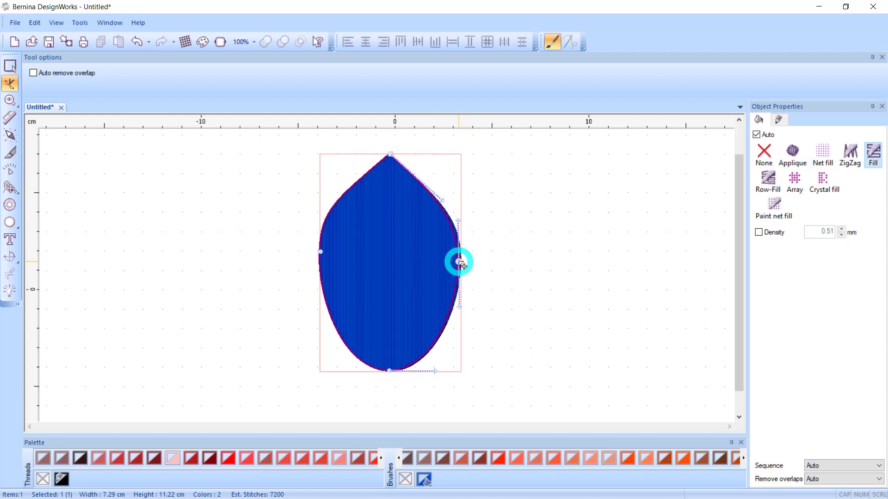
drag(321, 253, 337, 264)
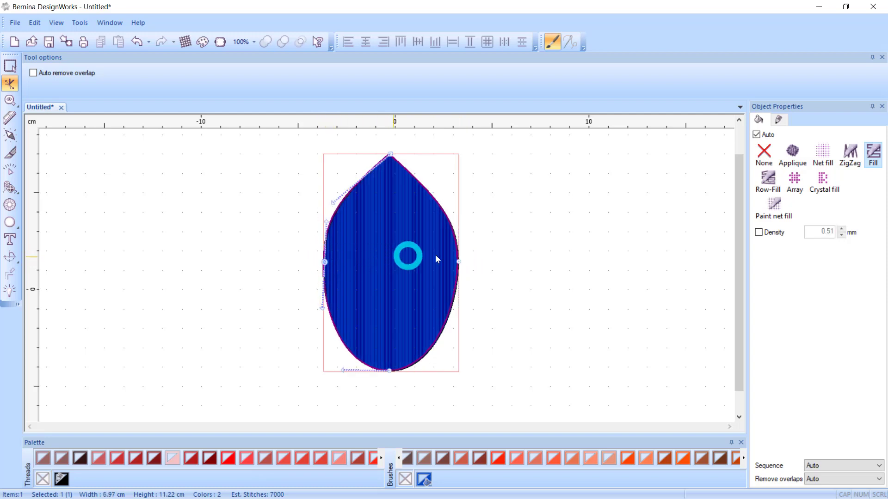
click(570, 214)
click(531, 194)
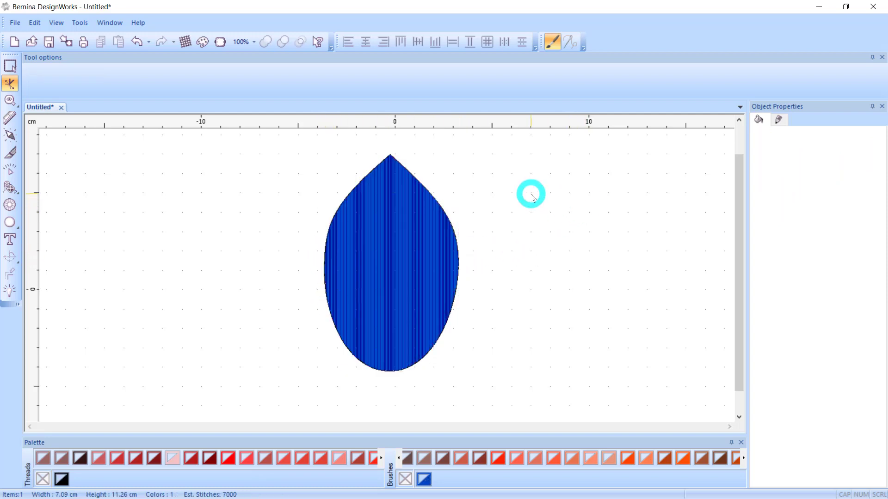
click(402, 162)
click(405, 216)
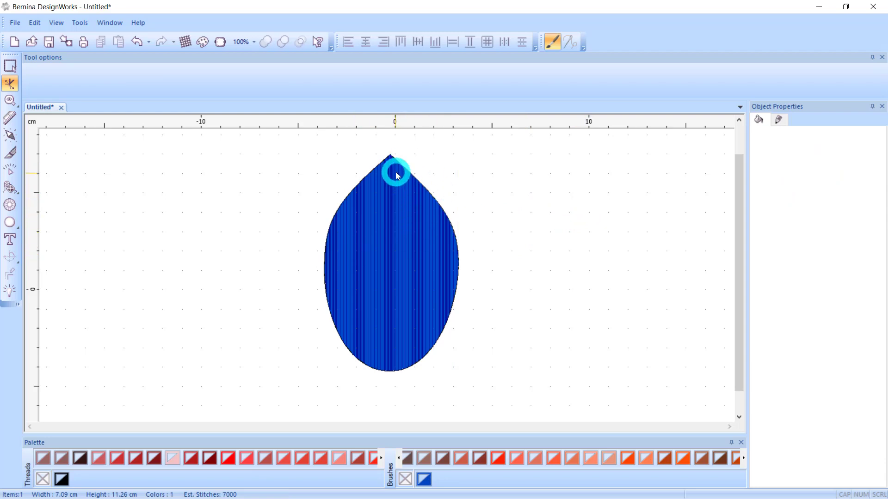
click(393, 179)
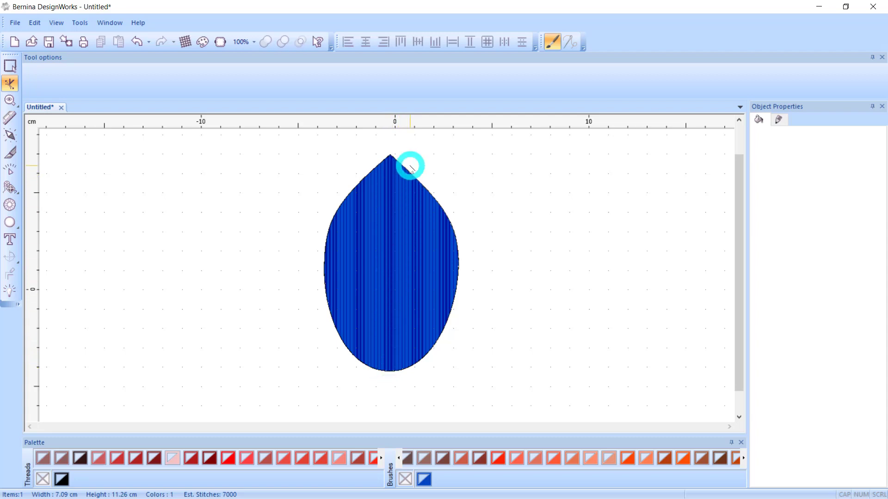
click(337, 344)
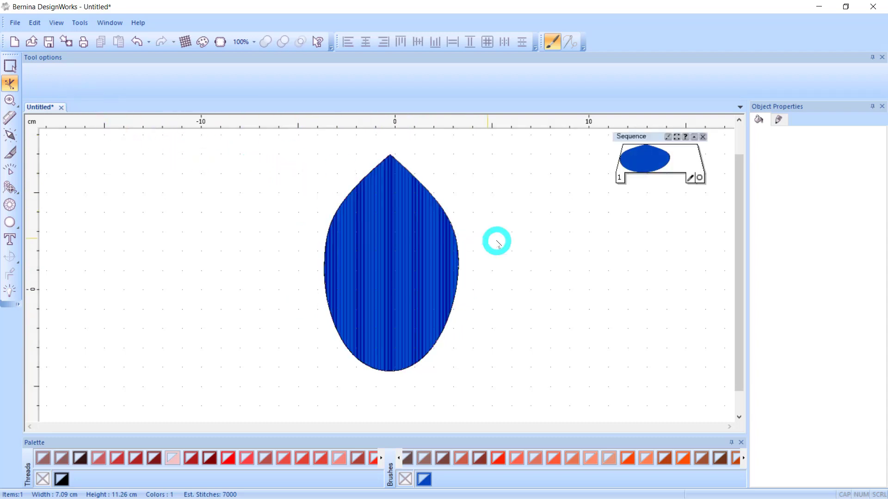
- Add a nearly horizontal stitch direction line across the middle of the leaf from edge to edge
click(9, 66)
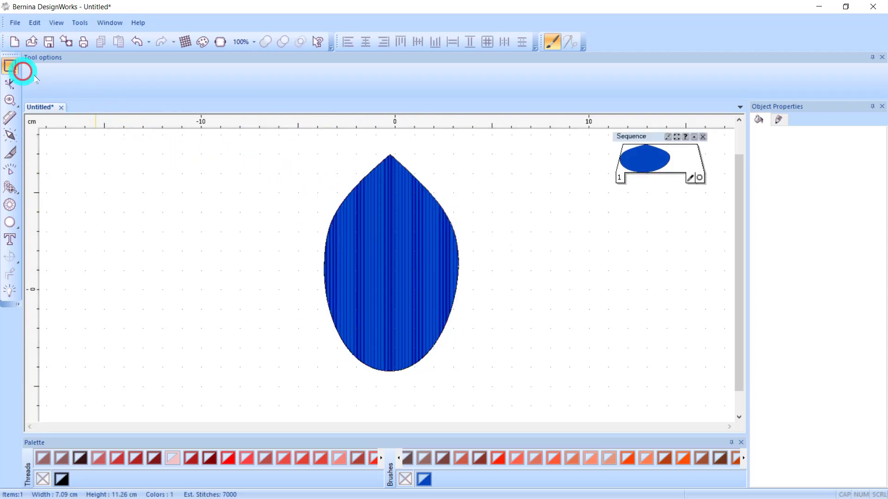
click(402, 190)
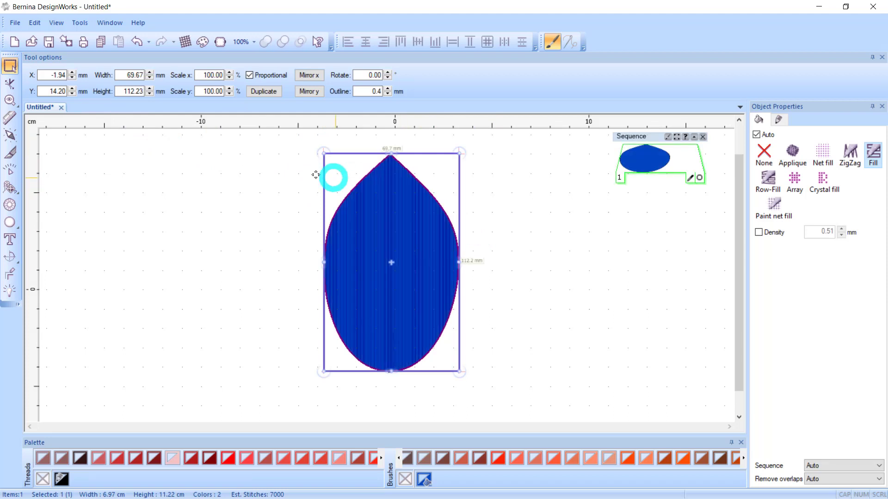
click(9, 134)
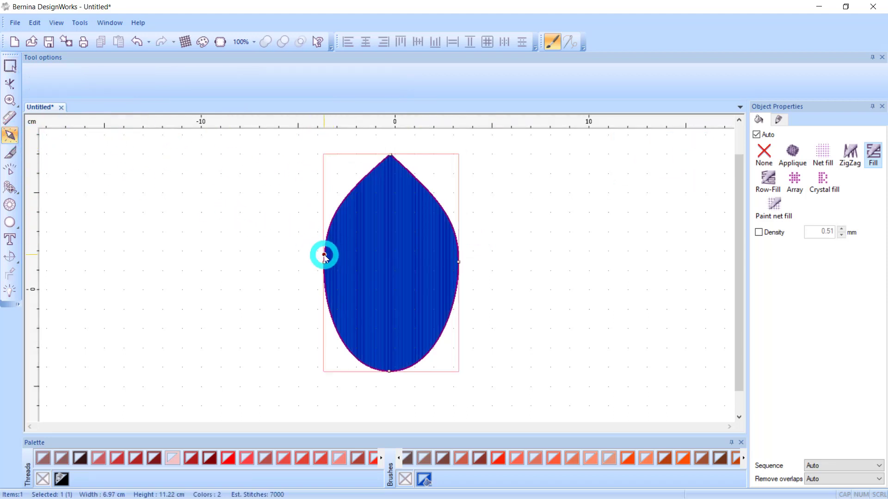
drag(325, 255, 459, 258)
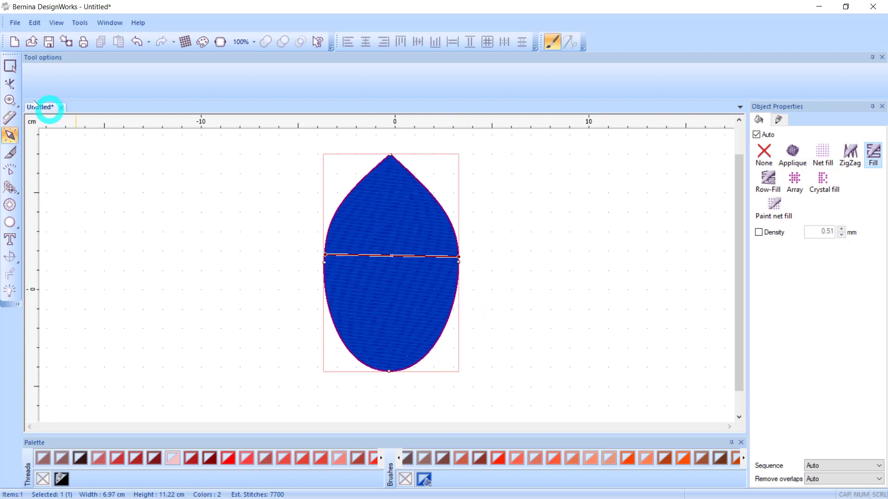
- Set the leaf's fill density to 4 mm and inspect the stitch lines up close
click(6, 67)
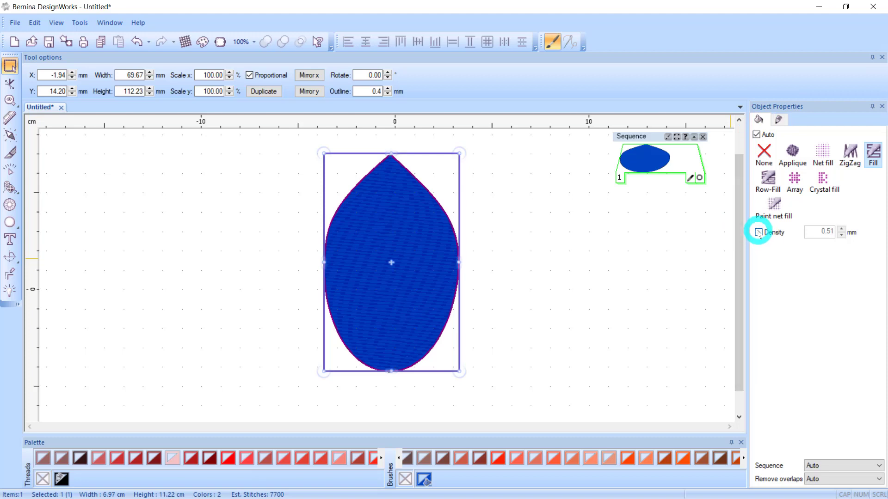
click(758, 232)
drag(809, 232, 855, 232)
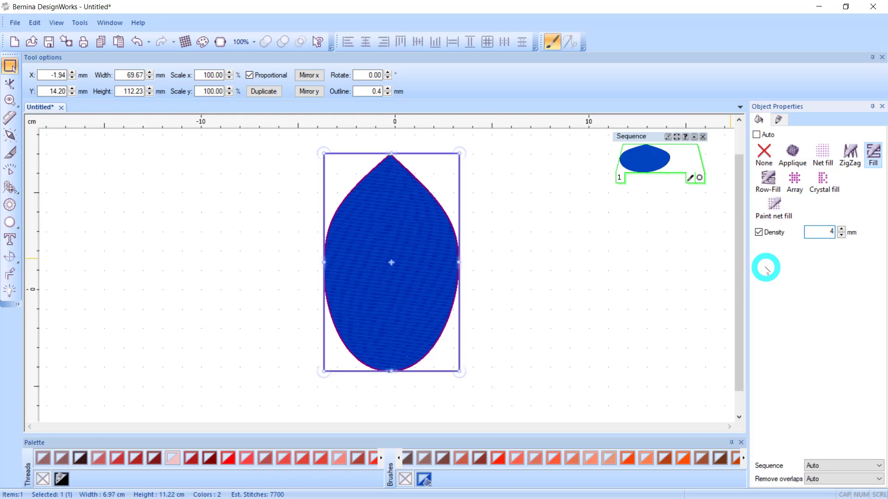
text(4)
click(400, 280)
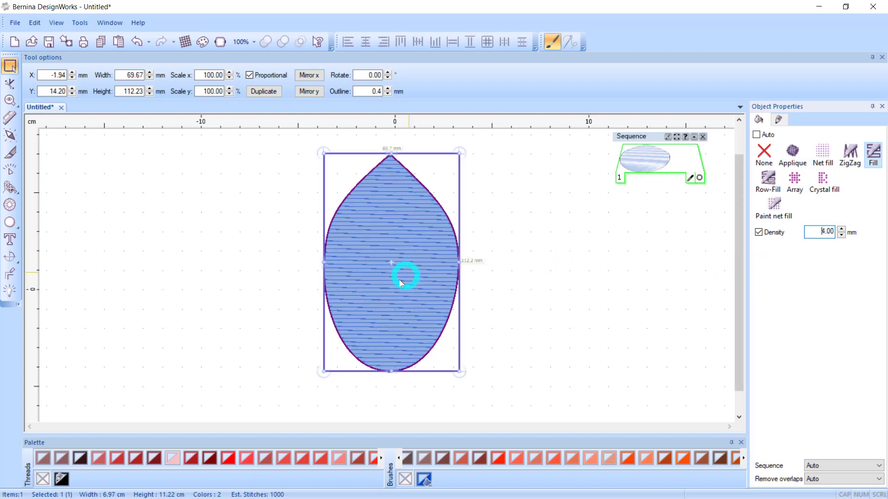
scroll(413, 282, up, 5)
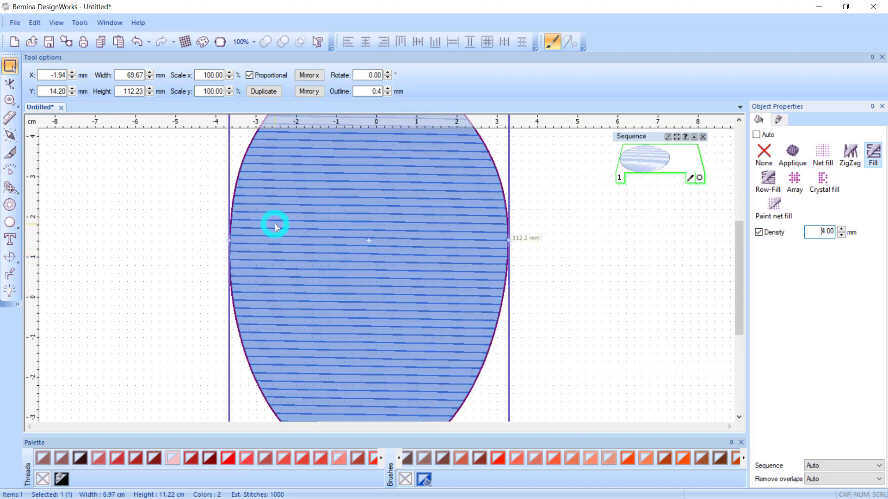
scroll(523, 259, down, 5)
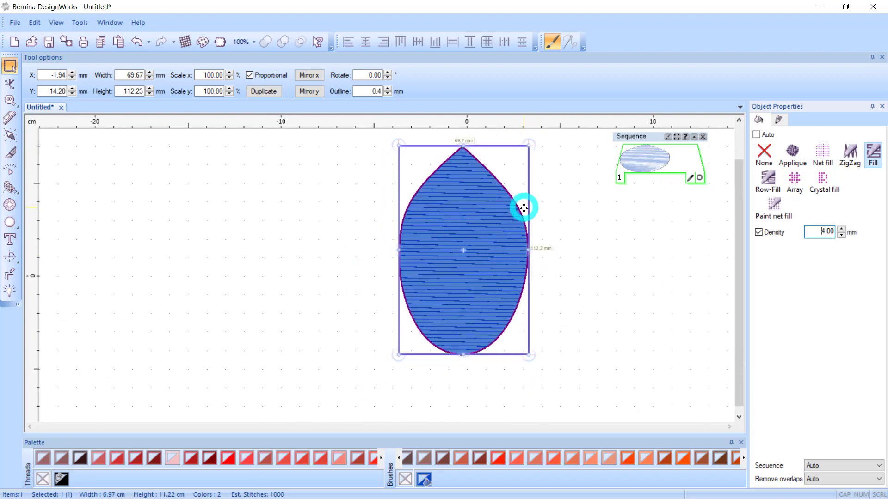
- Draw a diagonal stitch direction line from the leaf's lower left edge to its upper right, and switch the fill to ZigZag
click(10, 134)
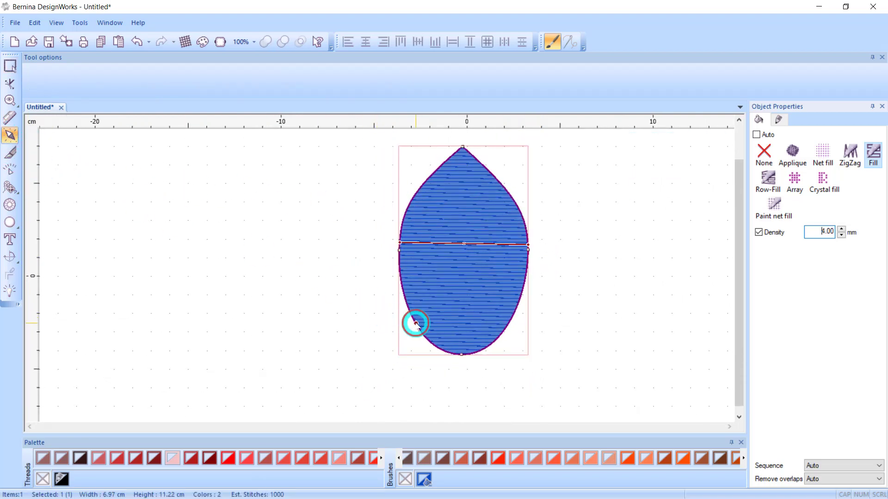
drag(416, 324, 511, 198)
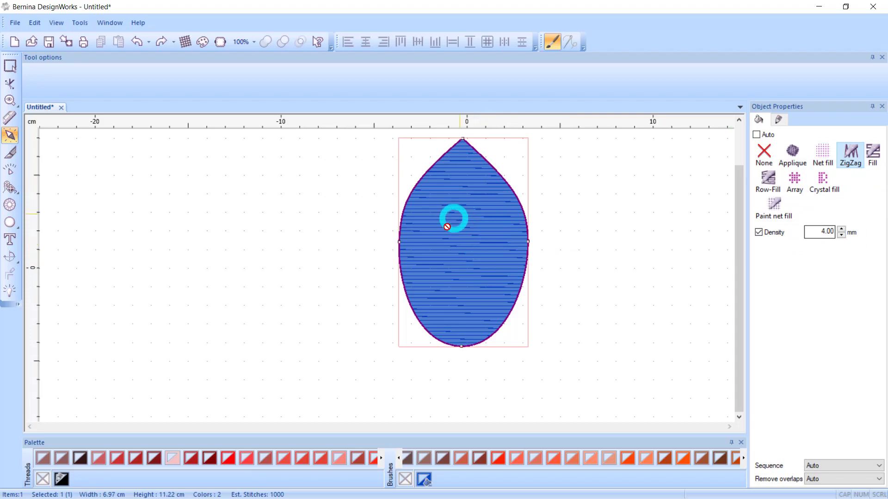
scroll(476, 249, up, 2)
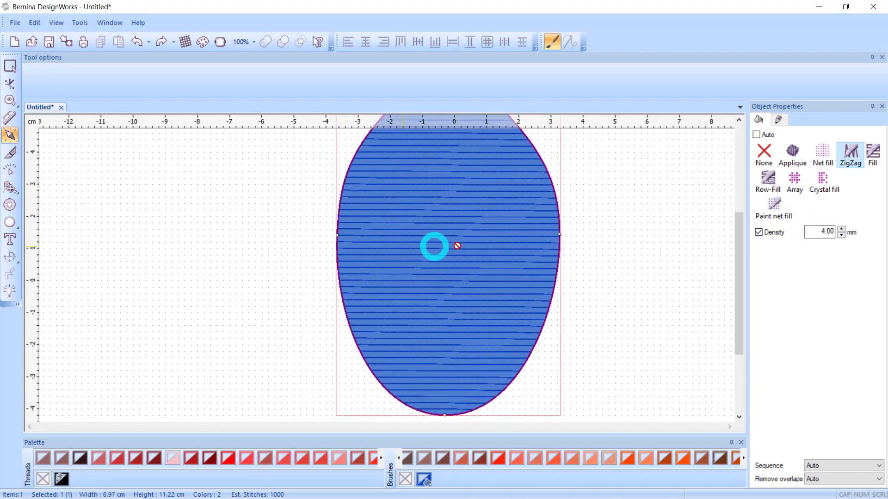
scroll(433, 252, down, 2)
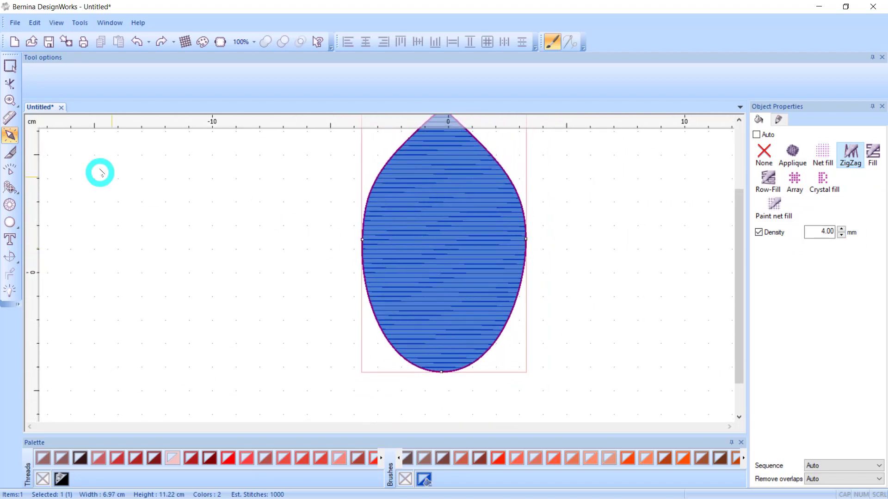
- Slice the leaf lengthwise with a nearly vertical cut from its pointed tip down to the middle of its base
click(8, 99)
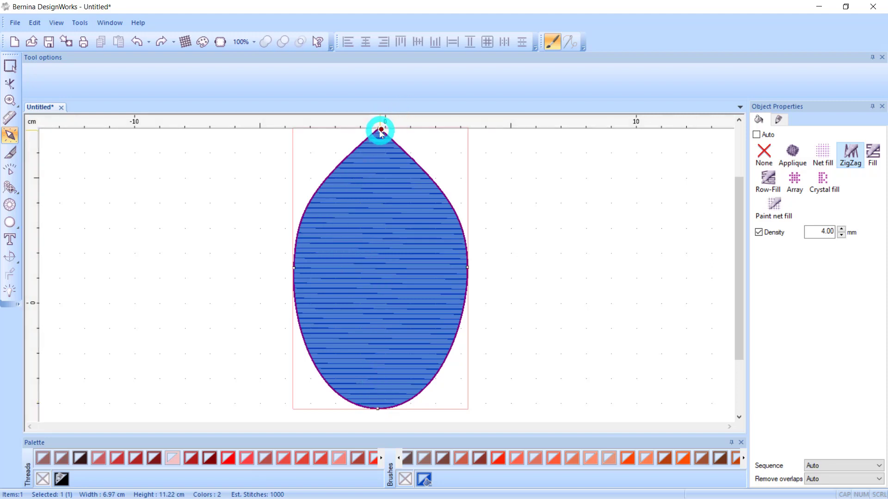
click(9, 152)
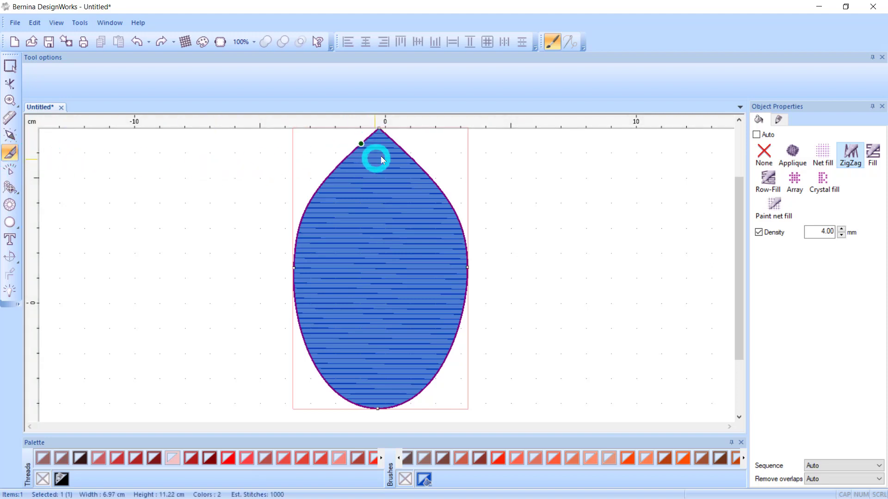
drag(737, 210, 739, 184)
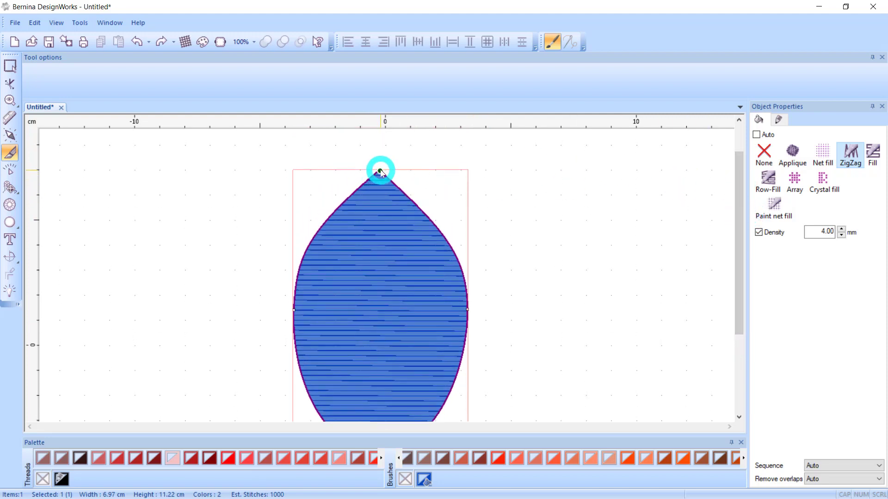
drag(381, 172, 378, 173)
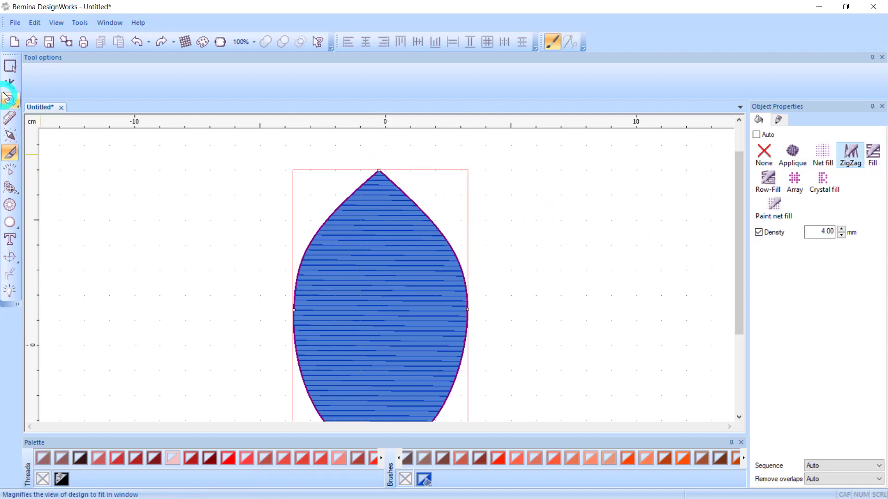
click(8, 98)
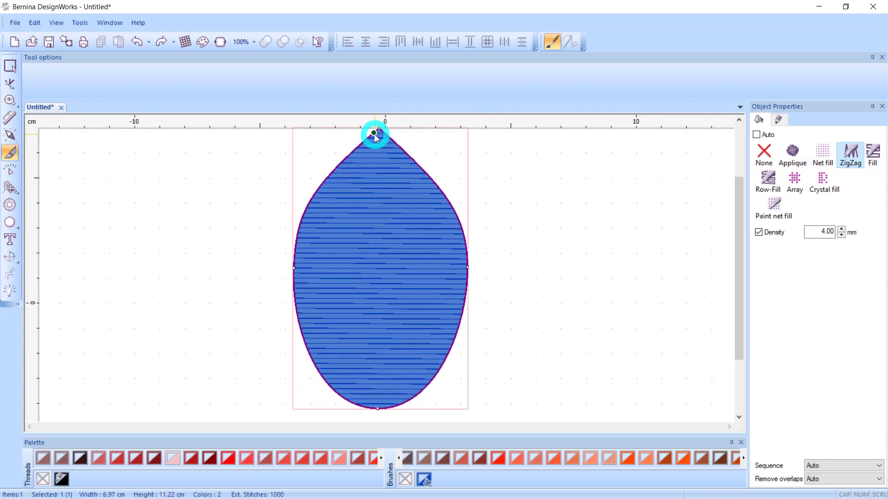
drag(376, 137, 381, 376)
click(432, 336)
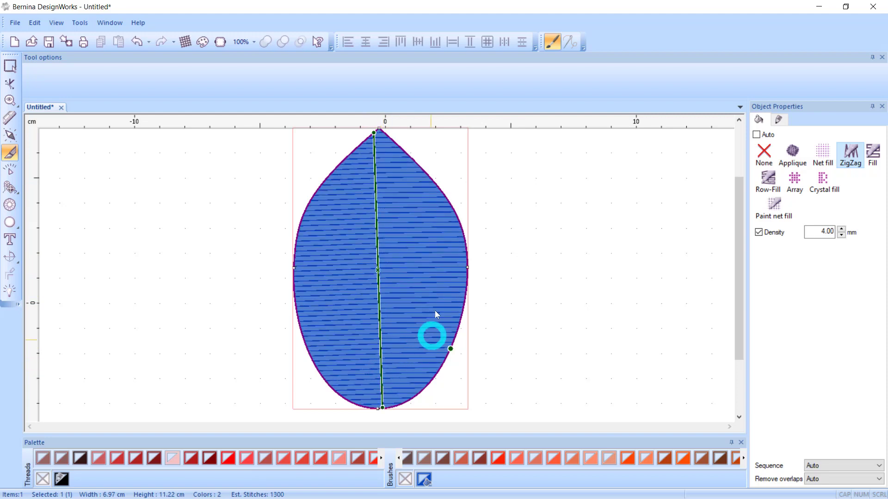
click(311, 245)
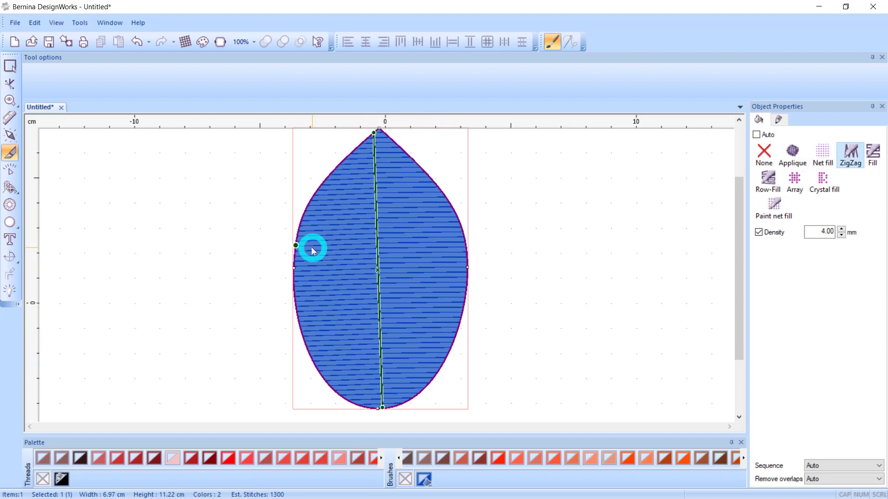
click(394, 195)
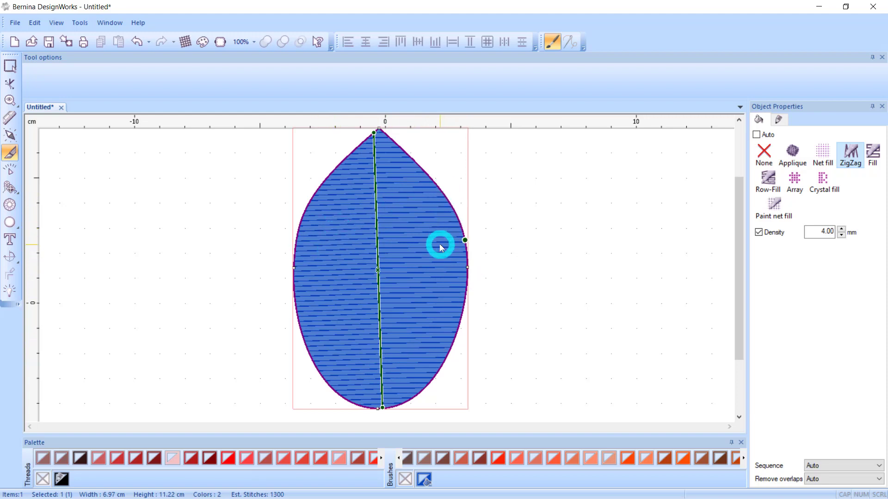
- Add a diagonal stitch direction line to each leaf half, running from the upper outer edge down to the centre cut like leaf veins
click(10, 135)
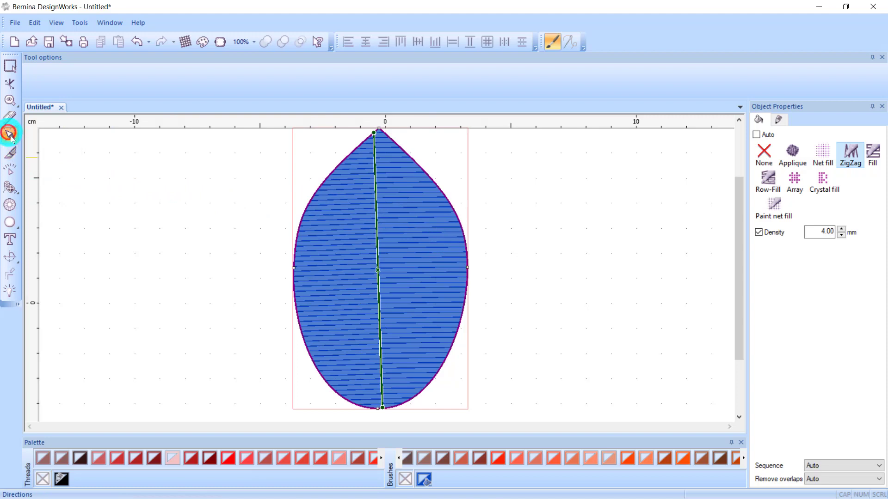
click(446, 199)
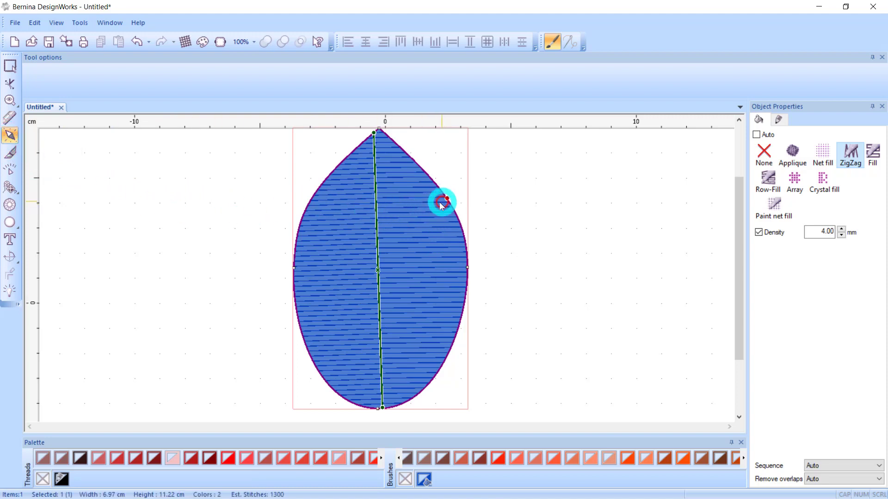
click(403, 285)
click(335, 212)
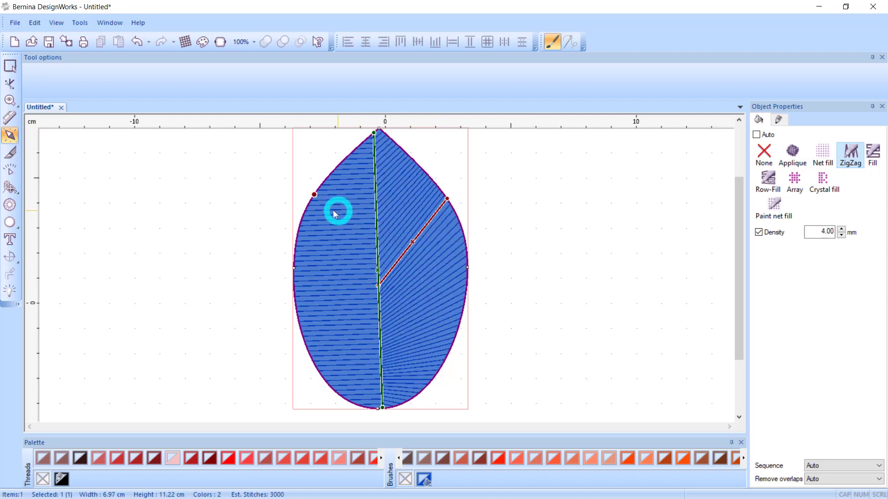
click(317, 210)
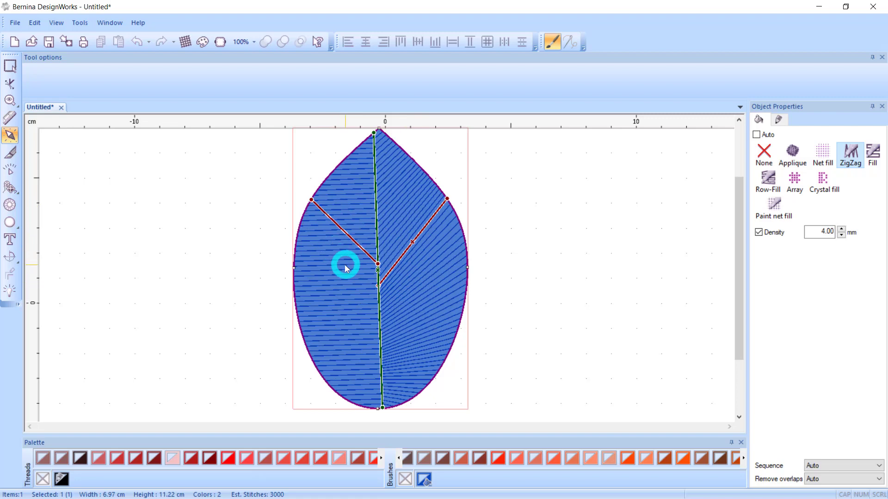
drag(345, 266, 346, 287)
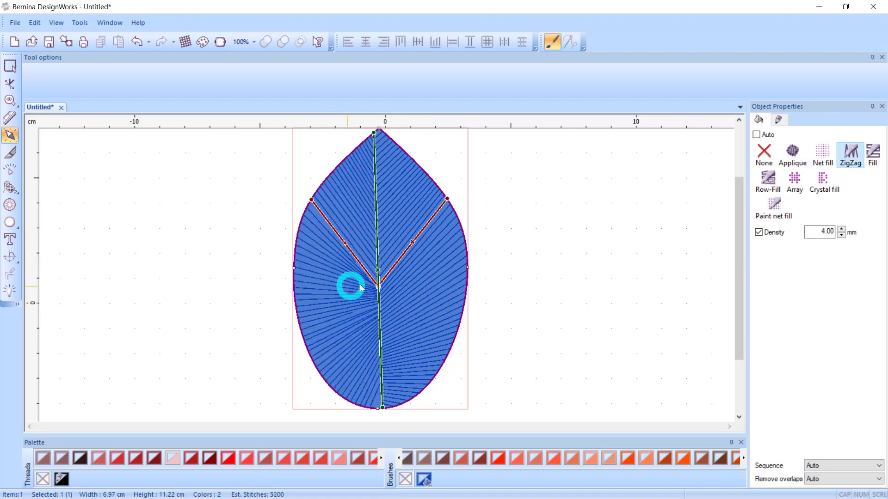
click(9, 66)
click(287, 260)
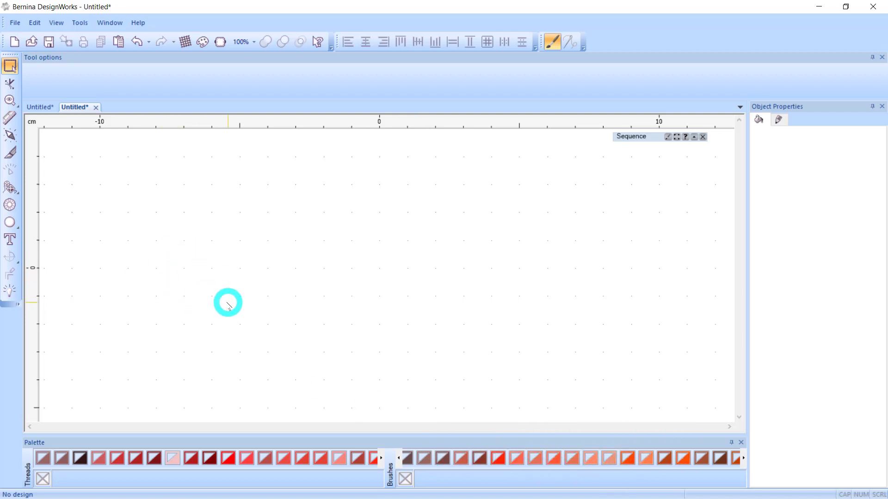
- In the new empty design, draw a circle about 4.2 cm wide in the default colors and delete it
click(10, 222)
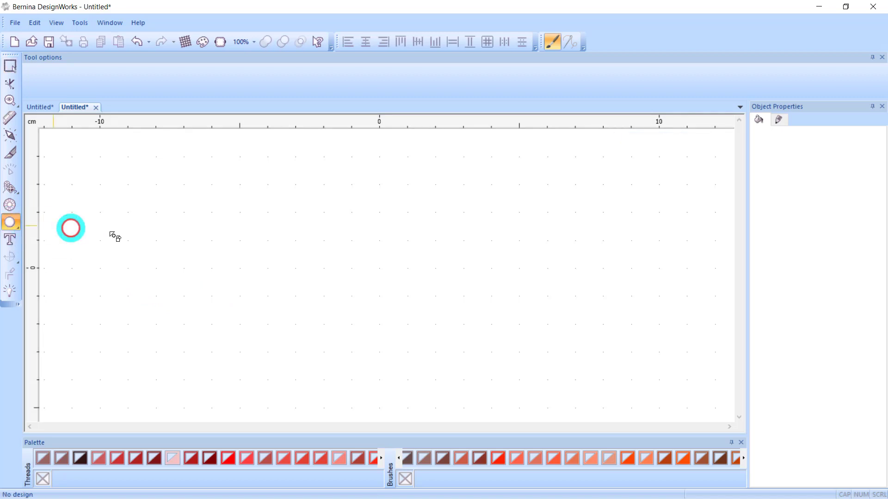
drag(287, 212, 407, 316)
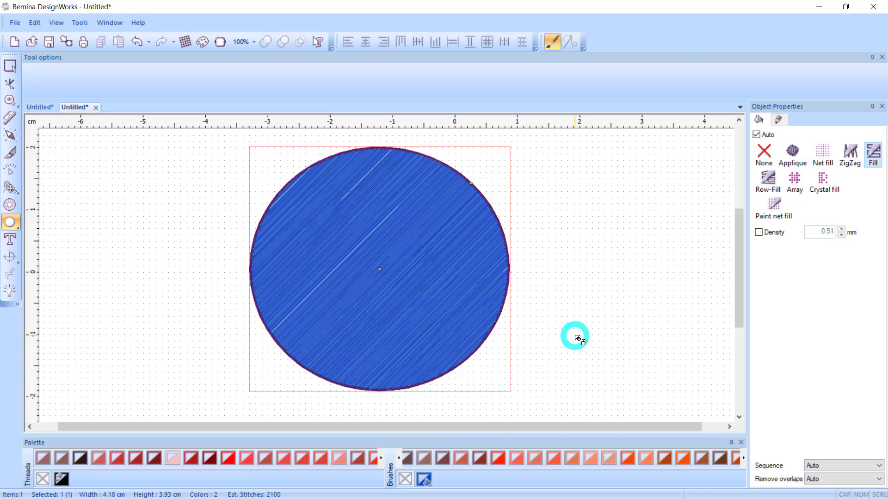
click(10, 66)
key(Delete)
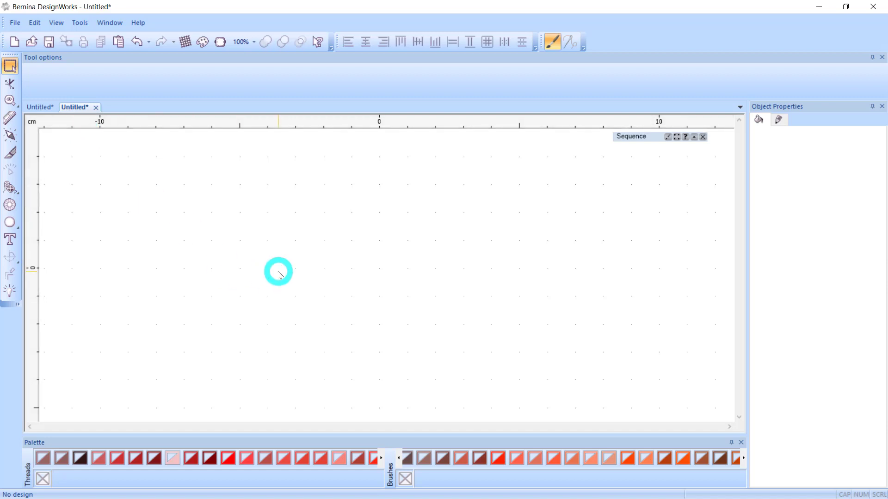
- Set bright green as the default fill and no color as the default pen for new graphic objects, for that design only
click(742, 458)
click(743, 457)
click(743, 457)
click(742, 458)
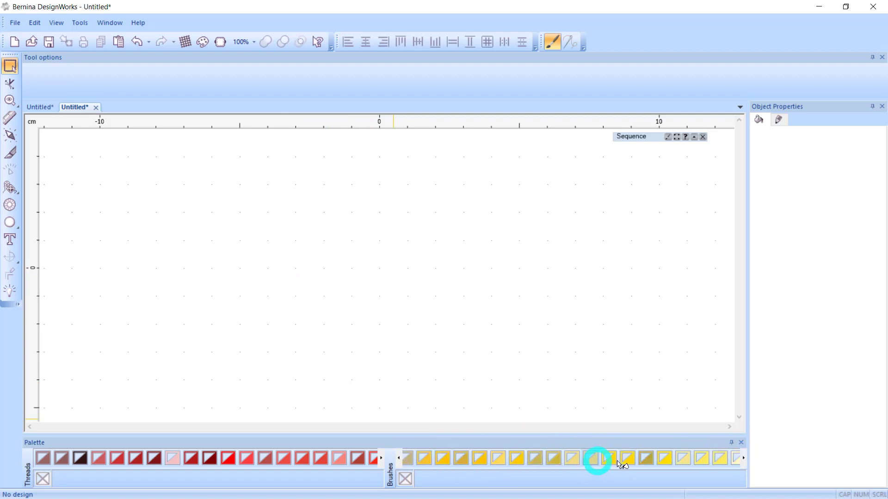
click(743, 458)
click(743, 457)
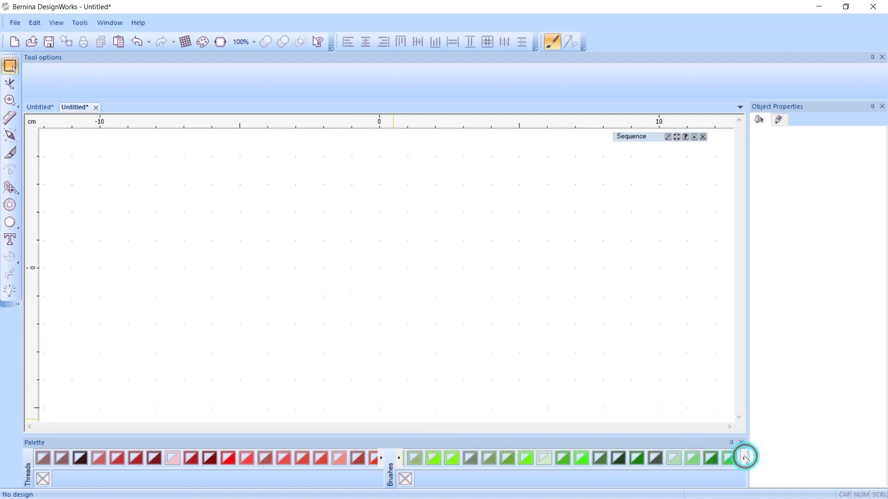
double_click(529, 462)
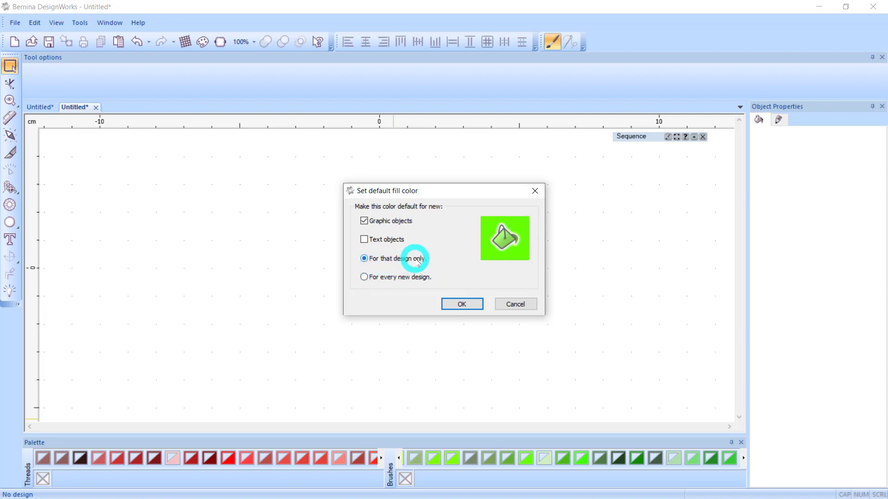
click(462, 305)
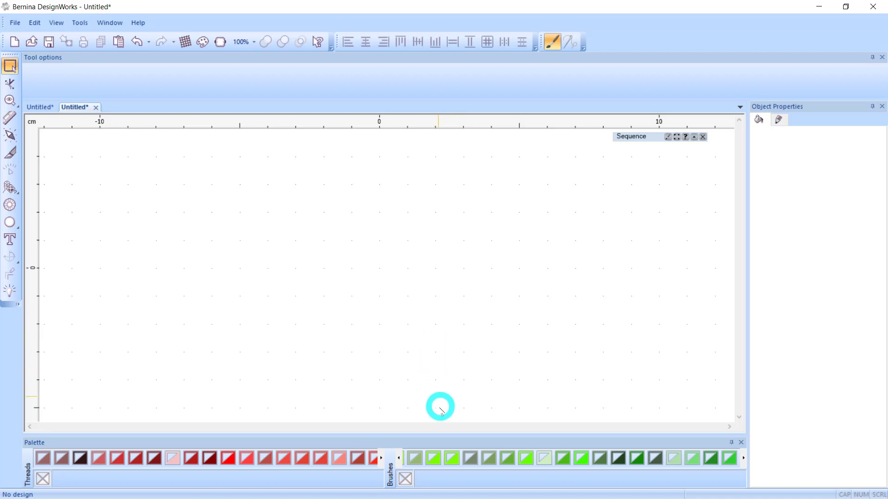
click(405, 479)
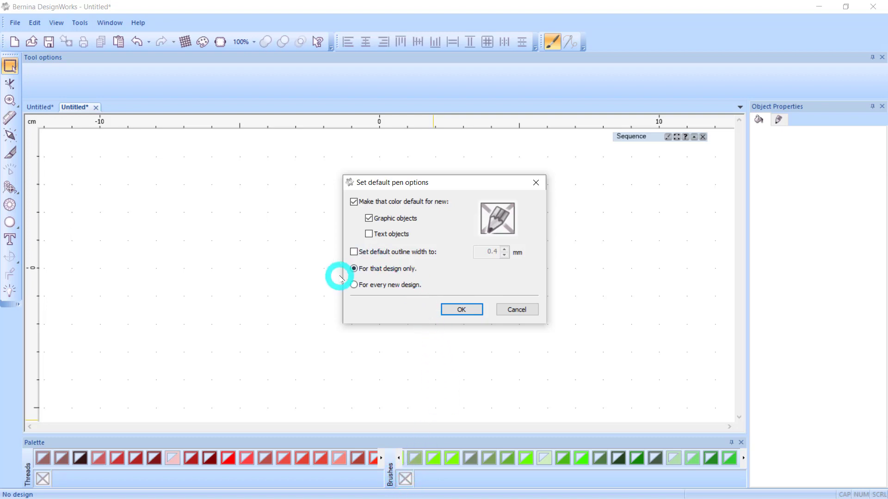
click(461, 310)
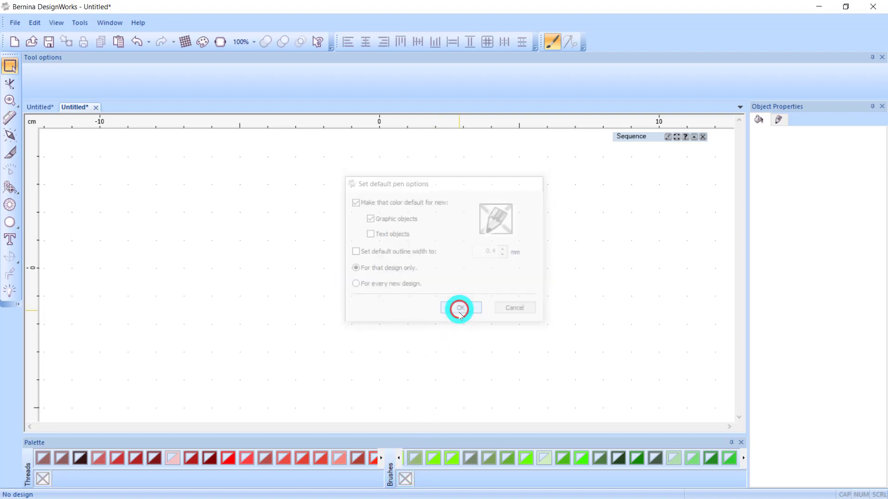
- Draw a circle about 5.25 cm wide and 5.05 cm high near the middle of the design using the new defaults
click(10, 223)
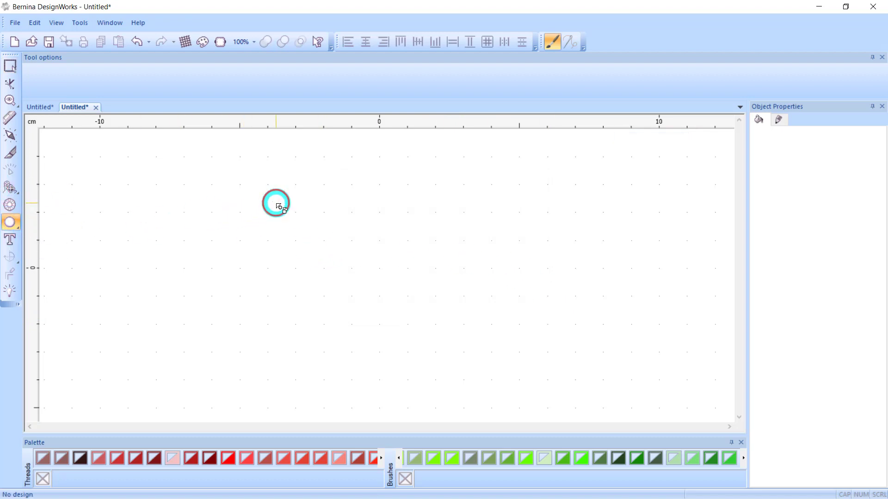
drag(276, 202, 423, 343)
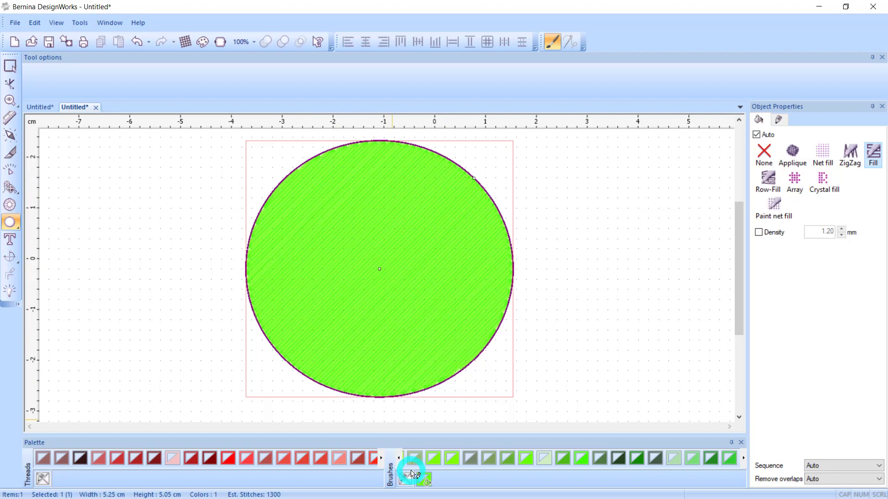
click(423, 479)
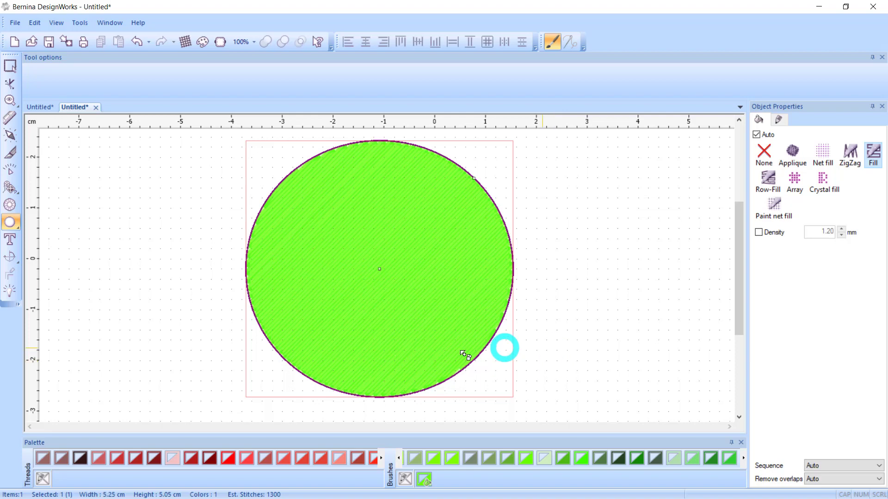
- Draw a rectangle about 4.97 cm wide and 5.58 cm high to the right of the circle
scroll(400, 299, down, 1)
scroll(396, 293, down, 2)
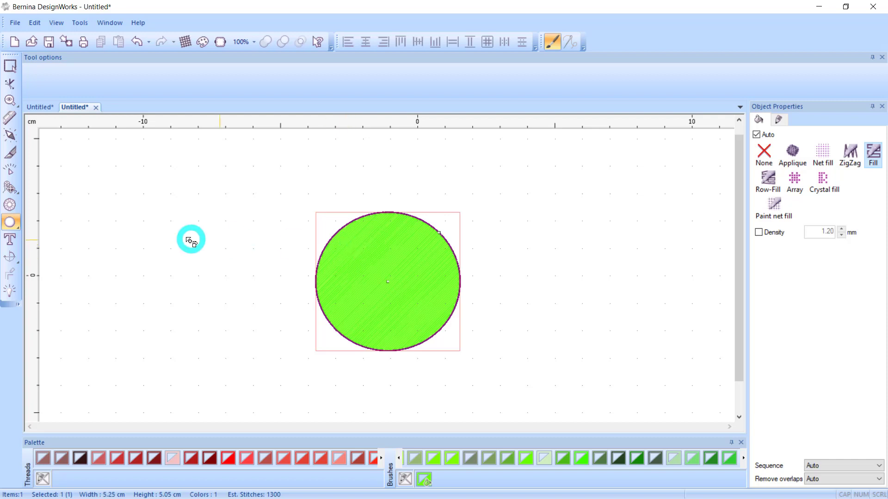
click(12, 223)
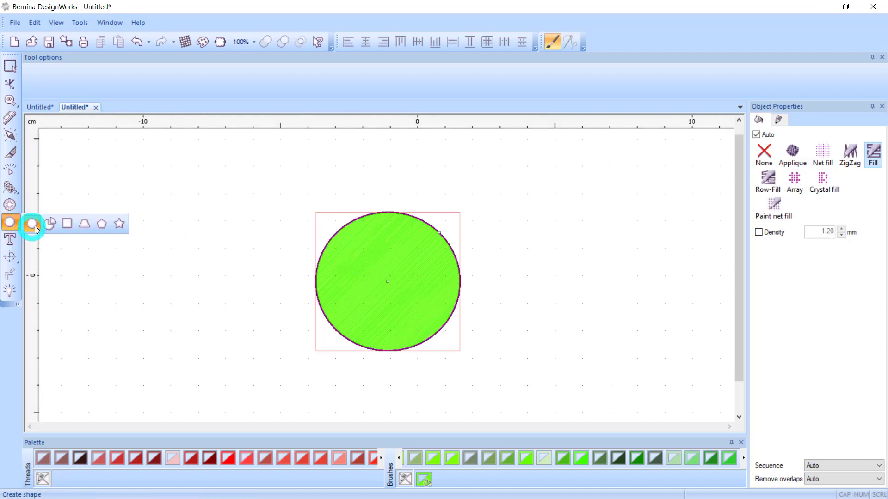
click(65, 224)
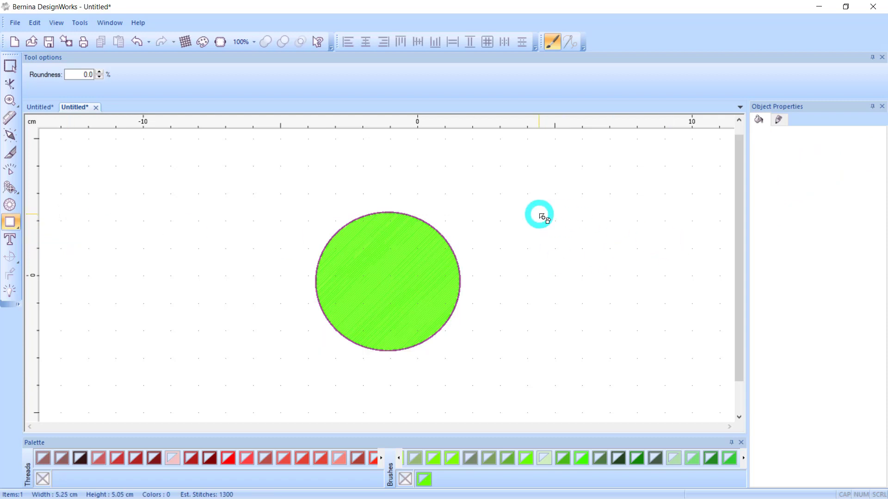
drag(523, 209, 661, 363)
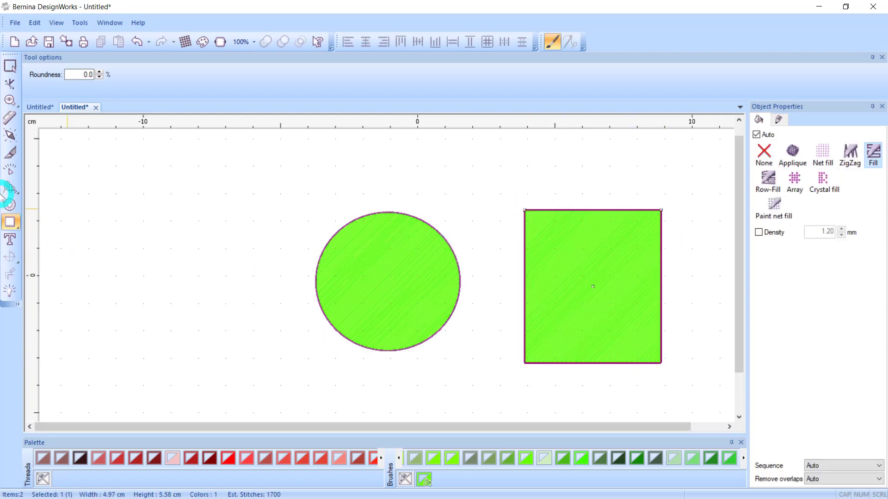
- Draw a three-sided polygon about 6.06 cm wide and 6.77 cm high to the left of the circle
click(14, 225)
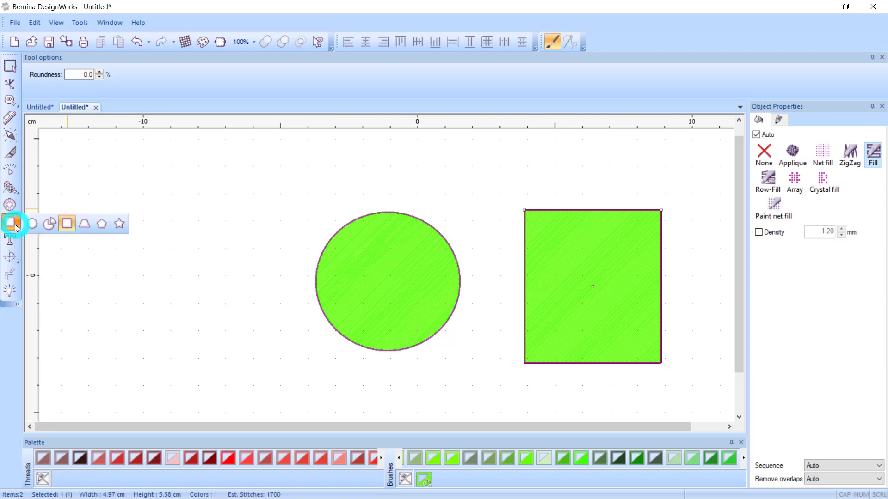
click(102, 224)
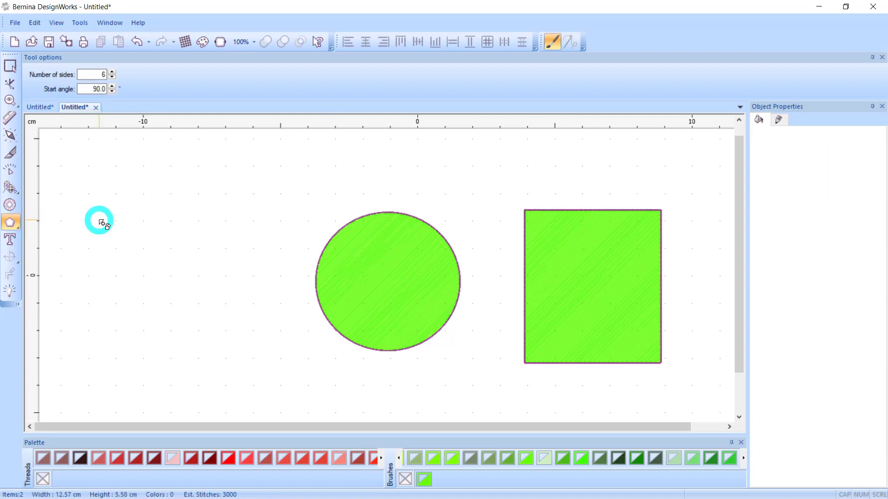
click(112, 78)
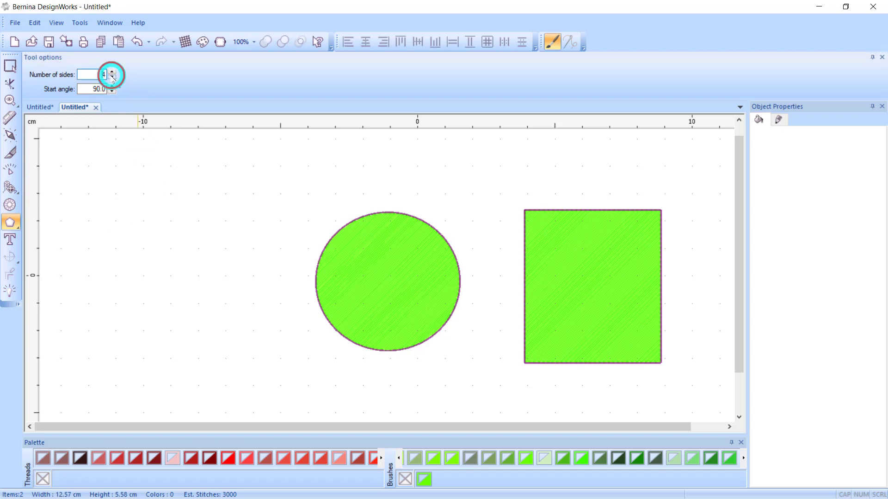
drag(115, 186, 310, 367)
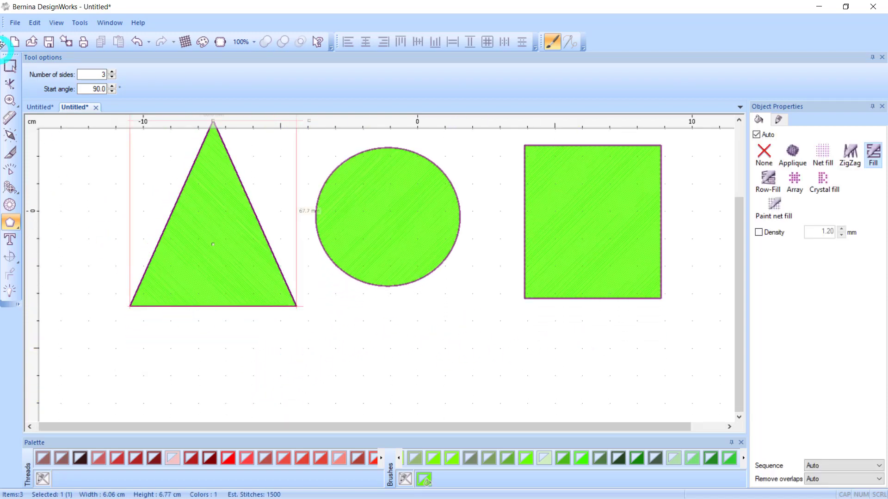
- Recolor the triangle's fill, trying a very dark green and settling on bright blue
click(11, 66)
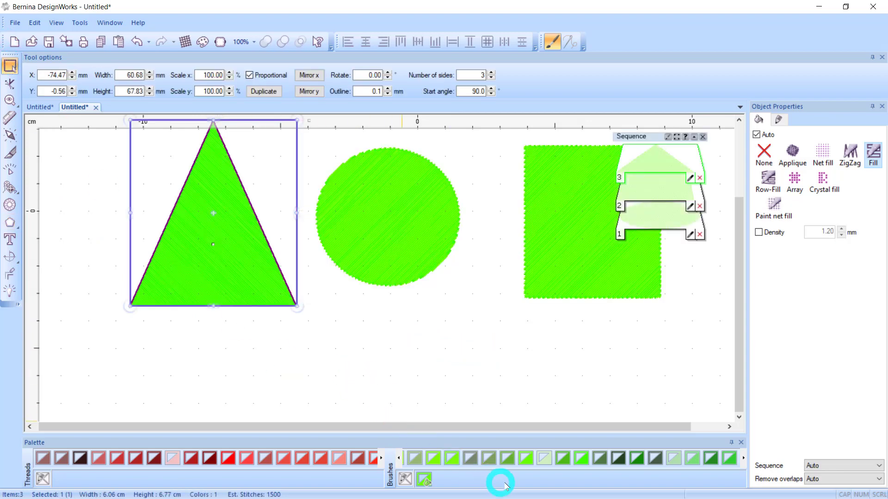
click(620, 462)
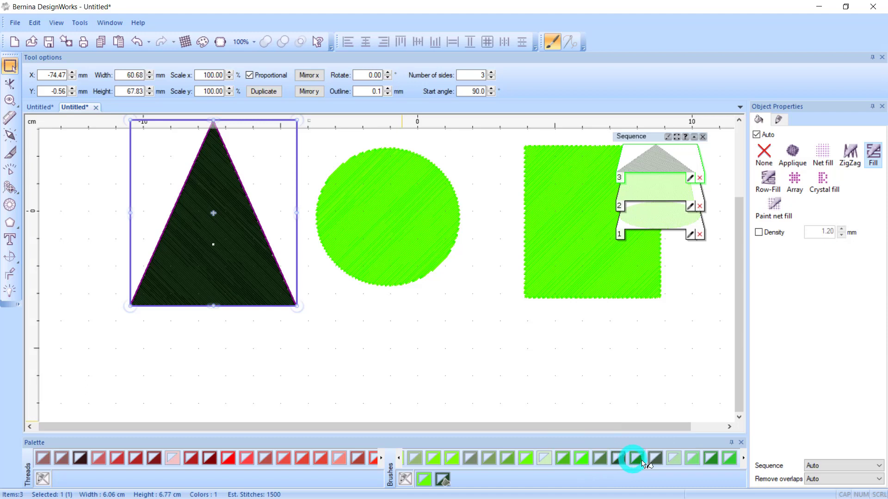
click(744, 458)
click(744, 458)
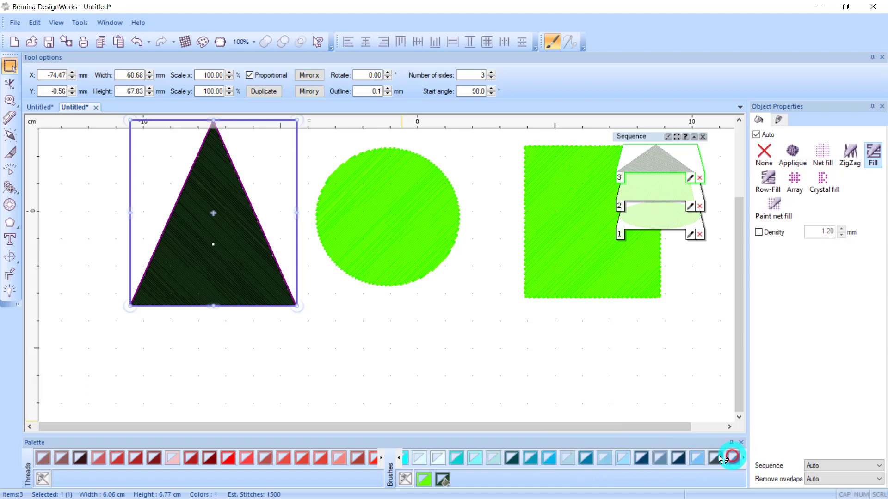
click(555, 463)
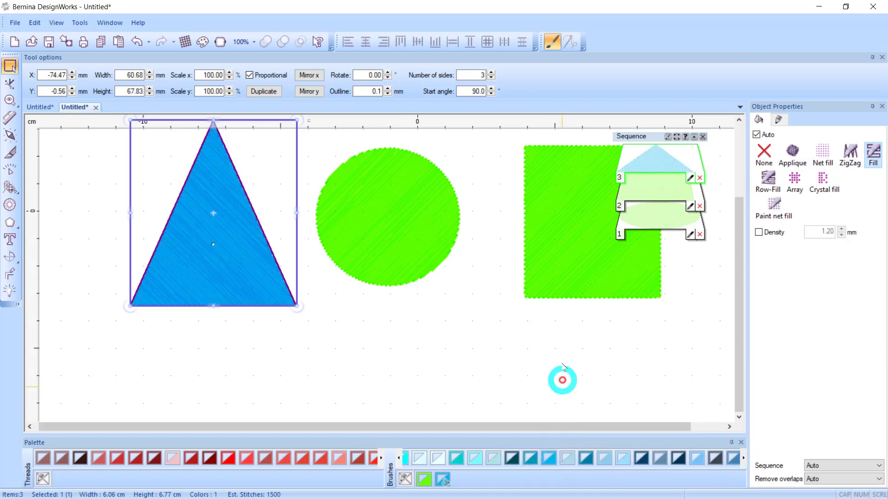
- Change the green rectangle's fill colour to dark red using the brush colours
click(592, 287)
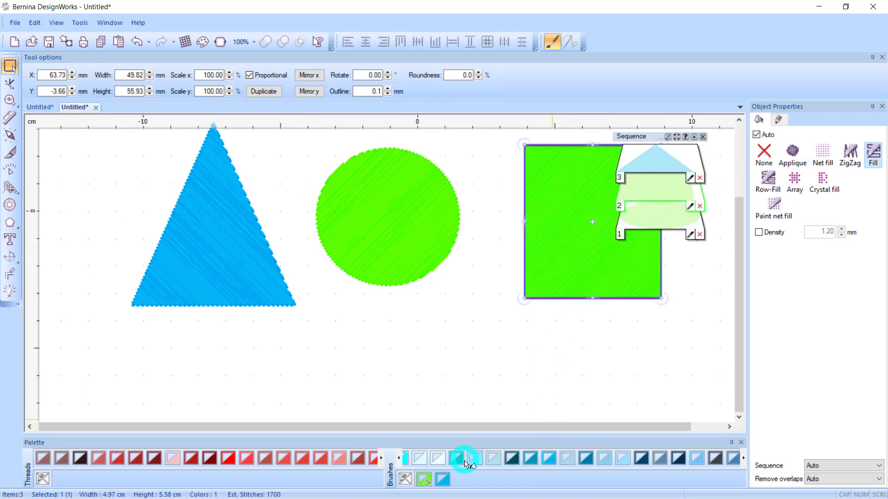
click(399, 458)
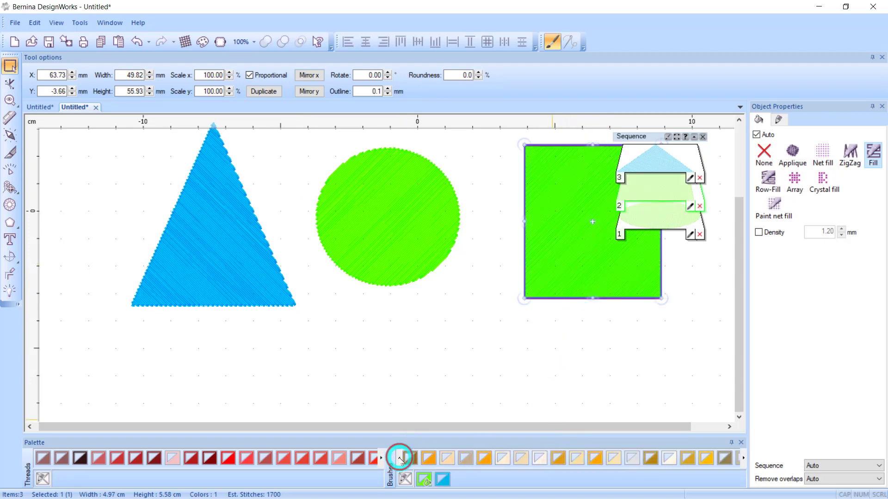
click(399, 458)
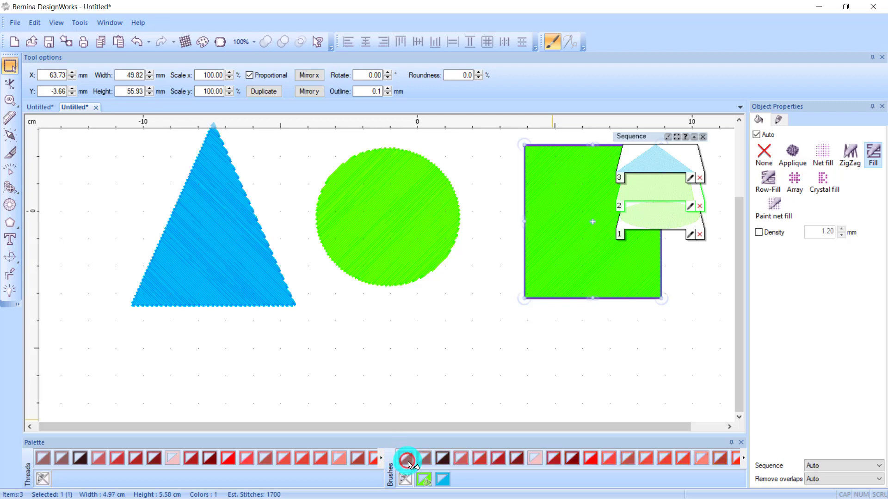
click(479, 458)
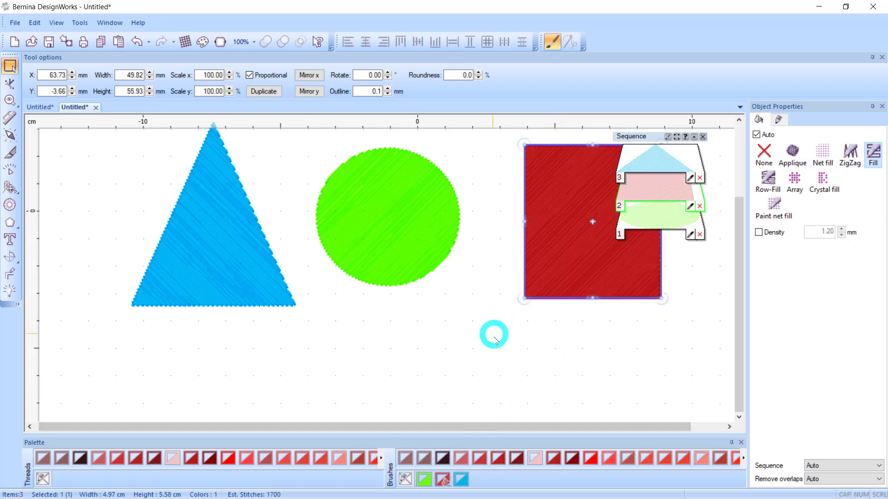
click(429, 365)
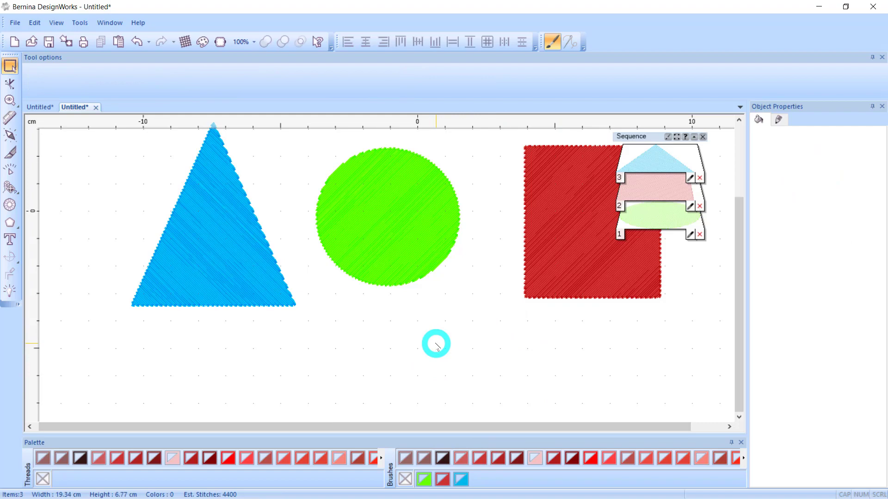
- Examine the fill stitching along the blue triangle's edges up close
scroll(436, 344, up, 2)
scroll(436, 343, down, 3)
scroll(294, 270, up, 8)
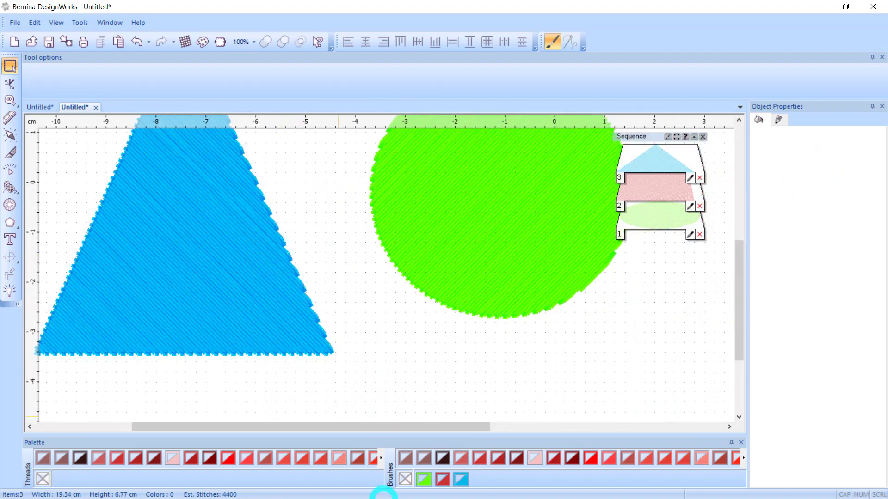
click(310, 326)
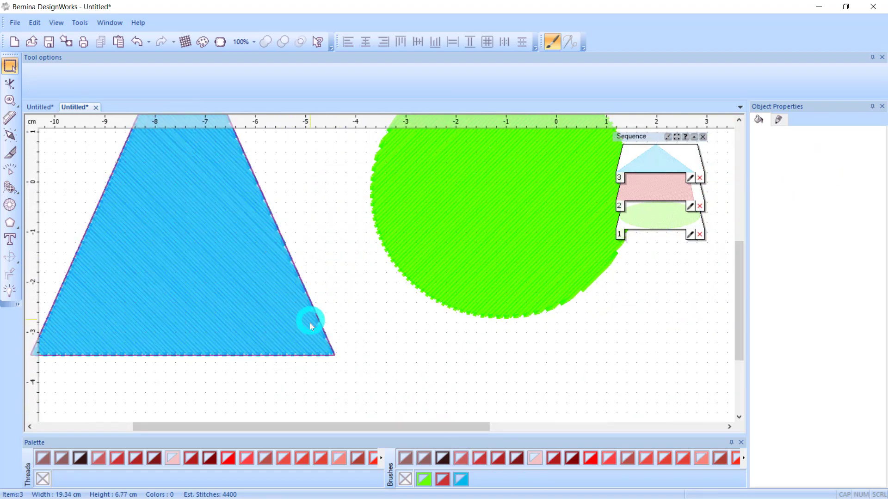
click(307, 373)
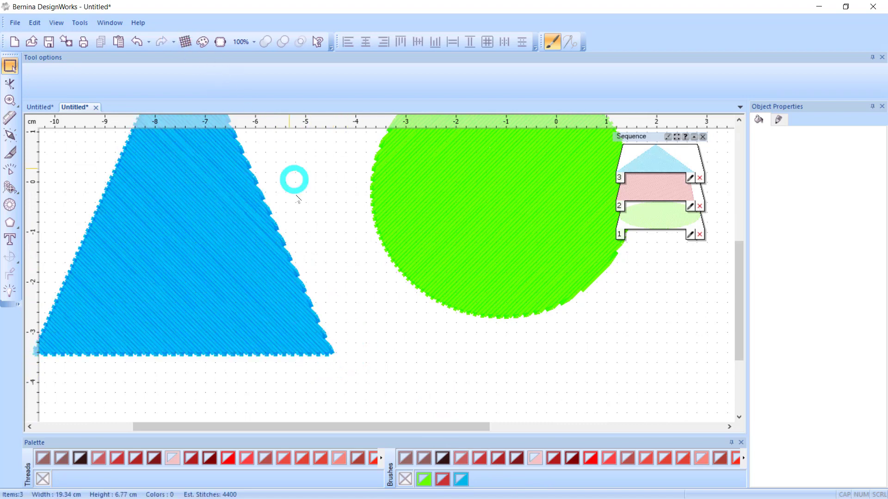
click(121, 281)
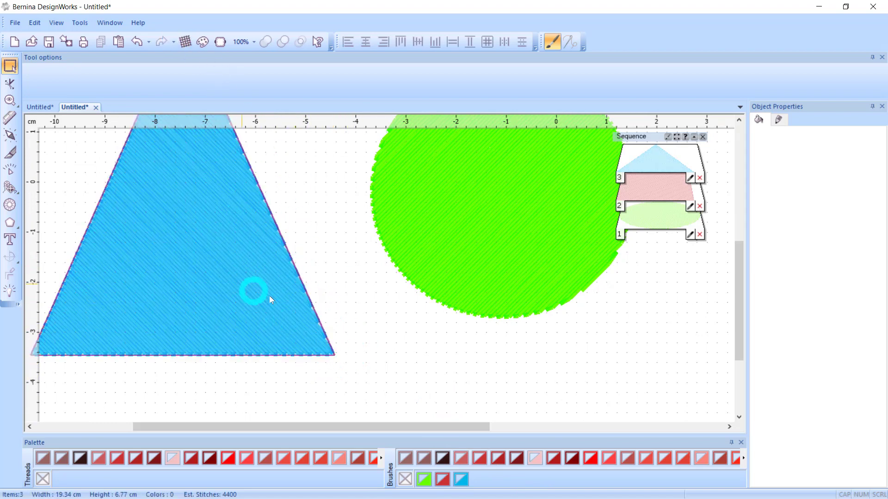
click(391, 401)
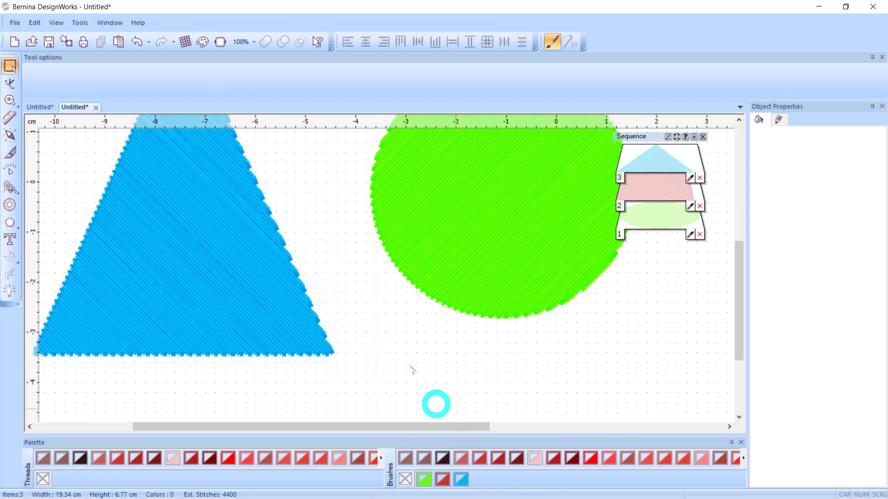
- Try a blue stitched outline around the blue triangle and remove it again
click(234, 277)
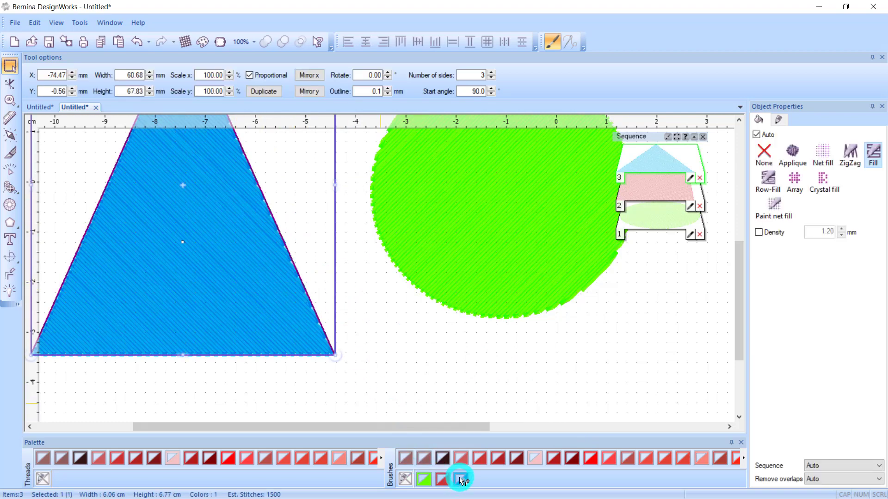
click(367, 353)
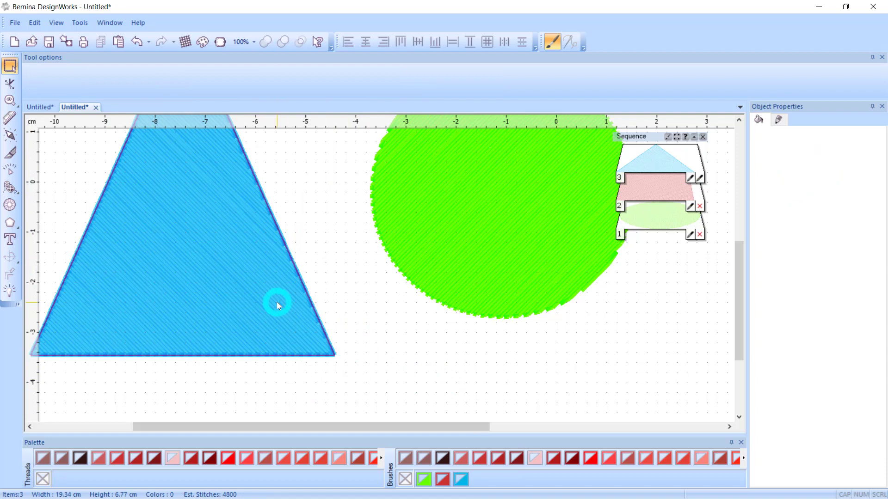
click(263, 307)
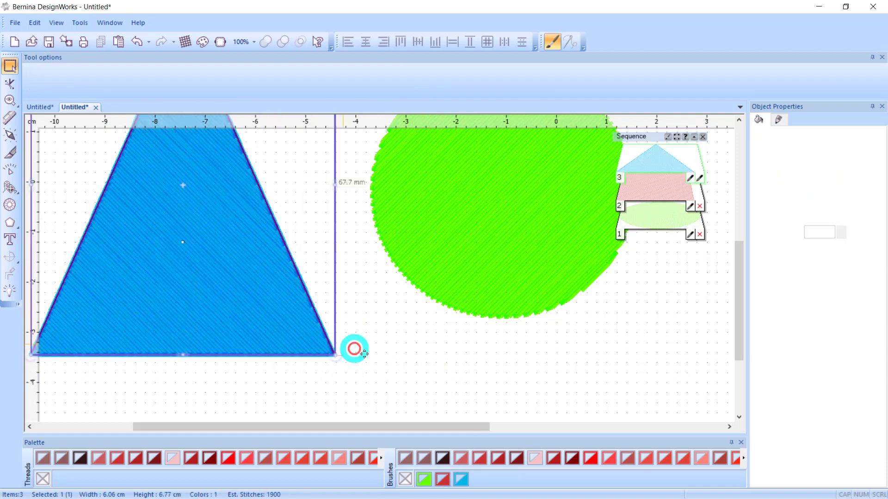
click(461, 483)
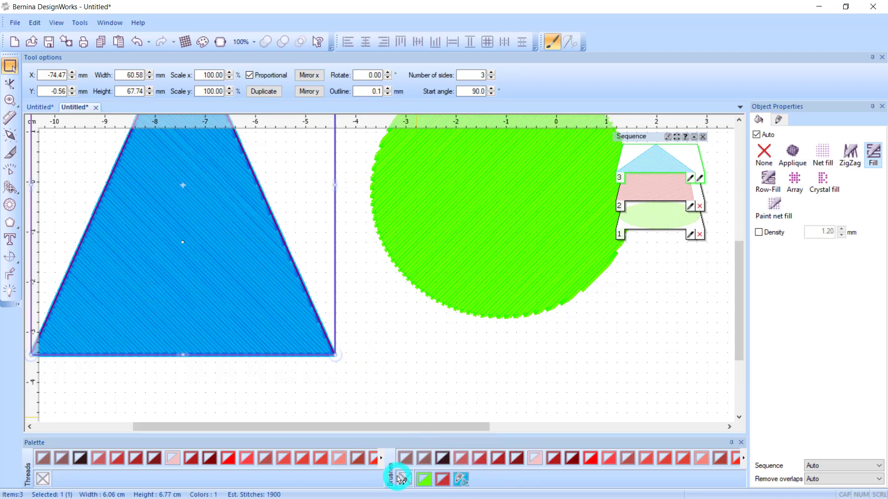
click(455, 378)
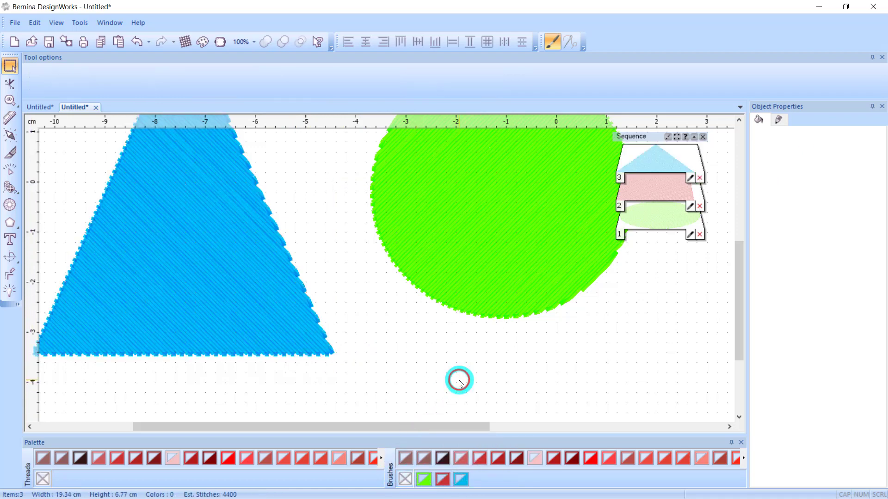
- Replace the blue triangle's stitch fill with a Crystal fill
scroll(605, 341, down, 6)
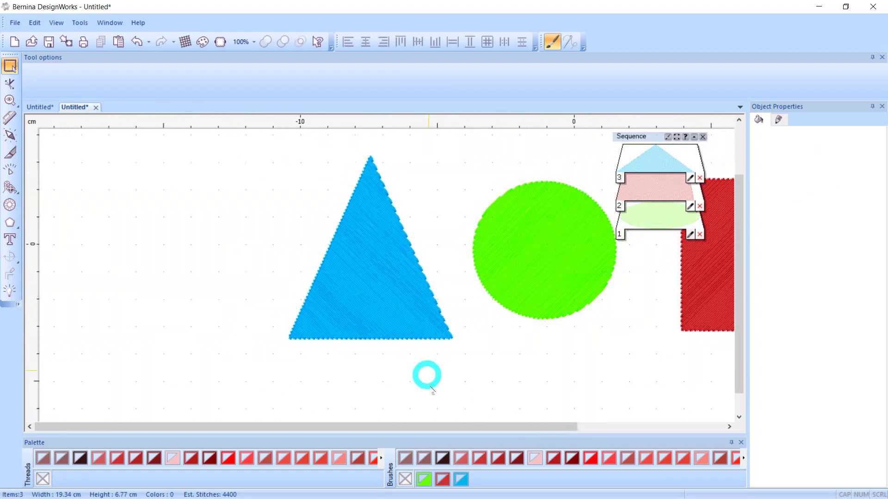
drag(466, 427, 644, 428)
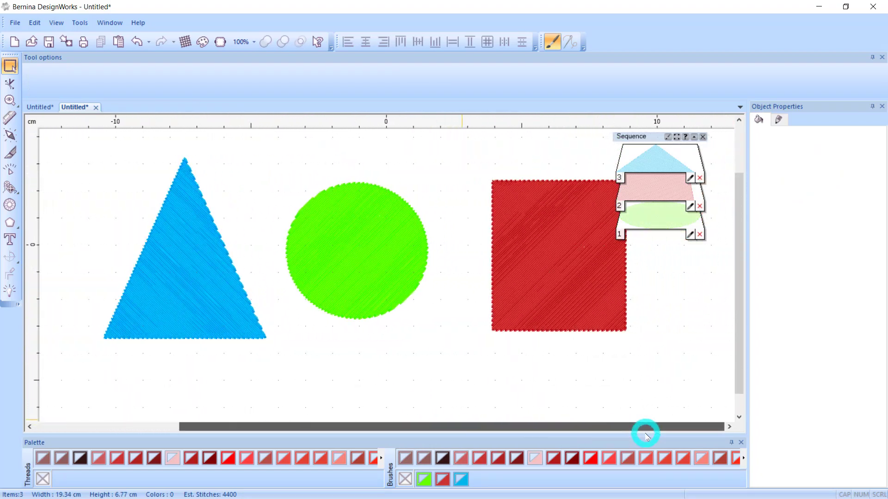
click(337, 341)
click(167, 182)
click(145, 259)
click(208, 274)
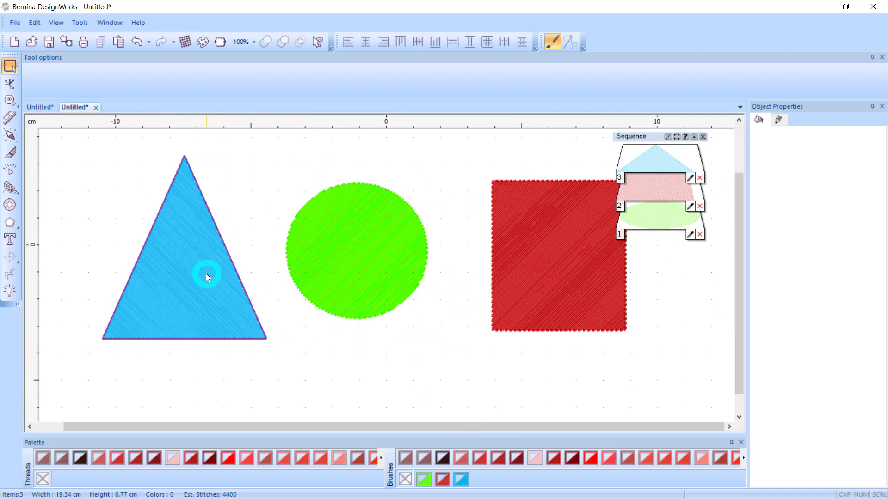
click(207, 274)
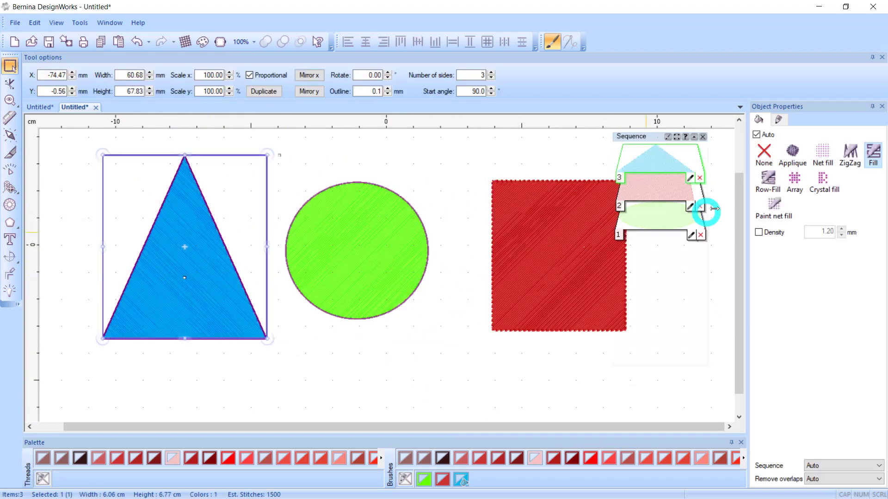
click(824, 179)
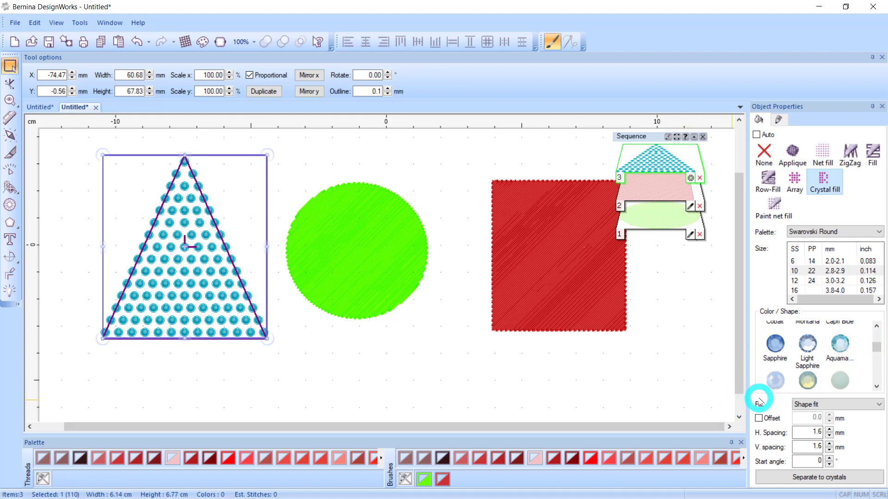
key(ctrl+F2)
mouse_move(721, 393)
mouse_down()
mouse_move(863, 393)
mouse_move(881, 398)
mouse_move(880, 416)
mouse_move(715, 412)
mouse_move(746, 385)
mouse_up()
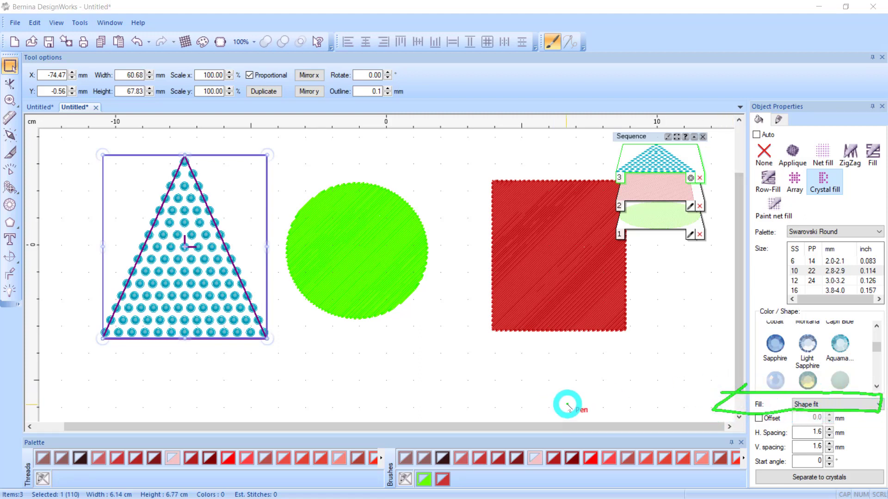
key(Escape)
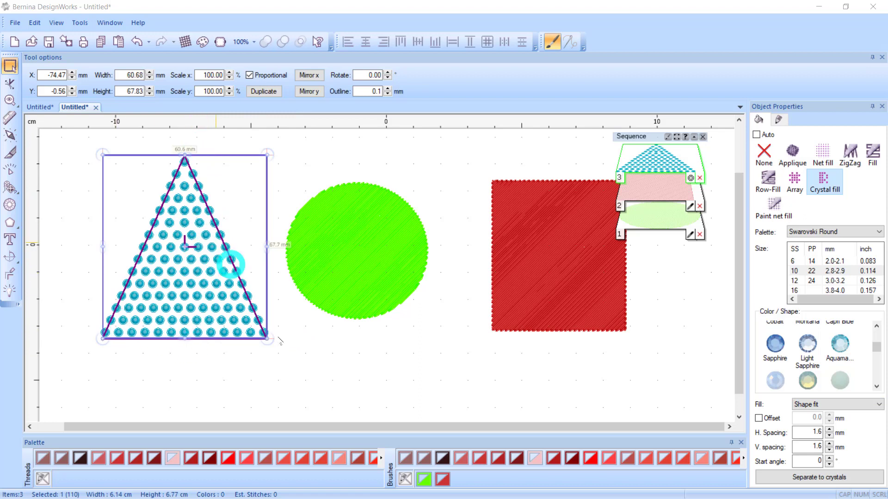
click(395, 375)
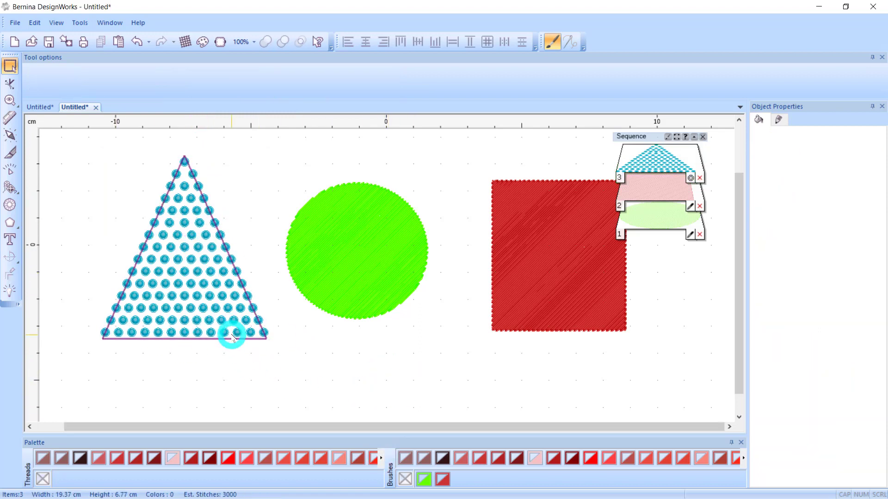
- Set the triangle's crystal fill arrangement to Contour
click(224, 322)
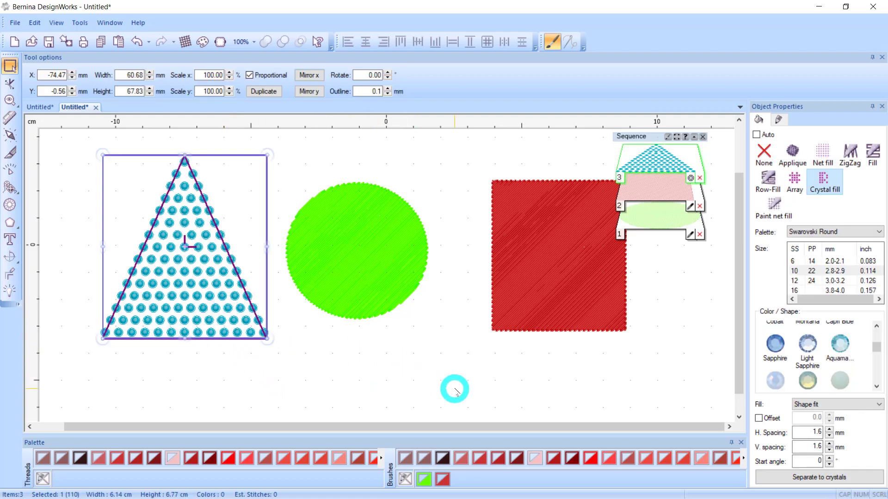
click(879, 404)
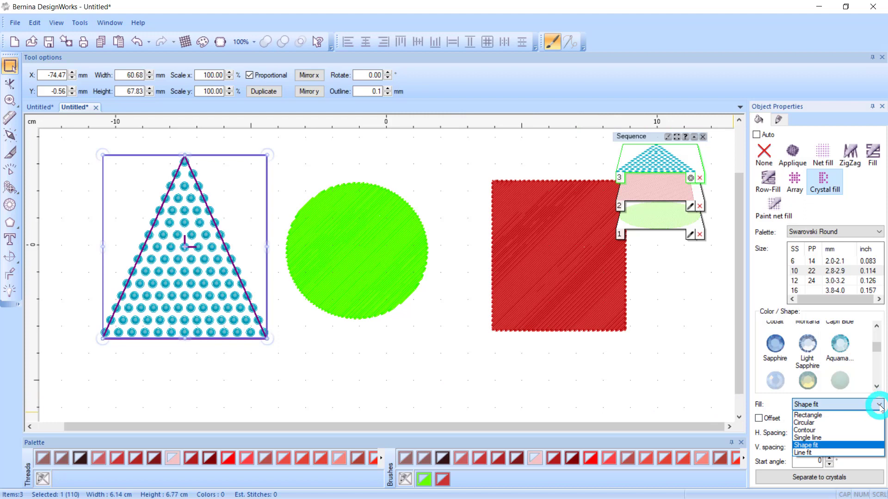
click(820, 430)
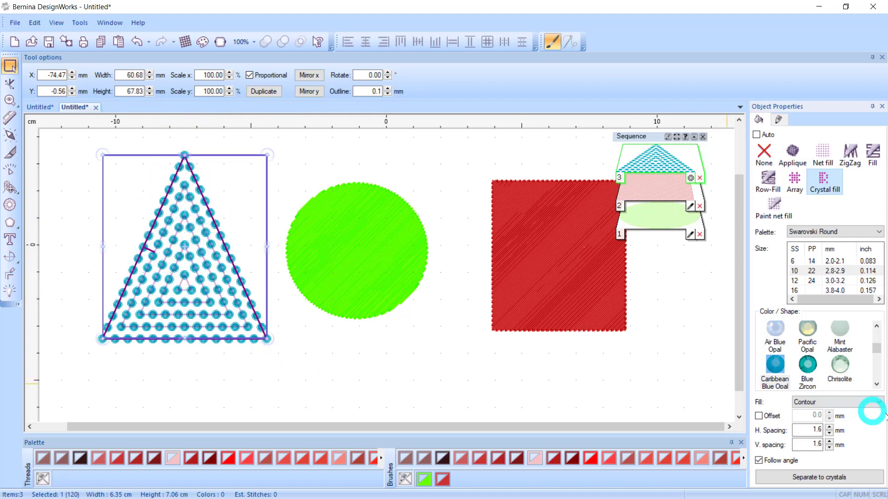
- Set the triangle's crystal fill arrangement to Rectangle and deselect the shape
click(876, 410)
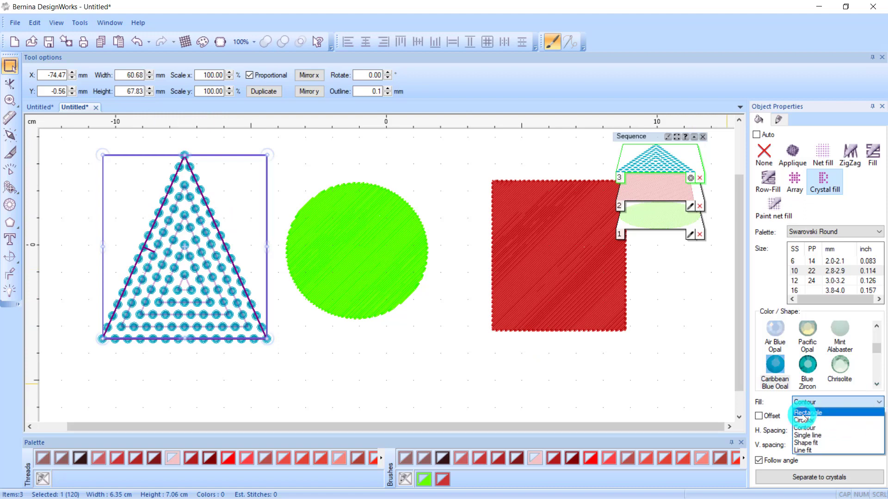
click(805, 412)
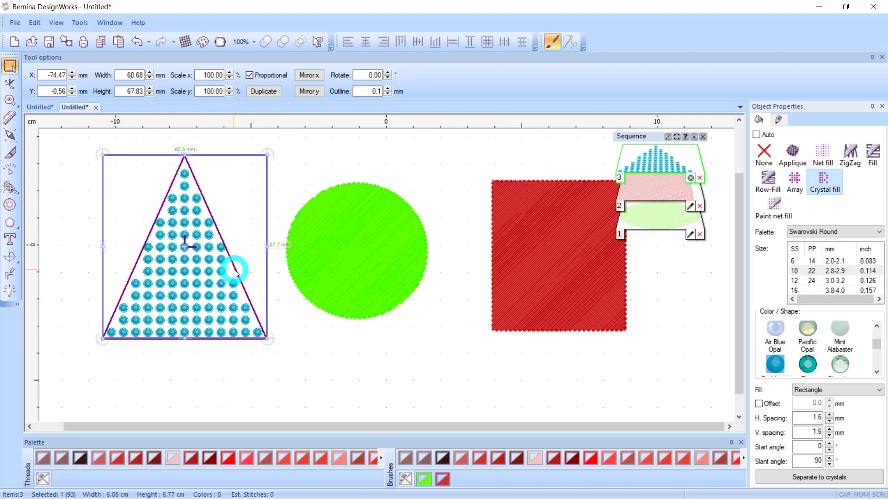
click(390, 394)
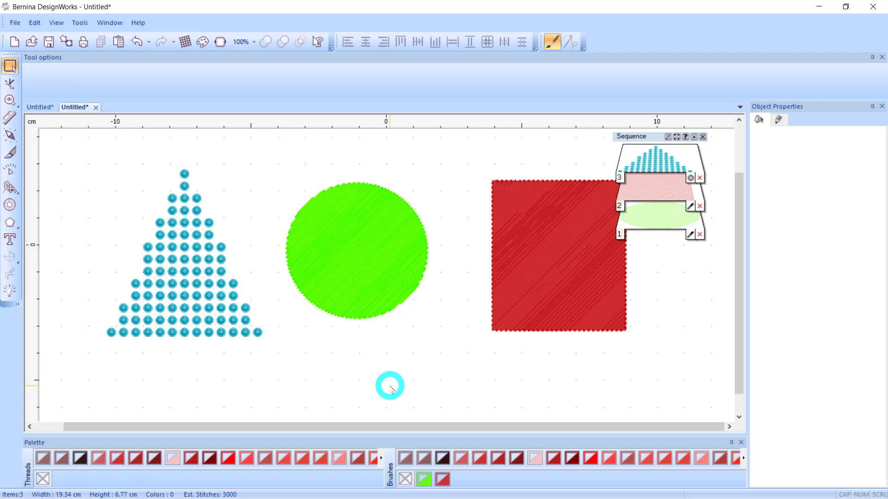
- Set the triangle's crystal fill arrangement to Line fit
click(230, 323)
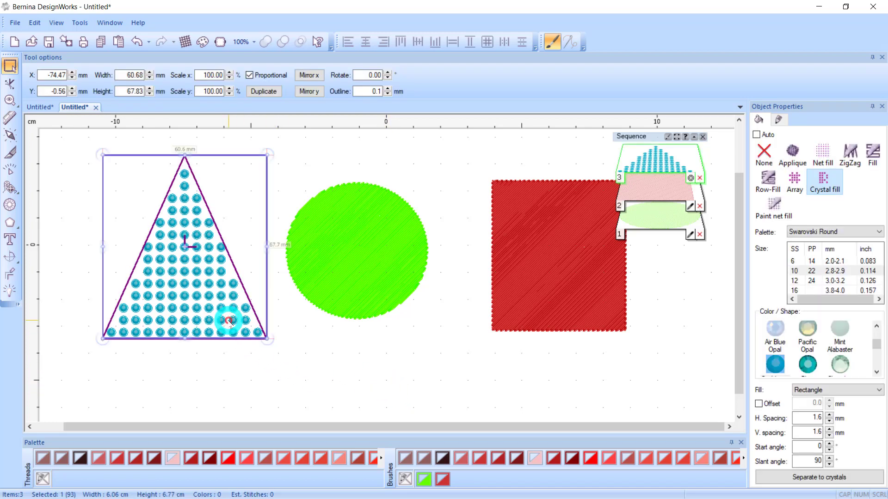
click(862, 393)
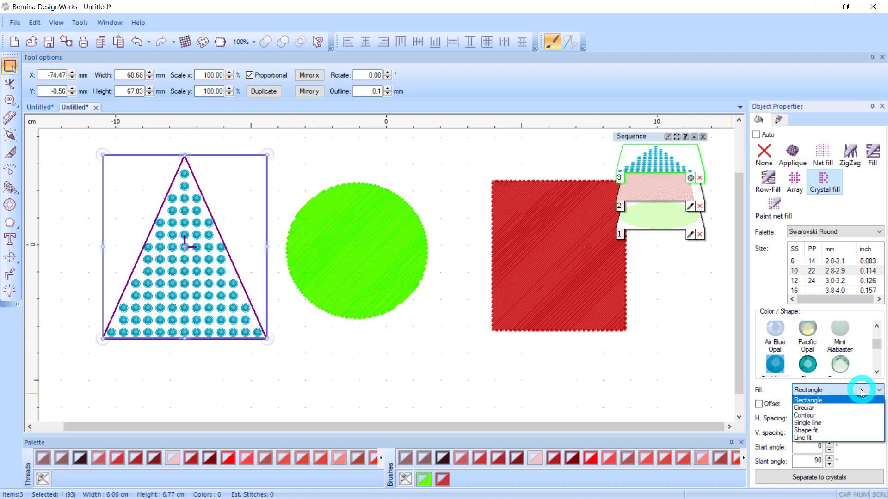
click(803, 438)
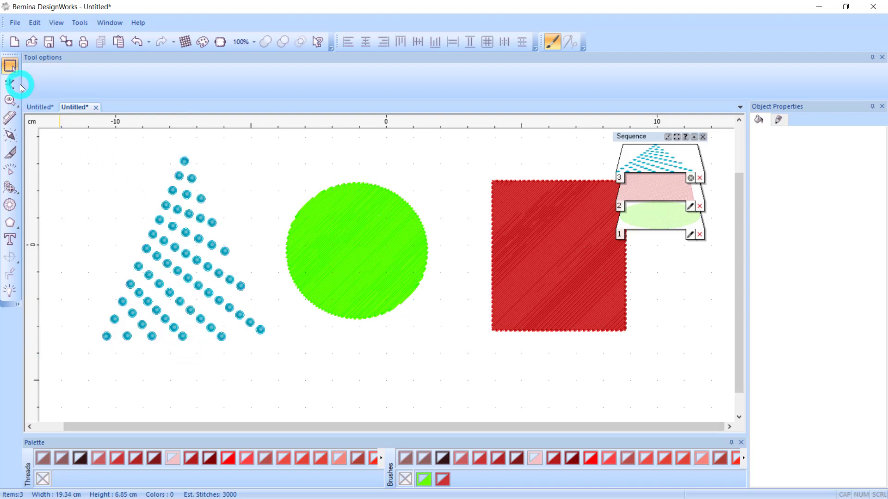
- Show the crystal-filled triangle's editable nodes and return to object selection
click(212, 244)
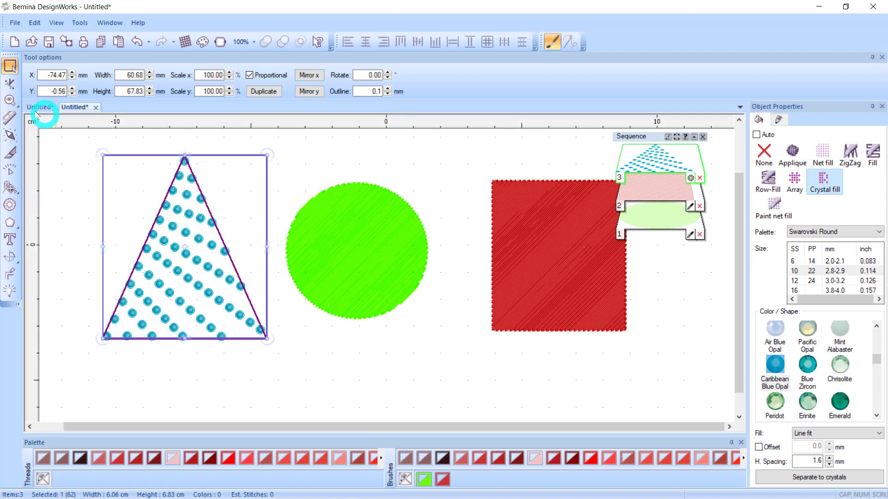
click(9, 83)
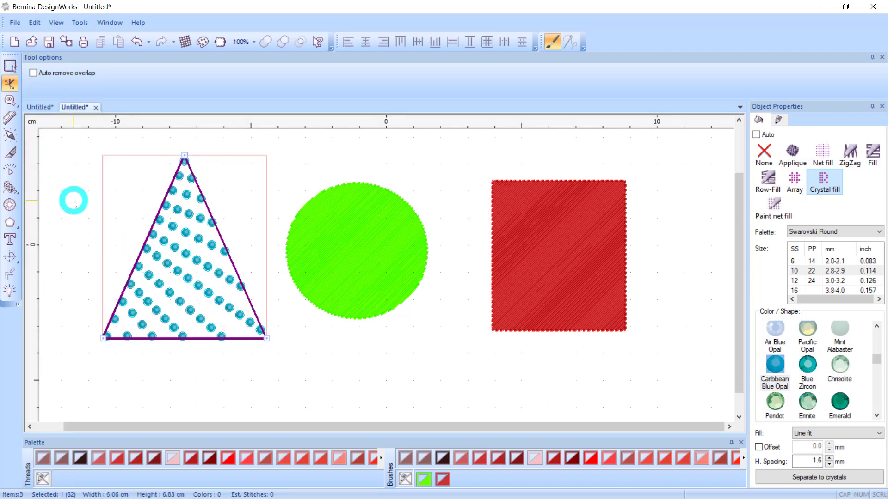
click(10, 66)
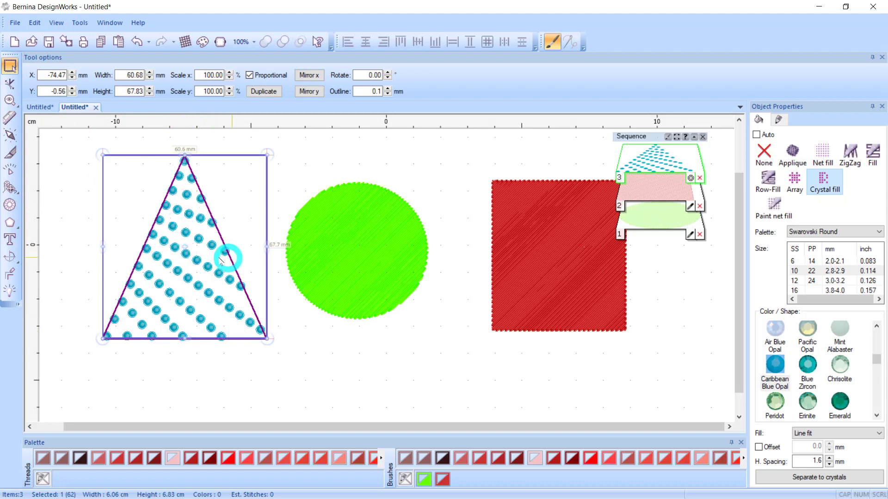
- Apply the Single line arrangement to the triangle's crystal fill and replace it with the Circular arrangement
click(874, 432)
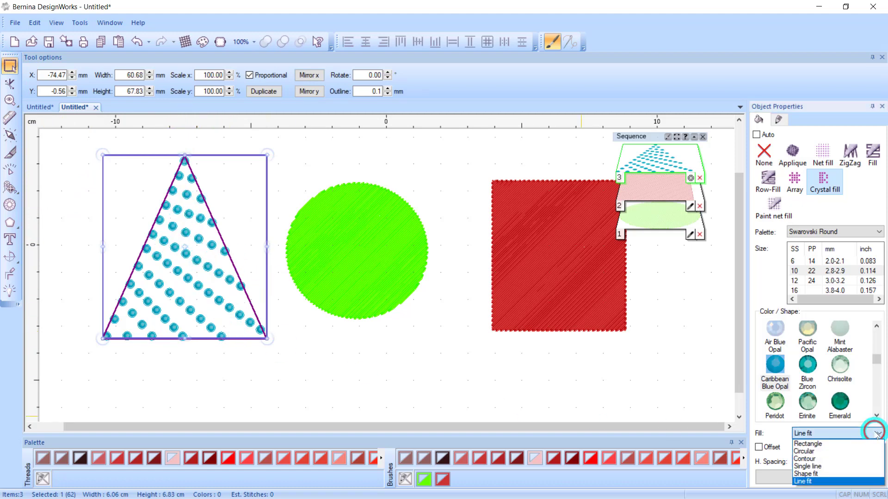
click(821, 467)
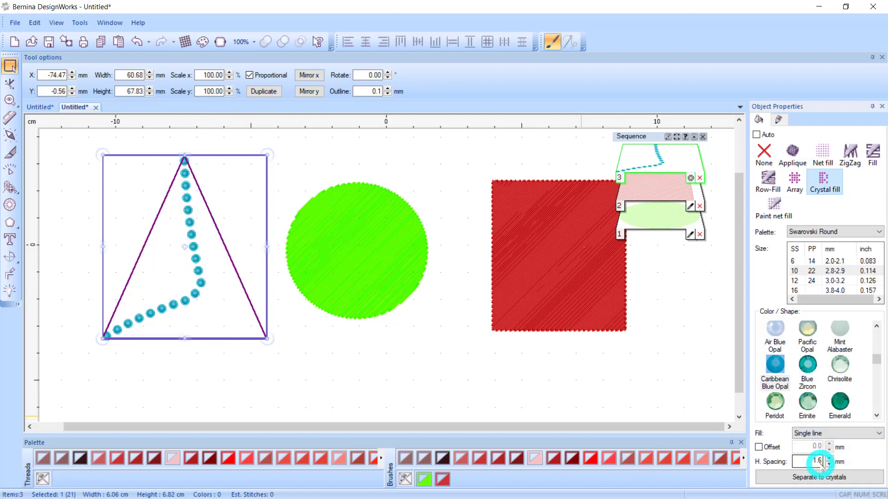
click(836, 434)
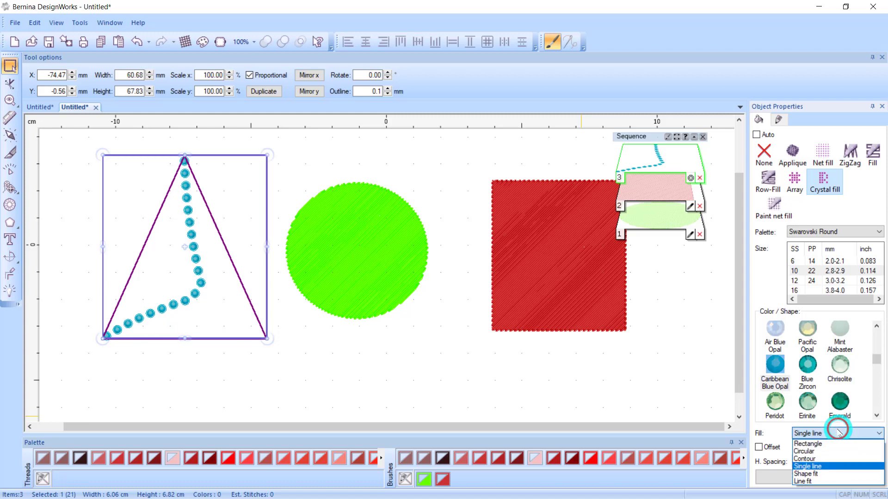
click(817, 452)
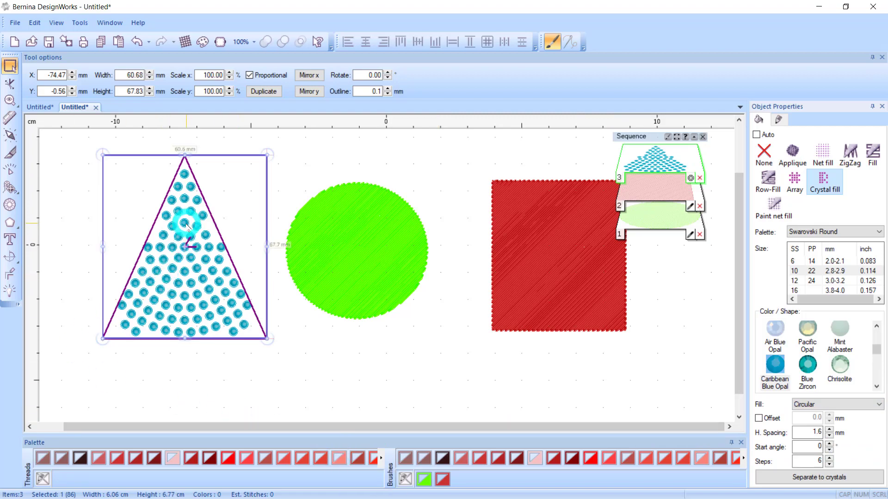
- Edit the circular fill's nodes, moving the angled handle straight above the centre to give 4 steps
scroll(133, 267, up, 1)
scroll(133, 266, up, 6)
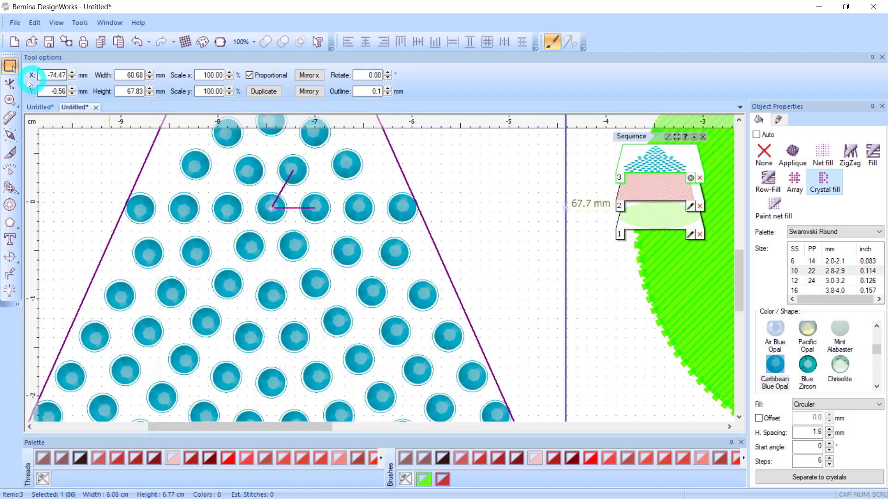
click(10, 83)
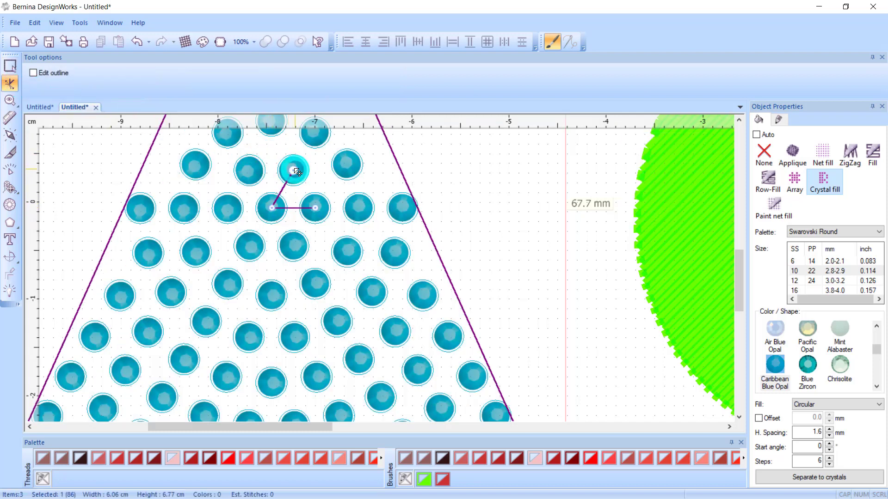
drag(294, 169, 272, 163)
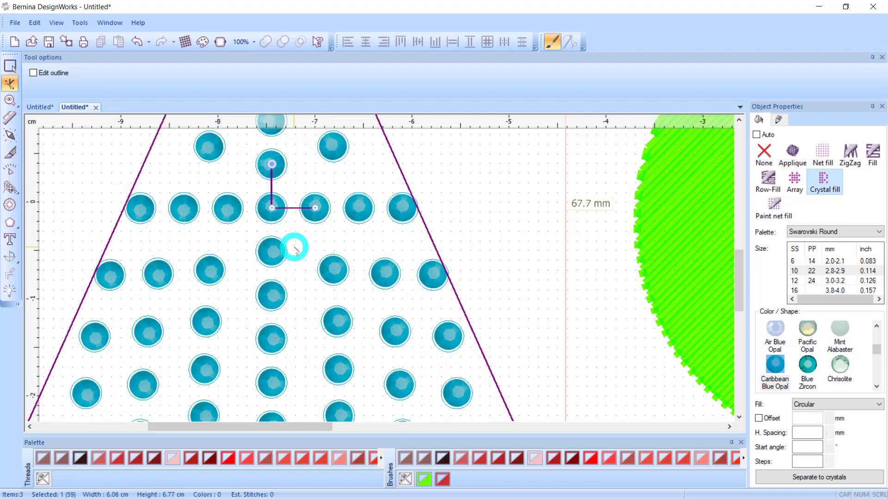
- Rotate and tighten the circular crystal fill with its spacing handle, to a 334° start angle and 0.0 mm horizontal spacing
scroll(292, 227, down, 2)
scroll(292, 227, down, 2)
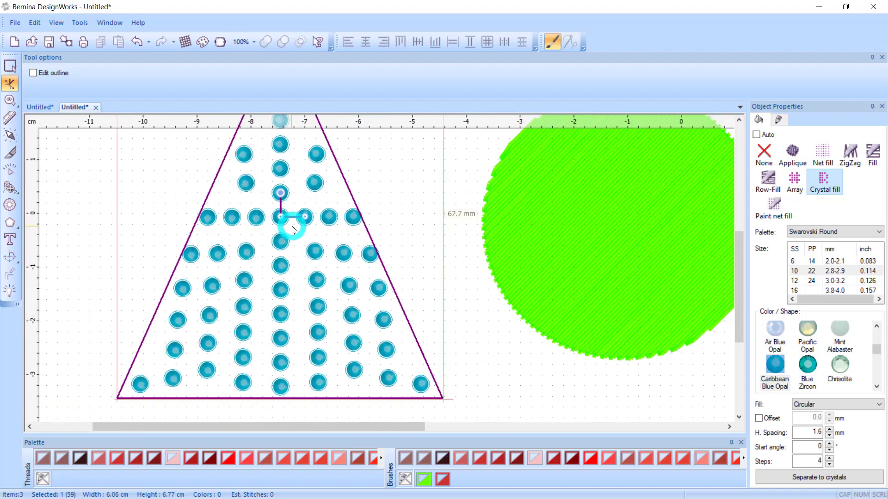
drag(304, 218, 298, 240)
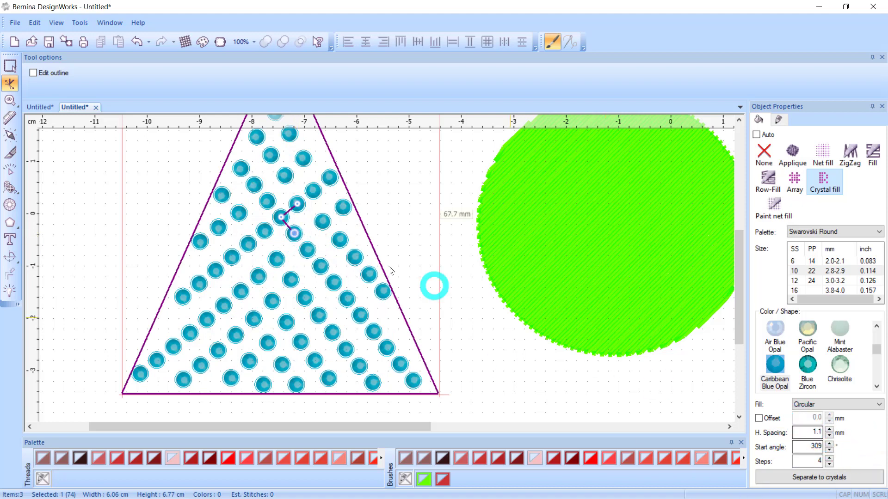
drag(301, 239, 297, 227)
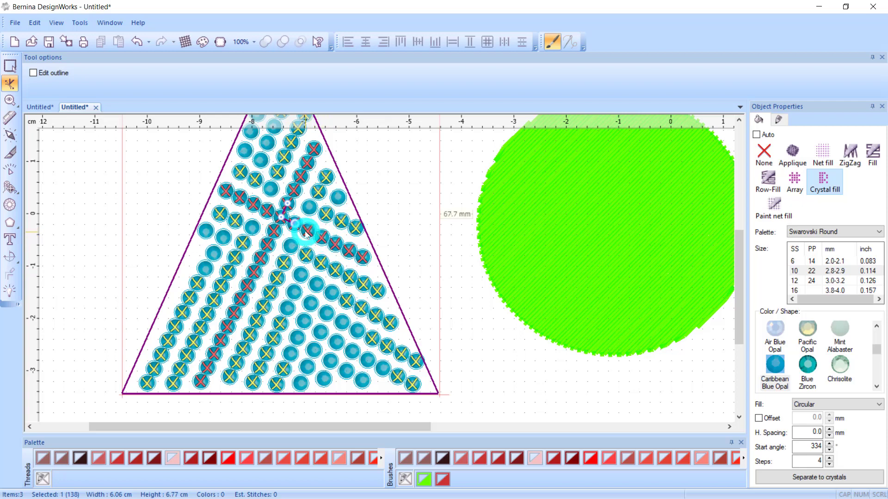
- Turn the overlapping crystals display off and back on to compare the triangle's crystals with and without overlap marks
click(56, 22)
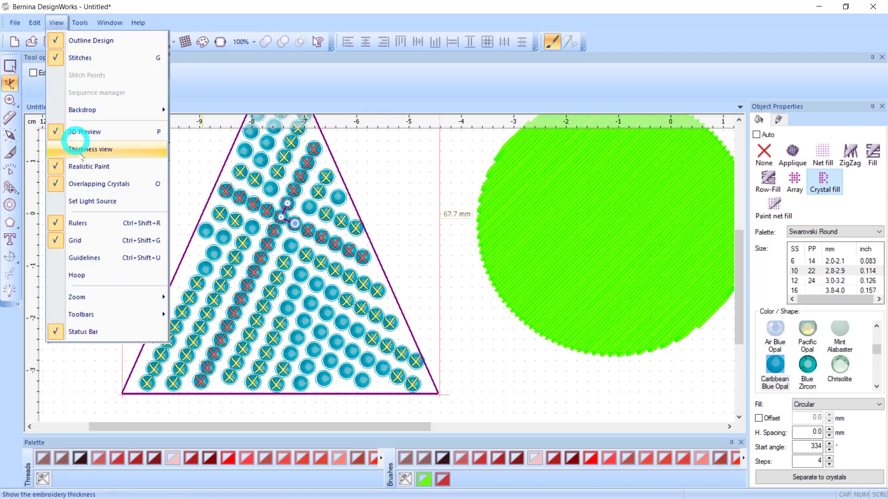
click(93, 184)
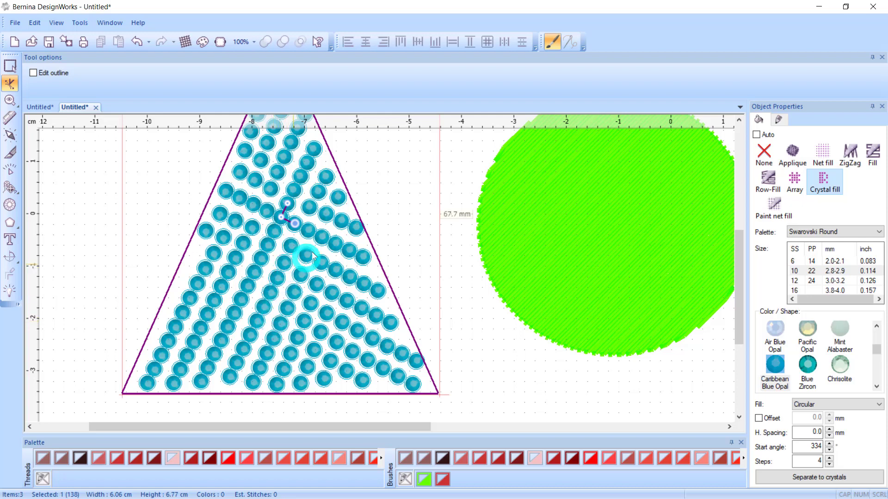
click(55, 22)
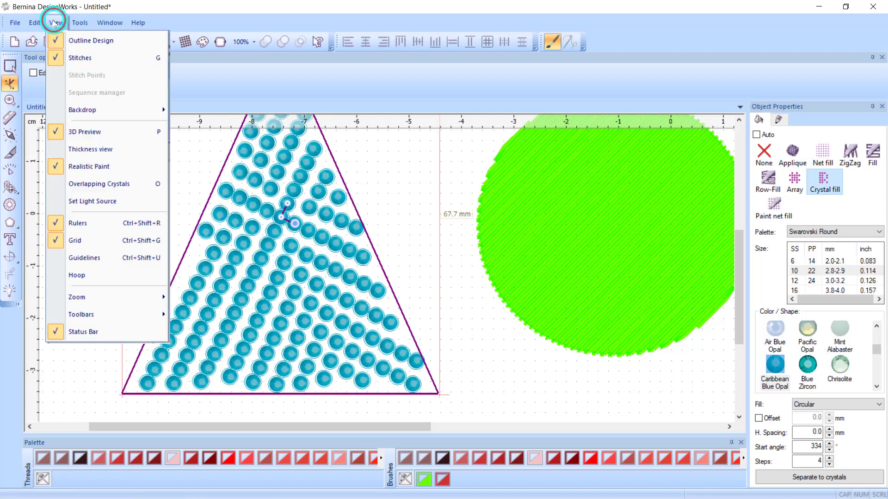
click(97, 185)
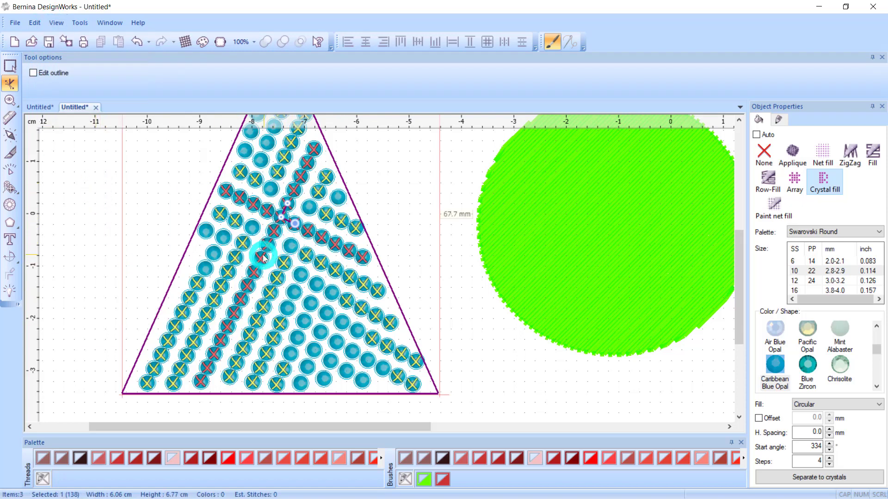
- Widen the crystal spacing with the fill handle and switch to Shape fit, with 2.9 mm horizontal spacing and a 357° start angle
drag(295, 227, 313, 217)
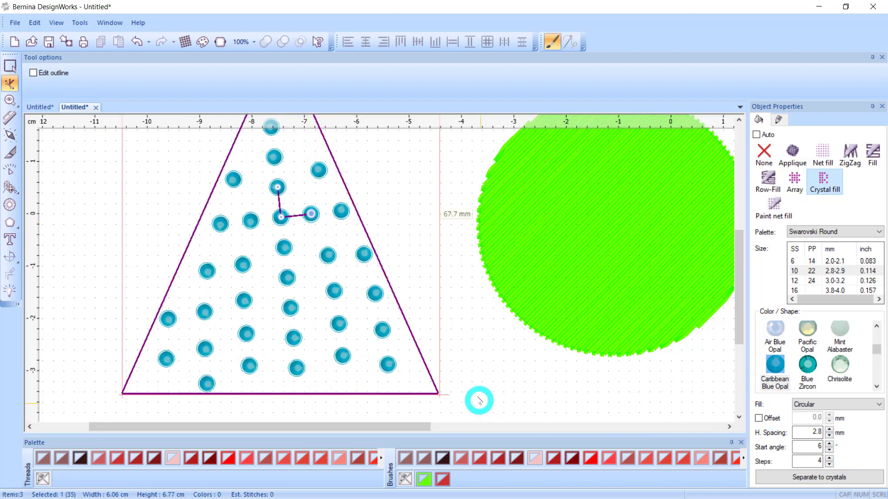
click(879, 404)
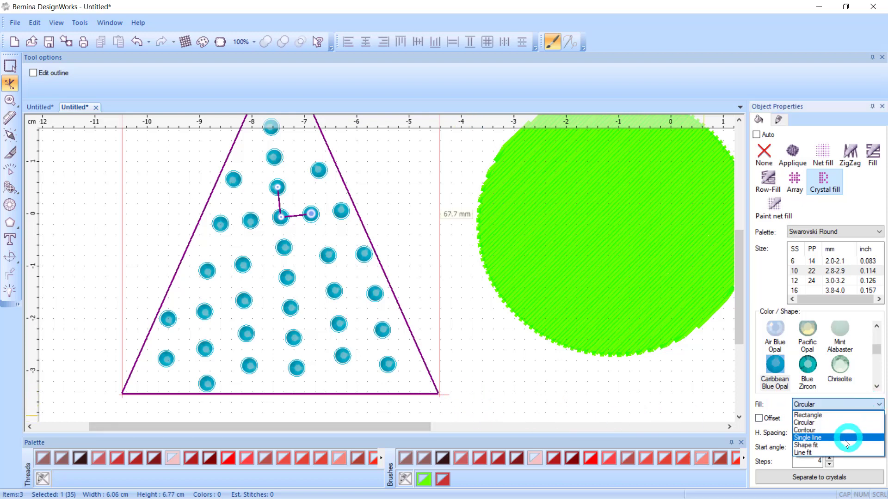
click(816, 445)
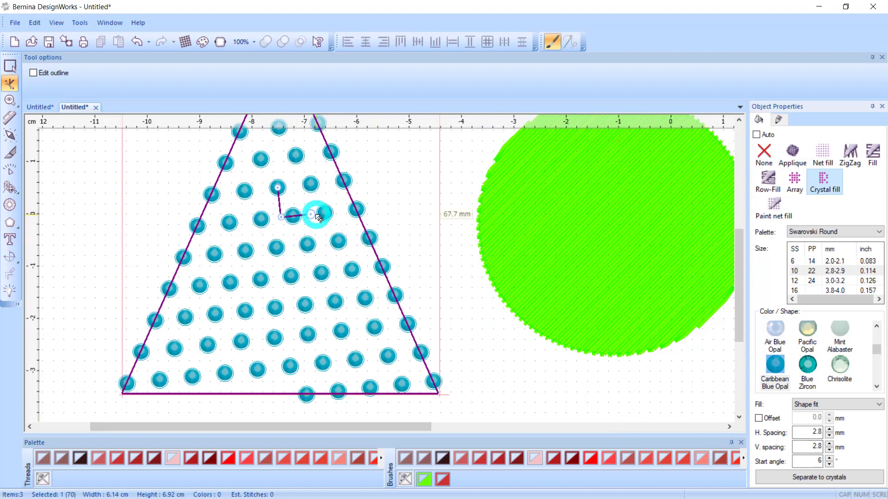
drag(313, 216, 313, 218)
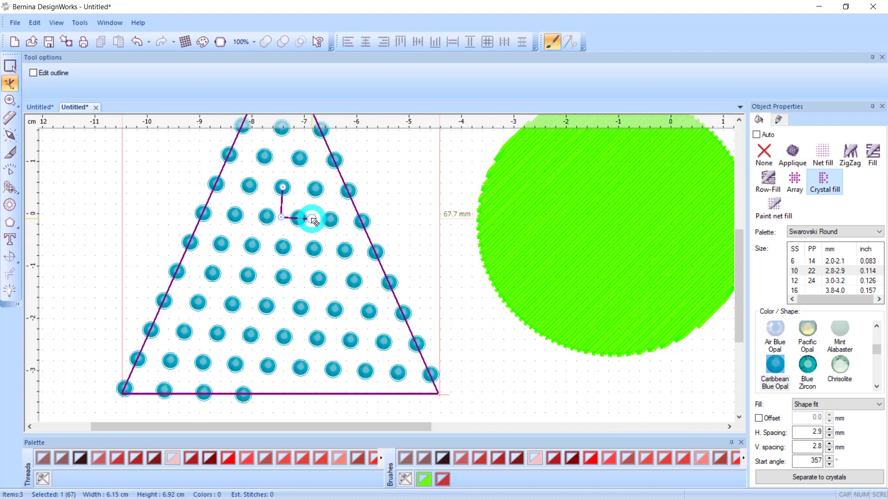
click(11, 66)
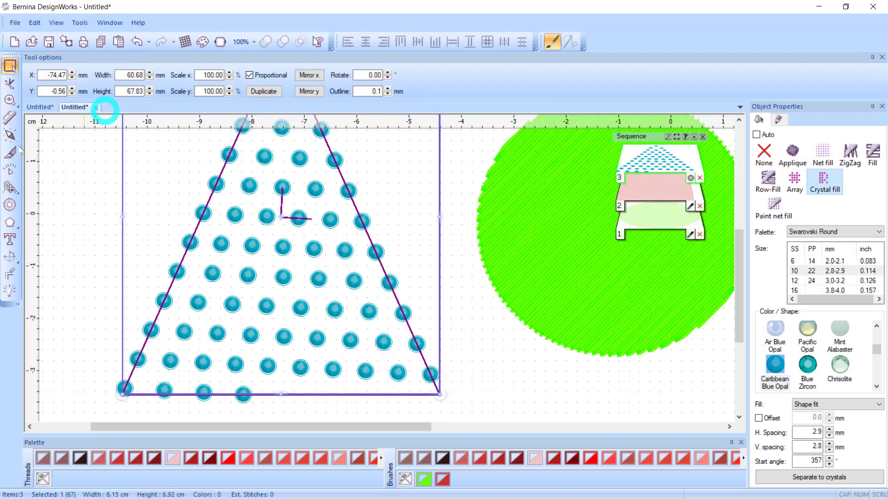
- Switch the triangle to ZigZag and back to Crystal fill with 1.6 mm spacing, and shift the triangle slightly upward to Y 0.39 mm
click(850, 152)
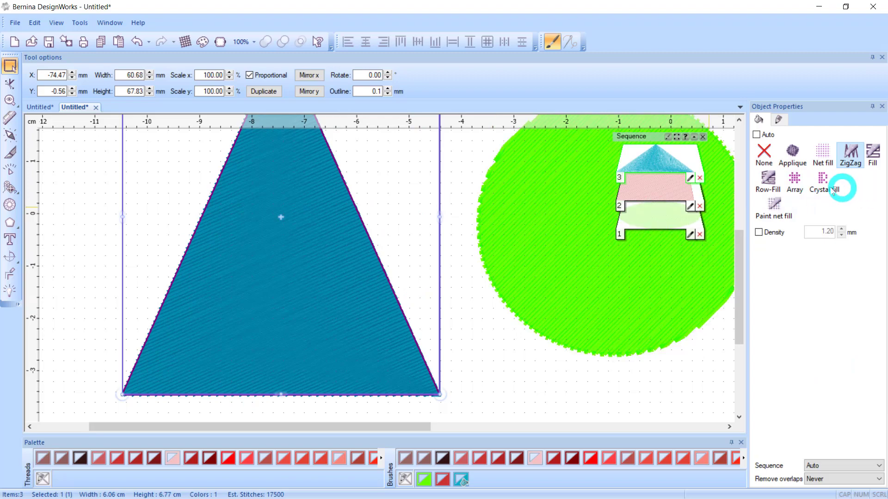
click(824, 179)
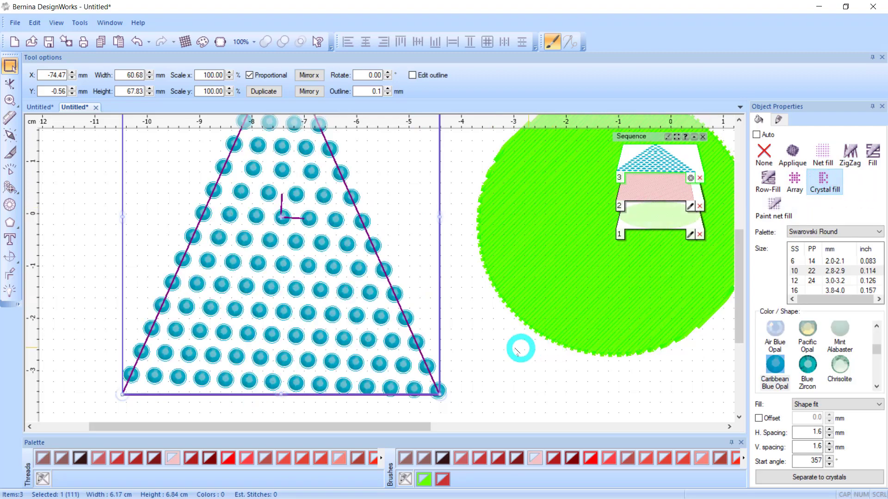
scroll(343, 282, down, 4)
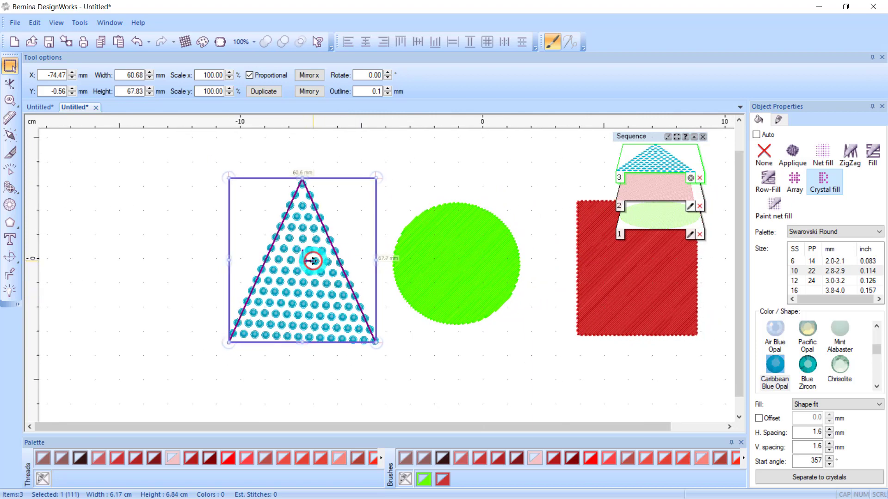
drag(313, 261, 312, 259)
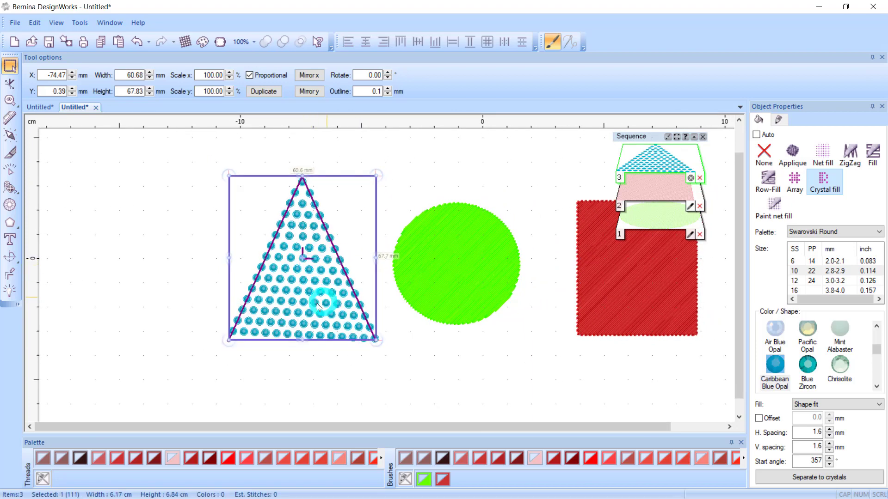
- Level the triangle's crystal rows with the fill's node handle, to 1.8 mm horizontal spacing and a 1° start angle
scroll(293, 296, down, 1)
scroll(308, 280, up, 5)
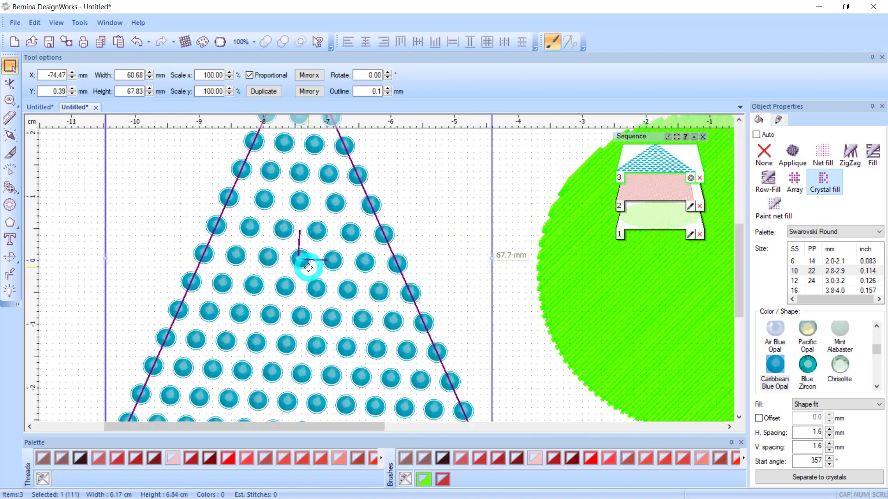
click(9, 84)
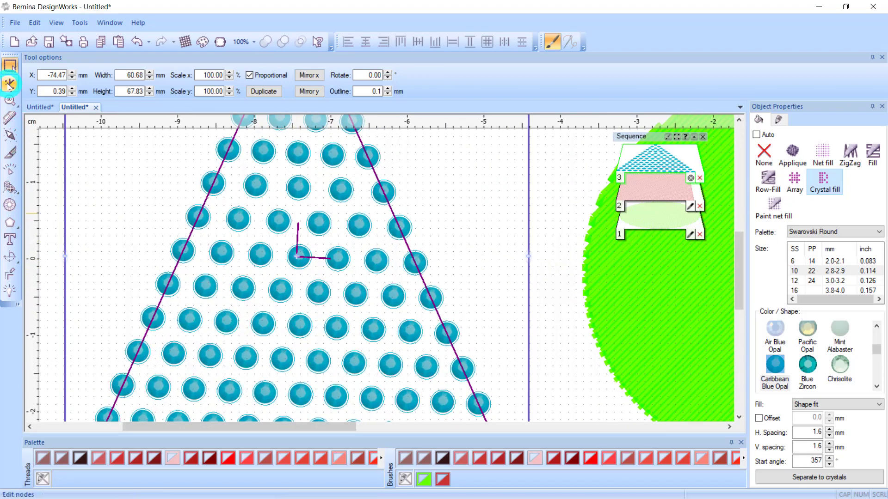
click(337, 261)
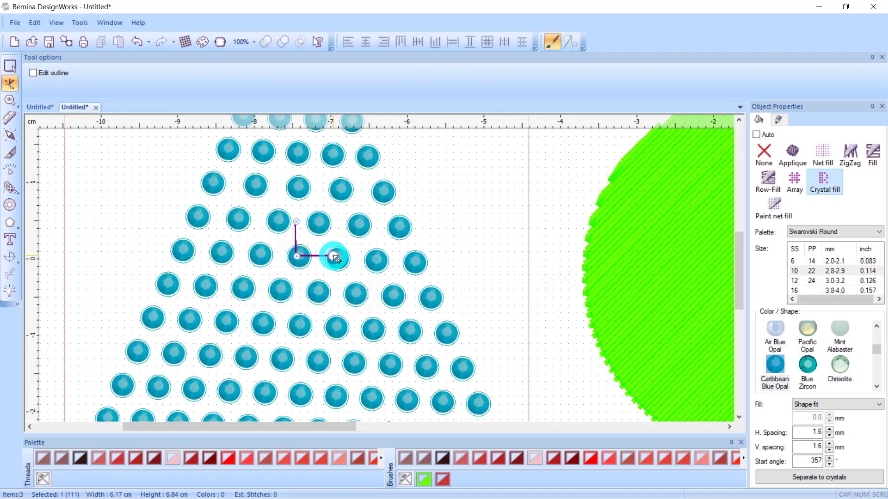
drag(333, 256, 334, 256)
scroll(345, 306, down, 5)
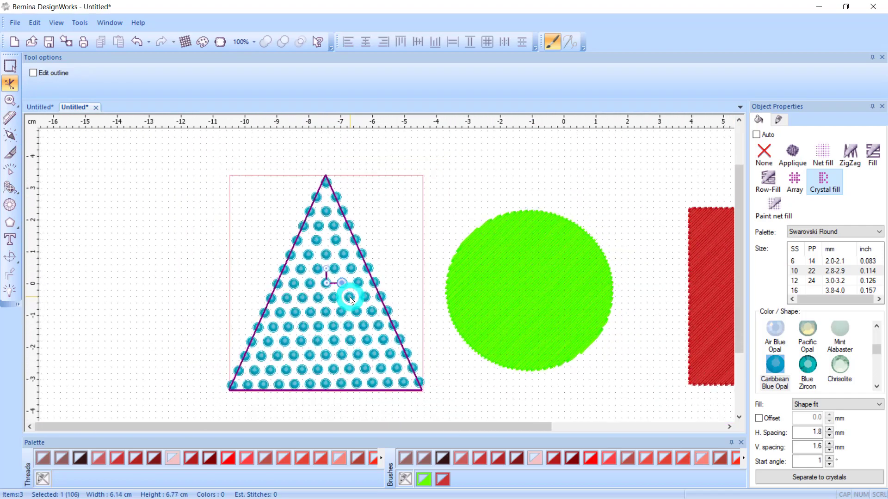
scroll(350, 298, down, 1)
- Give the green circle a crystal fill with the Circular arrangement
click(524, 397)
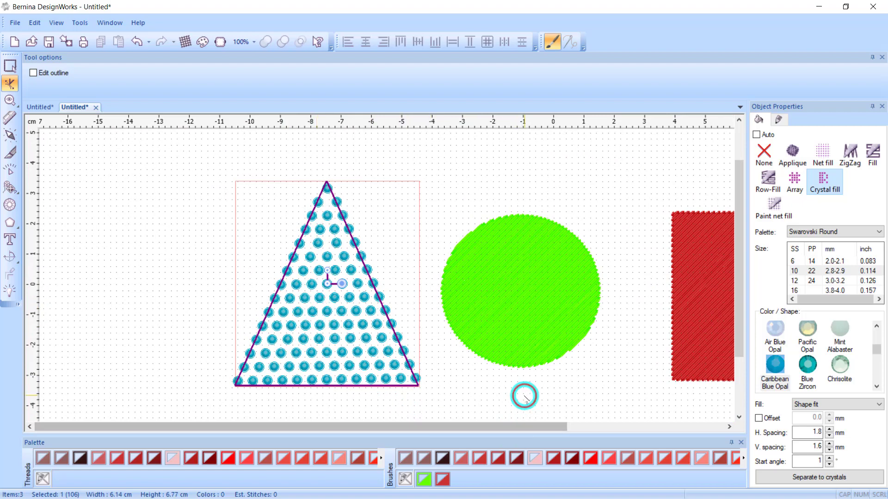
click(526, 313)
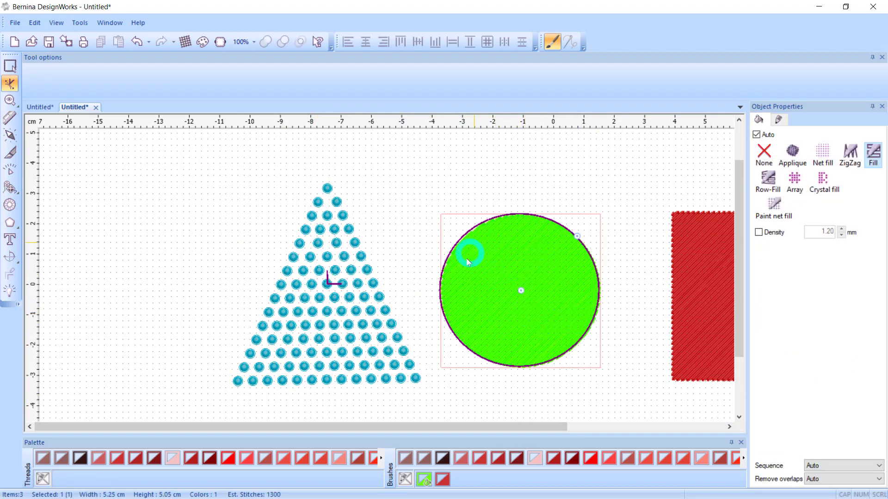
click(823, 180)
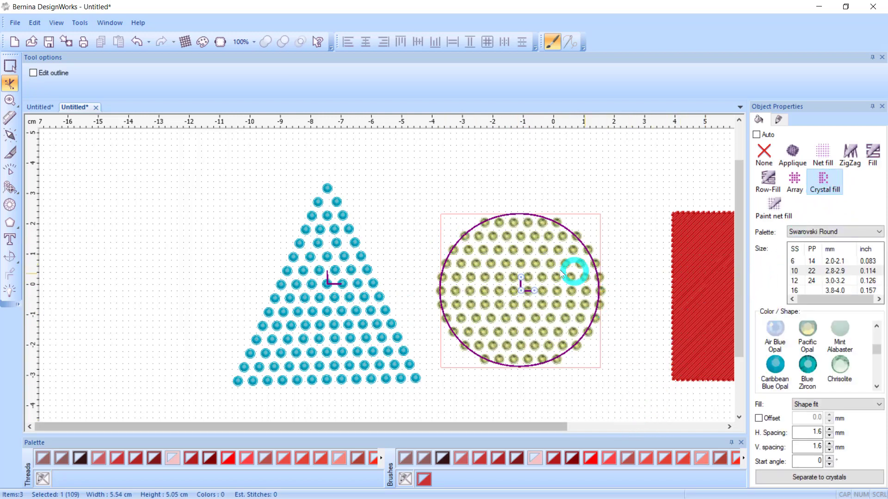
click(872, 405)
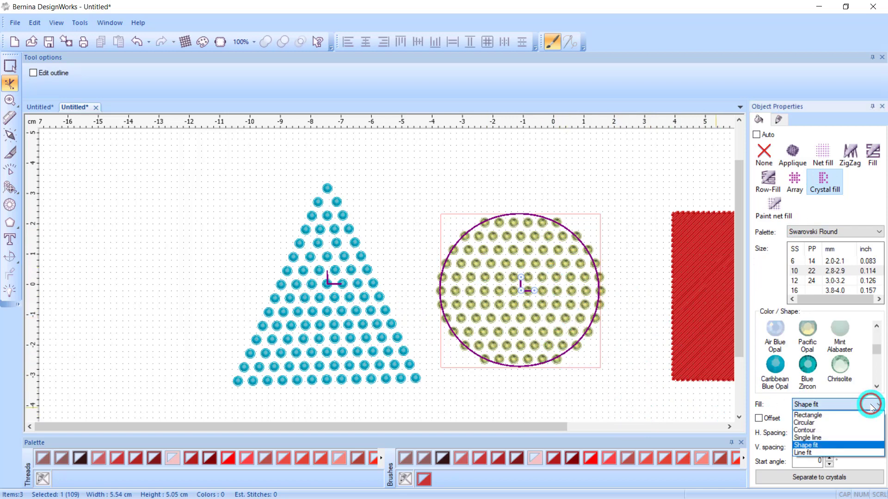
click(810, 422)
click(487, 276)
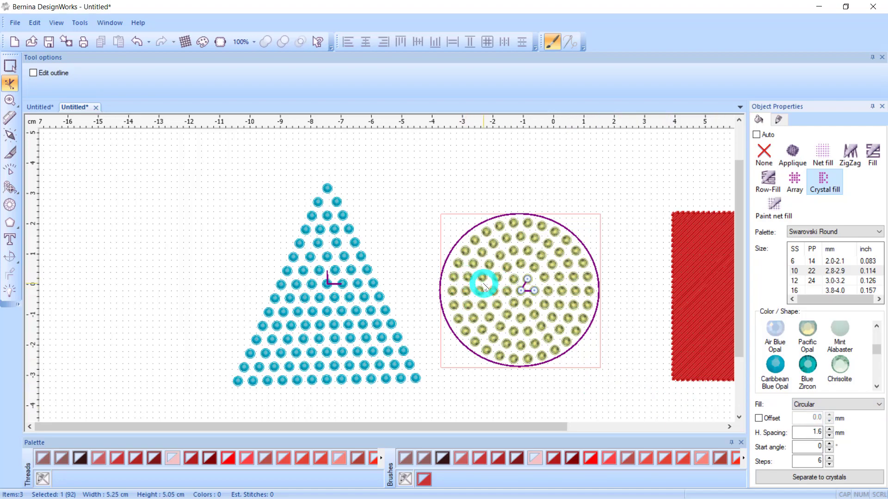
- Enable the offset for the circle's crystal fill and set it to 2.0 mm
scroll(551, 280, up, 3)
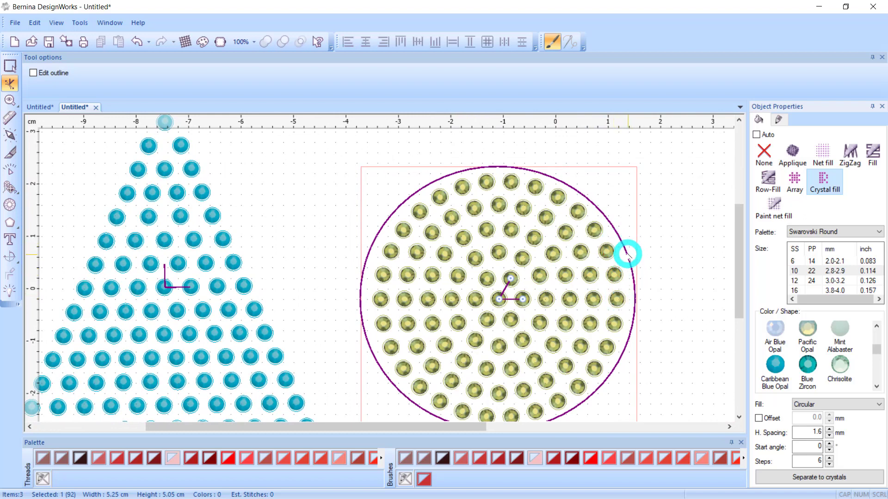
click(759, 418)
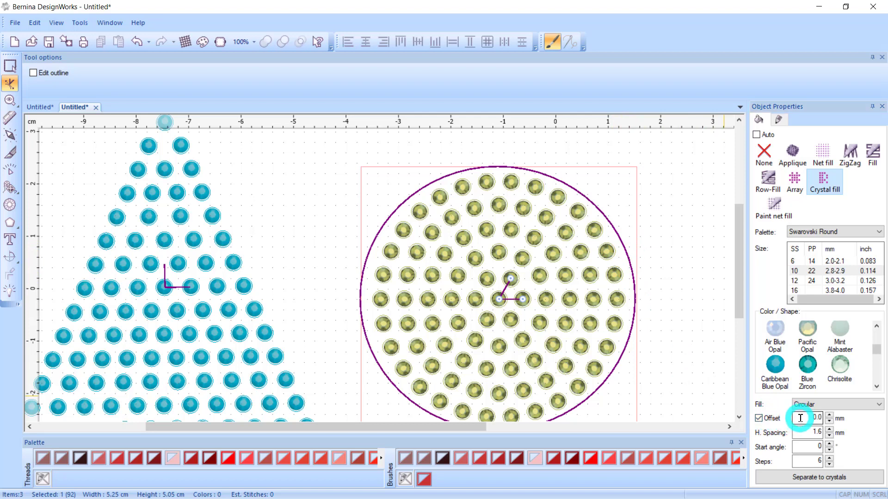
drag(808, 419, 826, 418)
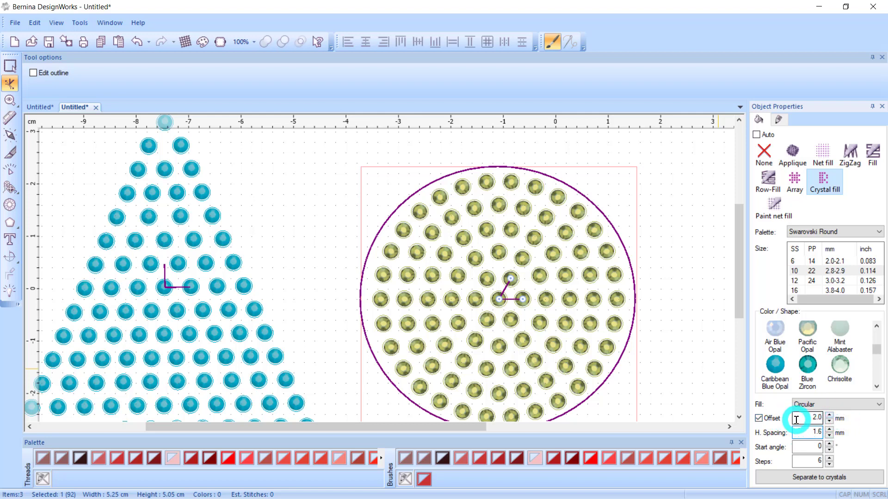
- Try to set the circle's crystal-fill offset to 3.0 mm
click(631, 393)
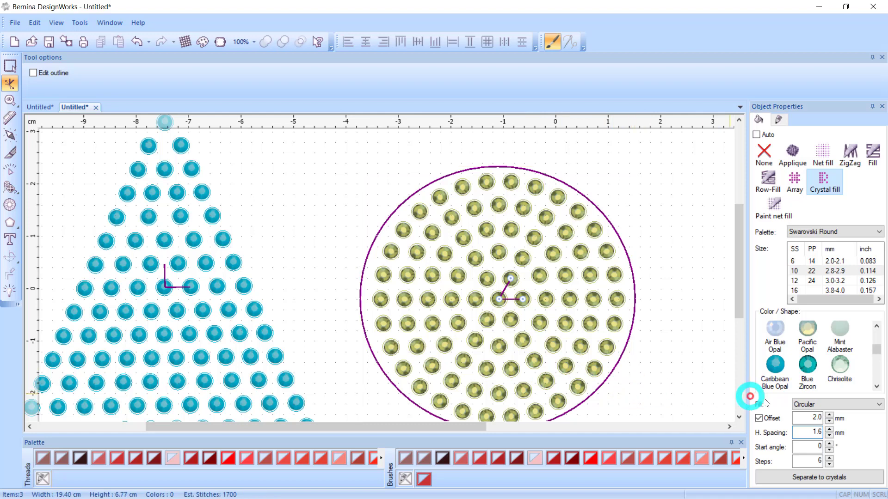
click(803, 415)
double_click(806, 417)
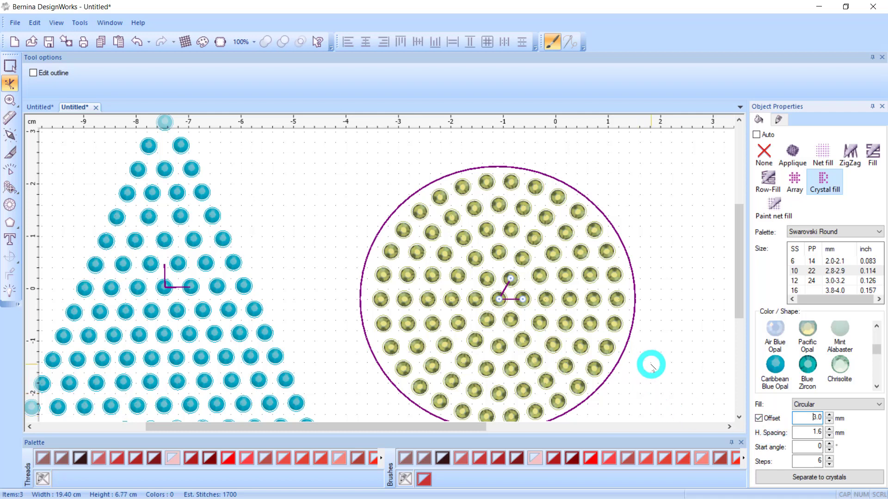
- Reselect the green circle and set its crystal-fill offset to 4.0 mm
click(10, 65)
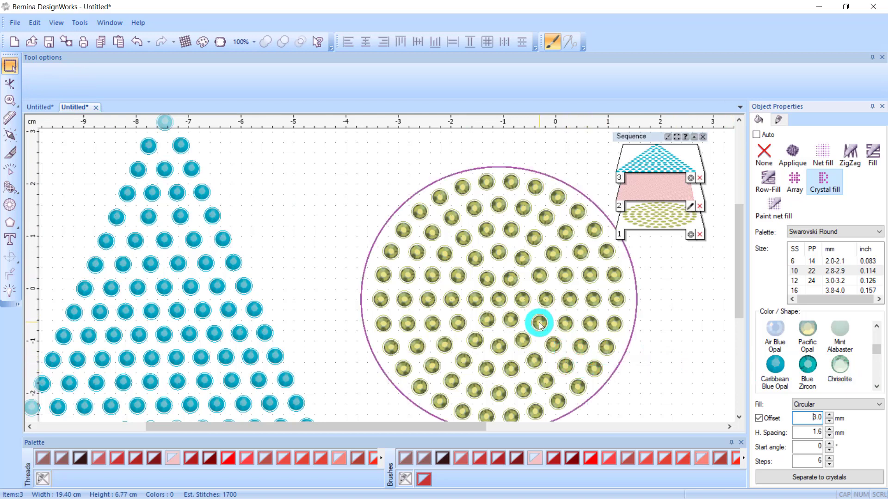
click(577, 328)
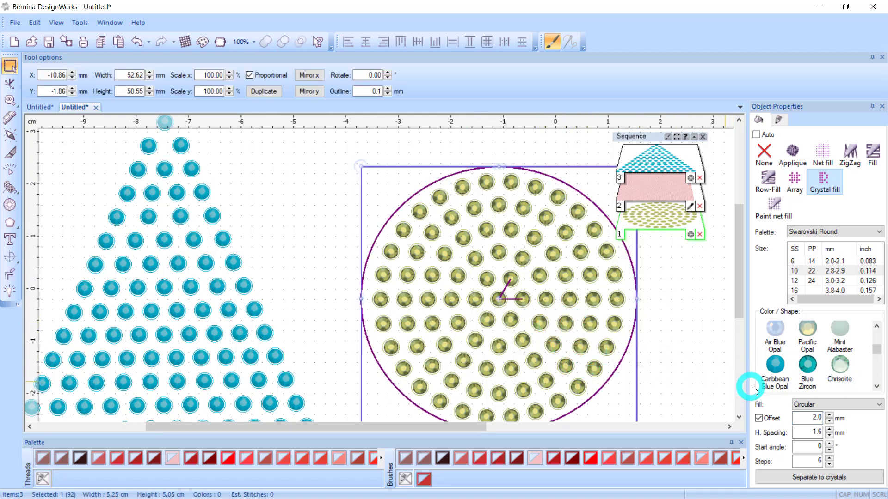
double_click(807, 418)
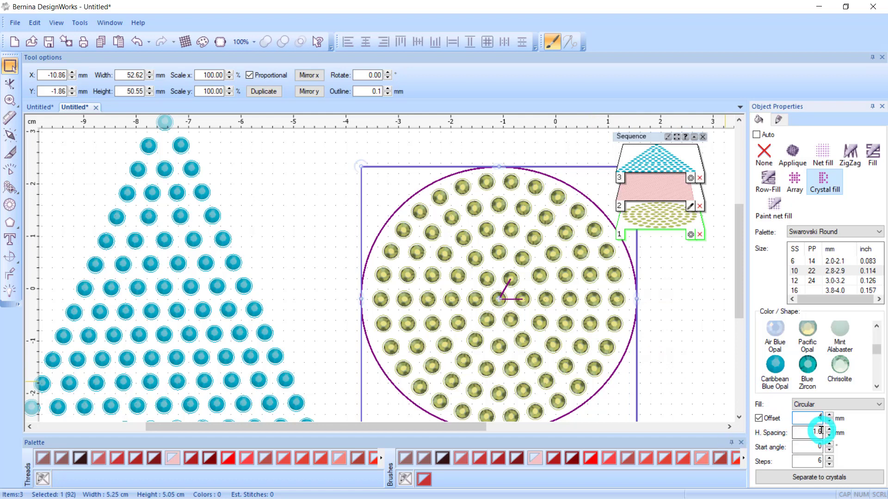
click(829, 415)
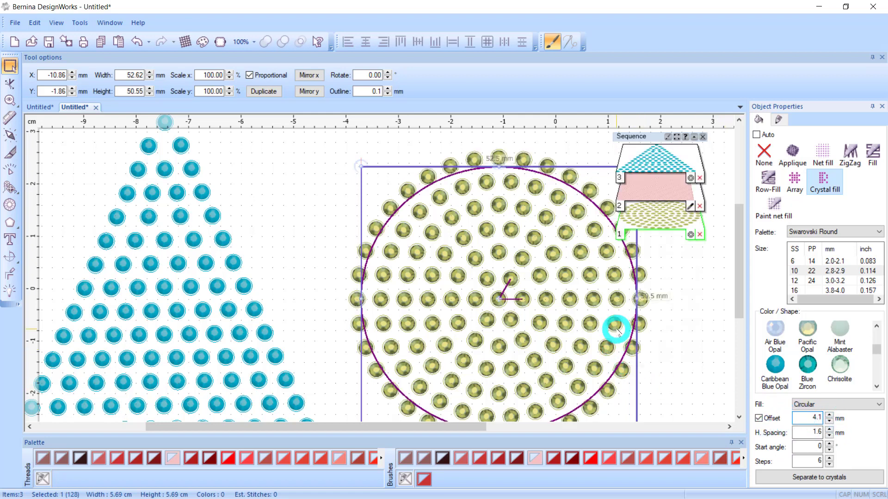
click(829, 420)
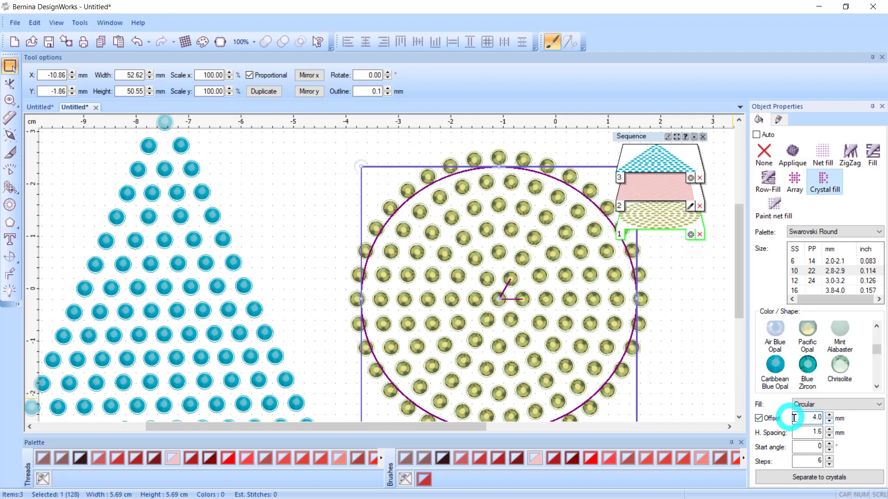
- Reduce the circle's crystal-fill offset to 3.0 mm
click(830, 422)
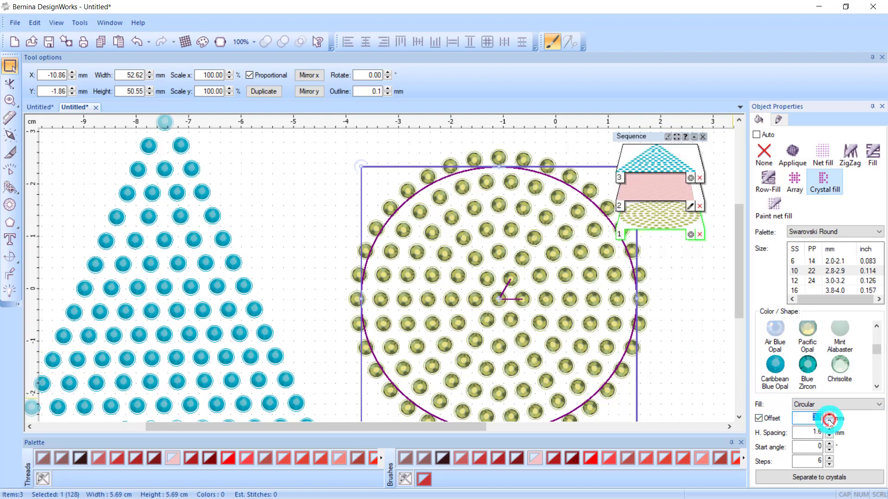
click(829, 420)
drag(805, 420, 837, 420)
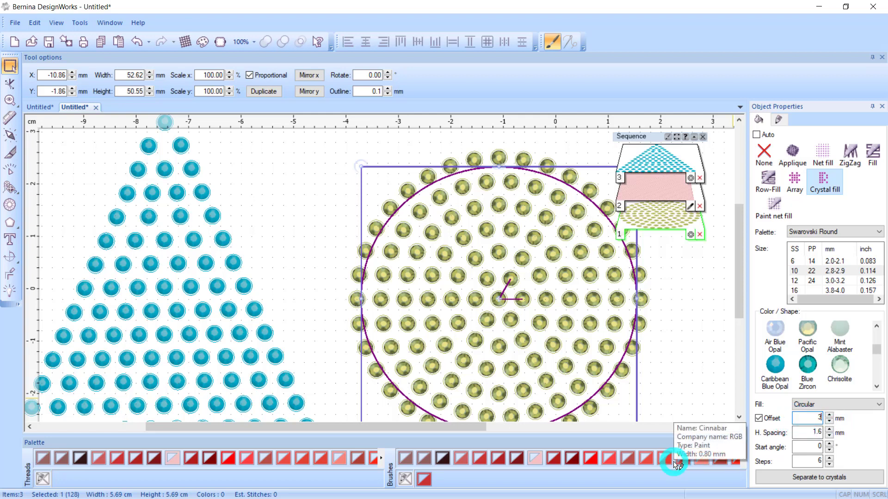
text(3)
key(Return)
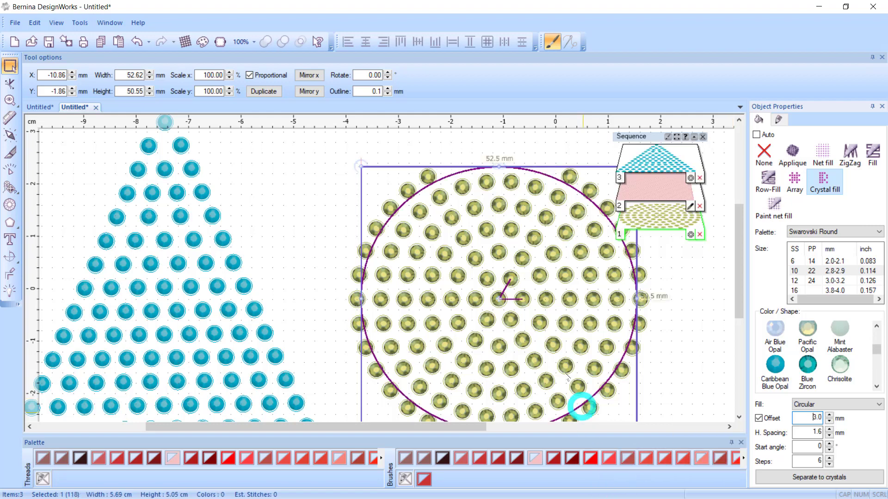
- Set the circle's crystal-fill offset back to 4.0 mm and deselect the circle
scroll(490, 325, down, 2)
scroll(498, 327, down, 2)
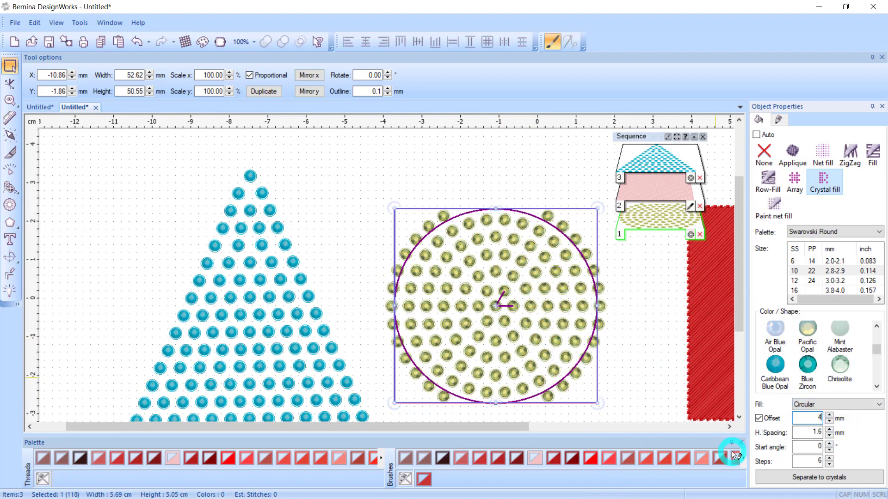
key(Return)
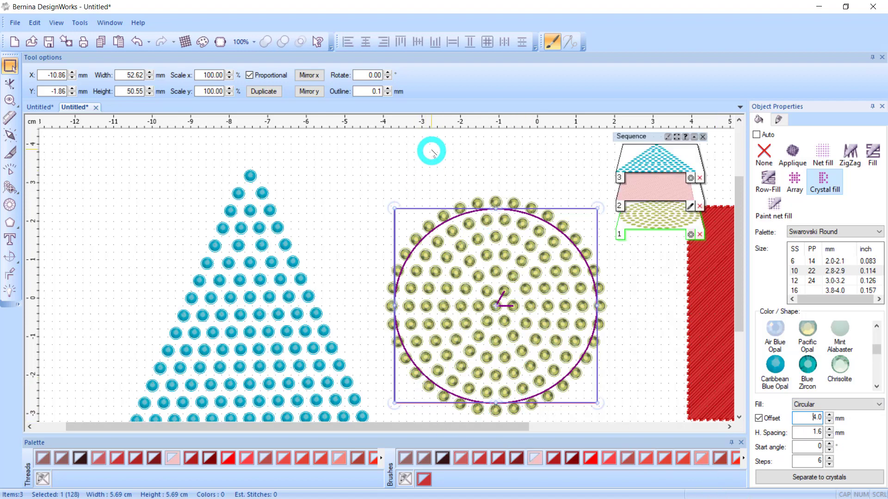
click(430, 150)
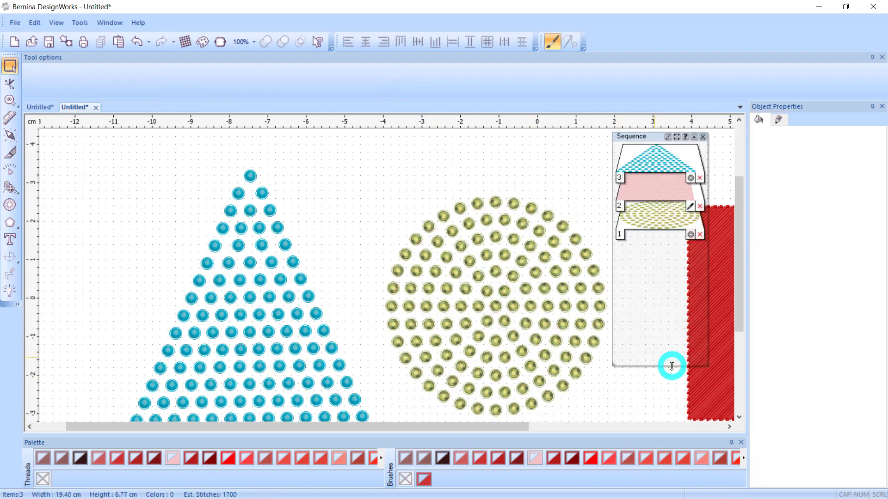
- Give the red rectangle a crystal fill with the Rectangle arrangement
scroll(553, 377, down, 2)
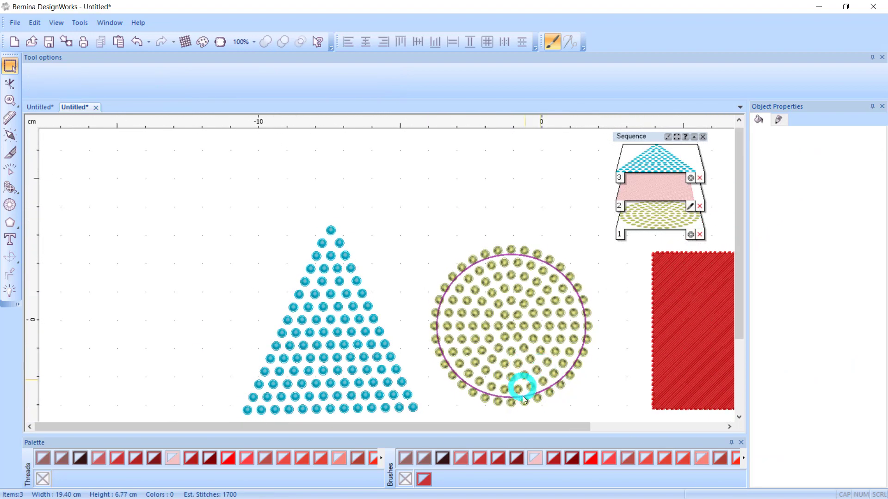
drag(534, 427, 669, 435)
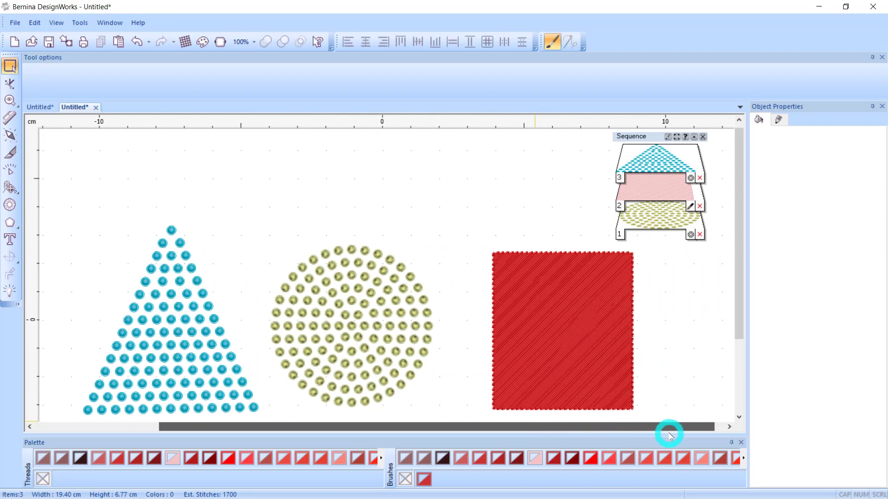
click(607, 370)
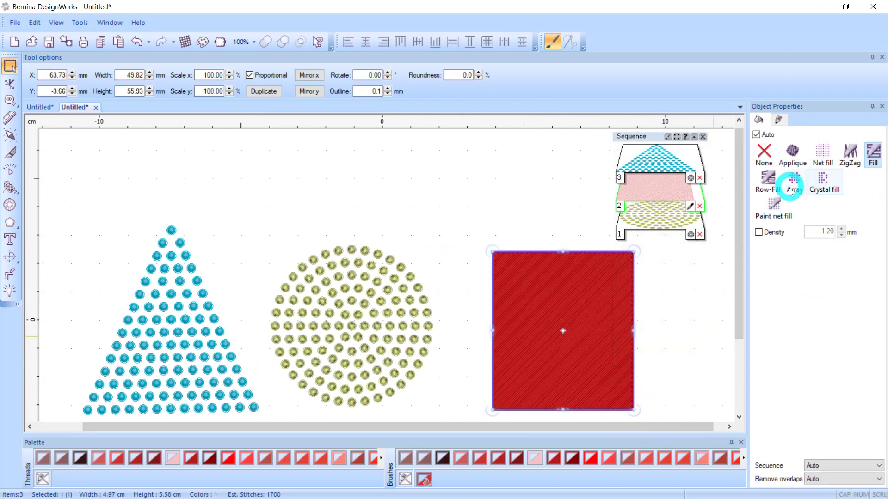
click(822, 179)
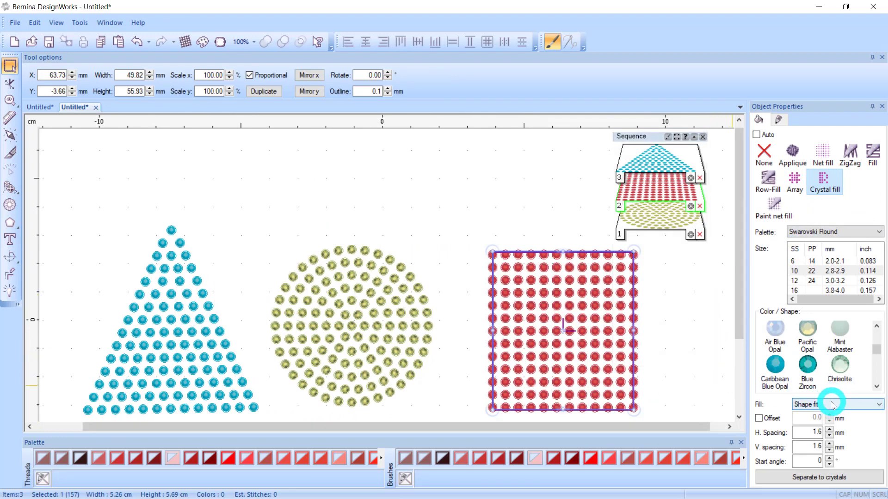
click(832, 405)
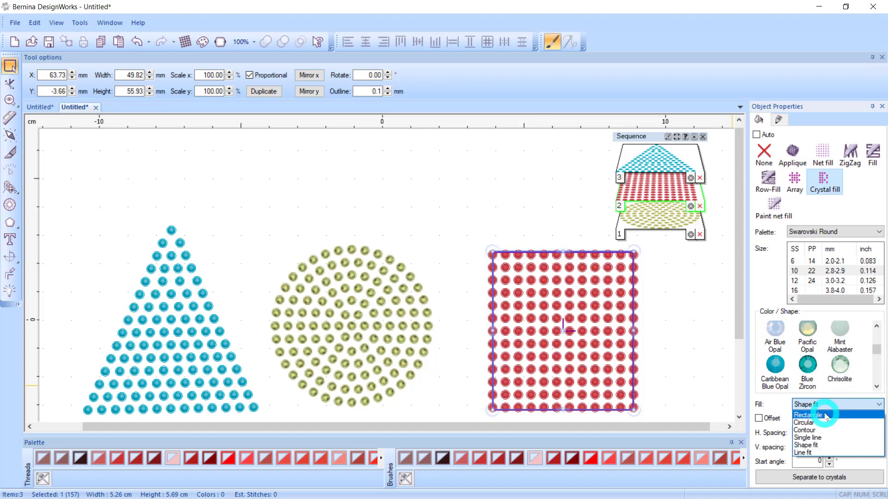
click(826, 415)
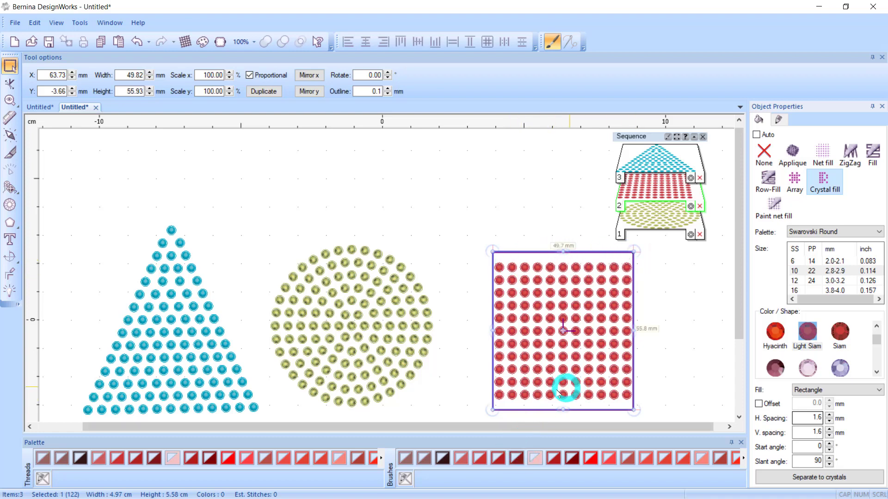
- Change the arrangement of the red rectangle's crystal fill to Contour
click(859, 390)
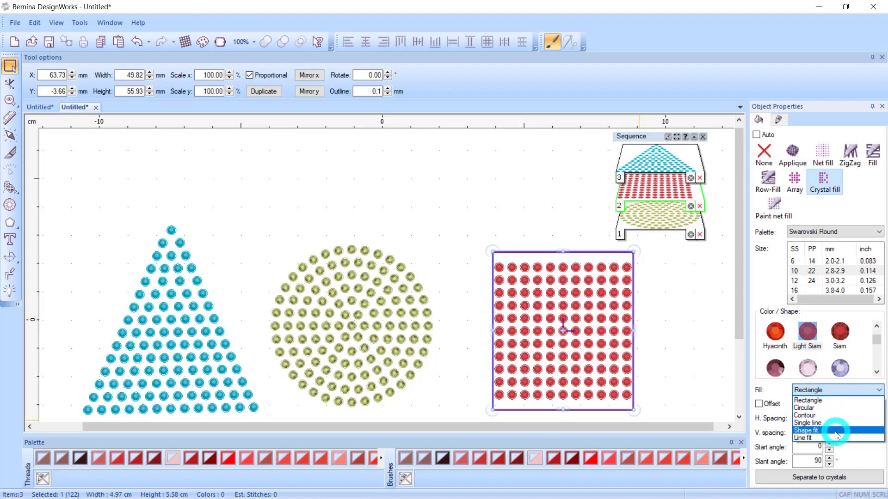
click(815, 415)
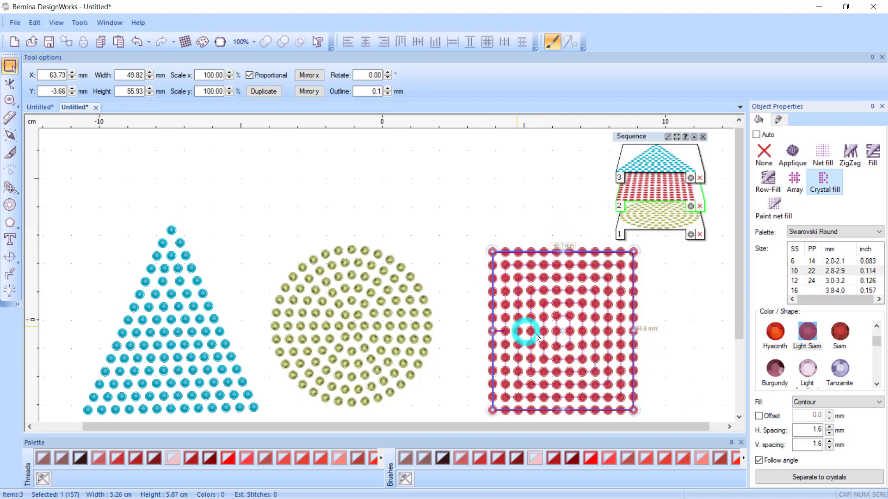
scroll(563, 334, down, 1)
scroll(562, 333, up, 3)
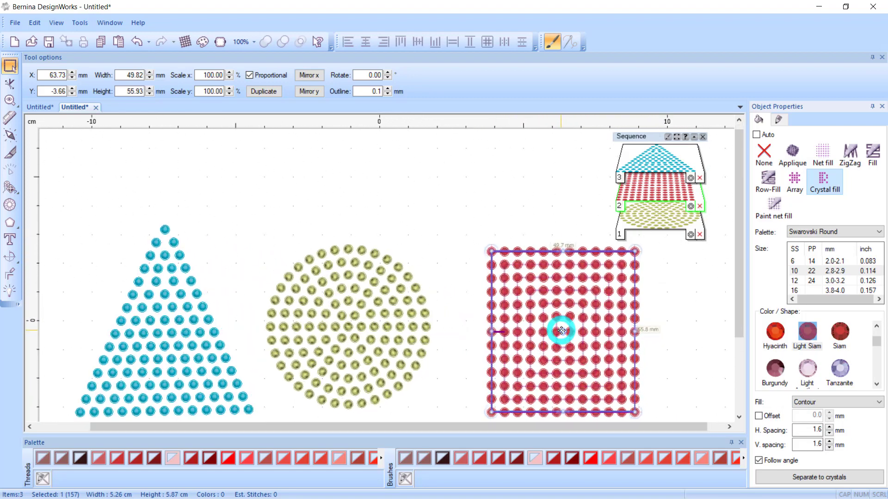
scroll(562, 332, down, 3)
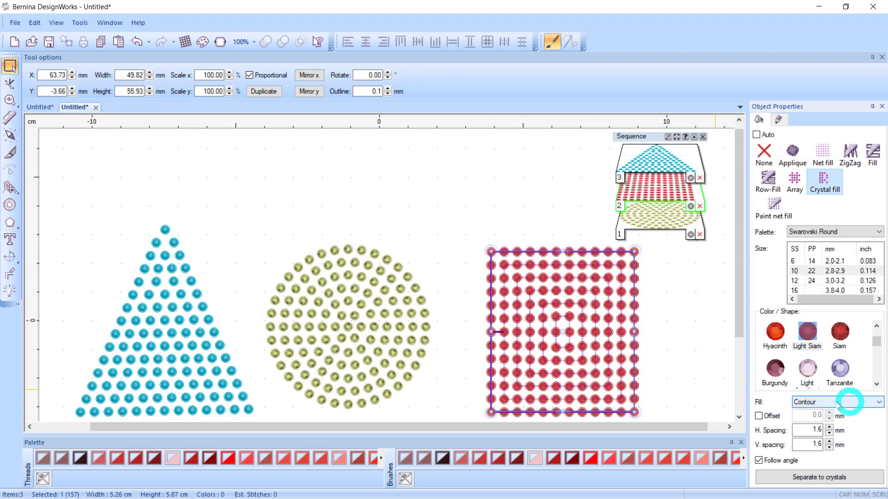
click(867, 403)
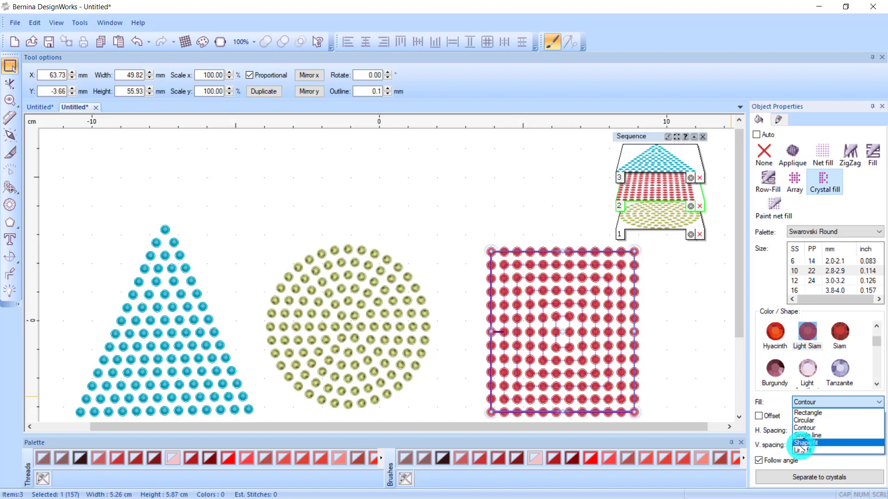
scroll(339, 261, down, 2)
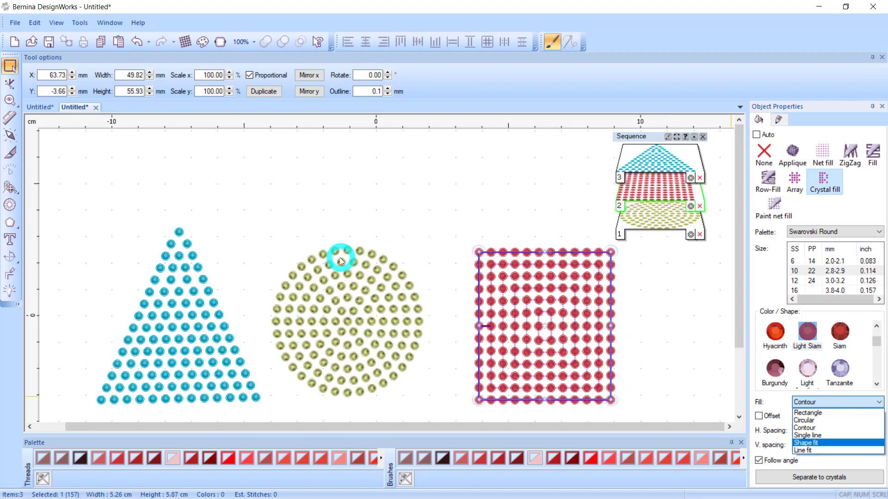
scroll(334, 396, up, 4)
scroll(316, 363, up, 2)
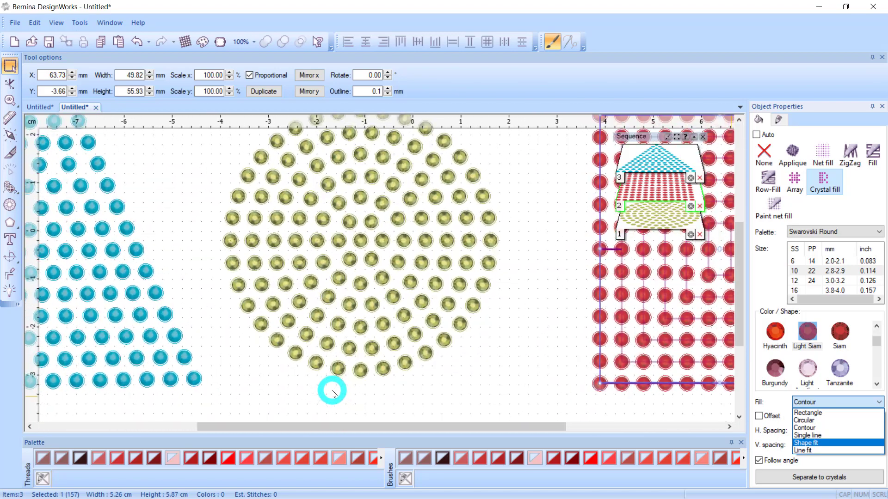
scroll(316, 363, down, 1)
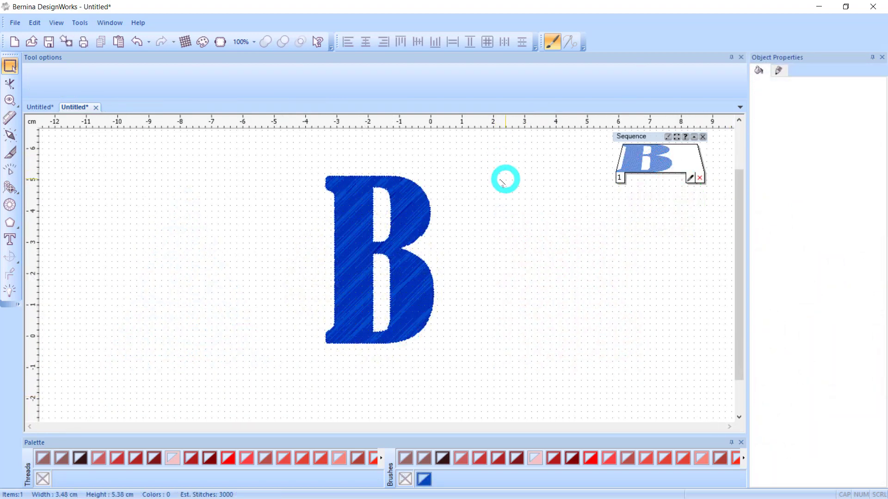
- Select the blue letter B and open it for text editing
click(393, 192)
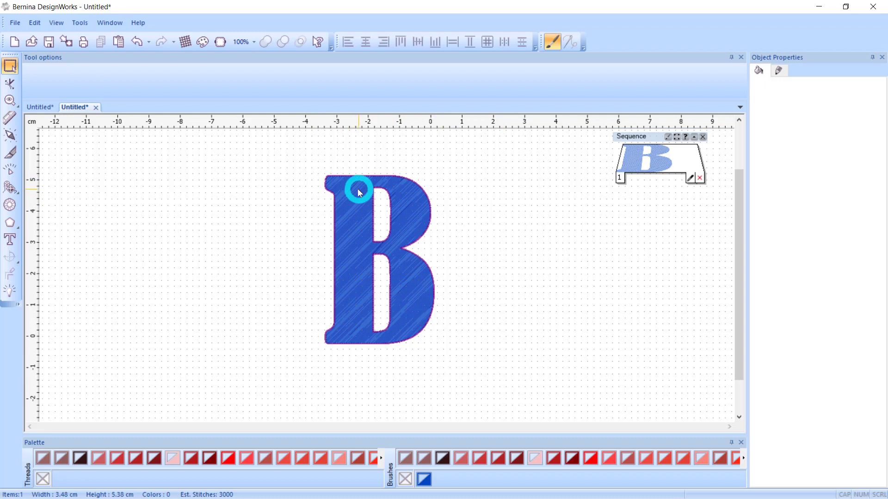
click(359, 190)
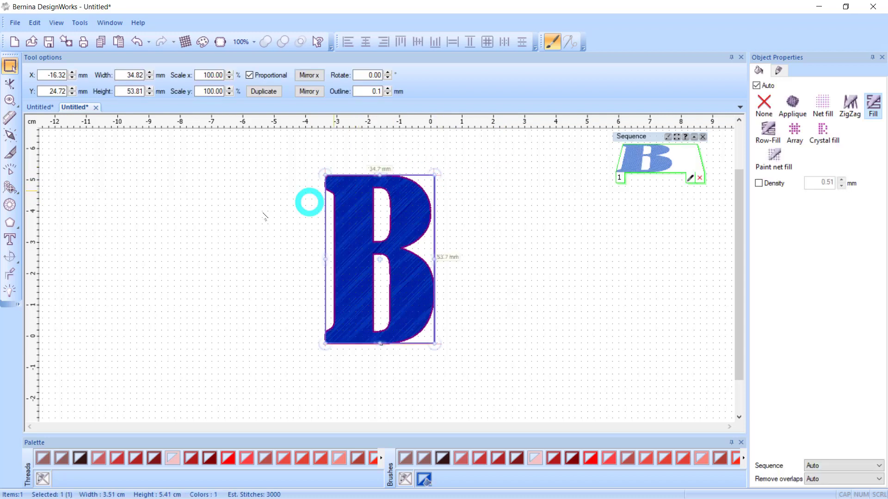
click(10, 239)
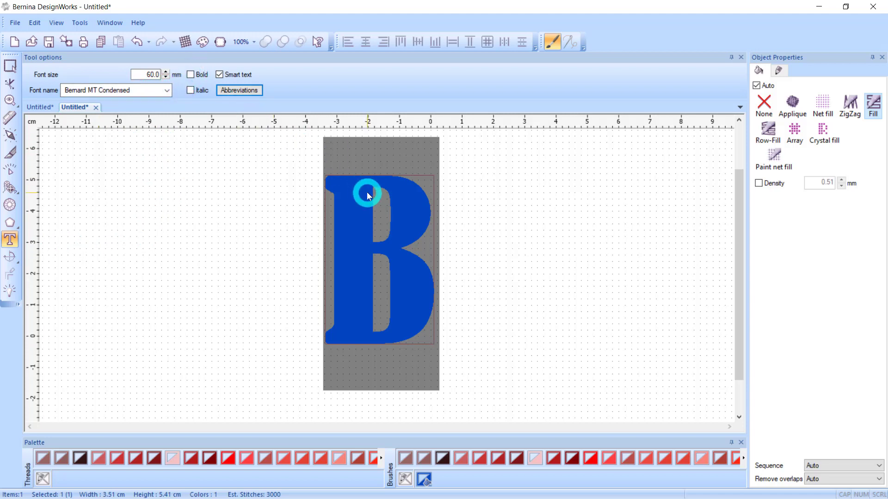
- Try the Bold and Italic styles on the letter B one after the other, turning each off again
click(189, 75)
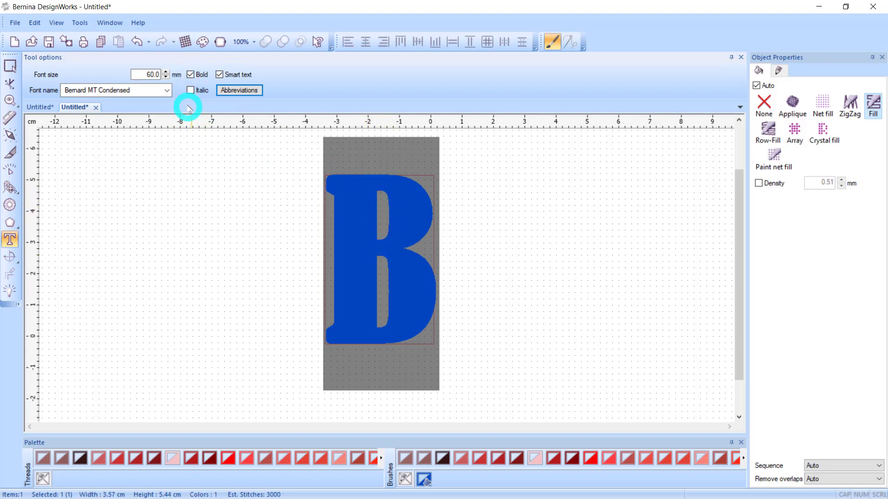
click(191, 75)
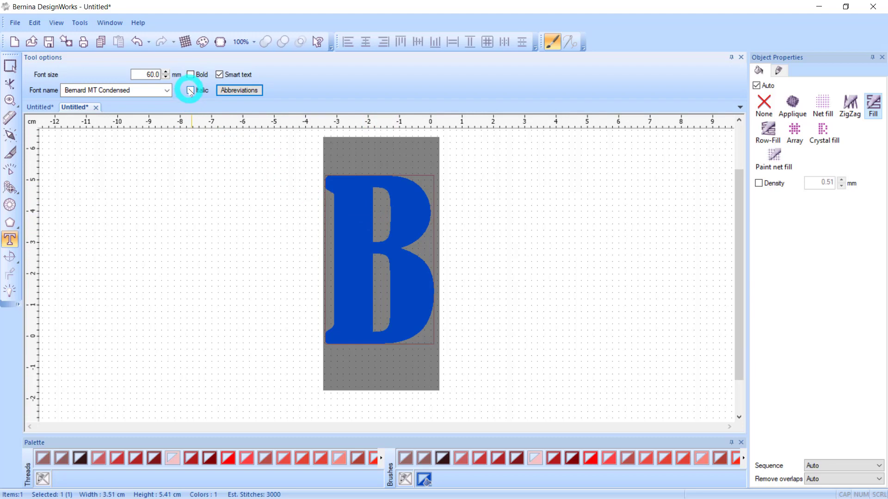
click(191, 91)
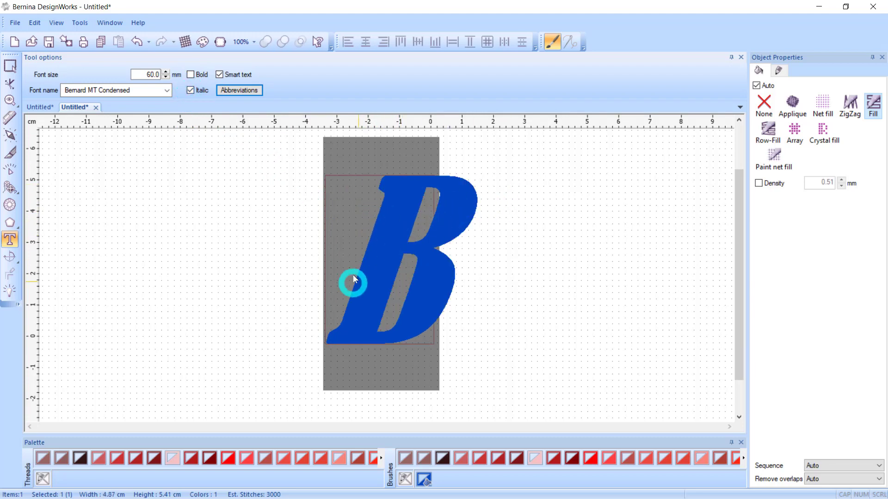
click(191, 91)
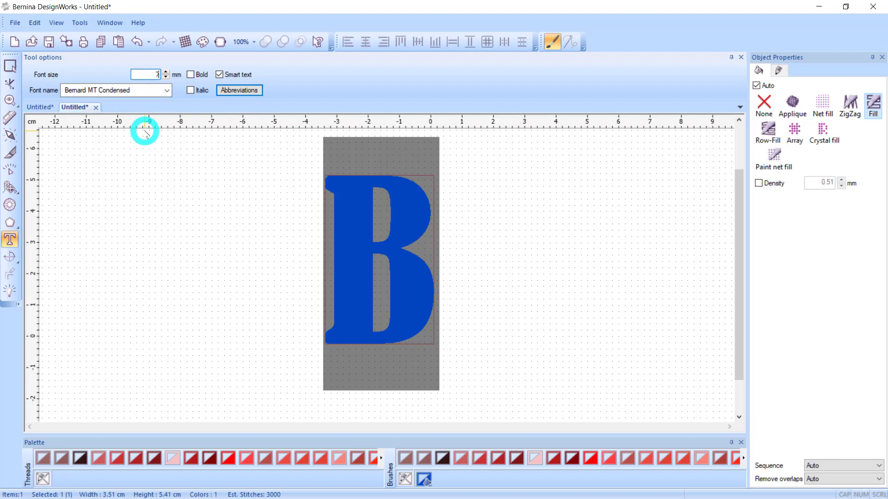
- Set the font size of the letter B to 75 mm
key(Return)
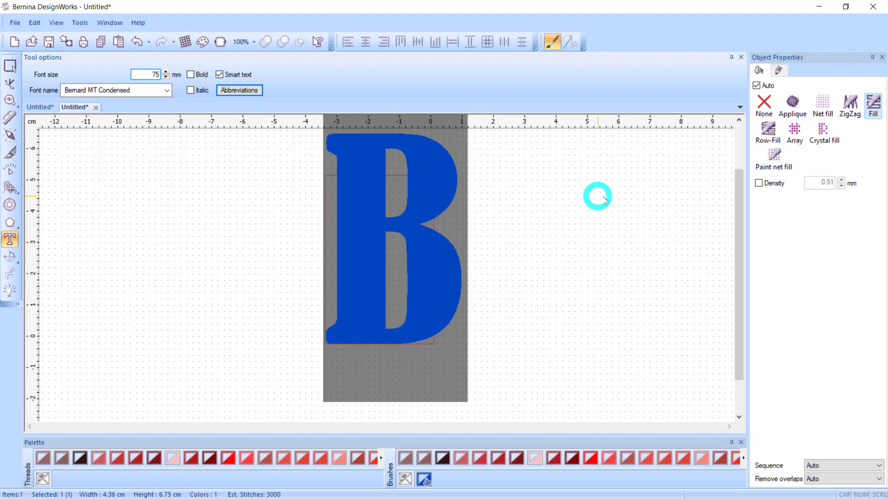
- Finish editing the text and give the letter B a Cobalt crystal fill with the Shape fit arrangement
scroll(740, 187, up, 1)
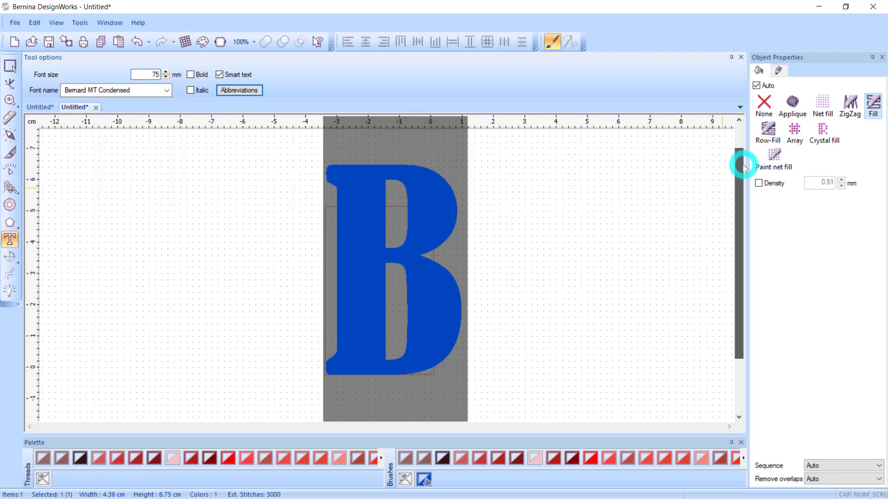
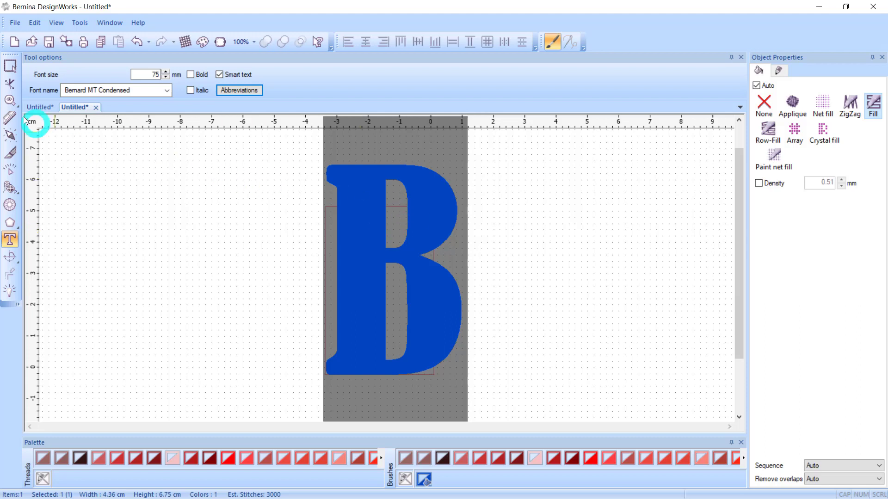
click(8, 65)
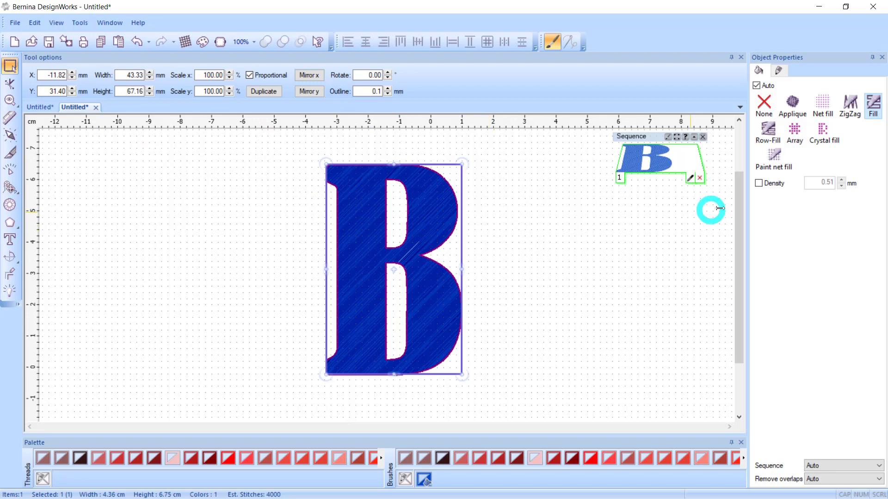
click(823, 130)
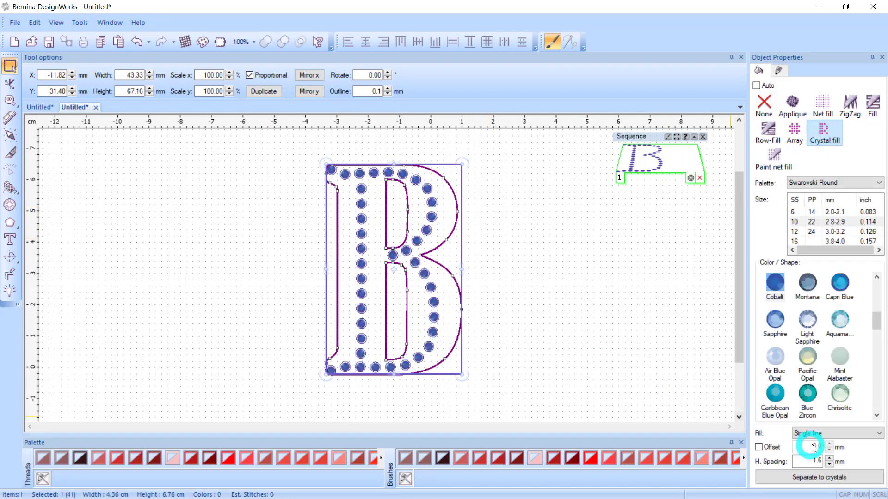
click(840, 433)
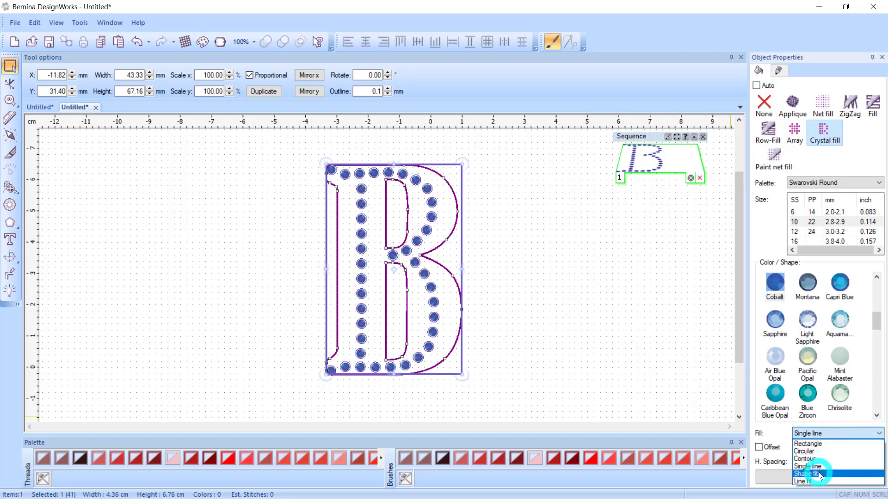
click(823, 474)
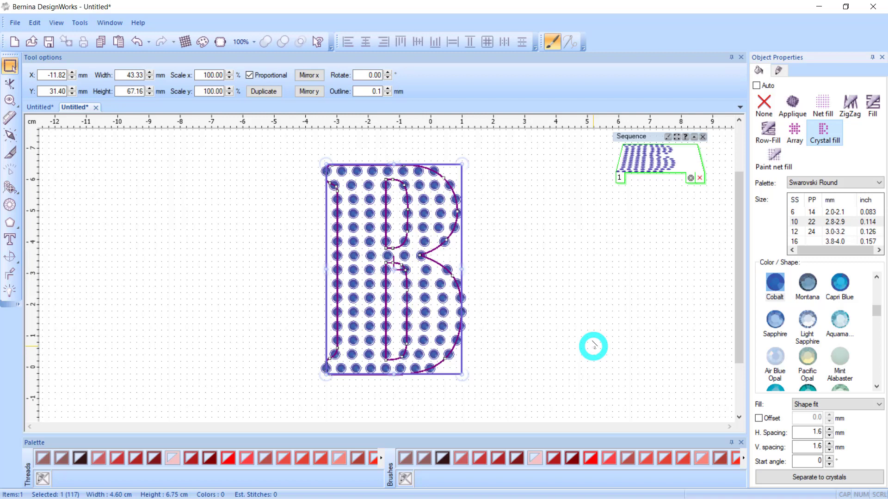
click(531, 254)
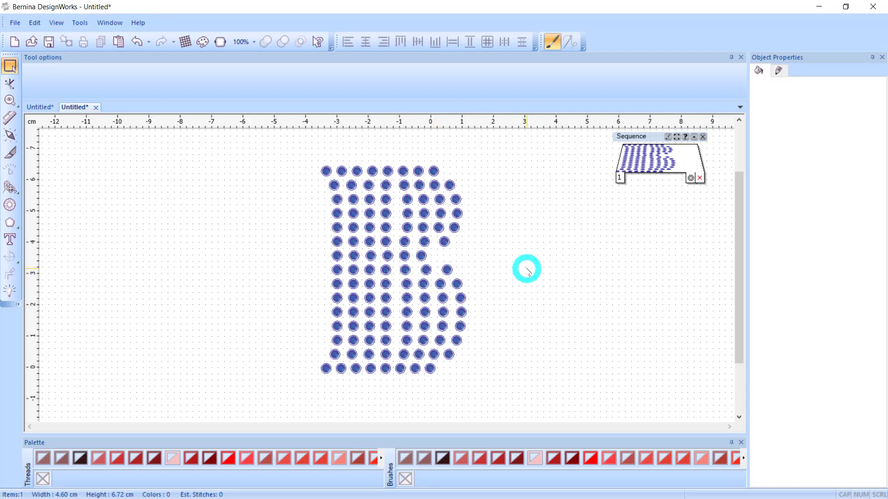
- Select the crystal-filled letter B and apply a red thread from the palette to its outline
click(460, 296)
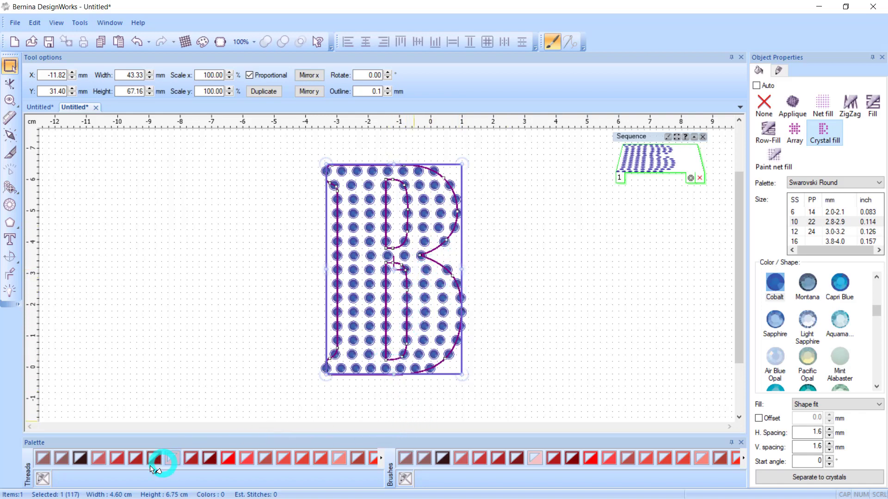
click(116, 459)
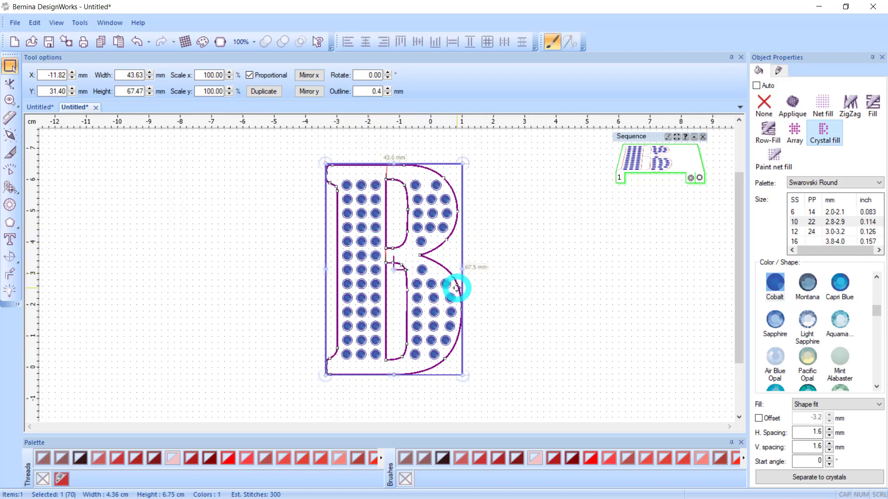
click(548, 241)
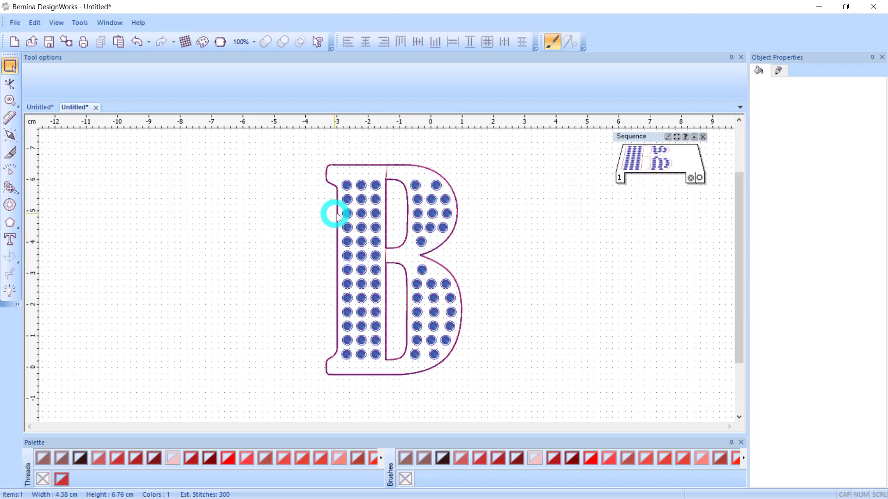
- Try the Contour arrangement on the letter B's crystal fill and switch back to Shape fit
click(355, 215)
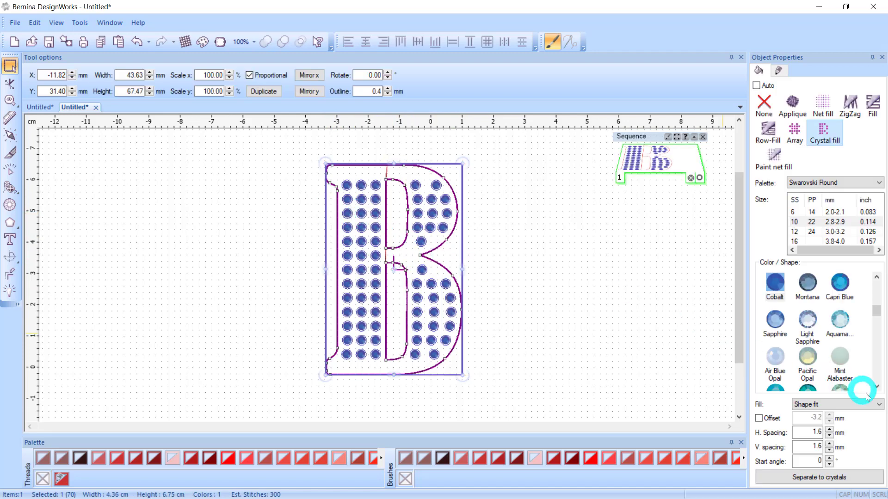
click(877, 405)
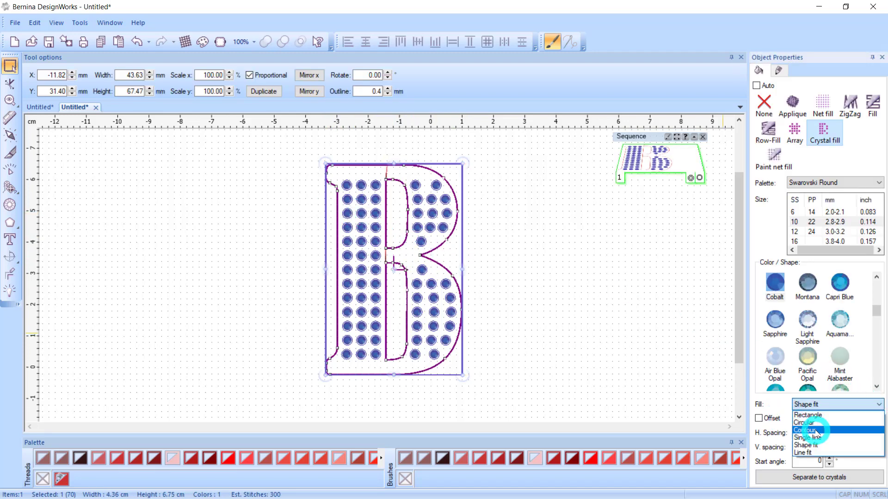
click(817, 430)
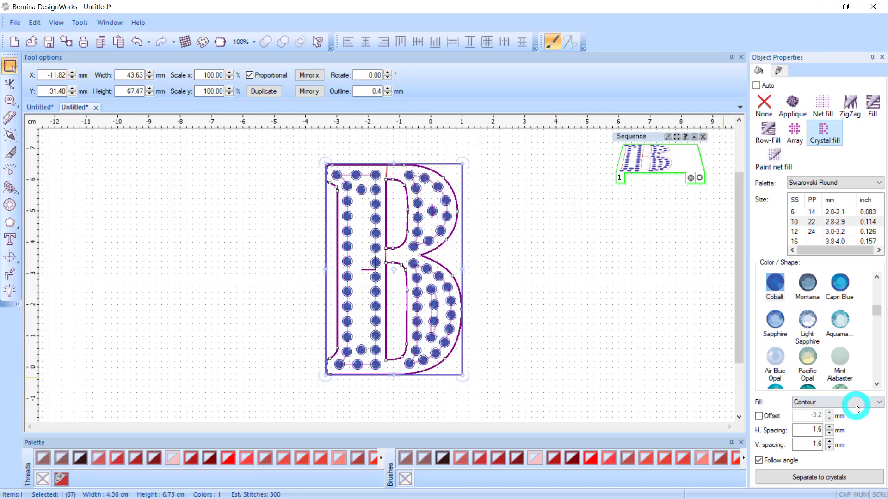
click(839, 403)
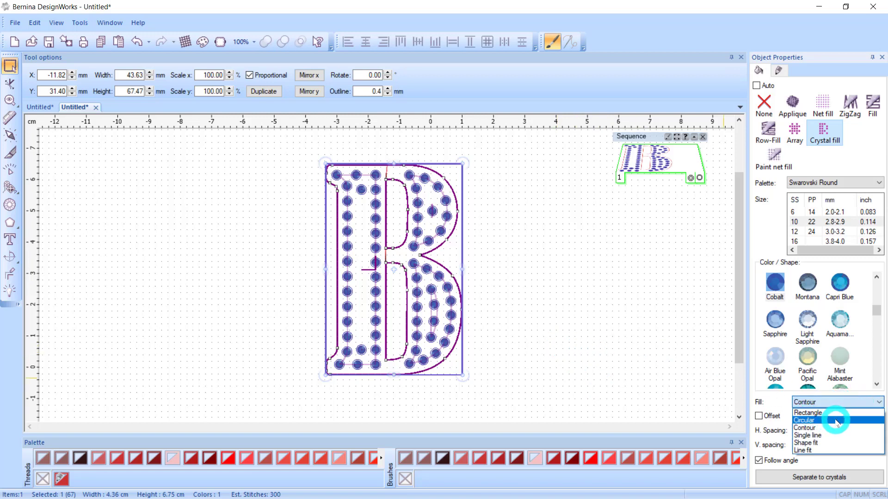
click(830, 444)
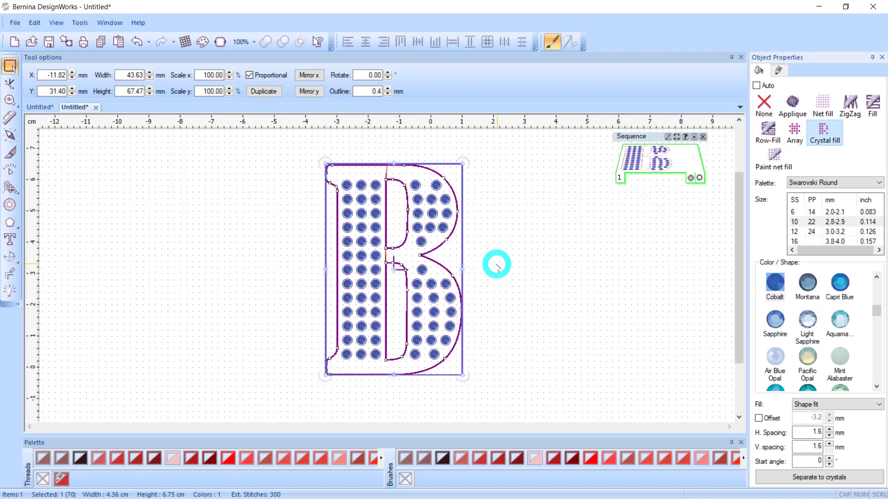
- Place individual Cobalt SS 10 crystals along the top edge of the B, from the left serif to the upper bowl
click(10, 205)
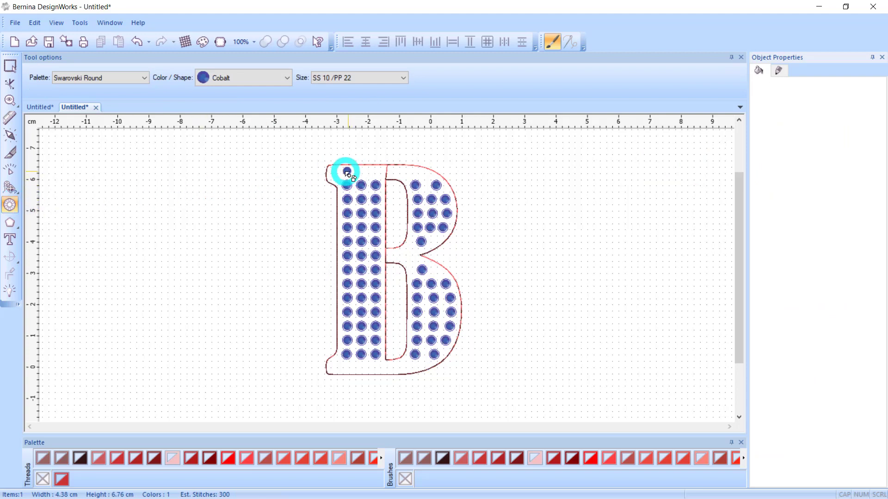
click(348, 171)
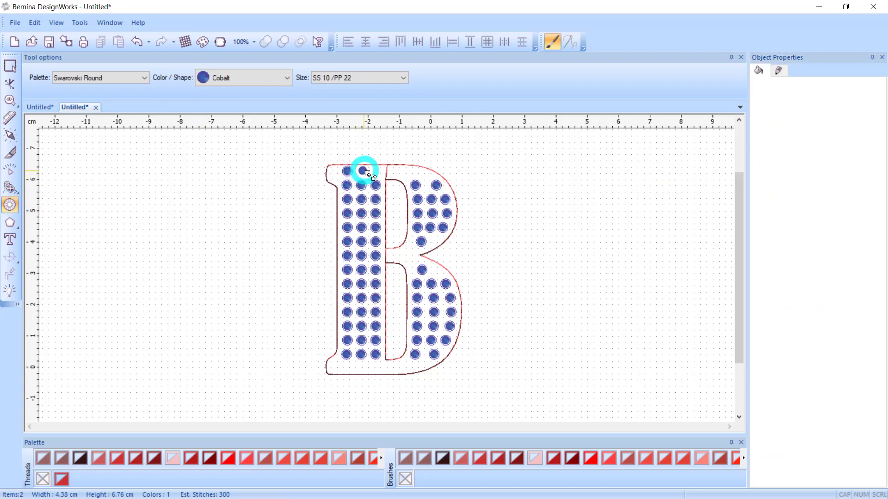
click(365, 171)
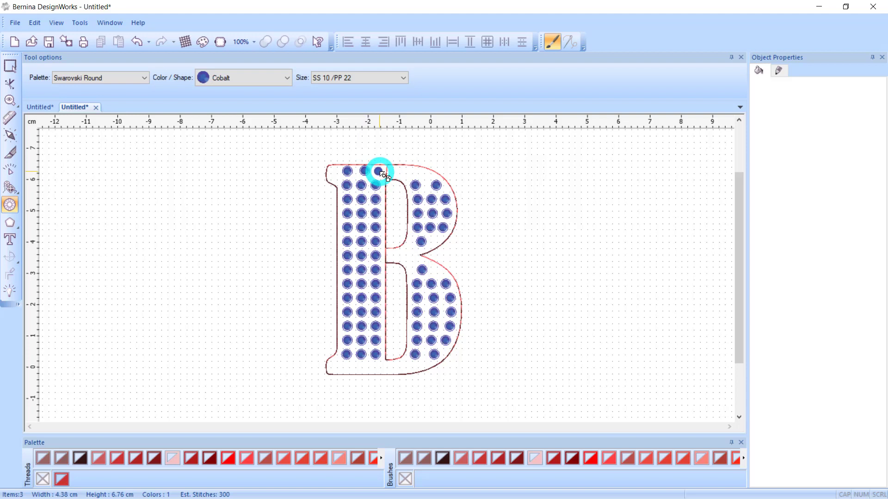
click(379, 171)
click(334, 170)
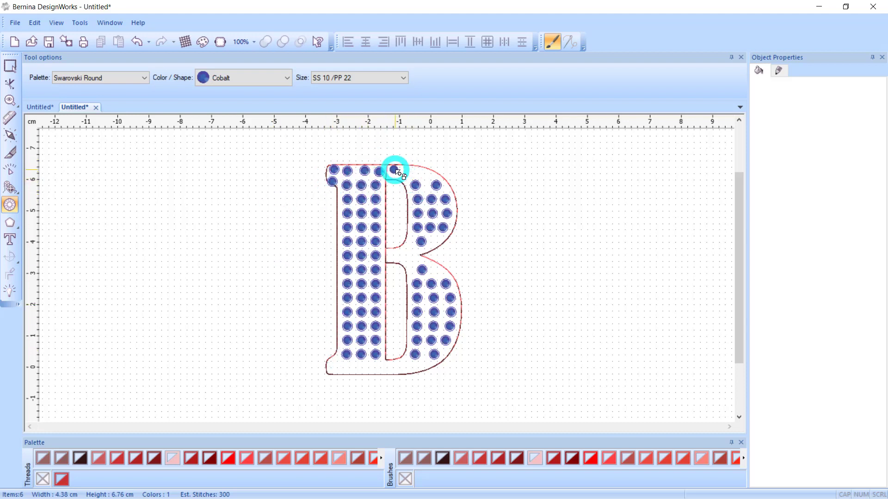
click(398, 172)
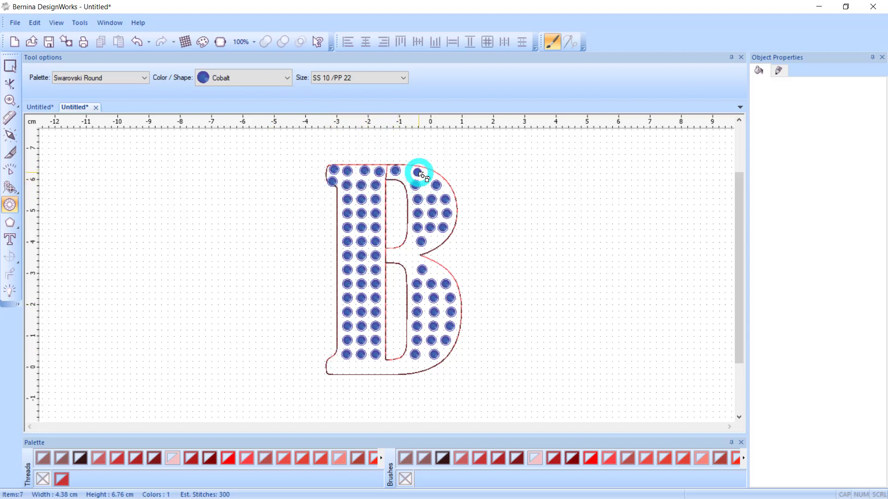
click(421, 174)
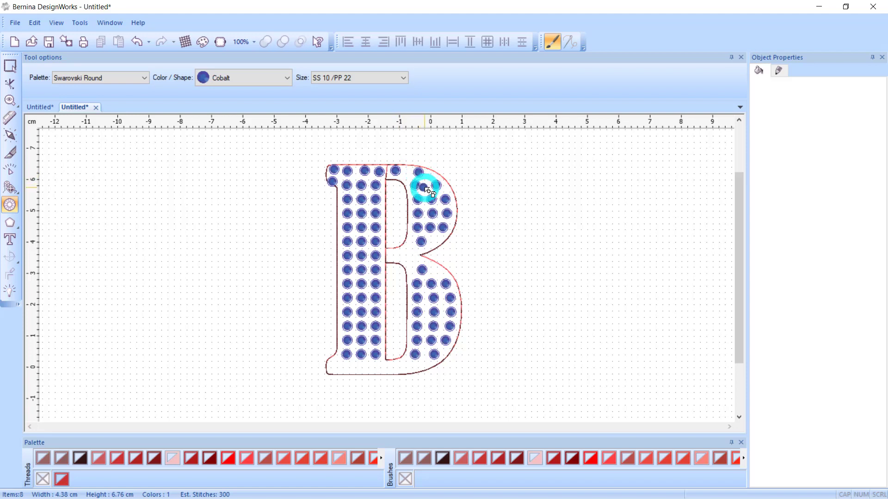
click(425, 188)
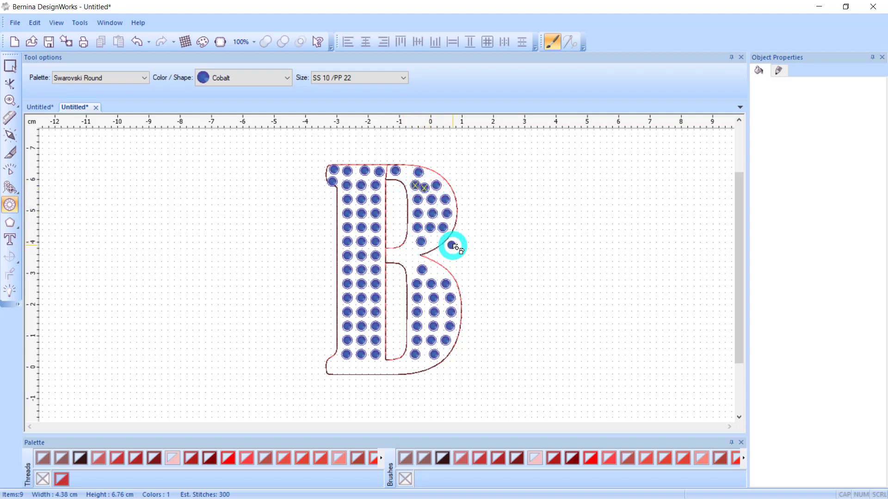
- Place single Cobalt crystals in the gaps around the B's waist, between the upper and lower bowls
click(436, 240)
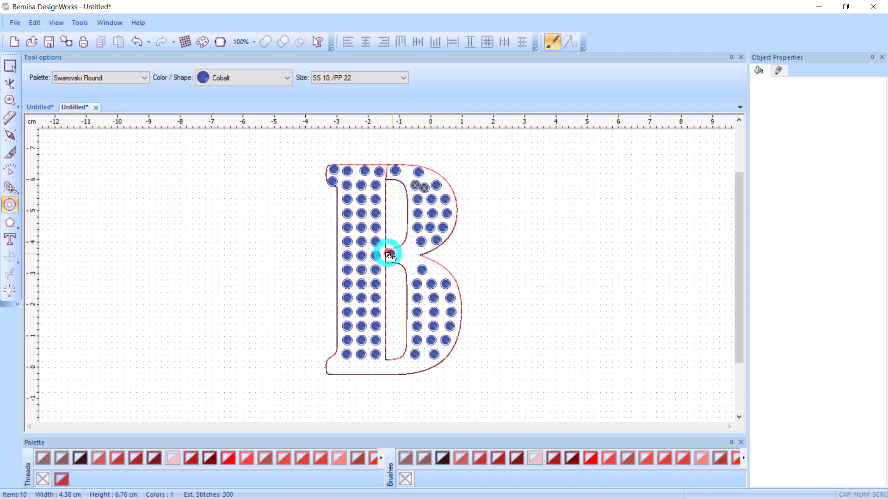
click(390, 253)
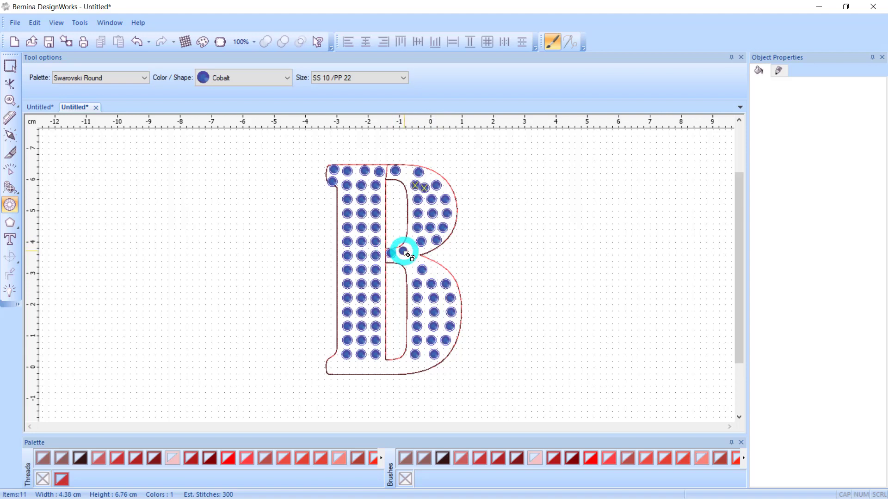
click(404, 251)
click(403, 264)
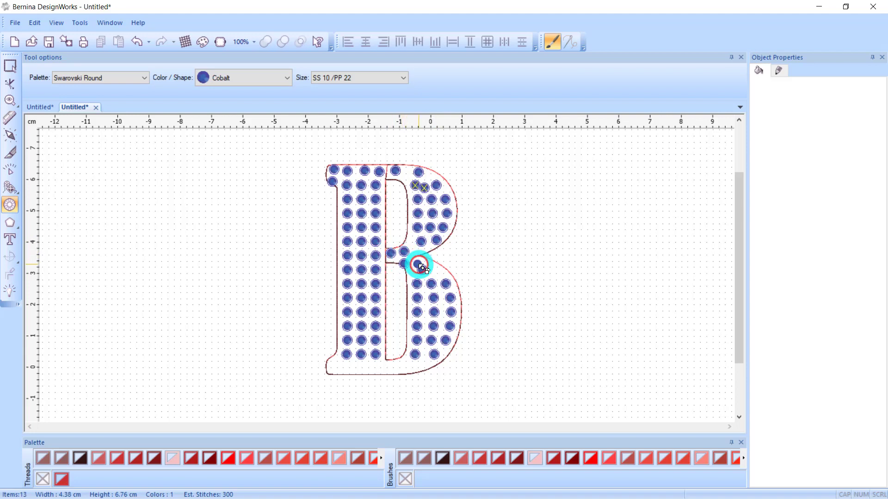
click(425, 264)
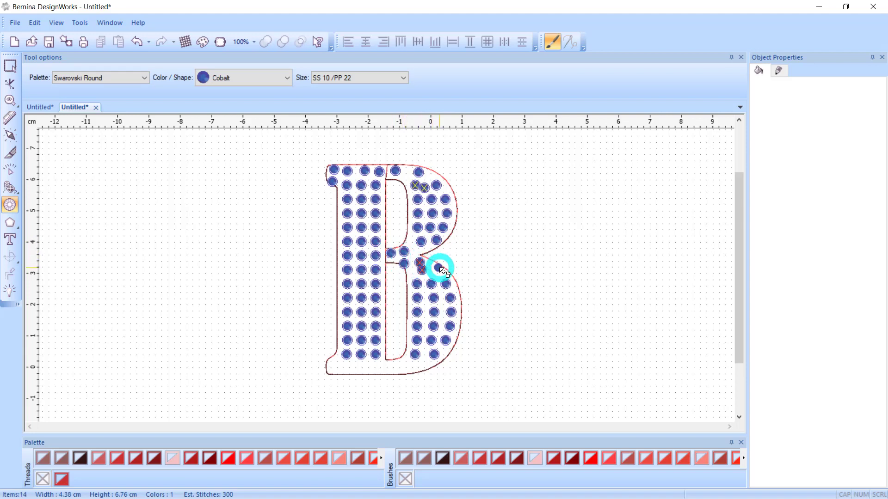
click(440, 267)
- Place a row of Cobalt crystals along the B's bottom edge, from the lower bowl to the lower left serif
click(417, 355)
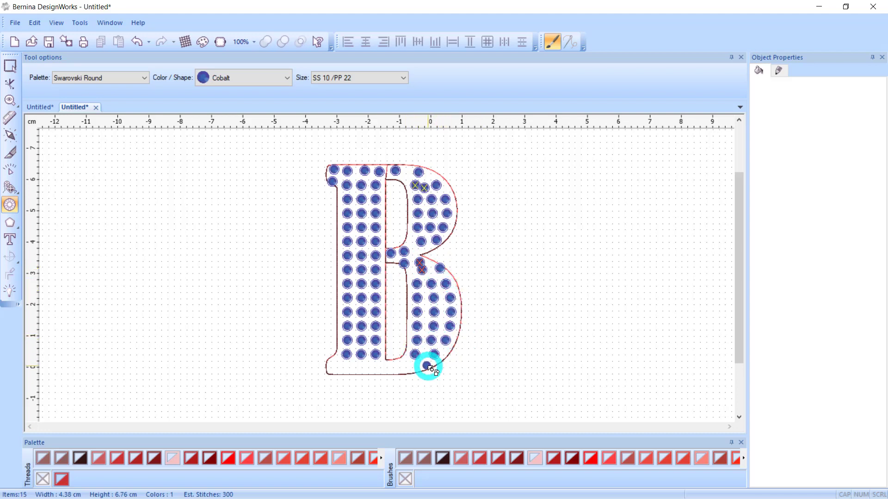
click(415, 371)
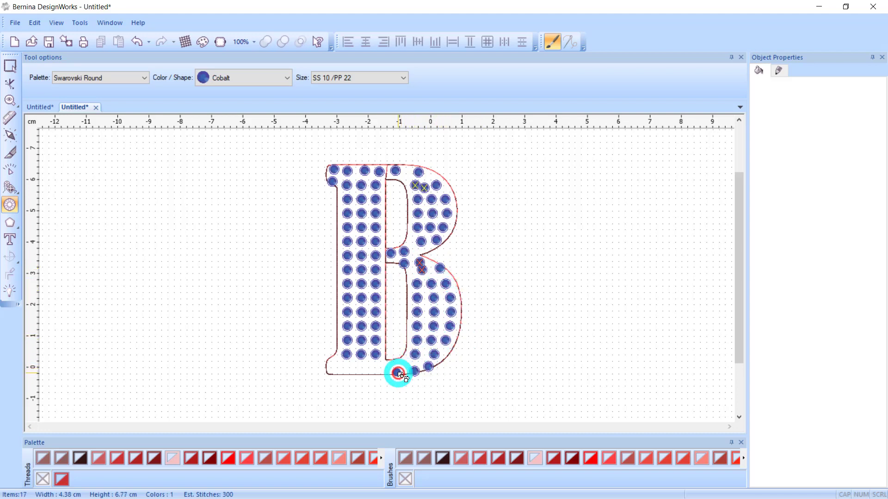
click(398, 373)
click(382, 374)
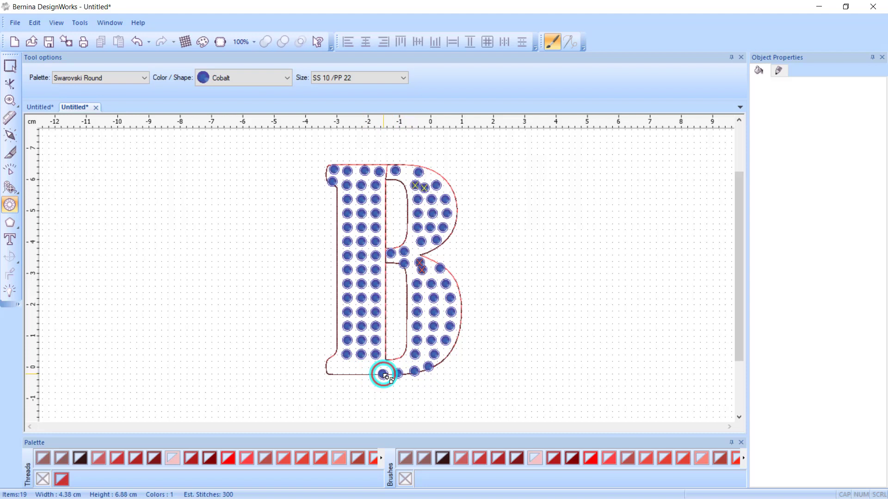
click(369, 374)
click(353, 375)
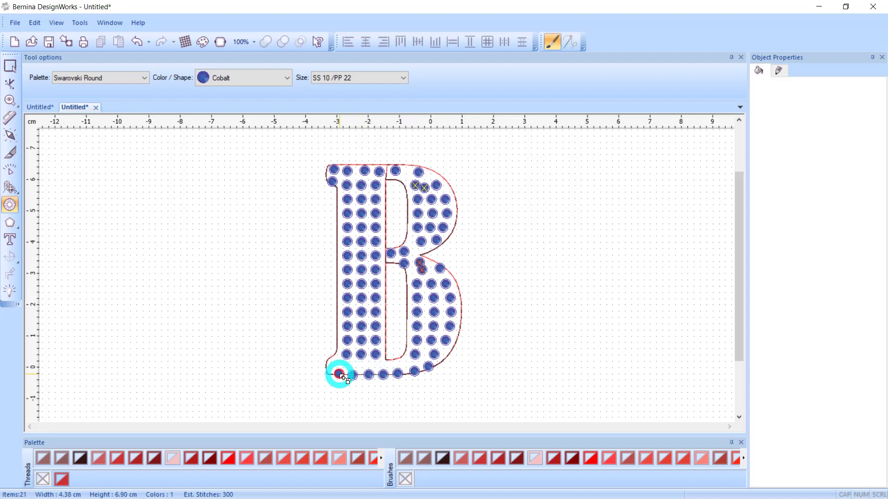
click(331, 373)
click(331, 362)
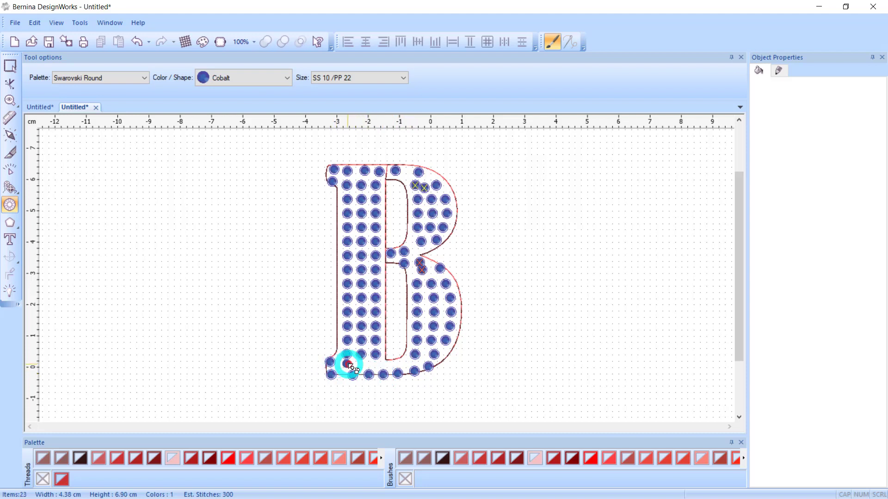
- Add Cobalt crystals in the gaps just above the B's bottom row and around the upper bowl
click(352, 365)
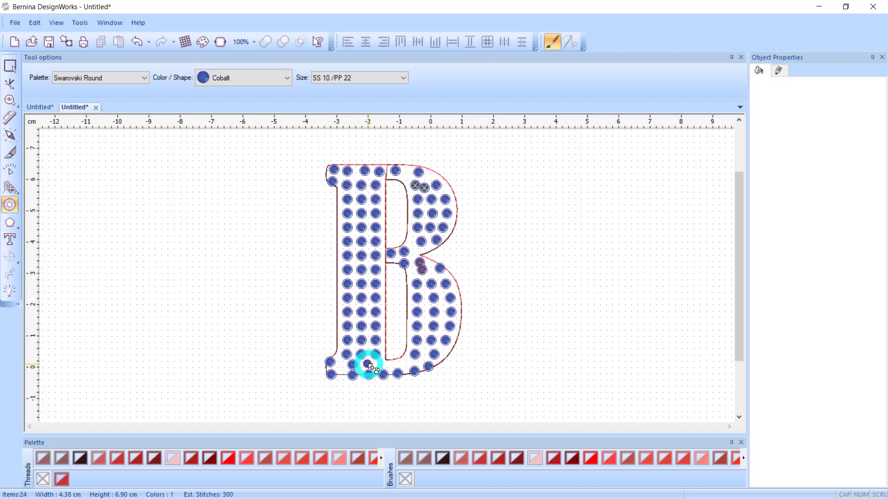
click(369, 366)
click(390, 367)
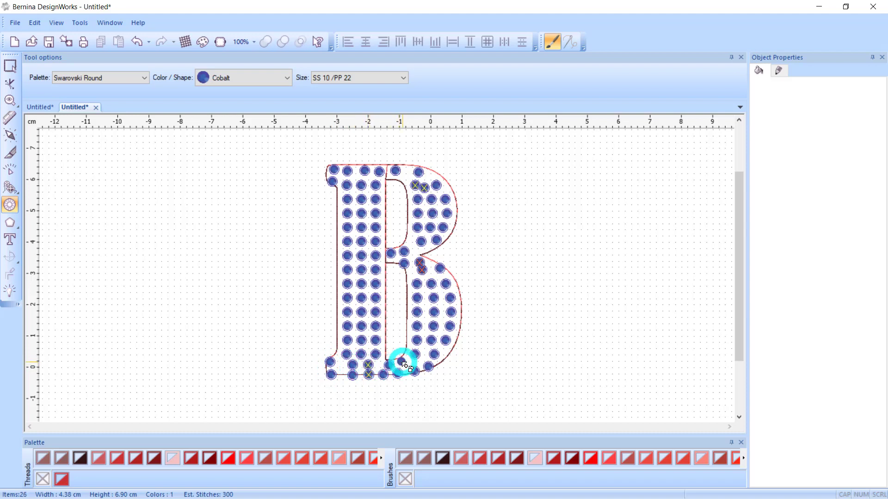
click(405, 362)
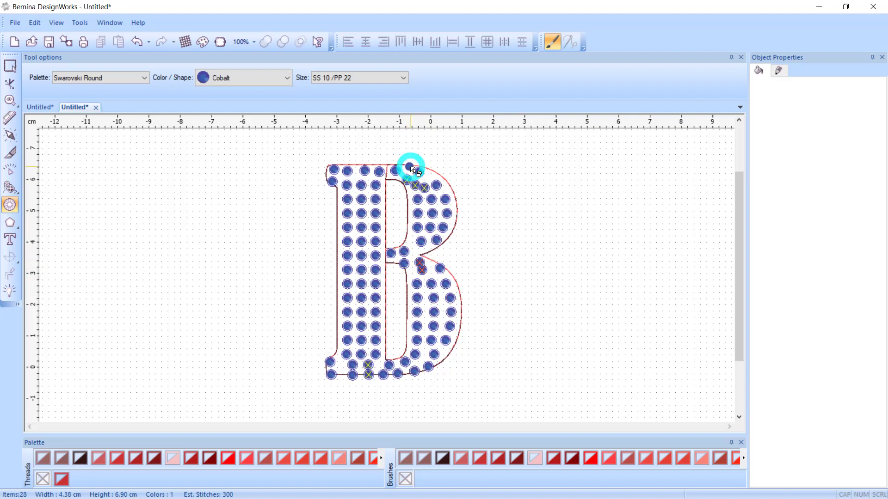
click(411, 169)
click(366, 240)
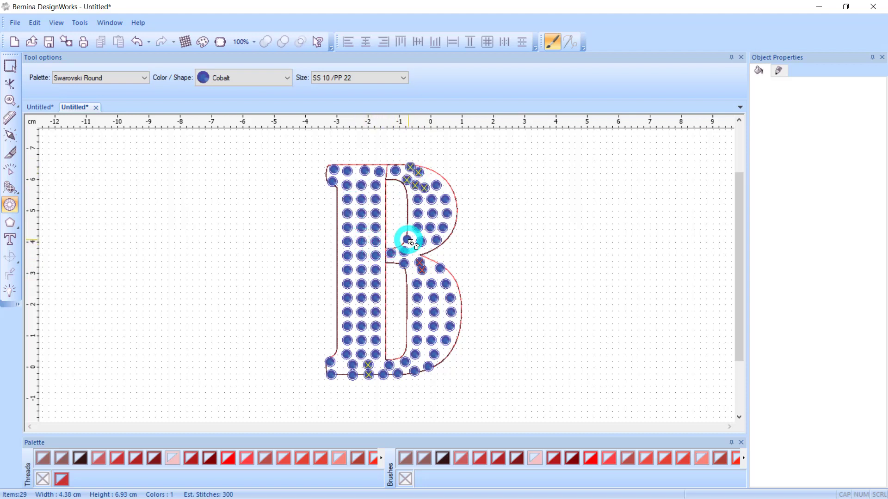
- Place individual Cobalt SS 10 crystals along the inner edge of the B's upper bowl
click(412, 243)
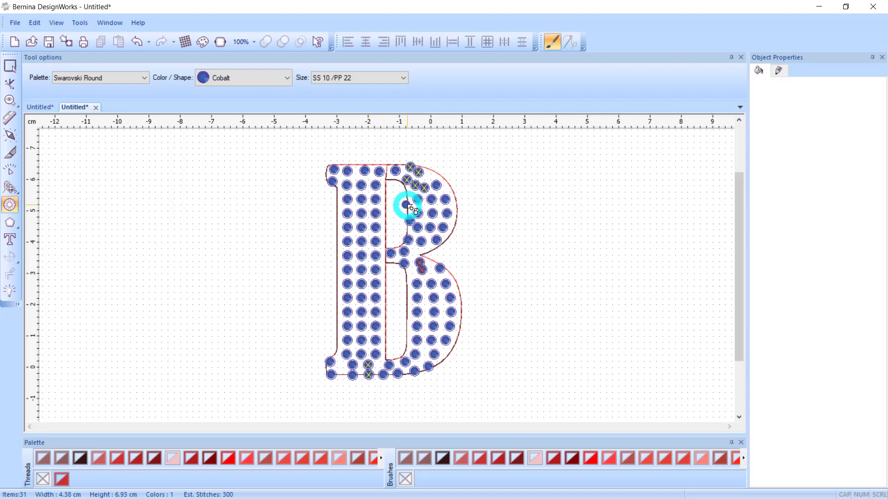
click(412, 206)
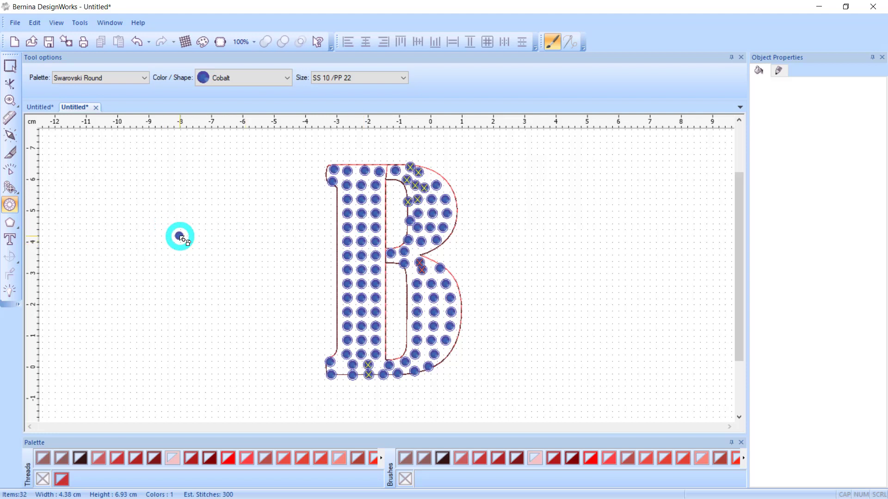
click(10, 66)
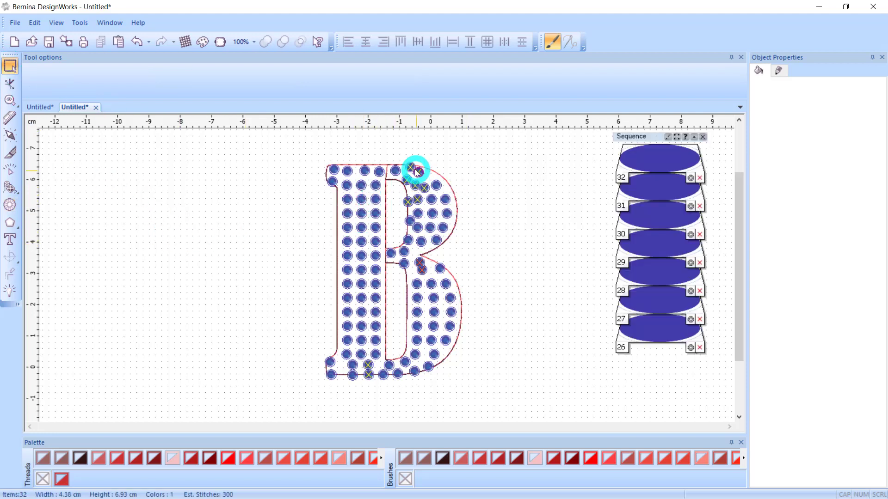
click(378, 201)
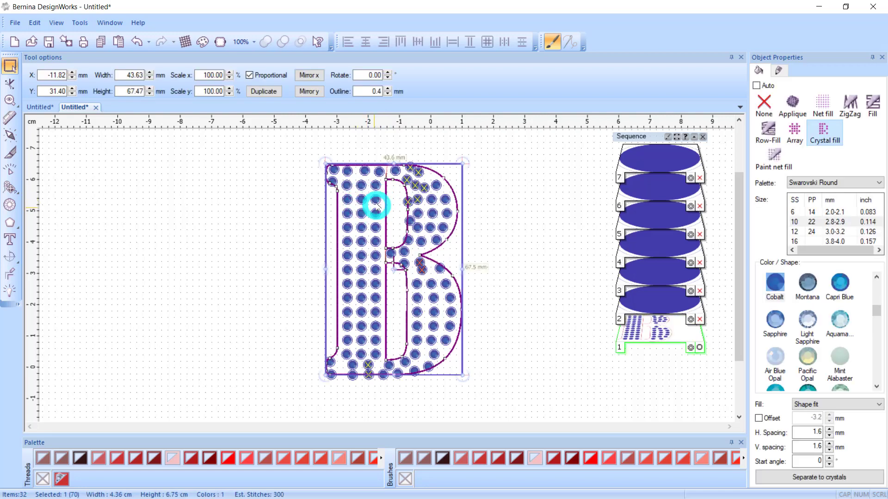
click(10, 84)
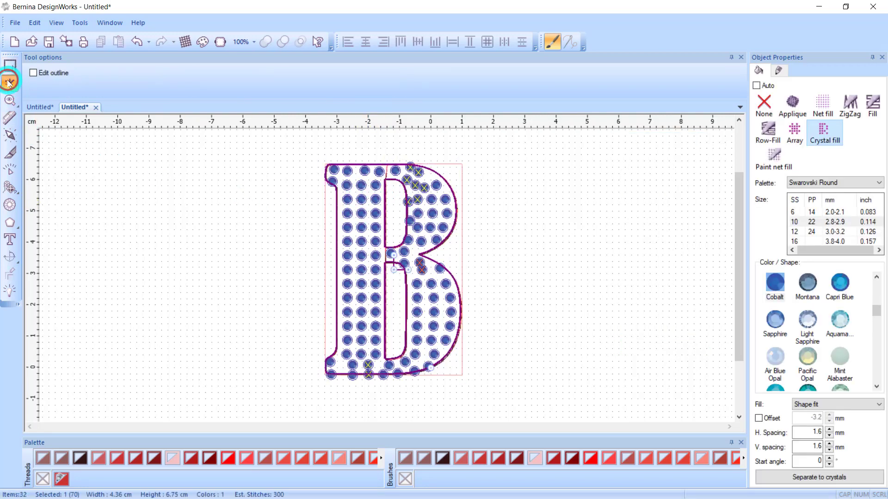
click(427, 187)
scroll(421, 175, up, 5)
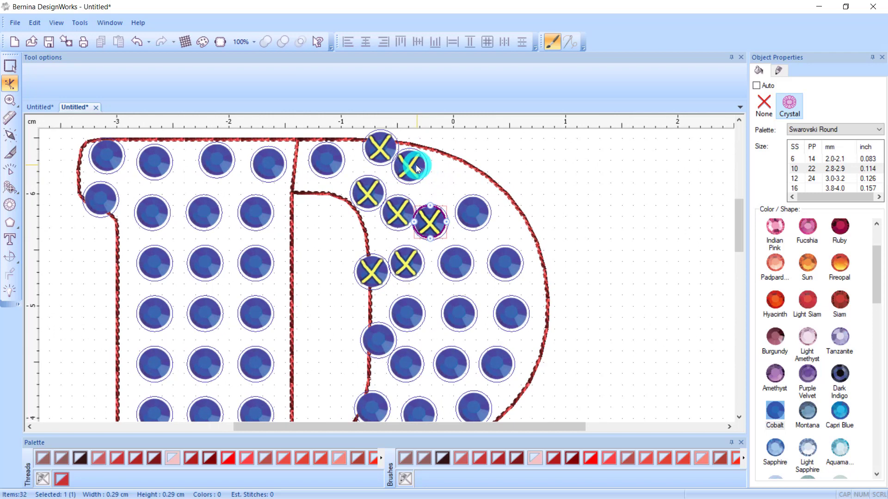
click(417, 175)
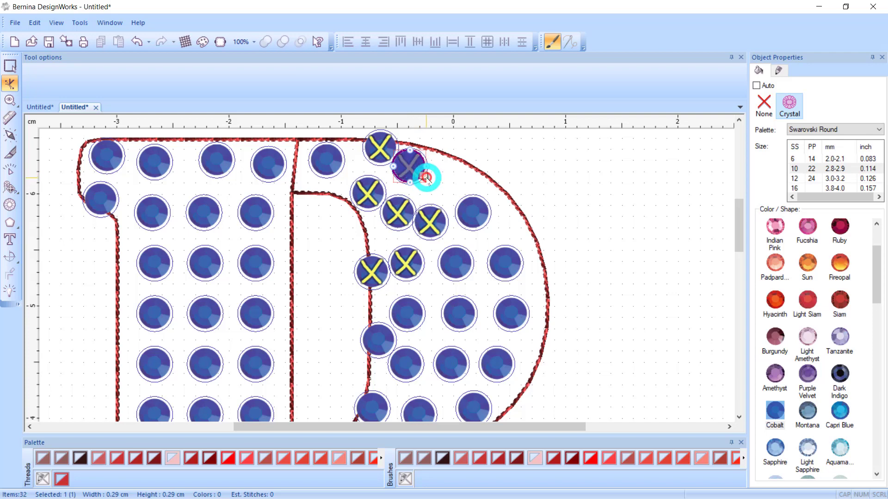
scroll(409, 206, down, 5)
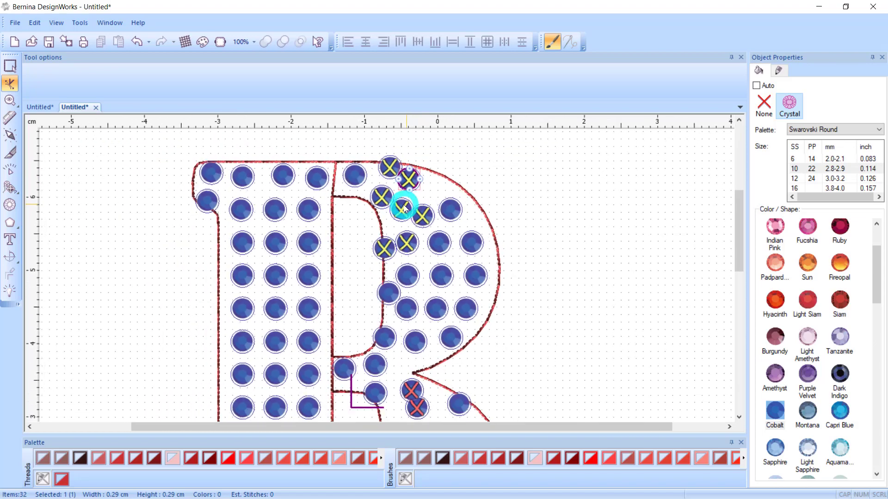
scroll(401, 218, down, 2)
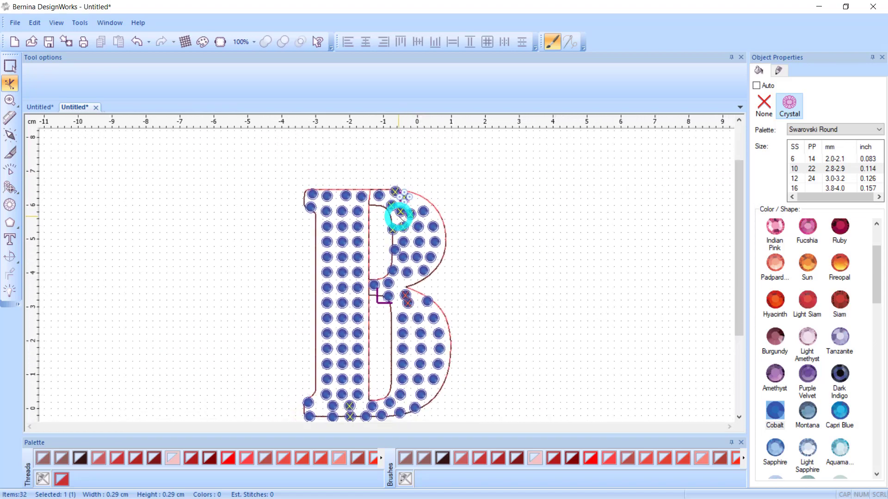
- Reposition the two overlapping crystals at the top edge of the B's upper bowl so that they sit apart
click(8, 66)
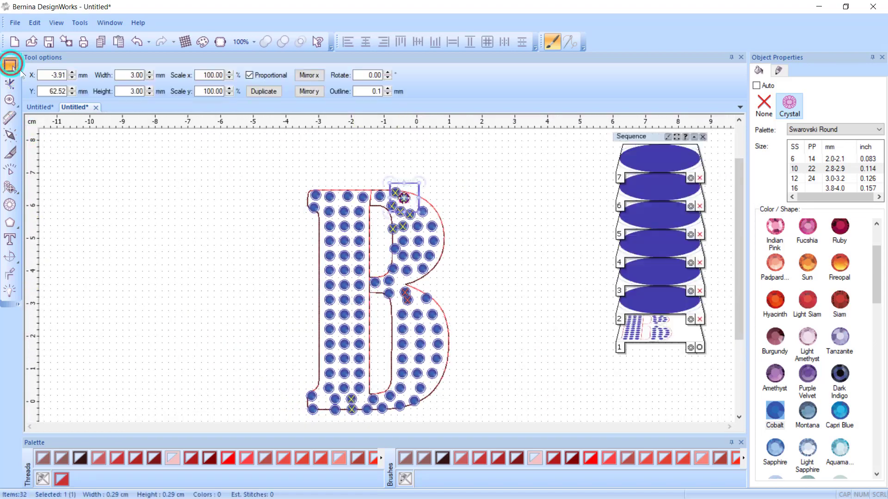
drag(267, 154, 149, 240)
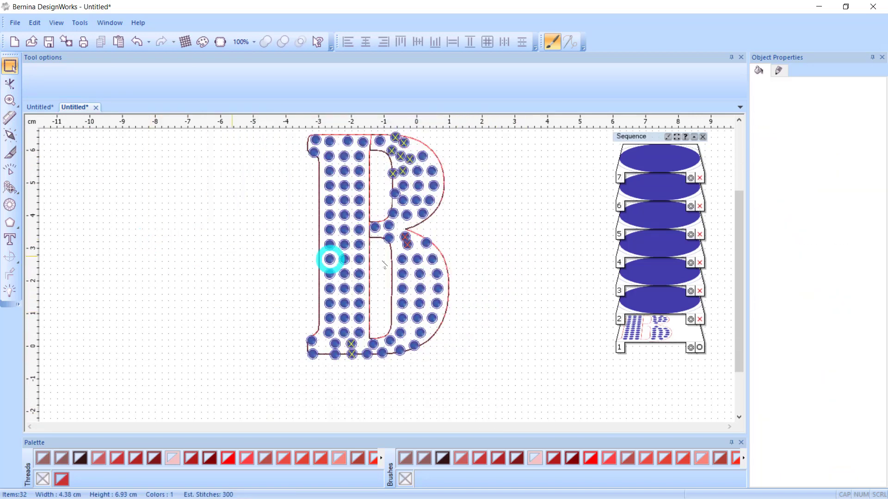
click(403, 142)
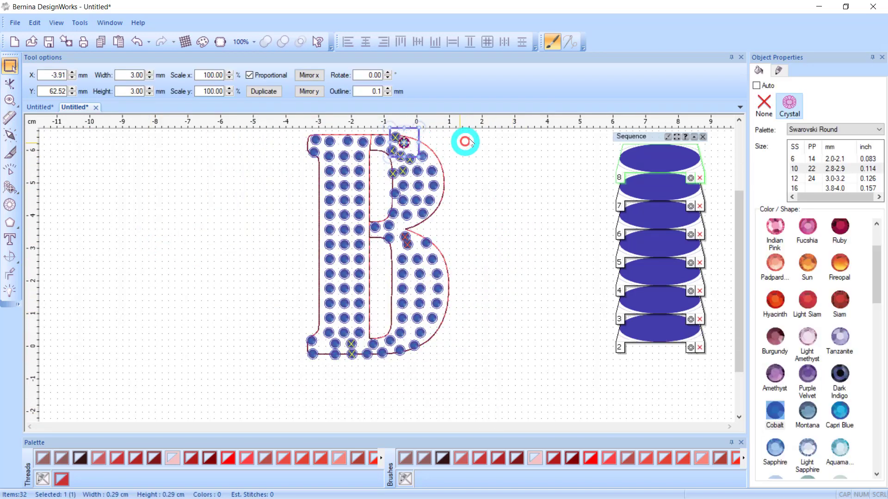
scroll(424, 188, up, 1)
scroll(424, 186, up, 3)
scroll(437, 167, down, 2)
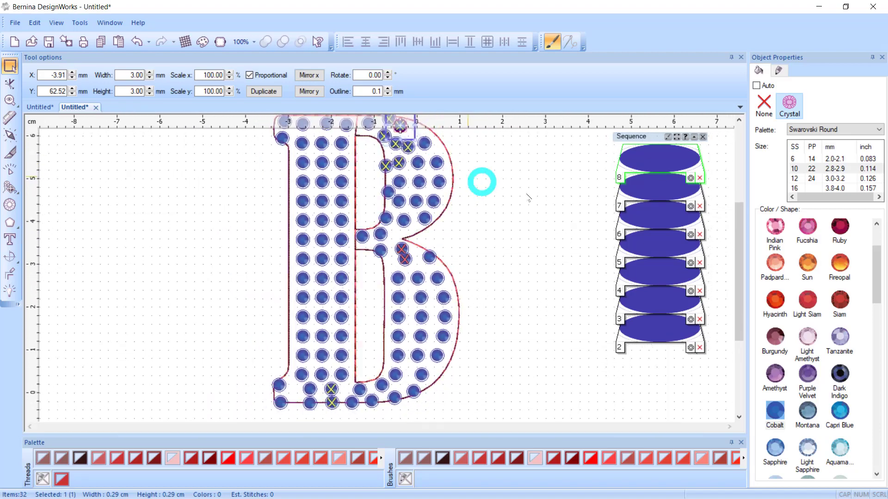
drag(738, 210, 737, 182)
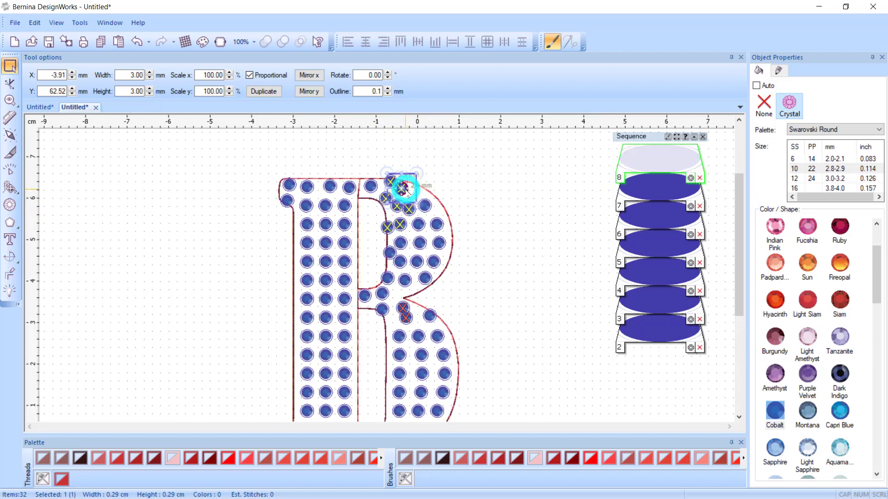
drag(403, 189, 410, 189)
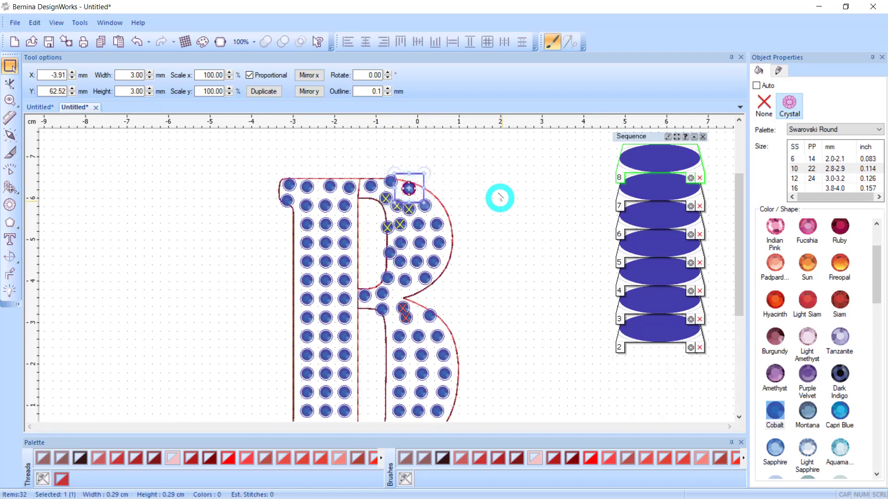
click(389, 184)
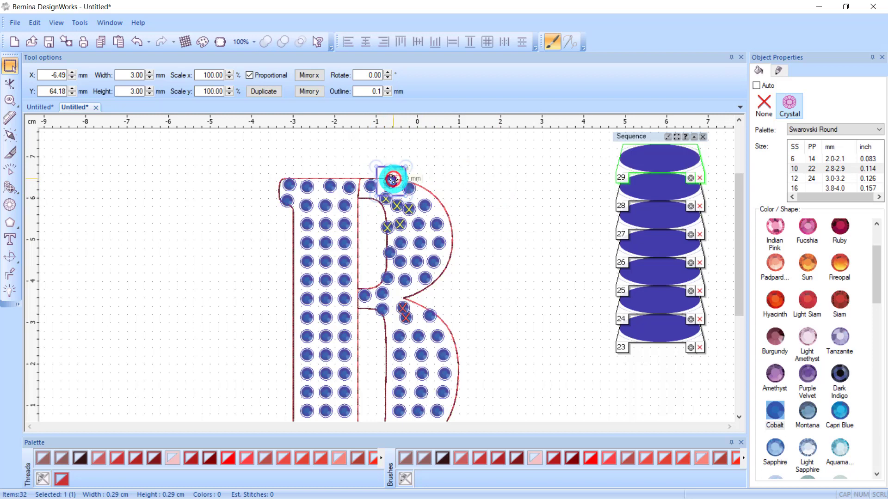
drag(393, 181, 392, 184)
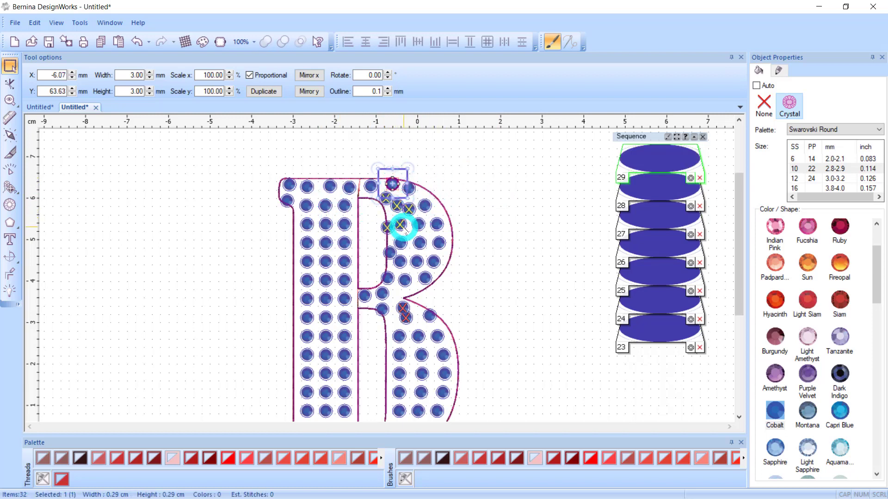
- Separate the B's crystal fill into individual crystals
click(402, 227)
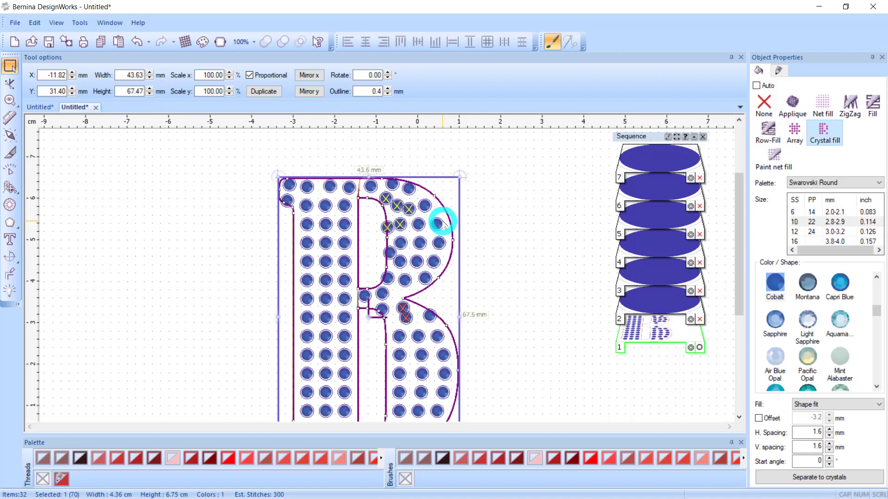
scroll(505, 239, down, 3)
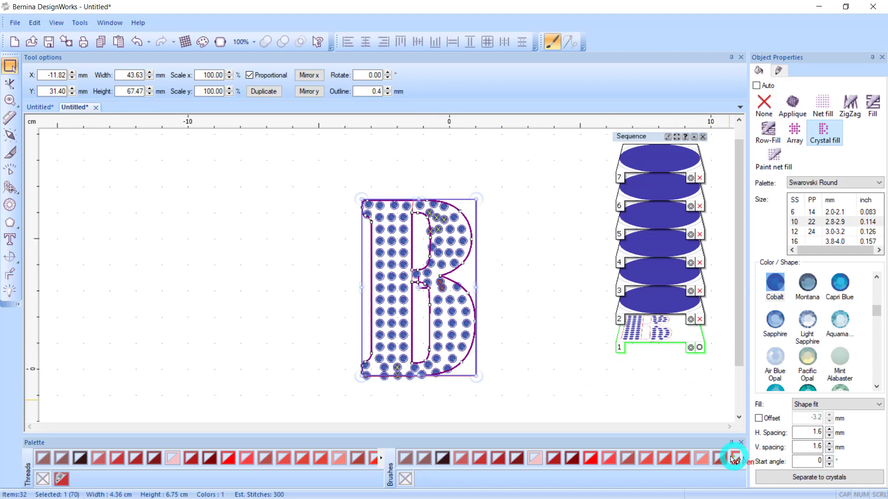
mouse_move(737, 461)
mouse_down()
mouse_move(829, 454)
mouse_move(851, 459)
mouse_move(863, 480)
mouse_move(772, 486)
mouse_move(740, 460)
mouse_up()
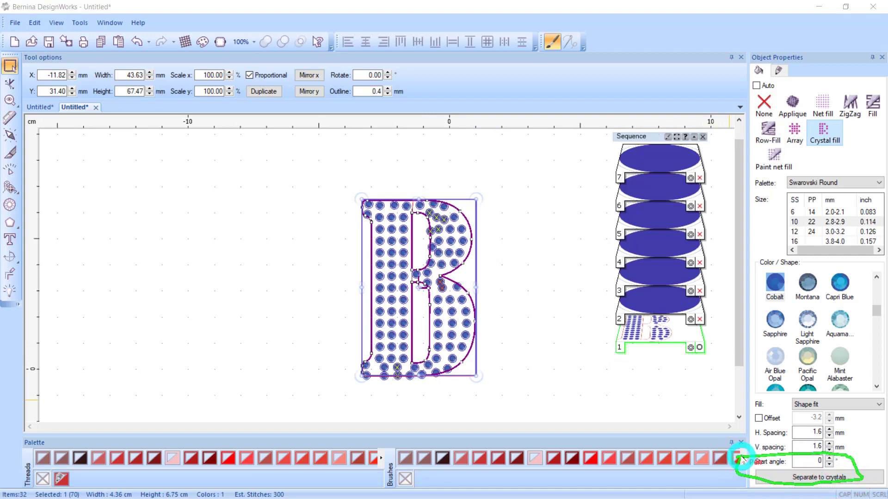
key(Escape)
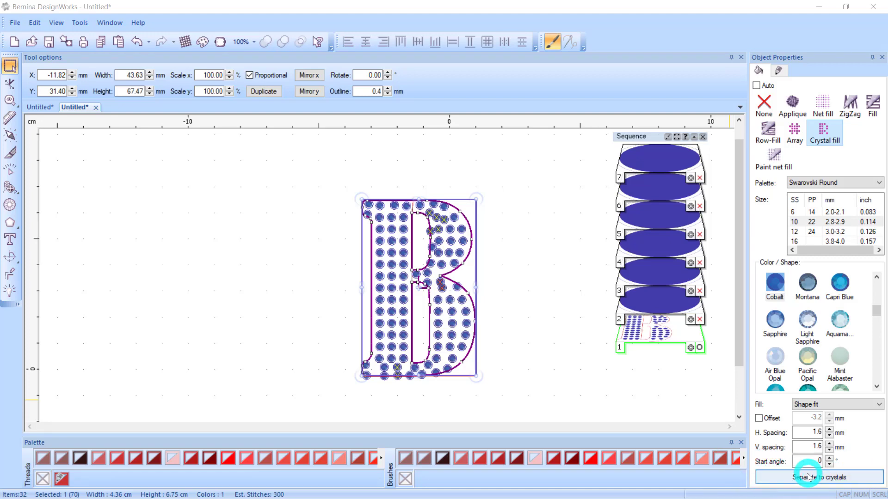
click(808, 479)
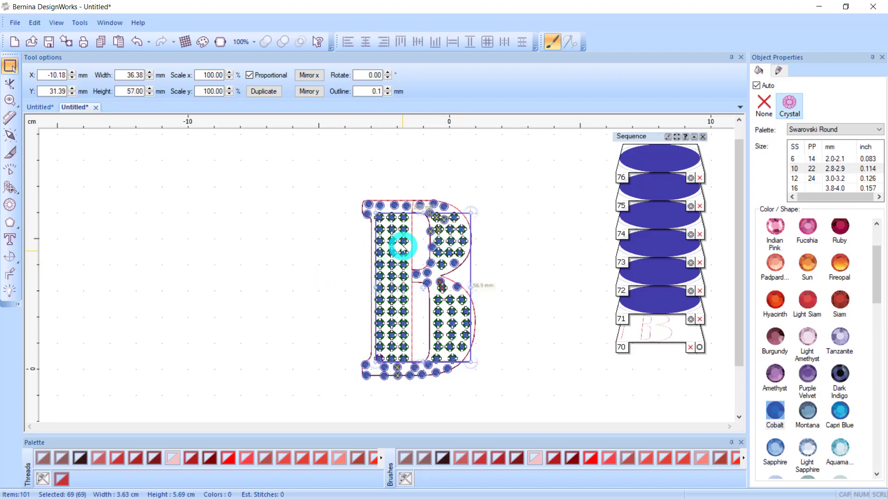
- Try to move a crystal in the stem of the separated fill to the left, and undo the move
scroll(444, 254, up, 2)
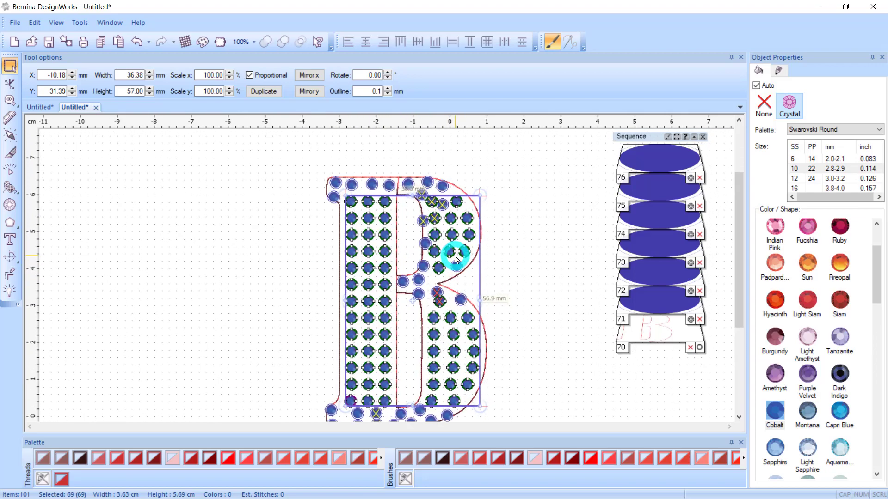
scroll(442, 252, up, 2)
click(141, 194)
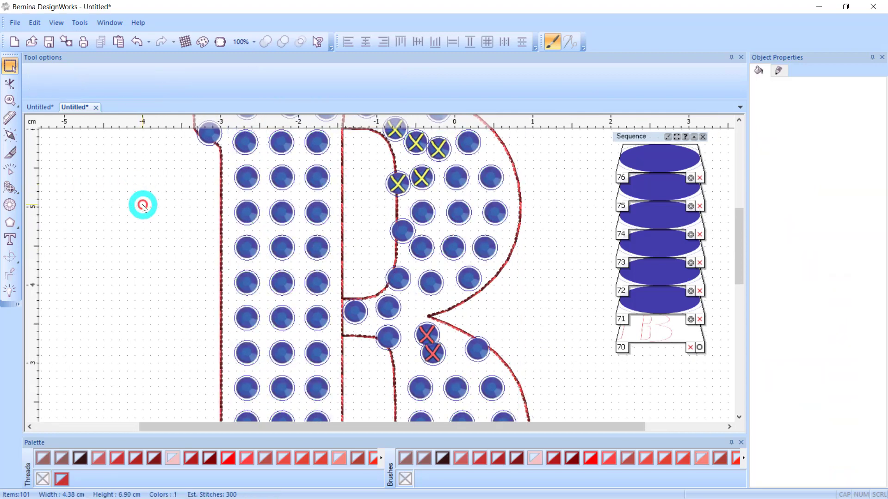
click(246, 188)
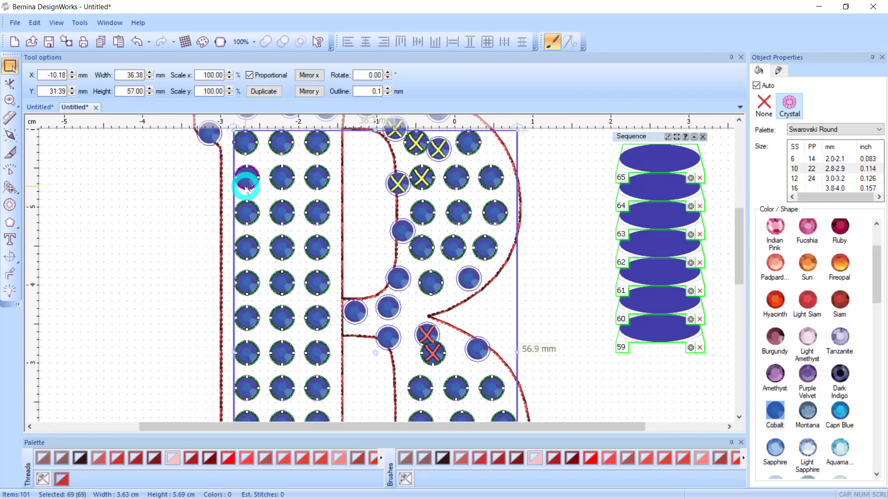
scroll(159, 192, down, 2)
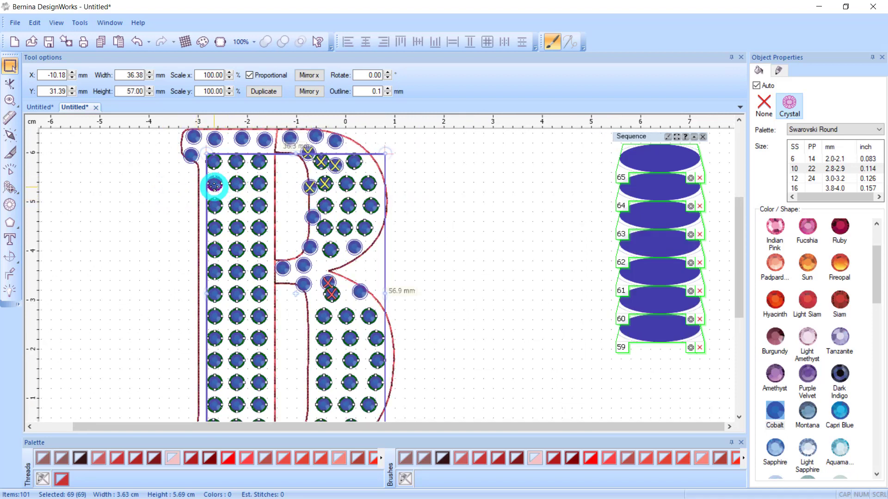
drag(214, 186, 177, 187)
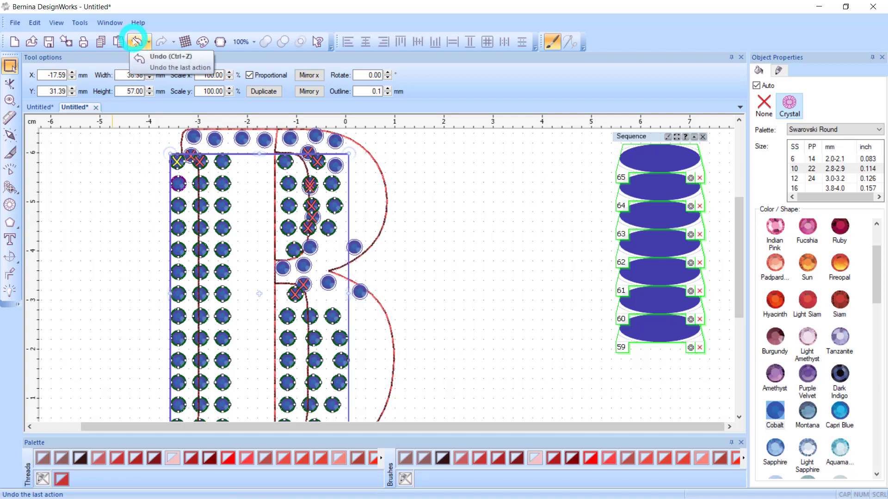
click(132, 43)
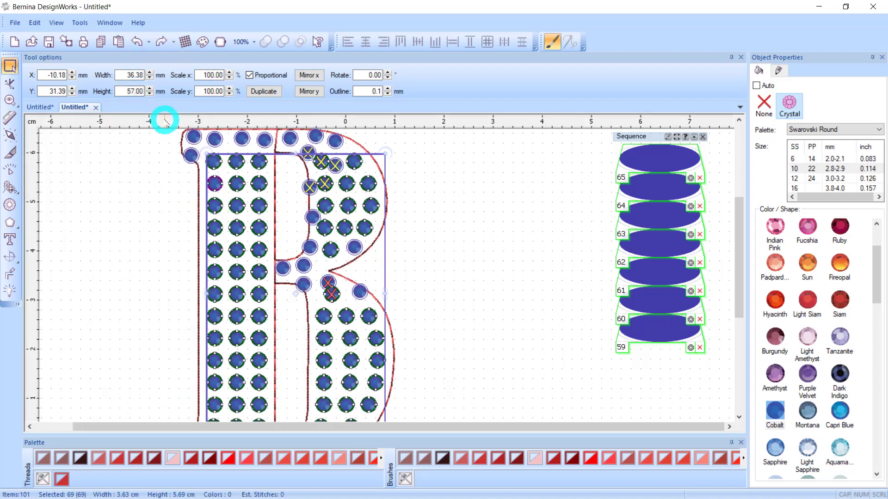
- Ungroup the separated fill crystals and clear the selection
click(217, 181)
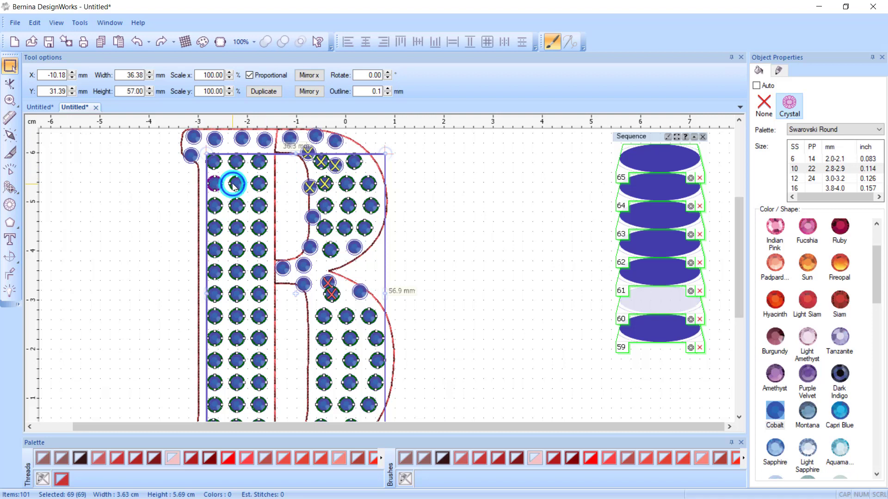
right_click(233, 186)
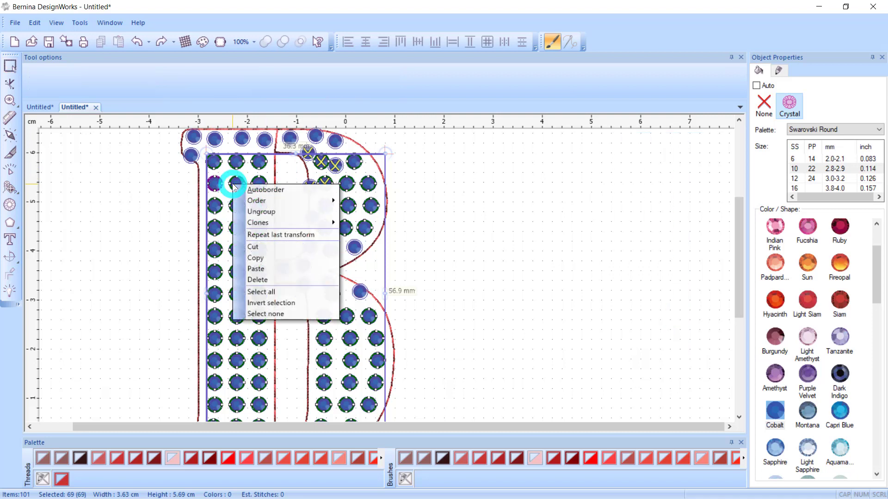
click(271, 211)
click(417, 200)
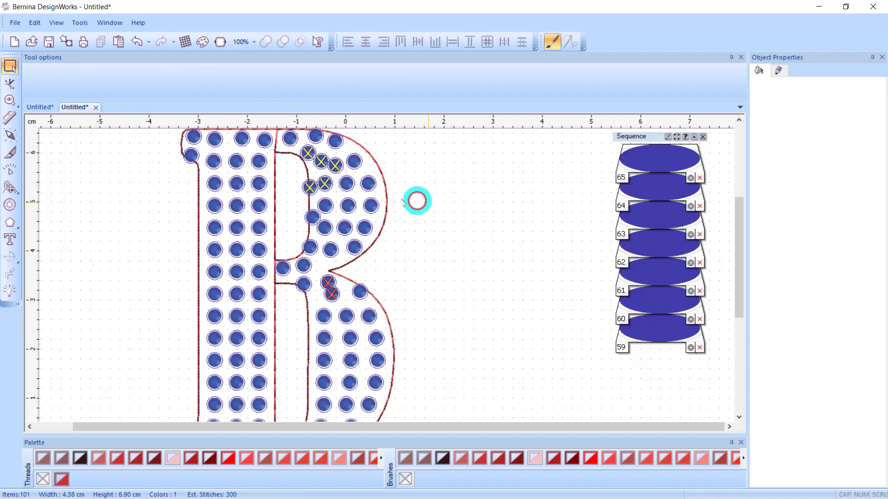
- Move the upper bowl's outermost crystal at Y 53.89 mm closer to the outline, and its row's overlapping crystal to about X -3.54, Y 53.32 mm
click(371, 185)
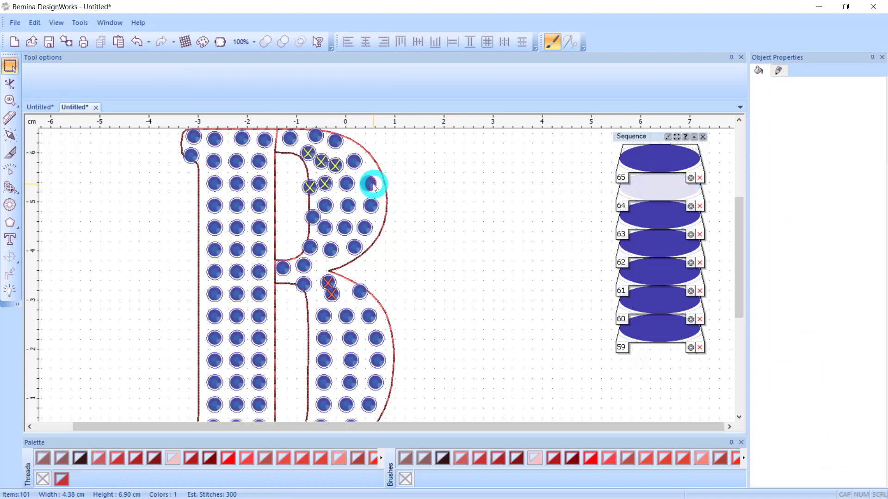
click(375, 188)
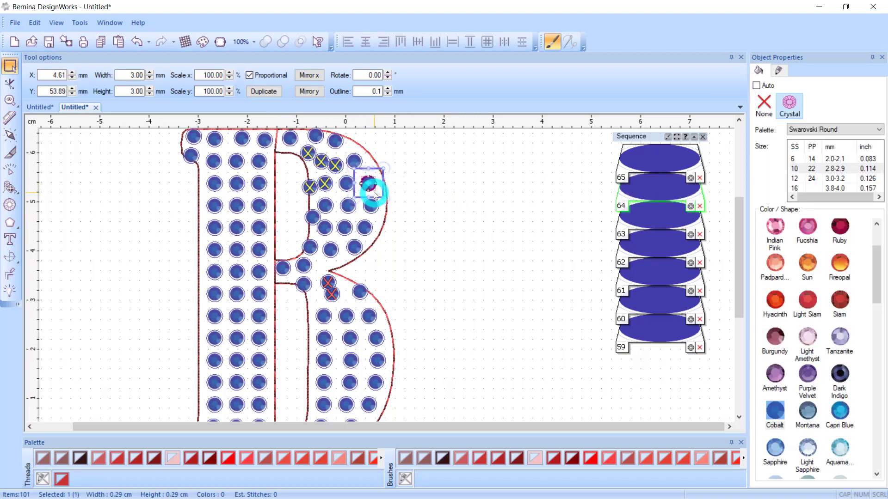
scroll(374, 195, up, 2)
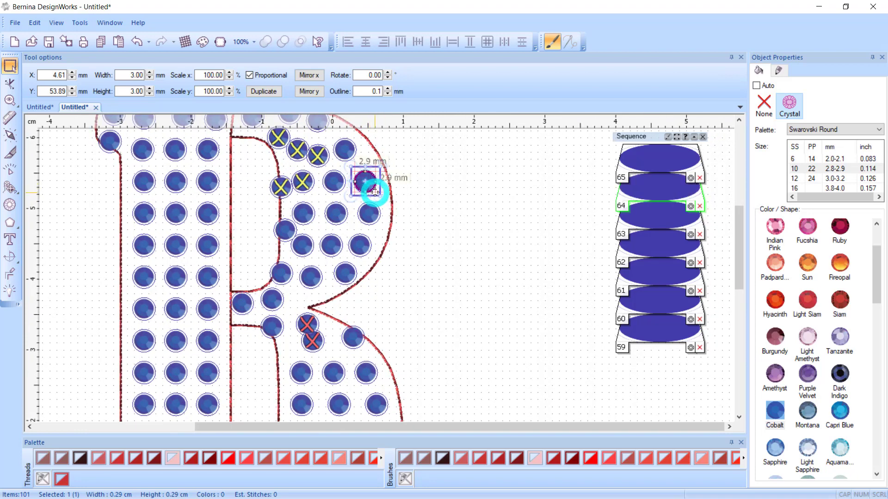
drag(375, 191, 382, 190)
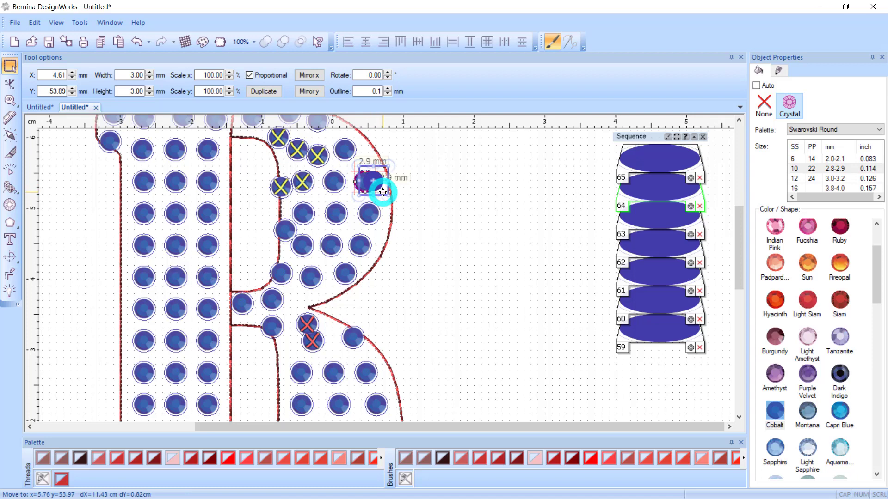
click(310, 188)
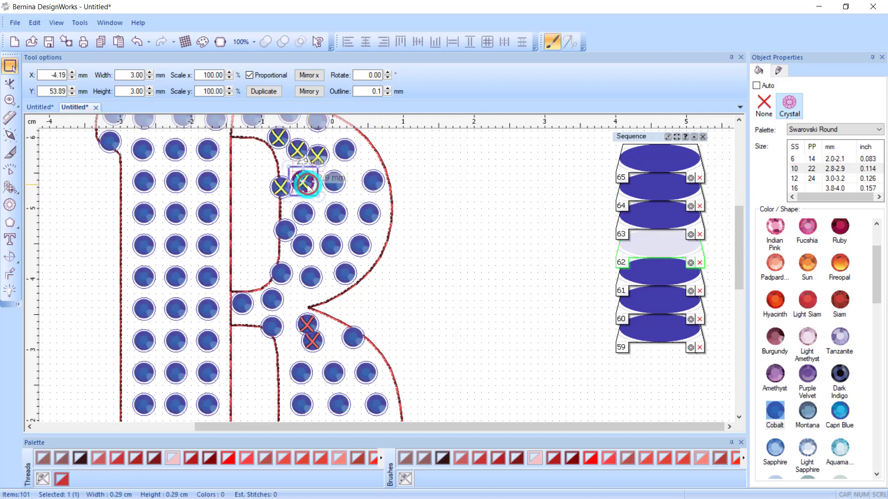
drag(315, 191, 317, 190)
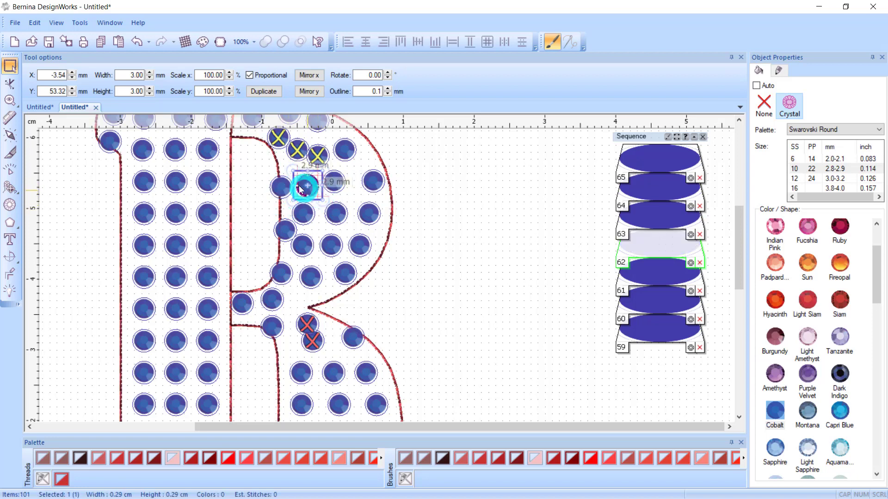
- Spread the overlapping crystals near the top of the upper bowl, shifting one up and right and its neighbour down and left
click(326, 156)
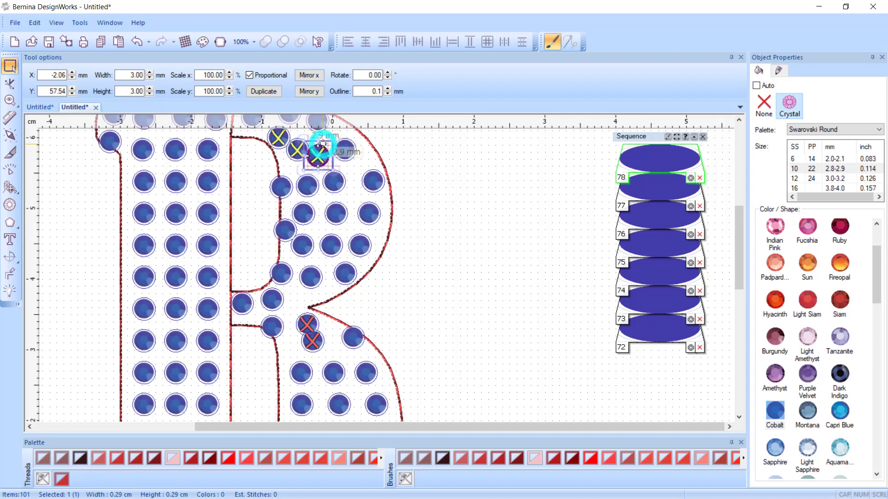
drag(326, 141, 332, 136)
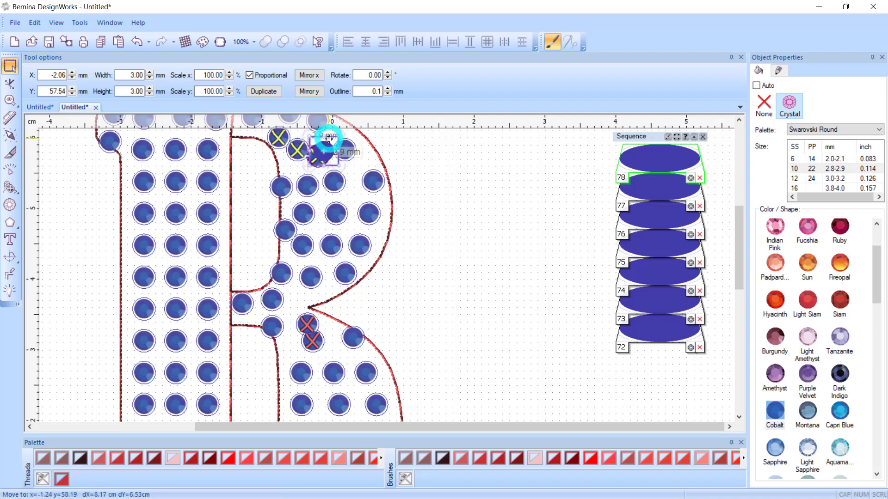
click(296, 157)
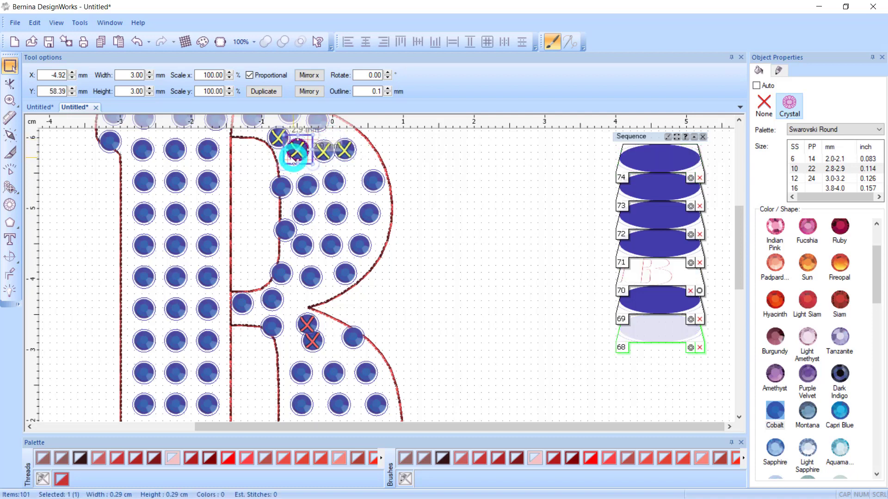
drag(285, 157, 287, 163)
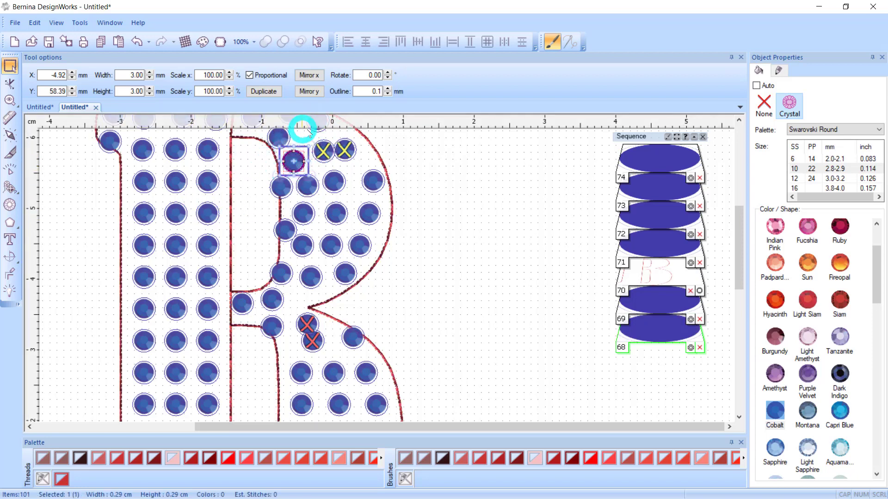
- Move the upper overlapping waist crystal to about X -5.17, Y 35.44 mm and the one at the stem's base to about X -18.60, Y 1.06 mm
click(311, 317)
mouse_move(312, 319)
mouse_down()
mouse_move(304, 297)
mouse_move(301, 307)
mouse_up()
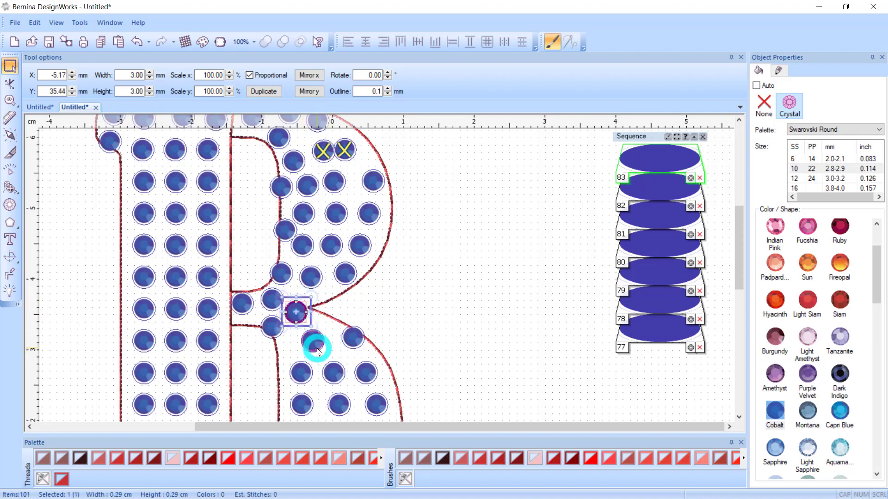
scroll(291, 340, down, 3)
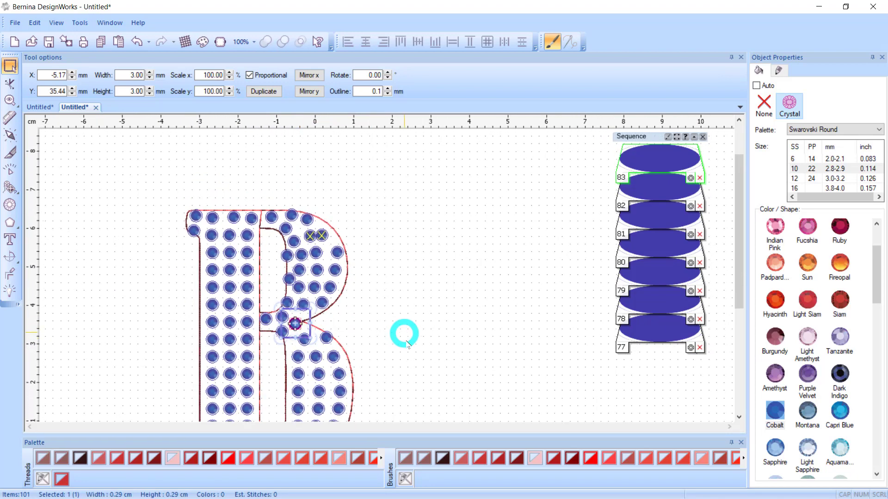
drag(737, 291, 739, 339)
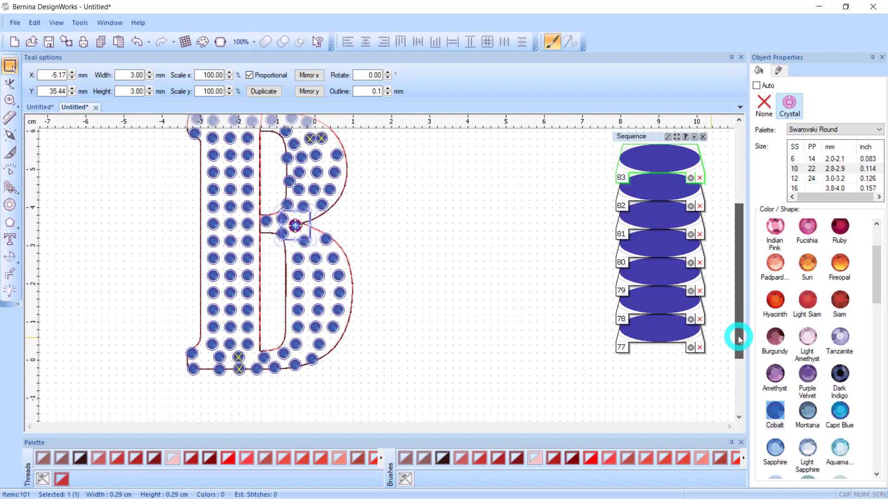
click(240, 358)
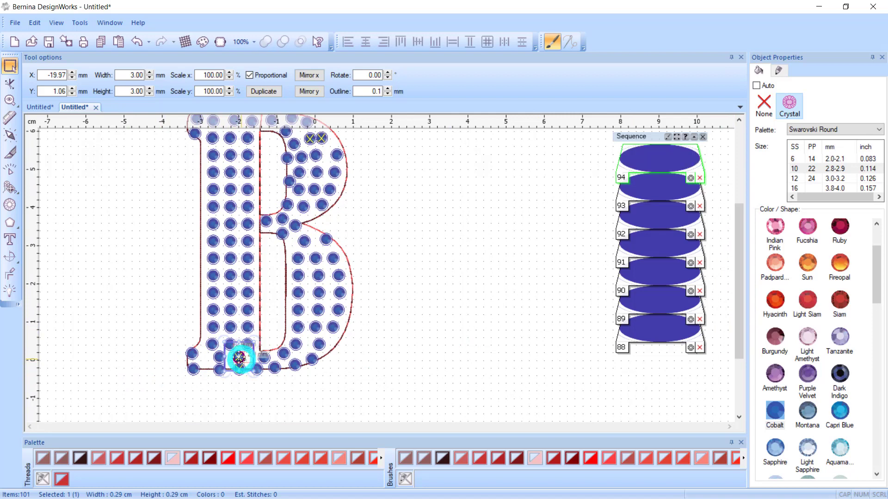
drag(240, 358, 244, 357)
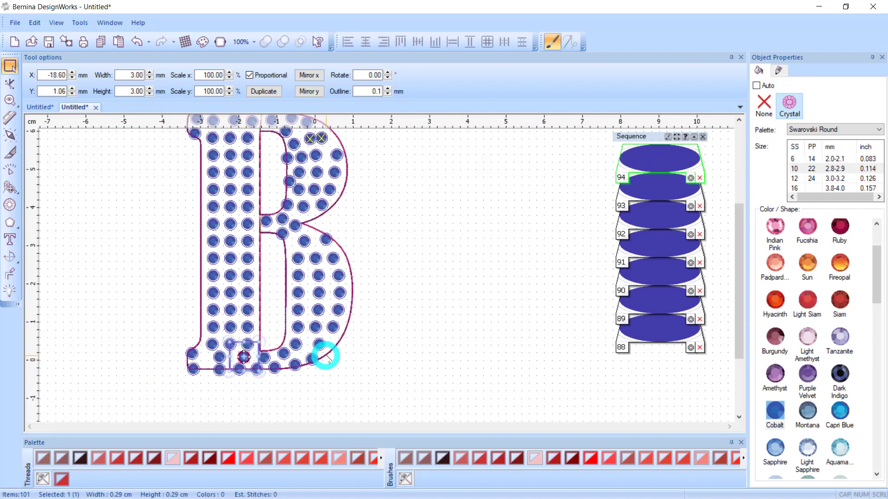
click(488, 317)
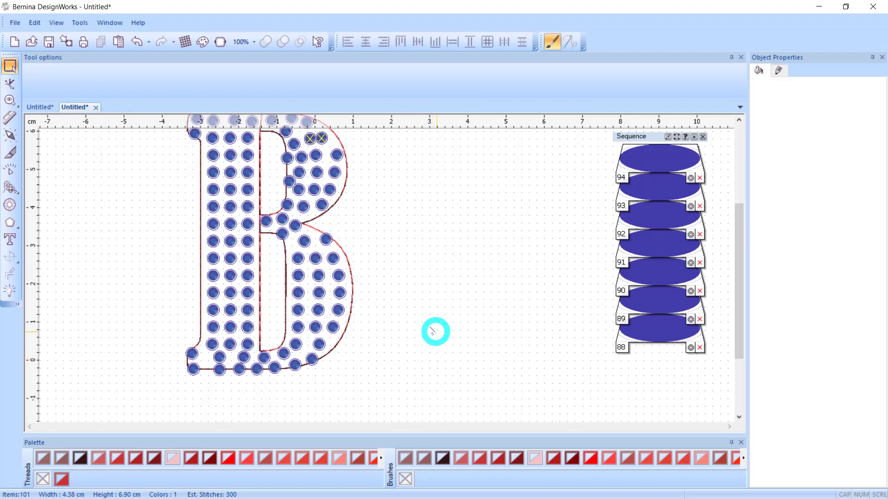
- Move the right one of the two overlapping crystals in the upper bowl outward to about X 2.98, Y 58.60 mm
scroll(431, 328, down, 2)
click(359, 185)
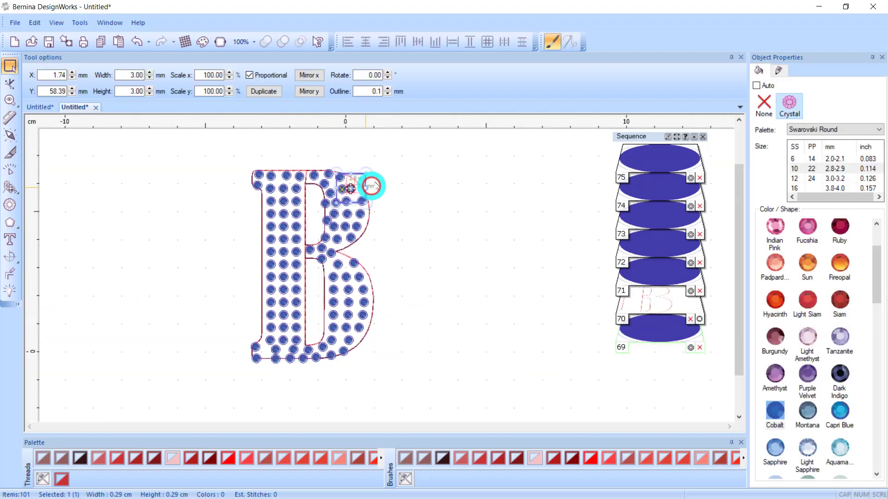
drag(362, 184, 353, 188)
scroll(352, 188, up, 3)
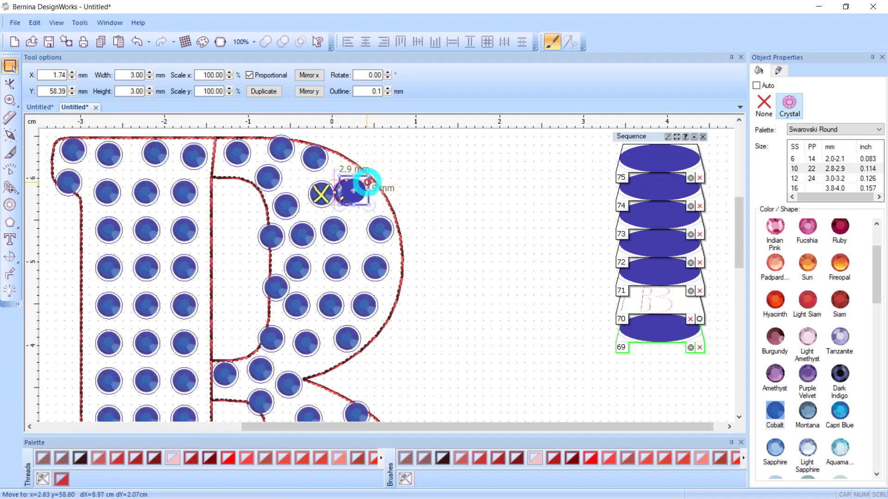
drag(362, 183, 373, 182)
scroll(469, 207, down, 5)
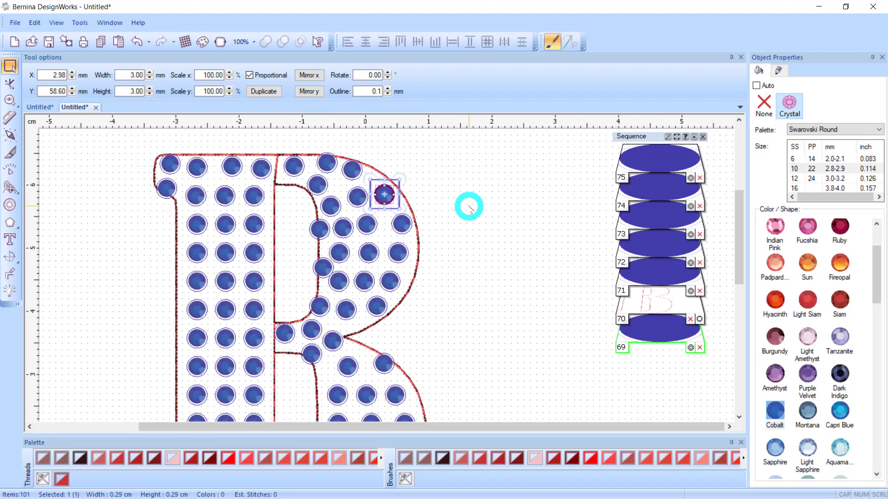
- Apply running stitch style 01 to the B's outline and clear the selection
scroll(529, 376, down, 3)
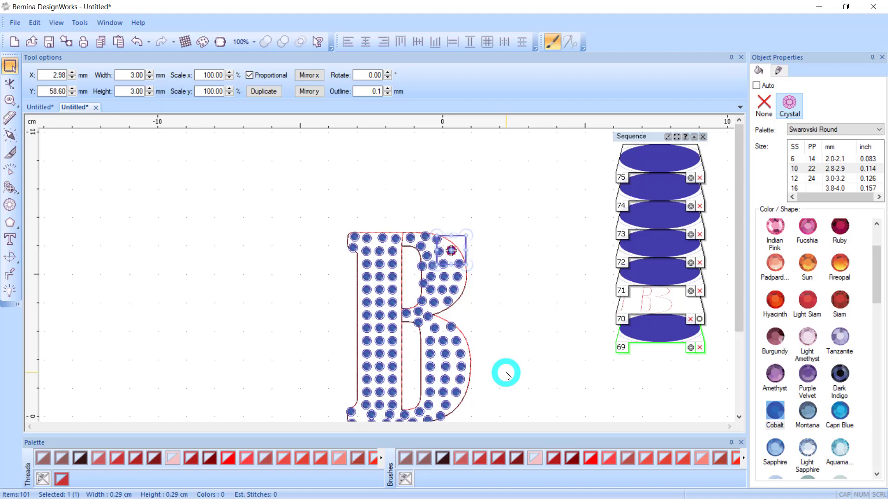
click(739, 417)
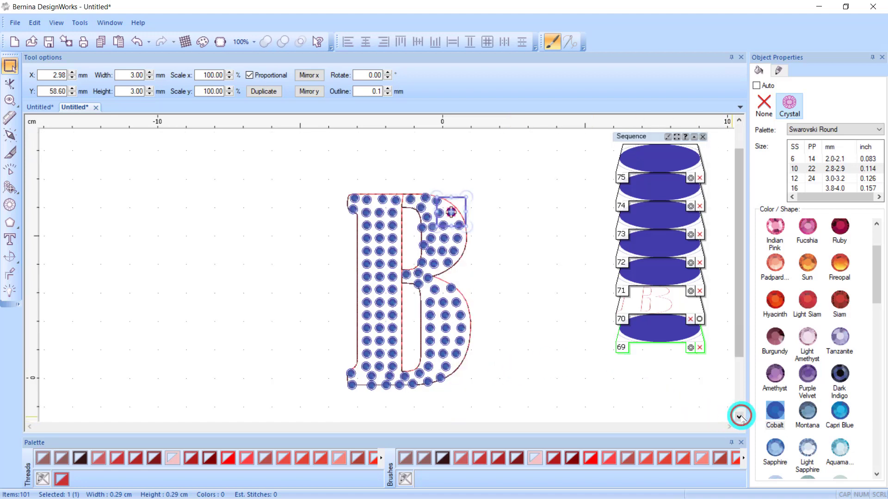
click(738, 417)
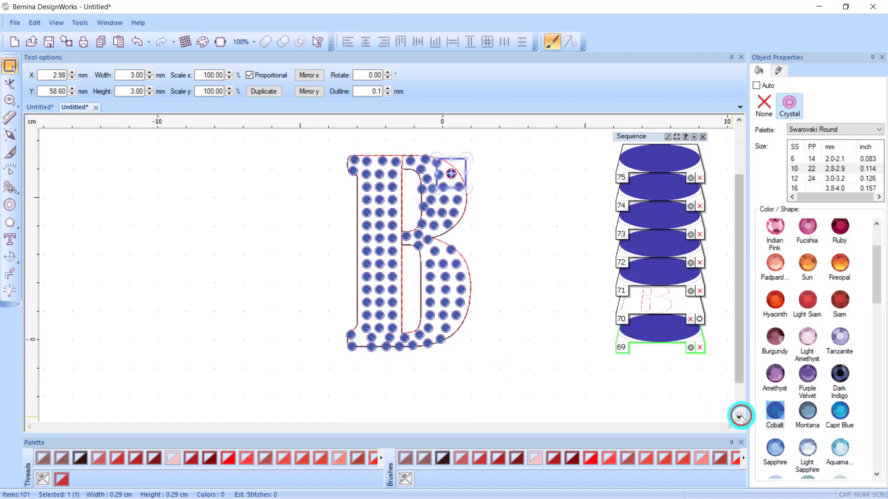
click(460, 326)
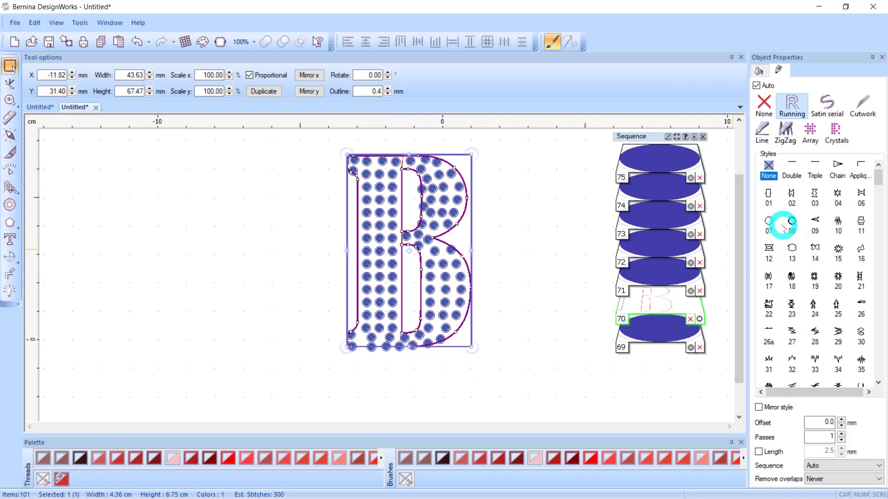
click(768, 194)
click(582, 255)
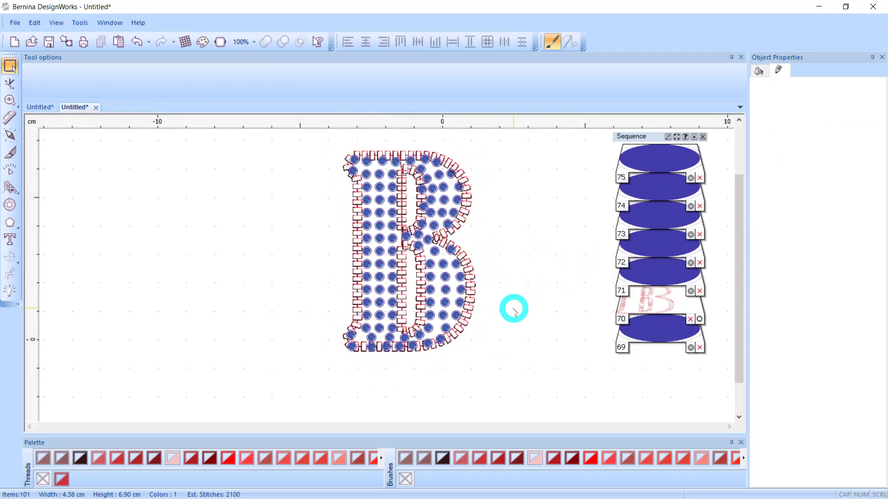
scroll(514, 308, down, 1)
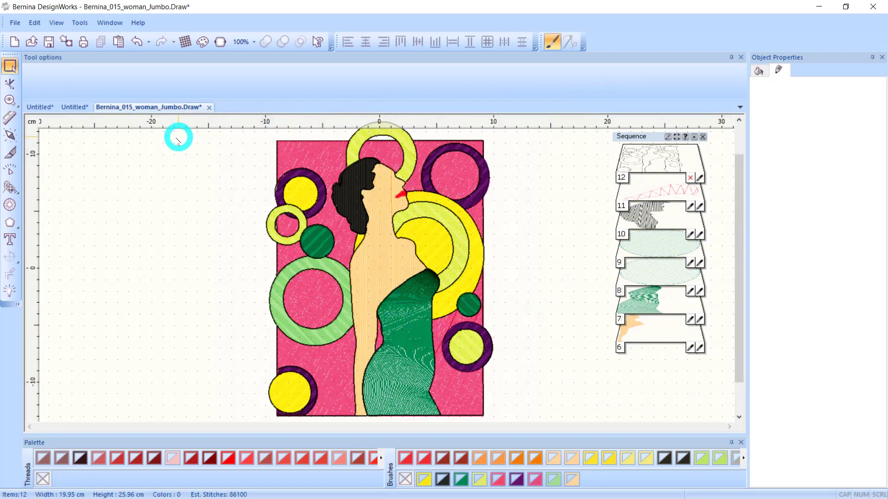
- Open Slow Redraw for the Bernina_015_woman_Jumbo.Draw design and set its speed to 2900 RPM
click(17, 170)
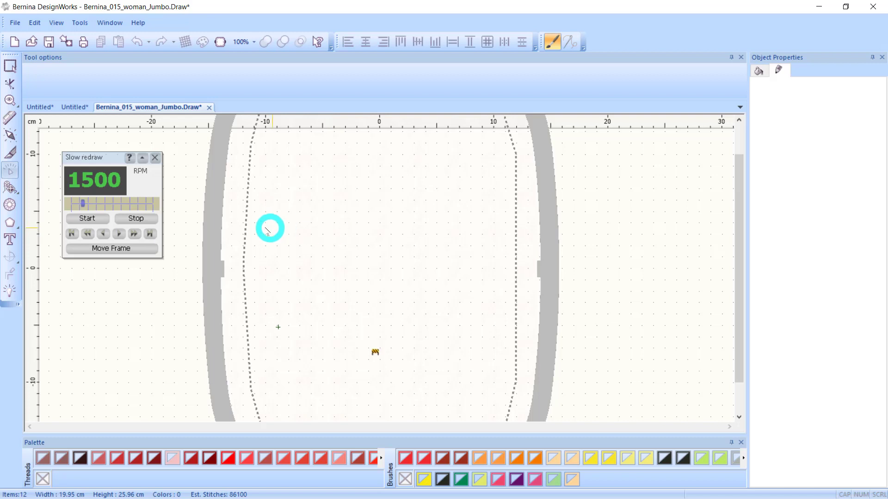
click(86, 221)
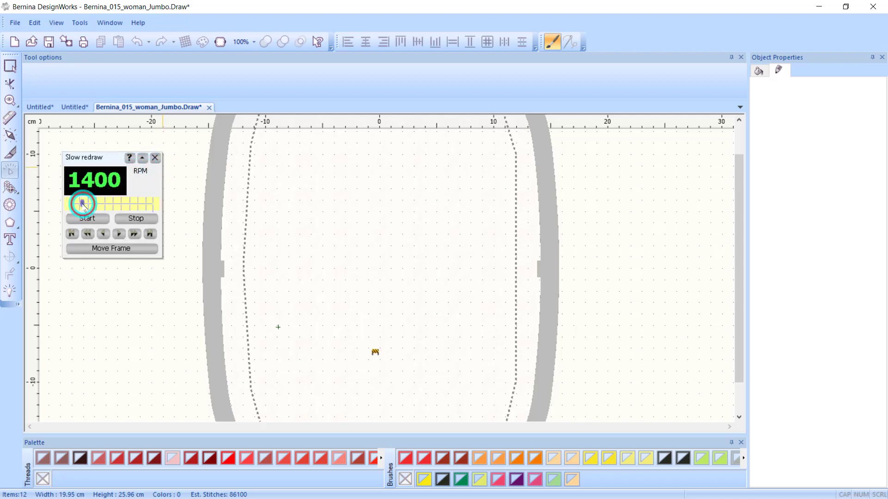
mouse_move(83, 206)
mouse_down()
mouse_move(131, 209)
mouse_move(95, 208)
mouse_up()
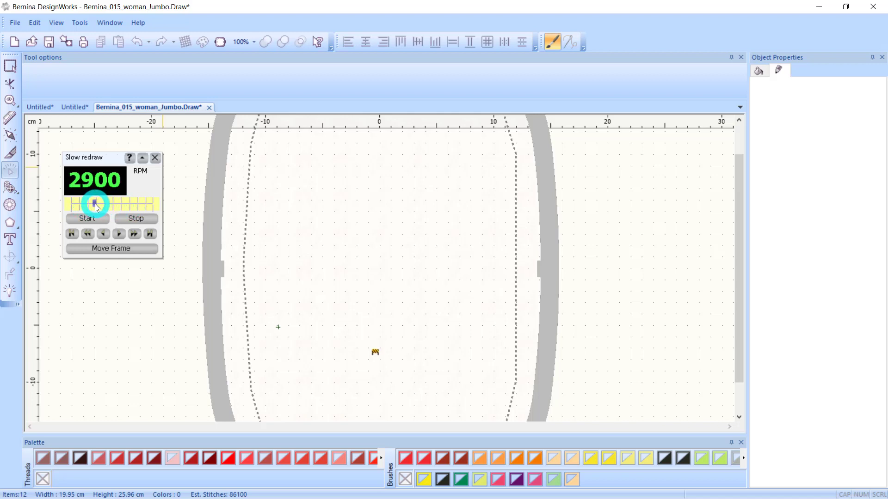
- Examine the Slow Redraw controls for starting playback, stepping and jumping through the stitches, and moving the frame
click(73, 234)
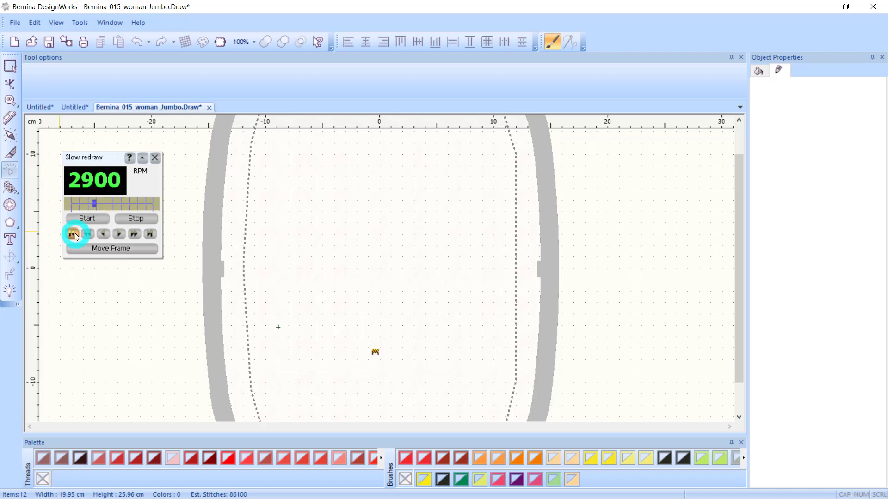
click(147, 234)
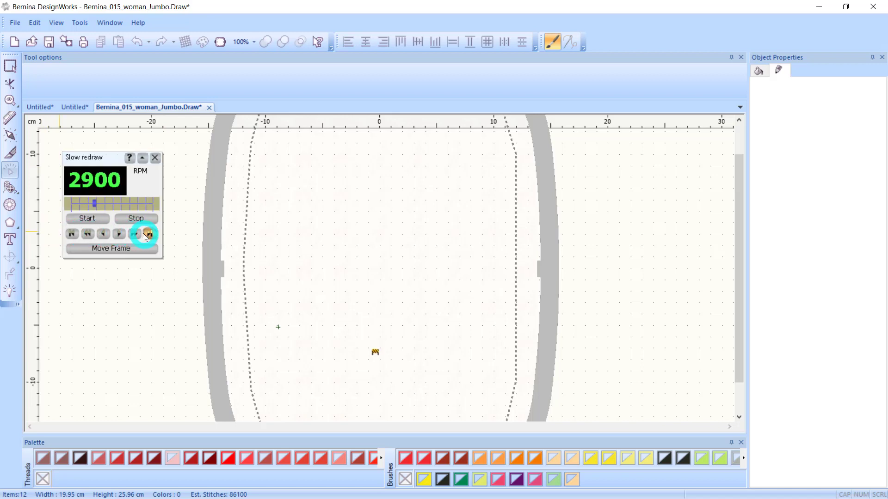
click(119, 234)
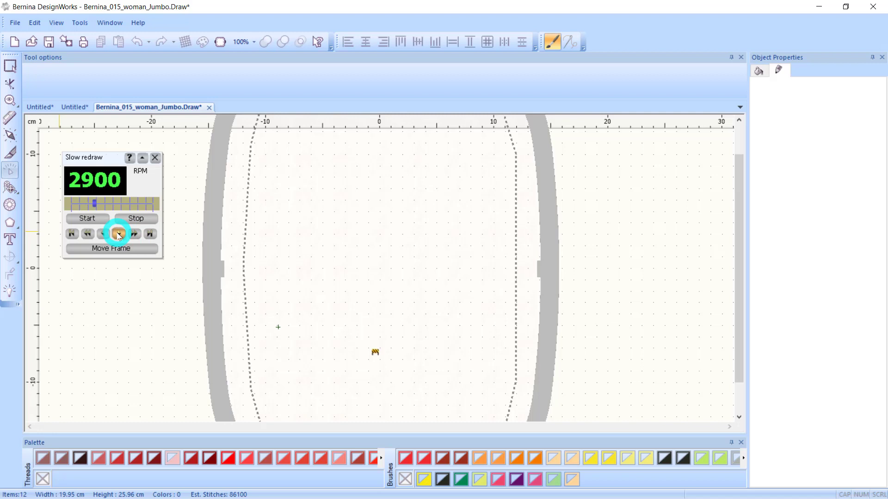
click(101, 235)
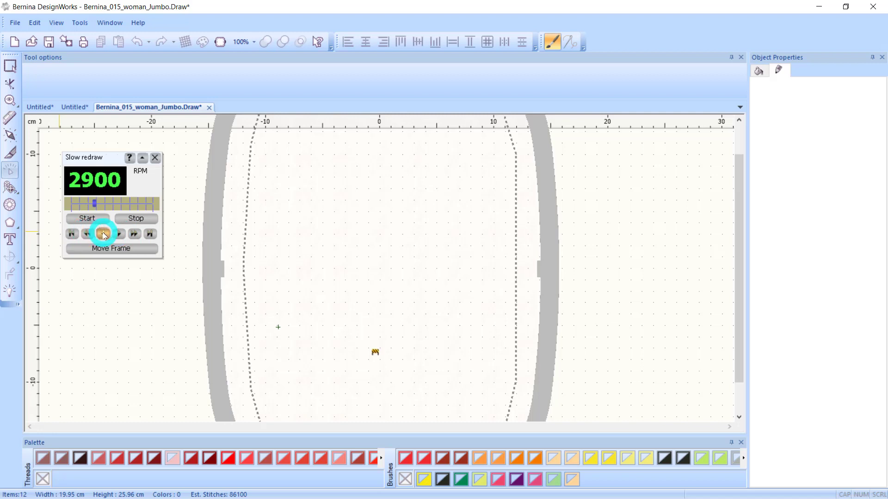
click(137, 235)
click(87, 234)
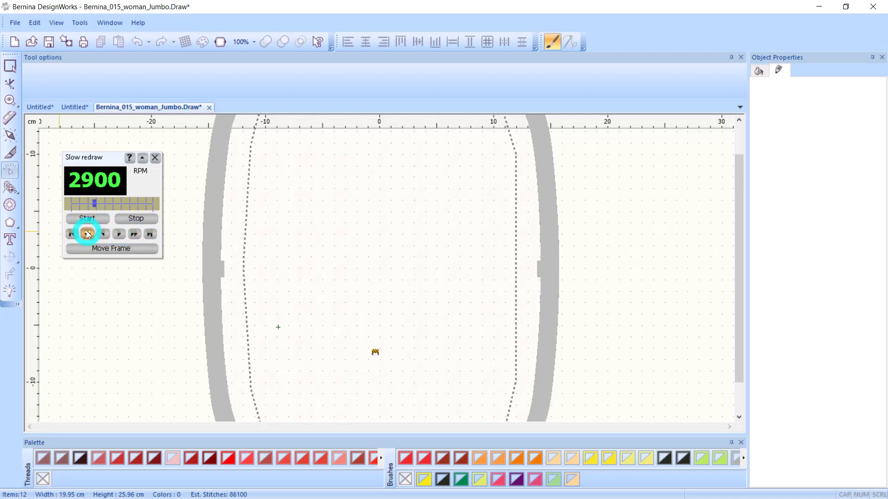
click(105, 250)
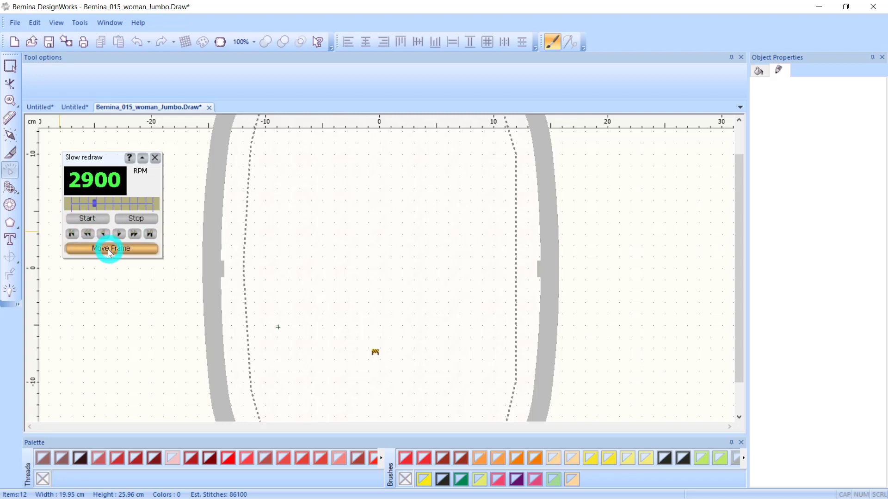
click(109, 222)
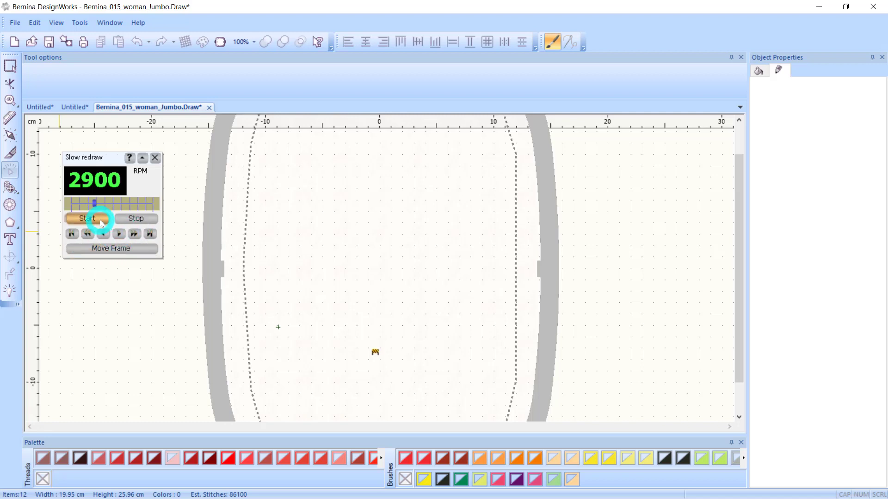
- Play the slow redraw of the woman design at 7800 RPM, switching Move Frame on and back off during playback
click(99, 219)
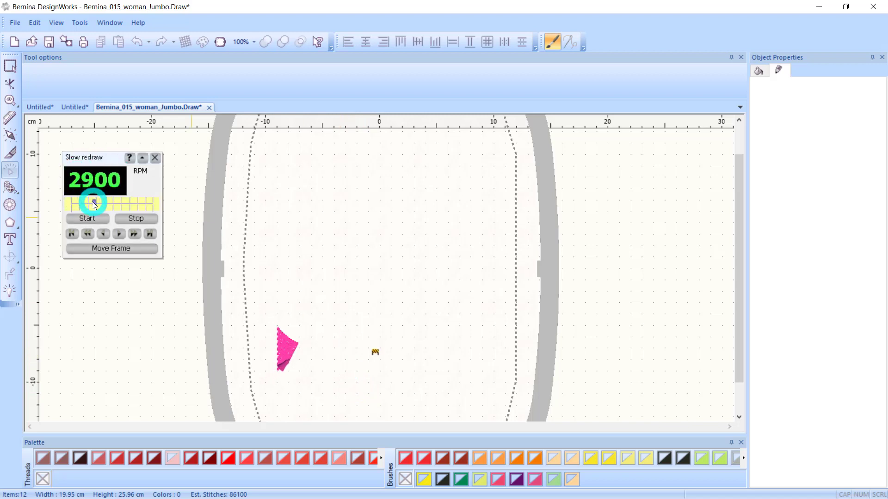
drag(95, 203, 137, 205)
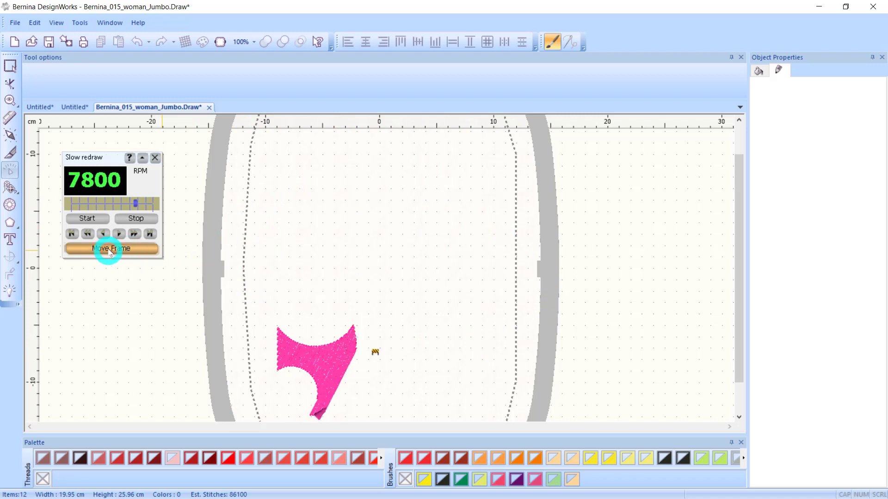
click(109, 250)
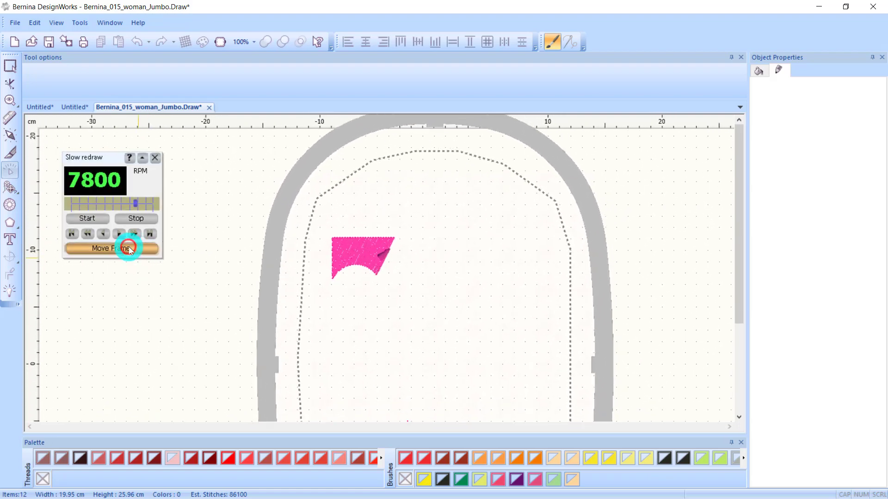
click(129, 248)
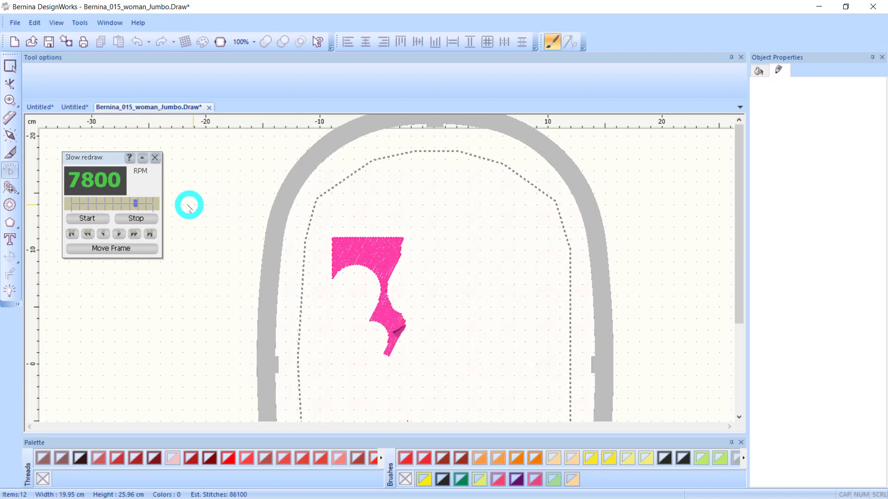
- Fast-forward the woman design's stitch-out section by section and jump to its last stitch
click(134, 234)
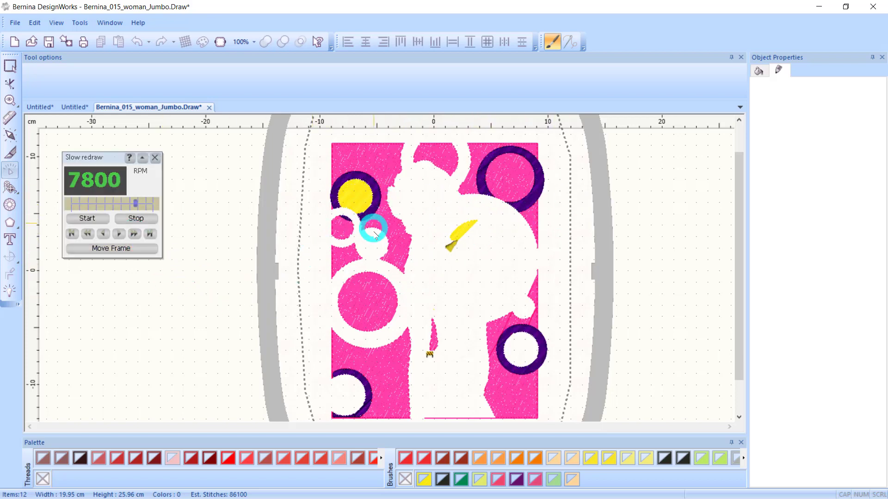
click(135, 236)
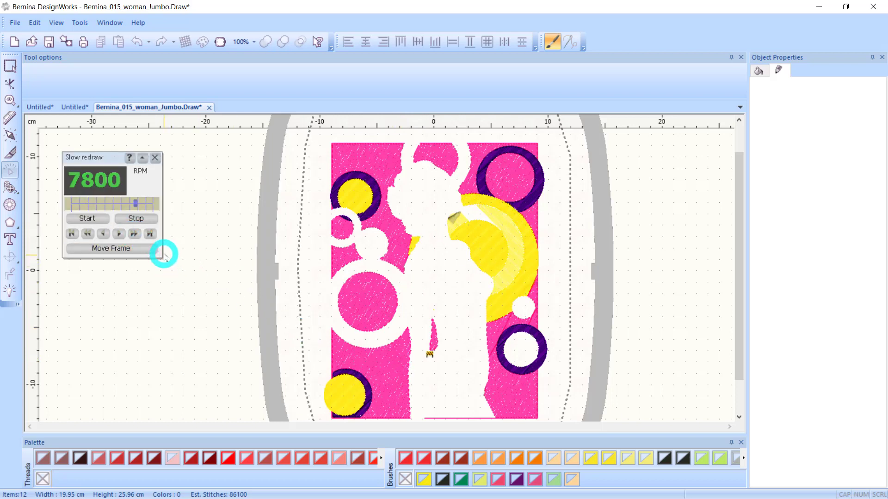
click(134, 235)
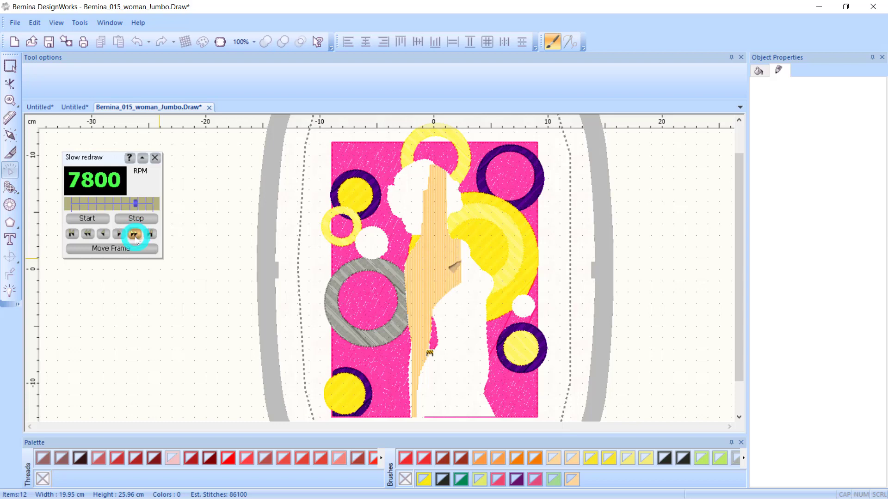
click(135, 235)
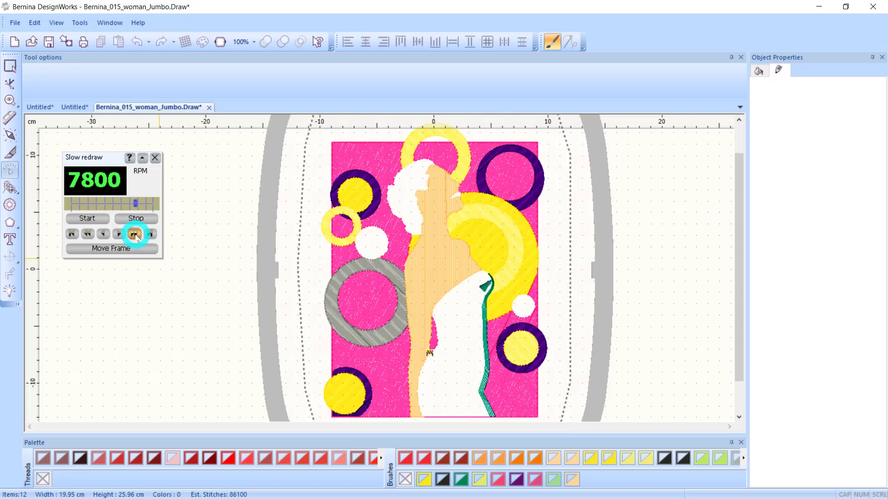
click(135, 235)
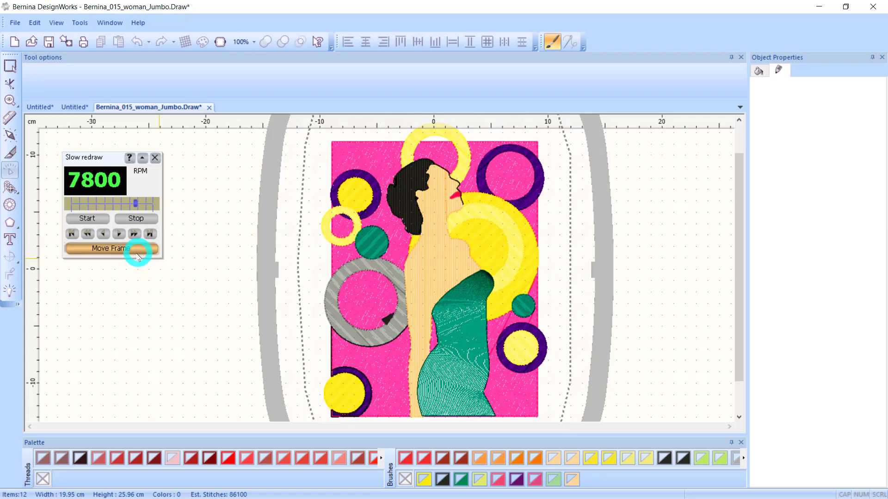
click(134, 235)
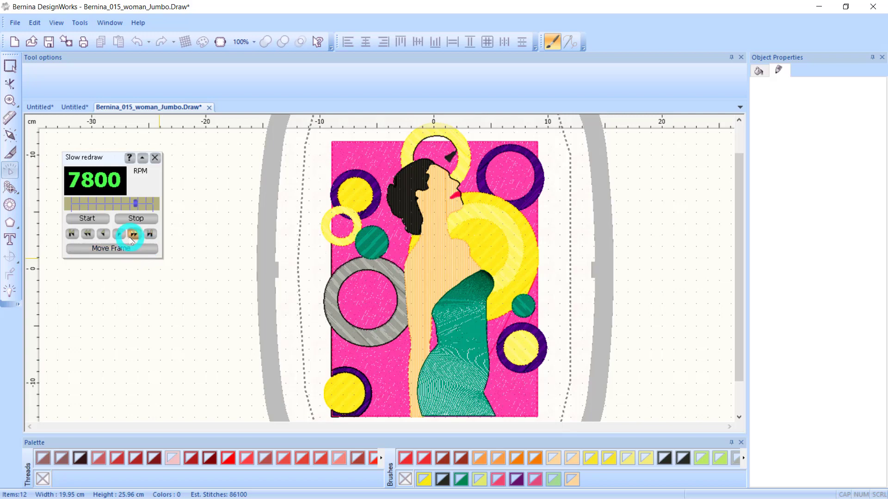
click(149, 234)
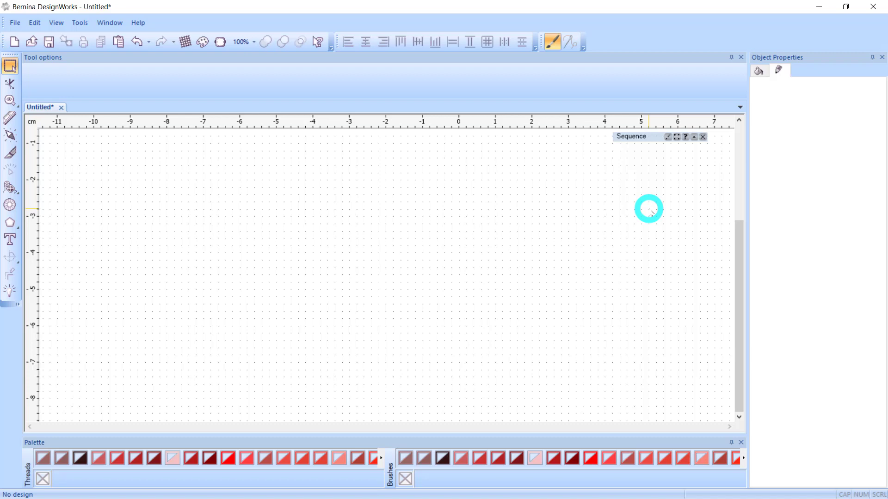
- In the empty Untitled design, draw a five-sided polygon about 69 mm wide and 65 mm high
click(9, 223)
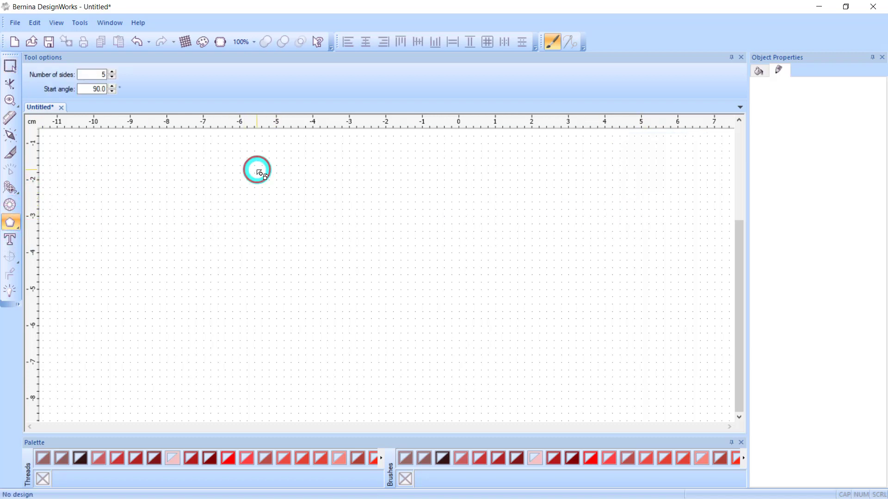
drag(259, 173, 524, 362)
click(90, 73)
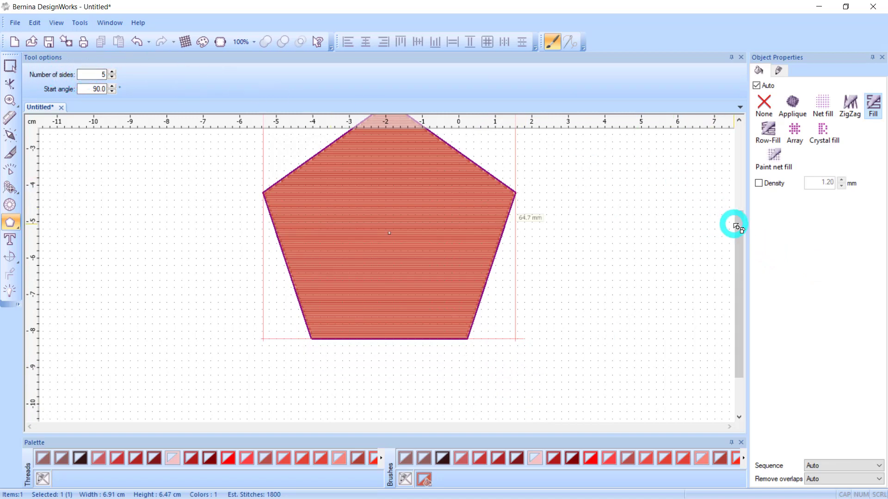
drag(747, 220, 734, 196)
click(401, 237)
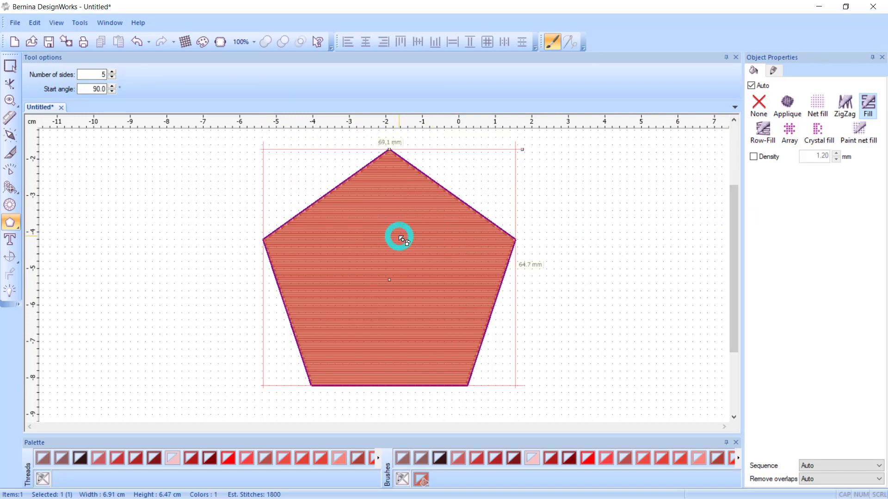
click(473, 431)
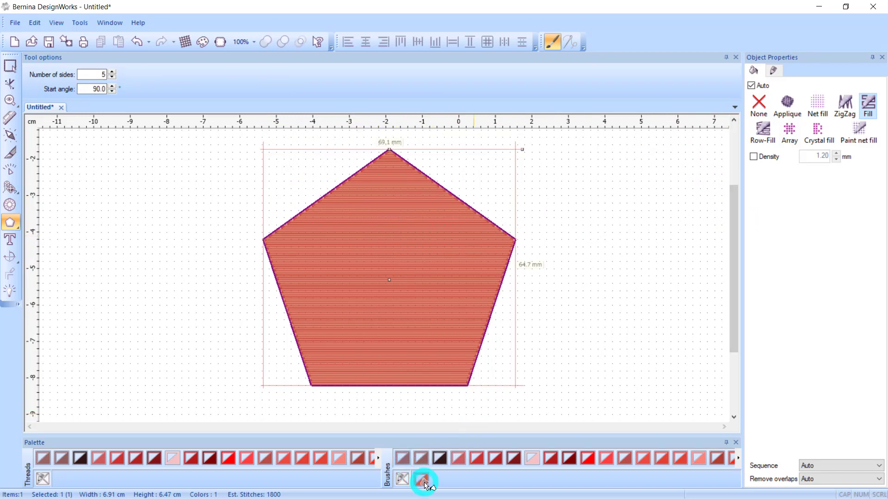
click(395, 306)
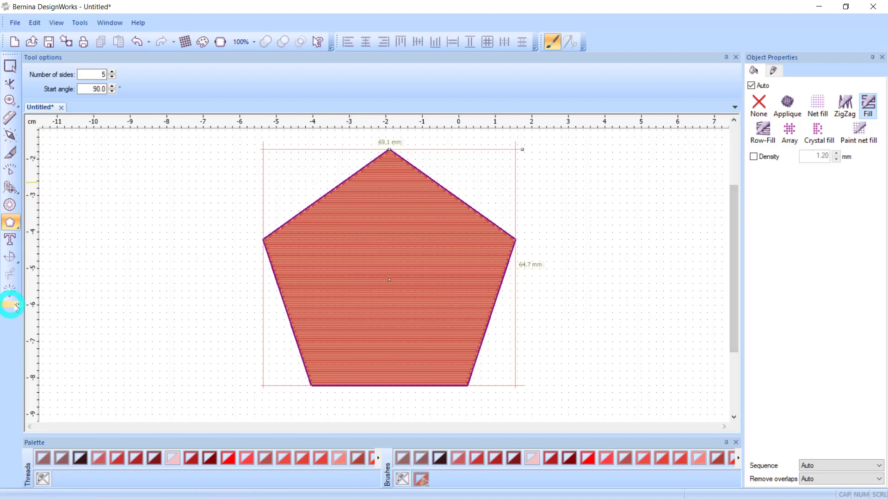
- Change the pentagon's fill to Applique with Cleaning enabled as Laser cut, and clear the selection
click(8, 67)
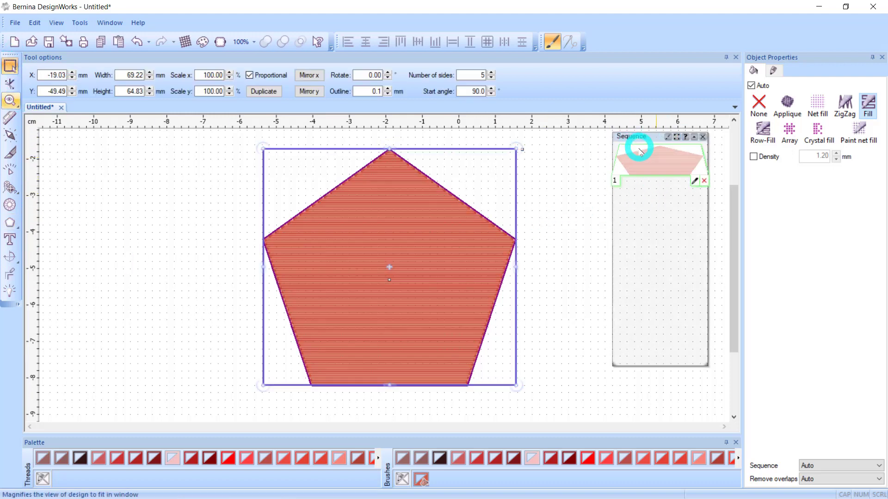
click(641, 152)
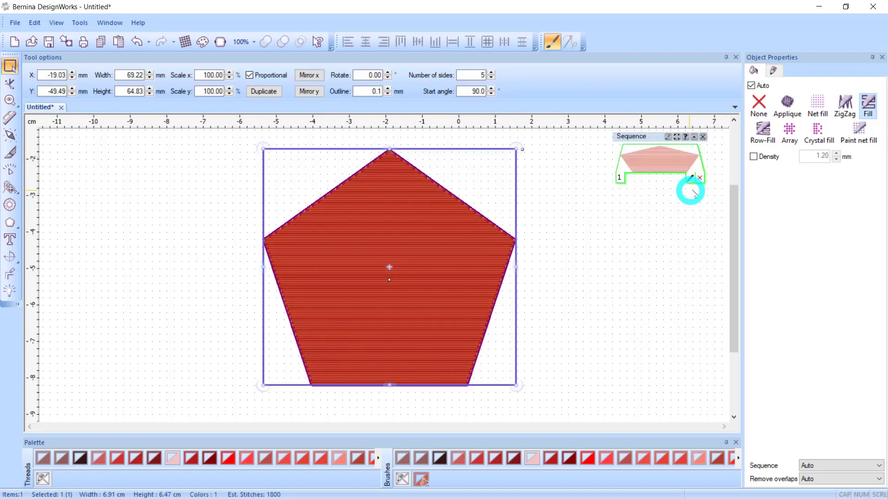
click(787, 102)
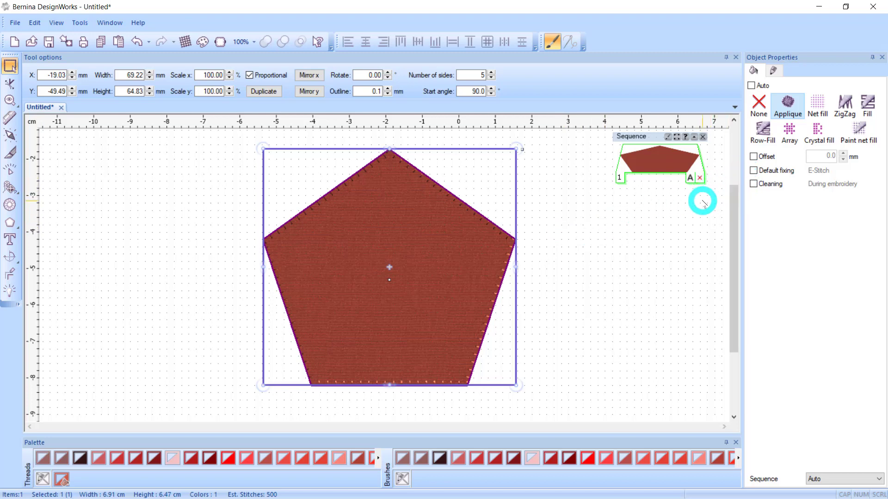
click(753, 184)
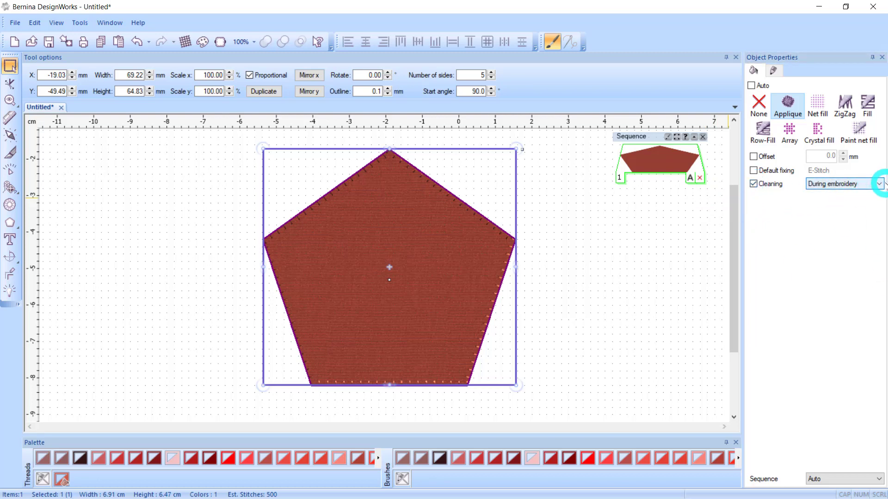
click(879, 184)
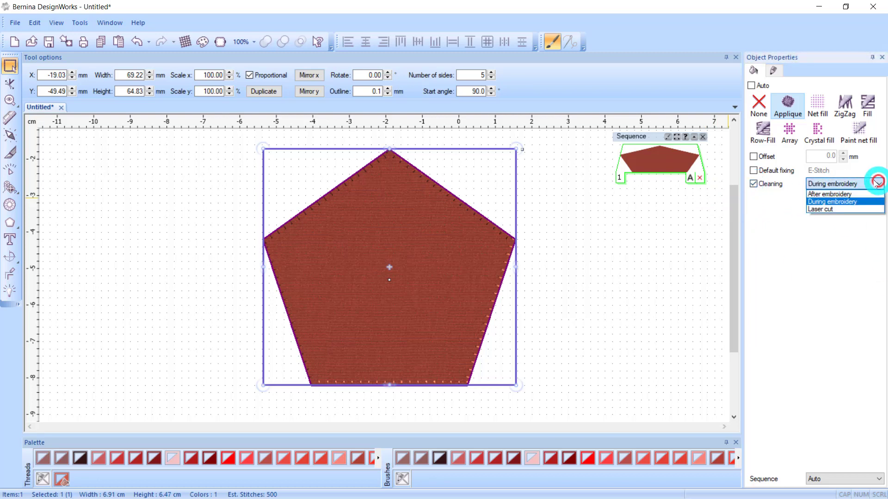
click(823, 210)
click(604, 267)
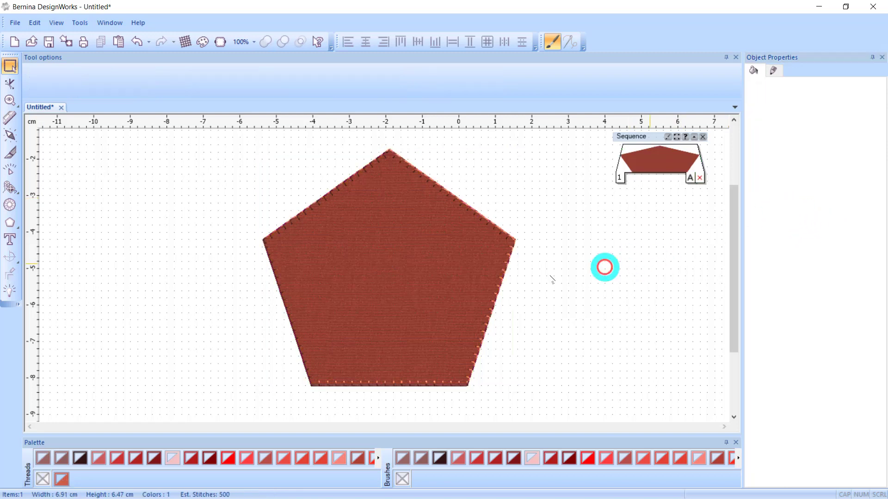
- Play the slow redraw of the laser-cut applique pentagon starting at 900 RPM, and close it
click(8, 170)
click(157, 206)
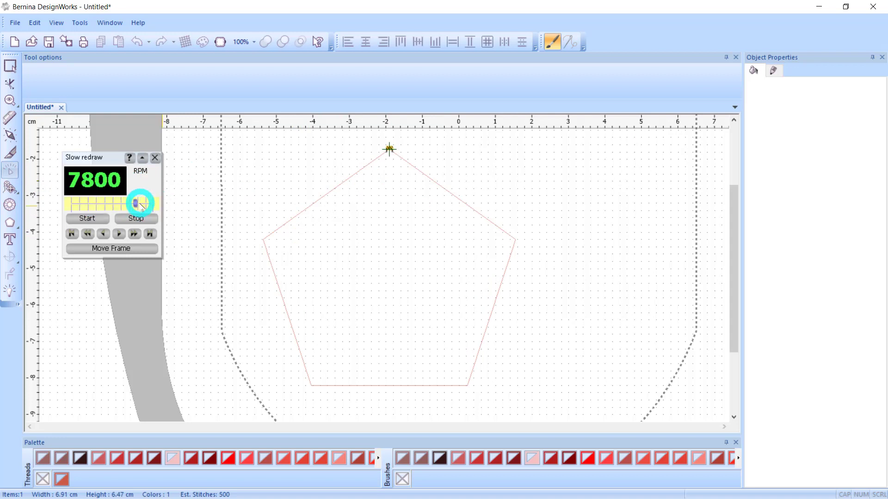
drag(136, 205, 81, 206)
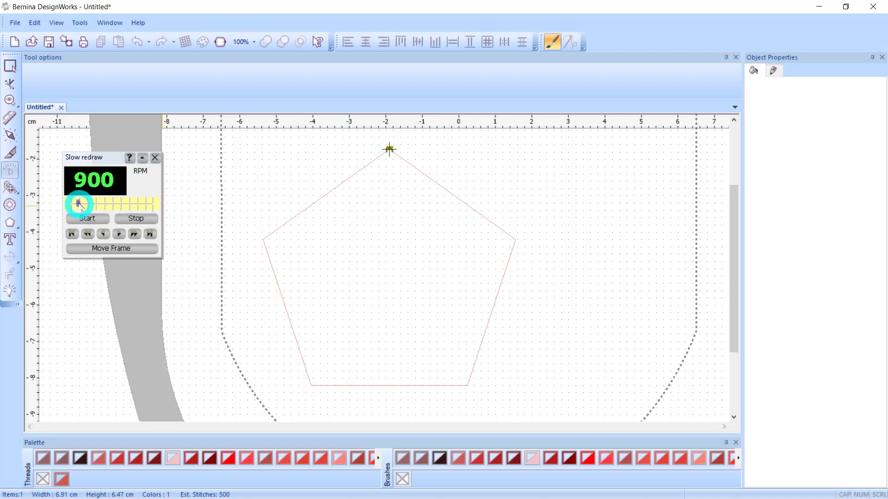
click(87, 218)
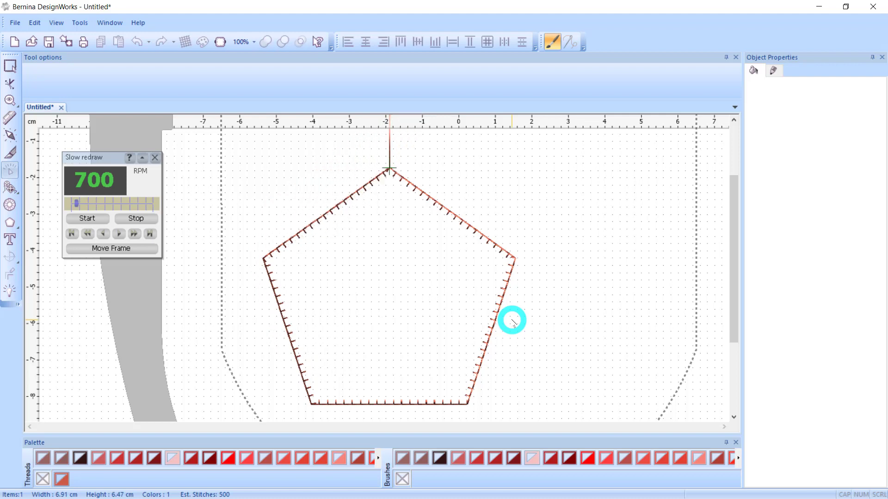
click(155, 158)
- Set the applique pentagon's Cleaning option to During embroidery
click(446, 238)
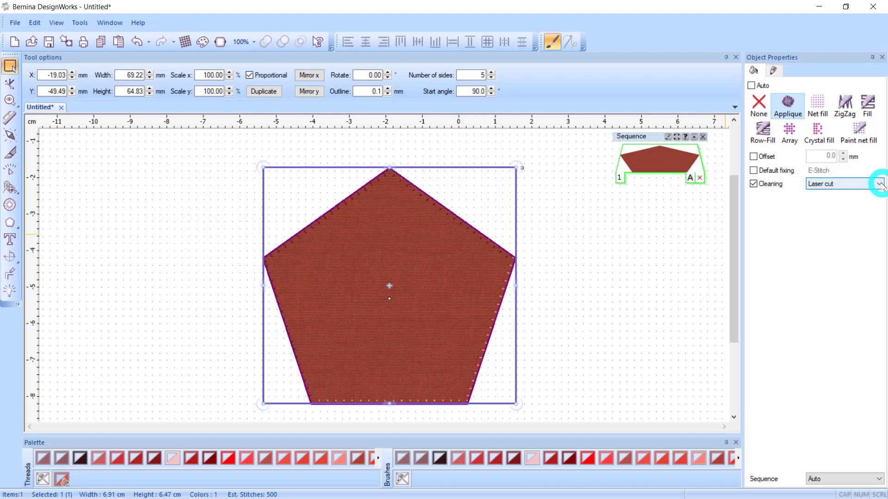
click(879, 184)
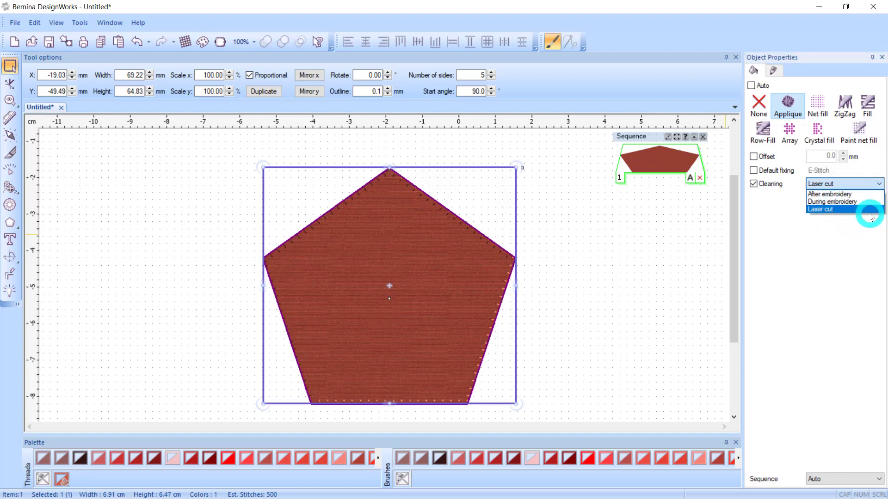
click(856, 202)
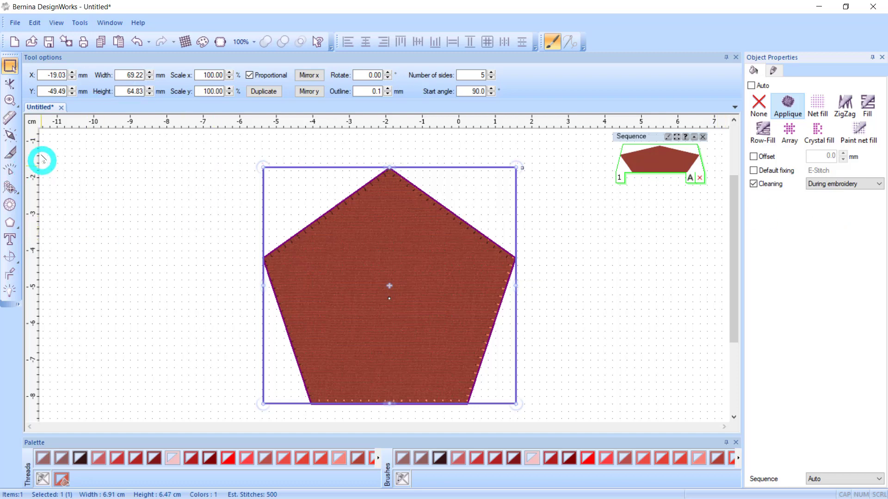
- Replay the slow redraw of the pentagon at 900 RPM to view the During embroidery cleaning sequence, and close it
click(8, 171)
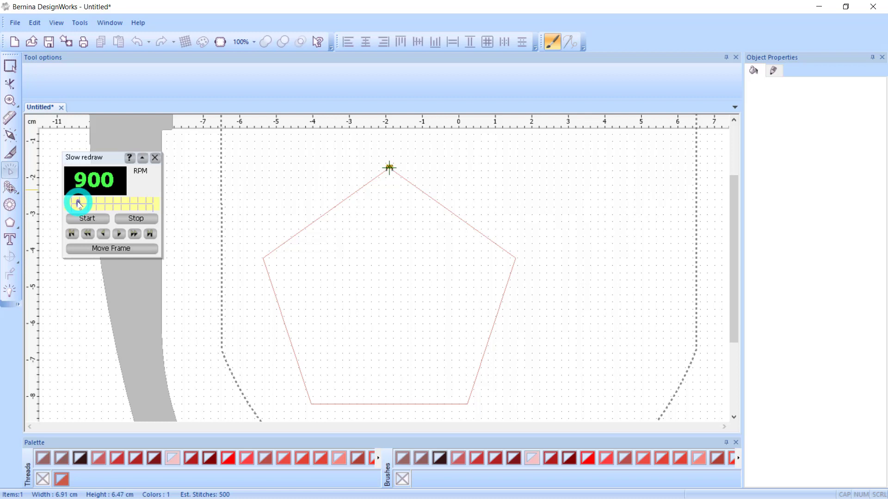
click(87, 218)
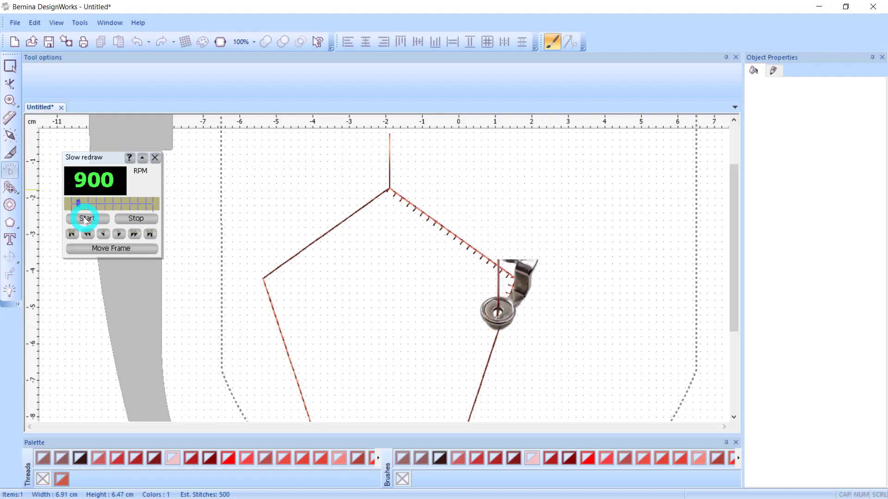
click(155, 158)
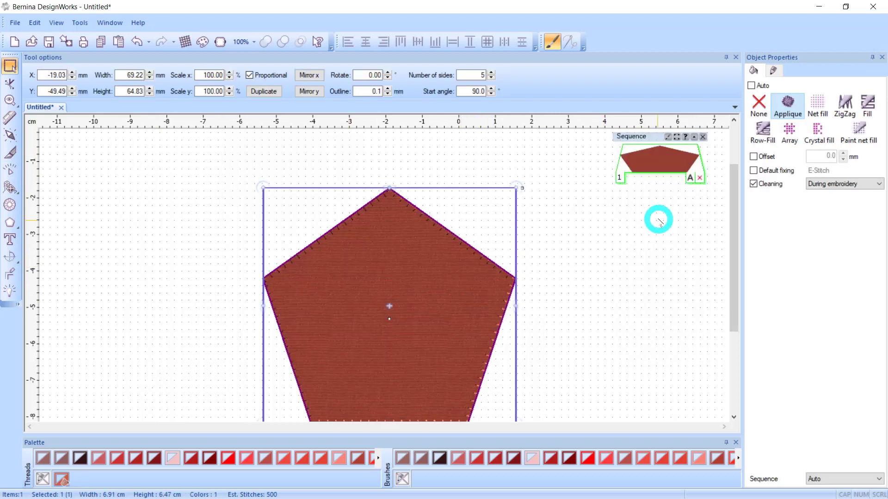
- Enable Default fixing for the applique pentagon and set it to Zig-Zag
click(753, 171)
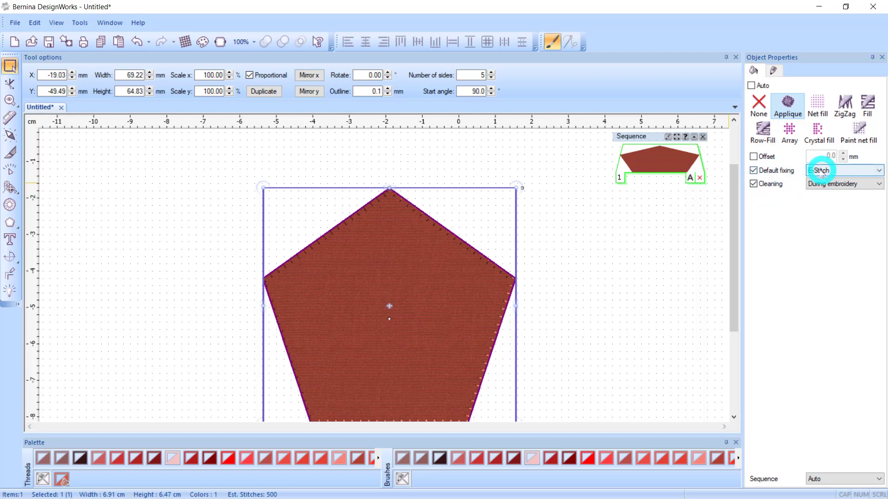
click(878, 171)
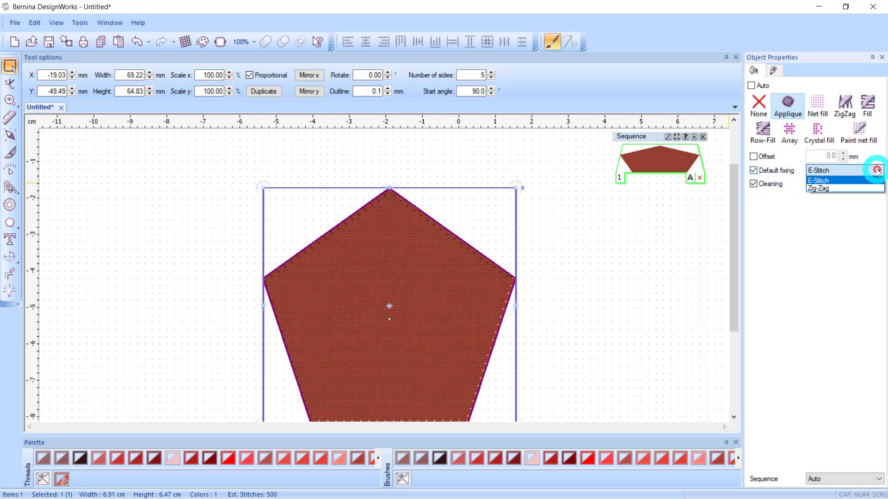
click(831, 189)
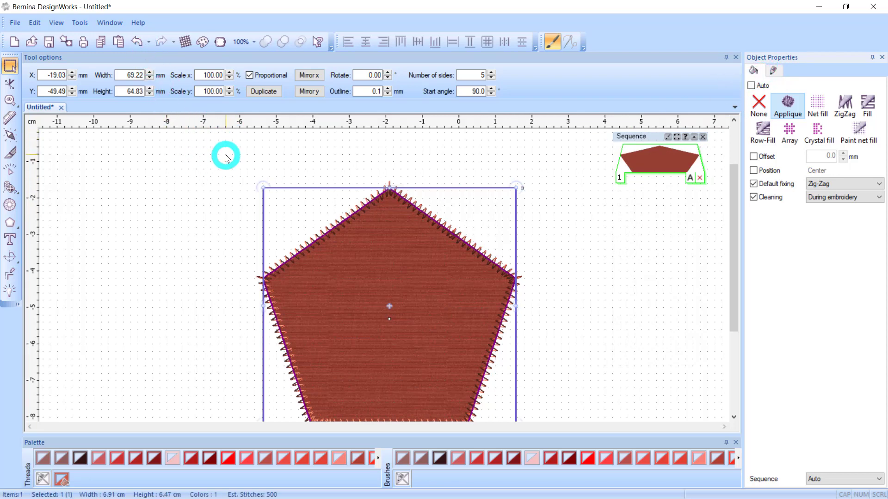
- Select the whole applique pentagon and delete it from the design
drag(217, 154, 584, 396)
key(Delete)
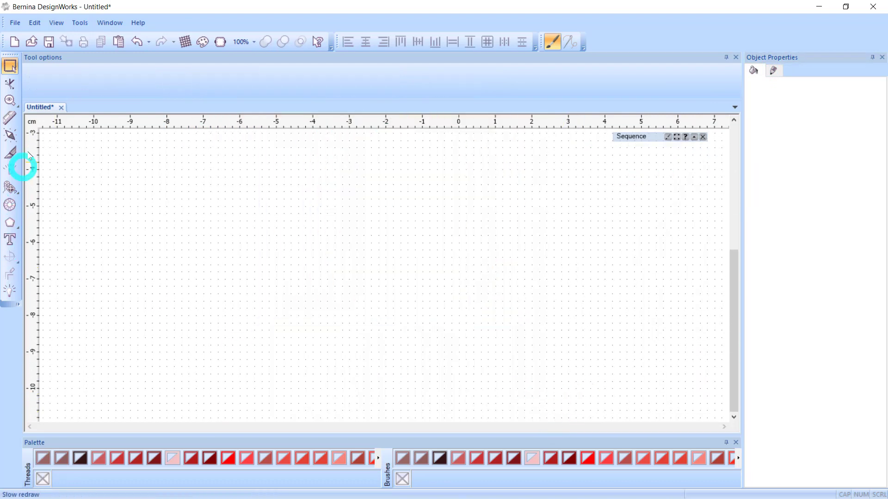
- Draw a five-sided polygon about 64 mm wide and 50 mm high, remove its fill and give it a black brush outline
click(8, 223)
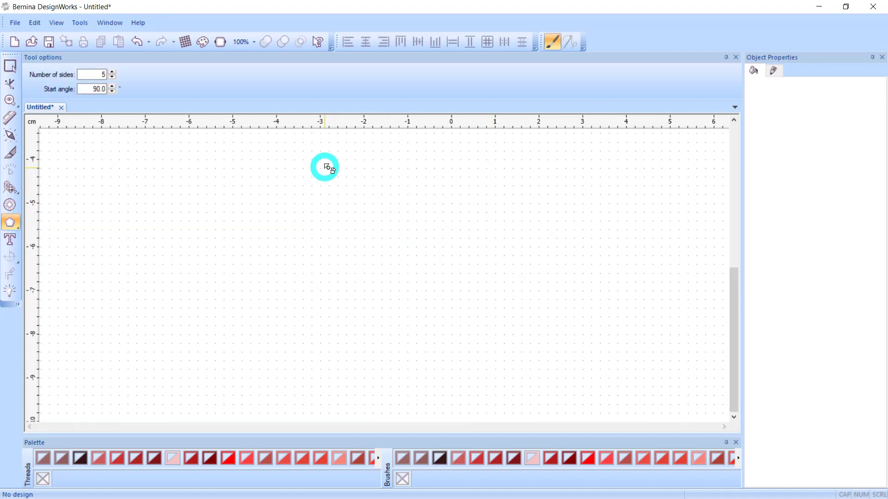
drag(327, 168, 620, 405)
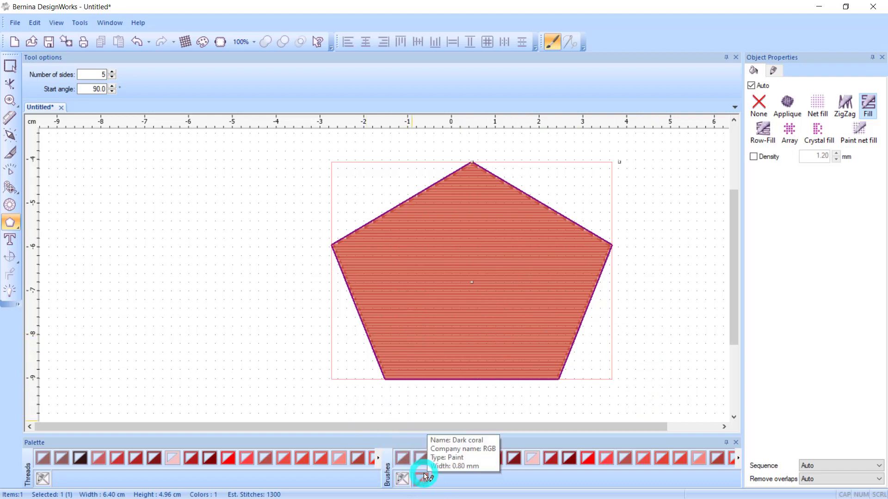
click(402, 479)
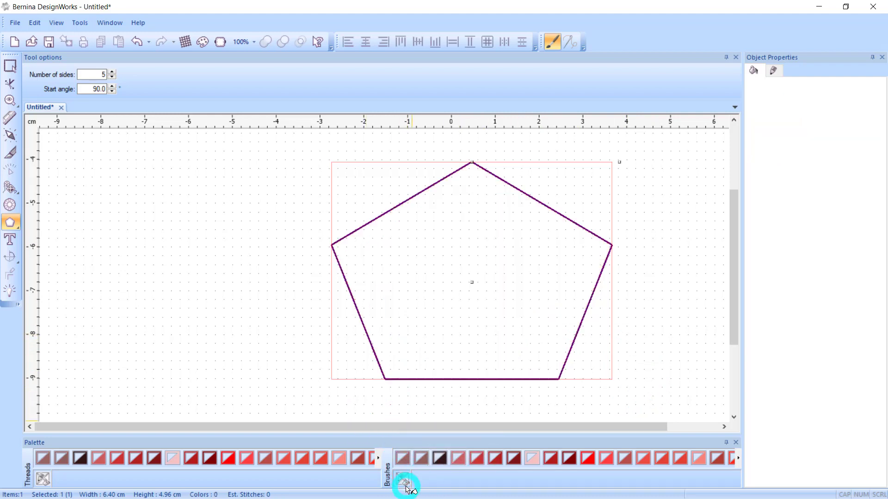
click(438, 457)
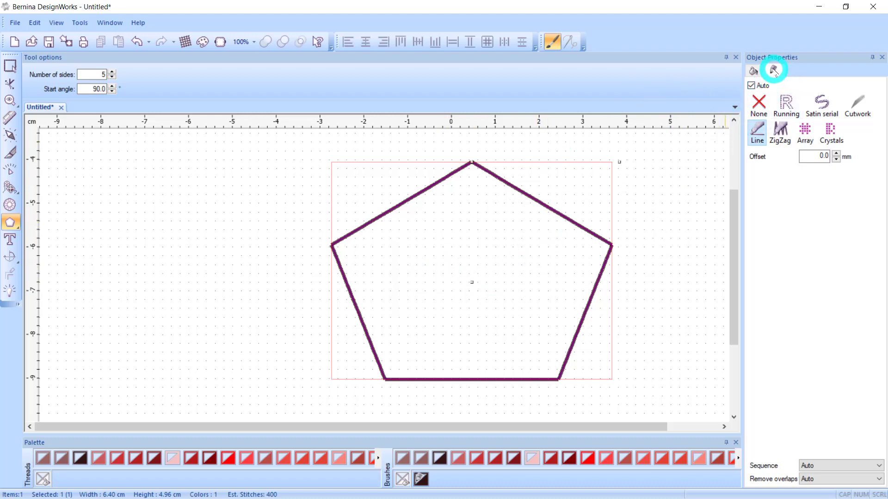
- Enable auto-sequence and apply the Cutwork stitch type to the pentagon's outline
click(8, 290)
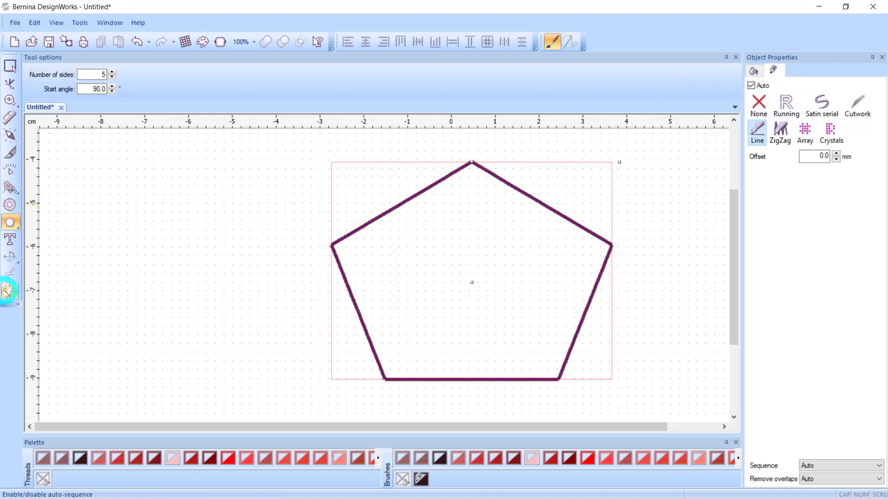
click(10, 65)
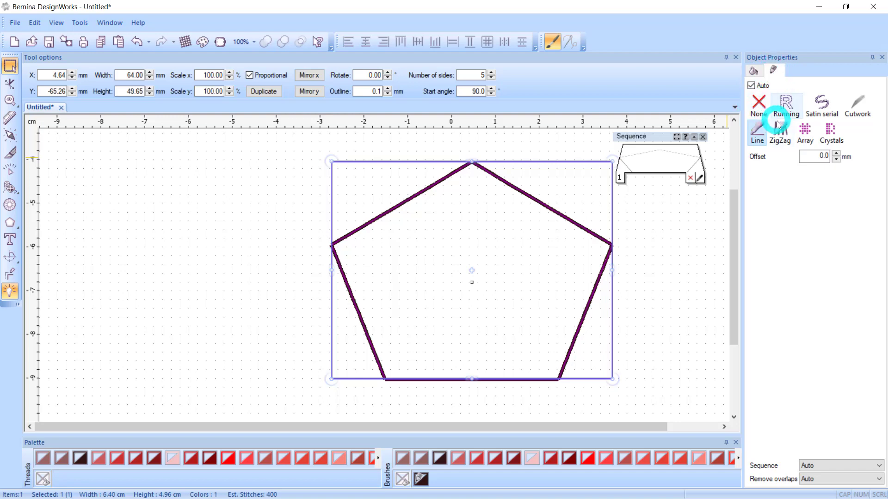
click(856, 104)
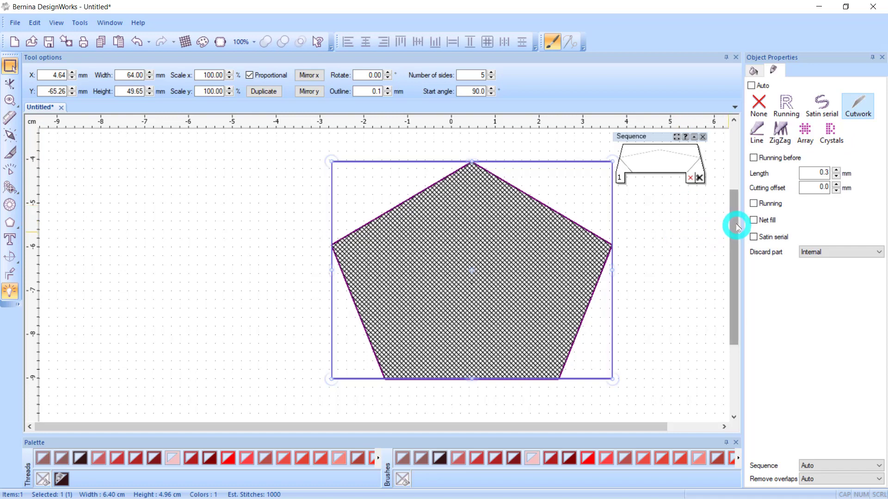
drag(737, 223, 737, 209)
drag(530, 435, 592, 416)
click(364, 266)
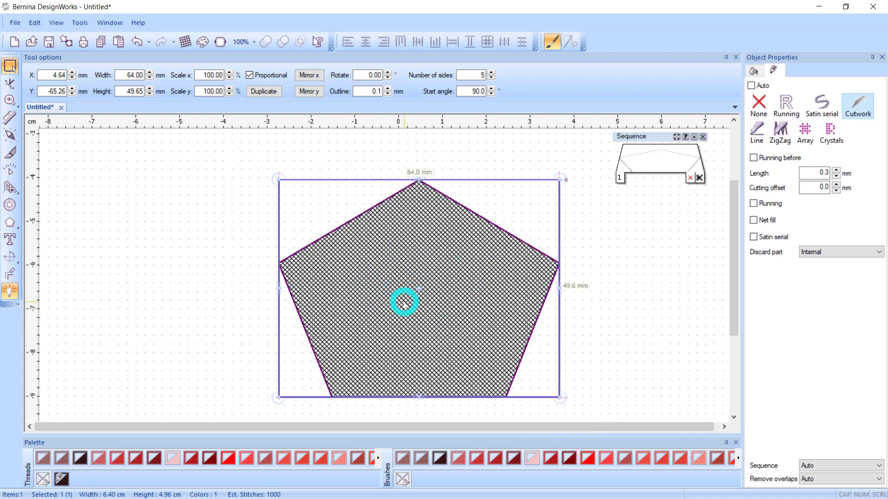
click(659, 245)
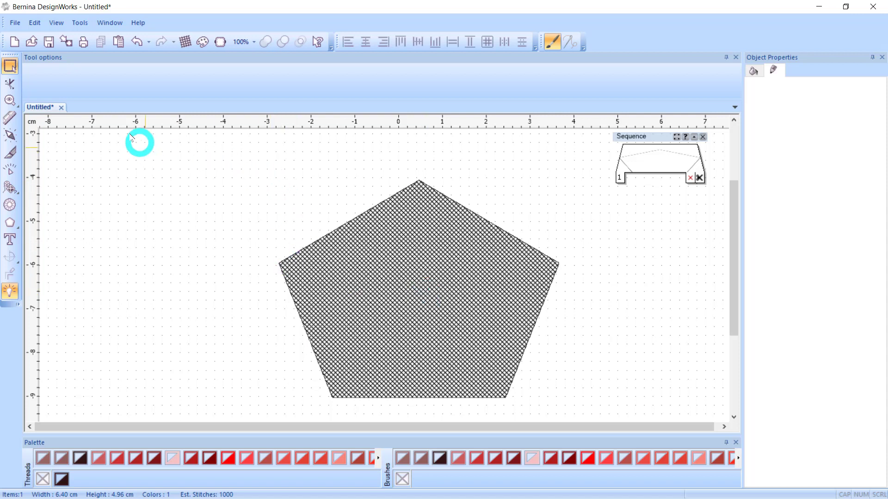
- Turn off the Useful area always visible setting in the program's view options
click(84, 25)
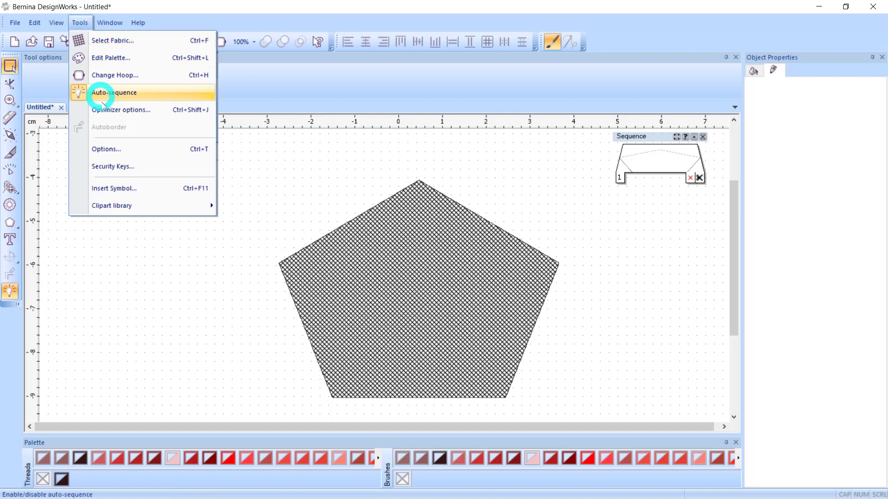
click(101, 148)
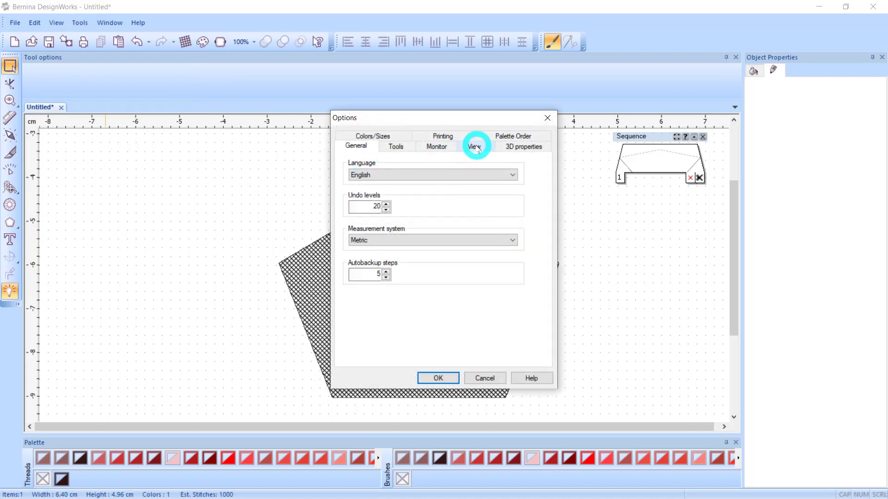
click(474, 144)
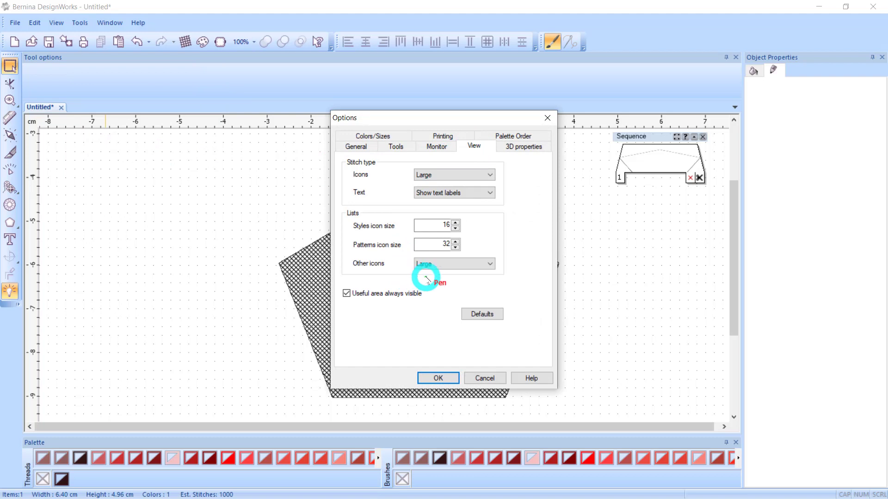
mouse_move(425, 278)
mouse_down()
mouse_move(322, 277)
mouse_move(312, 291)
mouse_move(368, 324)
mouse_move(428, 305)
mouse_move(432, 283)
mouse_move(425, 275)
mouse_move(415, 313)
mouse_move(344, 322)
mouse_up()
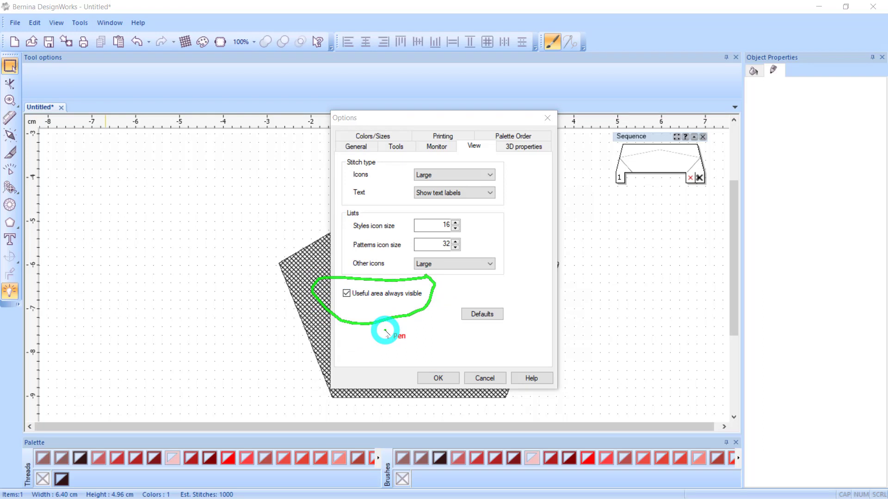
key(Escape)
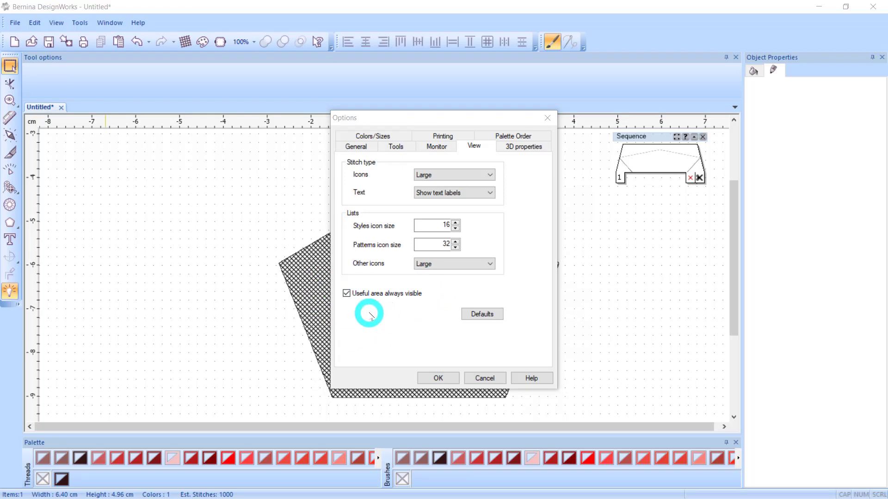
click(347, 293)
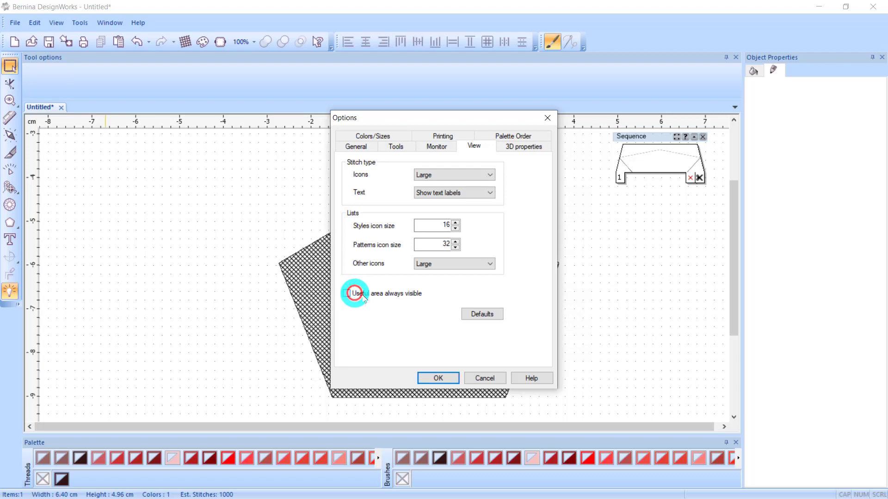
click(438, 379)
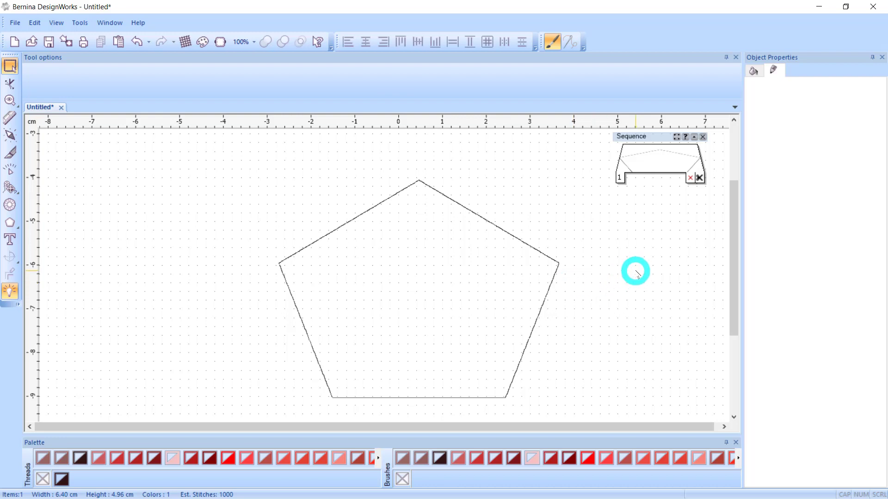
- Examine the pentagon's sequence entry and how its cutwork area displays at the outline and away from it
key(ctrl+2)
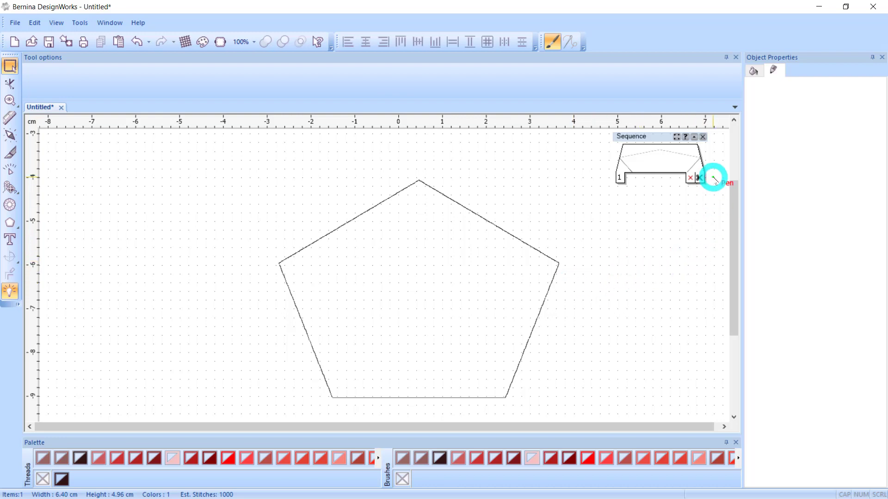
mouse_move(712, 174)
mouse_down()
mouse_move(700, 172)
mouse_move(694, 184)
mouse_move(715, 173)
mouse_up()
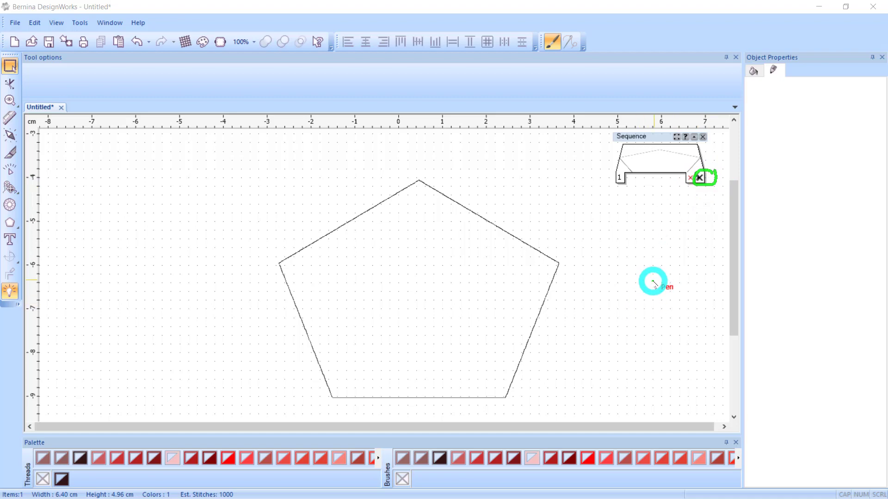
key(Escape)
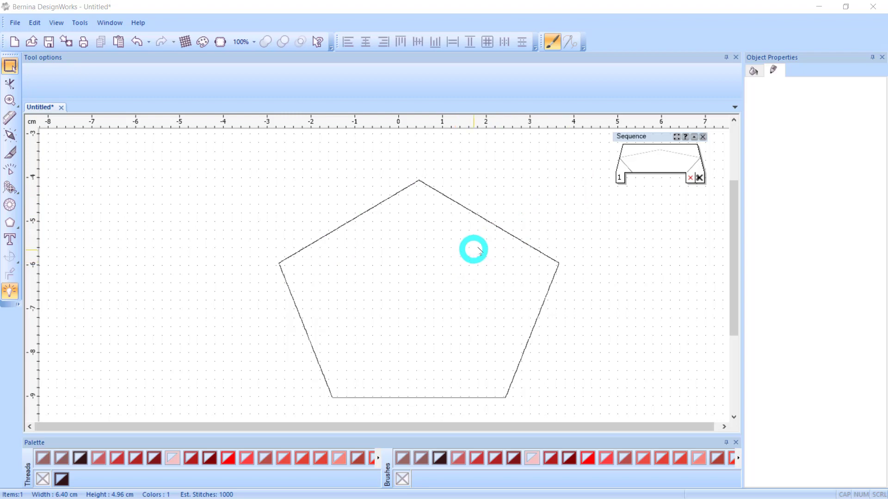
click(501, 233)
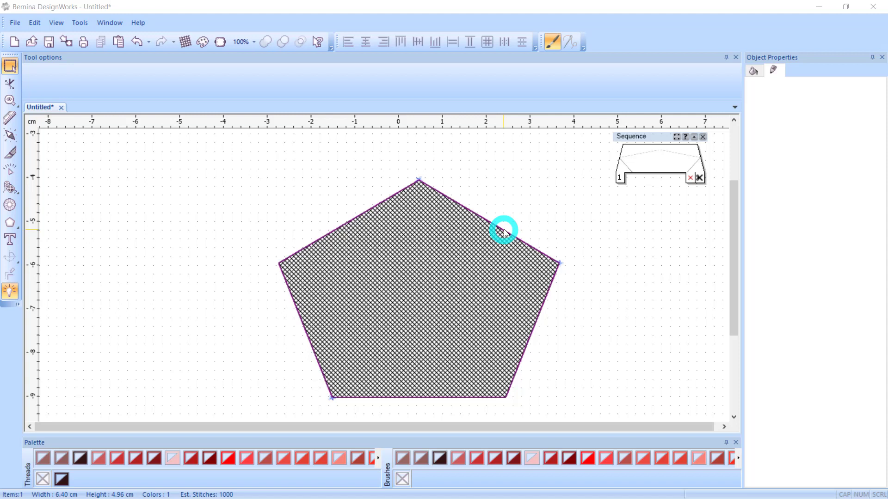
click(557, 201)
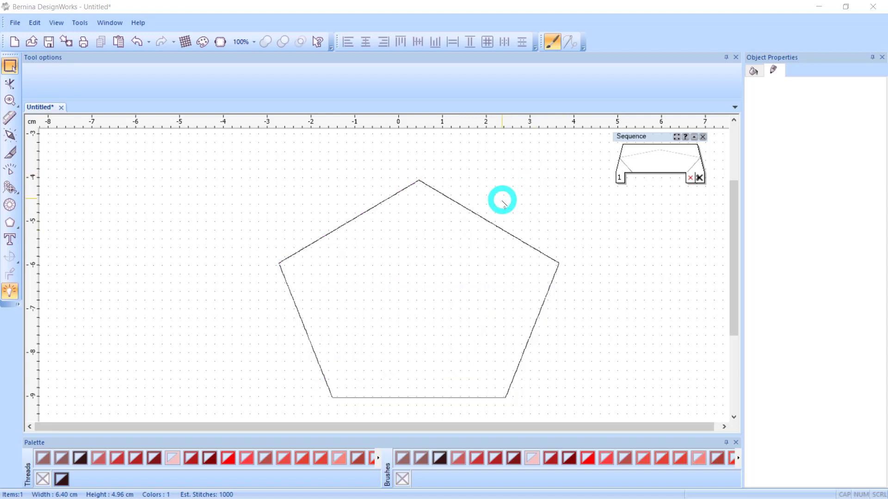
click(494, 221)
click(515, 190)
click(496, 221)
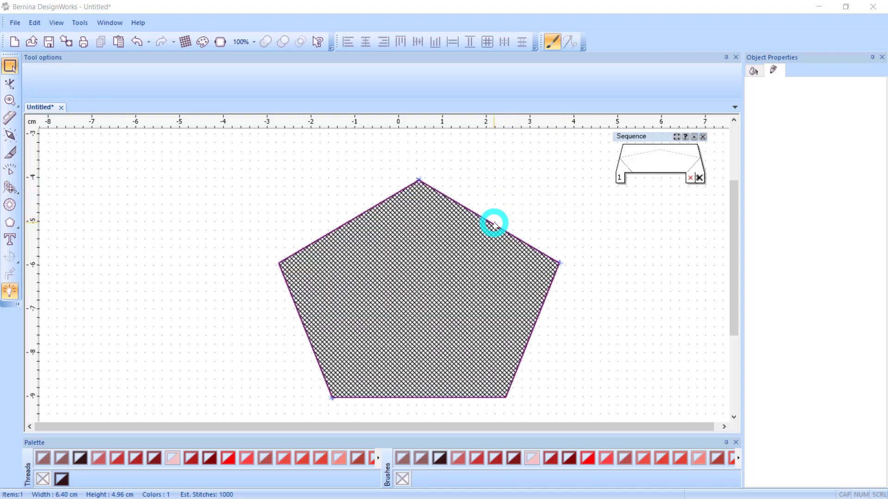
click(512, 202)
click(489, 221)
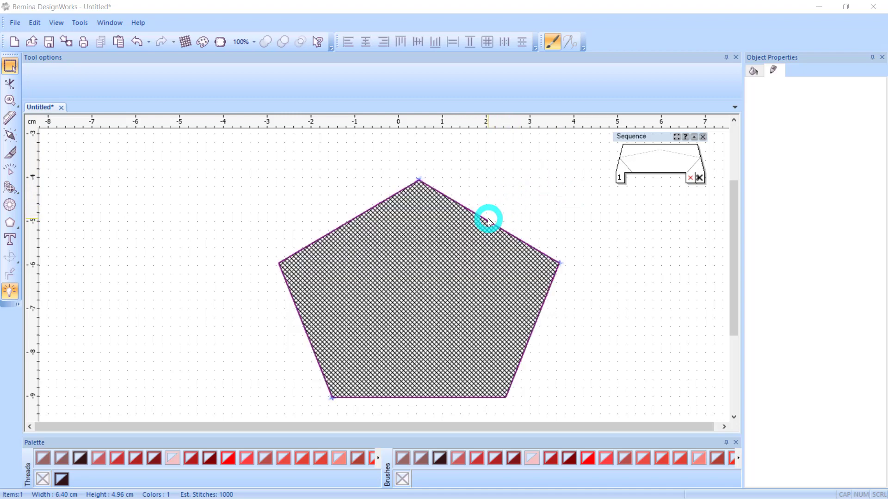
- Turn the Useful area always visible setting back on in the view options
click(79, 22)
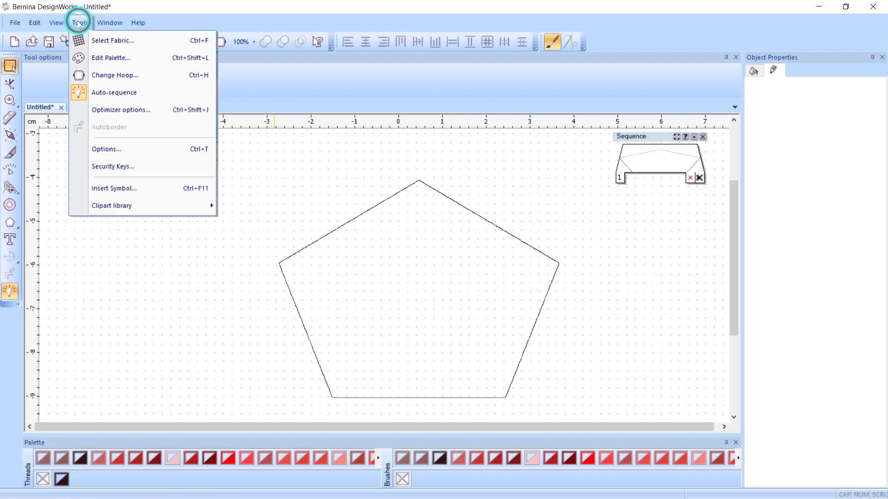
click(110, 148)
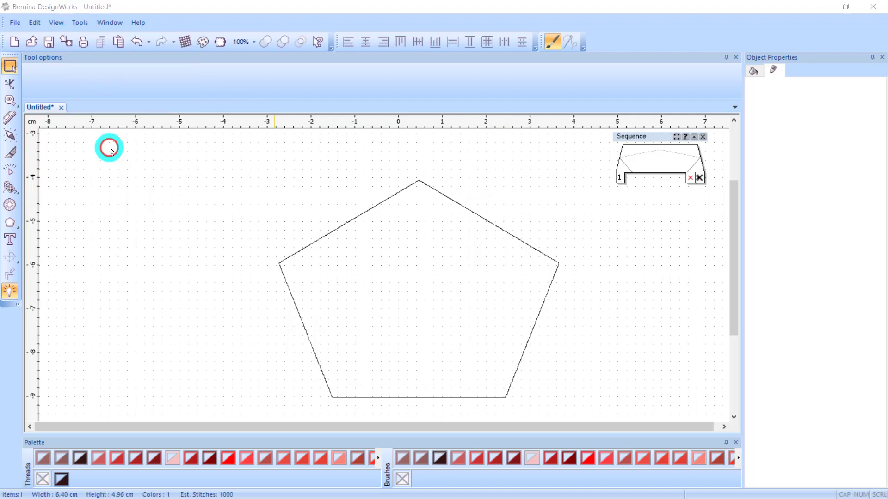
click(473, 146)
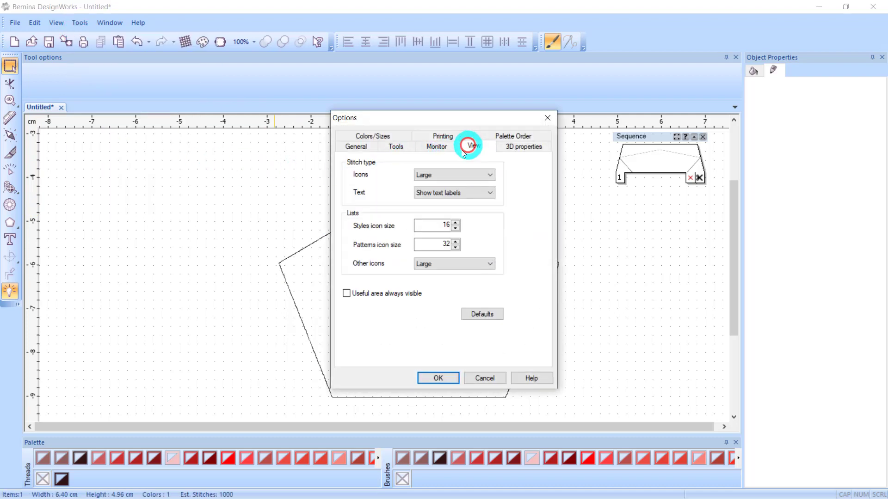
click(347, 294)
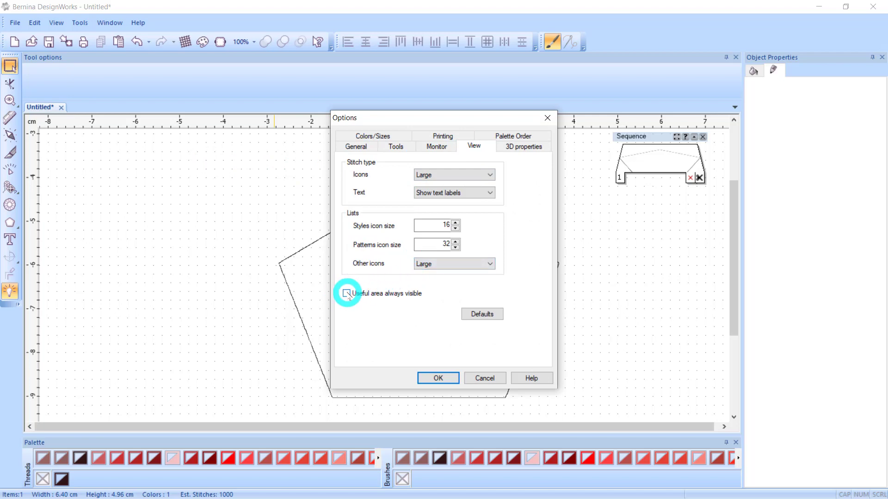
click(440, 378)
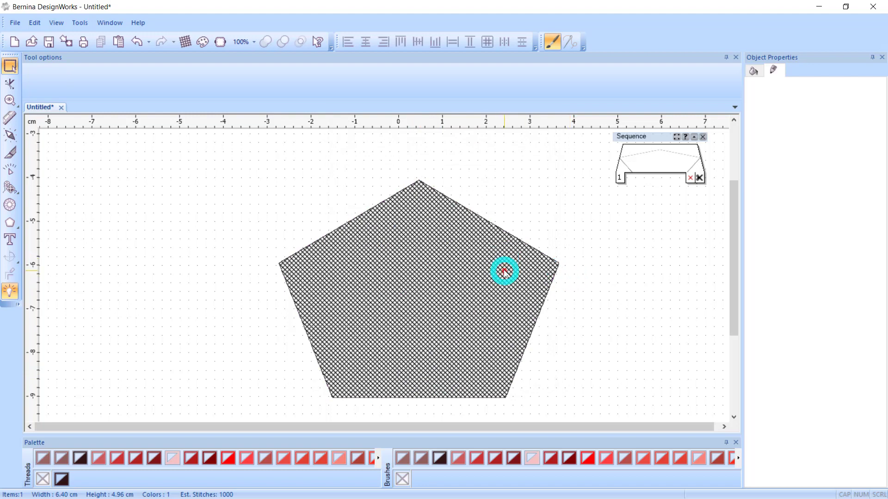
- Enable Running before for the cutwork pentagon with an offset of 1.0 mm, and inspect the running line around its edge
click(520, 250)
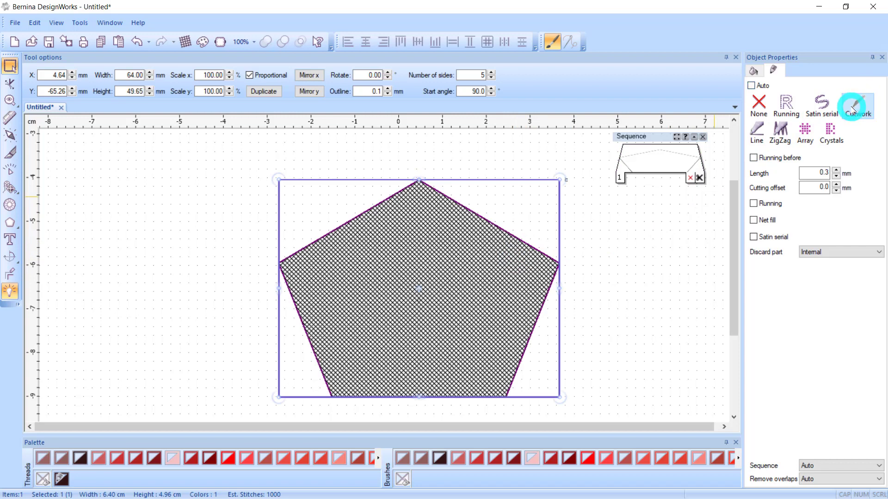
click(754, 158)
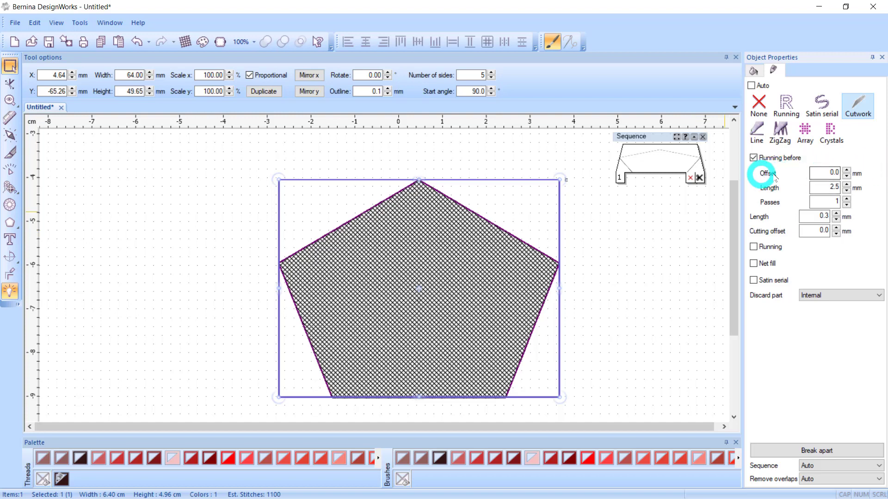
double_click(838, 172)
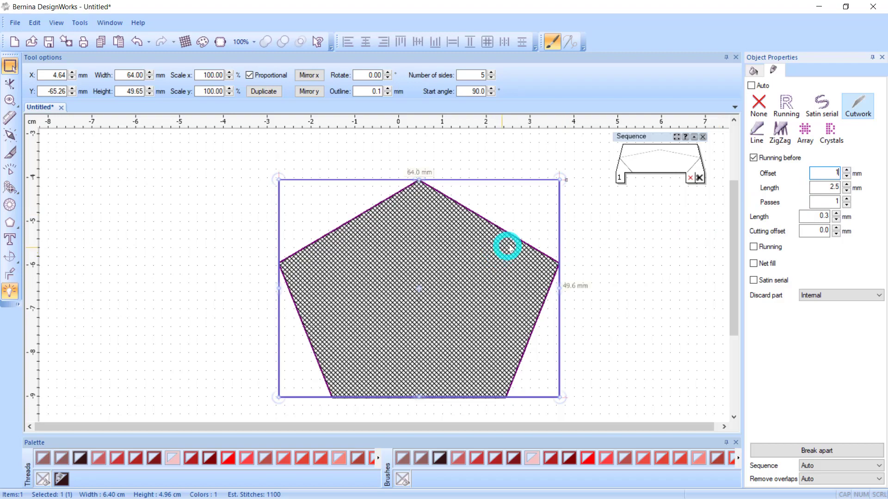
click(831, 187)
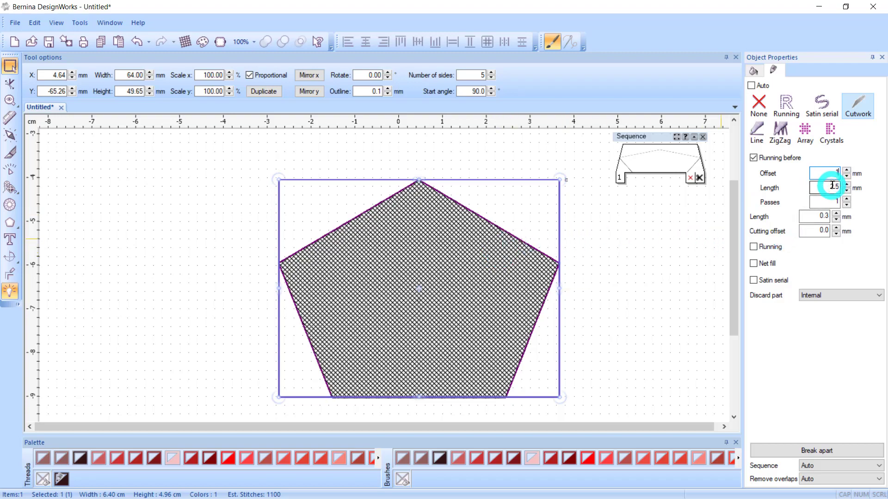
key(Return)
scroll(491, 205, up, 1)
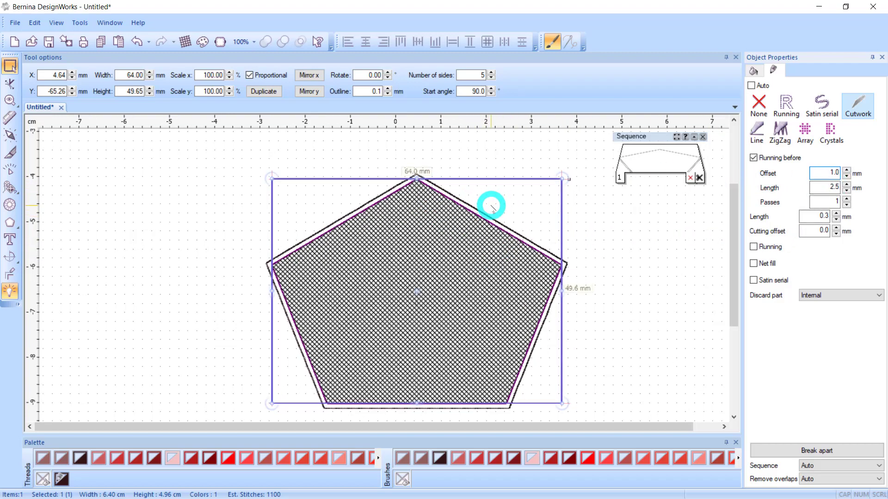
scroll(491, 206, up, 4)
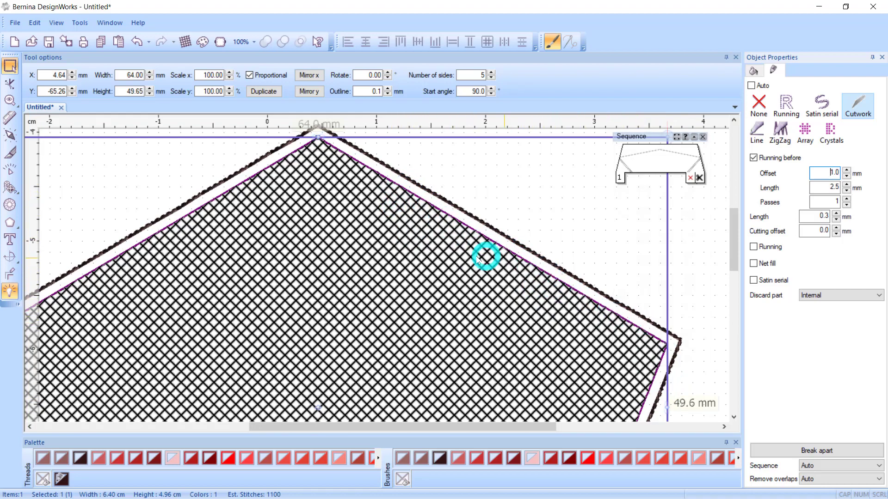
scroll(479, 260, down, 5)
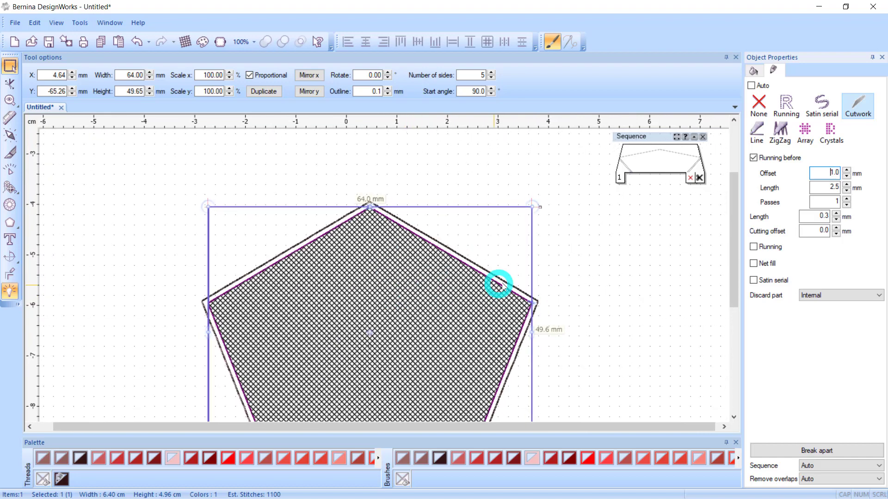
- Play the Slow Redraw of the cutwork pentagon, raise its speed to 1500 RPM, and examine the running and cutting stitches up close
mouse_move(671, 328)
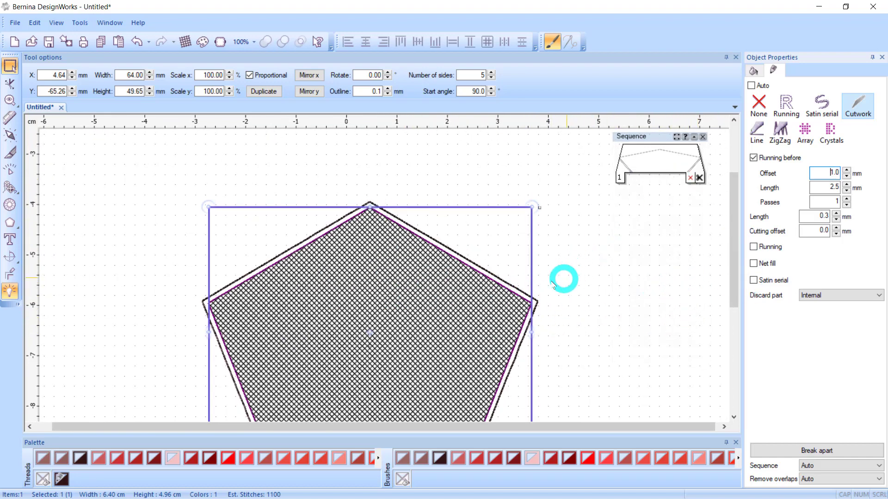
scroll(518, 310, down, 1)
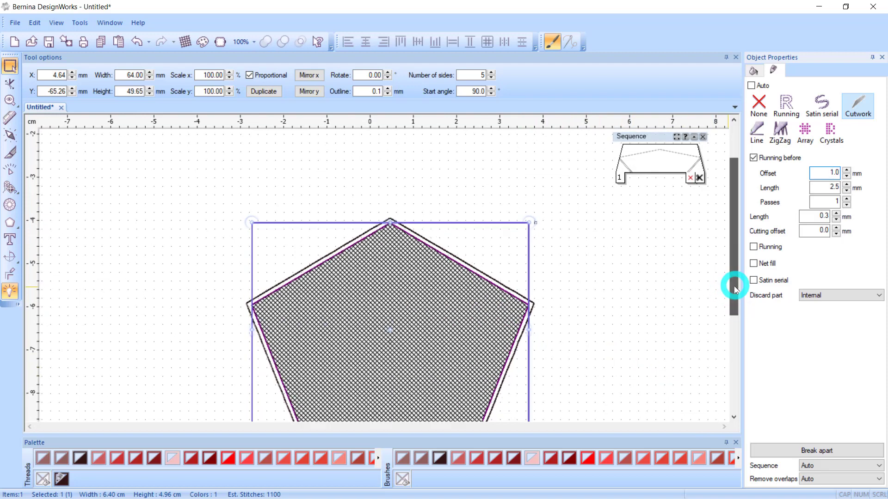
drag(736, 289, 734, 320)
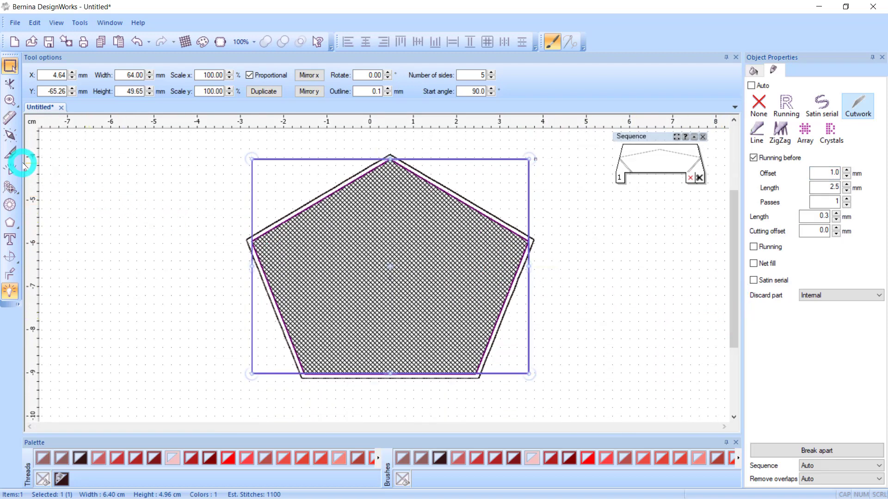
click(10, 170)
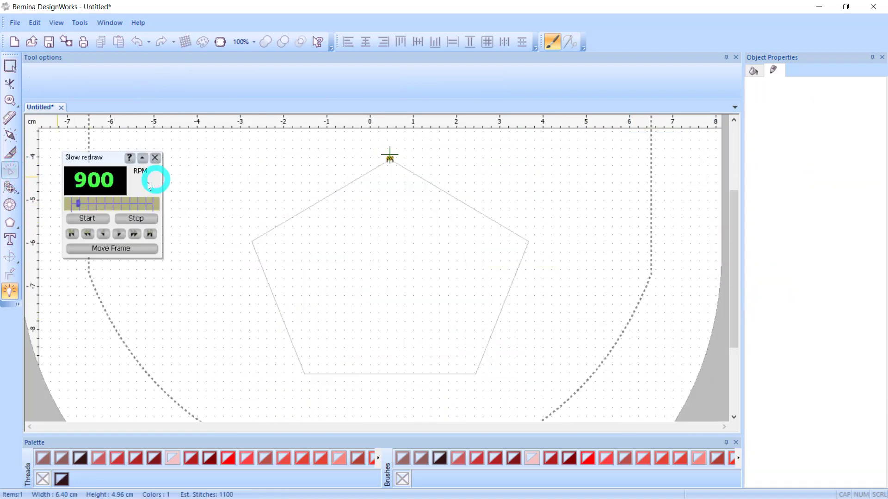
click(88, 220)
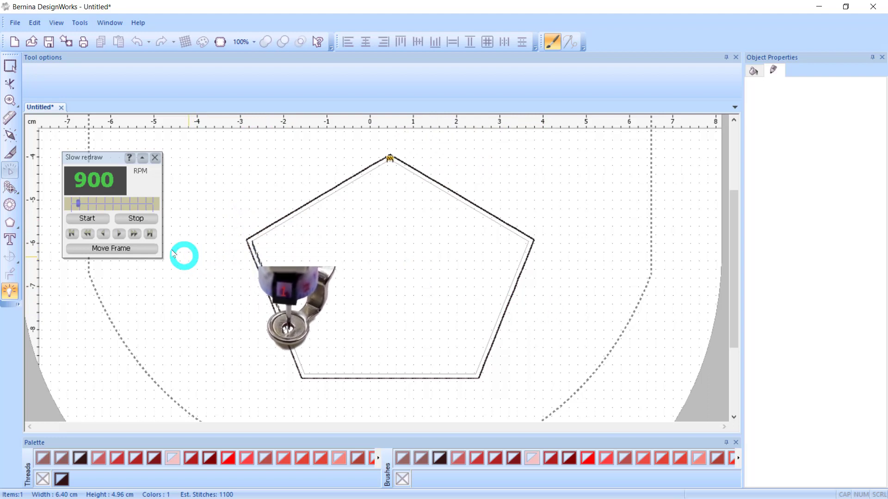
click(74, 204)
drag(76, 205, 82, 204)
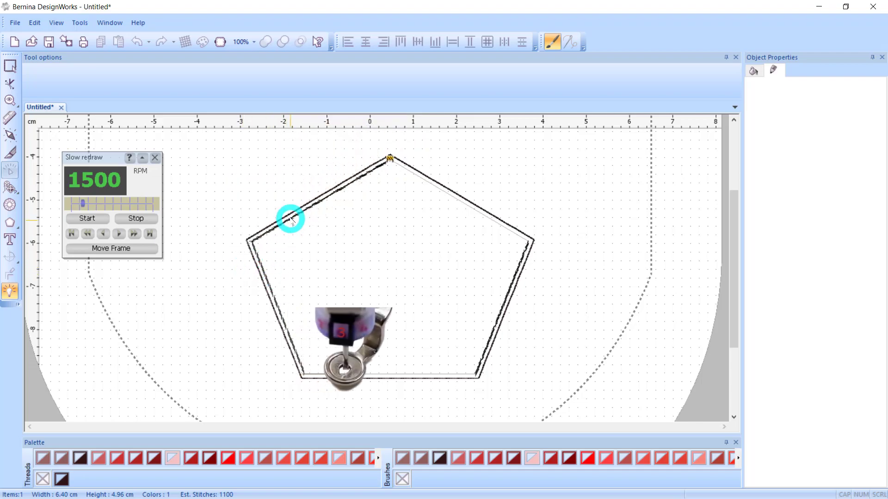
scroll(290, 217, up, 5)
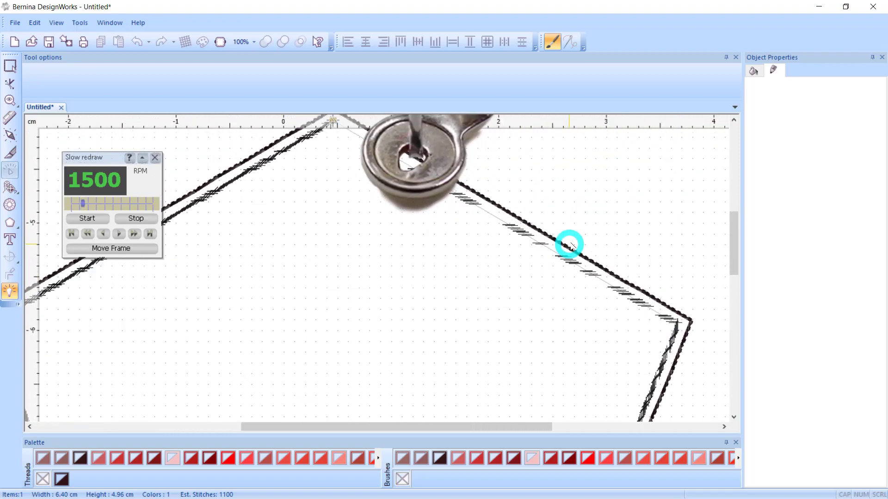
scroll(474, 282, down, 2)
scroll(474, 282, down, 4)
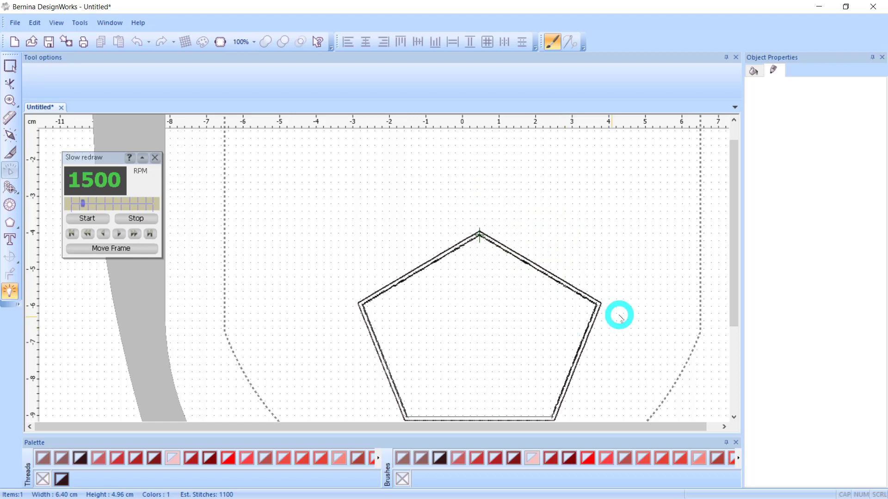
scroll(585, 217, down, 1)
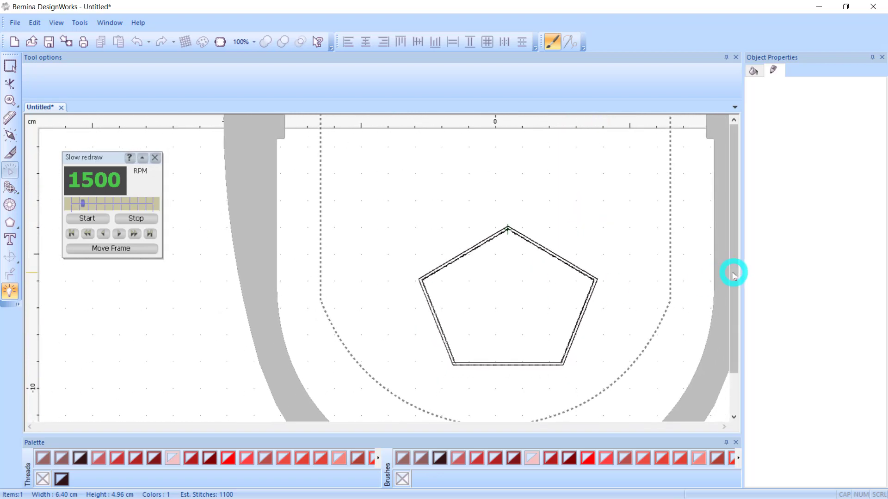
drag(734, 272, 733, 287)
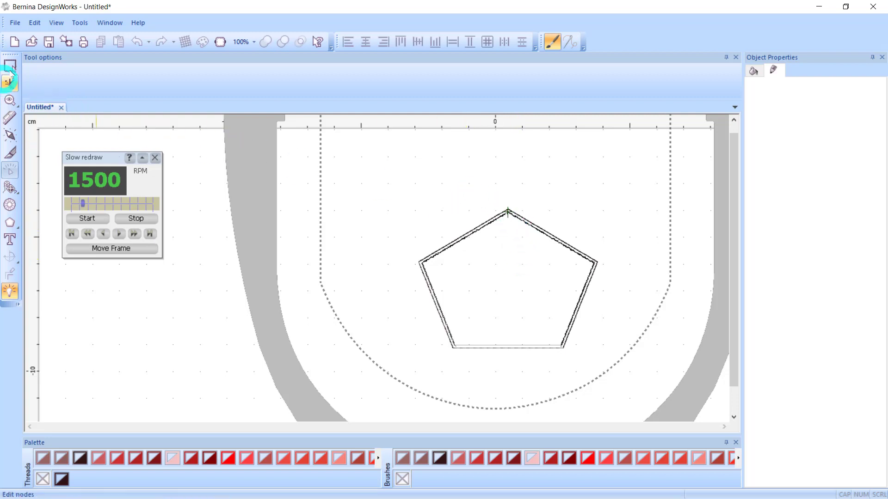
- Review the file name and file type offered for saving the design, without saving it
click(14, 23)
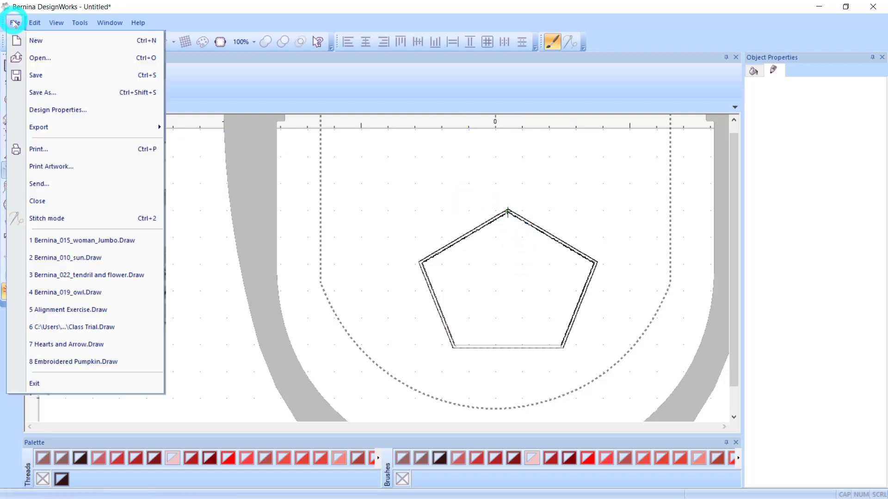
click(44, 93)
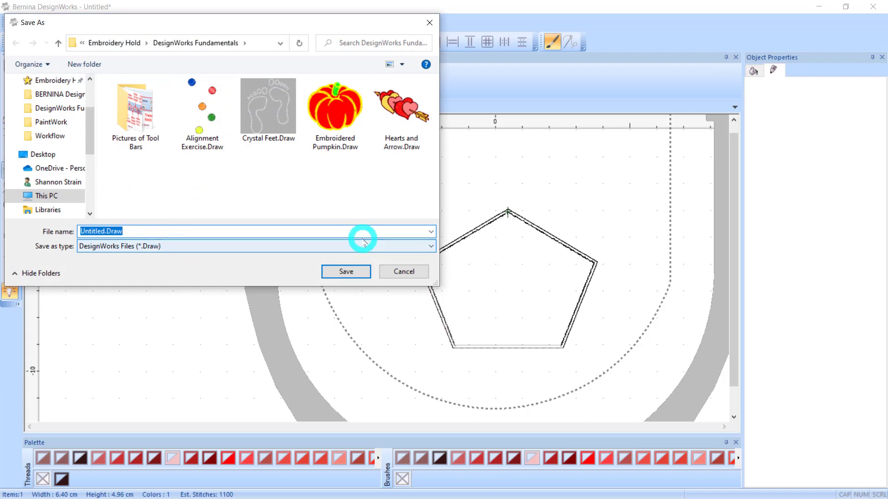
click(404, 272)
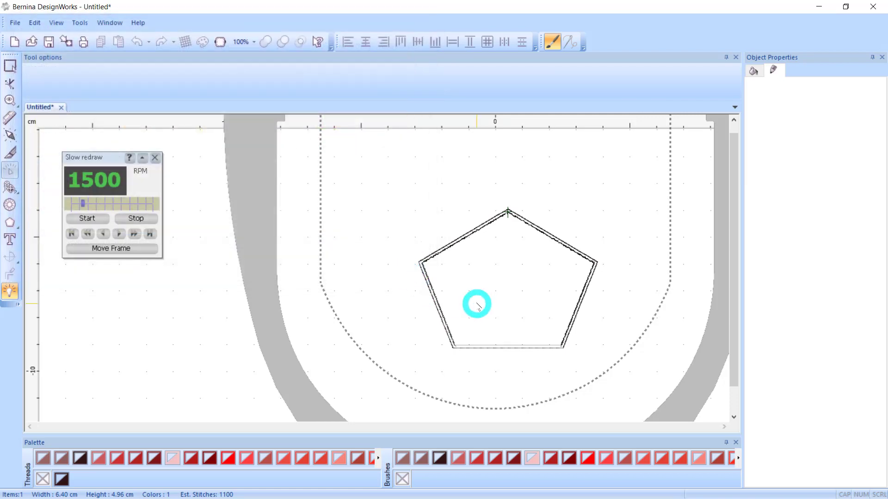
- Close the Slow Redraw and review the device choices for exporting the cutwork pentagon to a Bernina machine, without exporting
click(155, 158)
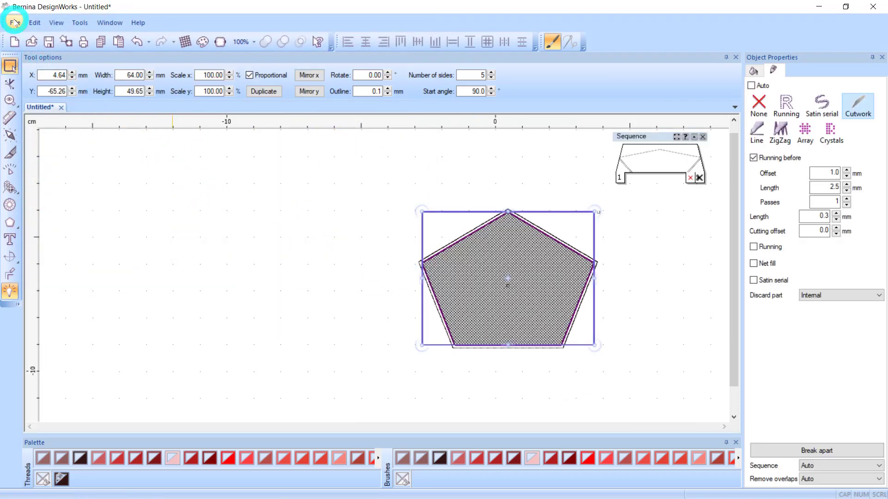
click(15, 22)
mouse_move(54, 128)
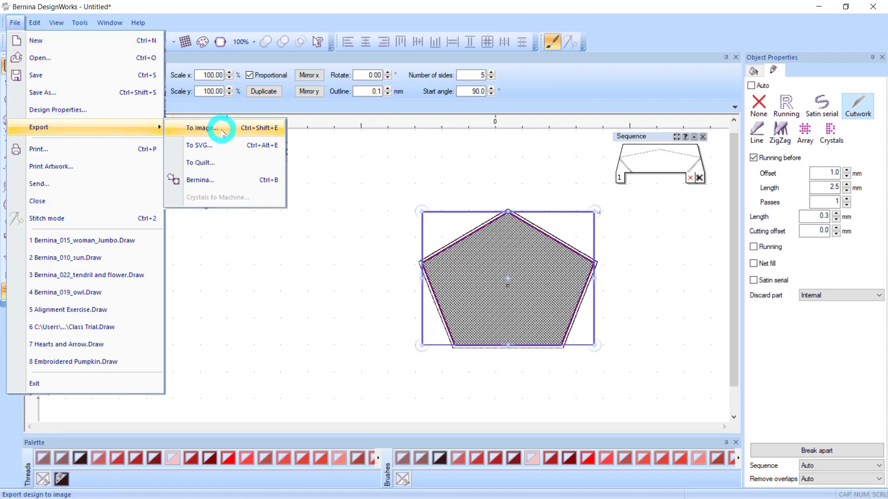
click(217, 181)
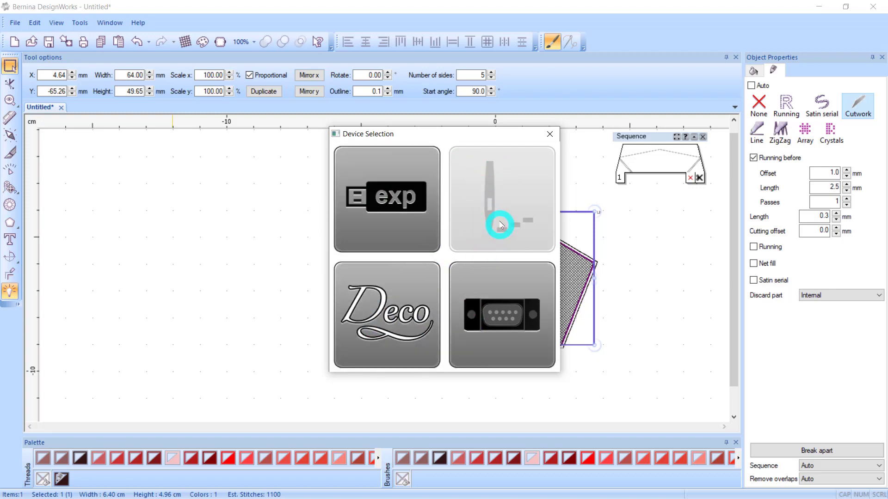
click(375, 212)
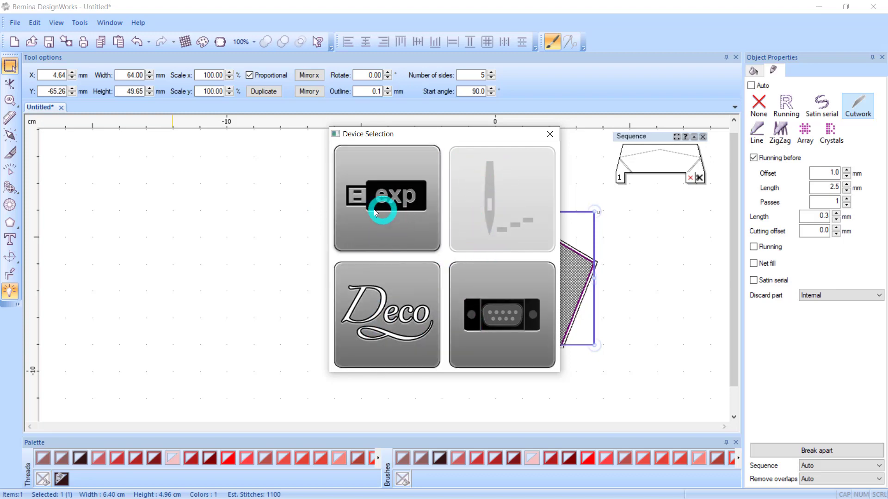
click(405, 293)
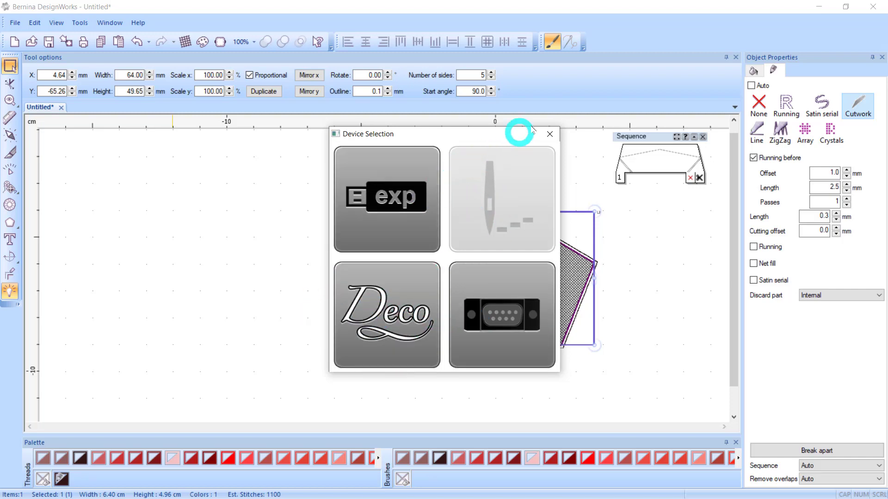
click(546, 132)
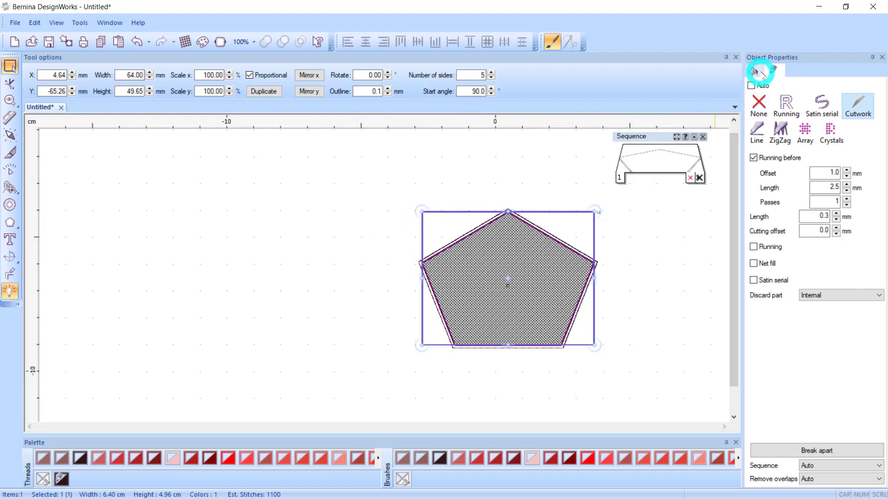
- Replace the pentagon's cutwork outline with a red Crystal fill
click(44, 477)
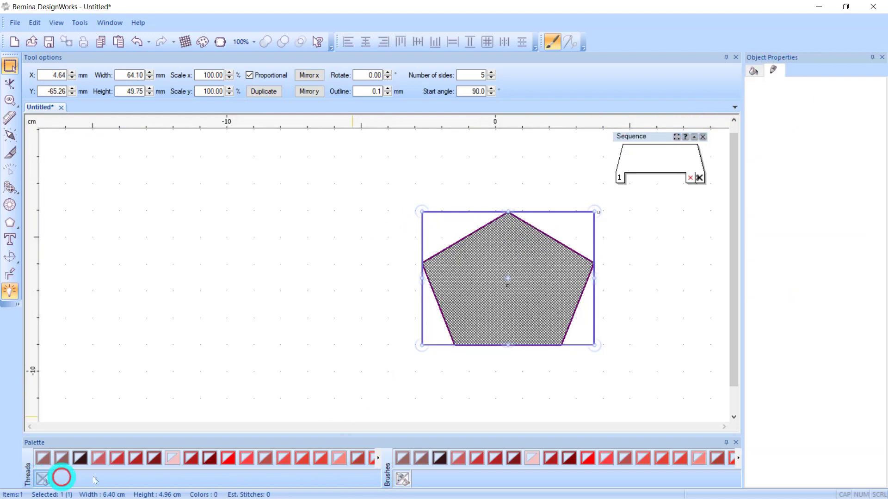
click(459, 460)
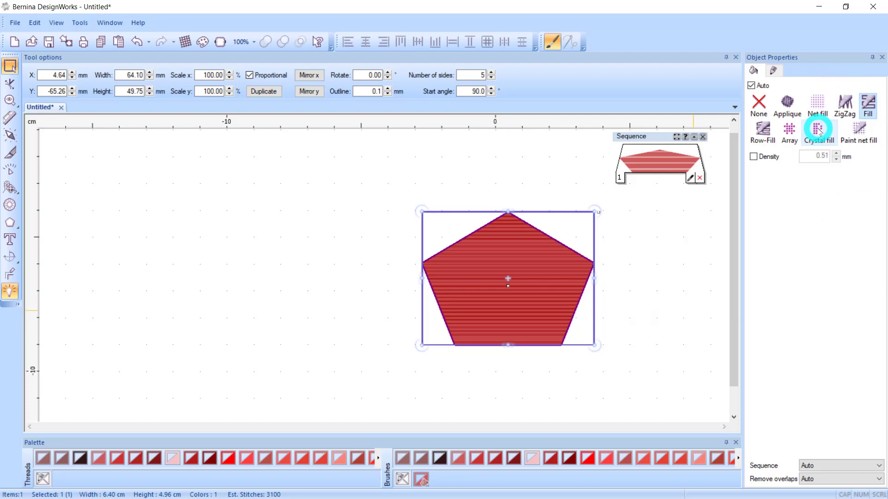
click(818, 131)
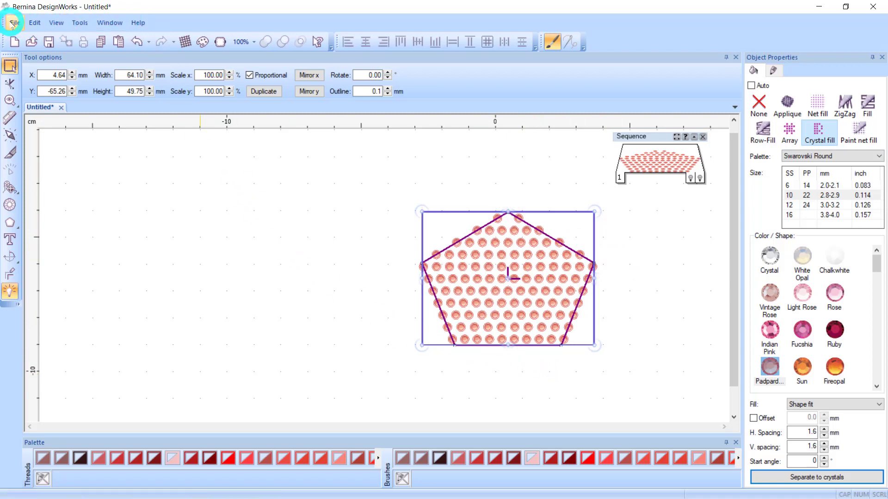
- Review the export options for the crystal-filled pentagon, including the Crystals to Machine template preview, without exporting
click(14, 22)
mouse_move(40, 130)
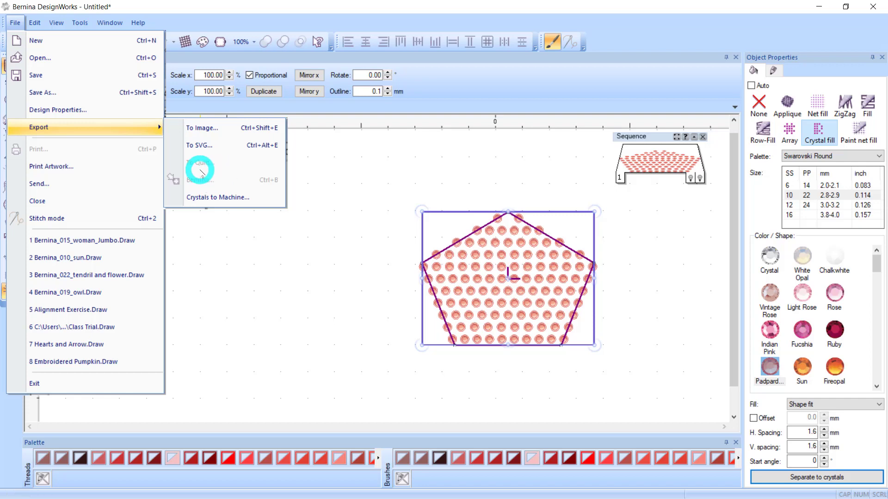
click(225, 199)
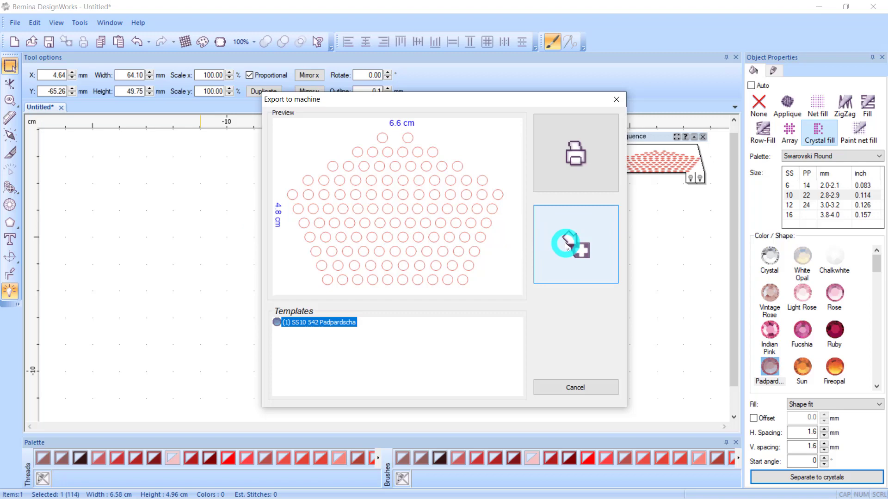
click(561, 389)
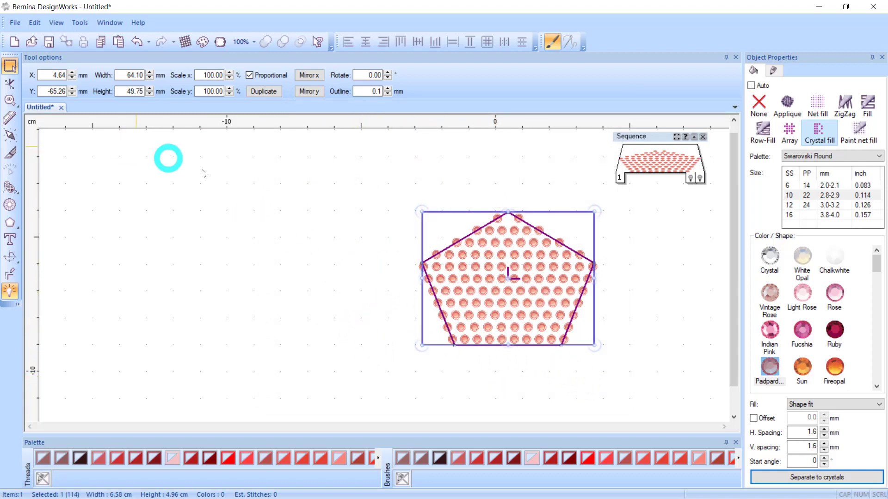
click(370, 253)
click(520, 295)
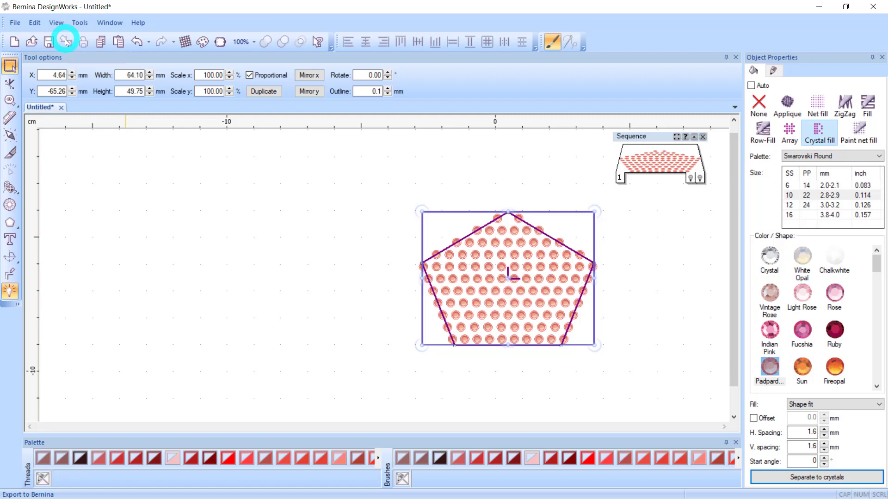
click(13, 22)
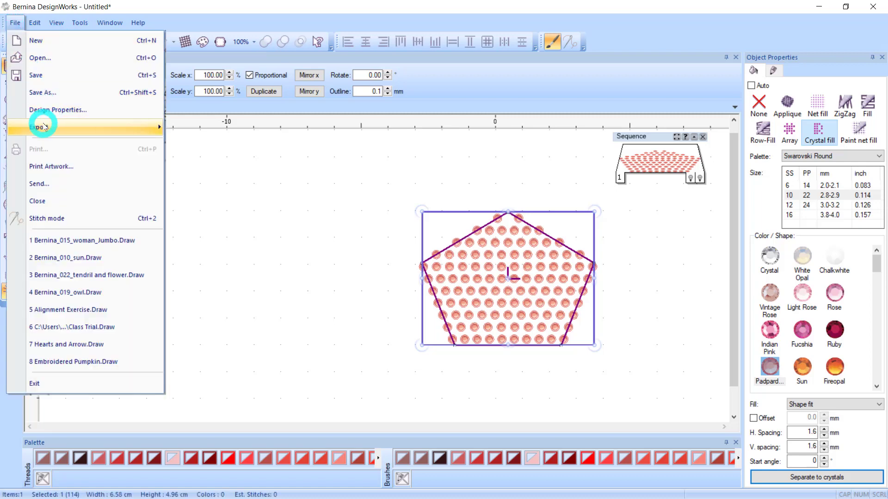
mouse_move(40, 123)
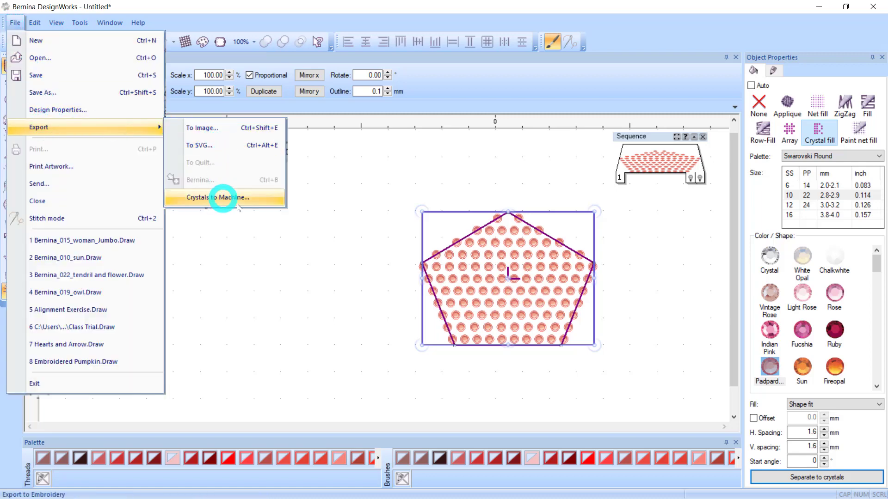
click(311, 281)
click(498, 292)
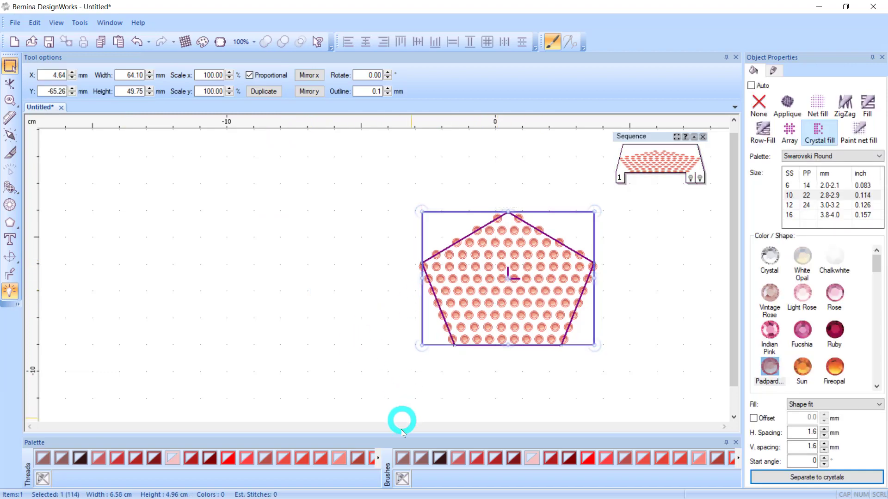
- Recolour the pentagon light pink and switch its Crystal fill to the standard Fill type
click(535, 463)
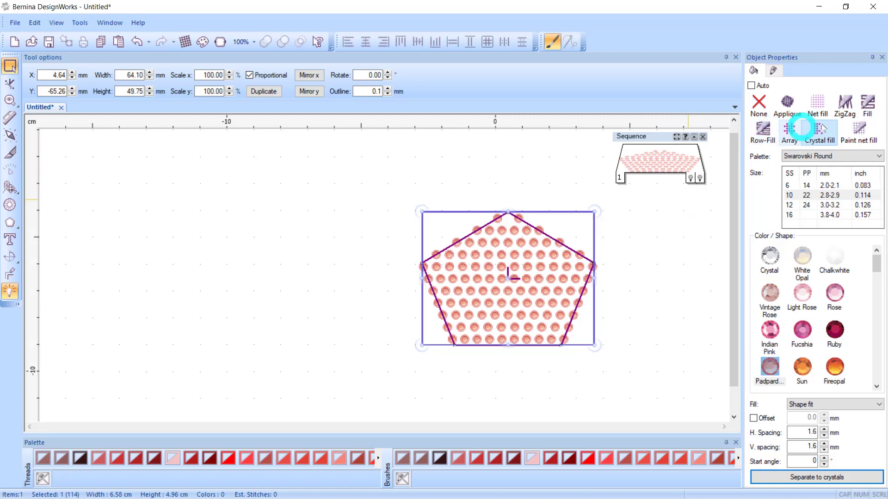
click(868, 103)
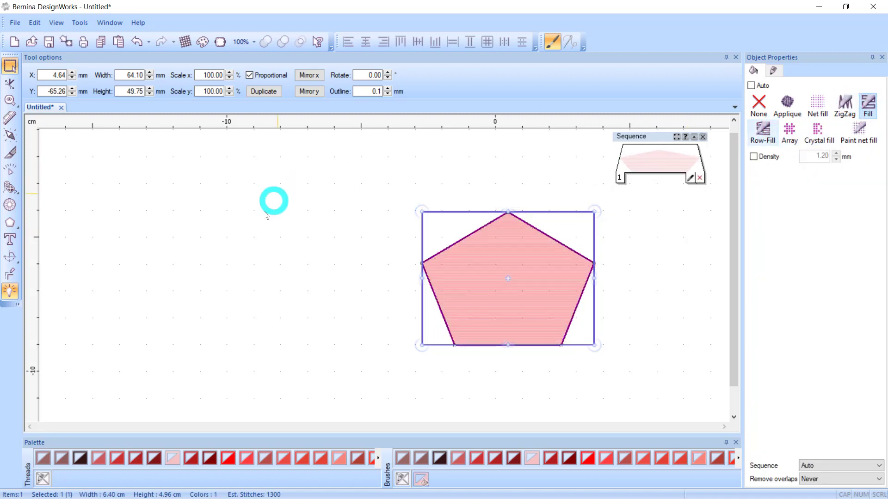